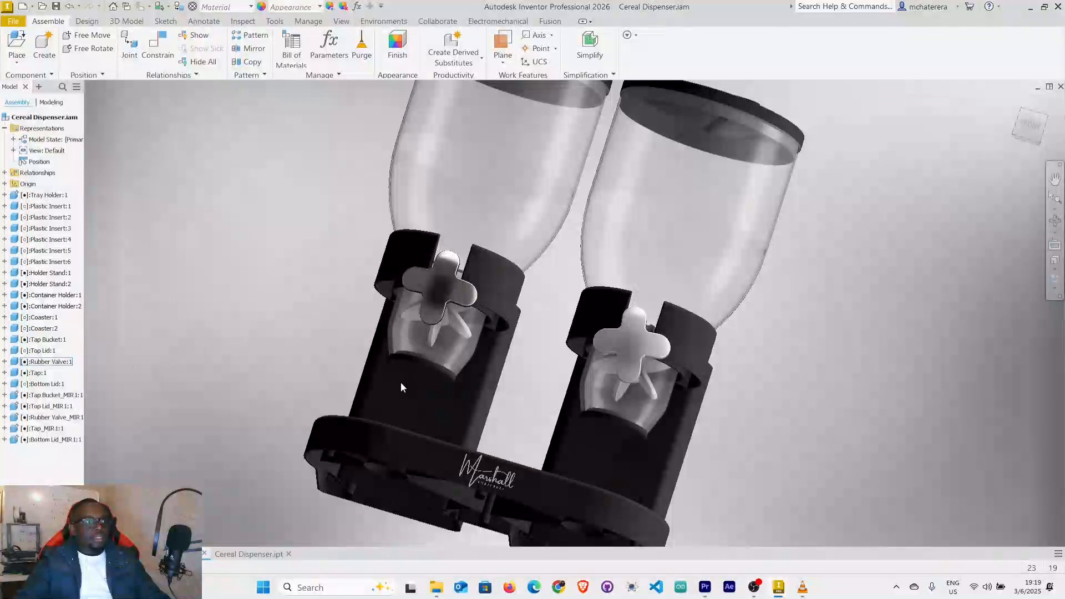
Open Holder Stand:2 for editing within the assembly and examine the posts and rectangular opening at its upper end.
{"action": "mouse_move", "coordinate": [255, 292]}
{"action": "middle_mouse_down", "text": "shift"}
{"action": "mouse_move", "coordinate": [262, 317]}
{"action": "mouse_move", "coordinate": [366, 277]}
{"action": "mouse_move", "coordinate": [399, 320]}
{"action": "mouse_move", "coordinate": [378, 318]}
{"action": "middle_mouse_up", "text": "shift"}
{"action": "left_click", "coordinate": [389, 368]}
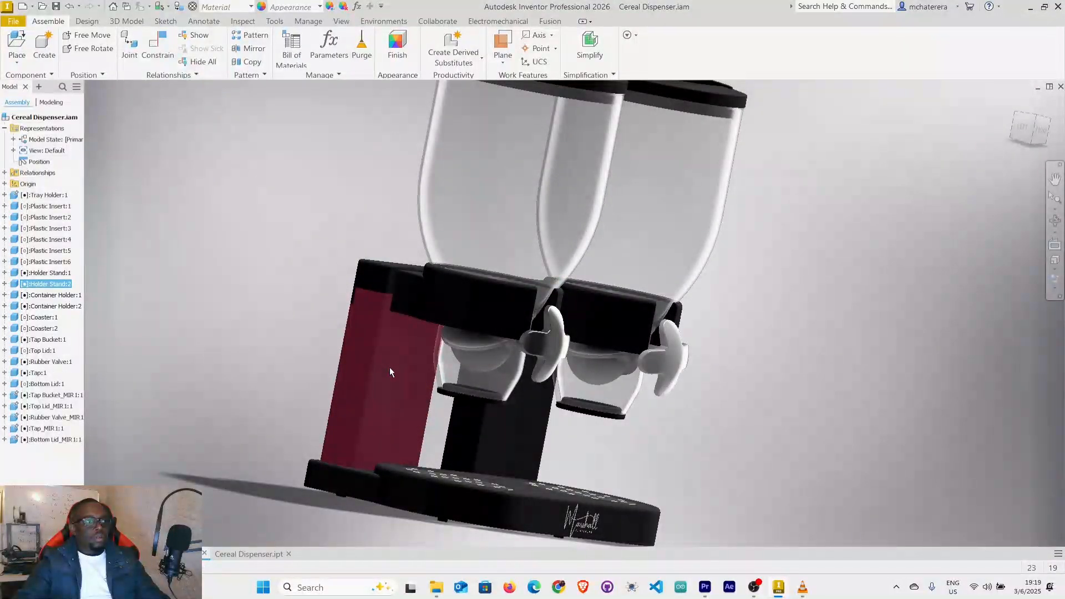
{"action": "double_click", "coordinate": [389, 367]}
{"action": "mouse_move", "coordinate": [401, 365]}
{"action": "middle_mouse_down", "text": "shift"}
{"action": "mouse_move", "coordinate": [466, 359]}
{"action": "mouse_move", "coordinate": [461, 382]}
{"action": "mouse_move", "coordinate": [441, 352]}
{"action": "middle_mouse_up", "text": "shift"}
{"action": "scroll", "coordinate": [452, 354], "scroll_direction": "up", "scroll_amount": 4}
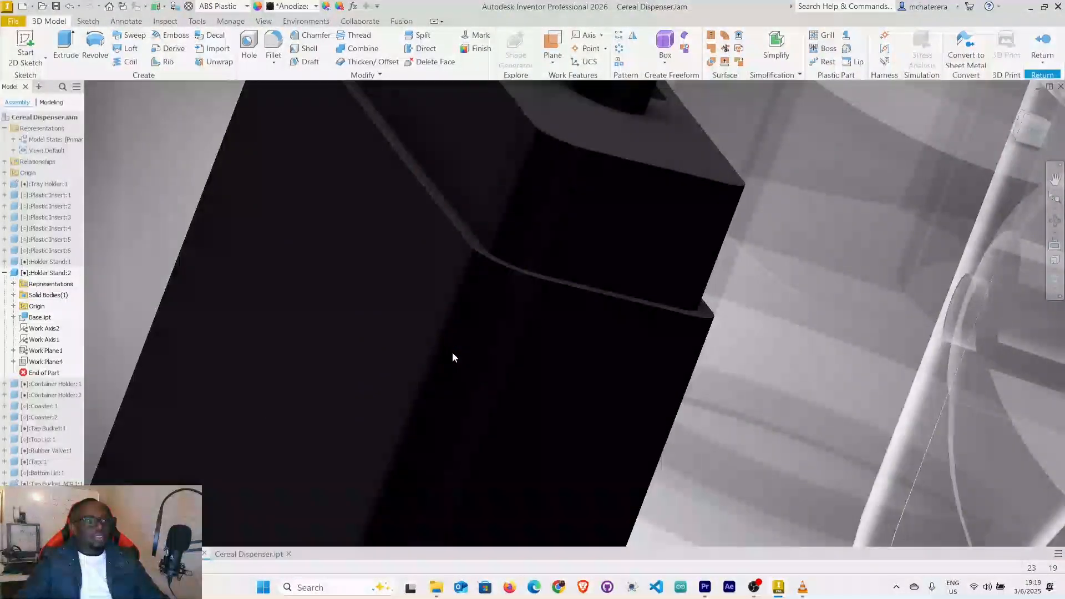
{"action": "scroll", "coordinate": [452, 354], "scroll_direction": "down", "scroll_amount": 1}
{"action": "scroll", "coordinate": [520, 363], "scroll_direction": "down", "scroll_amount": 1}
{"action": "scroll", "coordinate": [524, 364], "scroll_direction": "down", "scroll_amount": 1}
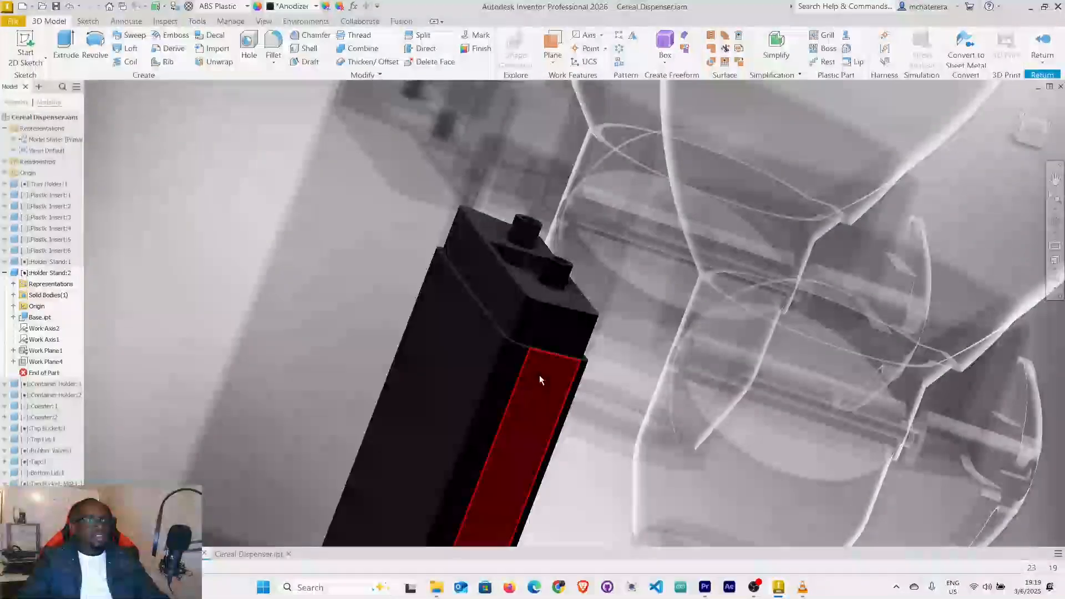
{"action": "scroll", "coordinate": [539, 376], "scroll_direction": "down", "scroll_amount": 2}
{"action": "mouse_move", "coordinate": [538, 372]}
{"action": "middle_mouse_down", "text": "shift"}
{"action": "mouse_move", "coordinate": [487, 383]}
{"action": "mouse_move", "coordinate": [477, 354]}
{"action": "middle_mouse_up", "text": "shift"}
{"action": "scroll", "coordinate": [477, 354], "scroll_direction": "up", "scroll_amount": 3}
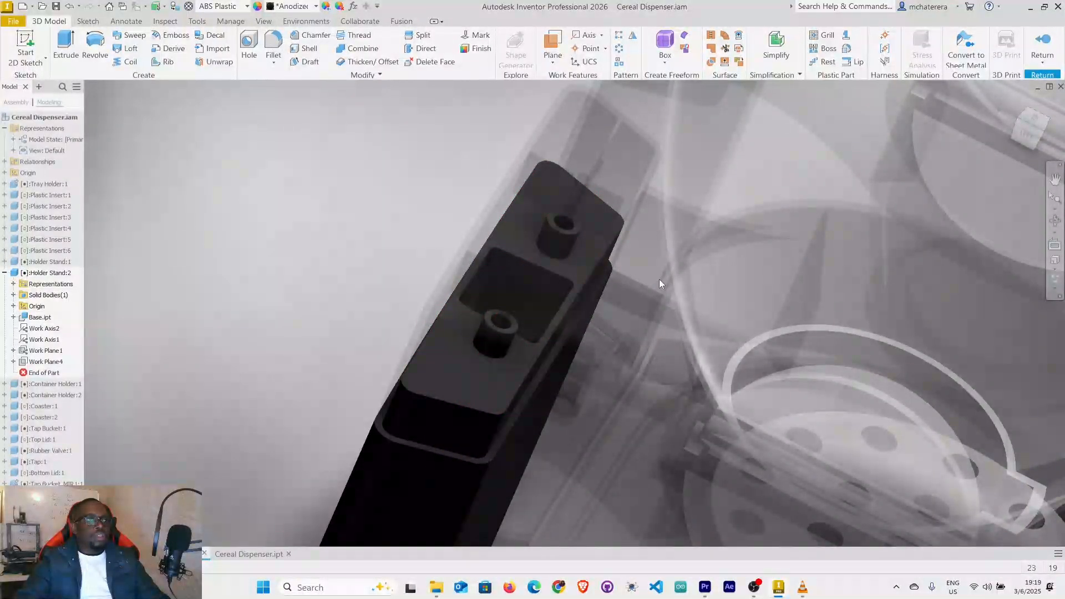
{"action": "scroll", "coordinate": [637, 273], "scroll_direction": "down", "scroll_amount": 5}
{"action": "mouse_move", "coordinate": [637, 274]}
{"action": "middle_mouse_down", "text": "shift"}
{"action": "mouse_move", "coordinate": [660, 416]}
{"action": "mouse_move", "coordinate": [614, 311]}
{"action": "mouse_move", "coordinate": [633, 305]}
{"action": "middle_mouse_up", "text": "shift"}
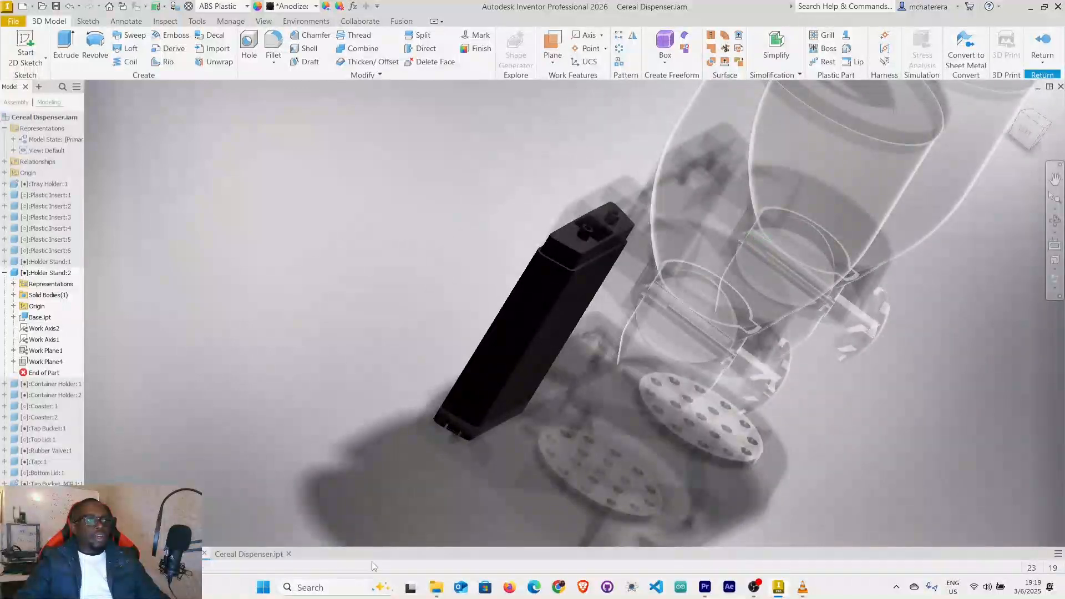
Examine the notches cut into the lower edge of the holder stand from several sides.
{"action": "scroll", "coordinate": [467, 422], "scroll_direction": "up", "scroll_amount": 5}
{"action": "scroll", "coordinate": [488, 410], "scroll_direction": "up", "scroll_amount": 2}
{"action": "mouse_move", "coordinate": [496, 381]}
{"action": "middle_mouse_down", "text": "shift"}
{"action": "mouse_move", "coordinate": [518, 335]}
{"action": "mouse_move", "coordinate": [516, 364]}
{"action": "mouse_move", "coordinate": [419, 441]}
{"action": "middle_mouse_up", "text": "shift"}
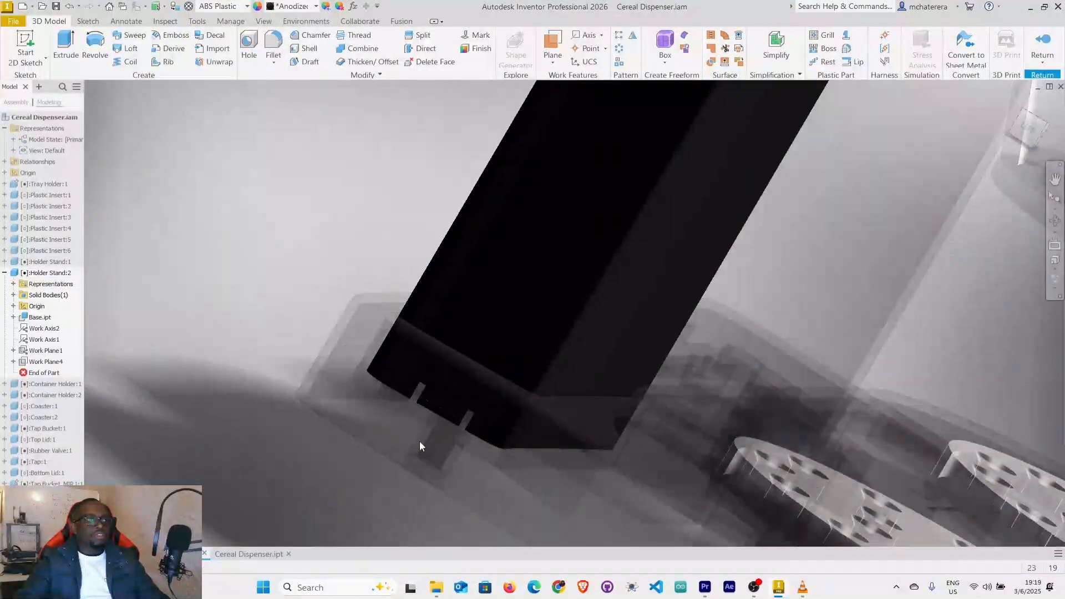
{"action": "scroll", "coordinate": [439, 401], "scroll_direction": "up", "scroll_amount": 3}
{"action": "mouse_move", "coordinate": [471, 433]}
{"action": "middle_mouse_down", "text": "shift"}
{"action": "mouse_move", "coordinate": [435, 423]}
{"action": "mouse_move", "coordinate": [708, 494]}
{"action": "middle_mouse_up", "text": "shift"}
{"action": "scroll", "coordinate": [575, 491], "scroll_direction": "up", "scroll_amount": 3}
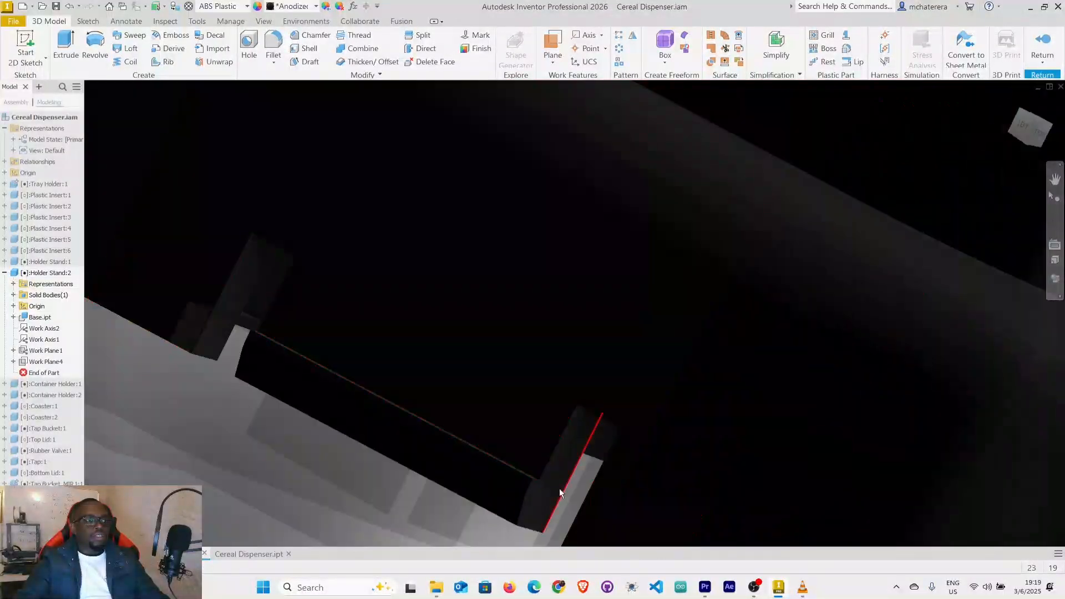
{"action": "scroll", "coordinate": [503, 464], "scroll_direction": "down", "scroll_amount": 3}
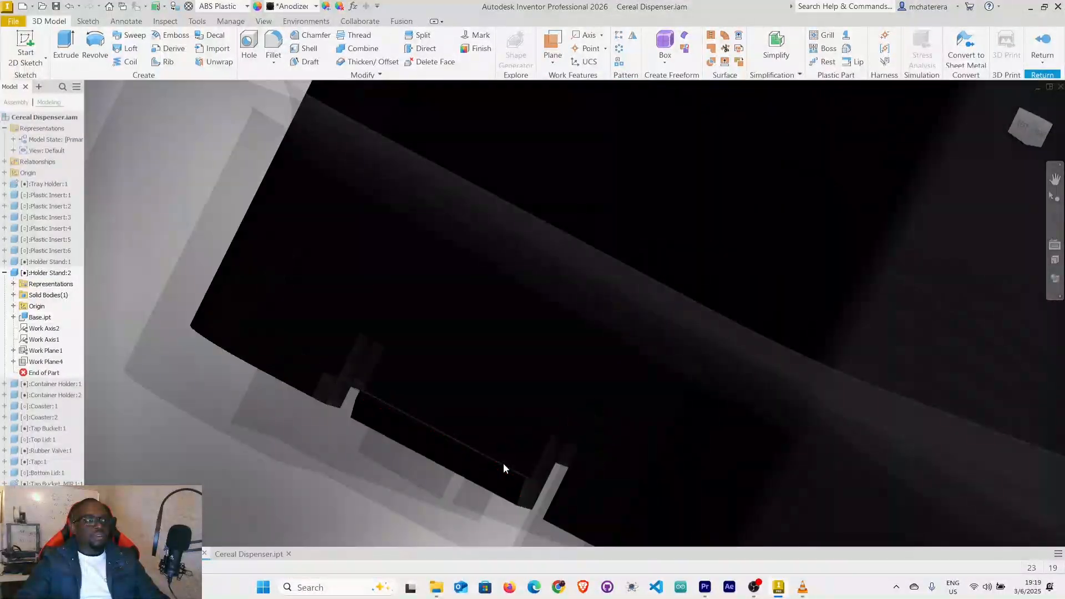
{"action": "scroll", "coordinate": [504, 479], "scroll_direction": "down", "scroll_amount": 3}
{"action": "middle_click_drag", "start_coordinate": [504, 480], "coordinate": [693, 488], "text": "shift"}
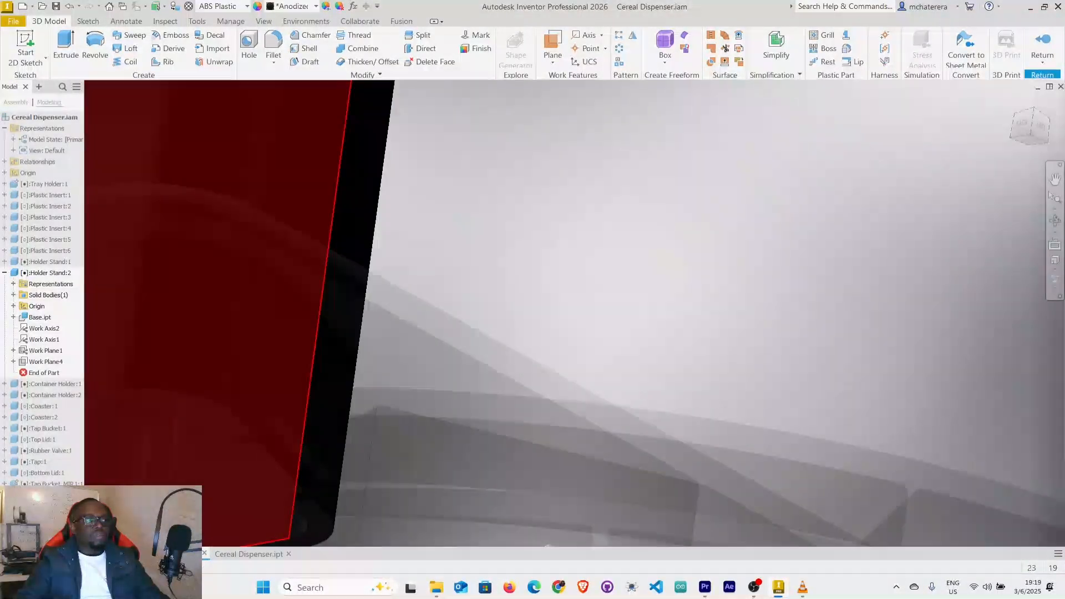
{"action": "scroll", "coordinate": [129, 474], "scroll_direction": "down", "scroll_amount": 4}
{"action": "middle_click_drag", "start_coordinate": [238, 476], "coordinate": [876, 417]}
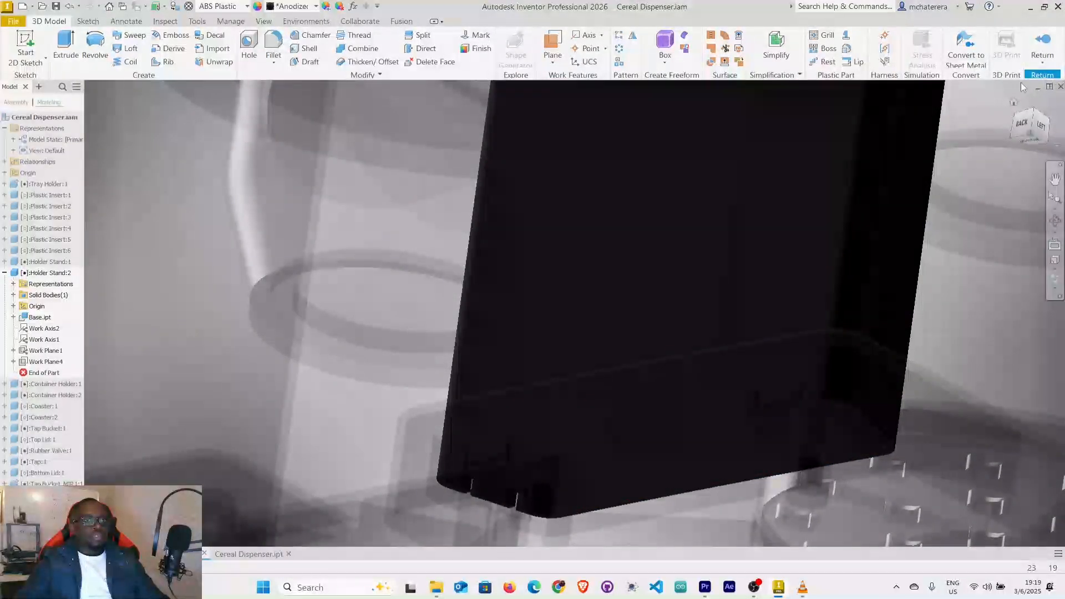
Set the visual style to Shaded with edges and view the whole holder stand.
{"action": "left_click", "coordinate": [1060, 292]}
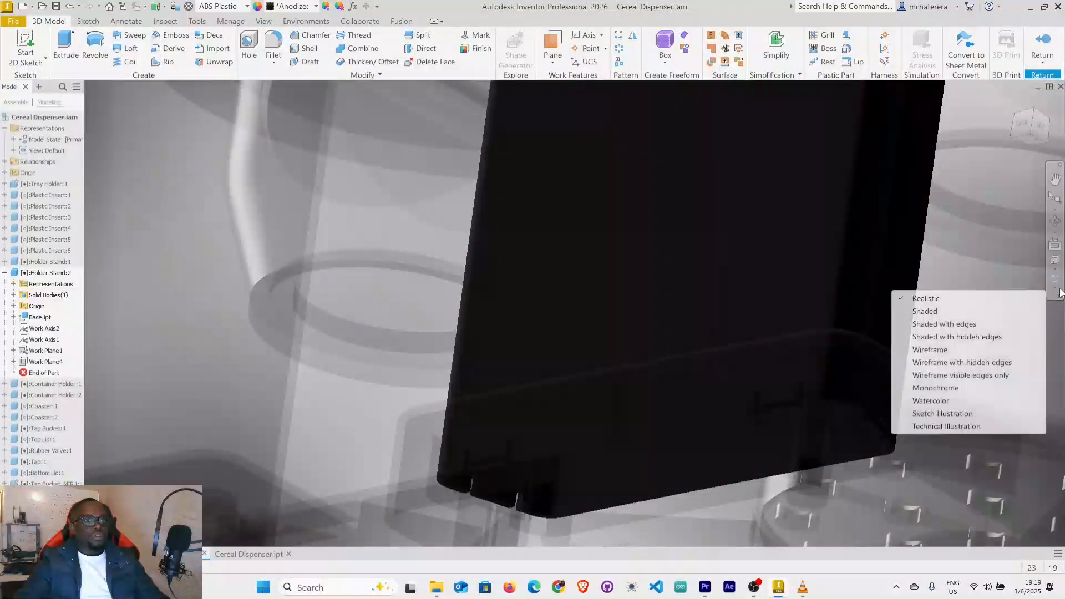
{"action": "left_click", "coordinate": [948, 324]}
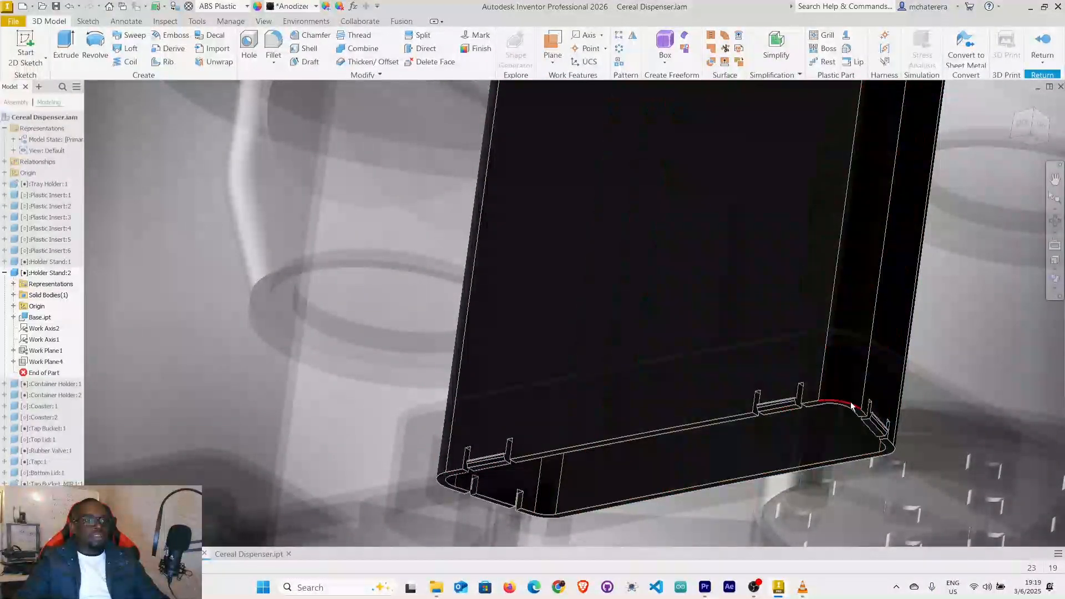
{"action": "scroll", "coordinate": [730, 443], "scroll_direction": "down", "scroll_amount": 6}
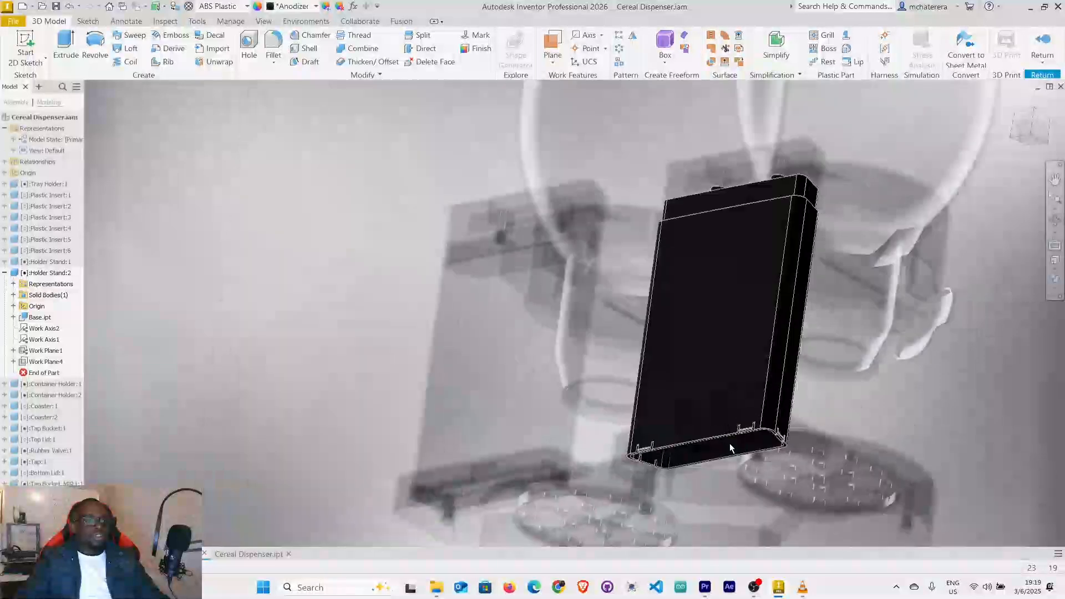
{"action": "middle_click_drag", "start_coordinate": [826, 360], "coordinate": [550, 455]}
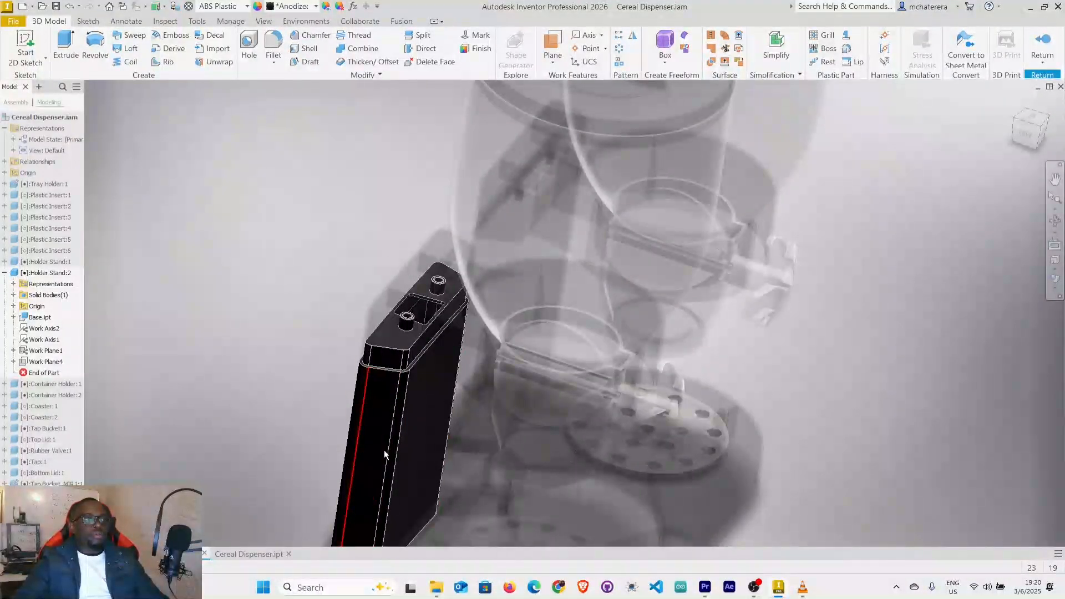
Switch to Cereal Dispenser.ipt and examine the tray holder's recess for the holder stand.
{"action": "left_click", "coordinate": [237, 554]}
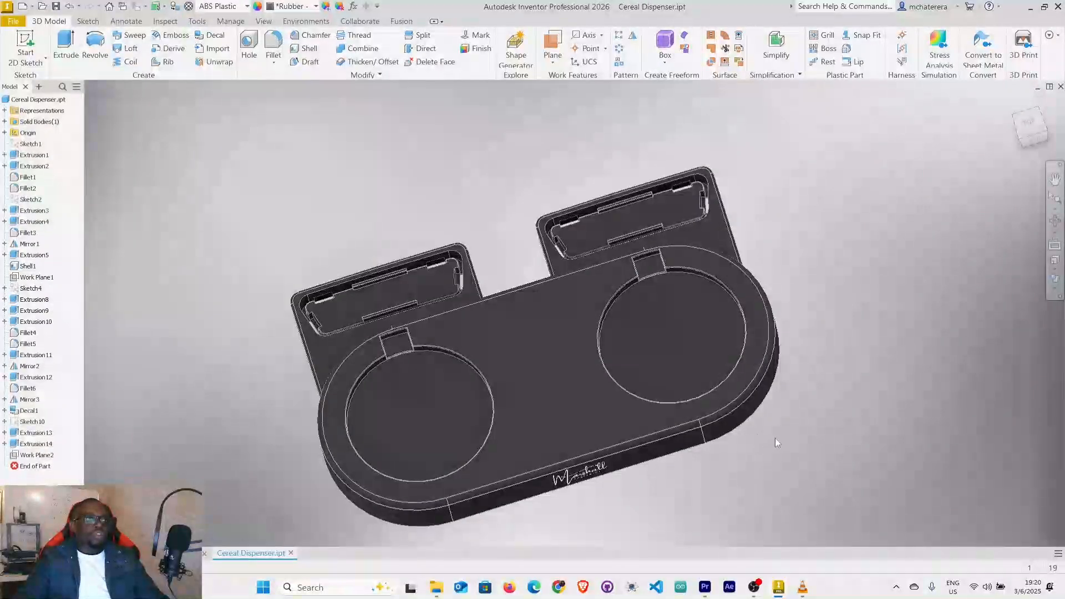
{"action": "mouse_move", "coordinate": [774, 438]}
{"action": "middle_mouse_down", "text": "shift"}
{"action": "mouse_move", "coordinate": [754, 416]}
{"action": "mouse_move", "coordinate": [835, 432]}
{"action": "middle_mouse_up", "text": "shift"}
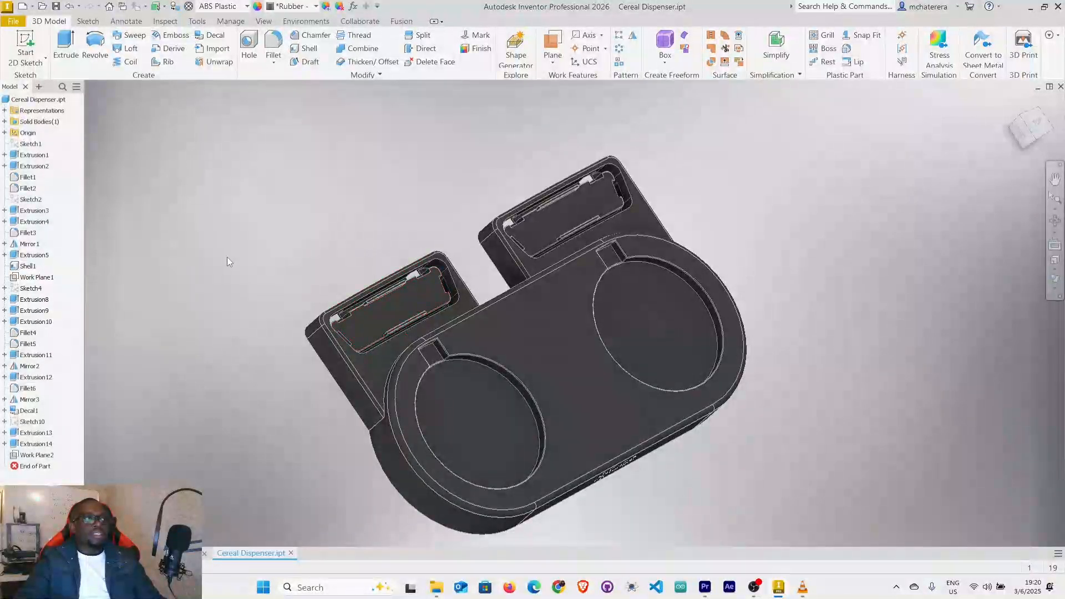
{"action": "scroll", "coordinate": [233, 265], "scroll_direction": "down", "scroll_amount": 3}
{"action": "scroll", "coordinate": [505, 410], "scroll_direction": "down", "scroll_amount": 3}
{"action": "scroll", "coordinate": [505, 413], "scroll_direction": "up", "scroll_amount": 2}
{"action": "middle_click_drag", "start_coordinate": [796, 402], "coordinate": [725, 416], "text": "shift"}
{"action": "middle_click_drag", "start_coordinate": [692, 268], "coordinate": [609, 328]}
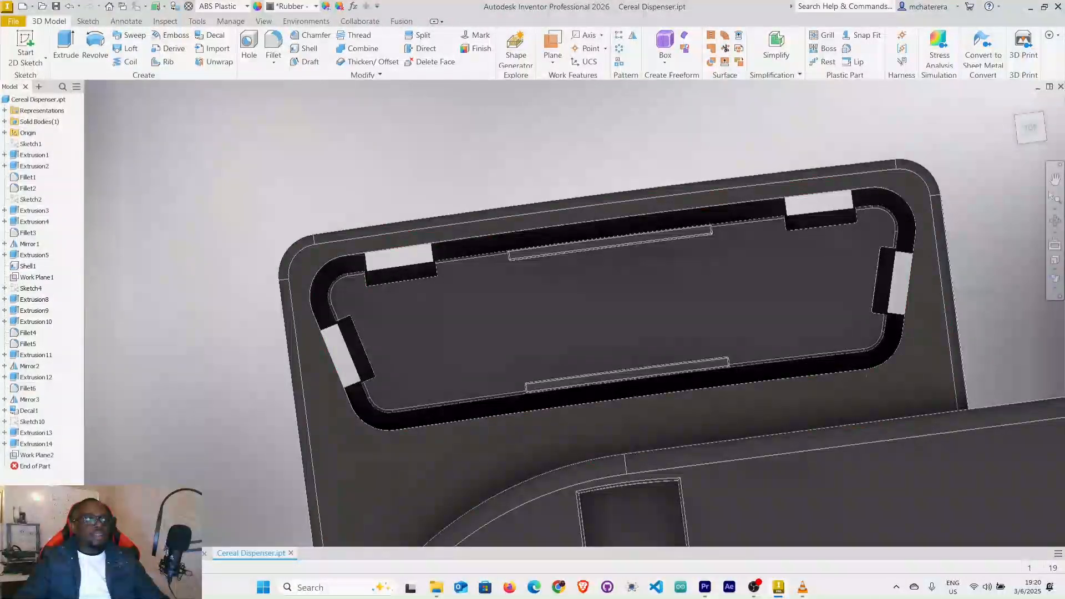
List the part's solid bodies and examine the slots around the tray holder's stand recess.
{"action": "left_click", "coordinate": [4, 122]}
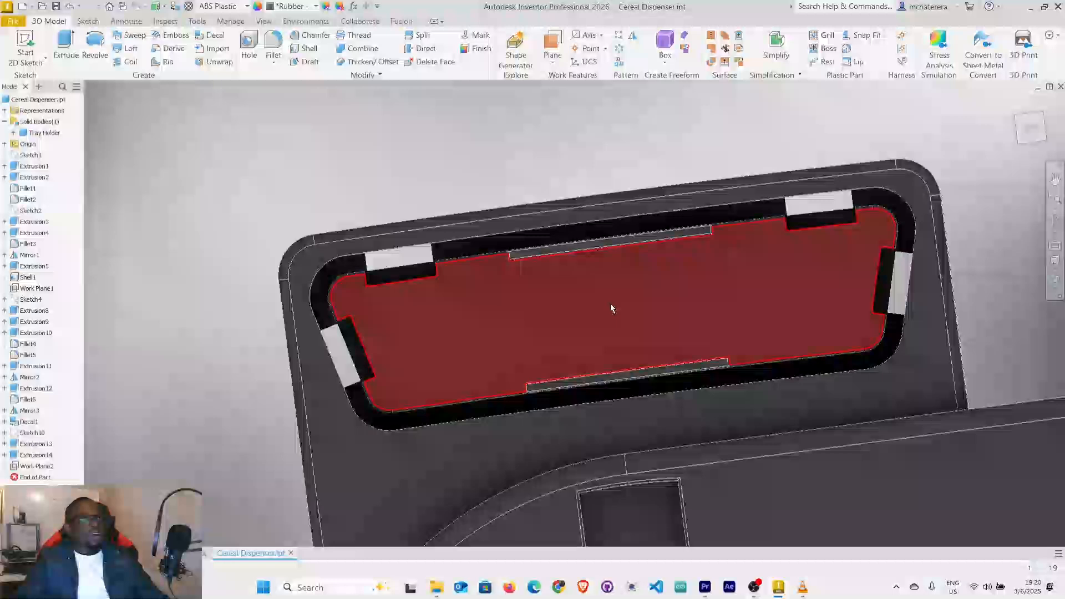
{"action": "scroll", "coordinate": [610, 304], "scroll_direction": "down", "scroll_amount": 3}
{"action": "middle_click_drag", "start_coordinate": [613, 304], "coordinate": [403, 332]}
{"action": "scroll", "coordinate": [280, 304], "scroll_direction": "up", "scroll_amount": 3}
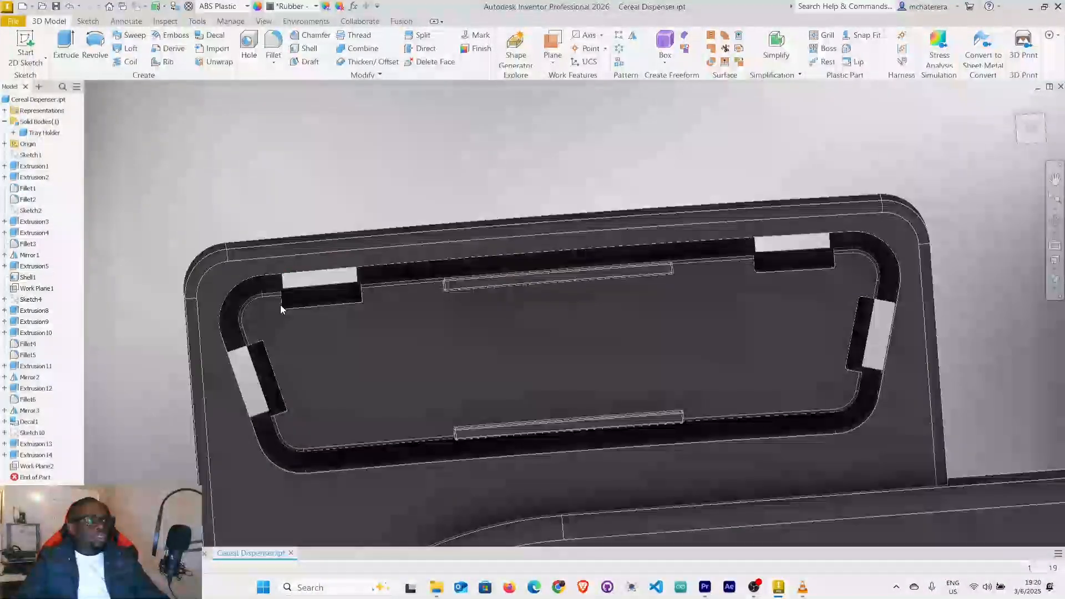
{"action": "middle_click_drag", "start_coordinate": [339, 306], "coordinate": [703, 297], "text": "shift"}
{"action": "scroll", "coordinate": [297, 357], "scroll_direction": "up", "scroll_amount": 3}
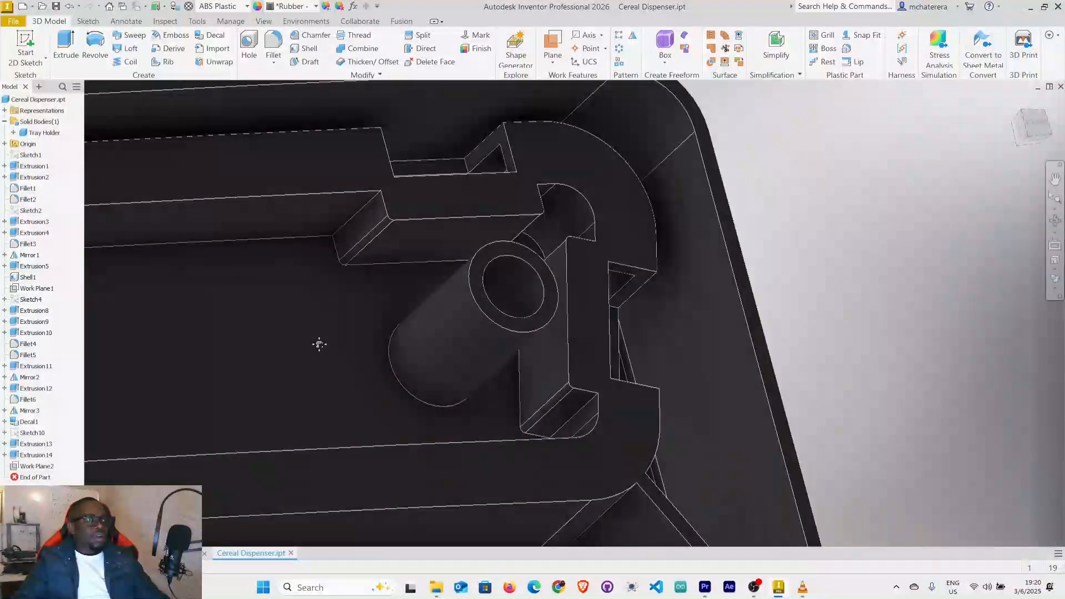
{"action": "scroll", "coordinate": [604, 405], "scroll_direction": "down", "scroll_amount": 5}
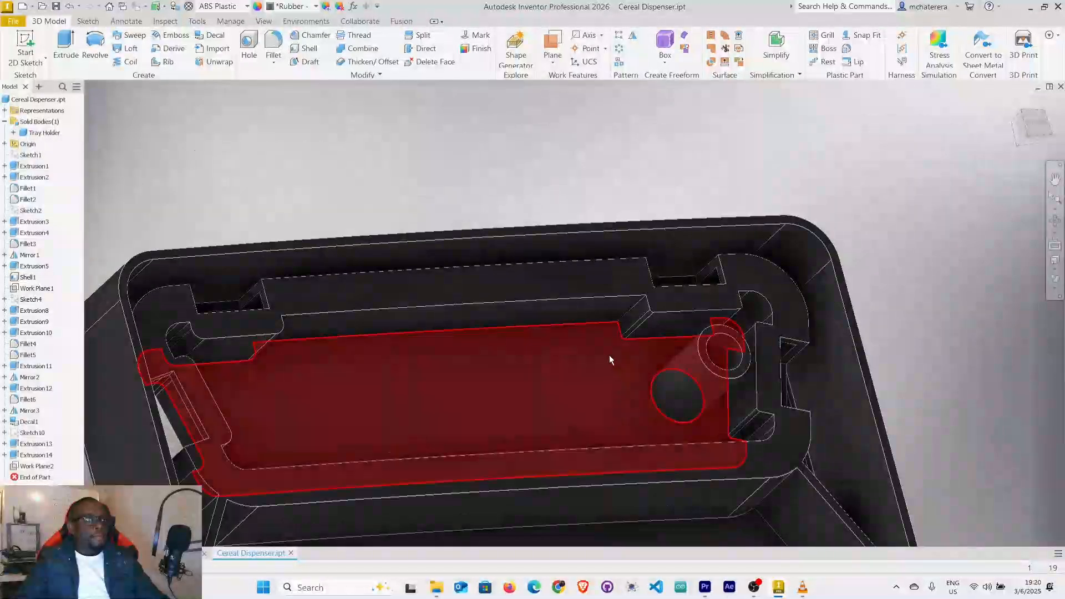
{"action": "mouse_move", "coordinate": [609, 355]}
{"action": "middle_mouse_down", "text": "shift"}
{"action": "mouse_move", "coordinate": [721, 279]}
{"action": "mouse_move", "coordinate": [673, 294]}
{"action": "mouse_move", "coordinate": [663, 281]}
{"action": "middle_mouse_up", "text": "shift"}
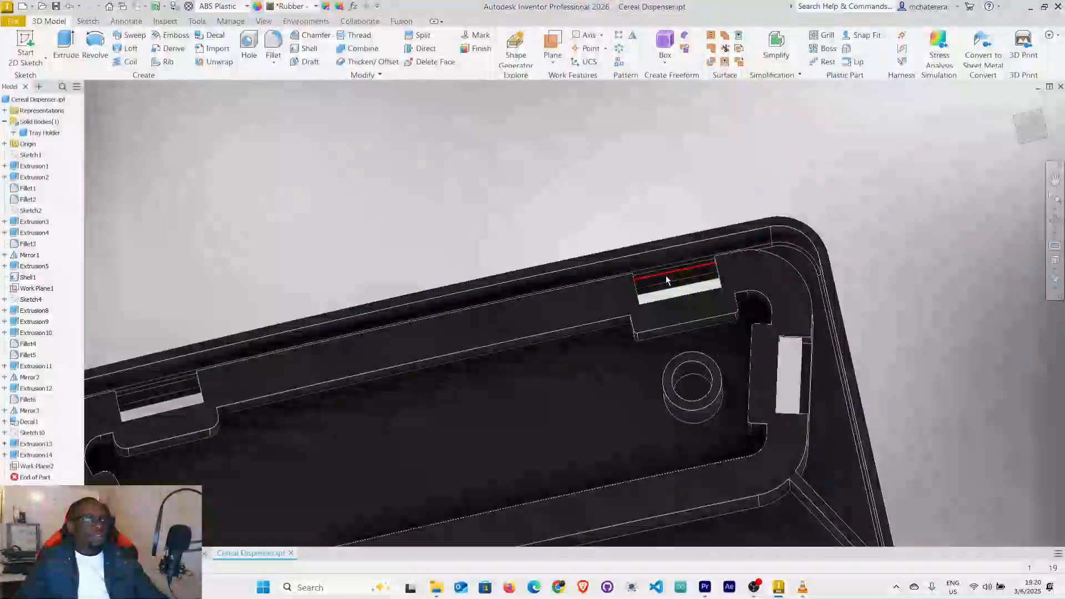
{"action": "scroll", "coordinate": [666, 275], "scroll_direction": "up", "scroll_amount": 6}
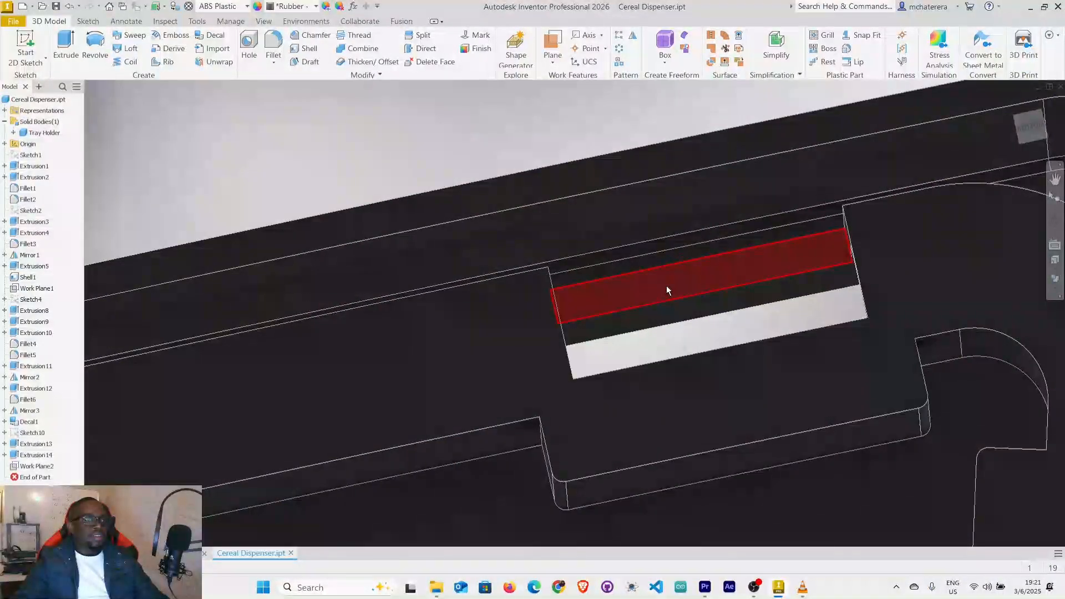
Create a work plane offset 2 mm from the narrow face inside a slot along the recess's rear wall.
{"action": "left_click", "coordinate": [667, 287]}
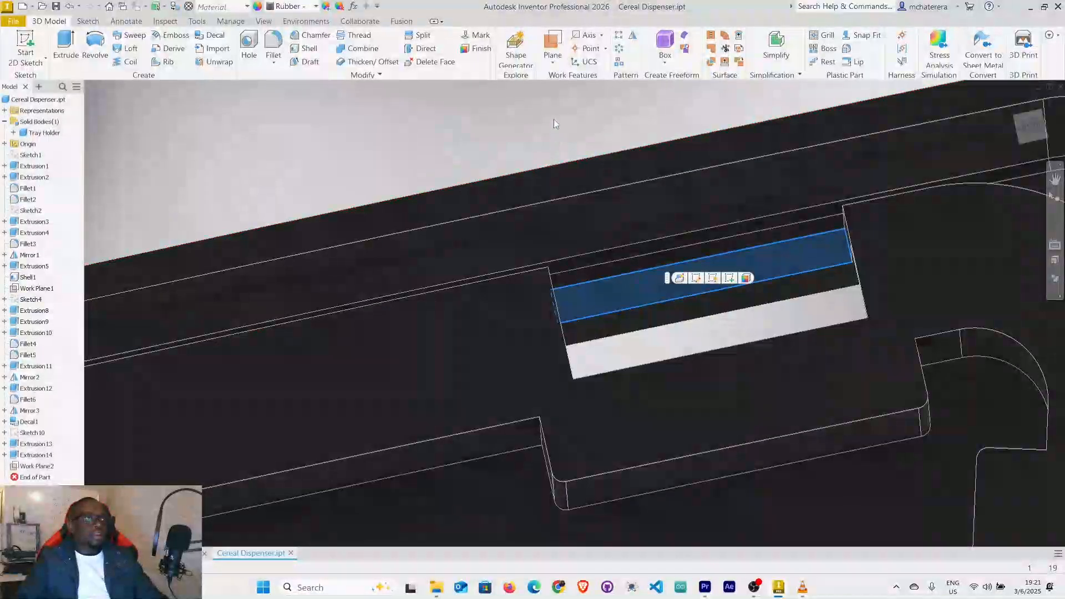
{"action": "left_click", "coordinate": [552, 64]}
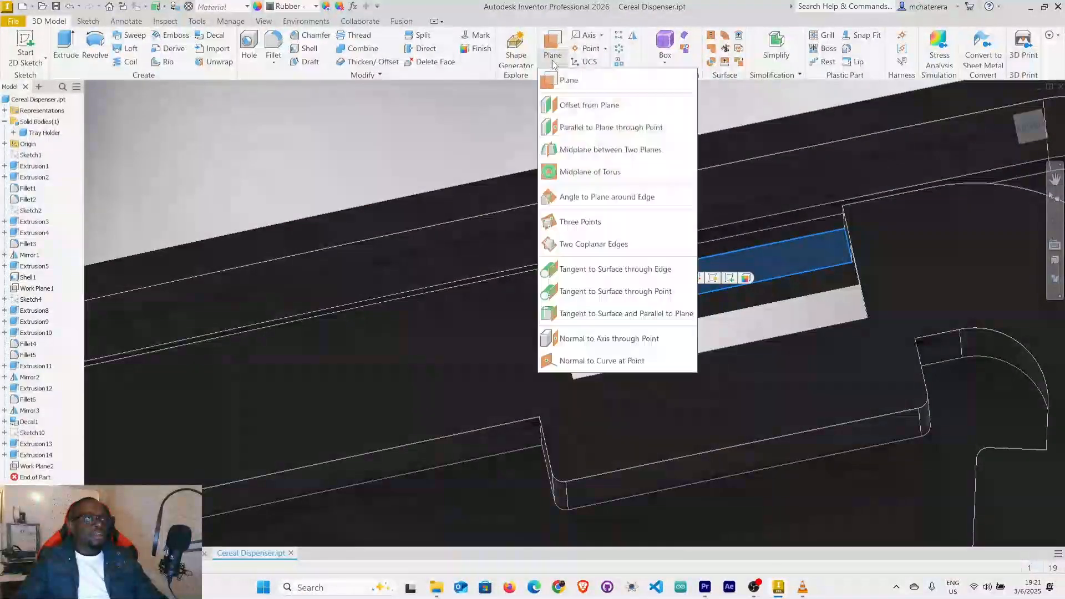
{"action": "left_click", "coordinate": [616, 107]}
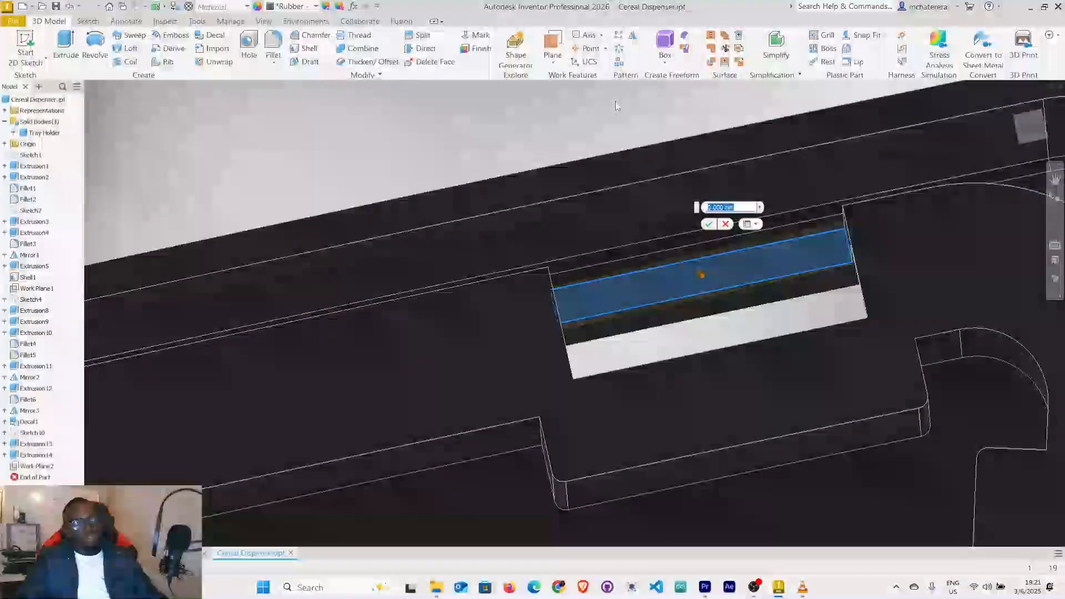
{"action": "type", "text": "2"}
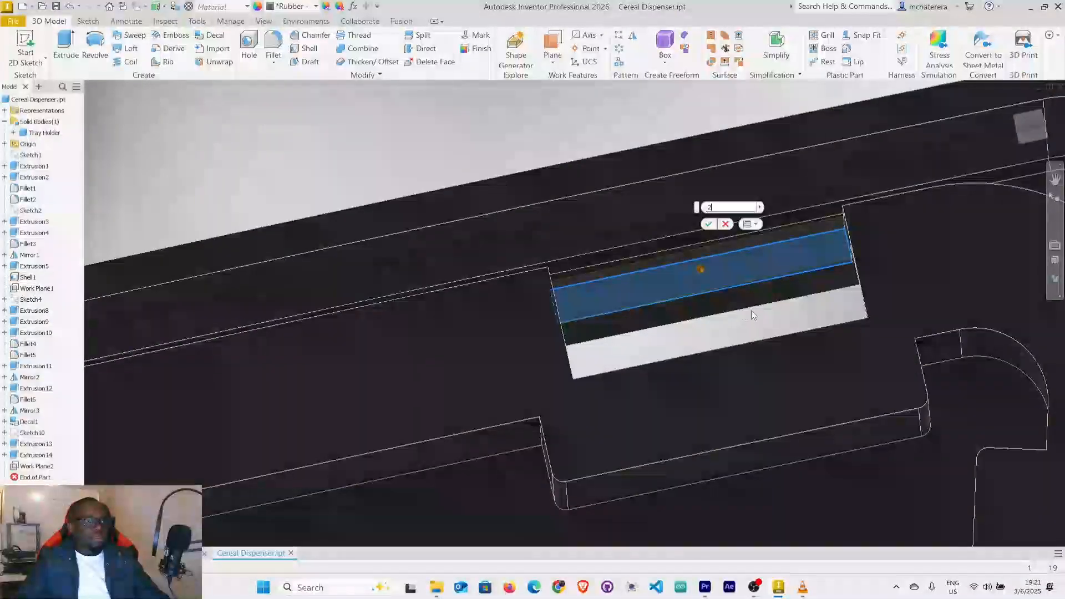
{"action": "mouse_move", "coordinate": [777, 300]}
{"action": "middle_mouse_down", "text": "shift"}
{"action": "mouse_move", "coordinate": [840, 295]}
{"action": "mouse_move", "coordinate": [827, 308]}
{"action": "mouse_move", "coordinate": [848, 301]}
{"action": "mouse_move", "coordinate": [804, 281]}
{"action": "mouse_move", "coordinate": [818, 290]}
{"action": "mouse_move", "coordinate": [917, 261]}
{"action": "middle_mouse_up", "text": "shift"}
{"action": "scroll", "coordinate": [845, 172], "scroll_direction": "down", "scroll_amount": 3}
{"action": "mouse_move", "coordinate": [846, 172]}
{"action": "middle_mouse_down"}
{"action": "mouse_move", "coordinate": [606, 248]}
{"action": "mouse_move", "coordinate": [649, 241]}
{"action": "mouse_move", "coordinate": [630, 256]}
{"action": "mouse_move", "coordinate": [644, 244]}
{"action": "middle_mouse_up"}
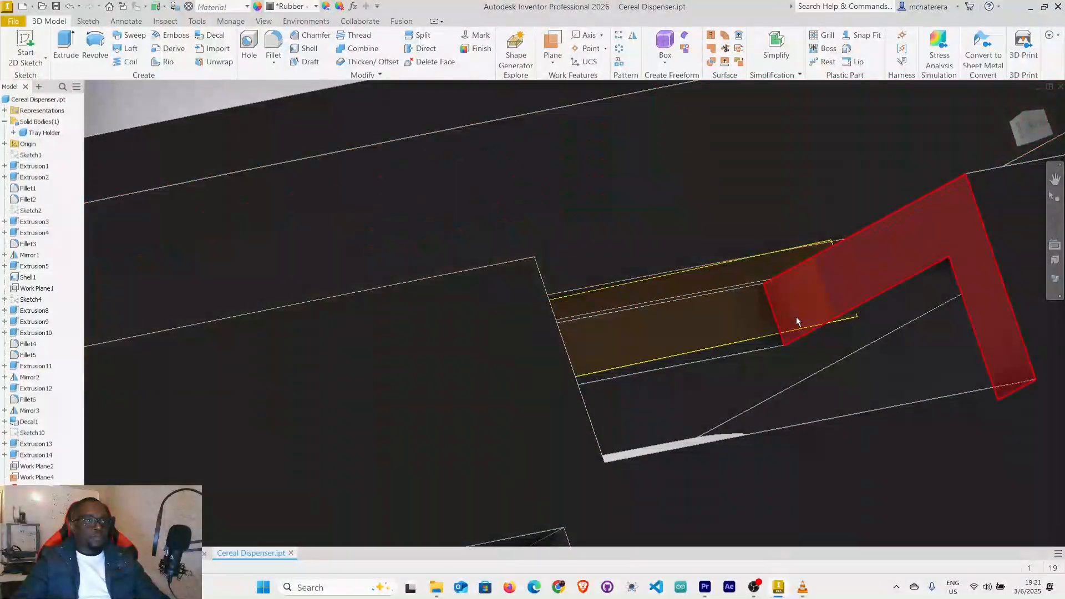
Start a 2D sketch on the new work plane inside the slot of the tray holder's recess.
{"action": "scroll", "coordinate": [798, 310], "scroll_direction": "up", "scroll_amount": 3}
{"action": "middle_click_drag", "start_coordinate": [802, 299], "coordinate": [789, 244]}
{"action": "scroll", "coordinate": [777, 259], "scroll_direction": "down", "scroll_amount": 3}
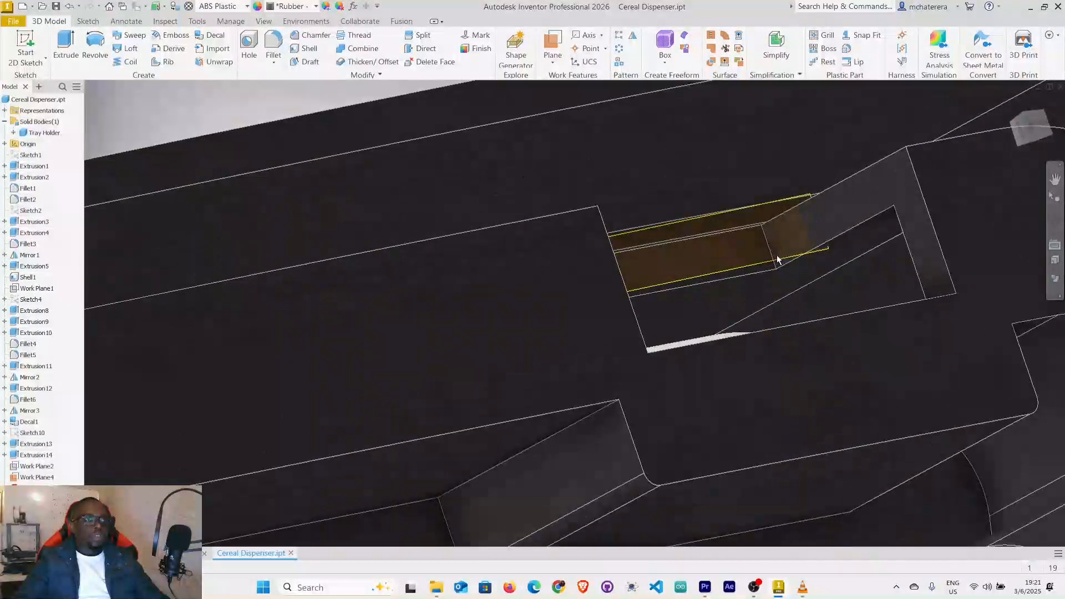
{"action": "scroll", "coordinate": [778, 259], "scroll_direction": "up", "scroll_amount": 2}
{"action": "scroll", "coordinate": [777, 259], "scroll_direction": "up", "scroll_amount": 5}
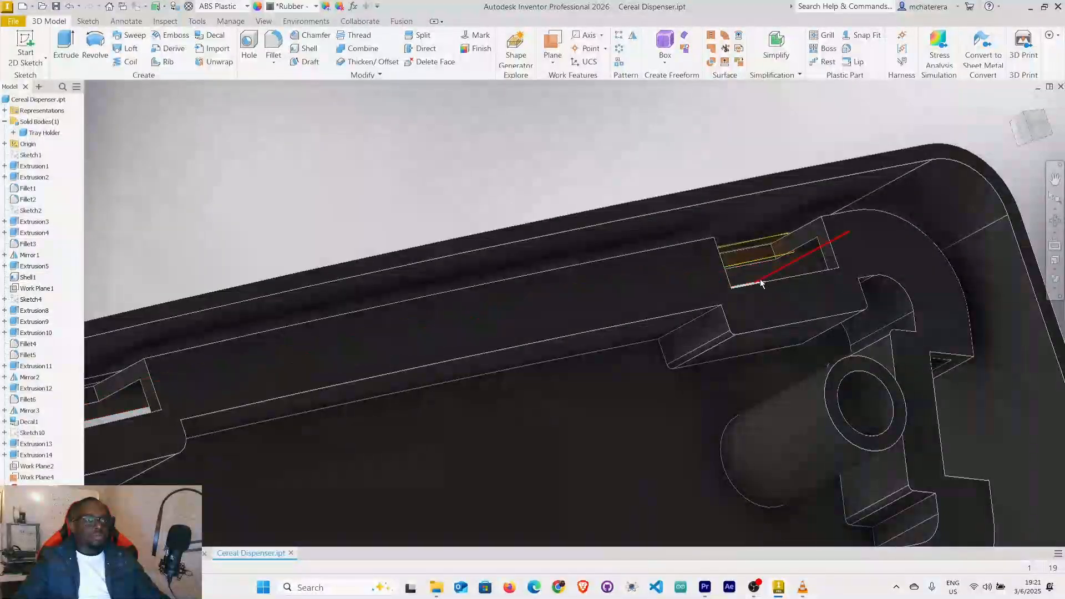
{"action": "scroll", "coordinate": [641, 362], "scroll_direction": "down", "scroll_amount": 2}
{"action": "mouse_move", "coordinate": [640, 361]}
{"action": "middle_mouse_down", "text": "shift"}
{"action": "mouse_move", "coordinate": [834, 292]}
{"action": "mouse_move", "coordinate": [806, 261]}
{"action": "mouse_move", "coordinate": [767, 296]}
{"action": "mouse_move", "coordinate": [780, 297]}
{"action": "middle_mouse_up", "text": "shift"}
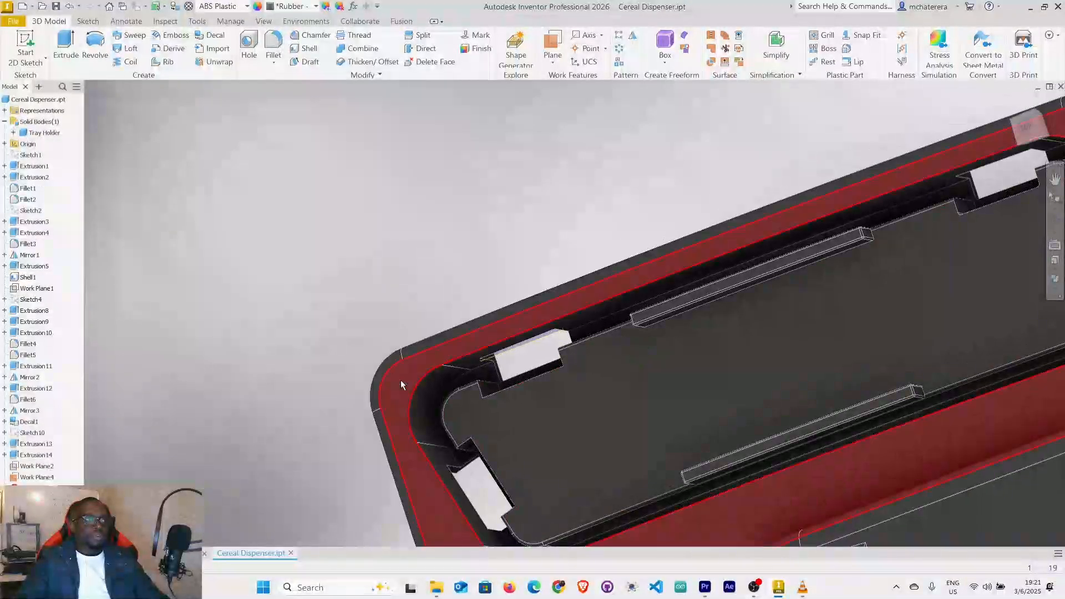
{"action": "scroll", "coordinate": [454, 355], "scroll_direction": "down", "scroll_amount": 3}
{"action": "scroll", "coordinate": [527, 385], "scroll_direction": "down", "scroll_amount": 3}
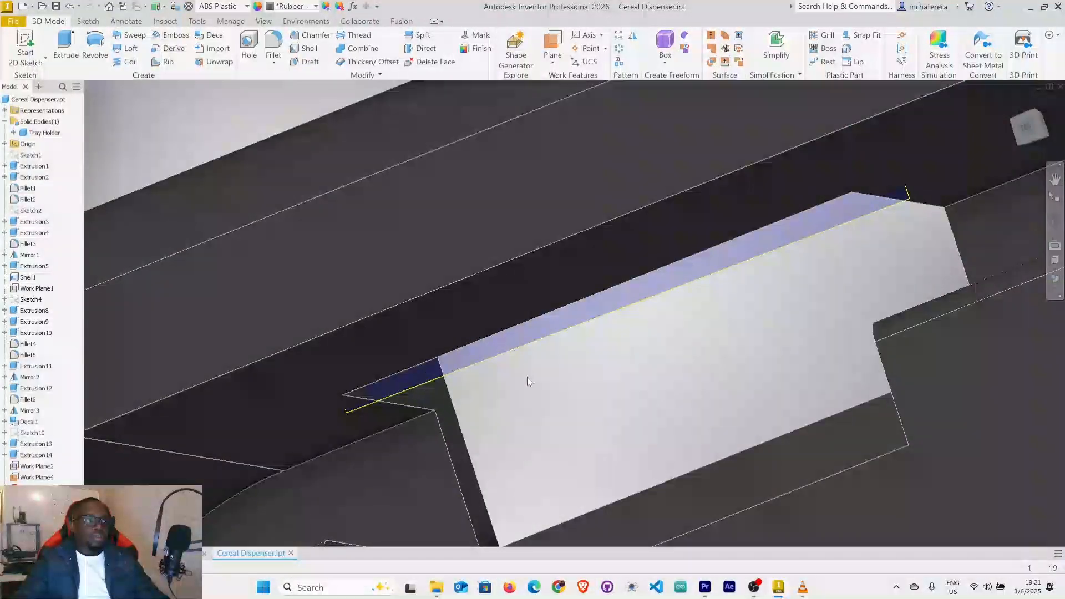
{"action": "left_click", "coordinate": [531, 337]}
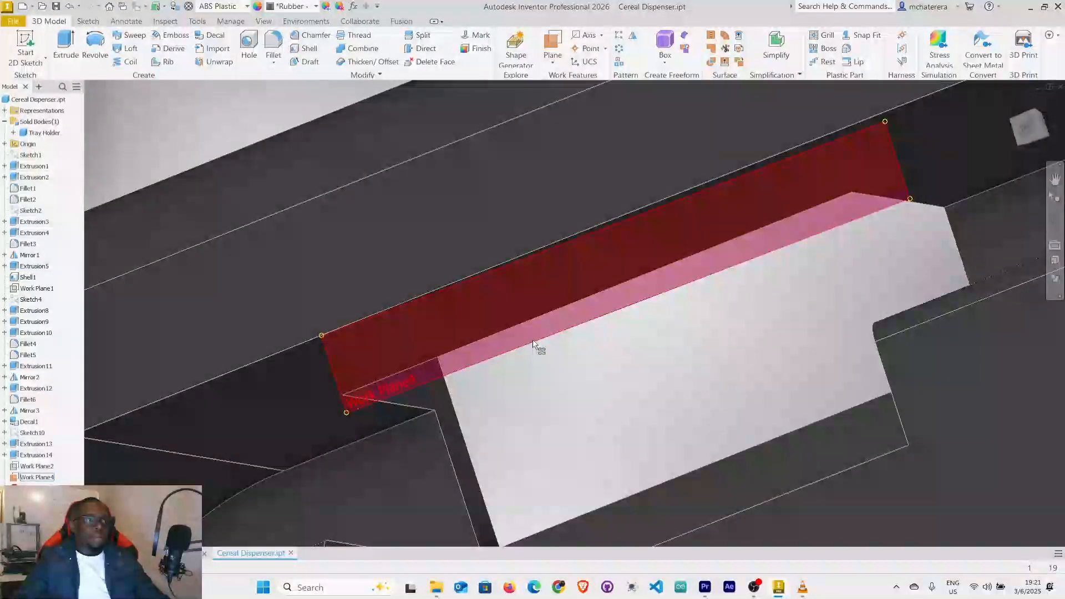
{"action": "left_click", "coordinate": [563, 330]}
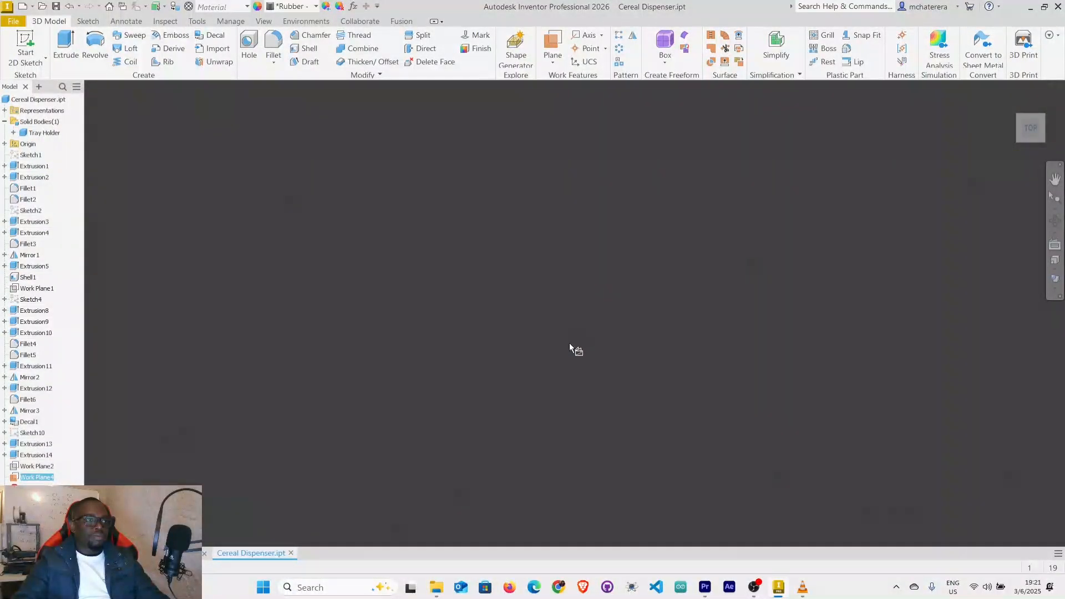
{"action": "scroll", "coordinate": [389, 198], "scroll_direction": "up", "scroll_amount": 6}
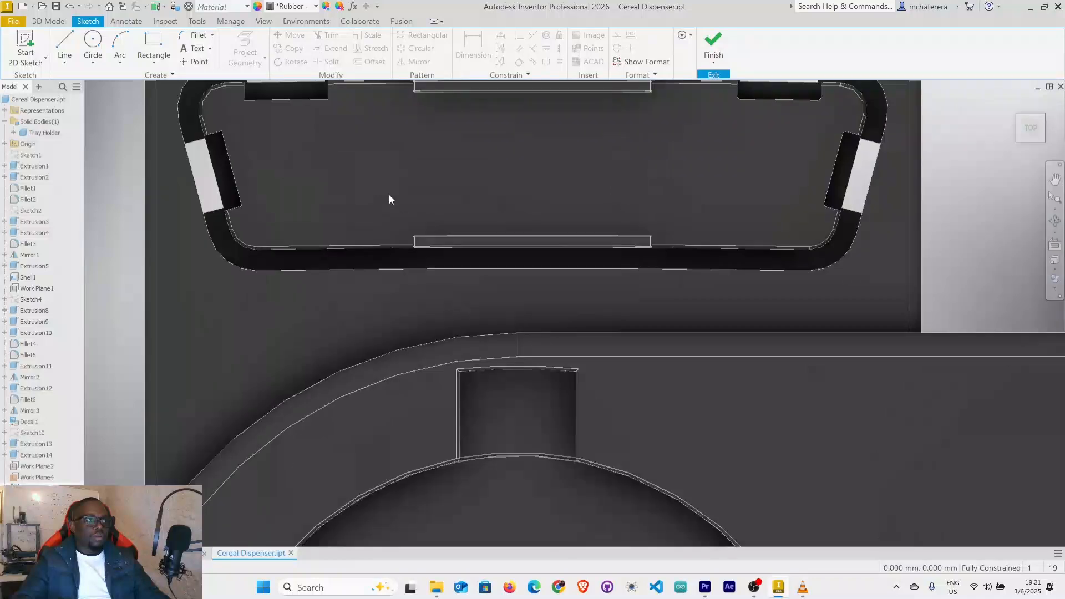
{"action": "scroll", "coordinate": [391, 198], "scroll_direction": "down", "scroll_amount": 3}
{"action": "scroll", "coordinate": [383, 103], "scroll_direction": "up", "scroll_amount": 4}
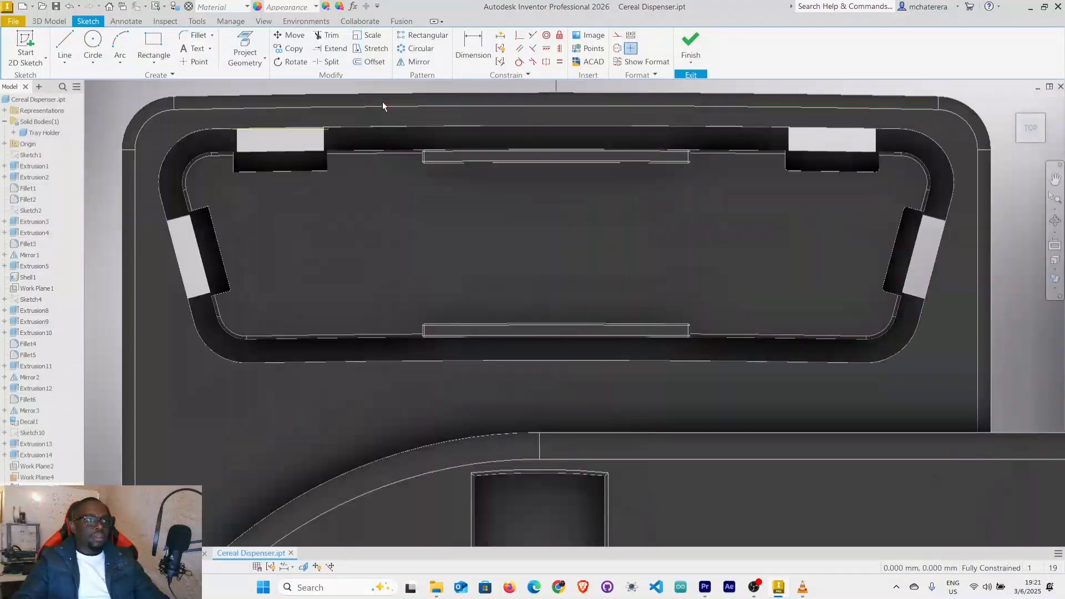
Project the tray holder's recess wall face, including the slot edges, into the sketch.
{"action": "scroll", "coordinate": [446, 177], "scroll_direction": "down", "scroll_amount": 3}
{"action": "scroll", "coordinate": [366, 295], "scroll_direction": "down", "scroll_amount": 3}
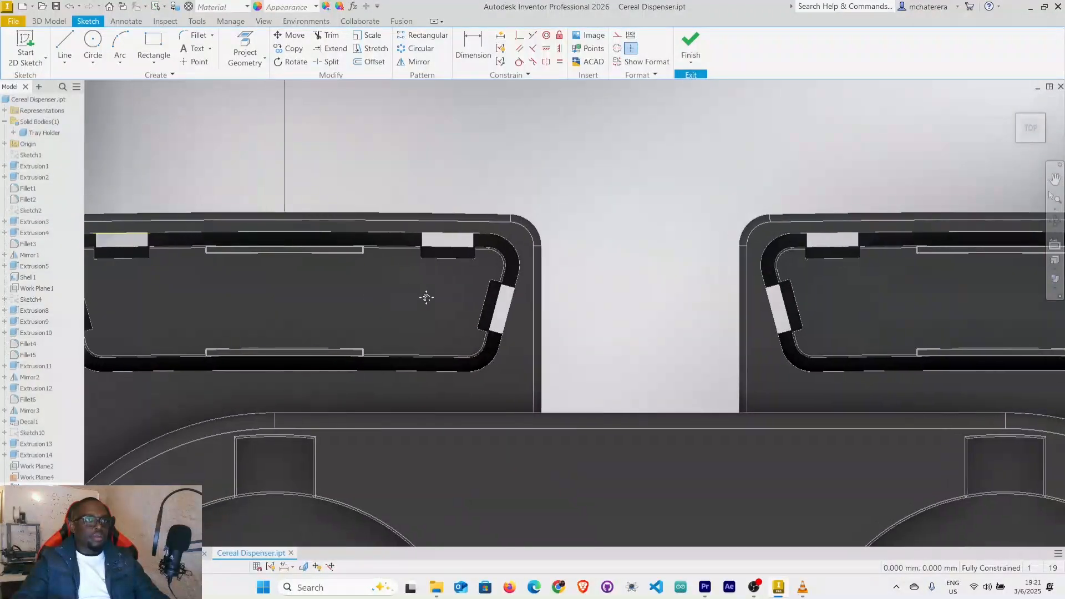
{"action": "scroll", "coordinate": [694, 269], "scroll_direction": "up", "scroll_amount": 4}
{"action": "scroll", "coordinate": [441, 245], "scroll_direction": "up", "scroll_amount": 3}
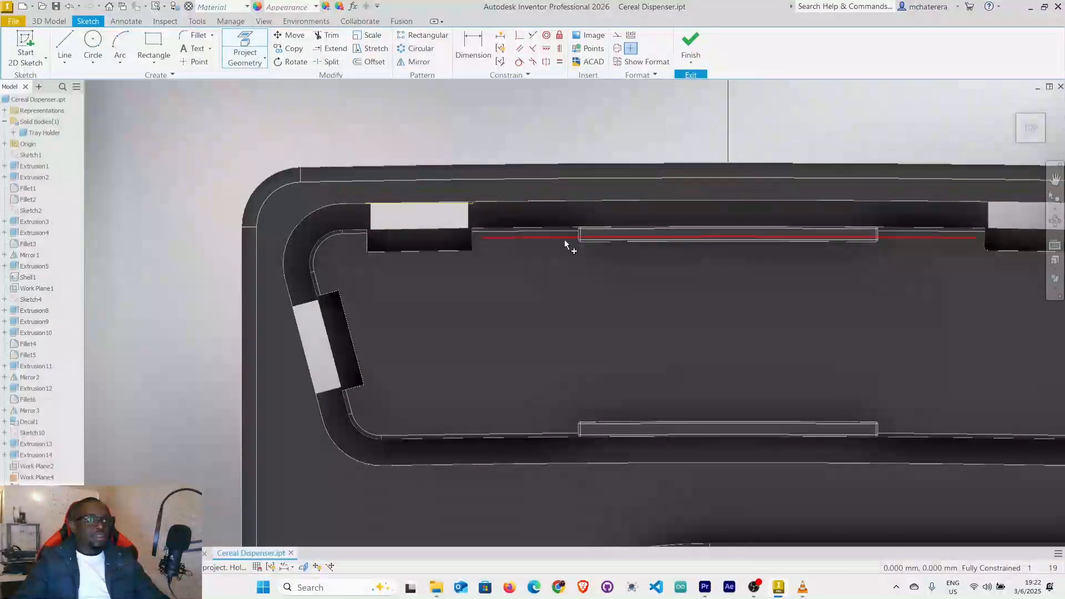
{"action": "left_click", "coordinate": [564, 208]}
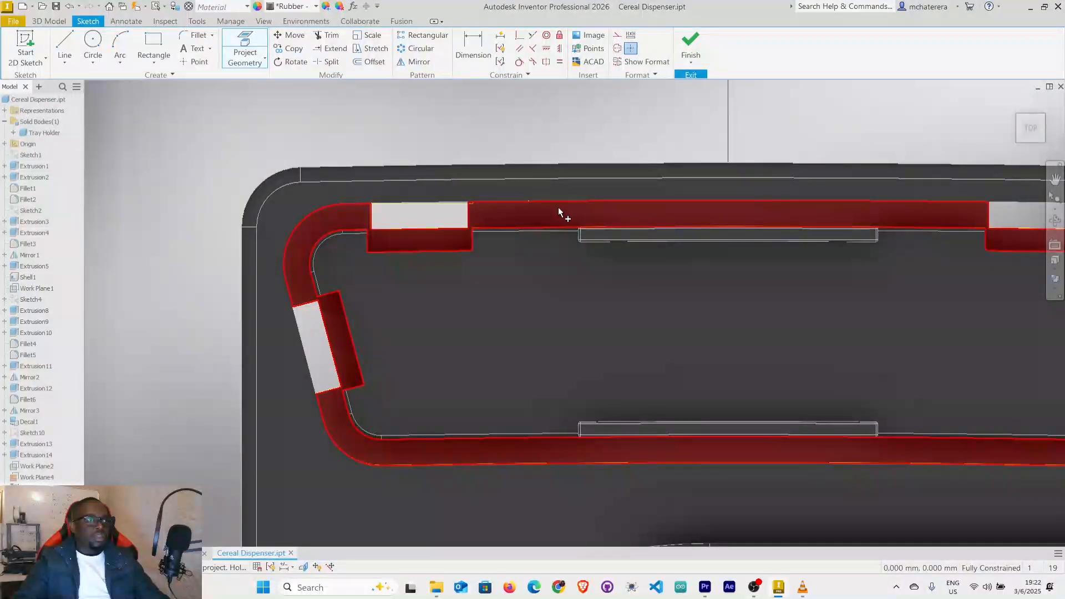
{"action": "right_click", "coordinate": [188, 185]}
{"action": "left_click", "coordinate": [229, 182]}
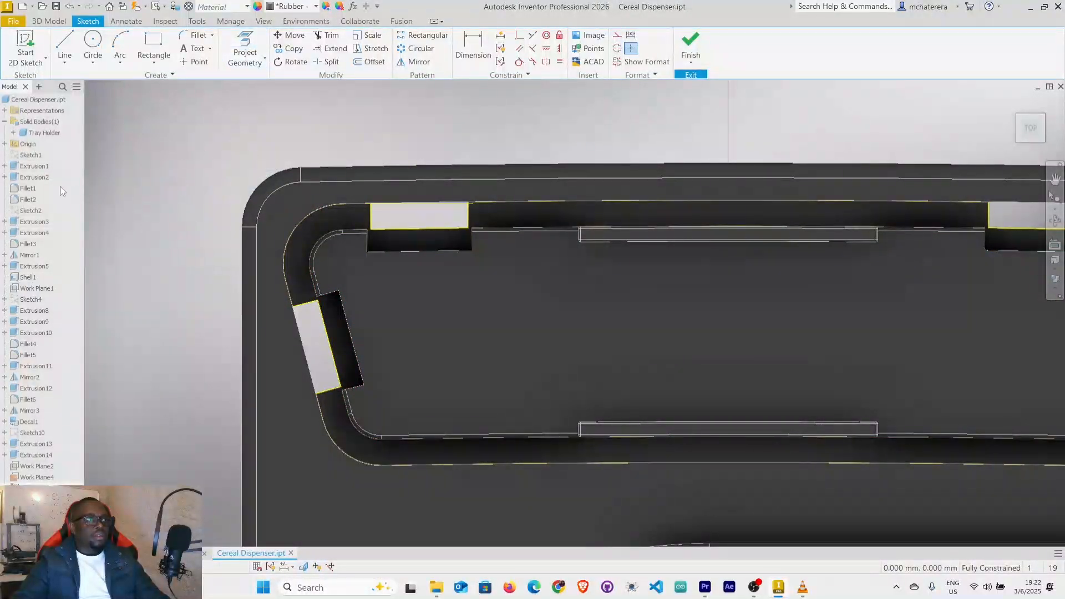
Hide the Tray Holder solid body and the offset work plane so only the projected outline shows.
{"action": "right_click", "coordinate": [39, 132]}
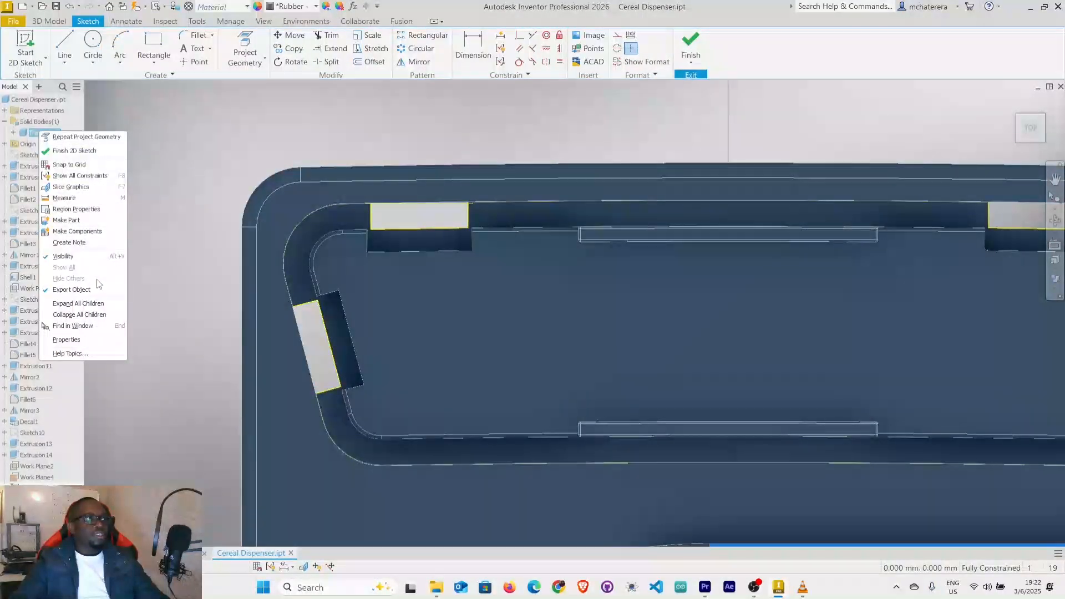
{"action": "left_click", "coordinate": [92, 256]}
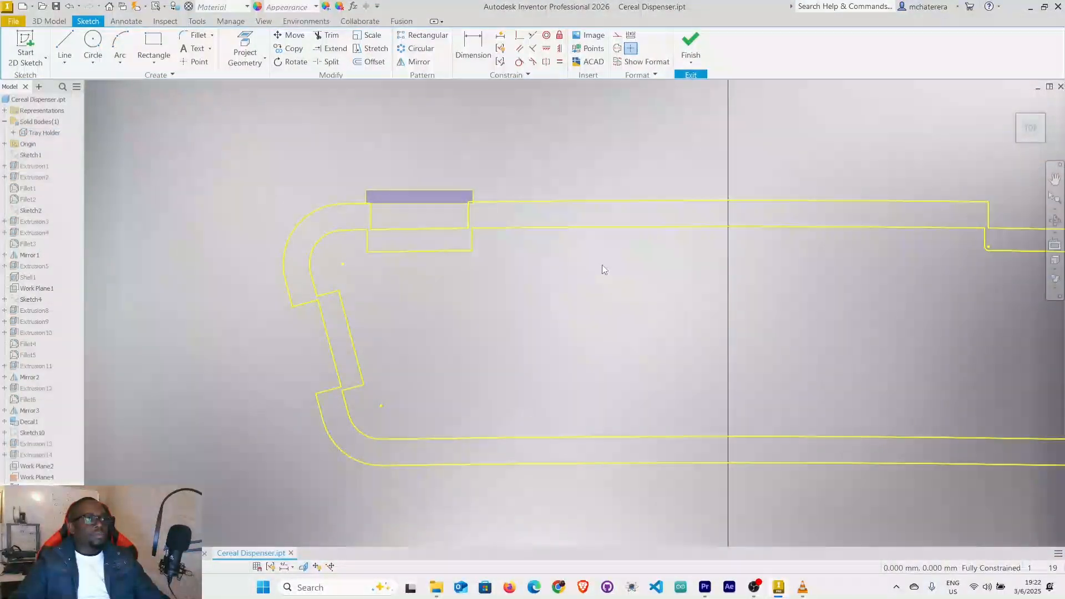
{"action": "scroll", "coordinate": [604, 269], "scroll_direction": "down", "scroll_amount": 3}
{"action": "middle_click_drag", "start_coordinate": [599, 271], "coordinate": [372, 282]}
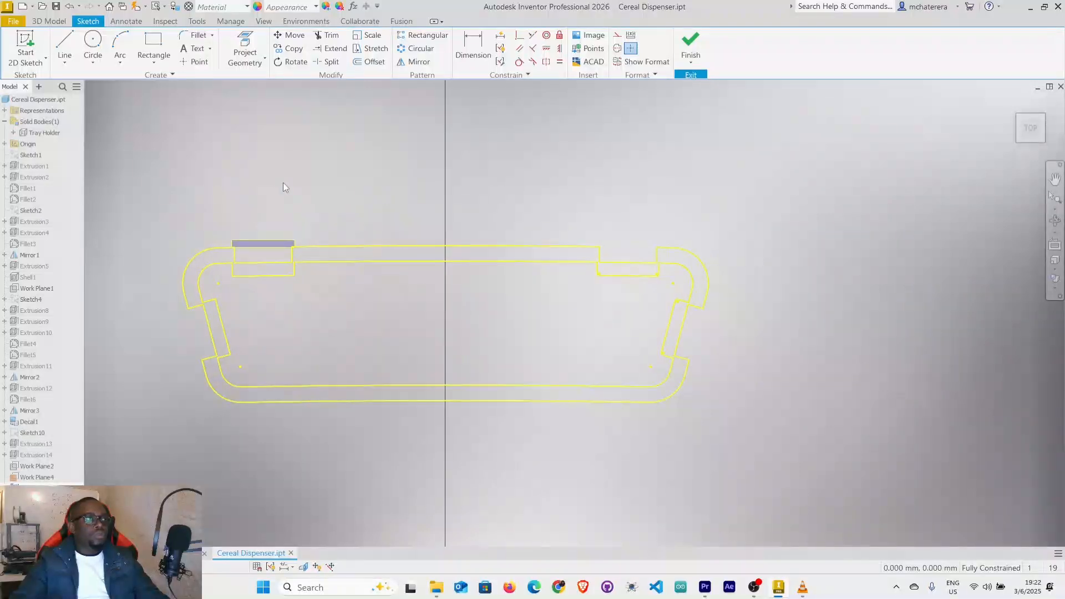
{"action": "right_click", "coordinate": [281, 249]}
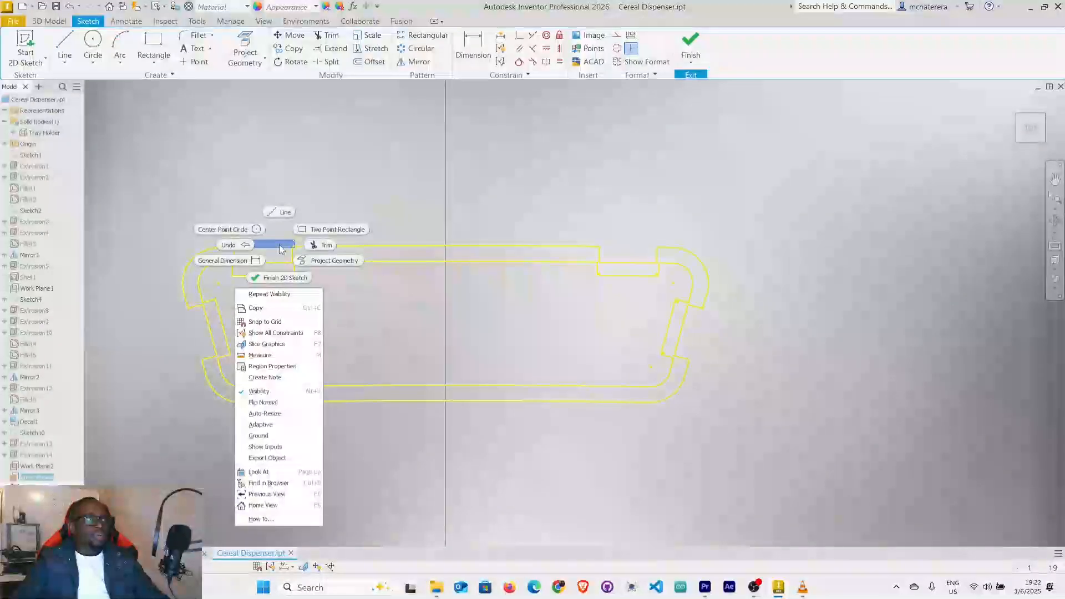
{"action": "left_click", "coordinate": [271, 392]}
{"action": "middle_click_drag", "start_coordinate": [372, 292], "coordinate": [441, 261]}
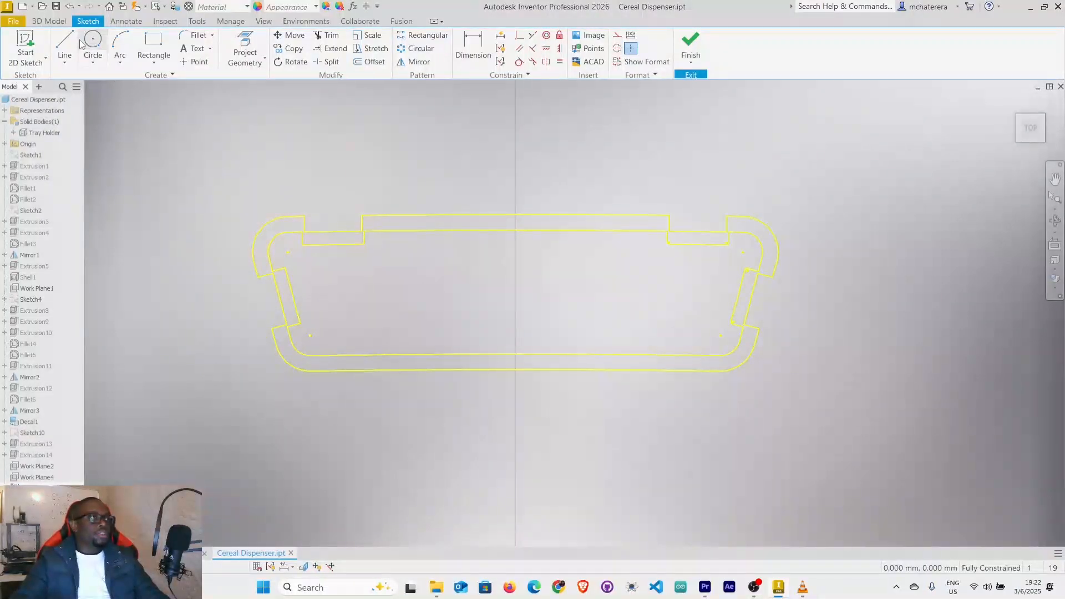
Draw two outward-bulging three-point arcs bridging the outer and inner wall outlines at the left rear slot.
{"action": "left_click", "coordinate": [118, 49]}
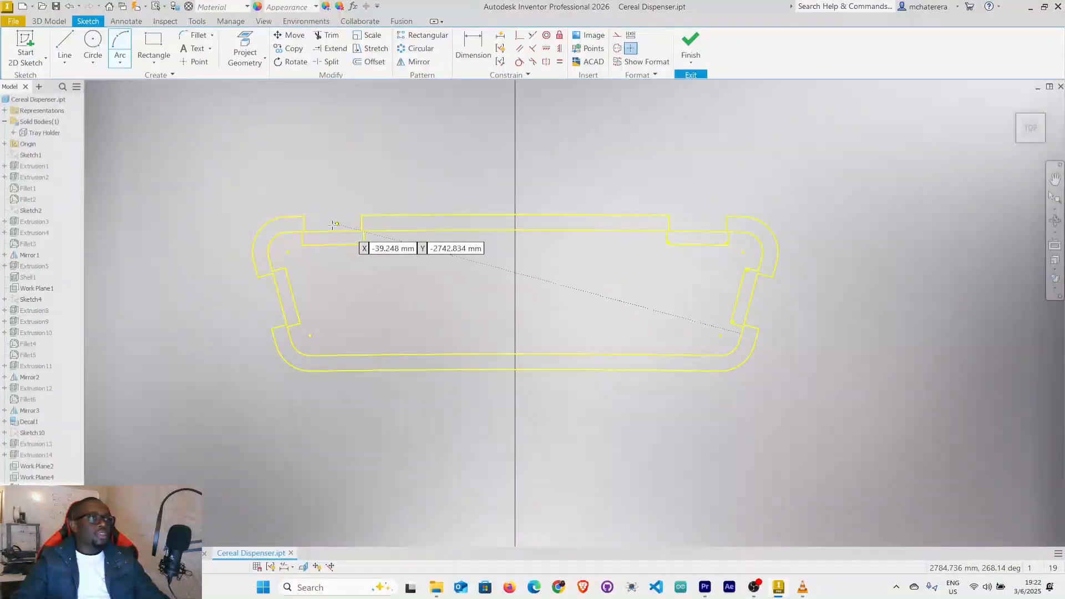
{"action": "left_click", "coordinate": [304, 216]}
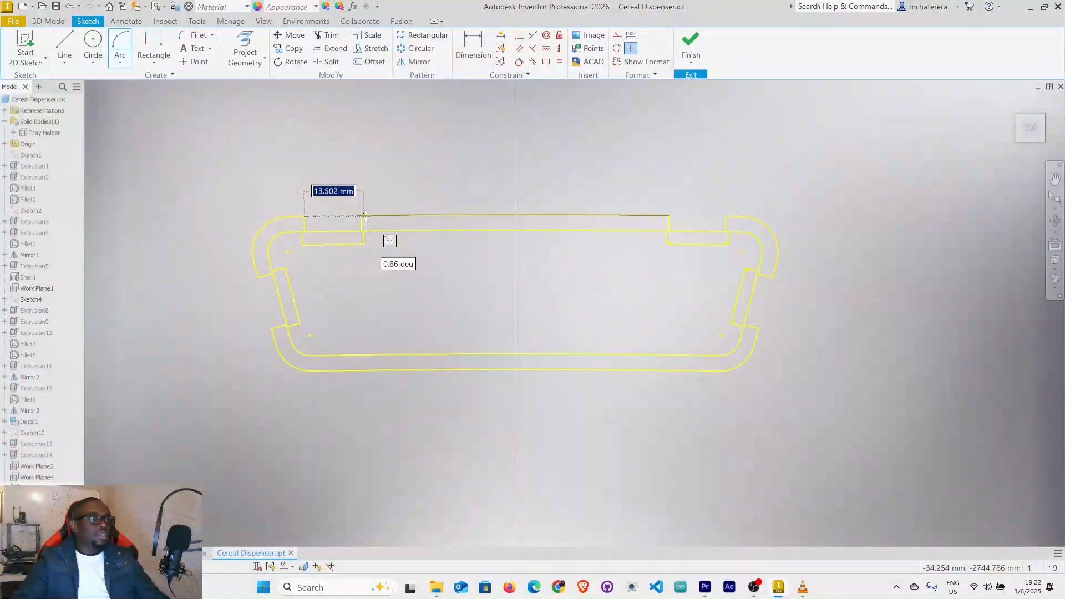
{"action": "left_click", "coordinate": [363, 216]}
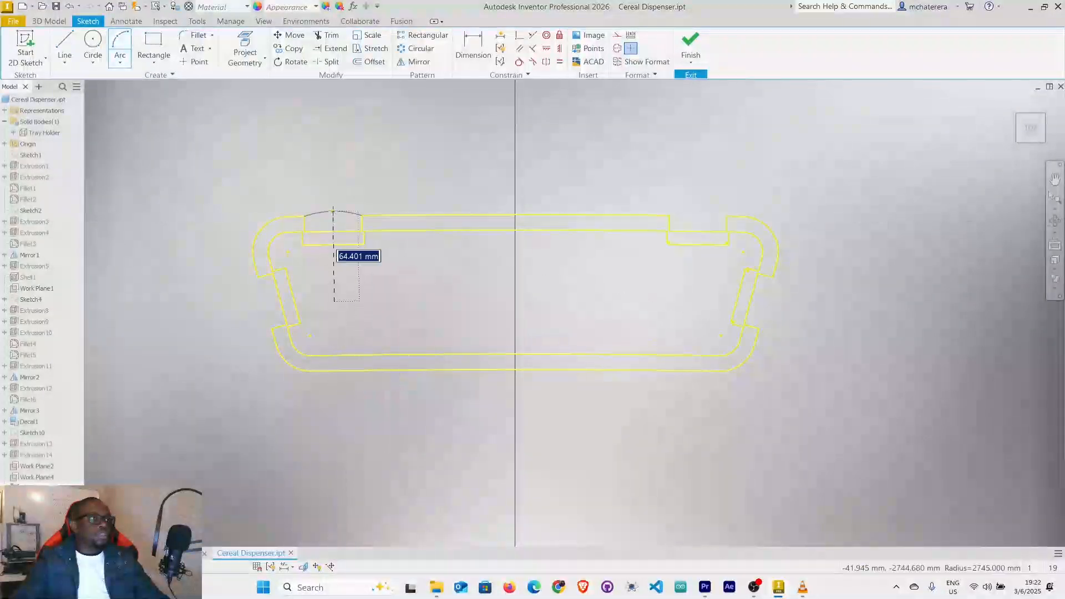
{"action": "left_click", "coordinate": [332, 214]}
{"action": "scroll", "coordinate": [322, 217], "scroll_direction": "up", "scroll_amount": 3}
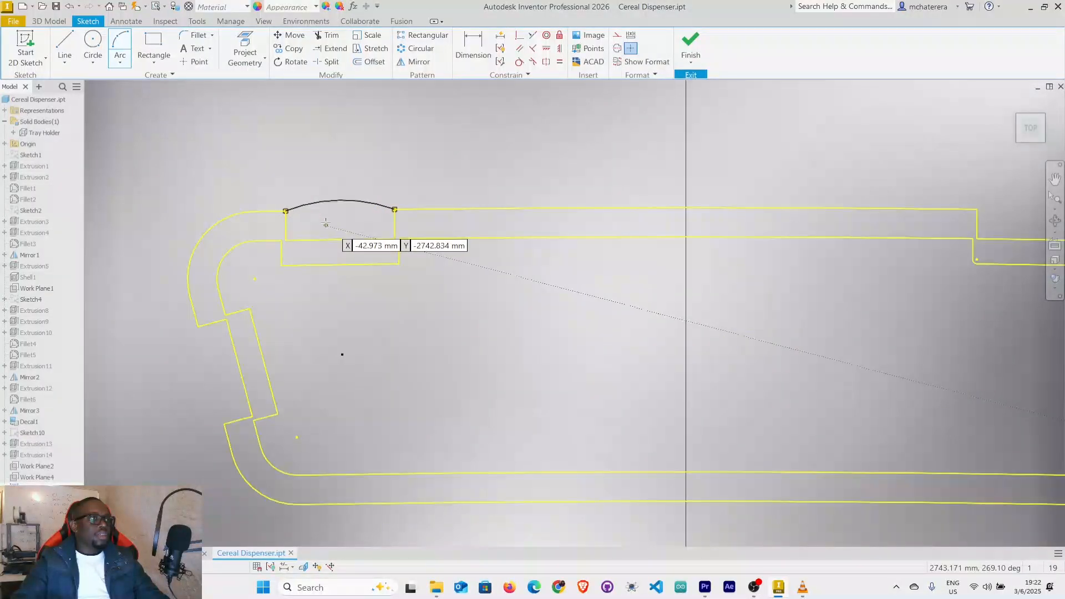
{"action": "left_click", "coordinate": [280, 240]}
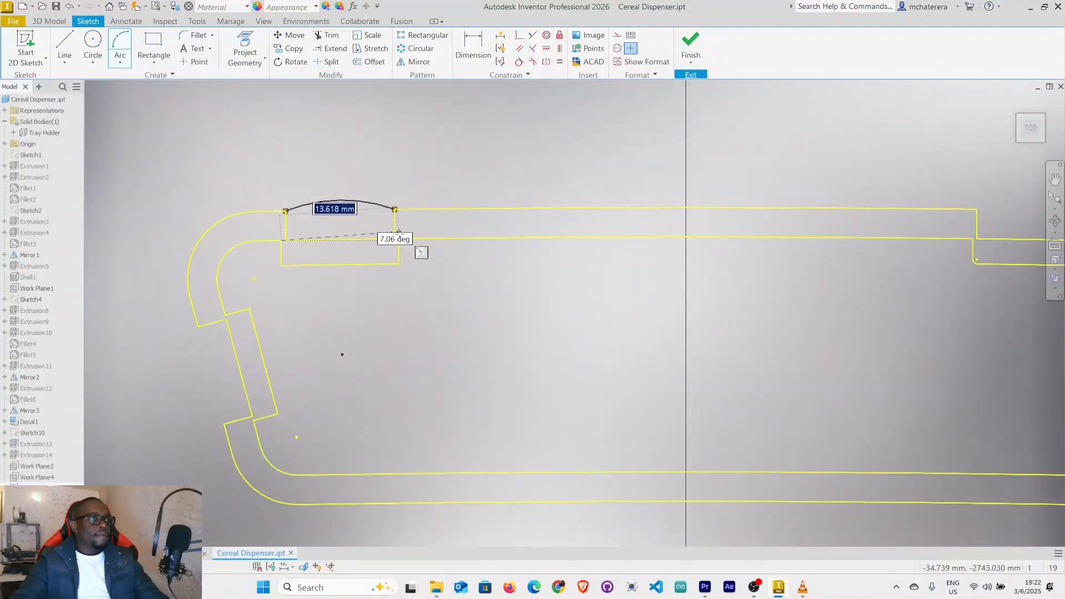
{"action": "scroll", "coordinate": [401, 238], "scroll_direction": "up", "scroll_amount": 5}
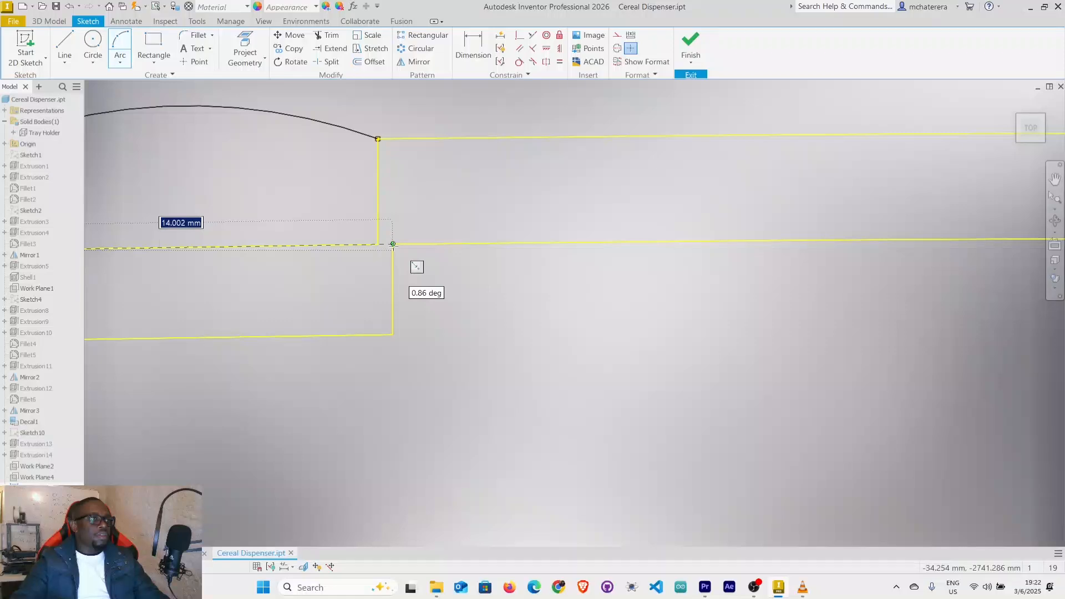
{"action": "left_click", "coordinate": [393, 244]}
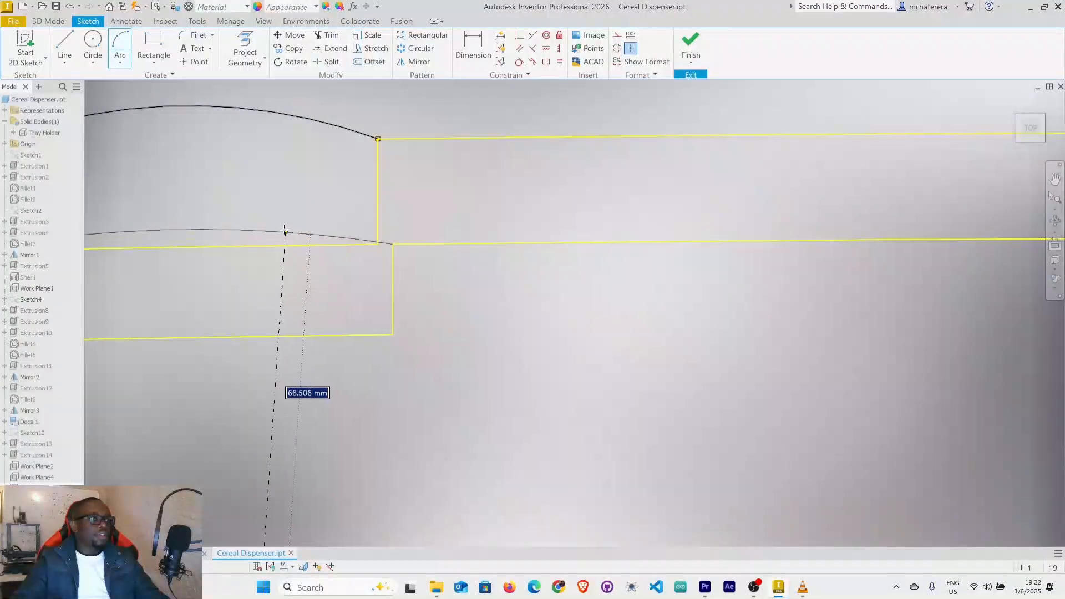
{"action": "left_click", "coordinate": [284, 227]}
{"action": "scroll", "coordinate": [413, 227], "scroll_direction": "down", "scroll_amount": 5}
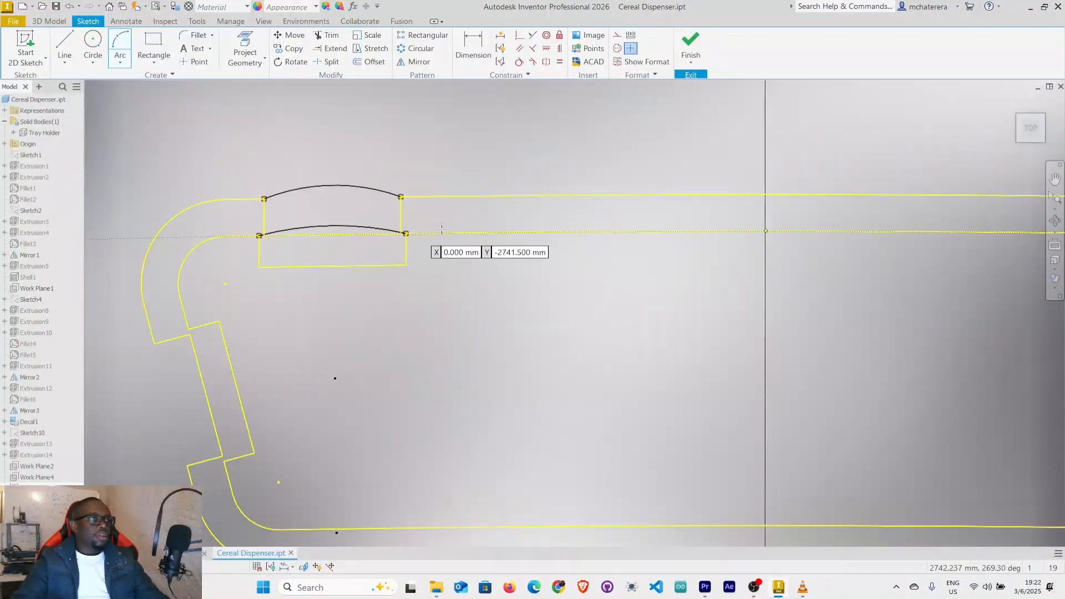
Draw matching outward-bulging three-point arcs across the outer and inner wall outlines at the right rear slot.
{"action": "middle_click_drag", "start_coordinate": [373, 279], "coordinate": [207, 375]}
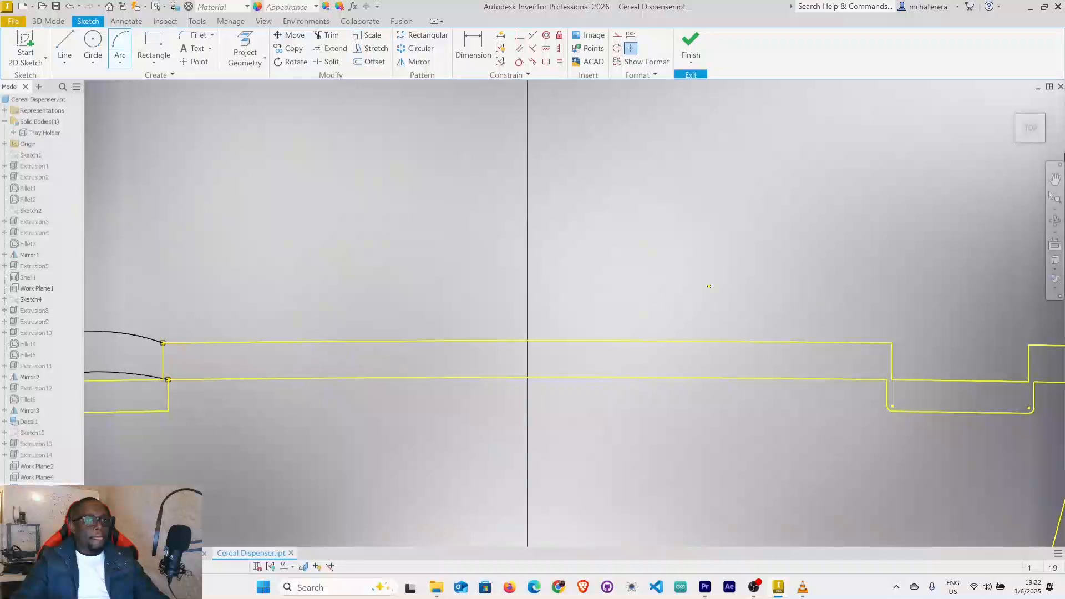
{"action": "left_click", "coordinate": [1030, 344]}
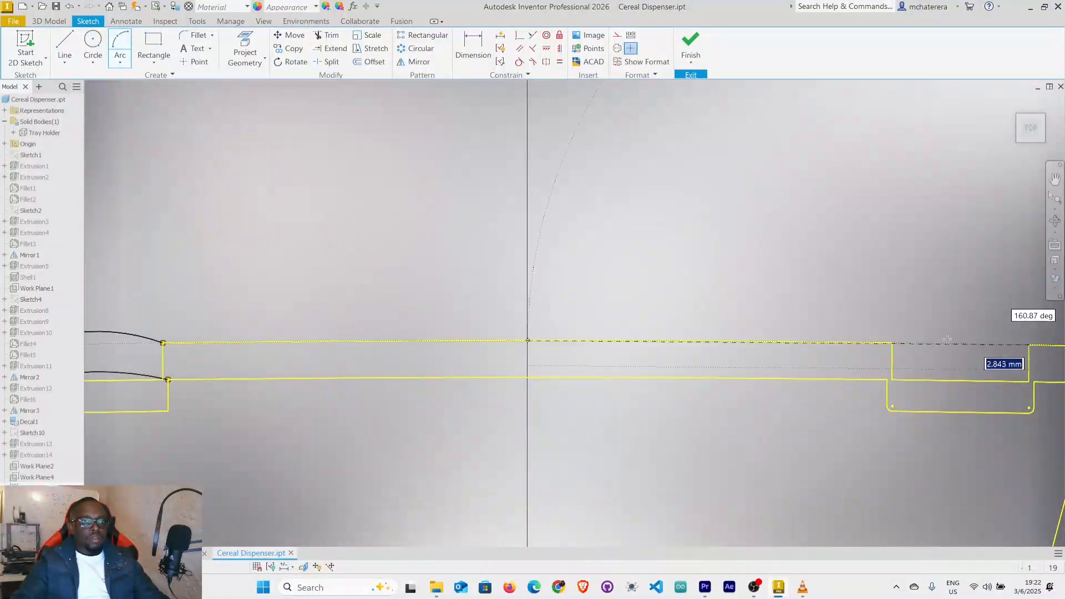
{"action": "left_click", "coordinate": [892, 342]}
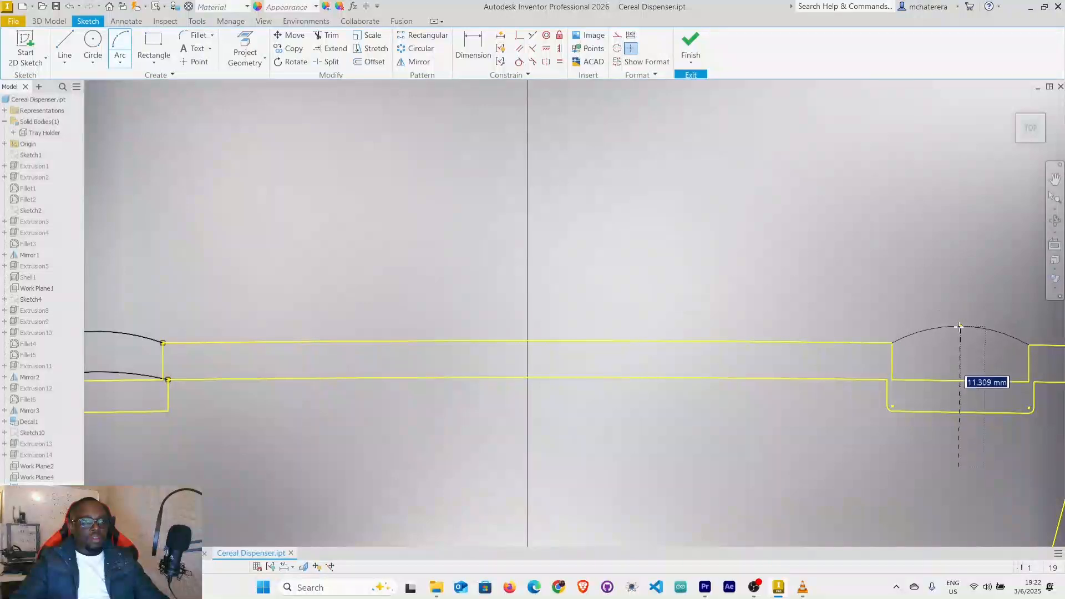
{"action": "left_click", "coordinate": [960, 331]}
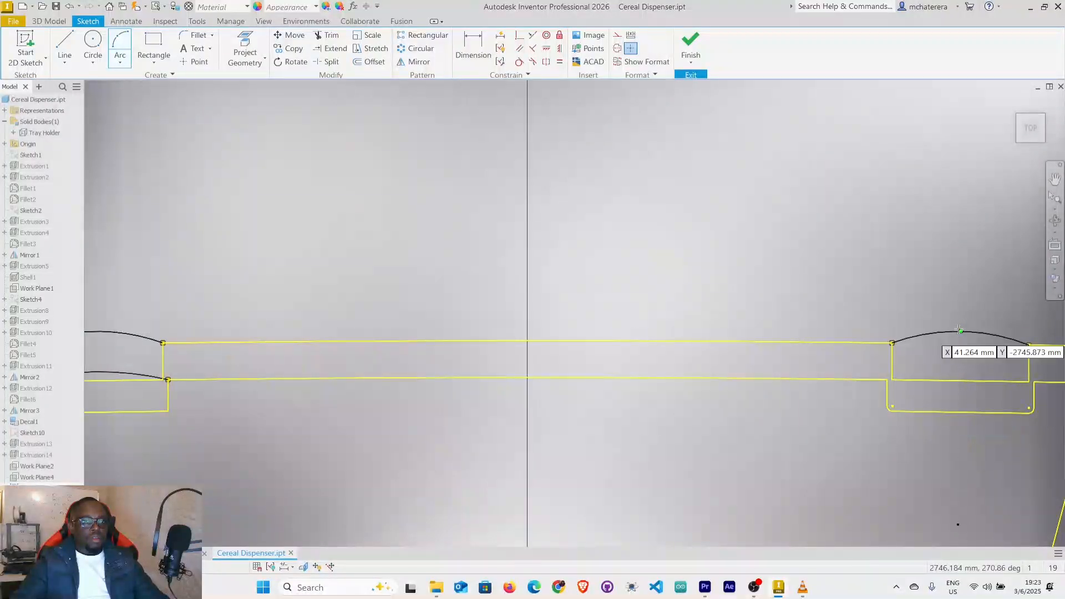
{"action": "left_click", "coordinate": [887, 379]}
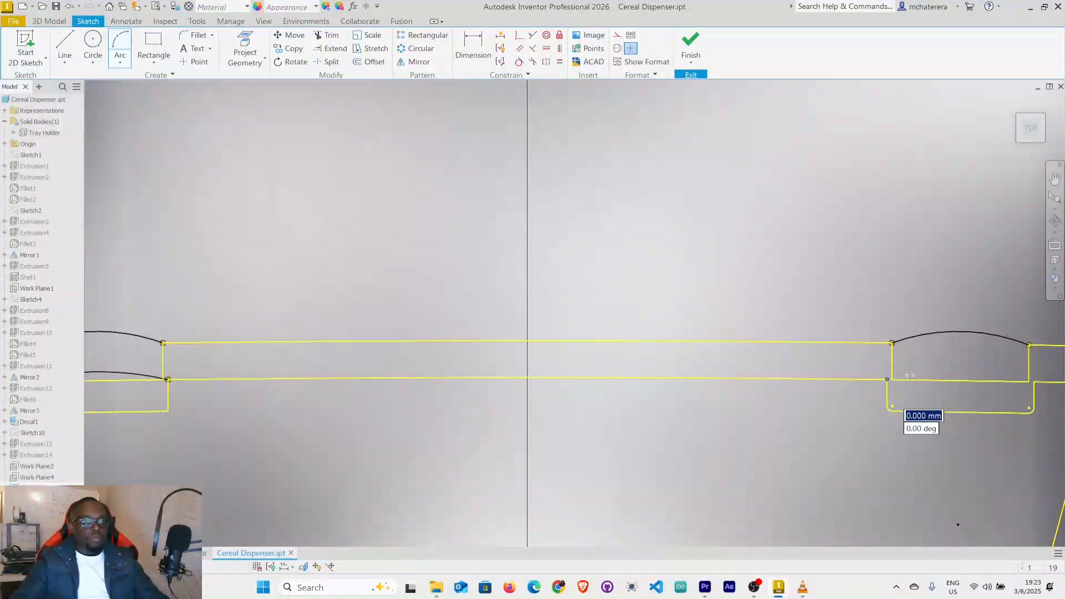
{"action": "left_click", "coordinate": [1035, 382]}
{"action": "left_click", "coordinate": [977, 372]}
{"action": "scroll", "coordinate": [754, 414], "scroll_direction": "down", "scroll_amount": 4}
{"action": "middle_click_drag", "start_coordinate": [762, 410], "coordinate": [624, 238]}
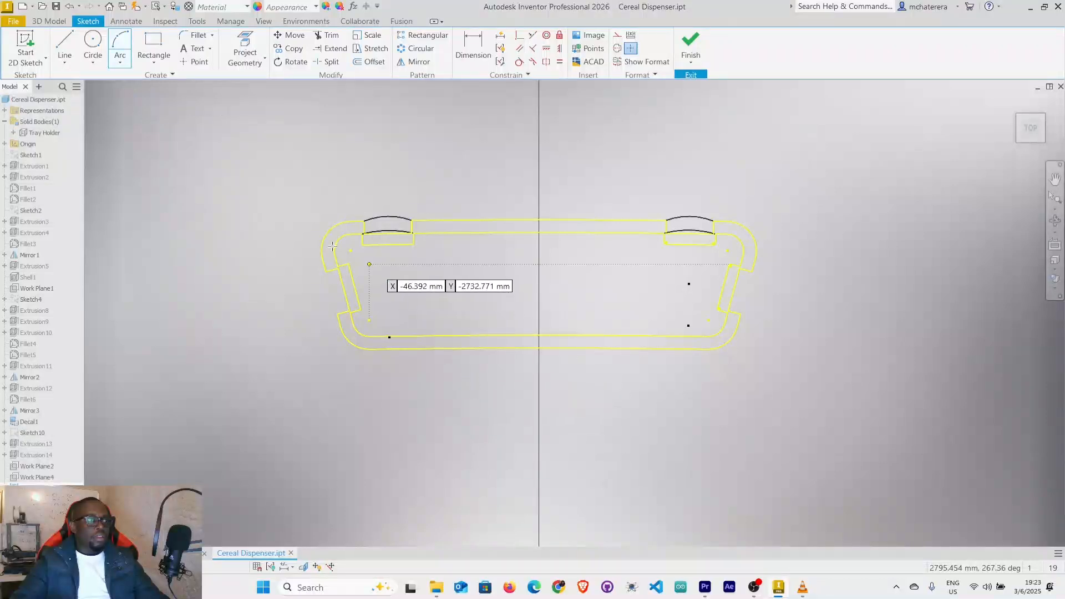
Draw two straight lines joining the outer and inner outline endpoints across the left side slot.
{"action": "key", "text": "l"}
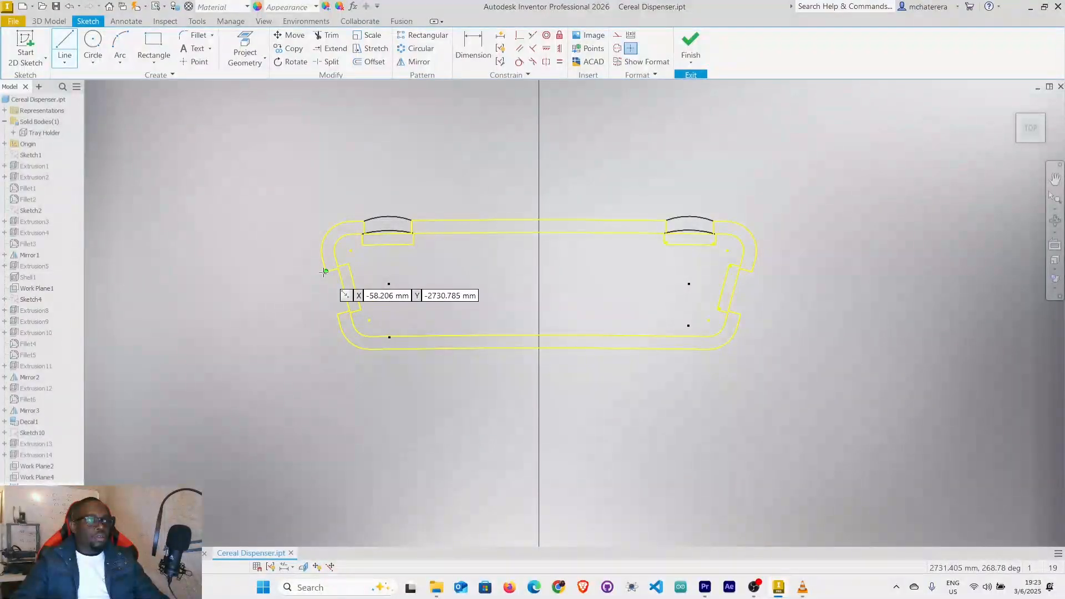
{"action": "left_click", "coordinate": [325, 271]}
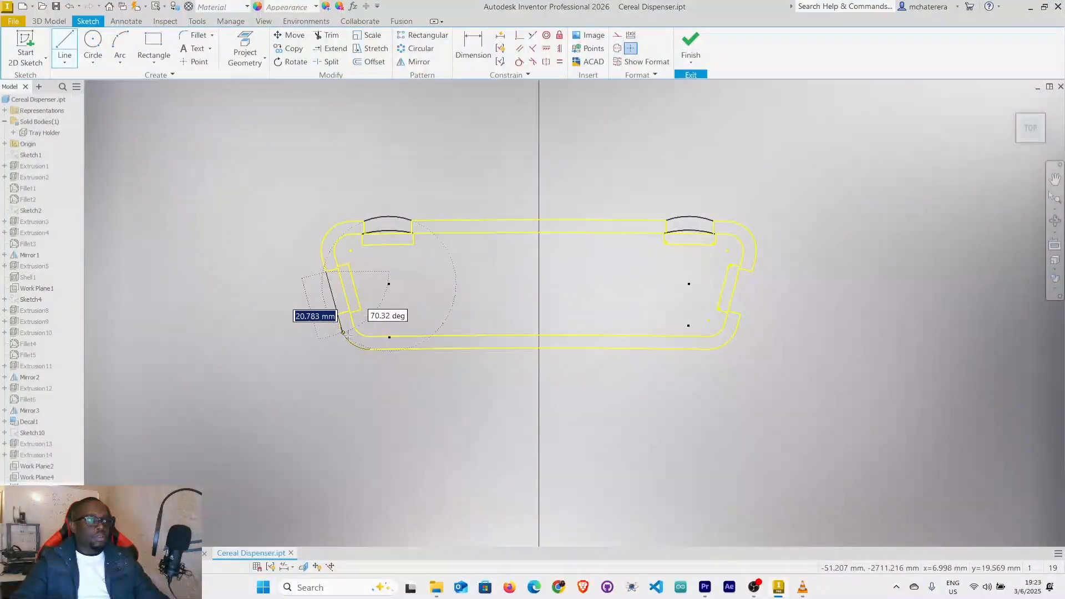
{"action": "double_click", "coordinate": [337, 314]}
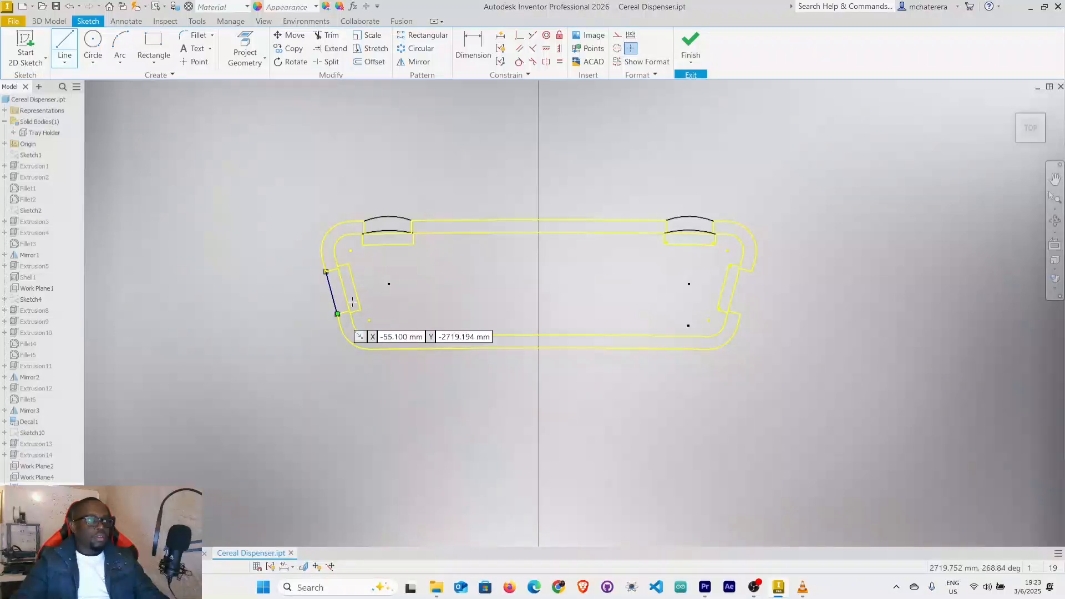
{"action": "scroll", "coordinate": [357, 310], "scroll_direction": "up", "scroll_amount": 3}
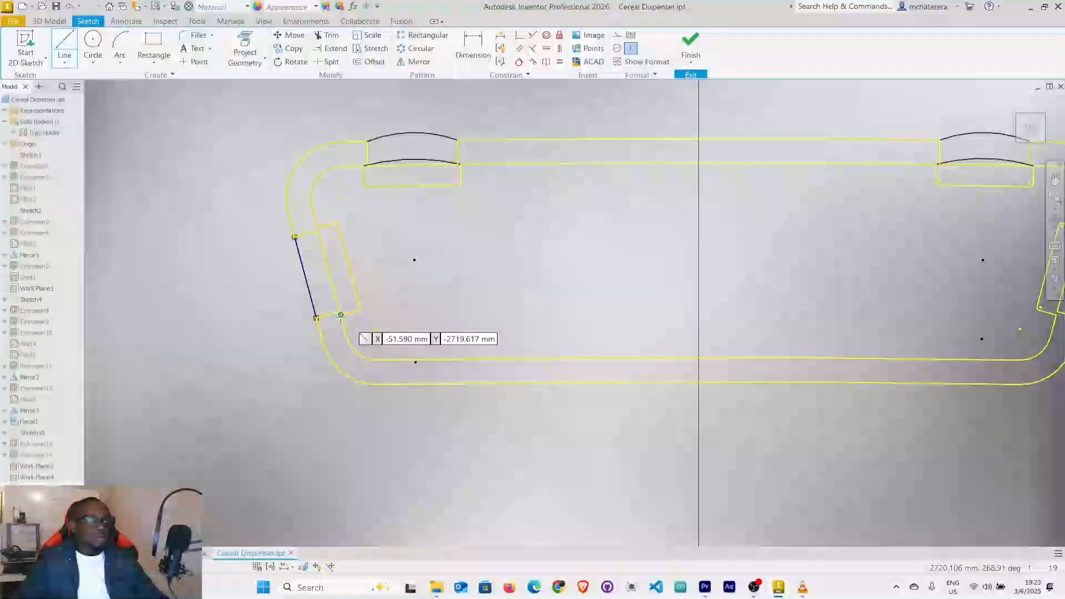
{"action": "left_click", "coordinate": [340, 314]}
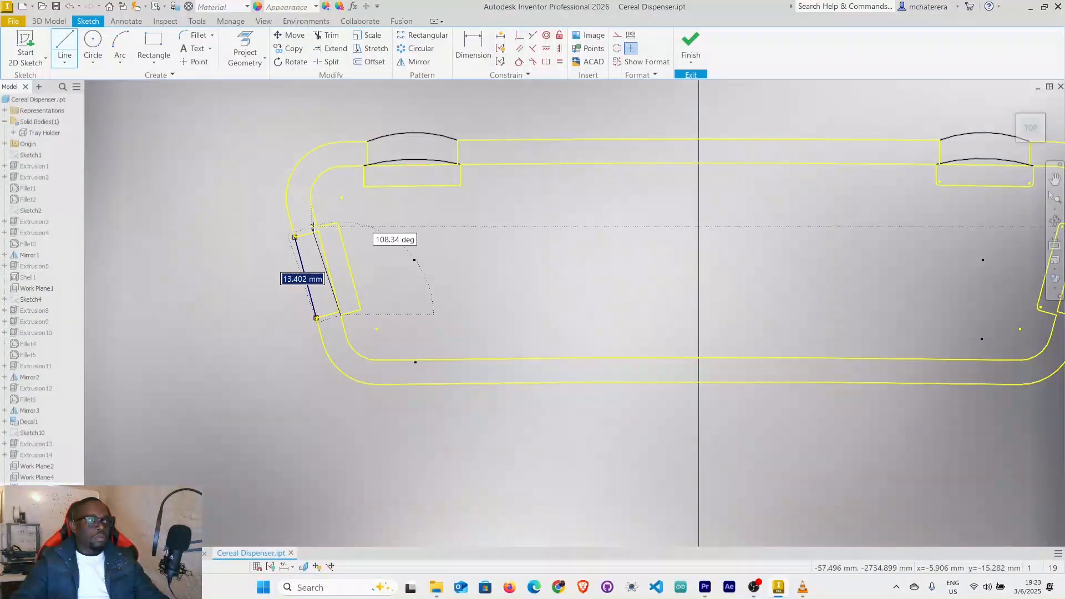
{"action": "key", "text": "Return"}
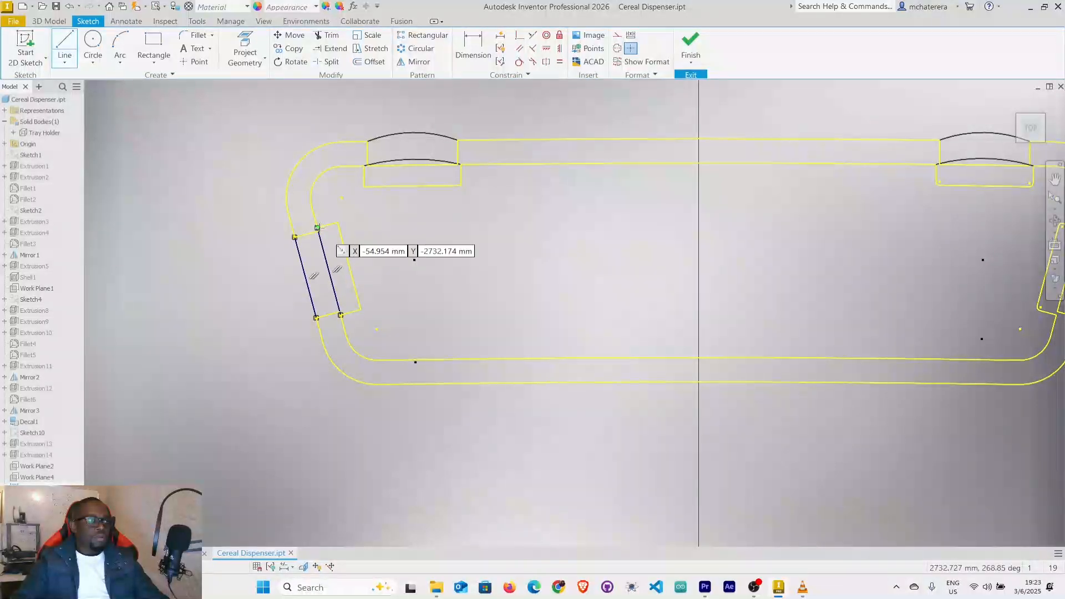
Draw two straight lines closing the outer and inner outlines across the right side slot, and end the Line command.
{"action": "middle_click_drag", "start_coordinate": [954, 227], "coordinate": [760, 311]}
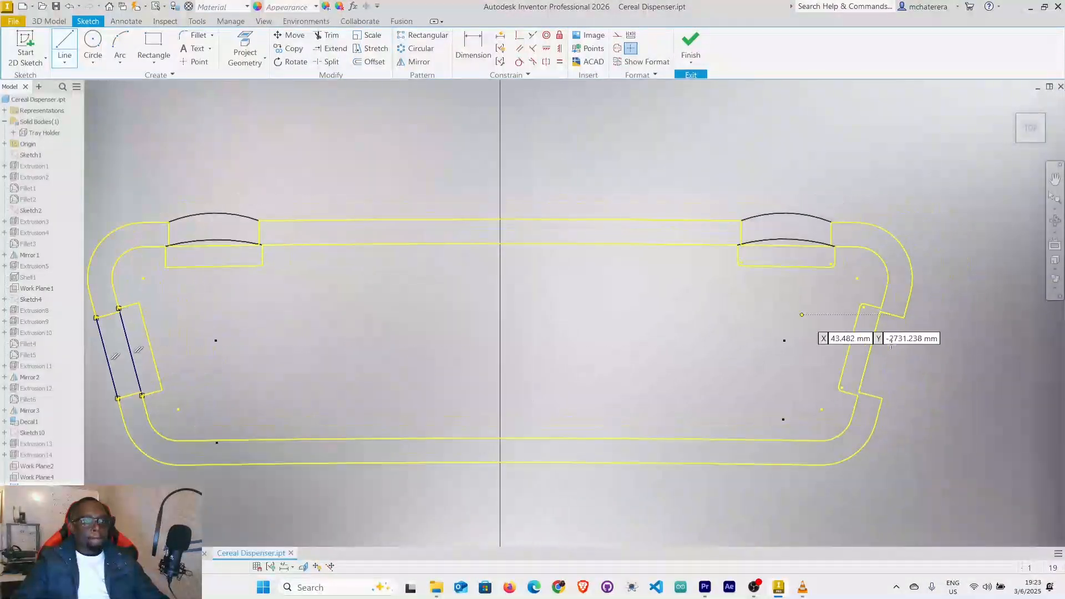
{"action": "left_click", "coordinate": [882, 399]}
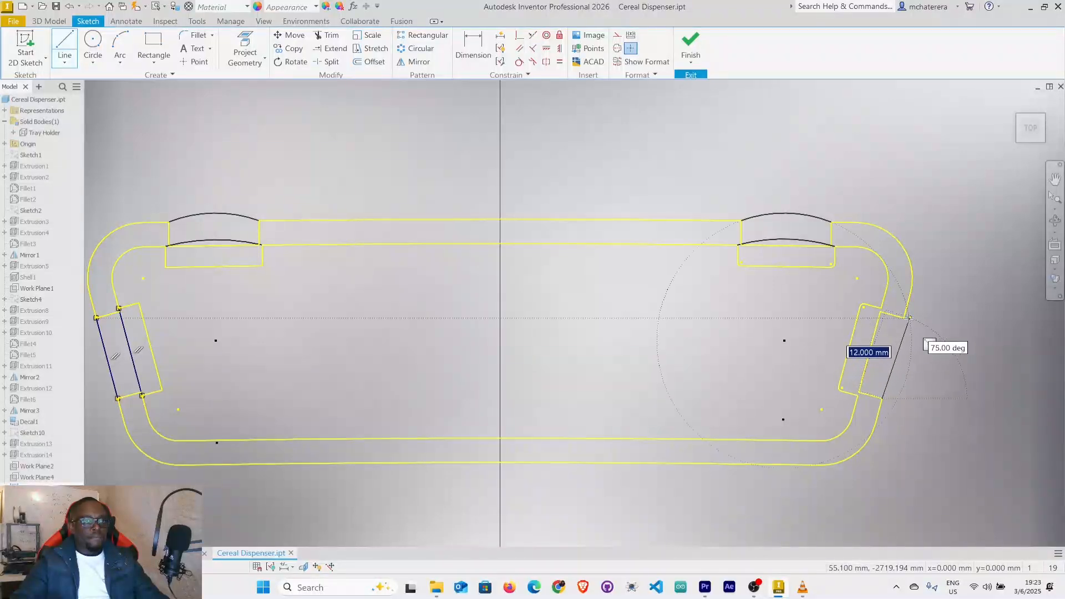
{"action": "double_click", "coordinate": [904, 318]}
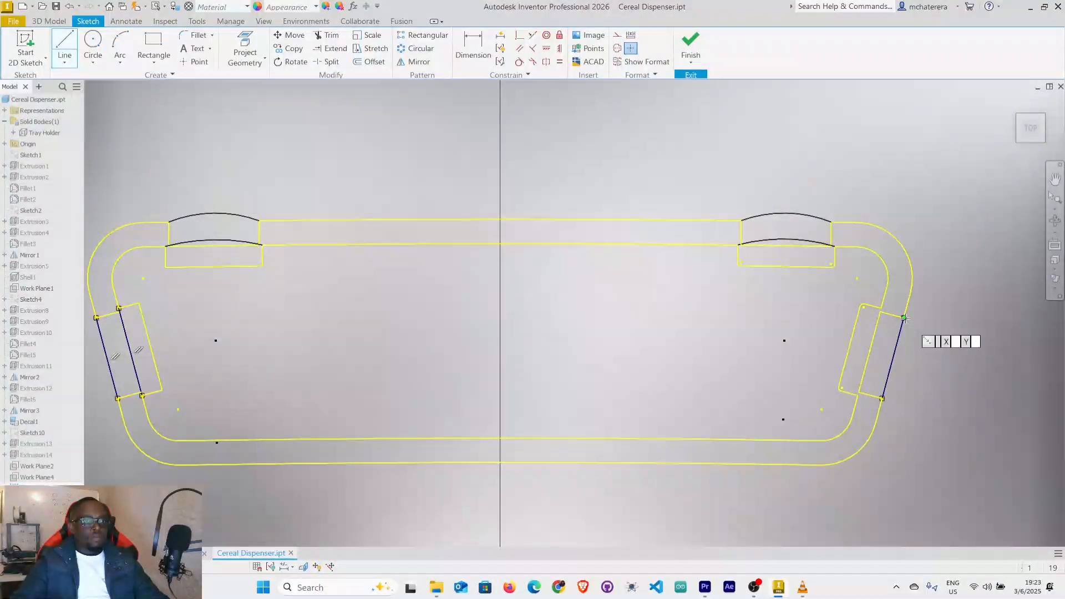
{"action": "left_click", "coordinate": [858, 395]}
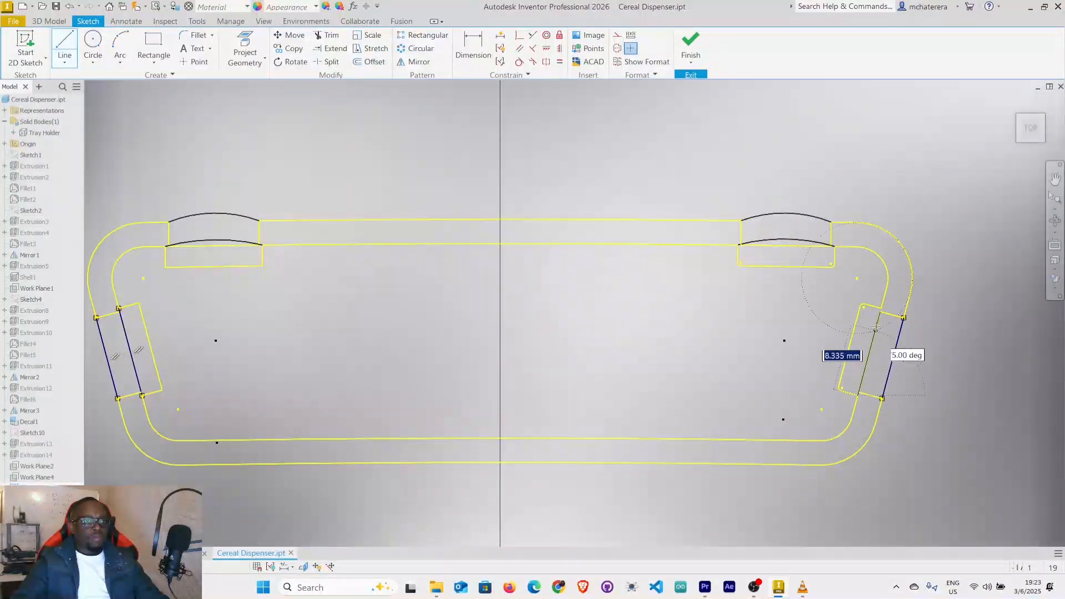
{"action": "double_click", "coordinate": [881, 308]}
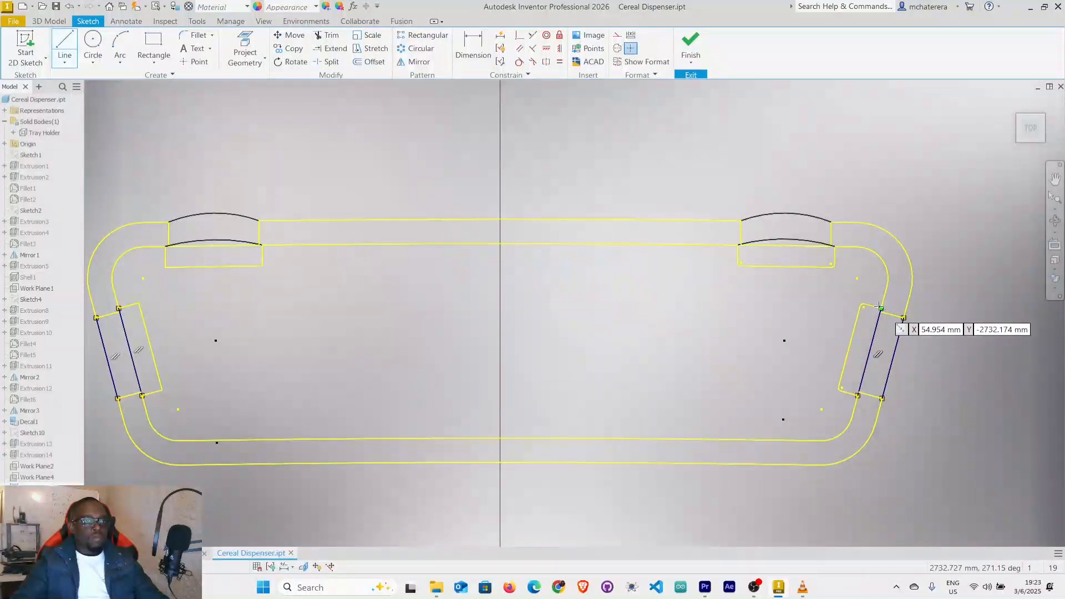
{"action": "right_click", "coordinate": [881, 307]}
{"action": "left_click", "coordinate": [913, 308]}
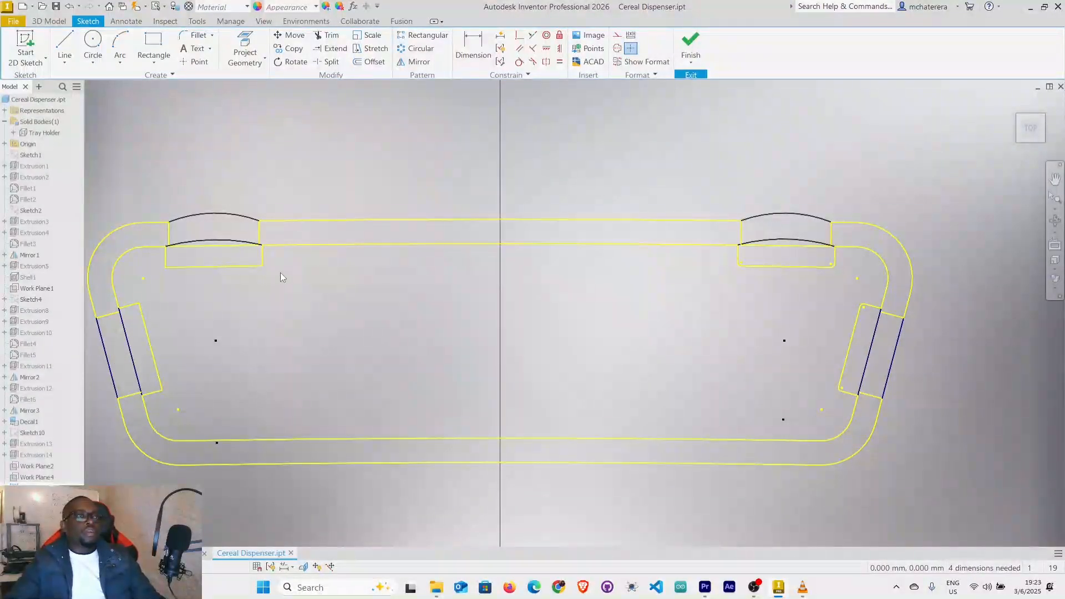
Make the right rear slot's outer arc tangent to the adjoining outer wall lines at both ends.
{"action": "left_click", "coordinate": [519, 63]}
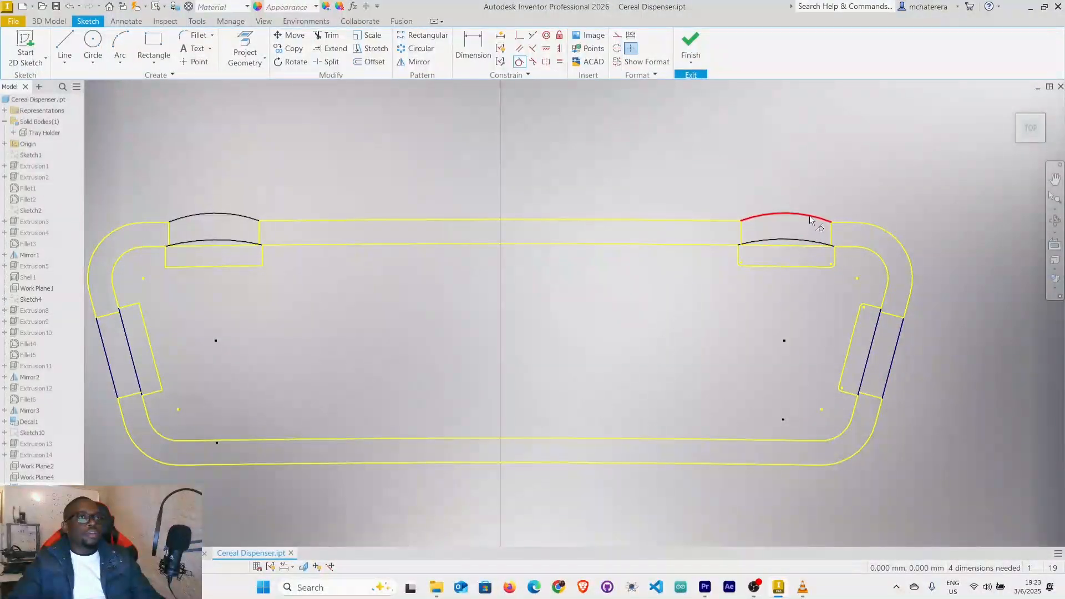
{"action": "left_click", "coordinate": [852, 225]}
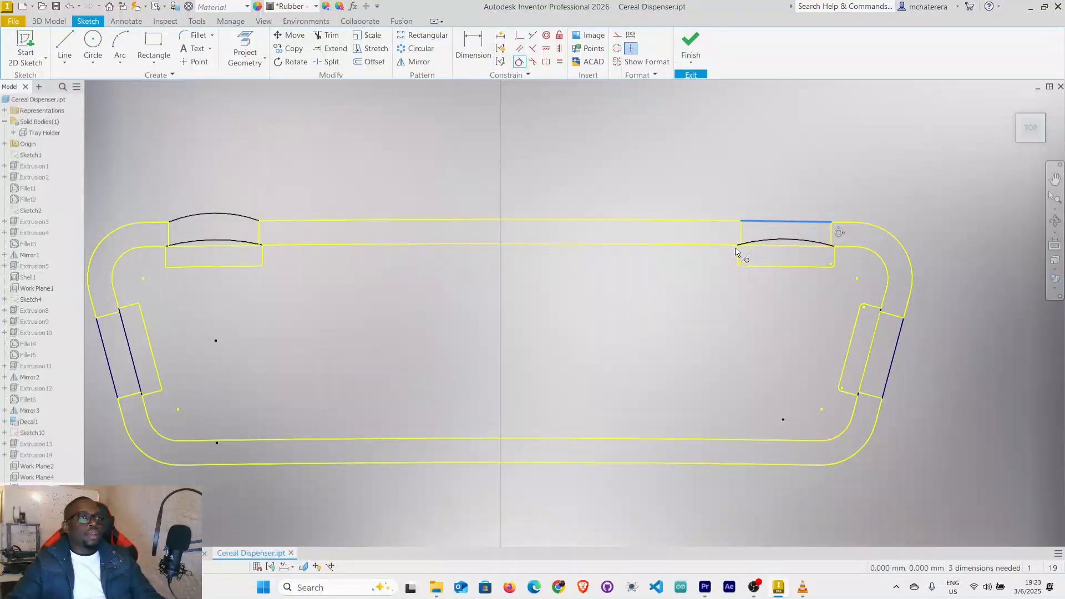
{"action": "left_click", "coordinate": [731, 227]}
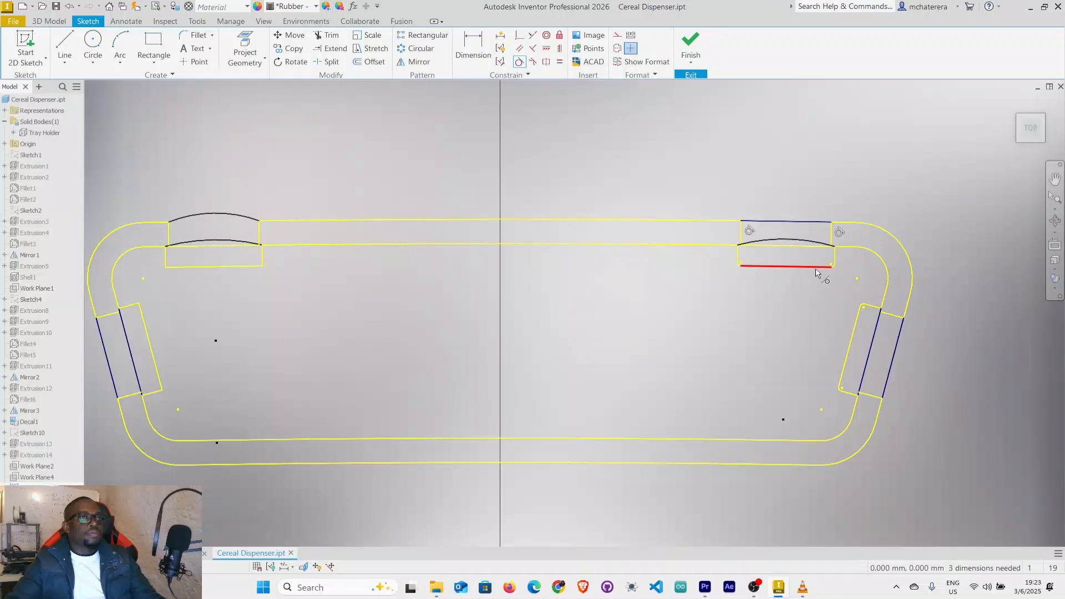
Make the right rear slot's inner arc tangent to the adjoining inner wall lines at both ends.
{"action": "left_click", "coordinate": [813, 246]}
{"action": "left_click", "coordinate": [849, 251]}
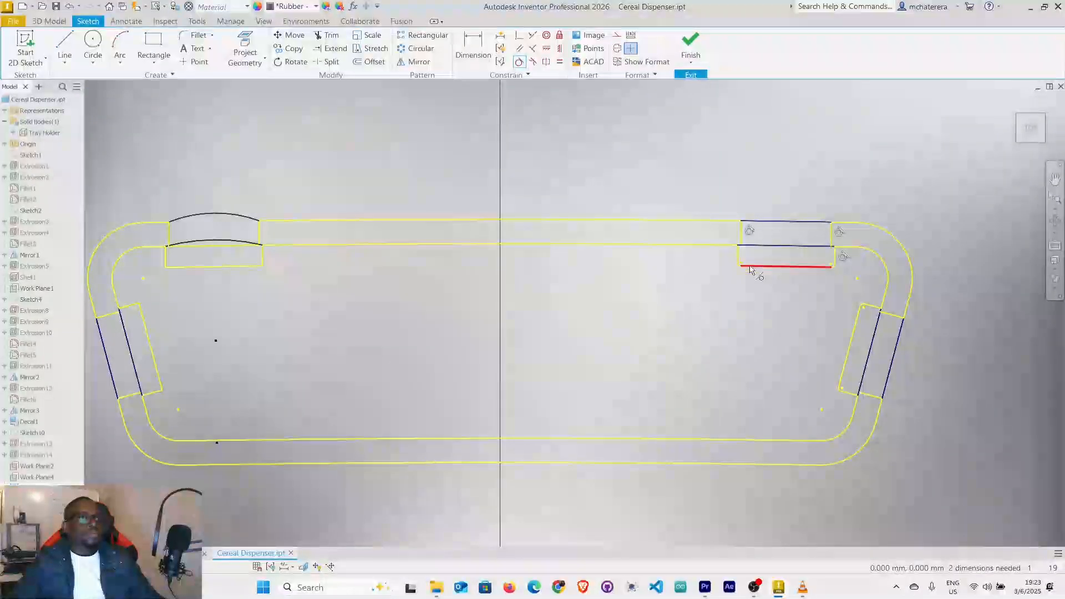
{"action": "scroll", "coordinate": [749, 258], "scroll_direction": "up", "scroll_amount": 5}
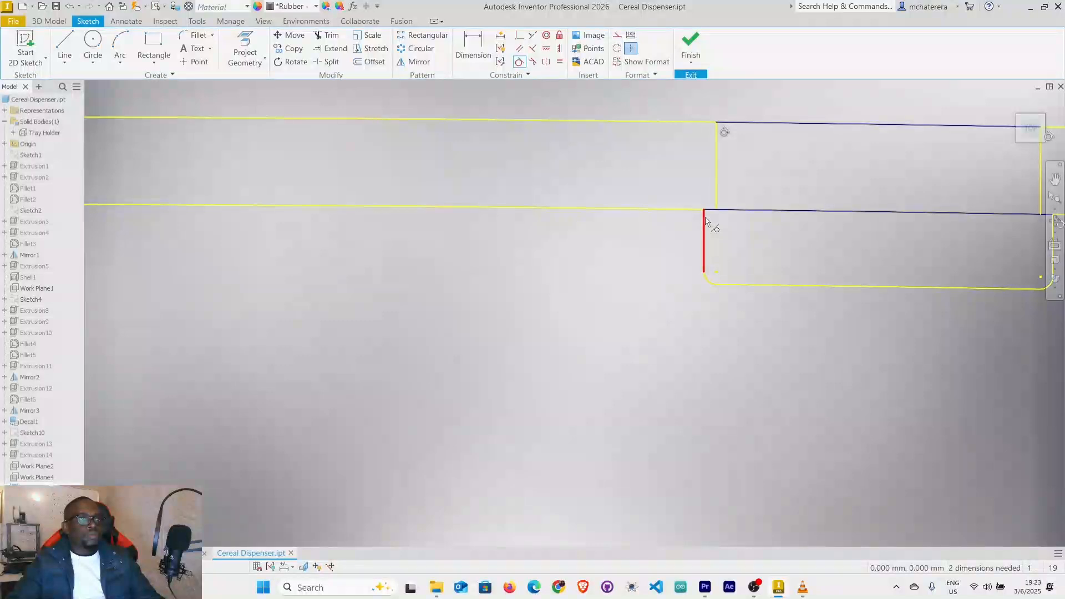
{"action": "scroll", "coordinate": [719, 212], "scroll_direction": "up", "scroll_amount": 3}
{"action": "left_click", "coordinate": [688, 218]}
{"action": "key", "text": "Escape"}
{"action": "scroll", "coordinate": [633, 276], "scroll_direction": "down", "scroll_amount": 5}
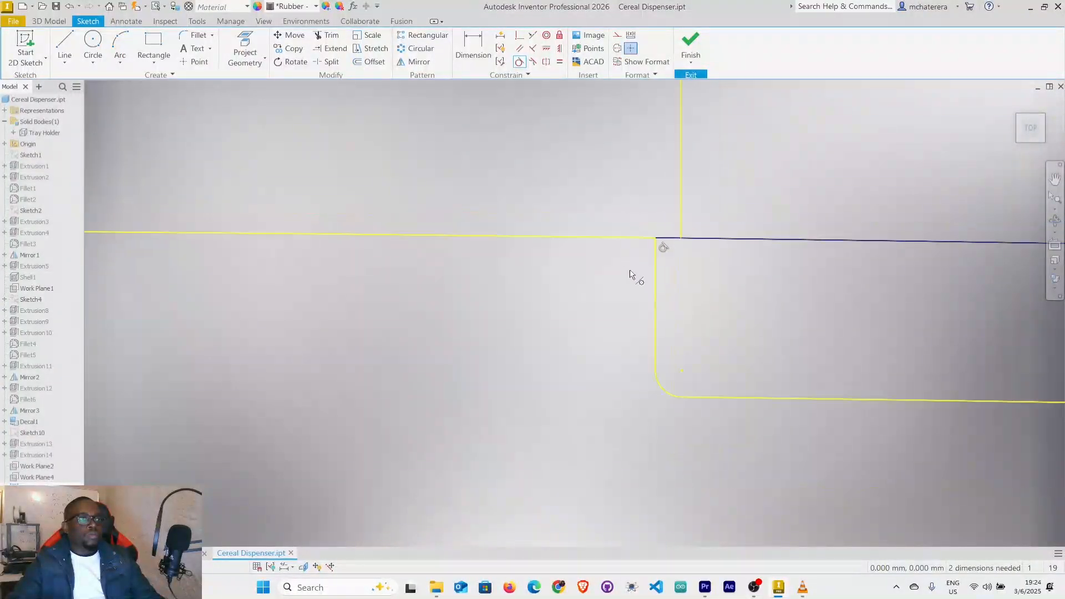
Make the left rear slot's outer arc tangent to the adjoining outer wall lines at both ends.
{"action": "mouse_move", "coordinate": [626, 295]}
{"action": "middle_mouse_down"}
{"action": "mouse_move", "coordinate": [677, 260]}
{"action": "mouse_move", "coordinate": [1009, 246]}
{"action": "middle_mouse_up"}
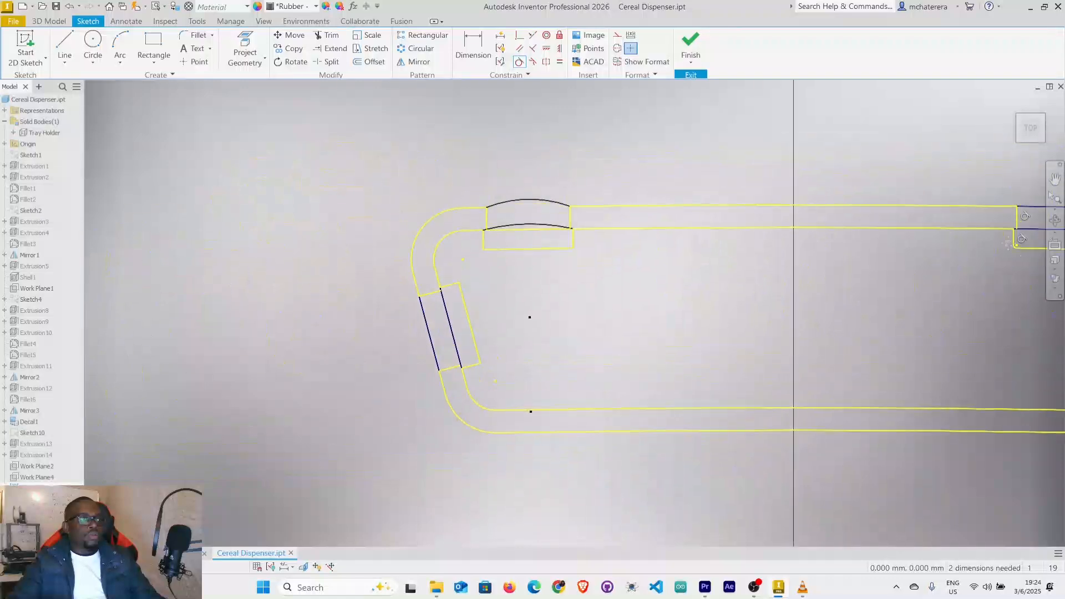
{"action": "left_click", "coordinate": [620, 210]}
{"action": "left_click", "coordinate": [497, 213]}
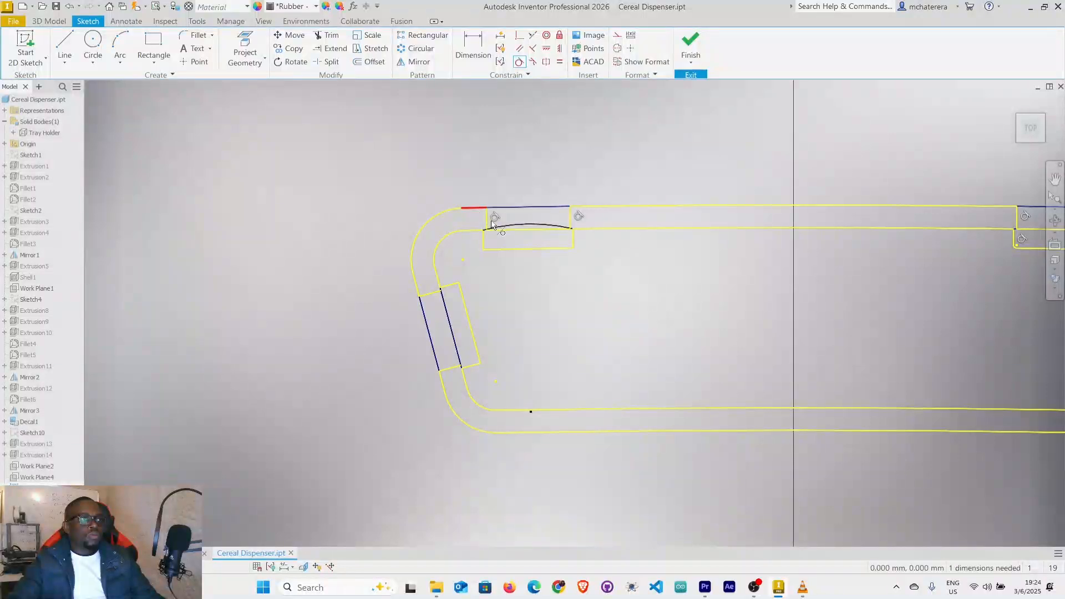
Make the left rear slot's inner arc tangent to the adjoining inner wall line and end the Tangent constraint command.
{"action": "left_click", "coordinate": [472, 232]}
{"action": "scroll", "coordinate": [549, 227], "scroll_direction": "up", "scroll_amount": 8}
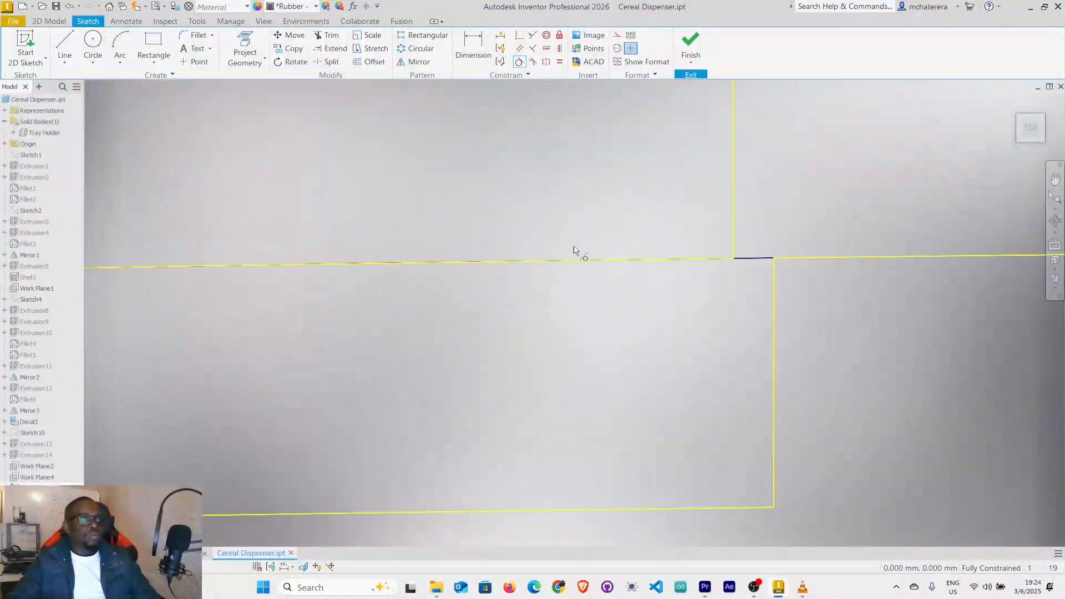
{"action": "left_click", "coordinate": [751, 265]}
{"action": "right_click", "coordinate": [808, 209]}
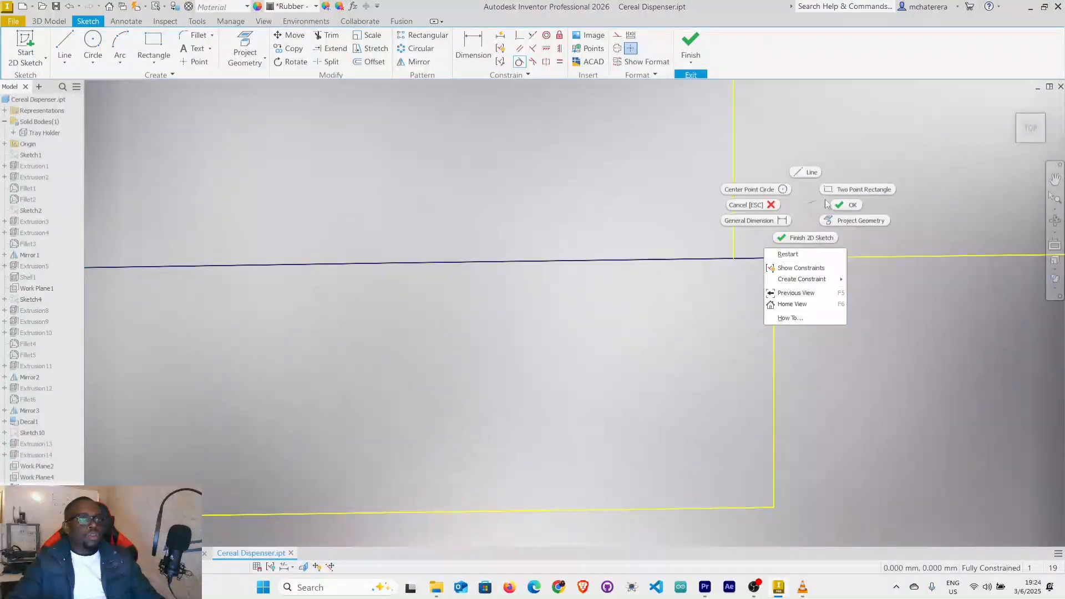
{"action": "left_click", "coordinate": [850, 208]}
Finish the stand's wall profile sketch and return to the 3D model.
{"action": "scroll", "coordinate": [853, 213], "scroll_direction": "down", "scroll_amount": 6}
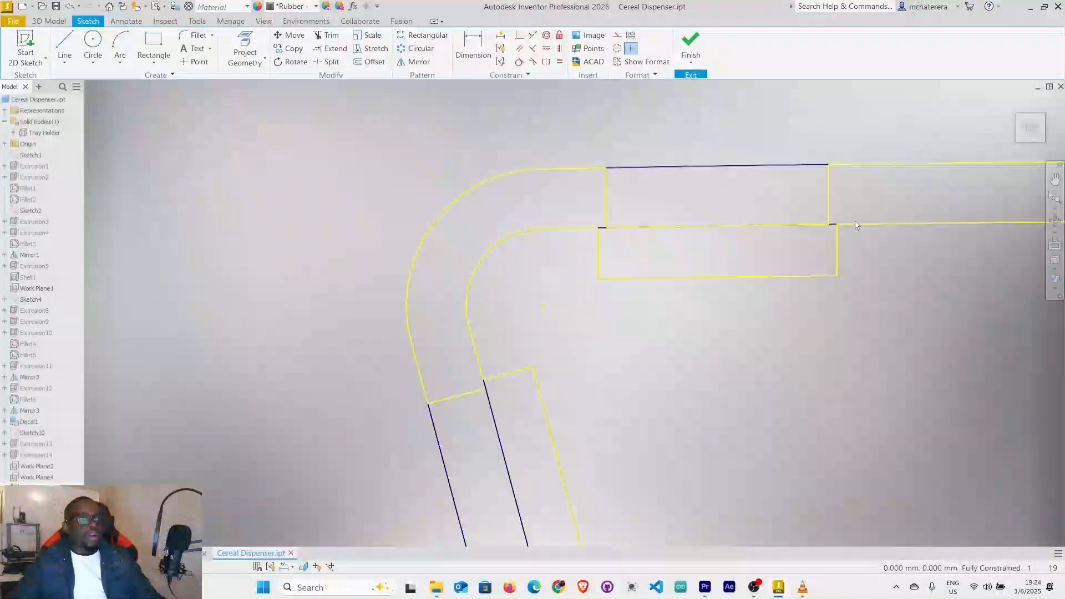
{"action": "scroll", "coordinate": [858, 231], "scroll_direction": "down", "scroll_amount": 5}
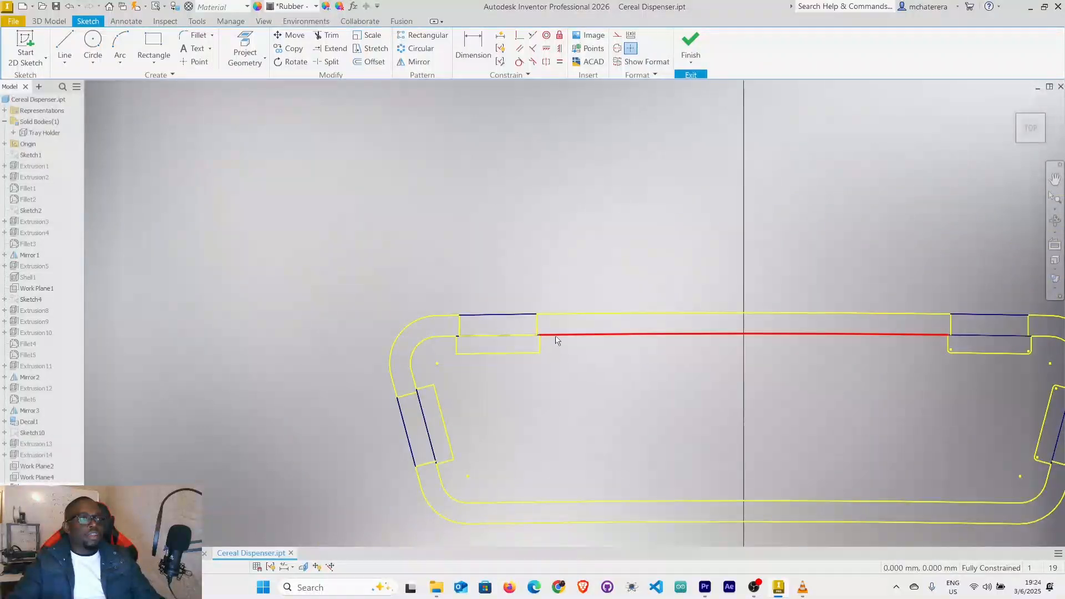
{"action": "middle_click_drag", "start_coordinate": [571, 330], "coordinate": [458, 235]}
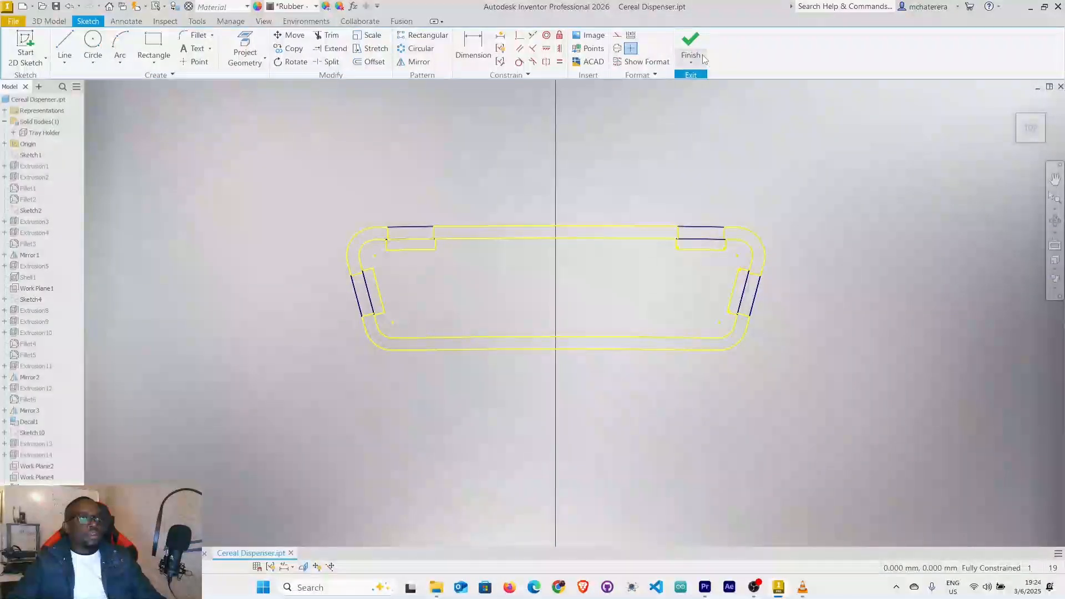
{"action": "left_click", "coordinate": [698, 51]}
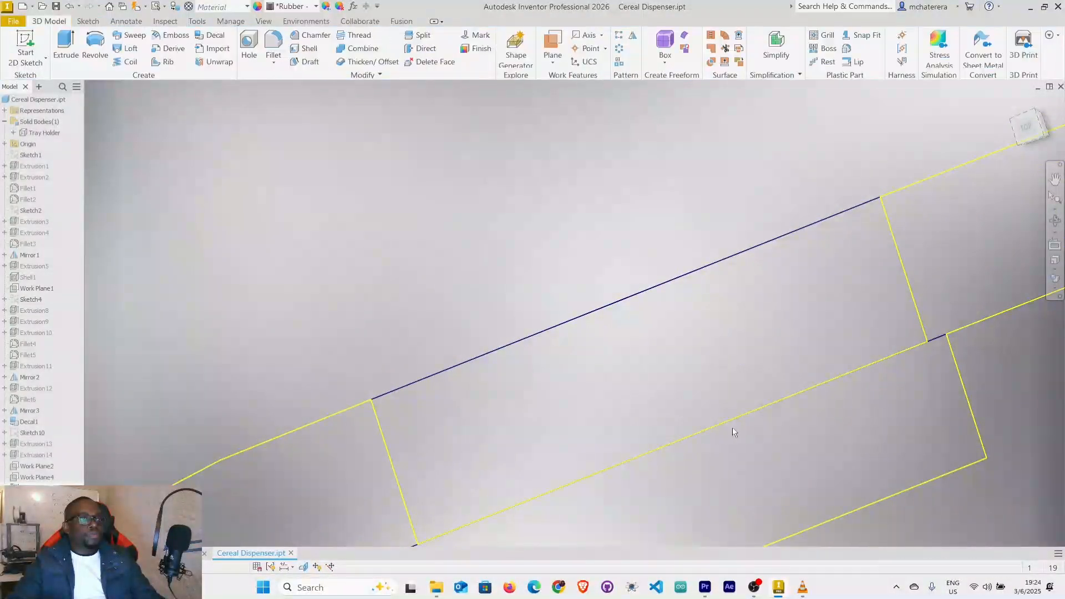
Start an extrusion and select the wall profile regions at the left rear corner and left rear slot.
{"action": "scroll", "coordinate": [741, 425], "scroll_direction": "down", "scroll_amount": 5}
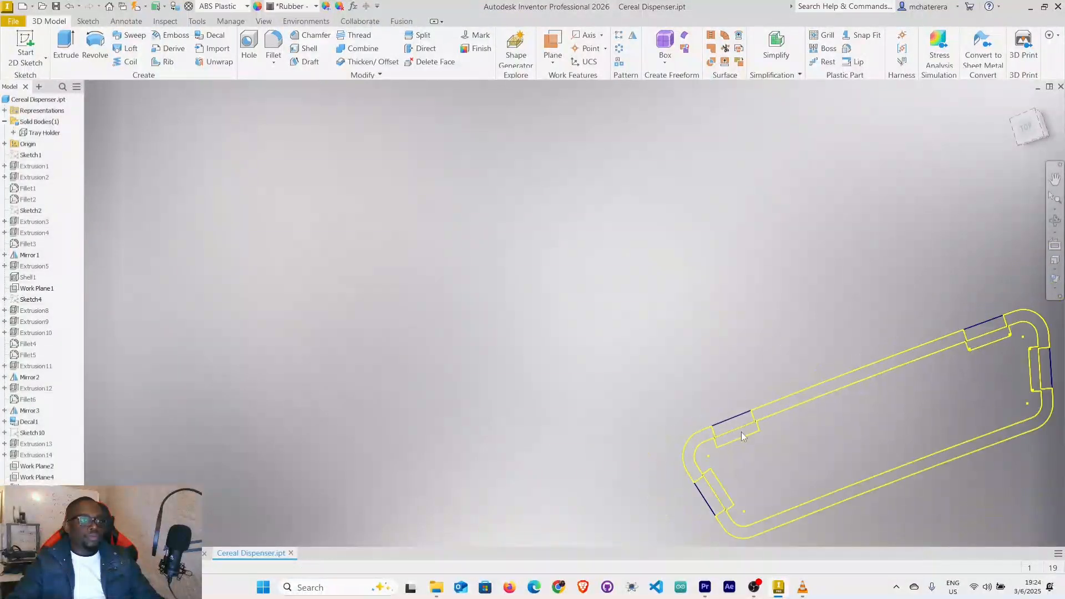
{"action": "middle_click_drag", "start_coordinate": [741, 432], "coordinate": [365, 294]}
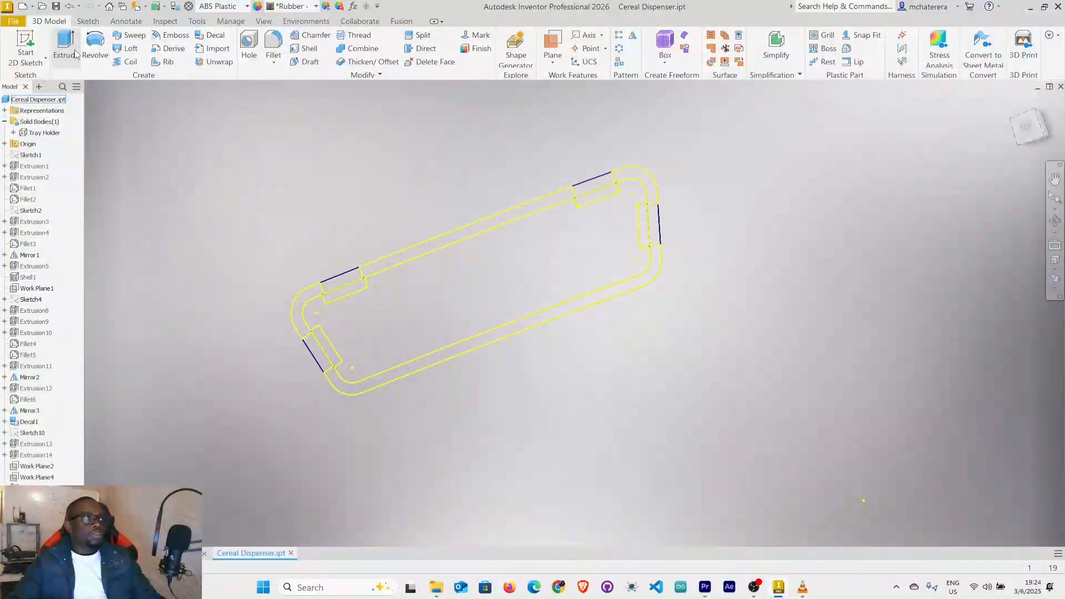
{"action": "key", "text": "e"}
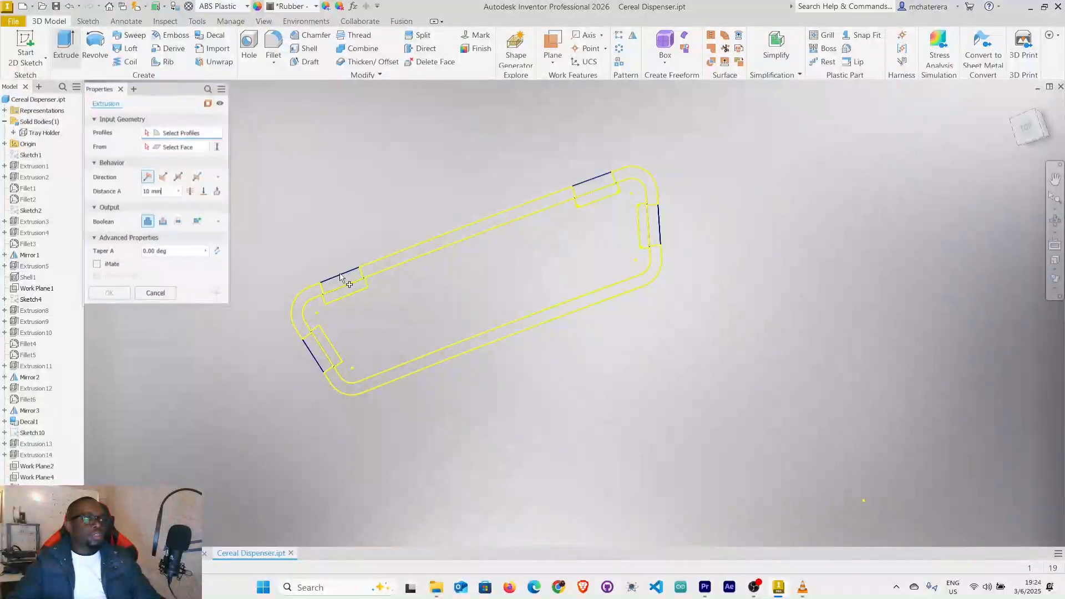
{"action": "scroll", "coordinate": [343, 279], "scroll_direction": "up", "scroll_amount": 4}
{"action": "mouse_move", "coordinate": [343, 279]}
{"action": "middle_mouse_down"}
{"action": "mouse_move", "coordinate": [448, 205]}
{"action": "mouse_move", "coordinate": [402, 242]}
{"action": "middle_mouse_up"}
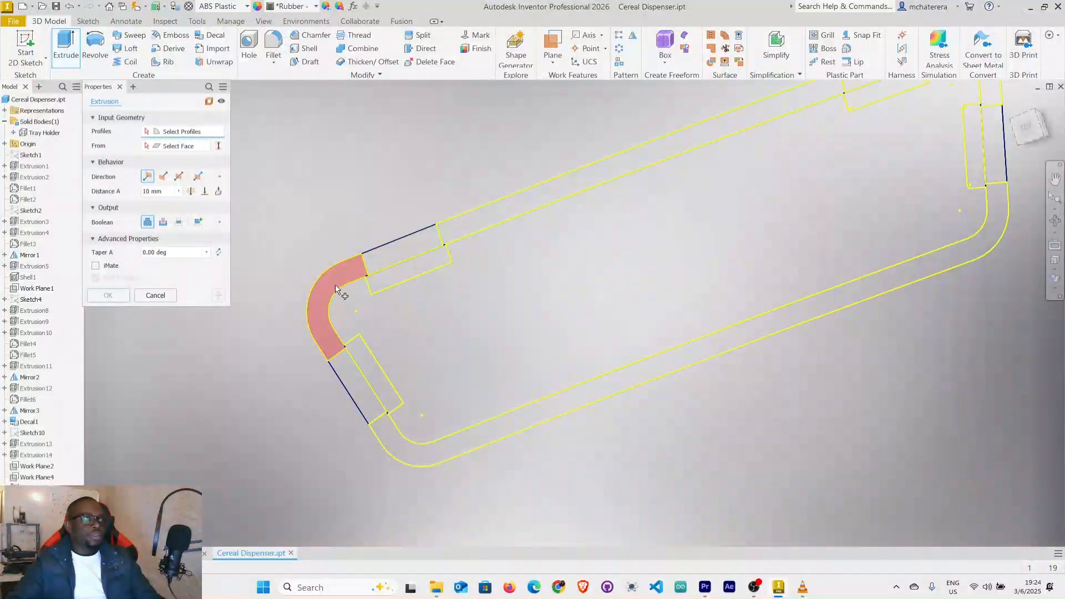
{"action": "left_click", "coordinate": [336, 290]}
{"action": "left_click", "coordinate": [398, 254]}
{"action": "left_click", "coordinate": [435, 243]}
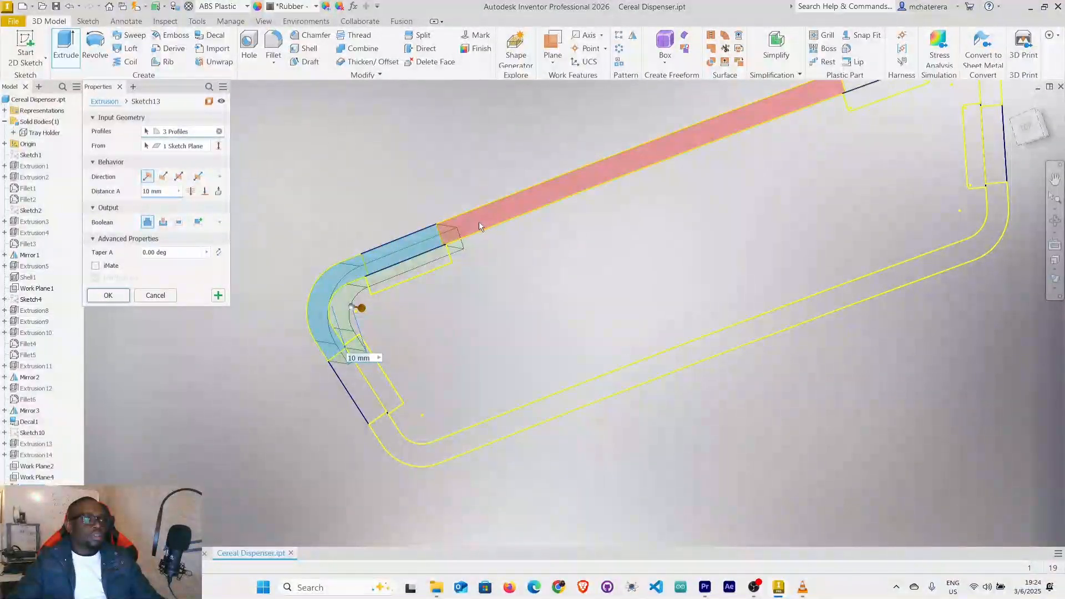
Add the rear, left side, front and right side wall regions plus the right rear corner and slot to the extrusion profiles.
{"action": "left_click", "coordinate": [479, 221]}
{"action": "left_click", "coordinate": [371, 413]}
{"action": "left_click", "coordinate": [397, 441]}
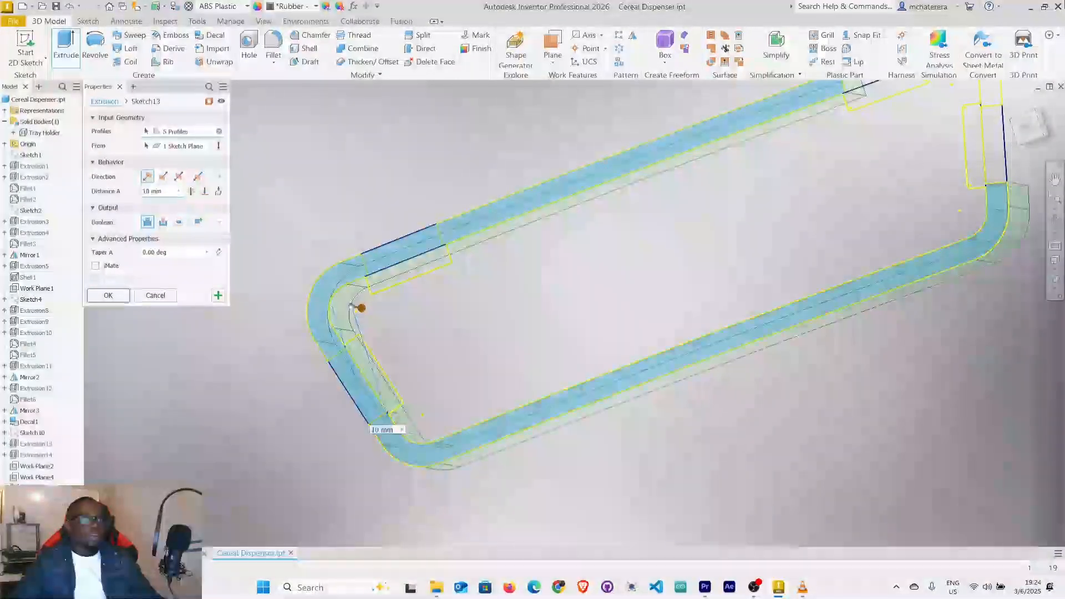
{"action": "left_click", "coordinate": [999, 154]}
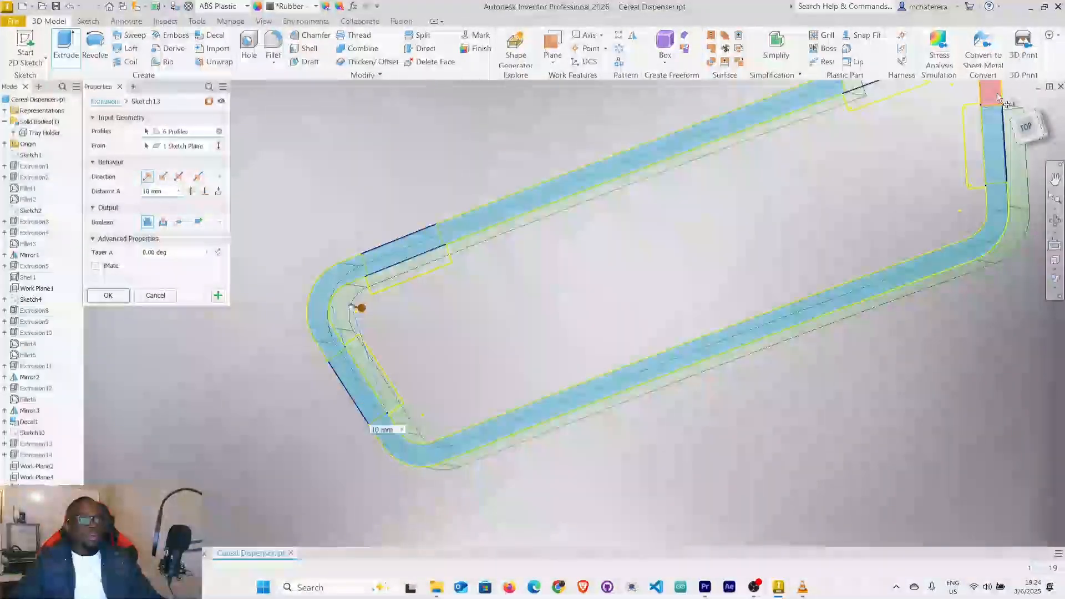
{"action": "middle_click_drag", "start_coordinate": [863, 158], "coordinate": [736, 359]}
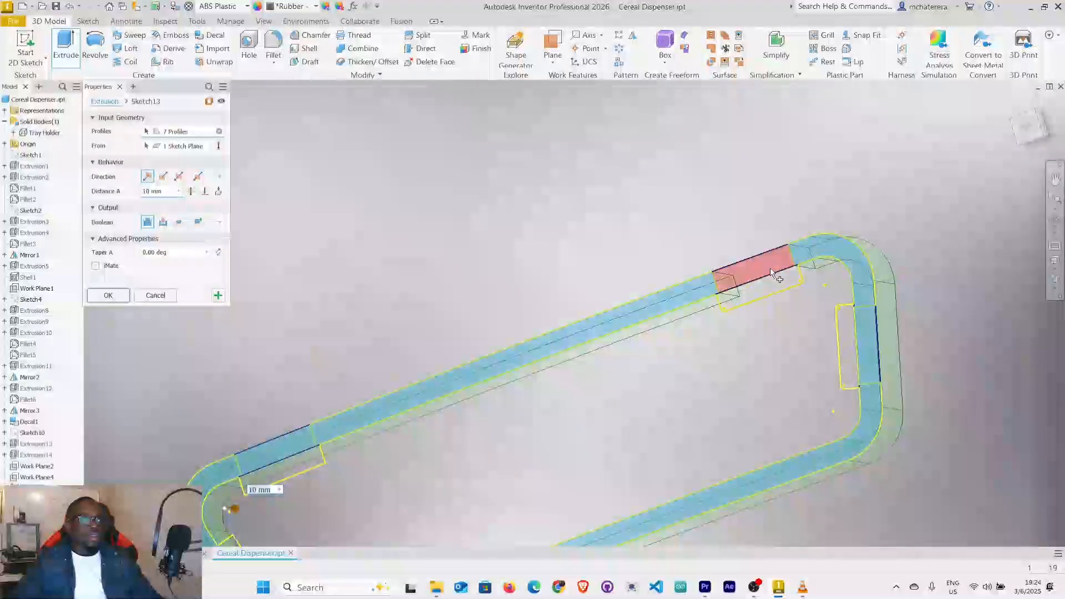
{"action": "left_click", "coordinate": [771, 272]}
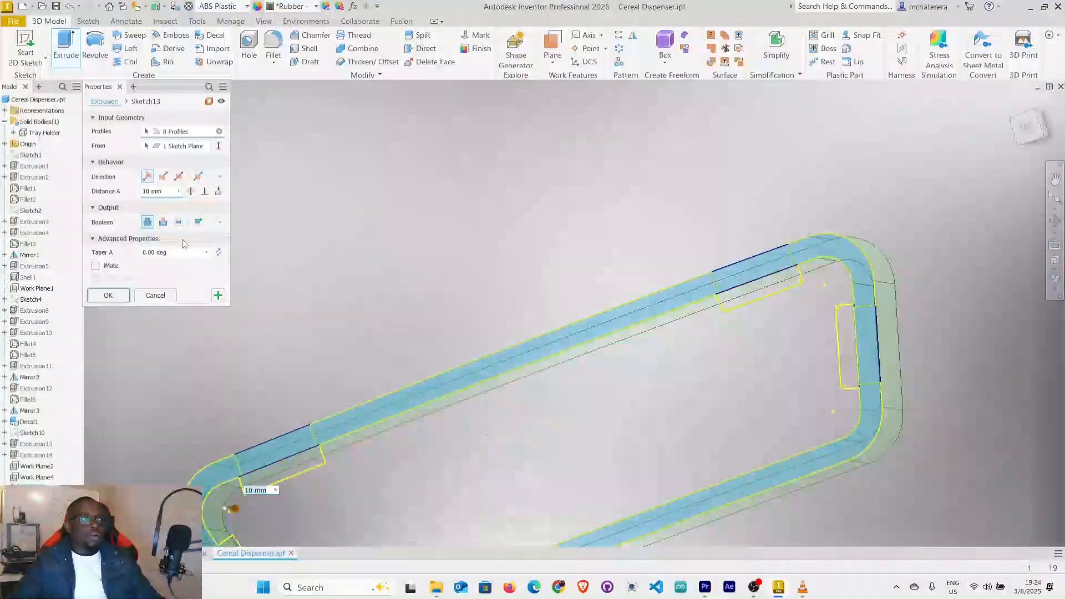
Set the wall extrusion distance to 153 mm and inspect the preview from the side.
{"action": "left_click", "coordinate": [167, 194]}
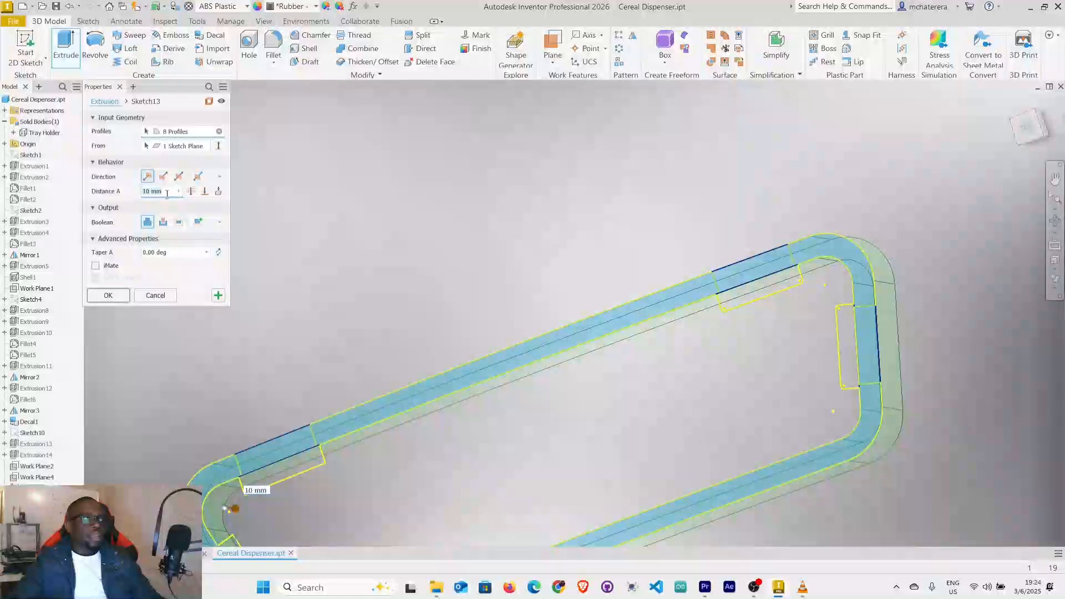
{"action": "type", "text": "153"}
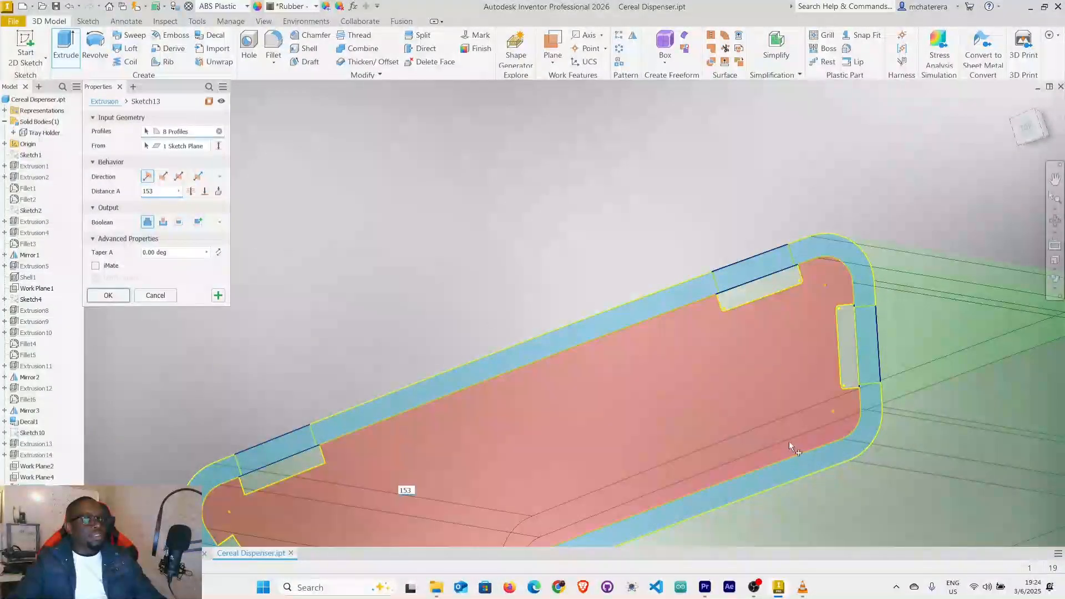
{"action": "scroll", "coordinate": [813, 432], "scroll_direction": "down", "scroll_amount": 5}
{"action": "middle_click_drag", "start_coordinate": [814, 431], "coordinate": [756, 368]}
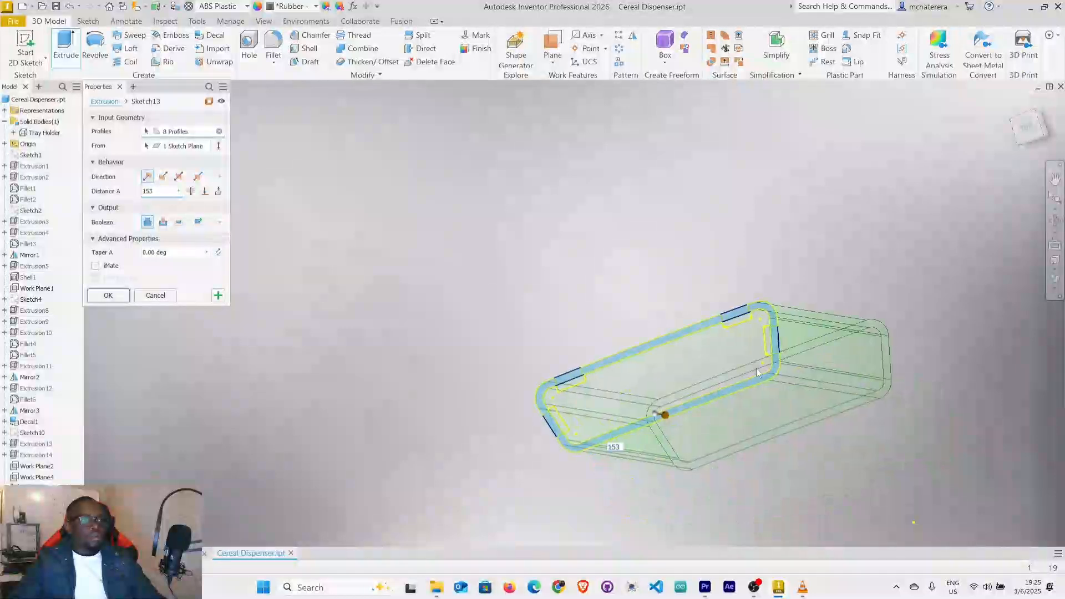
{"action": "mouse_move", "coordinate": [836, 362]}
{"action": "middle_mouse_down", "text": "shift"}
{"action": "mouse_move", "coordinate": [742, 412]}
{"action": "mouse_move", "coordinate": [773, 350]}
{"action": "middle_mouse_up", "text": "shift"}
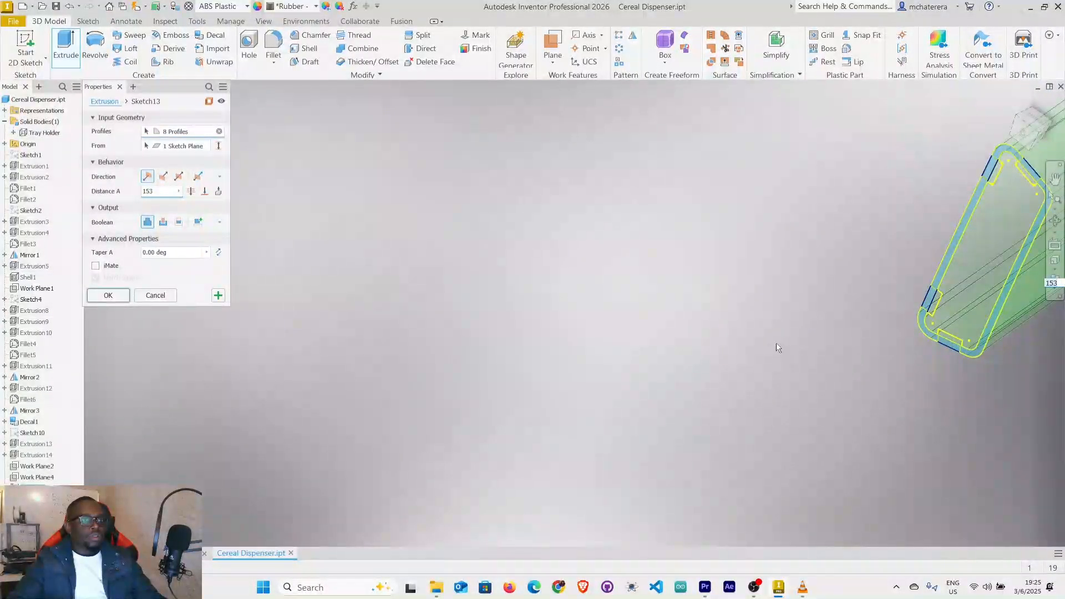
{"action": "middle_click", "coordinate": [909, 302]}
{"action": "middle_click", "coordinate": [908, 301]}
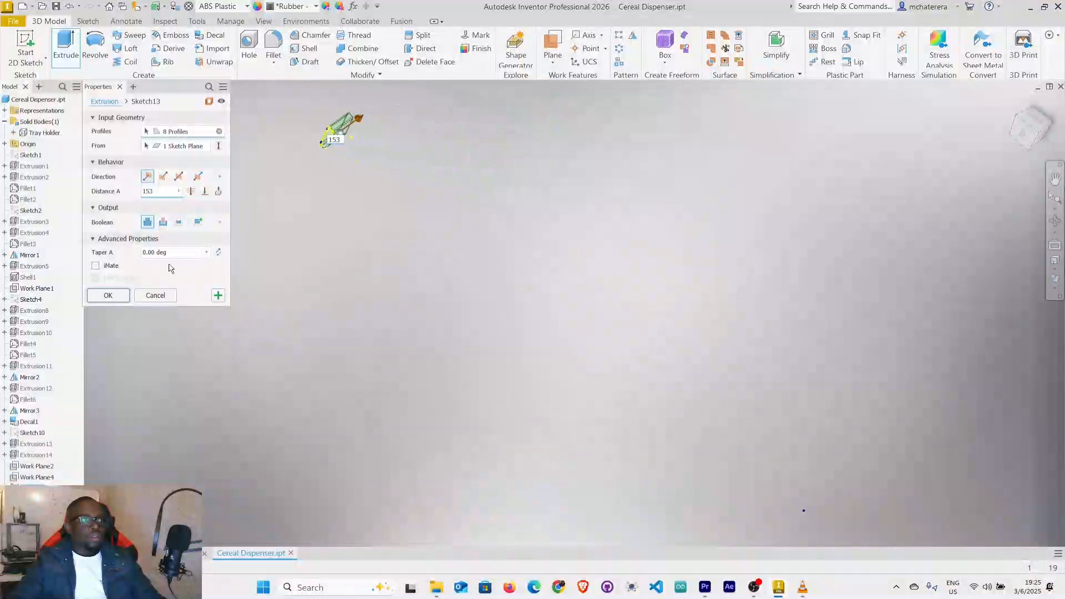
{"action": "scroll", "coordinate": [322, 149], "scroll_direction": "up", "scroll_amount": 2}
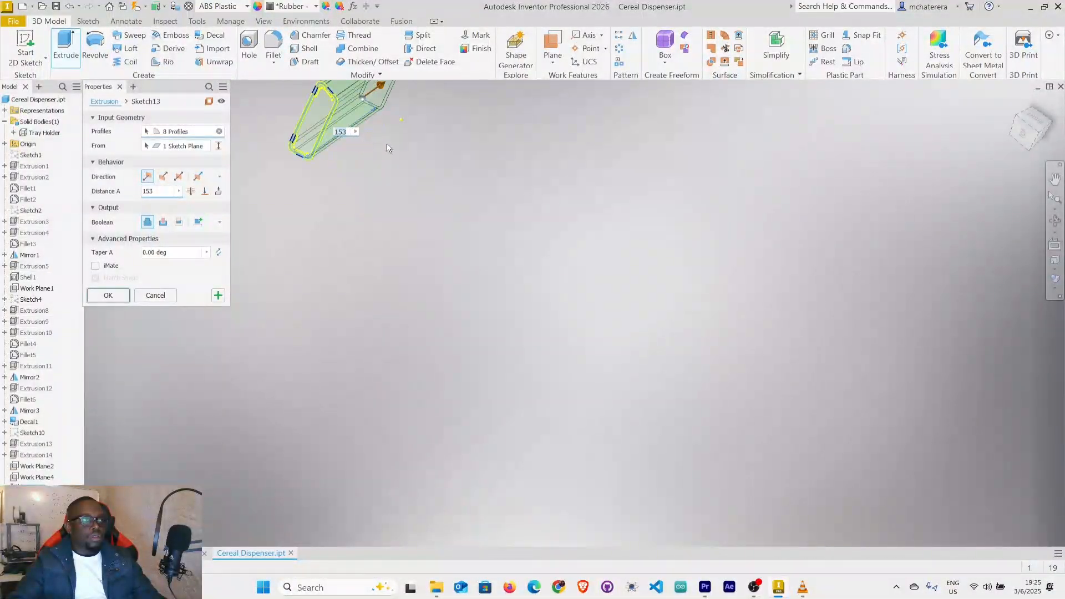
{"action": "middle_click_drag", "start_coordinate": [359, 144], "coordinate": [484, 366]}
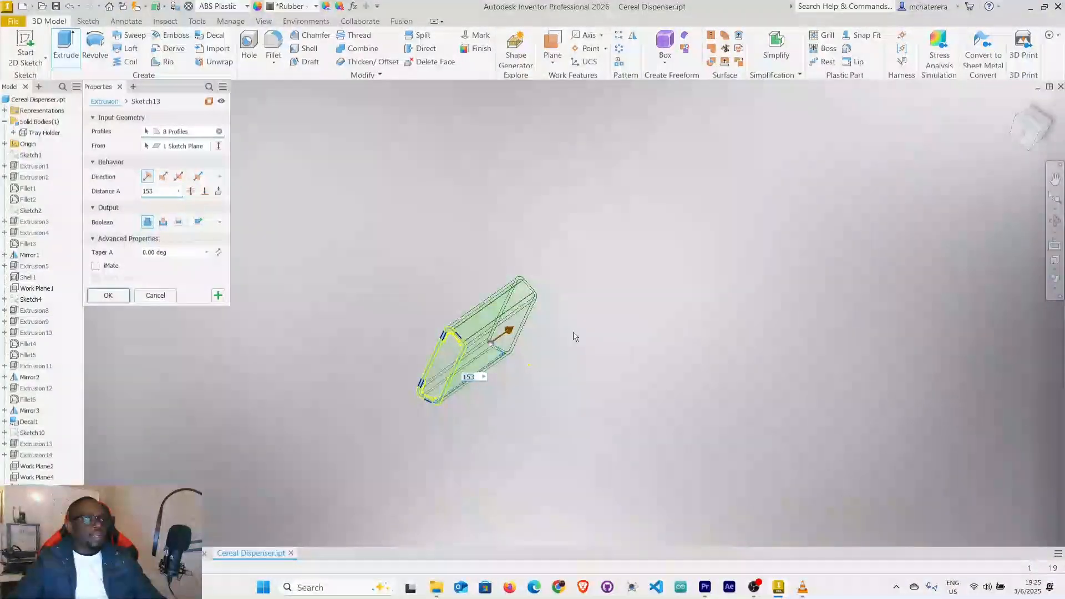
Output the extrusion as a new solid body named Stand and create it.
{"action": "left_click", "coordinate": [201, 227]}
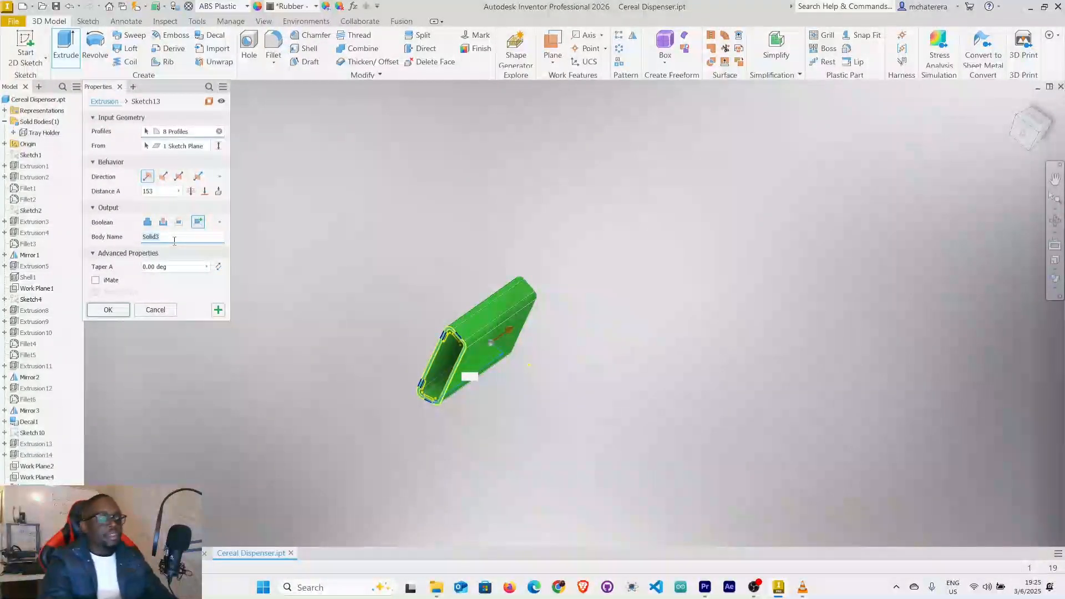
{"action": "type", "text": "Stand"}
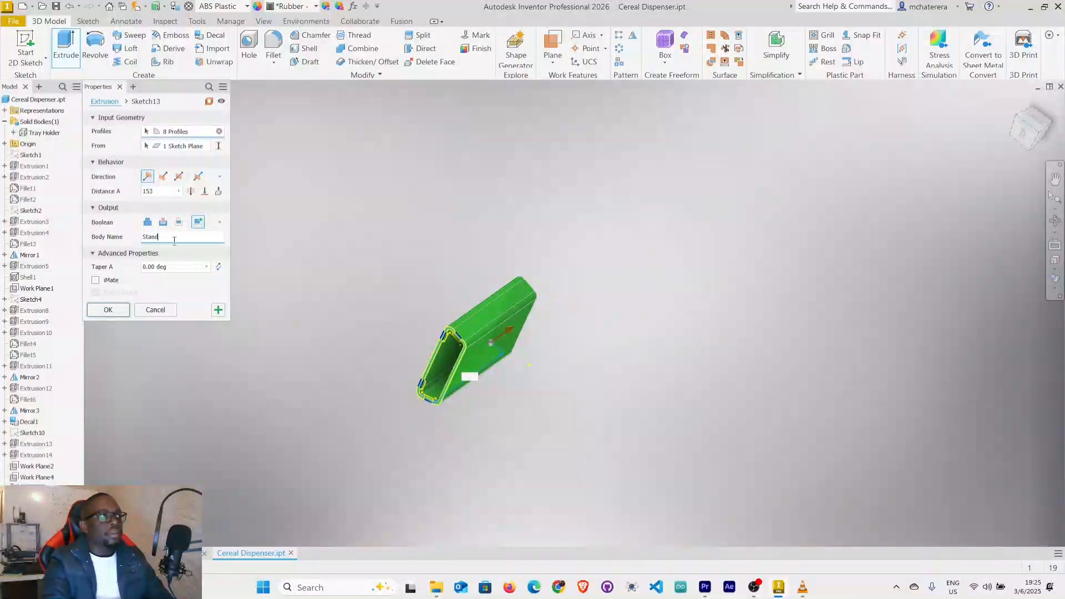
{"action": "left_click", "coordinate": [120, 312]}
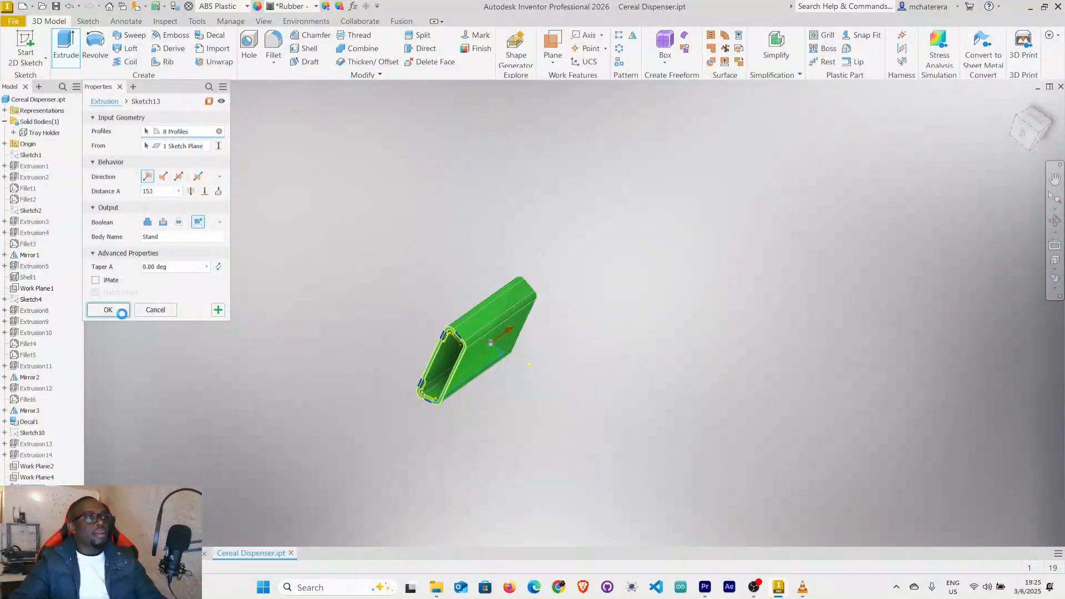
Turn the Tray Holder body's visibility back on and inspect how the stand sits against its recess.
{"action": "left_click", "coordinate": [49, 138]}
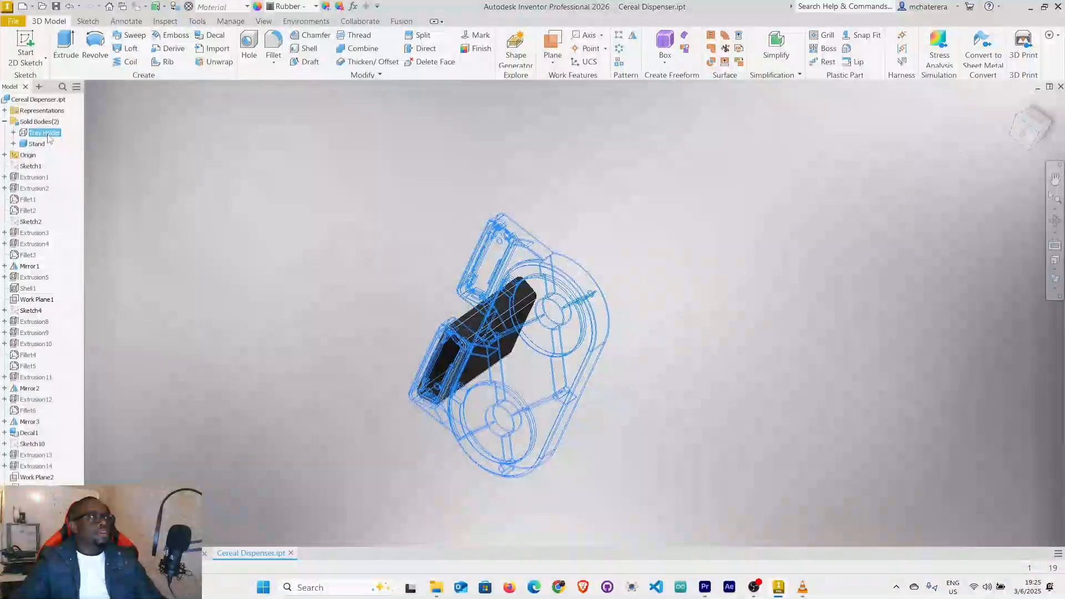
{"action": "right_click", "coordinate": [48, 137]}
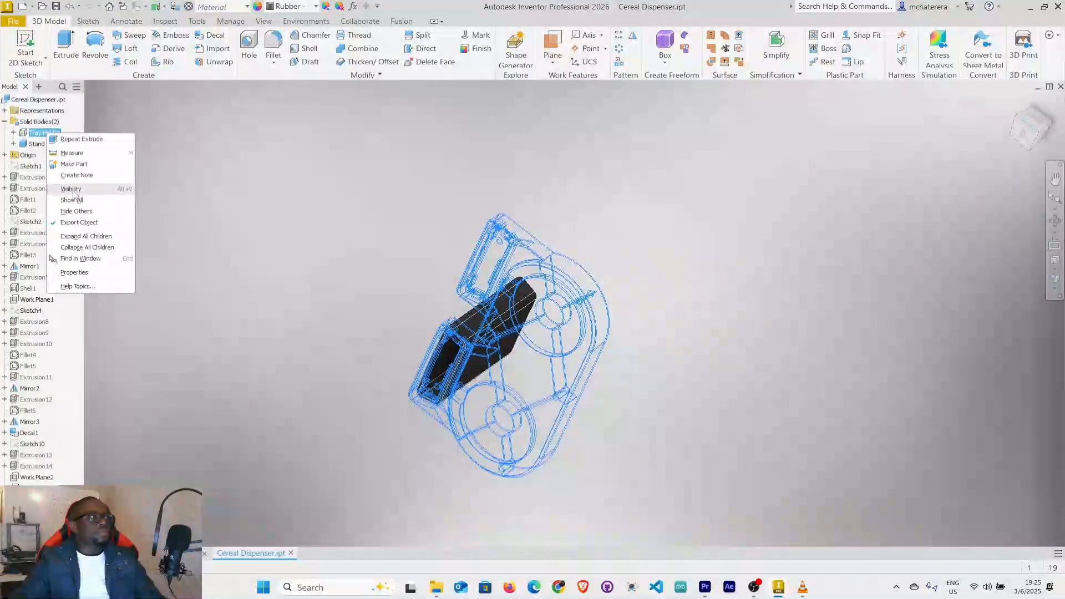
{"action": "left_click", "coordinate": [72, 190]}
{"action": "mouse_move", "coordinate": [544, 328]}
{"action": "middle_mouse_down", "text": "shift"}
{"action": "mouse_move", "coordinate": [544, 259]}
{"action": "mouse_move", "coordinate": [576, 290]}
{"action": "mouse_move", "coordinate": [613, 285]}
{"action": "mouse_move", "coordinate": [616, 265]}
{"action": "middle_mouse_up", "text": "shift"}
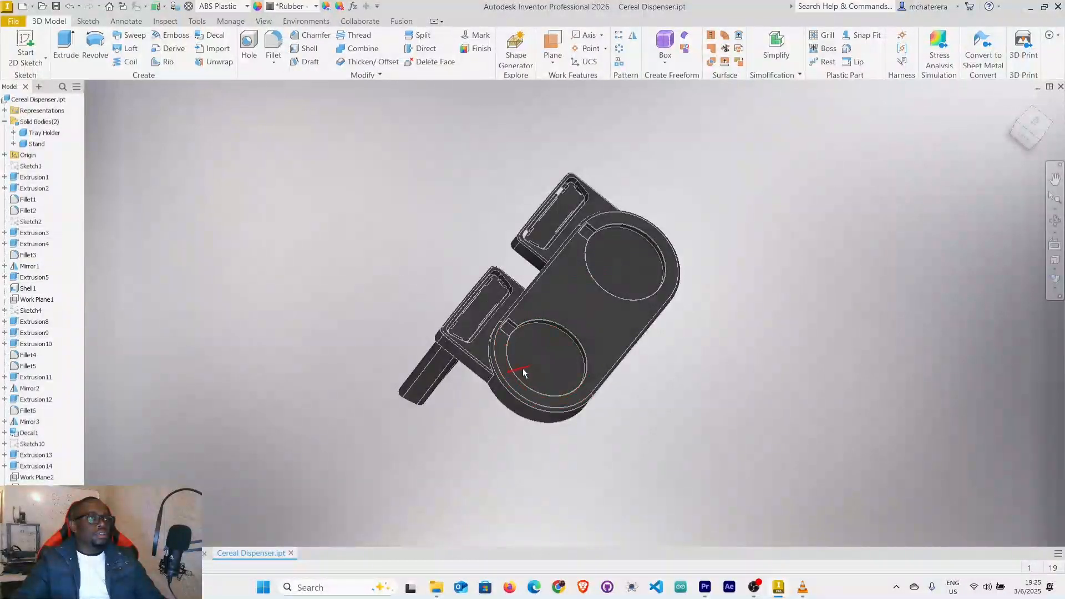
{"action": "scroll", "coordinate": [455, 323], "scroll_direction": "down", "scroll_amount": 6}
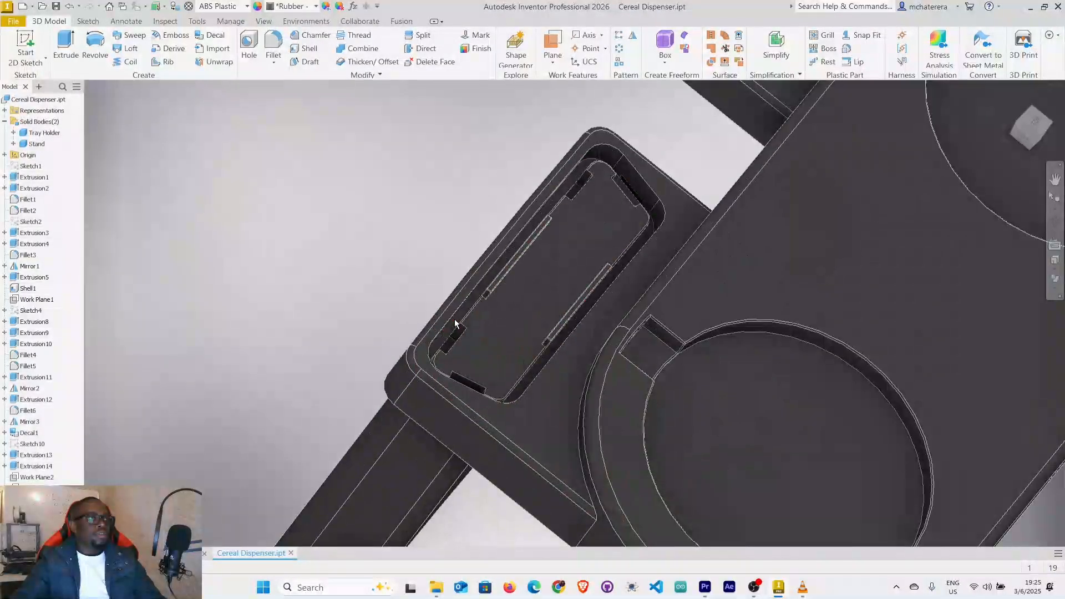
{"action": "scroll", "coordinate": [470, 342], "scroll_direction": "up", "scroll_amount": 3}
{"action": "scroll", "coordinate": [470, 345], "scroll_direction": "down", "scroll_amount": 3}
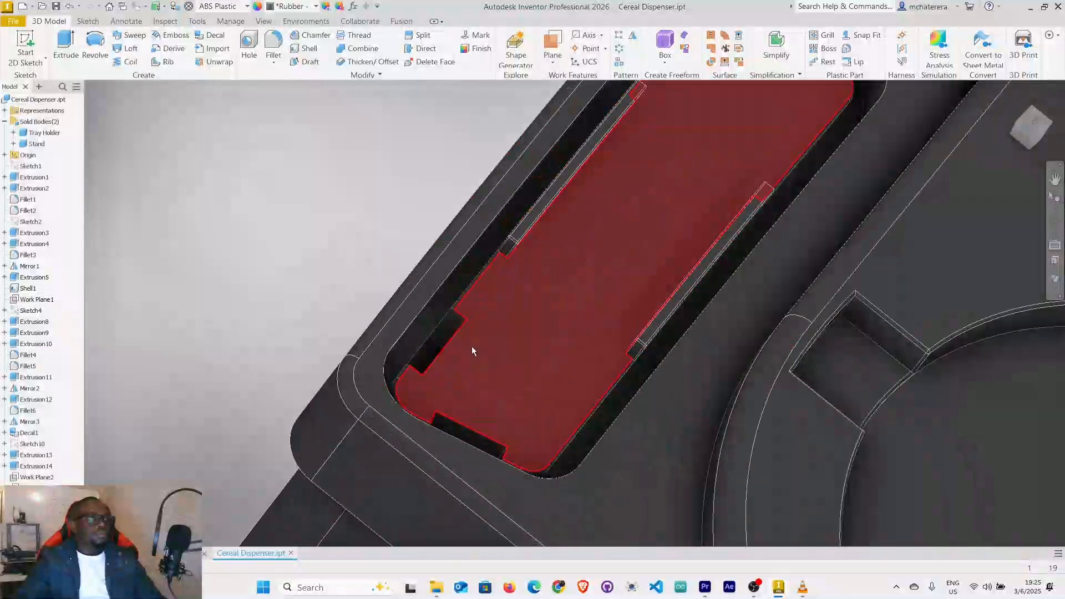
{"action": "scroll", "coordinate": [470, 351], "scroll_direction": "up", "scroll_amount": 3}
{"action": "middle_click_drag", "start_coordinate": [451, 418], "coordinate": [428, 338]}
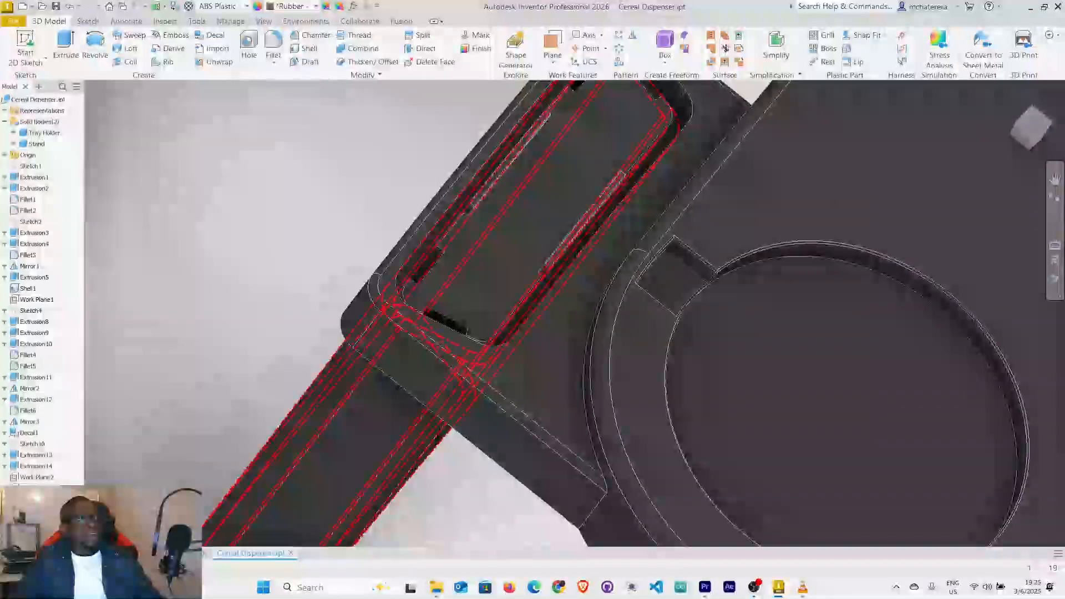
Edit the Stand extrusion to run in the flipped direction and inspect the stand from several sides.
{"action": "right_click", "coordinate": [41, 344]}
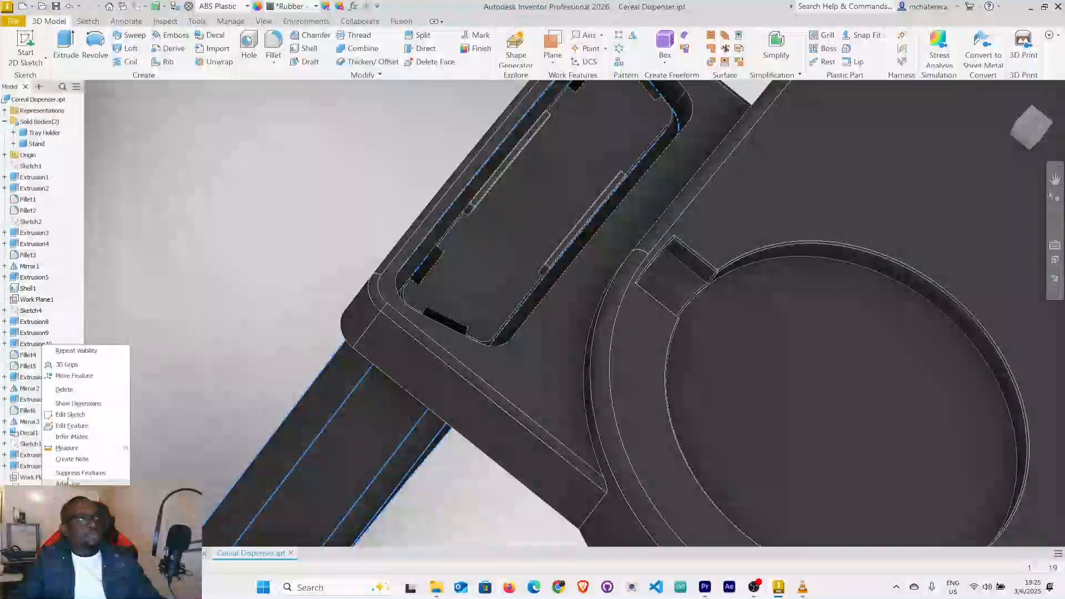
{"action": "left_click", "coordinate": [72, 426]}
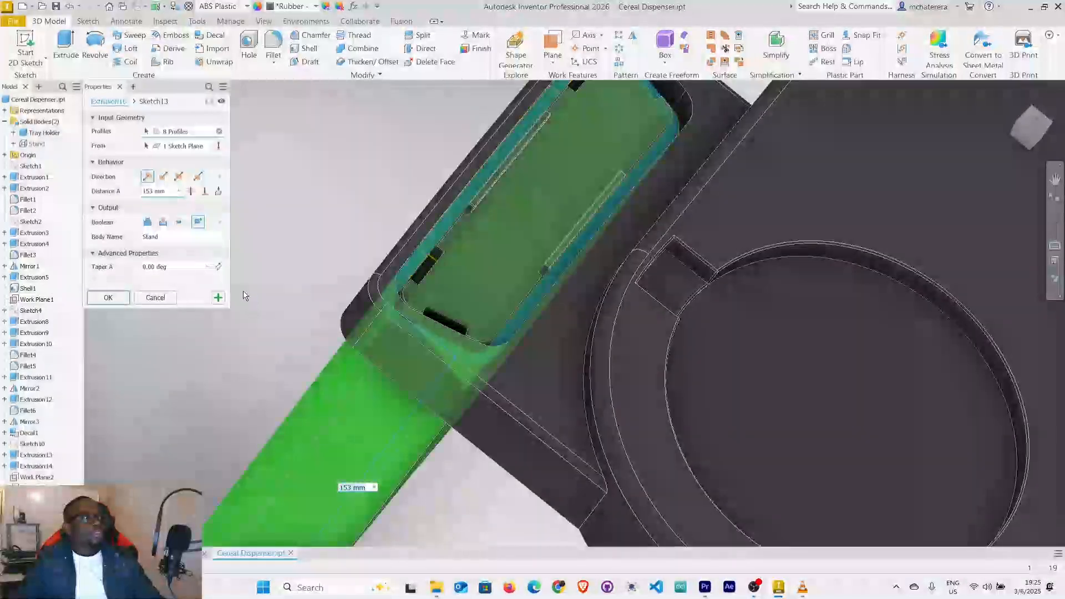
{"action": "left_click", "coordinate": [164, 178]}
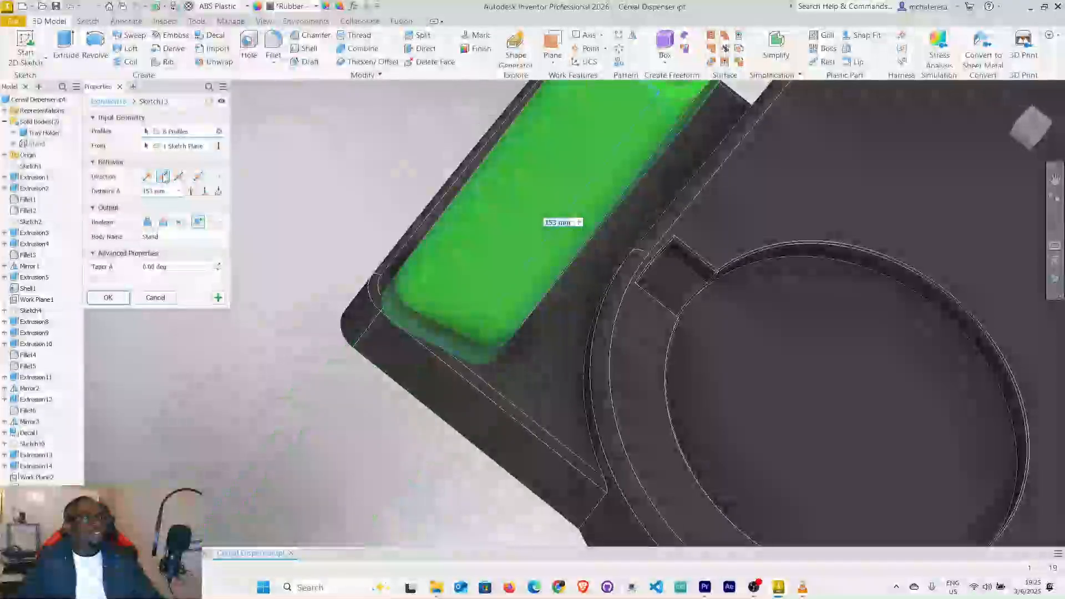
{"action": "mouse_move", "coordinate": [478, 397]}
{"action": "middle_mouse_down", "text": "shift"}
{"action": "mouse_move", "coordinate": [535, 347]}
{"action": "mouse_move", "coordinate": [592, 359]}
{"action": "mouse_move", "coordinate": [609, 335]}
{"action": "mouse_move", "coordinate": [647, 328]}
{"action": "mouse_move", "coordinate": [611, 326]}
{"action": "mouse_move", "coordinate": [607, 336]}
{"action": "middle_mouse_up", "text": "shift"}
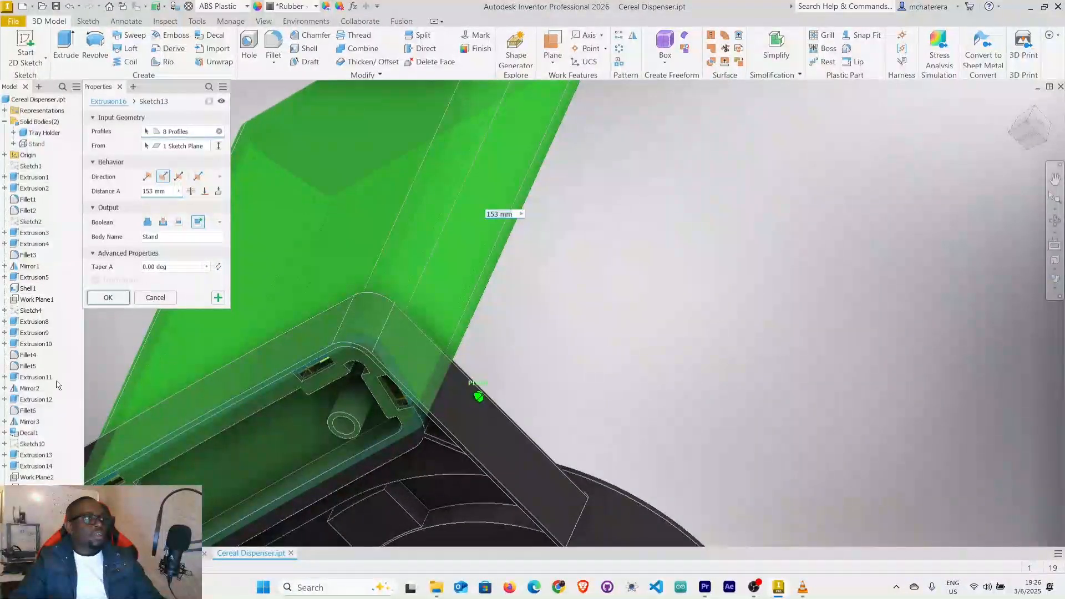
{"action": "left_click", "coordinate": [108, 298]}
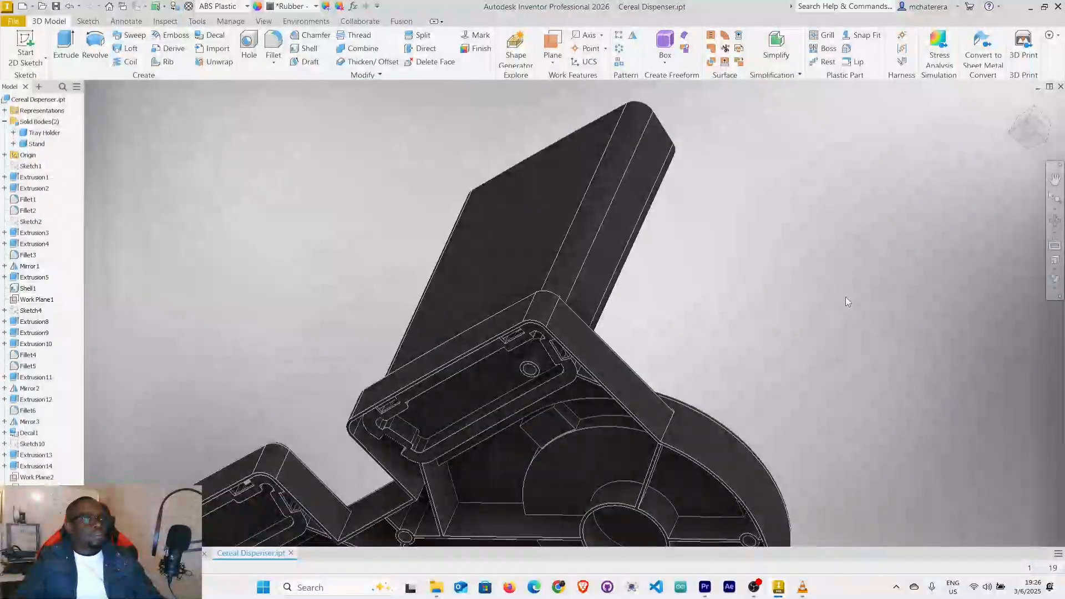
{"action": "mouse_move", "coordinate": [781, 352]}
{"action": "middle_mouse_down", "text": "shift"}
{"action": "mouse_move", "coordinate": [742, 373]}
{"action": "mouse_move", "coordinate": [747, 353]}
{"action": "middle_mouse_up", "text": "shift"}
{"action": "middle_click_drag", "start_coordinate": [702, 505], "coordinate": [788, 362]}
{"action": "scroll", "coordinate": [753, 309], "scroll_direction": "up", "scroll_amount": 2}
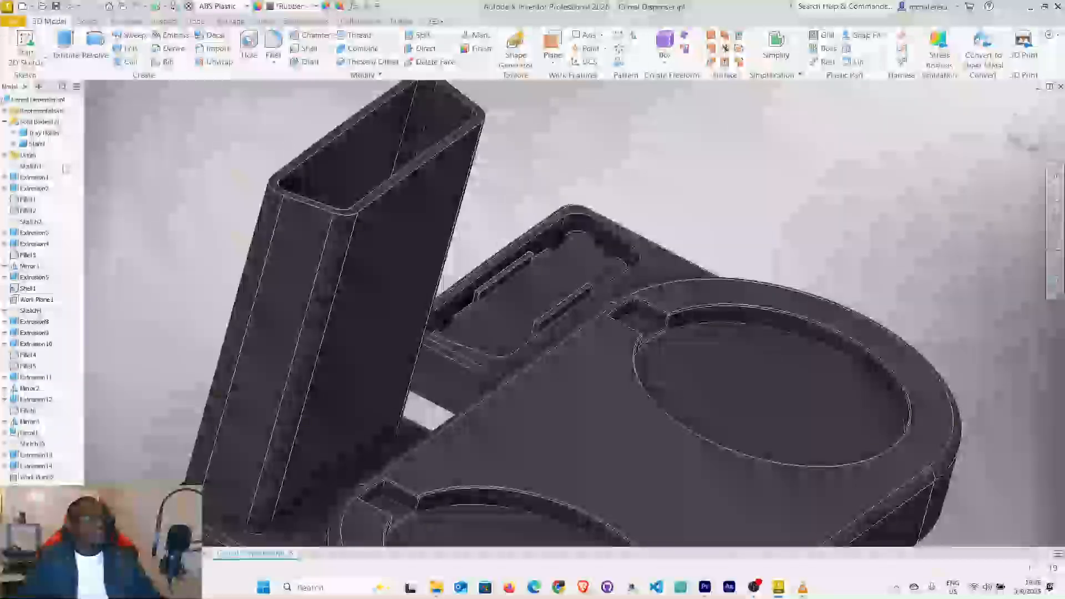
Give the Stand body a Smooth appearance from the Inventor Material Library to distinguish it from the tray holder.
{"action": "left_click", "coordinate": [38, 144]}
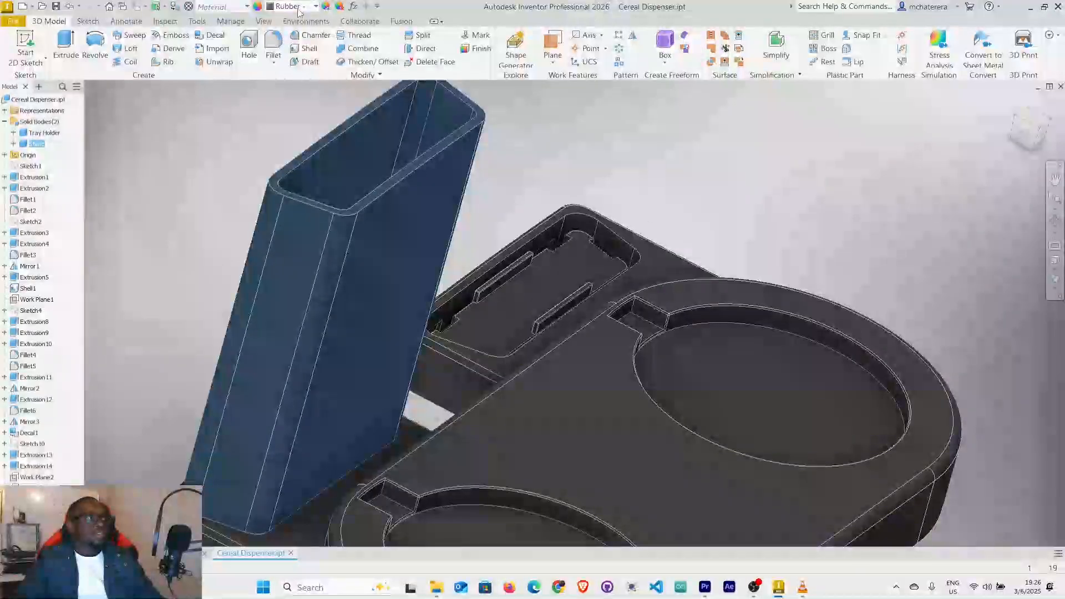
{"action": "left_click", "coordinate": [299, 8]}
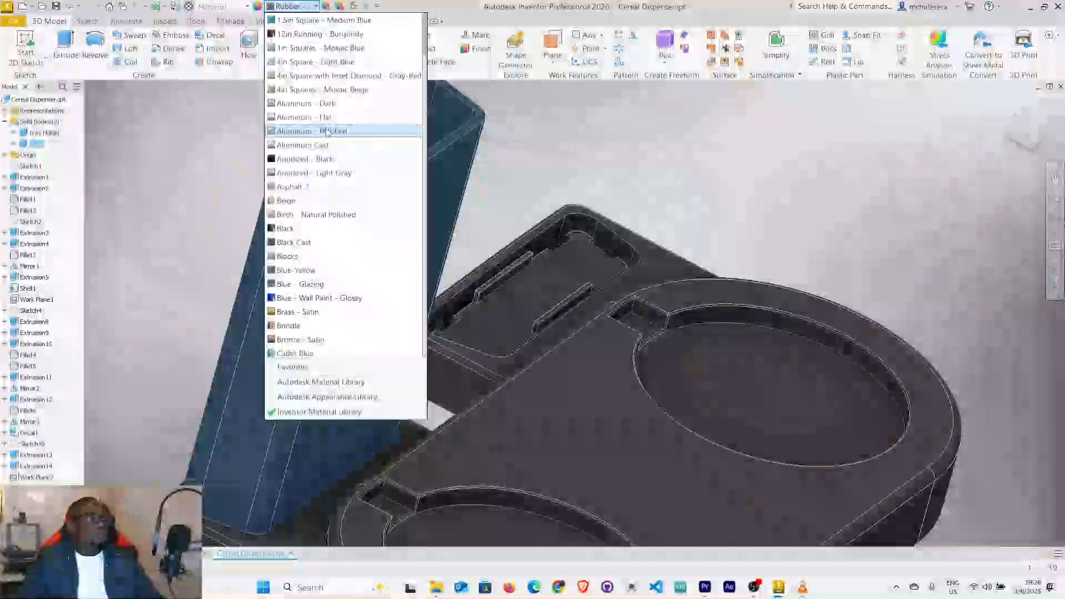
{"action": "scroll", "coordinate": [361, 183], "scroll_direction": "down", "scroll_amount": 2}
{"action": "scroll", "coordinate": [378, 255], "scroll_direction": "down", "scroll_amount": 5}
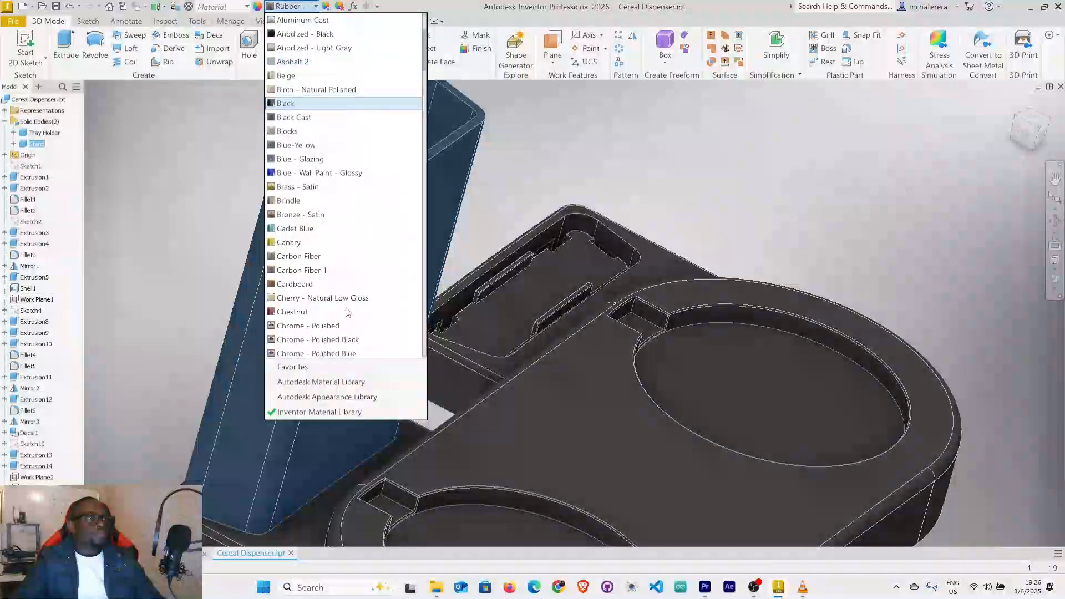
{"action": "scroll", "coordinate": [377, 167], "scroll_direction": "down", "scroll_amount": 3}
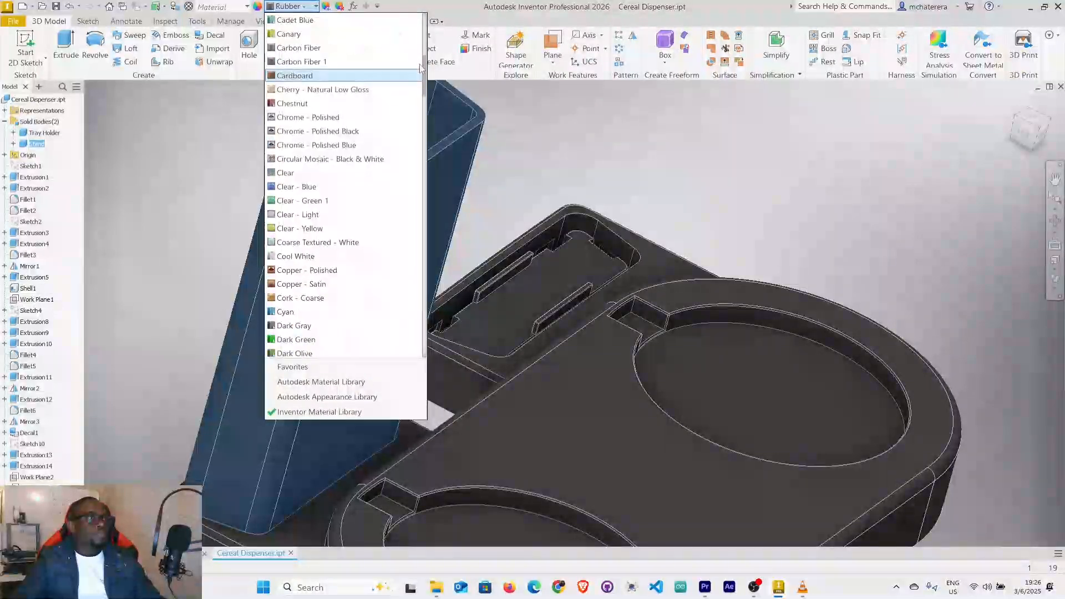
{"action": "scroll", "coordinate": [422, 200], "scroll_direction": "down", "scroll_amount": 5}
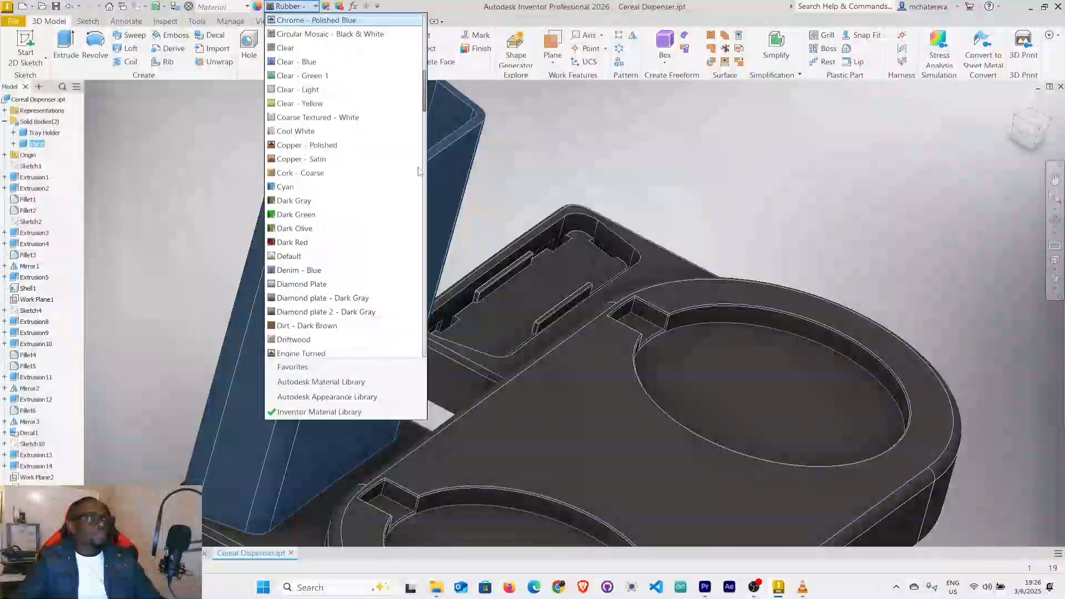
{"action": "scroll", "coordinate": [420, 310], "scroll_direction": "down", "scroll_amount": 15}
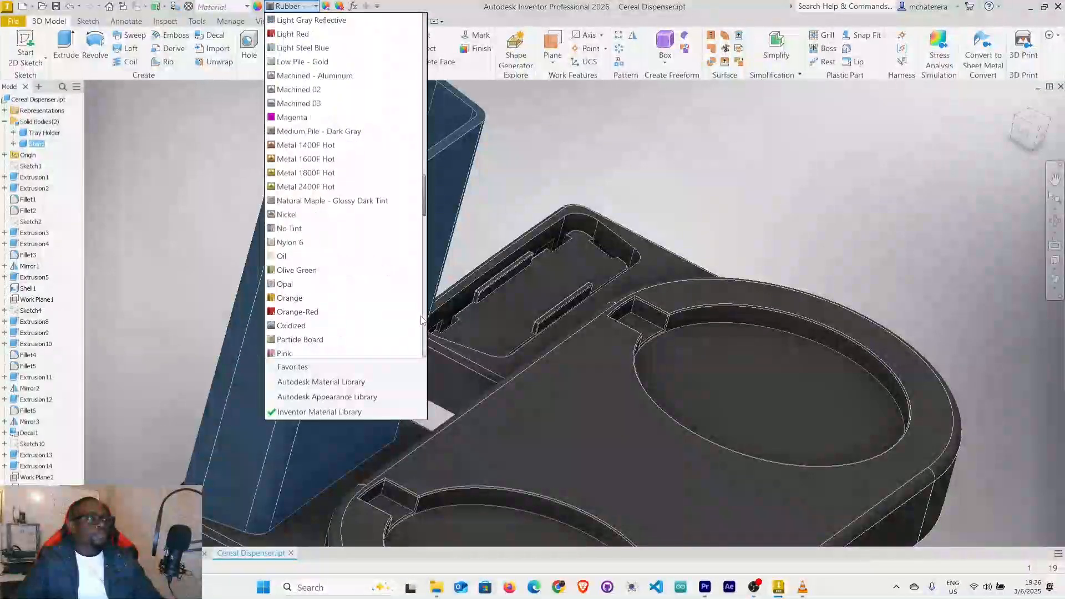
{"action": "scroll", "coordinate": [424, 283], "scroll_direction": "down", "scroll_amount": 15}
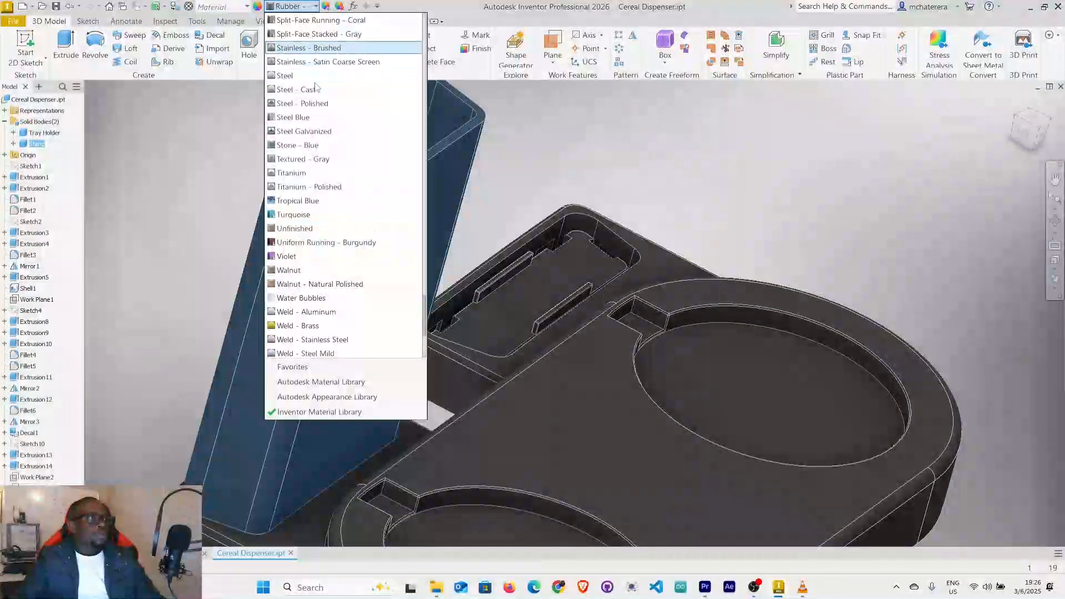
{"action": "scroll", "coordinate": [319, 155], "scroll_direction": "up", "scroll_amount": 2}
{"action": "scroll", "coordinate": [320, 155], "scroll_direction": "up", "scroll_amount": 3}
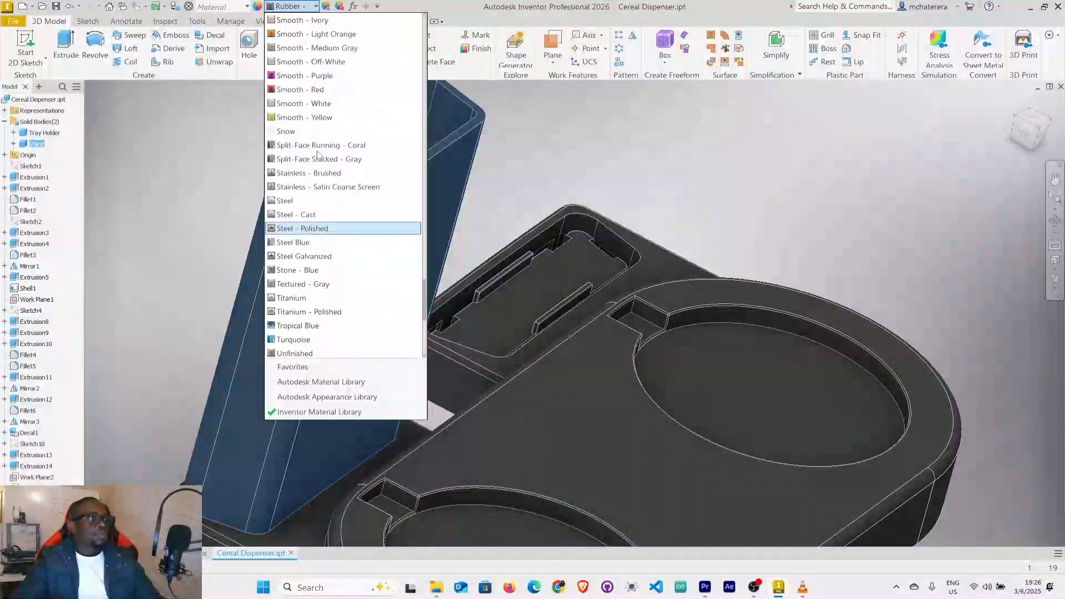
{"action": "left_click", "coordinate": [324, 144]}
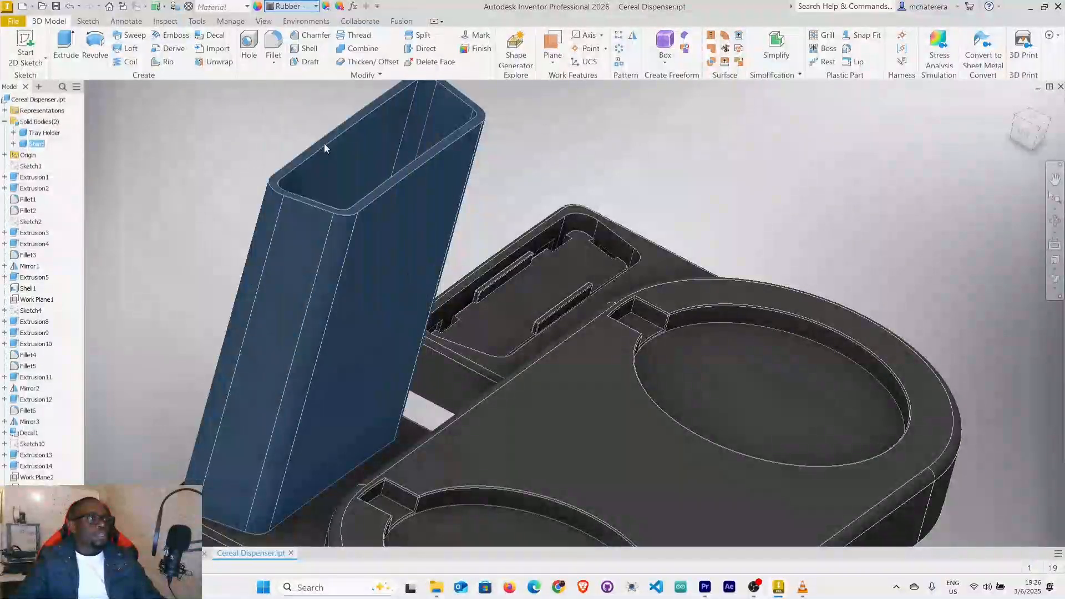
Examine the stand's fit in the tray holder from all sides and through the open slots at the recess corner.
{"action": "scroll", "coordinate": [464, 228], "scroll_direction": "down", "scroll_amount": 4}
{"action": "middle_click_drag", "start_coordinate": [484, 247], "coordinate": [535, 250], "text": "shift"}
{"action": "scroll", "coordinate": [425, 327], "scroll_direction": "up", "scroll_amount": 6}
{"action": "mouse_move", "coordinate": [435, 338]}
{"action": "middle_mouse_down", "text": "shift"}
{"action": "mouse_move", "coordinate": [502, 298]}
{"action": "mouse_move", "coordinate": [499, 385]}
{"action": "middle_mouse_up", "text": "shift"}
{"action": "middle_click_drag", "start_coordinate": [626, 219], "coordinate": [435, 471]}
{"action": "mouse_move", "coordinate": [567, 224]}
{"action": "middle_mouse_down"}
{"action": "mouse_move", "coordinate": [530, 352]}
{"action": "mouse_move", "coordinate": [554, 281]}
{"action": "mouse_move", "coordinate": [575, 282]}
{"action": "mouse_move", "coordinate": [564, 261]}
{"action": "mouse_move", "coordinate": [630, 238]}
{"action": "mouse_move", "coordinate": [635, 221]}
{"action": "middle_mouse_up"}
{"action": "scroll", "coordinate": [565, 261], "scroll_direction": "up", "scroll_amount": 3}
{"action": "scroll", "coordinate": [564, 261], "scroll_direction": "down", "scroll_amount": 2}
{"action": "scroll", "coordinate": [565, 258], "scroll_direction": "down", "scroll_amount": 3}
{"action": "mouse_move", "coordinate": [713, 217]}
{"action": "middle_mouse_down"}
{"action": "mouse_move", "coordinate": [658, 379]}
{"action": "mouse_move", "coordinate": [665, 322]}
{"action": "mouse_move", "coordinate": [633, 333]}
{"action": "middle_mouse_up"}
{"action": "scroll", "coordinate": [710, 210], "scroll_direction": "up", "scroll_amount": 5}
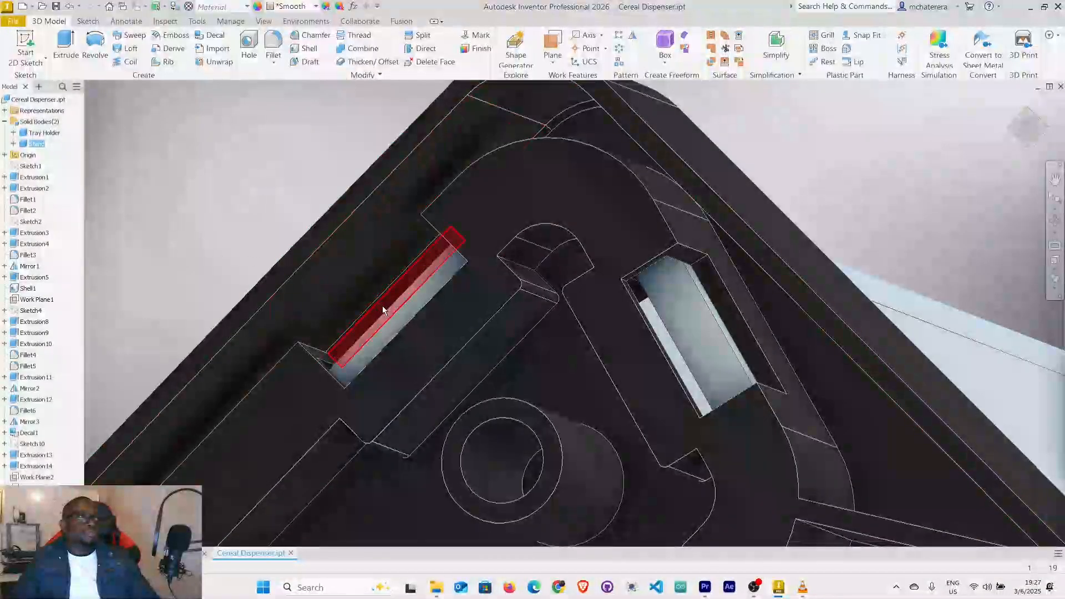
{"action": "scroll", "coordinate": [688, 332], "scroll_direction": "down", "scroll_amount": 3}
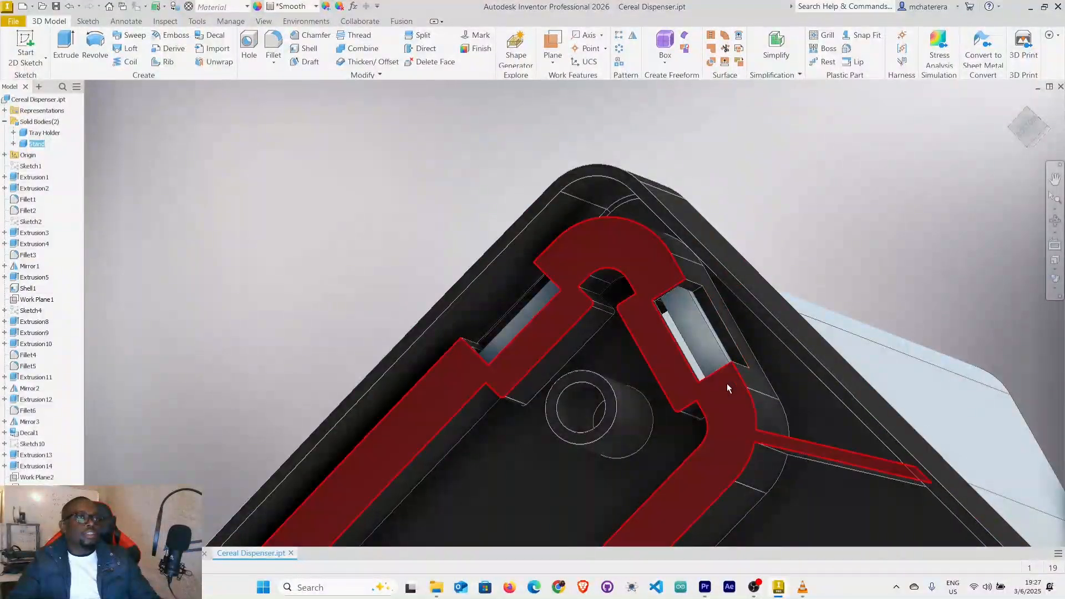
{"action": "scroll", "coordinate": [685, 313], "scroll_direction": "up", "scroll_amount": 3}
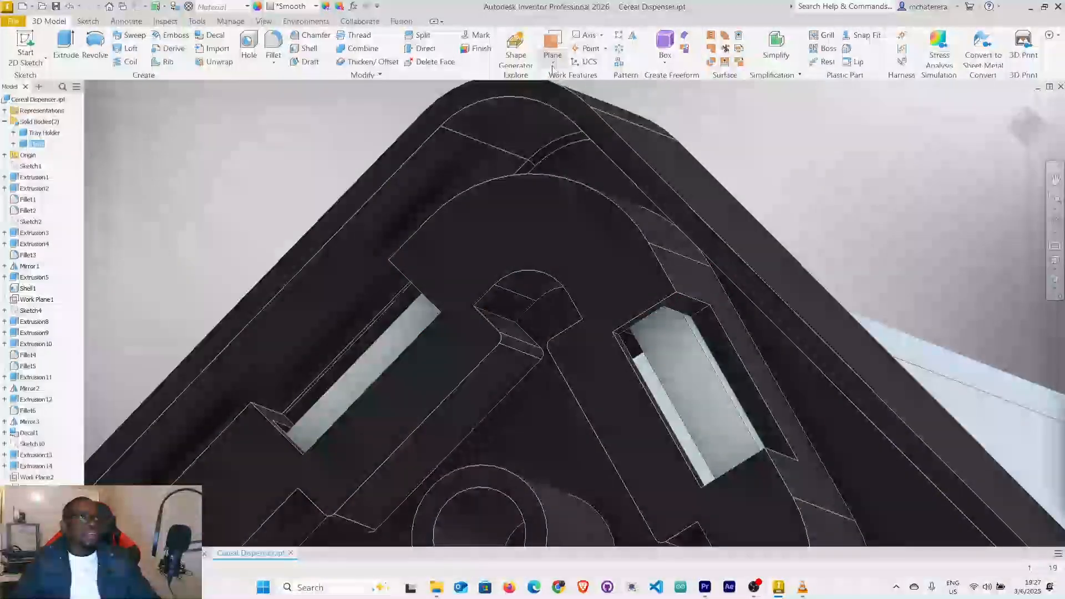
Create a midplane between the two opposite end faces of the slot on the recess's short side, near the screw boss.
{"action": "left_click", "coordinate": [552, 60]}
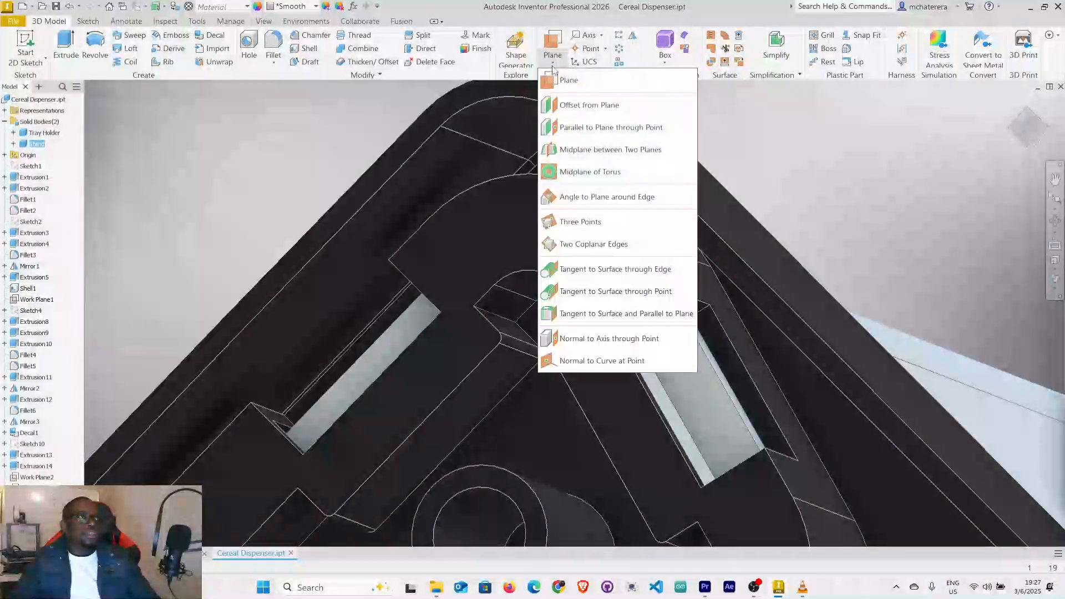
{"action": "left_click", "coordinate": [611, 156]}
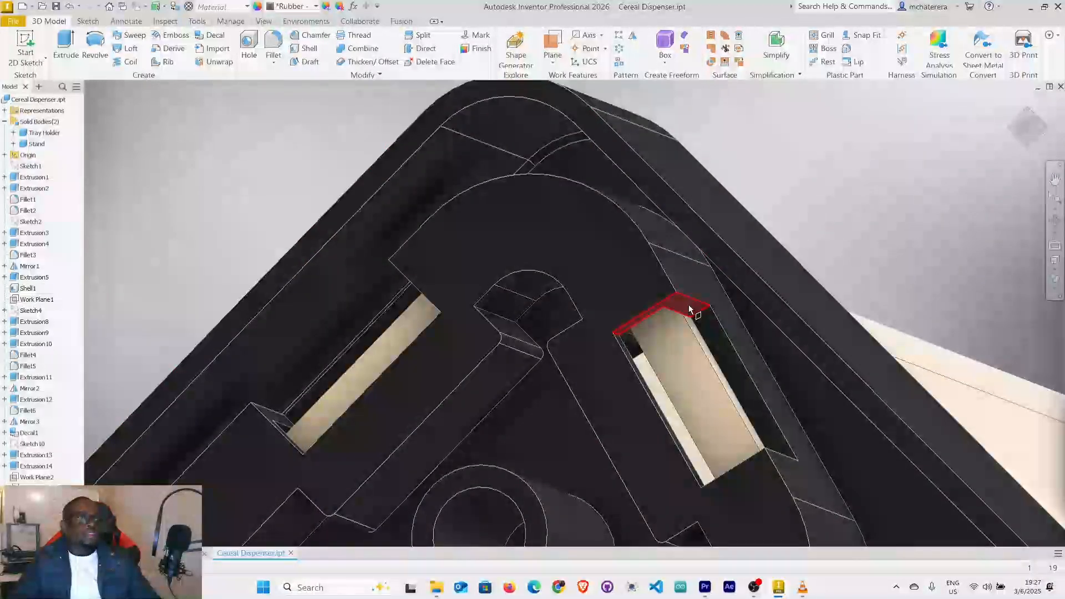
{"action": "left_click", "coordinate": [690, 307]}
{"action": "scroll", "coordinate": [724, 338], "scroll_direction": "down", "scroll_amount": 3}
{"action": "middle_click_drag", "start_coordinate": [669, 253], "coordinate": [612, 172]}
{"action": "middle_click_drag", "start_coordinate": [659, 281], "coordinate": [687, 317], "text": "shift"}
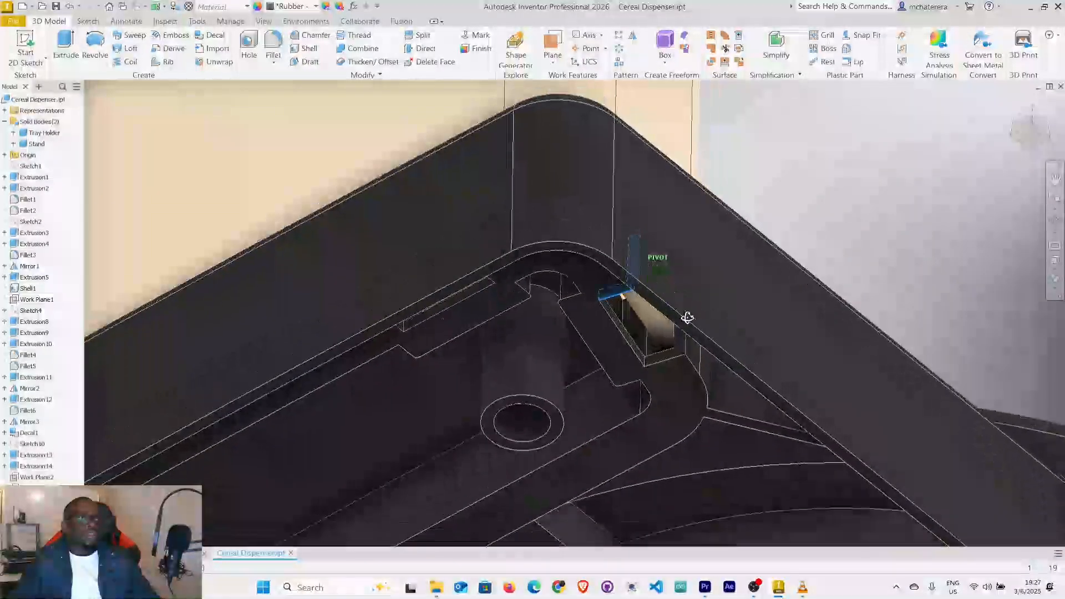
{"action": "scroll", "coordinate": [673, 349], "scroll_direction": "up", "scroll_amount": 2}
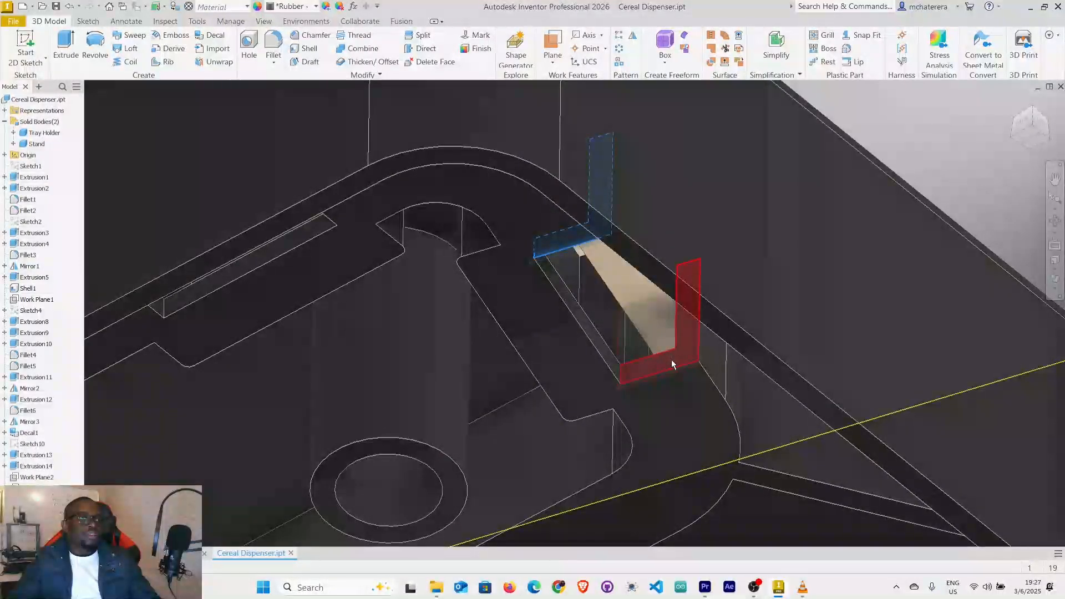
{"action": "left_click", "coordinate": [672, 361]}
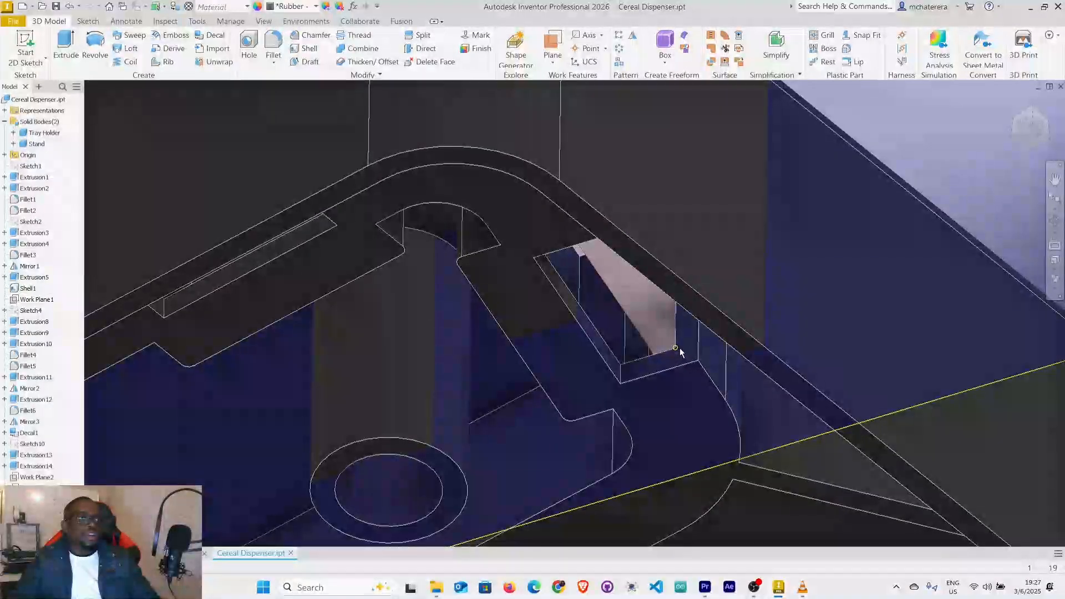
Examine where the new midplane cuts through the slot and the surrounding tray holder walls.
{"action": "scroll", "coordinate": [680, 351], "scroll_direction": "down", "scroll_amount": 5}
{"action": "middle_click_drag", "start_coordinate": [691, 363], "coordinate": [678, 557], "text": "shift"}
{"action": "middle_click_drag", "start_coordinate": [653, 289], "coordinate": [652, 349]}
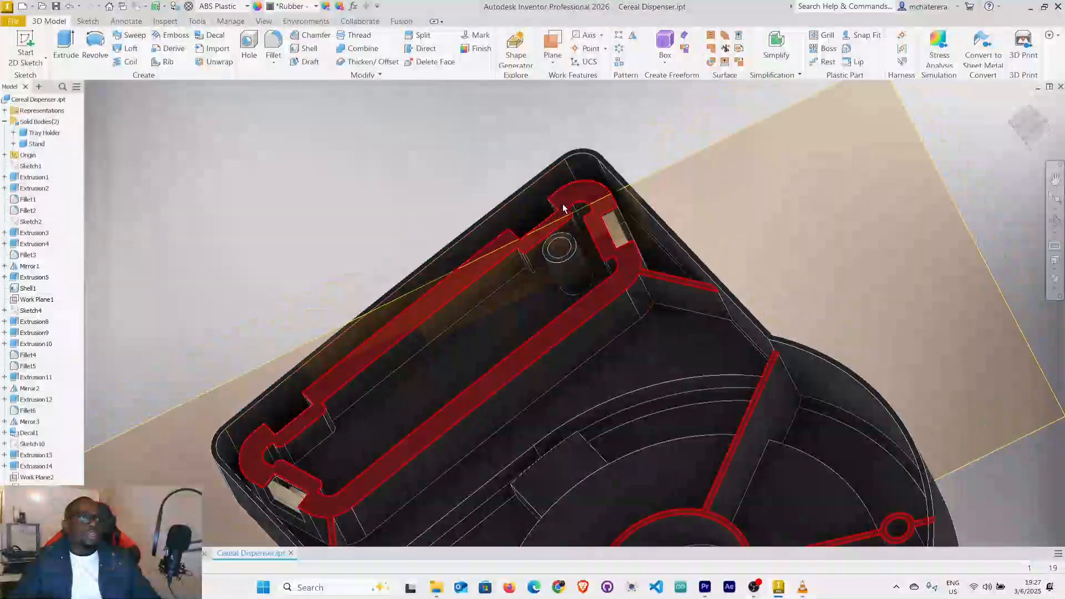
{"action": "scroll", "coordinate": [566, 220], "scroll_direction": "up", "scroll_amount": 3}
{"action": "mouse_move", "coordinate": [652, 260]}
{"action": "middle_mouse_down", "text": "shift"}
{"action": "mouse_move", "coordinate": [687, 295]}
{"action": "mouse_move", "coordinate": [679, 273]}
{"action": "mouse_move", "coordinate": [657, 291]}
{"action": "mouse_move", "coordinate": [668, 267]}
{"action": "middle_mouse_up", "text": "shift"}
{"action": "scroll", "coordinate": [661, 204], "scroll_direction": "up", "scroll_amount": 2}
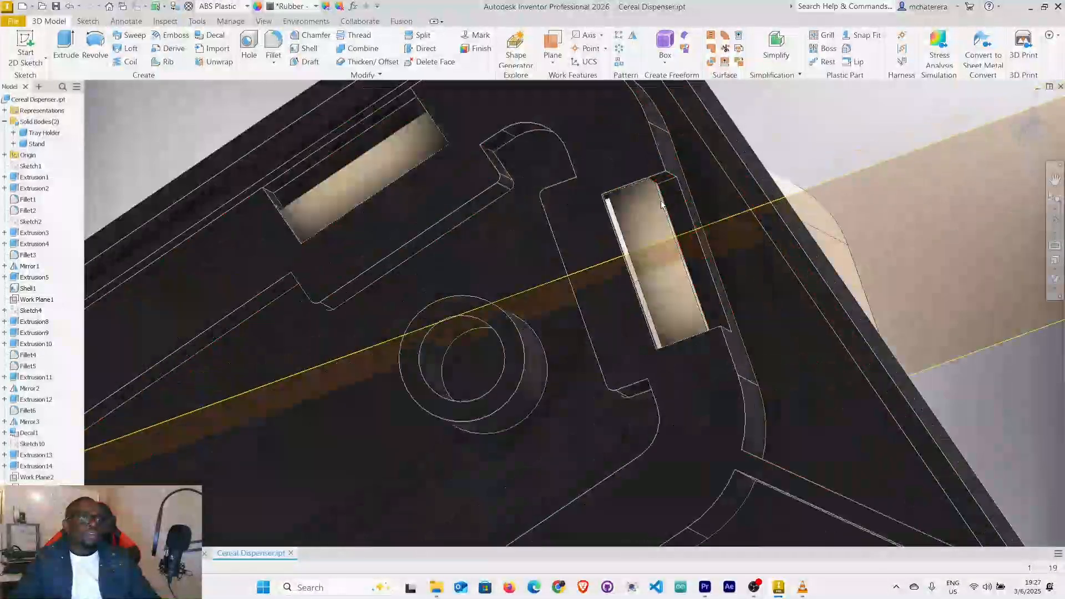
{"action": "scroll", "coordinate": [661, 204], "scroll_direction": "up", "scroll_amount": 3}
{"action": "scroll", "coordinate": [661, 206], "scroll_direction": "down", "scroll_amount": 3}
{"action": "mouse_move", "coordinate": [674, 271]}
{"action": "middle_mouse_down"}
{"action": "mouse_move", "coordinate": [684, 244]}
{"action": "mouse_move", "coordinate": [704, 272]}
{"action": "mouse_move", "coordinate": [627, 243]}
{"action": "mouse_move", "coordinate": [658, 269]}
{"action": "mouse_move", "coordinate": [882, 250]}
{"action": "middle_mouse_up"}
{"action": "scroll", "coordinate": [685, 215], "scroll_direction": "down", "scroll_amount": 5}
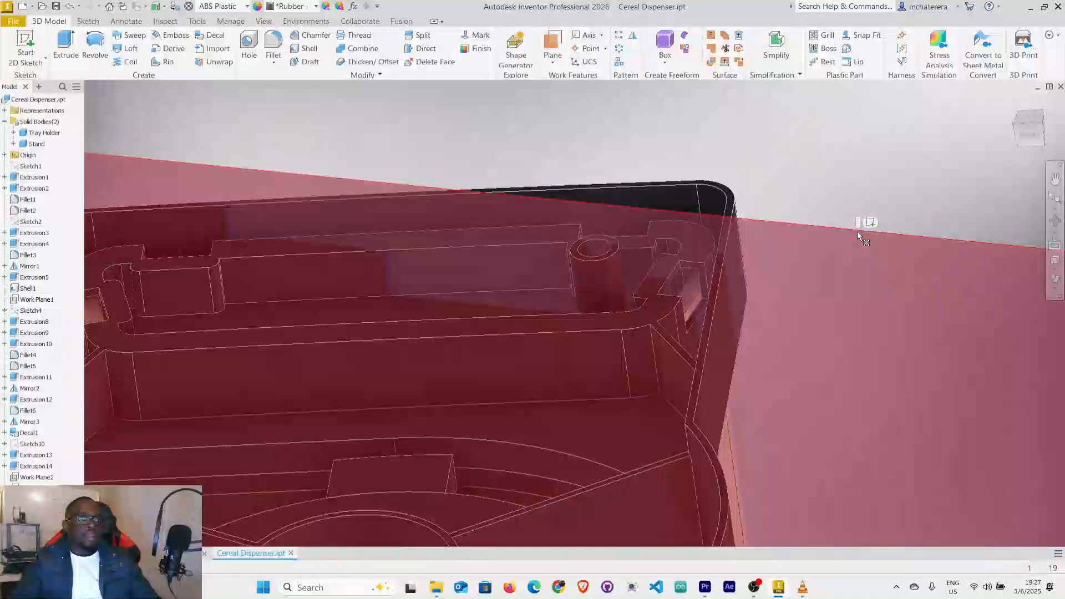
Start a 2D sketch on the slot's midplane and slice the graphics at the sketch plane.
{"action": "left_click", "coordinate": [858, 230]}
{"action": "key", "text": "s"}
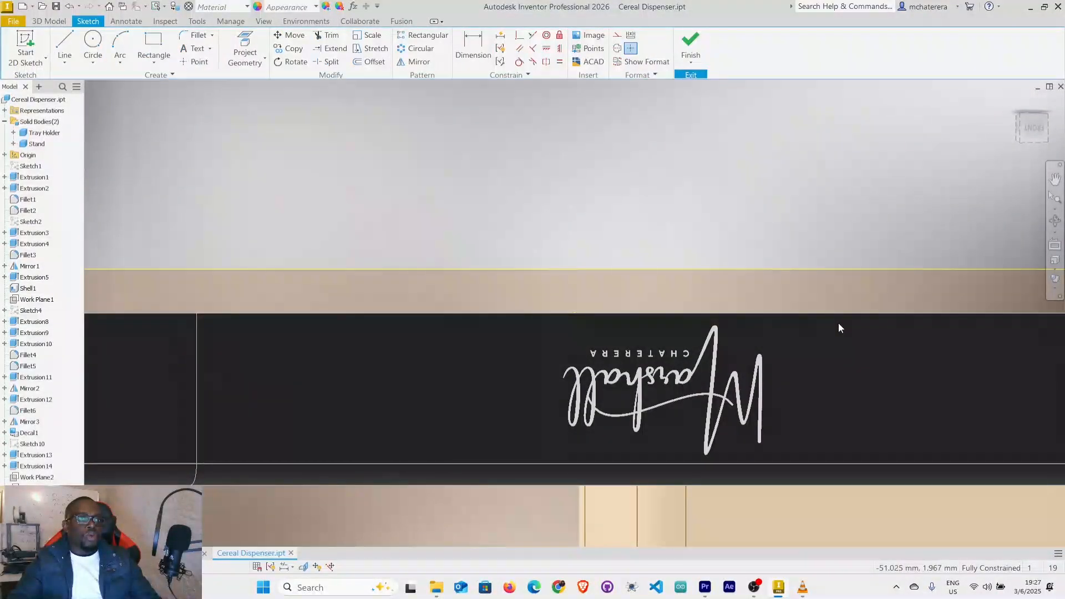
{"action": "scroll", "coordinate": [838, 327], "scroll_direction": "down", "scroll_amount": 5}
{"action": "mouse_move", "coordinate": [840, 323]}
{"action": "middle_mouse_down"}
{"action": "mouse_move", "coordinate": [737, 294]}
{"action": "mouse_move", "coordinate": [468, 252]}
{"action": "mouse_move", "coordinate": [602, 237]}
{"action": "middle_mouse_up"}
{"action": "scroll", "coordinate": [505, 245], "scroll_direction": "up", "scroll_amount": 6}
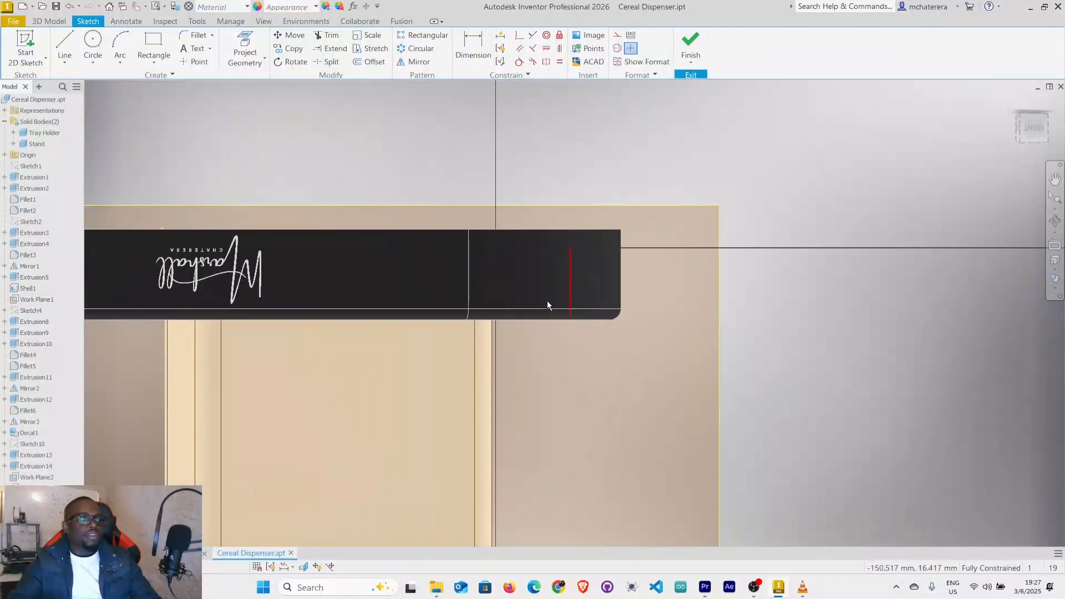
{"action": "left_click", "coordinate": [304, 567]}
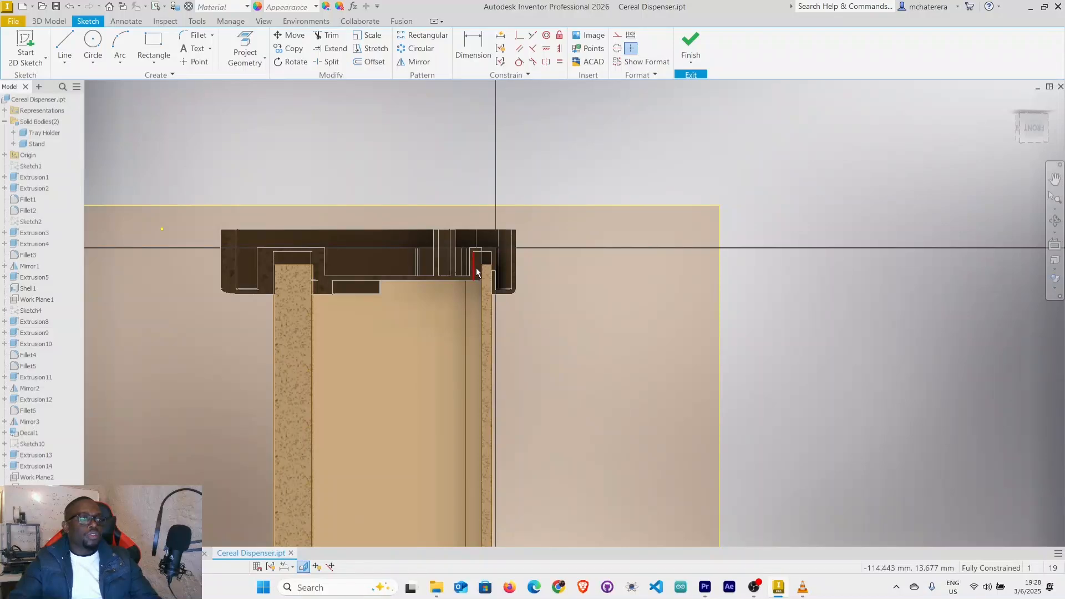
Project the cut edges of the stand and tray holder onto the sketch plane.
{"action": "scroll", "coordinate": [476, 271], "scroll_direction": "up", "scroll_amount": 8}
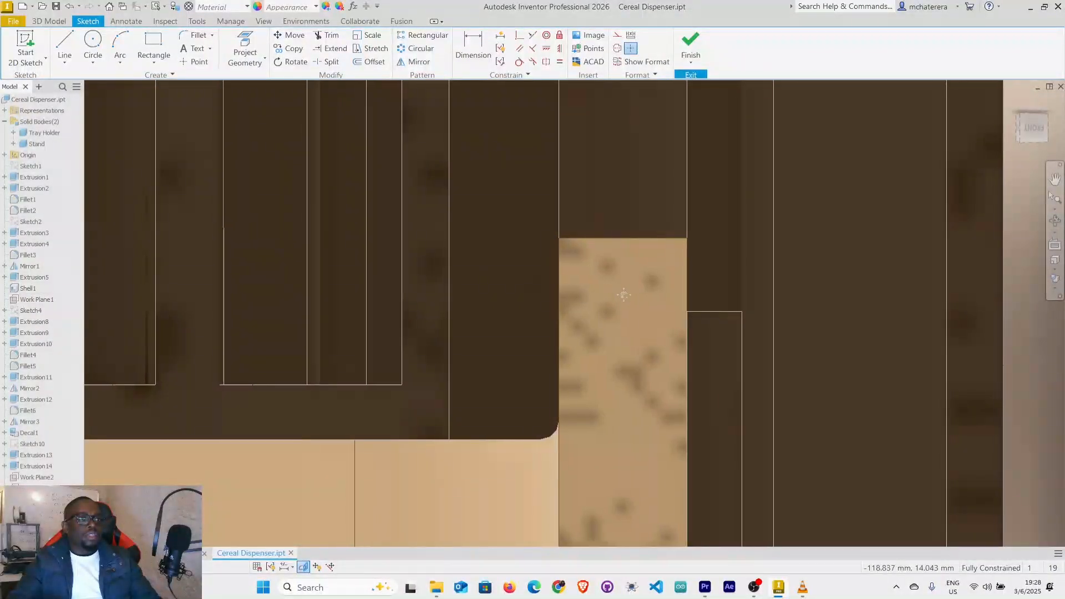
{"action": "middle_click_drag", "start_coordinate": [636, 296], "coordinate": [589, 295]}
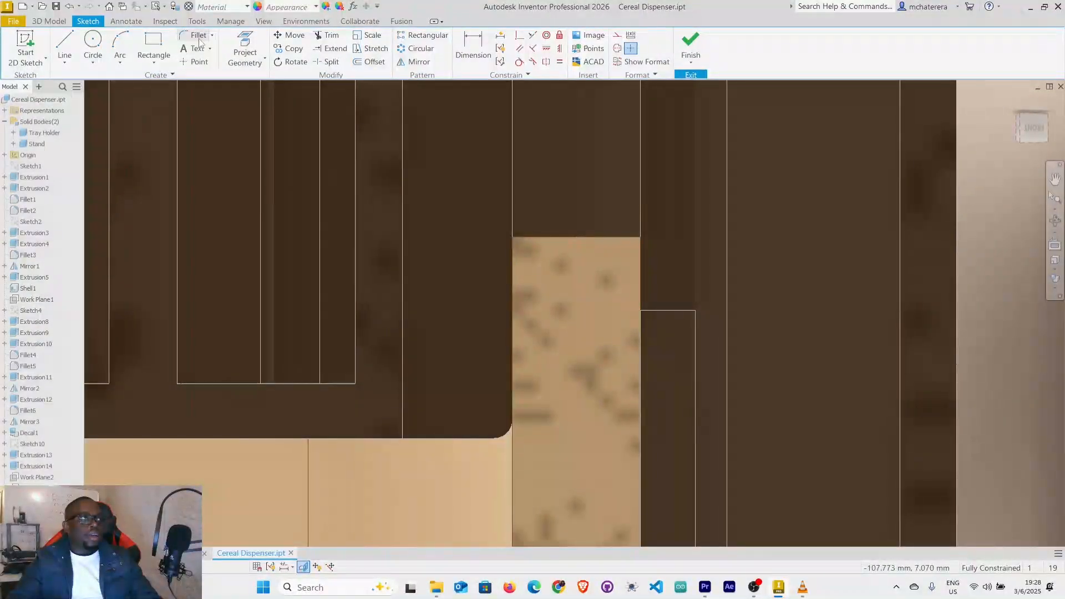
{"action": "left_click", "coordinate": [264, 61]}
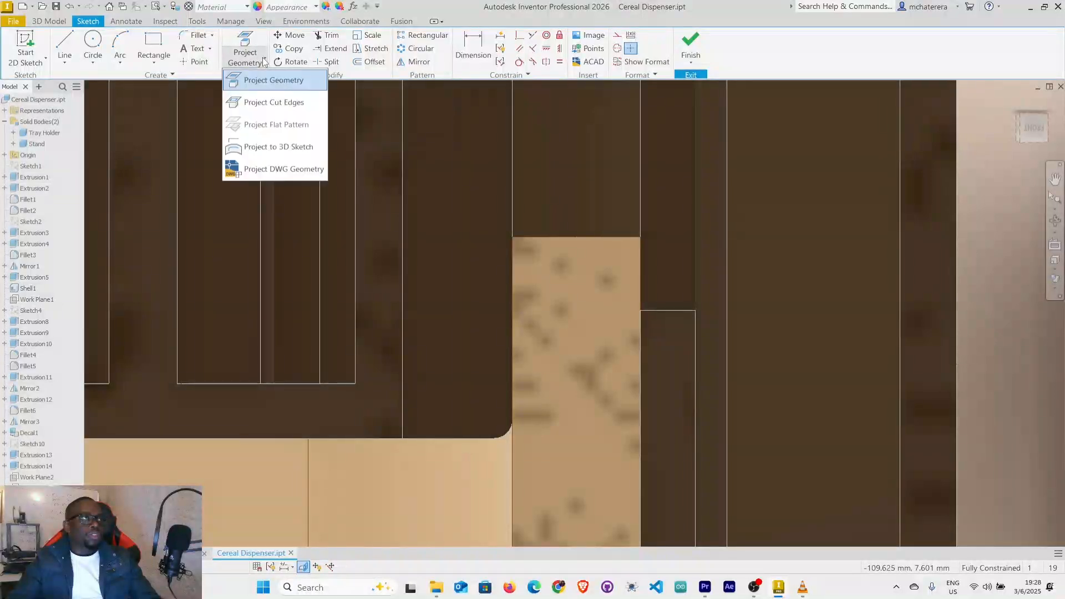
{"action": "left_click", "coordinate": [289, 105]}
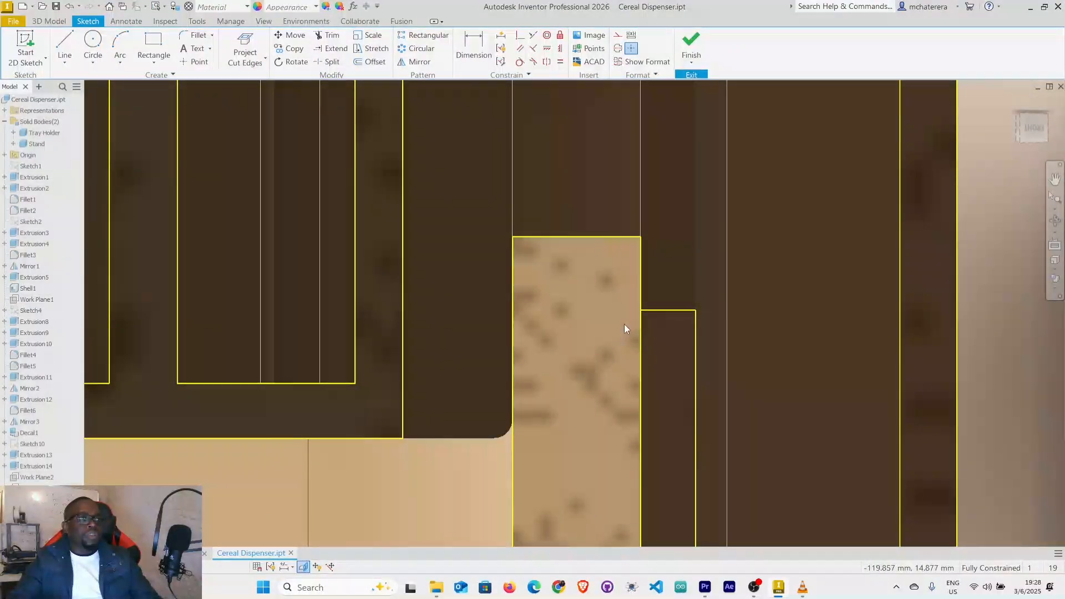
Draw a sloped line outward from the stand's upper outer corner, ending in a short vertical line down to the tray holder's ledge.
{"action": "scroll", "coordinate": [624, 324], "scroll_direction": "up", "scroll_amount": 3}
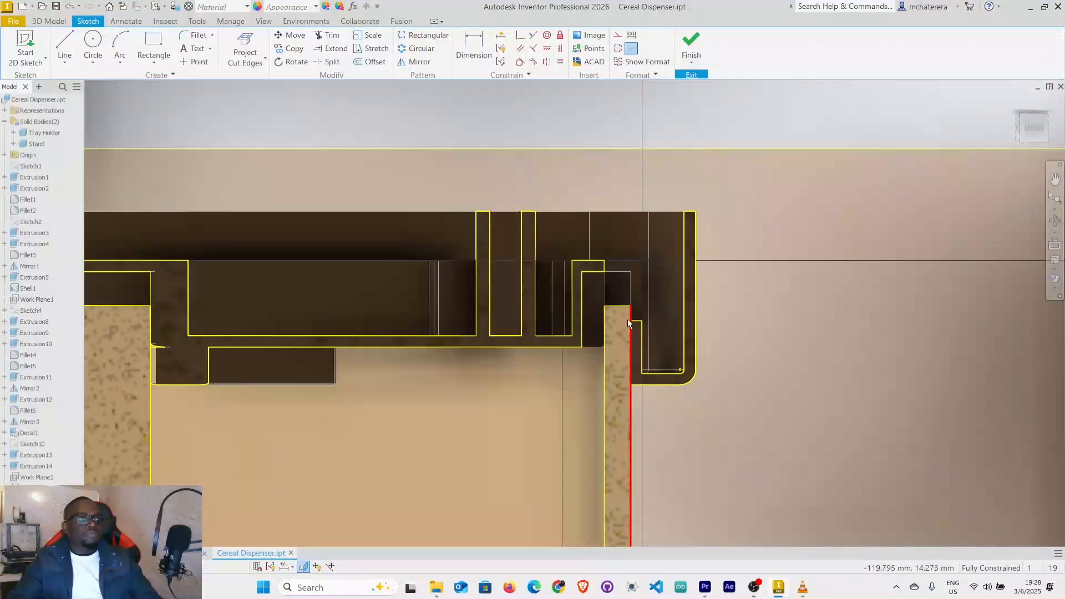
{"action": "scroll", "coordinate": [626, 321], "scroll_direction": "down", "scroll_amount": 5}
{"action": "scroll", "coordinate": [625, 318], "scroll_direction": "up", "scroll_amount": 2}
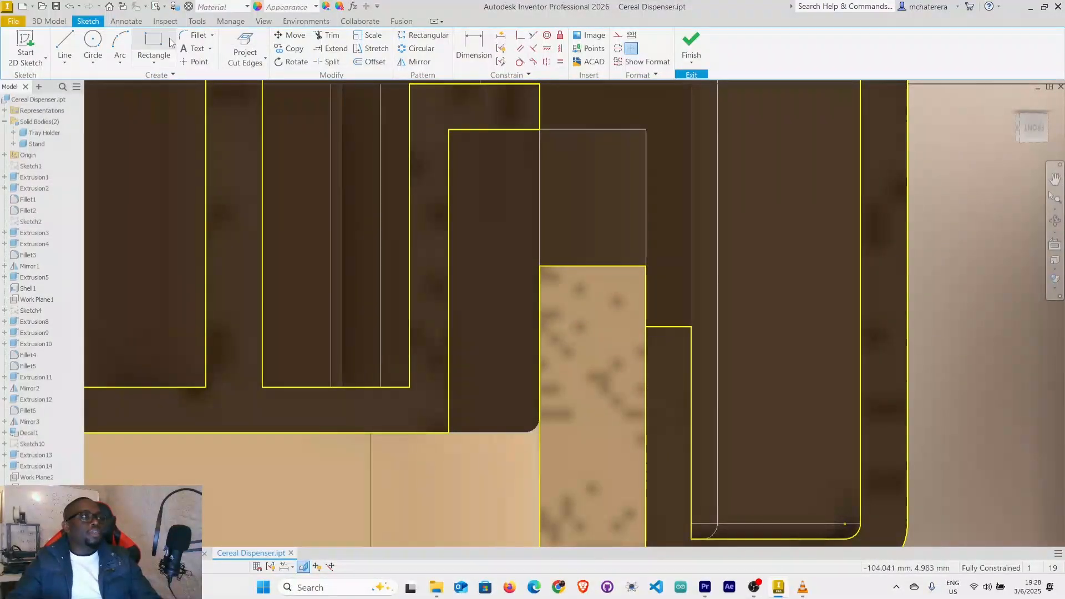
{"action": "key", "text": "l"}
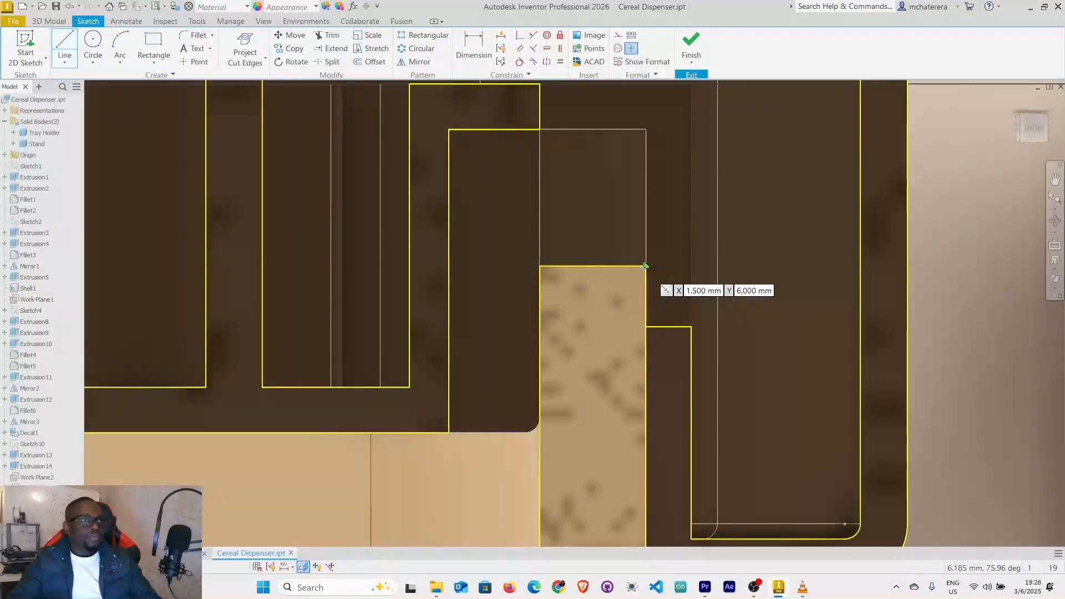
{"action": "left_click", "coordinate": [645, 267]}
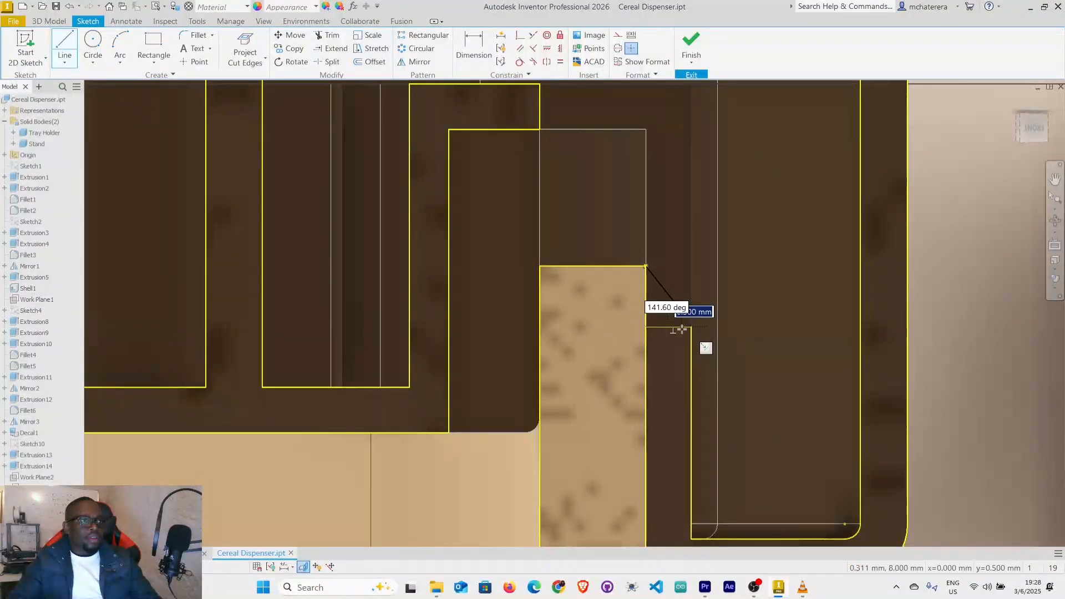
{"action": "key", "text": "Return"}
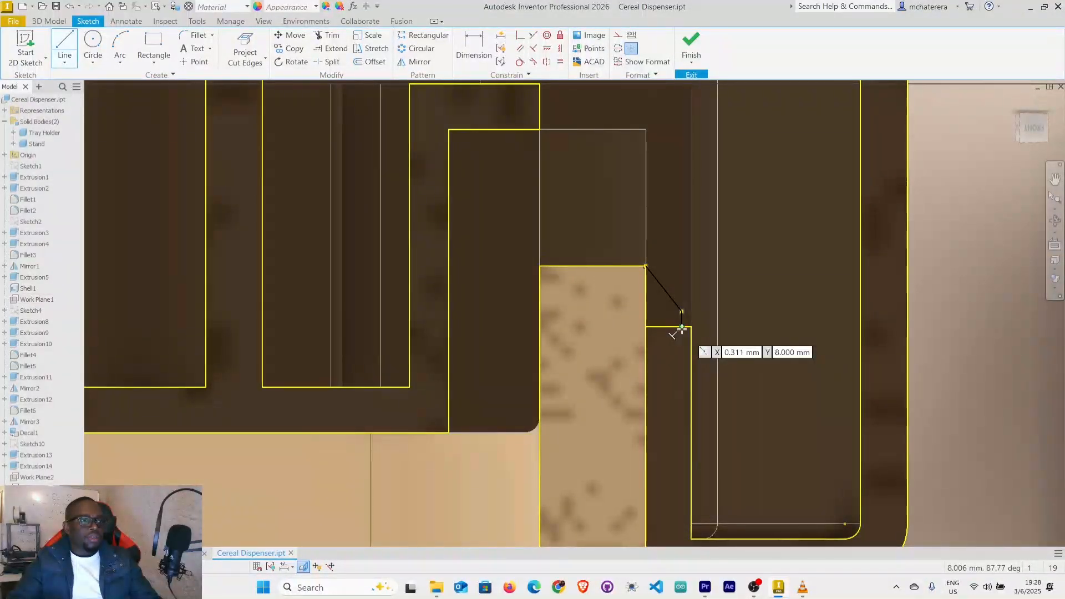
{"action": "right_click", "coordinate": [682, 328]}
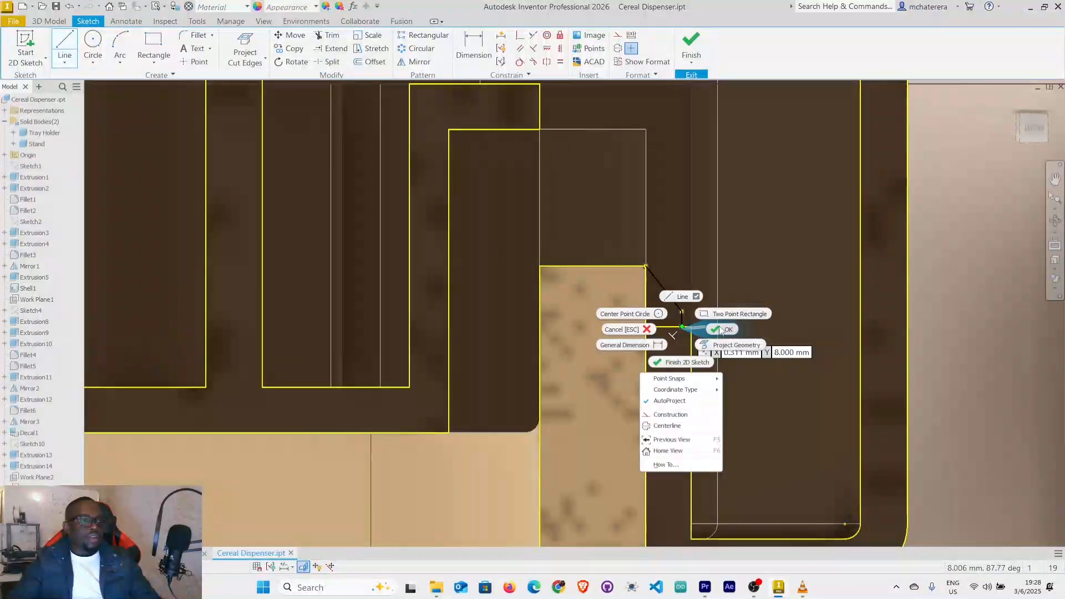
{"action": "left_click", "coordinate": [721, 330]}
Dimension the angle between the sloped line and the stand's vertical edge as 45 degrees.
{"action": "scroll", "coordinate": [669, 318], "scroll_direction": "up", "scroll_amount": 5}
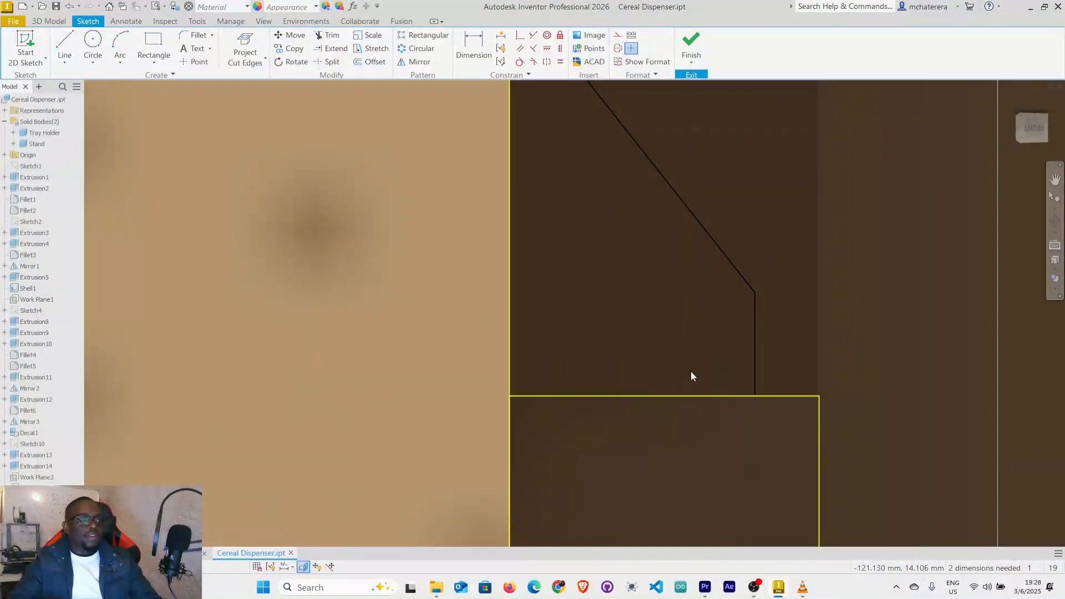
{"action": "scroll", "coordinate": [688, 366], "scroll_direction": "down", "scroll_amount": 3}
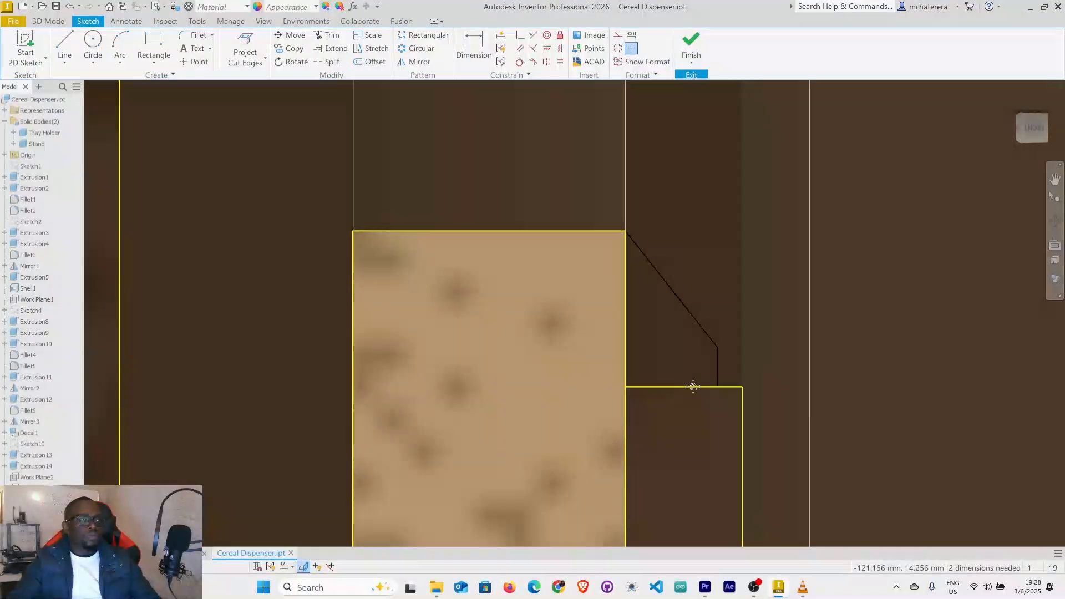
{"action": "scroll", "coordinate": [637, 354], "scroll_direction": "up", "scroll_amount": 5}
{"action": "scroll", "coordinate": [637, 354], "scroll_direction": "down", "scroll_amount": 2}
{"action": "middle_click_drag", "start_coordinate": [638, 347], "coordinate": [614, 241]}
{"action": "left_click", "coordinate": [473, 47]}
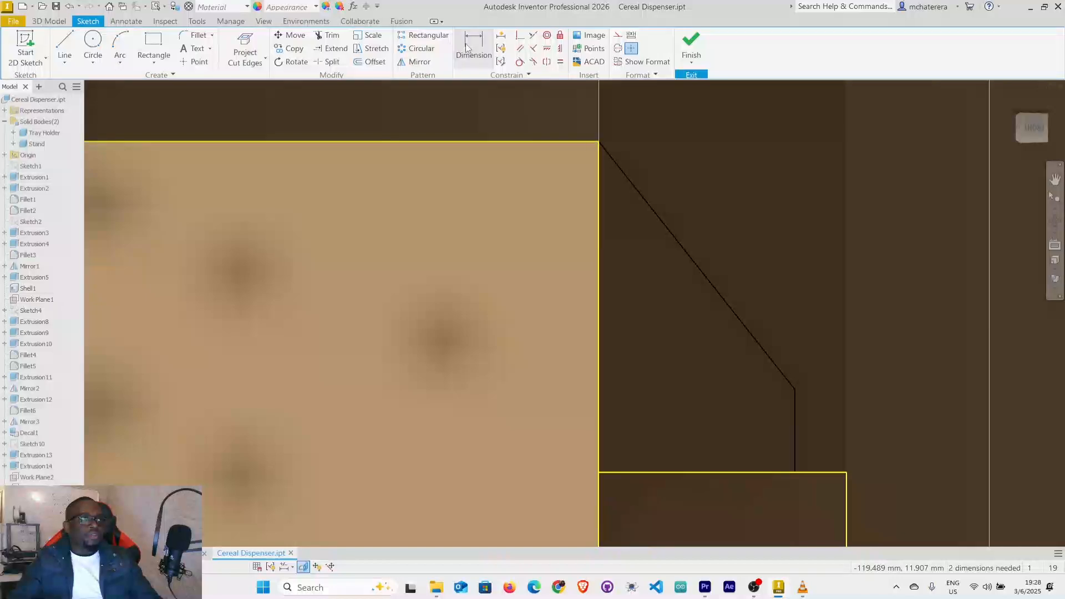
{"action": "left_click", "coordinate": [601, 283]}
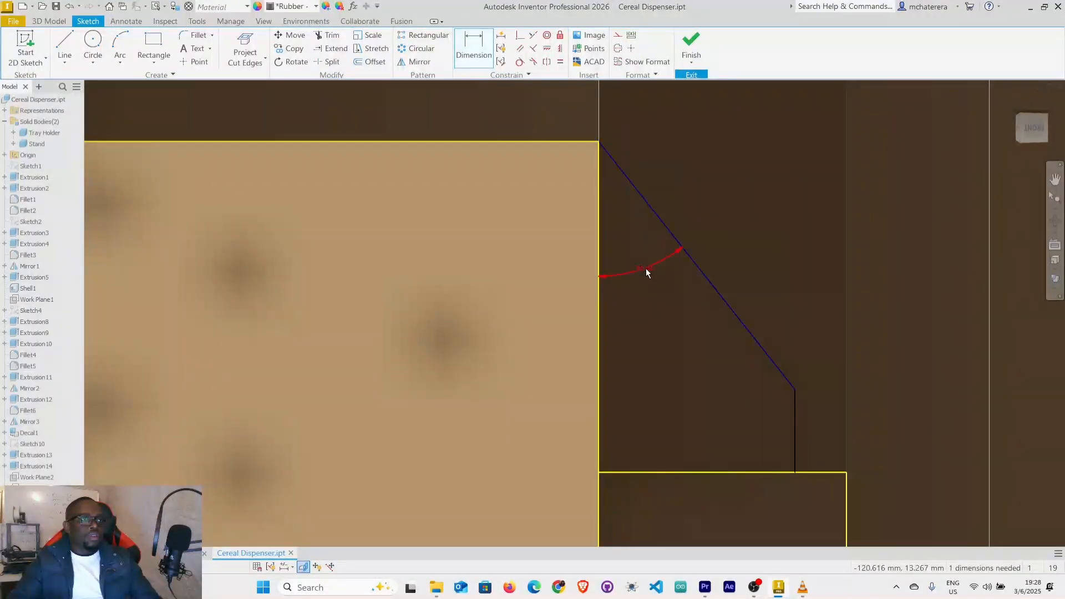
{"action": "left_click", "coordinate": [646, 270]}
{"action": "type", "text": "45"}
{"action": "key", "text": "Return"}
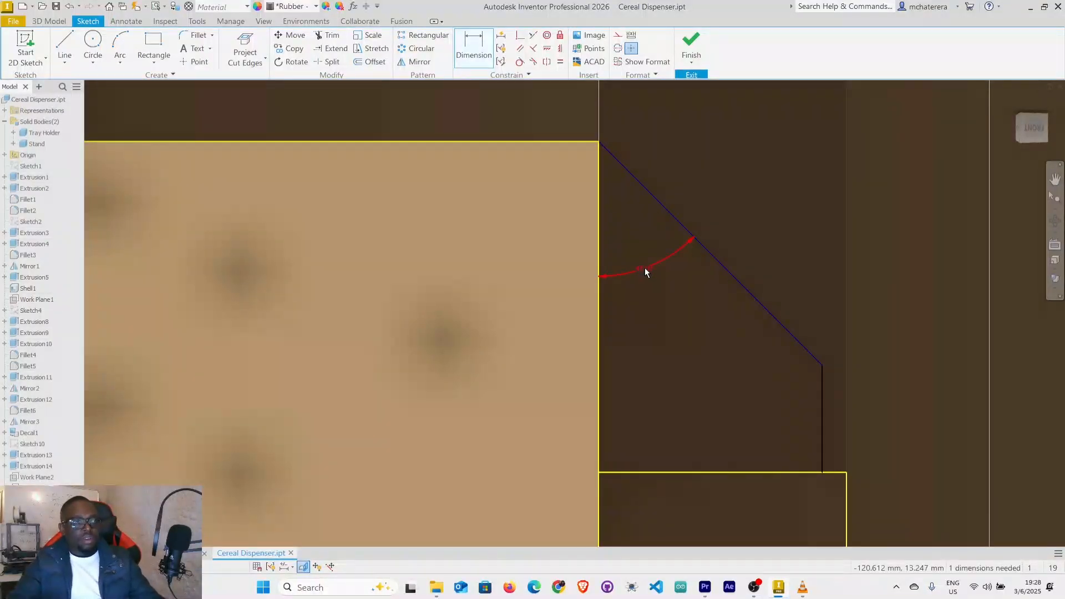
Dimension the short vertical line as 0.5 mm and finish the sketch.
{"action": "left_click", "coordinate": [824, 438]}
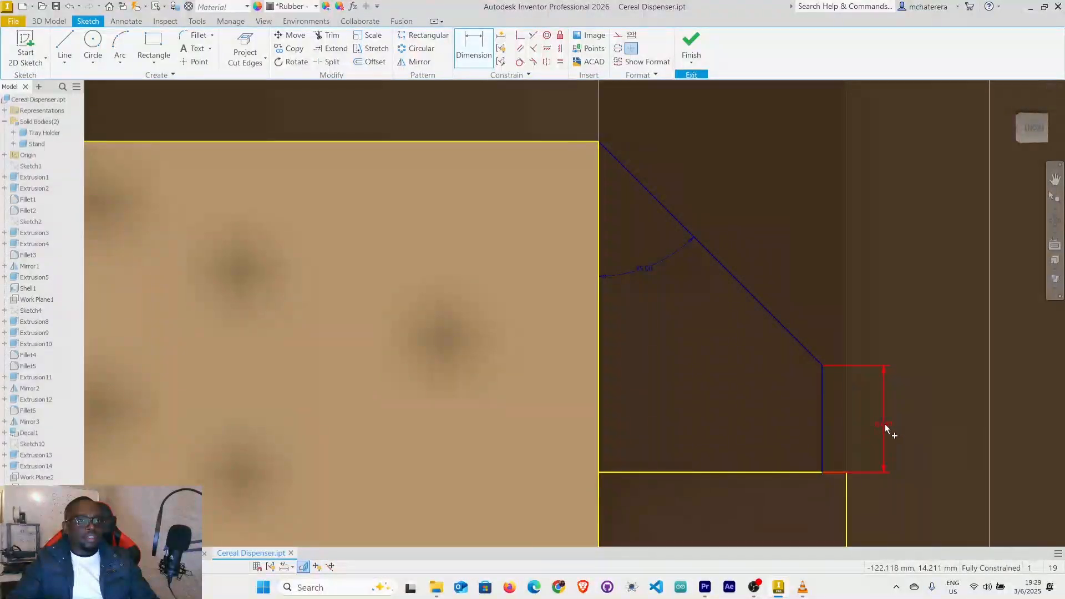
{"action": "left_click", "coordinate": [886, 424]}
{"action": "type", "text": "0.5"}
{"action": "key", "text": "Return"}
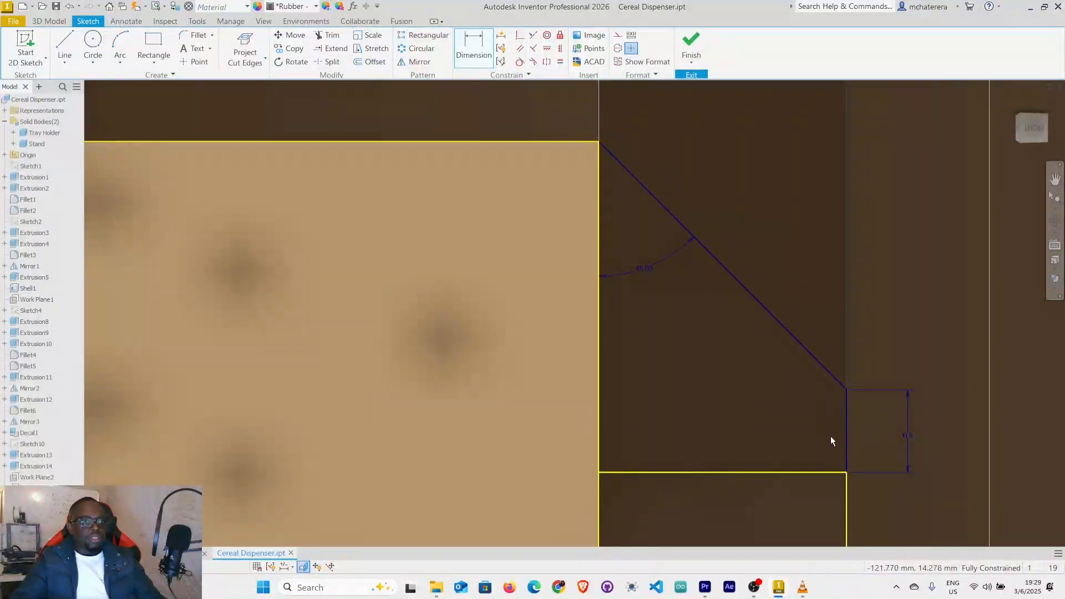
{"action": "scroll", "coordinate": [831, 436], "scroll_direction": "up", "scroll_amount": 3}
{"action": "scroll", "coordinate": [846, 451], "scroll_direction": "down", "scroll_amount": 3}
{"action": "middle_click_drag", "start_coordinate": [848, 446], "coordinate": [802, 404]}
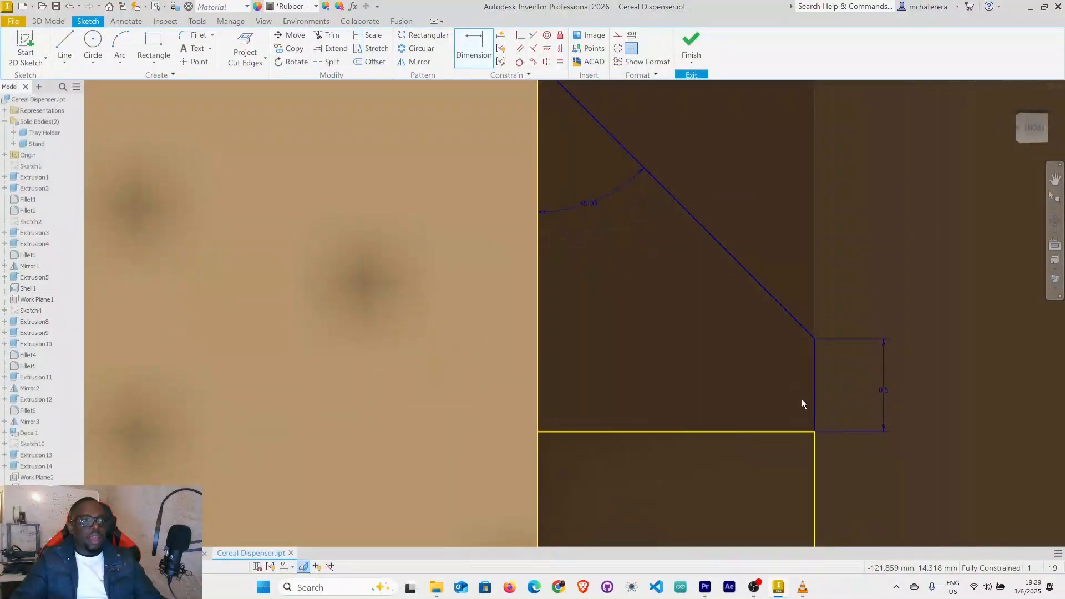
{"action": "right_click", "coordinate": [682, 394]}
{"action": "left_click", "coordinate": [721, 391]}
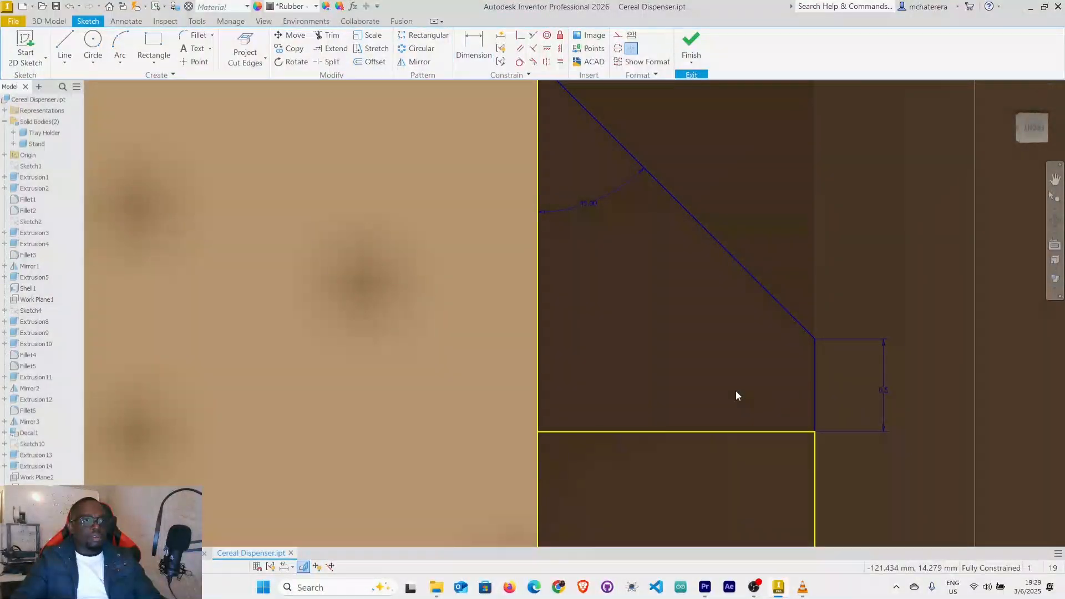
{"action": "scroll", "coordinate": [737, 395], "scroll_direction": "down", "scroll_amount": 6}
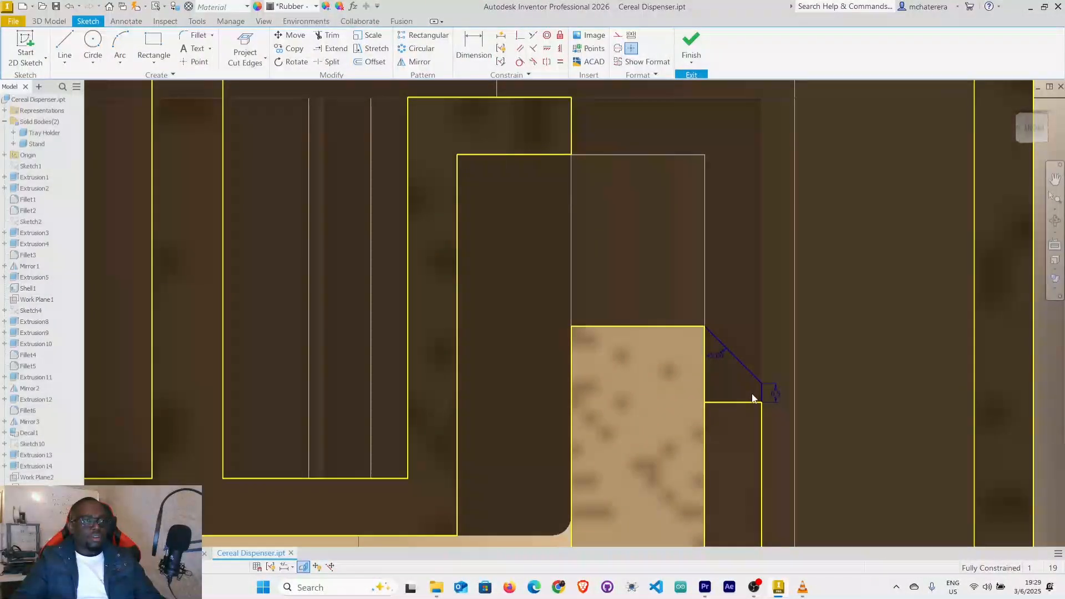
{"action": "left_click", "coordinate": [691, 43]}
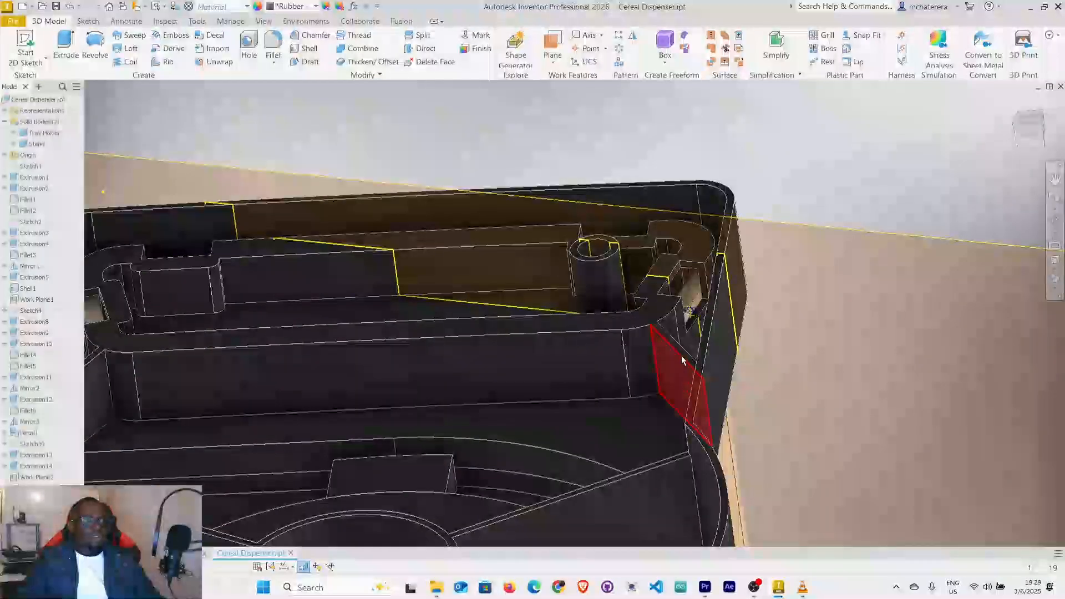
Start extruding the wedge profile symmetrically about the sketch plane with a distance of 12 mm.
{"action": "scroll", "coordinate": [687, 305], "scroll_direction": "up", "scroll_amount": 10}
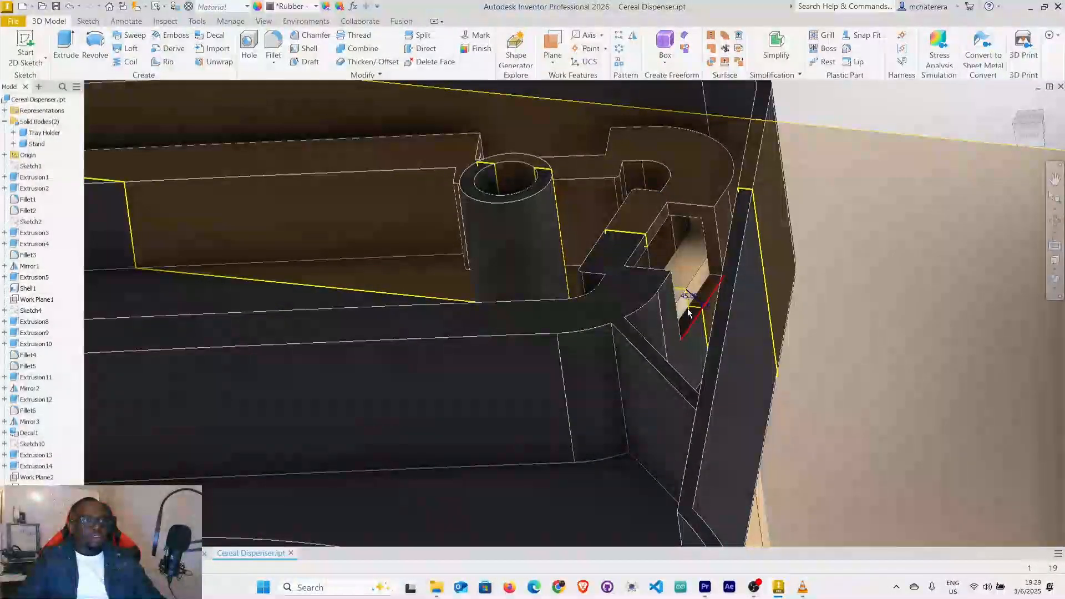
{"action": "scroll", "coordinate": [689, 297], "scroll_direction": "up", "scroll_amount": 3}
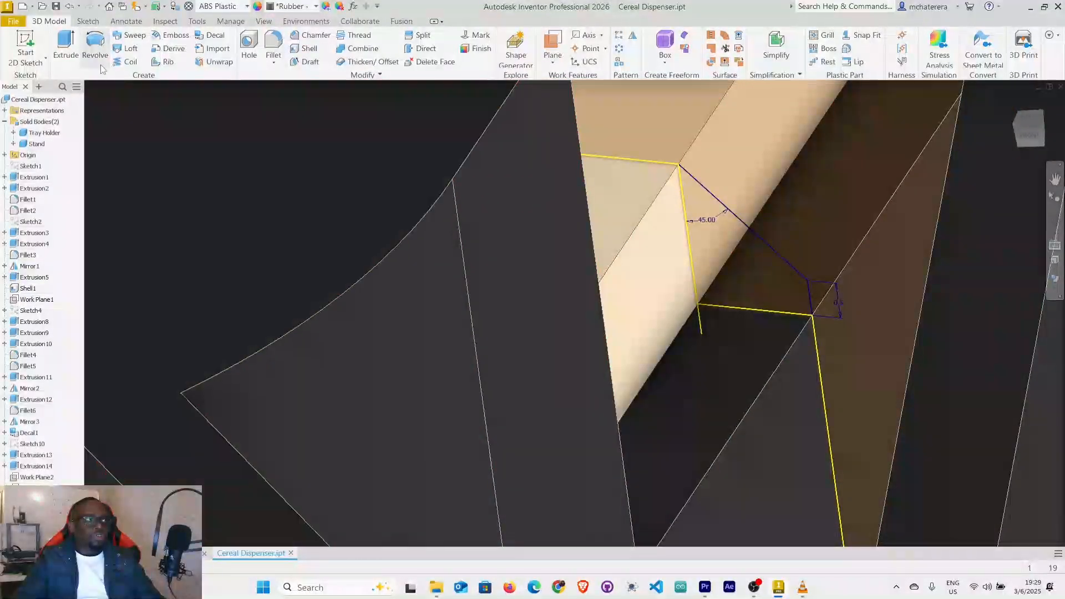
{"action": "key", "text": "e"}
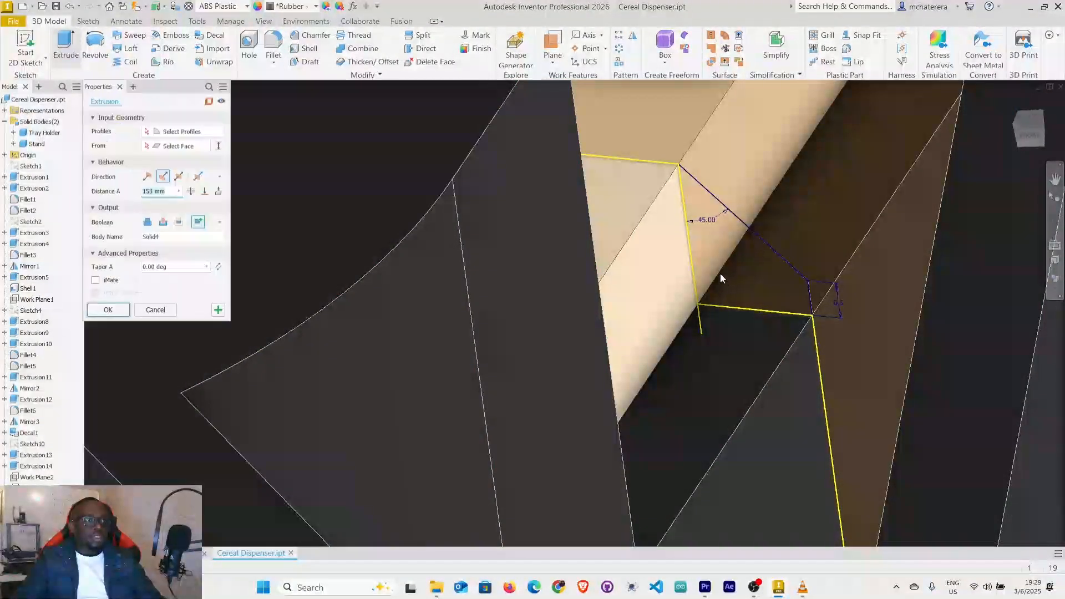
{"action": "left_click", "coordinate": [720, 242]}
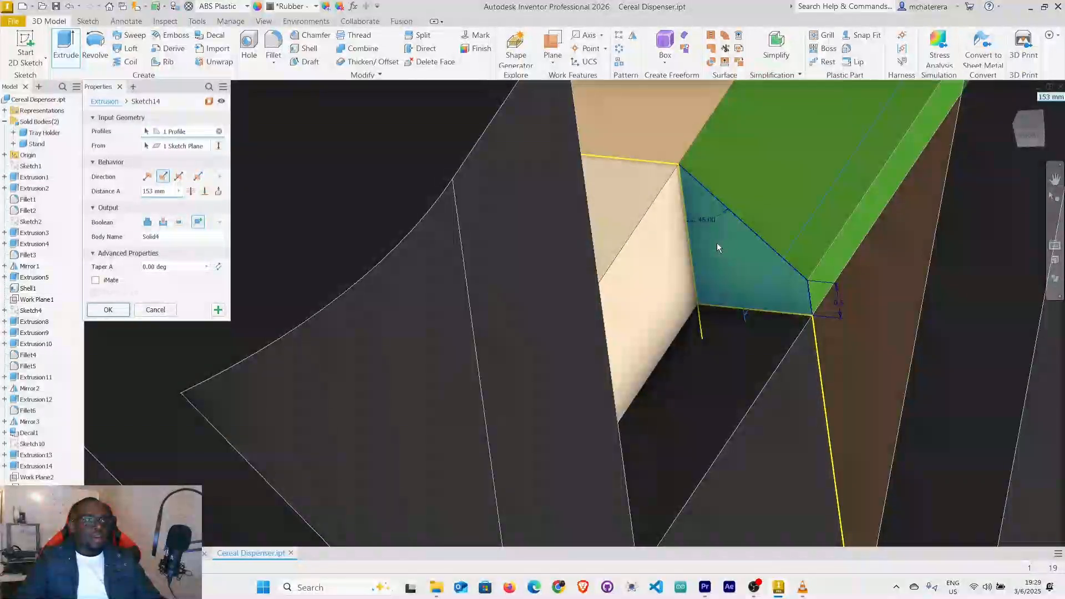
{"action": "left_click", "coordinate": [178, 178]}
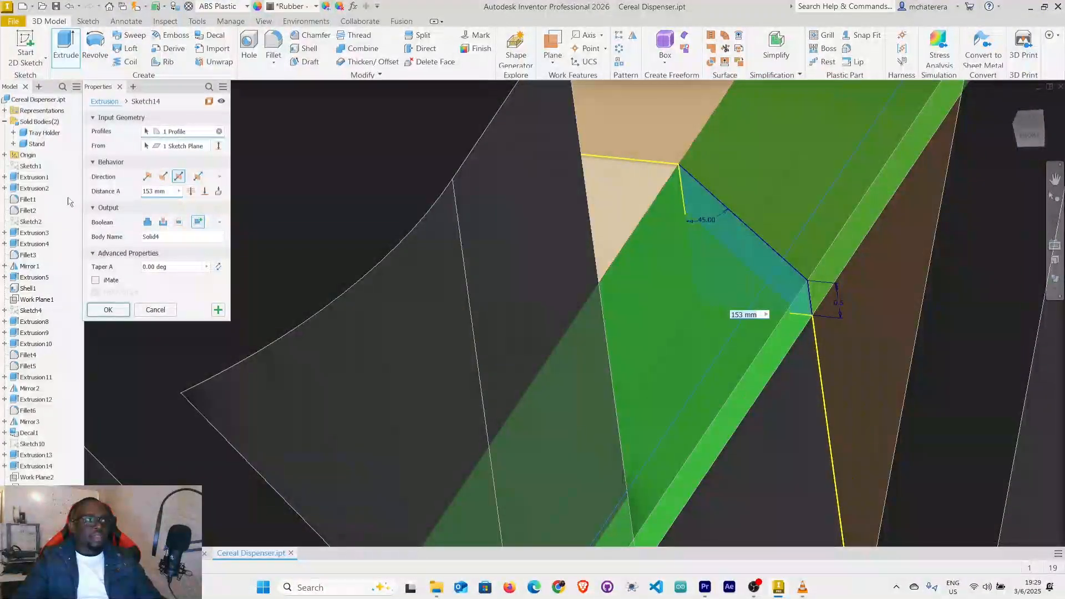
{"action": "left_click", "coordinate": [154, 191]}
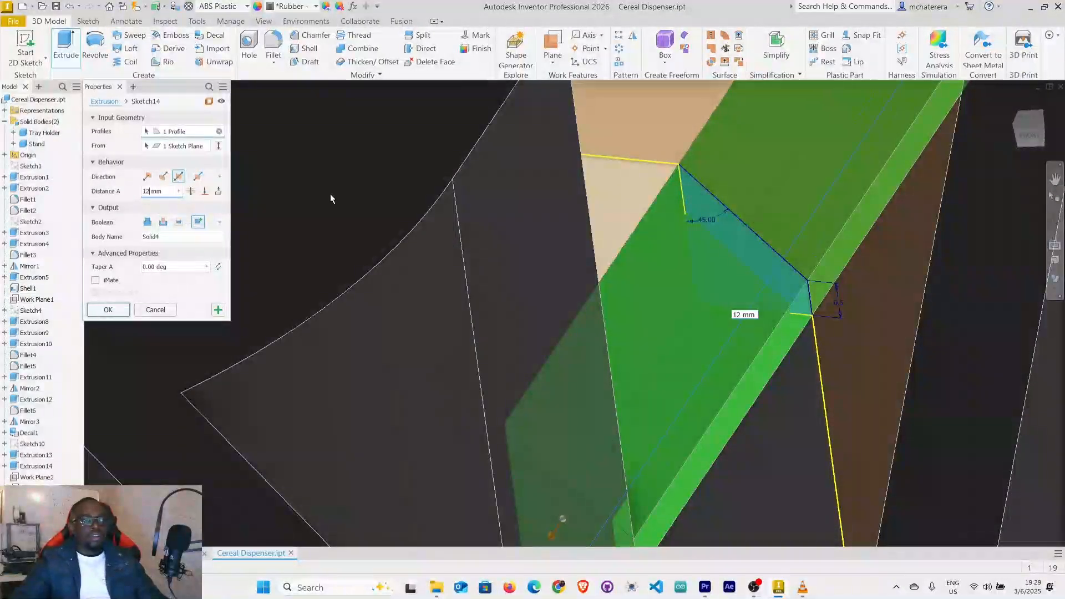
Examine how the ends of the extrusion preview fit between the slot's two end faces.
{"action": "scroll", "coordinate": [804, 444], "scroll_direction": "down", "scroll_amount": 5}
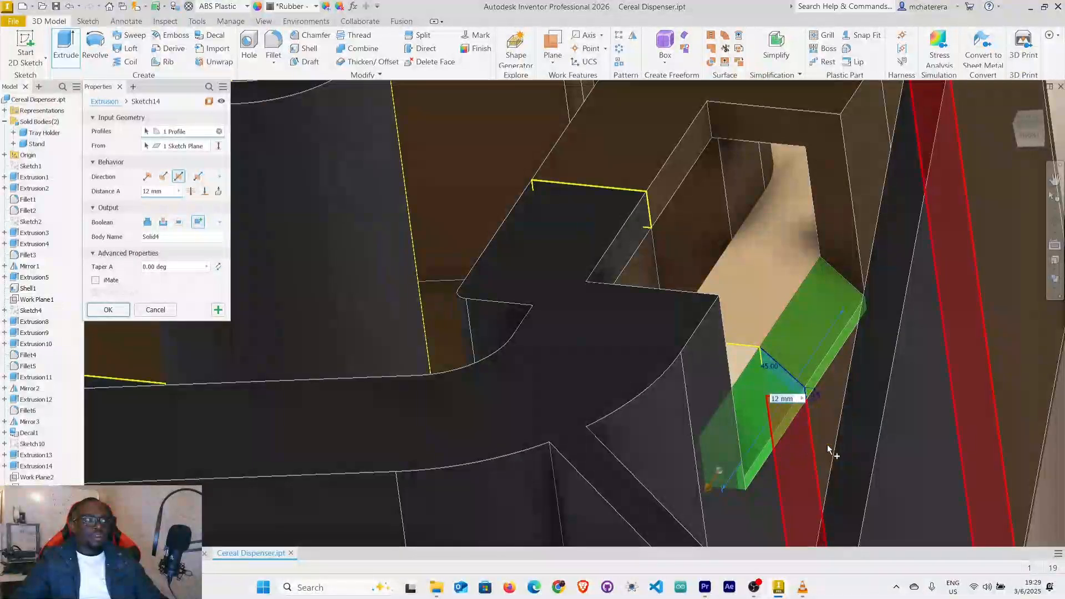
{"action": "mouse_move", "coordinate": [918, 442]}
{"action": "middle_mouse_down", "text": "shift"}
{"action": "mouse_move", "coordinate": [801, 432]}
{"action": "mouse_move", "coordinate": [828, 454]}
{"action": "middle_mouse_up", "text": "shift"}
{"action": "scroll", "coordinate": [808, 430], "scroll_direction": "down", "scroll_amount": 4}
{"action": "middle_click_drag", "start_coordinate": [702, 399], "coordinate": [665, 392]}
{"action": "middle_click_drag", "start_coordinate": [822, 403], "coordinate": [822, 435], "text": "shift"}
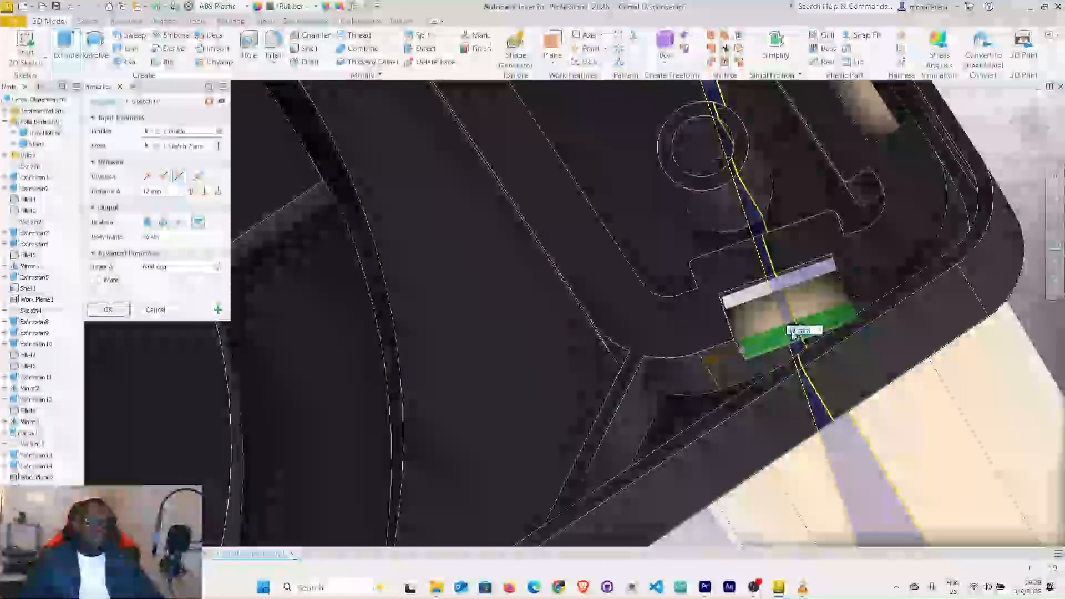
{"action": "scroll", "coordinate": [769, 350], "scroll_direction": "up", "scroll_amount": 3}
{"action": "scroll", "coordinate": [770, 350], "scroll_direction": "up", "scroll_amount": 3}
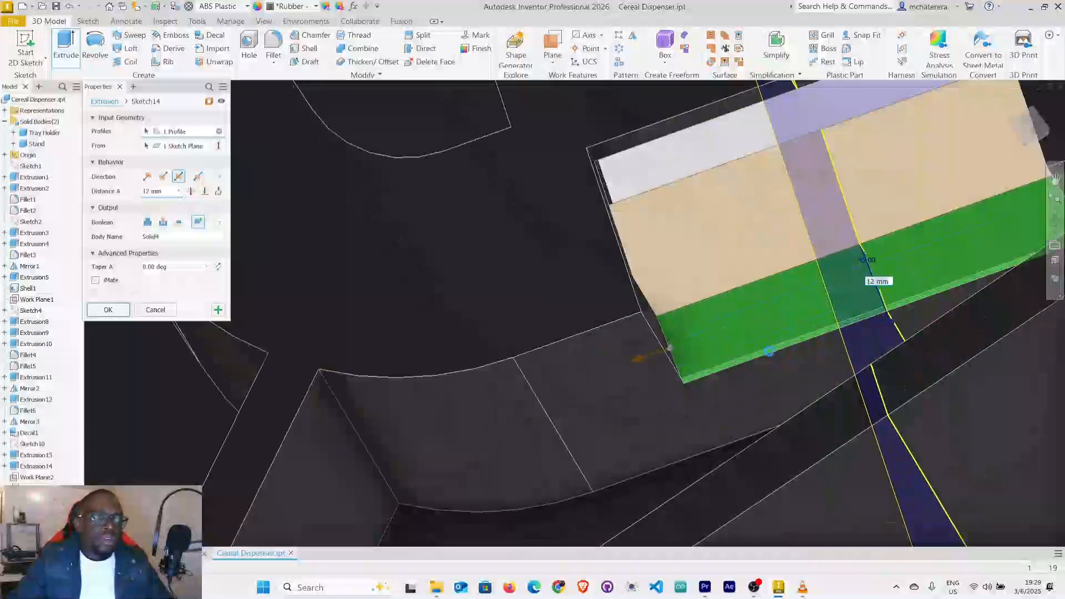
{"action": "scroll", "coordinate": [769, 350], "scroll_direction": "down", "scroll_amount": 3}
{"action": "middle_click_drag", "start_coordinate": [783, 352], "coordinate": [801, 355], "text": "shift"}
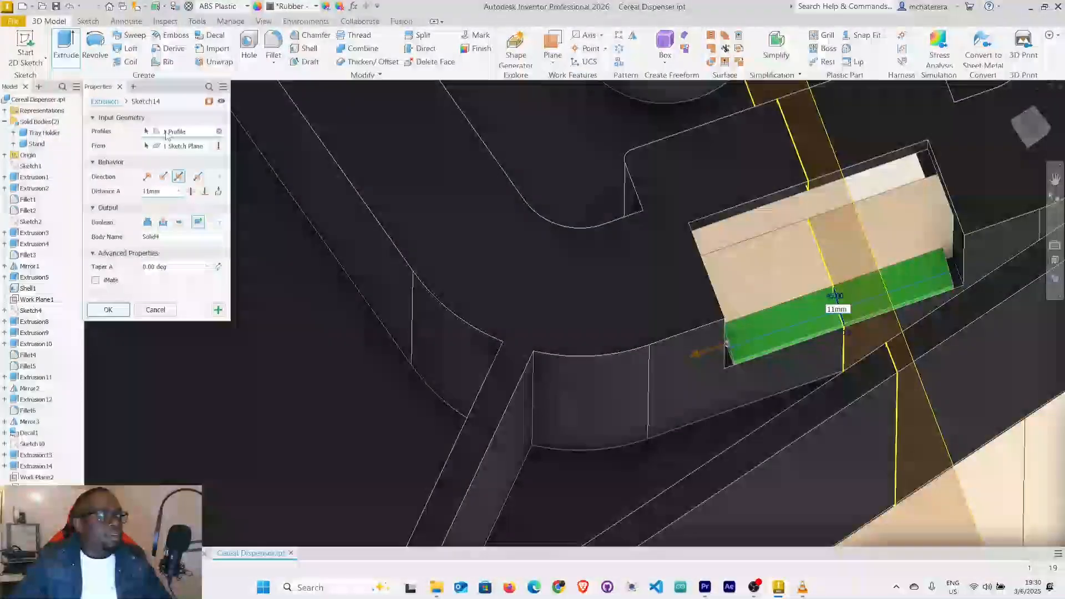
Set the symmetric extrusion distance to 11.5 mm and create the wedge as a new solid body.
{"action": "type", "text": ".5"}
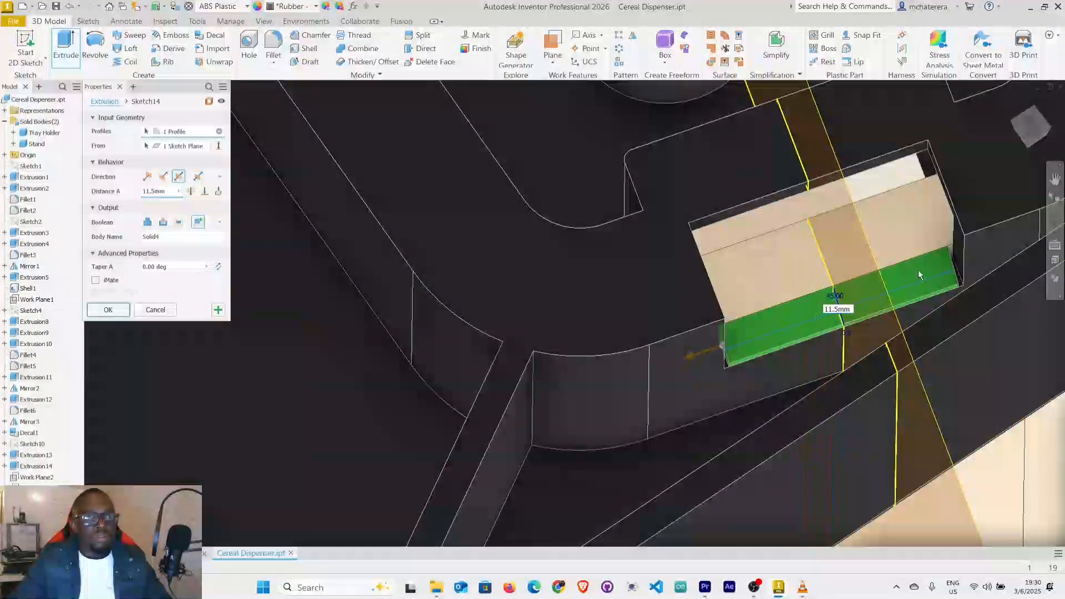
{"action": "scroll", "coordinate": [942, 270], "scroll_direction": "up", "scroll_amount": 3}
{"action": "scroll", "coordinate": [942, 265], "scroll_direction": "up", "scroll_amount": 3}
{"action": "scroll", "coordinate": [943, 265], "scroll_direction": "down", "scroll_amount": 3}
{"action": "scroll", "coordinate": [970, 332], "scroll_direction": "down", "scroll_amount": 3}
{"action": "middle_click_drag", "start_coordinate": [970, 331], "coordinate": [980, 321], "text": "shift"}
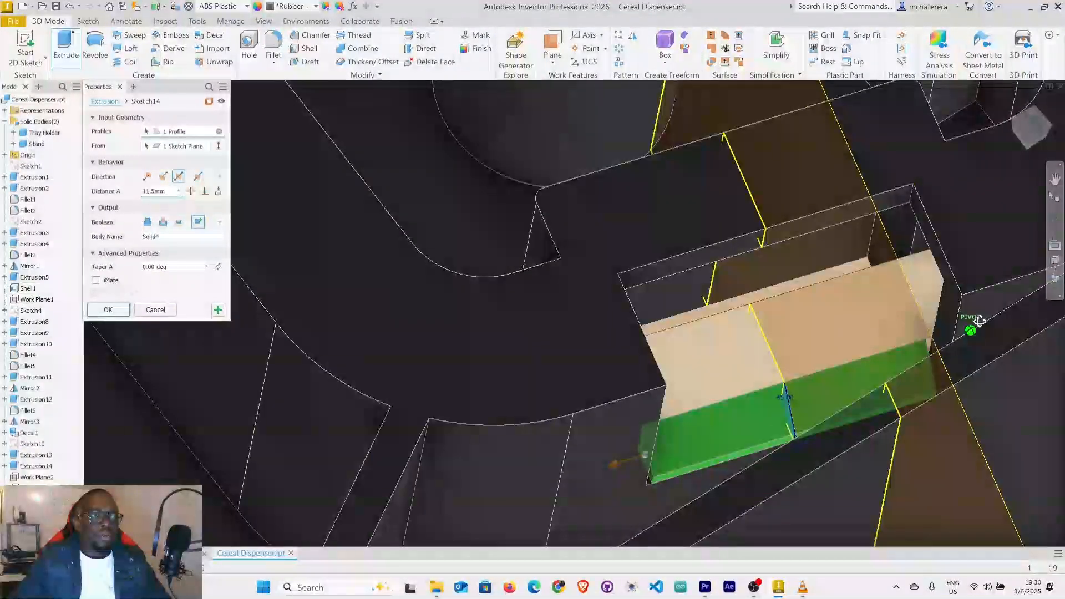
{"action": "left_click", "coordinate": [125, 312]}
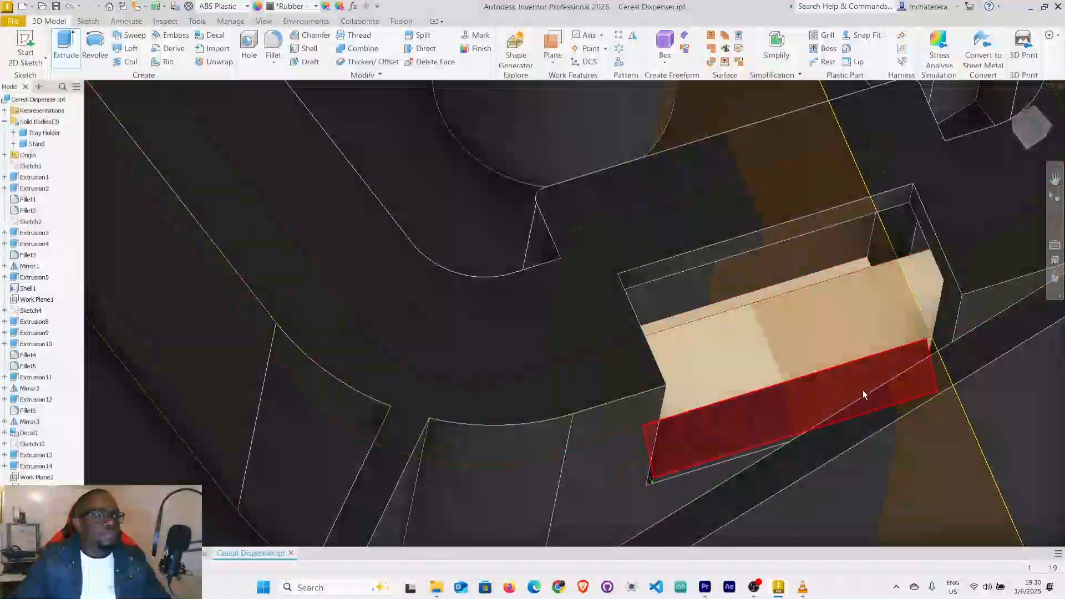
{"action": "mouse_move", "coordinate": [870, 411]}
{"action": "middle_mouse_down", "text": "shift"}
{"action": "mouse_move", "coordinate": [856, 405]}
{"action": "mouse_move", "coordinate": [863, 395]}
{"action": "mouse_move", "coordinate": [856, 423]}
{"action": "middle_mouse_up", "text": "shift"}
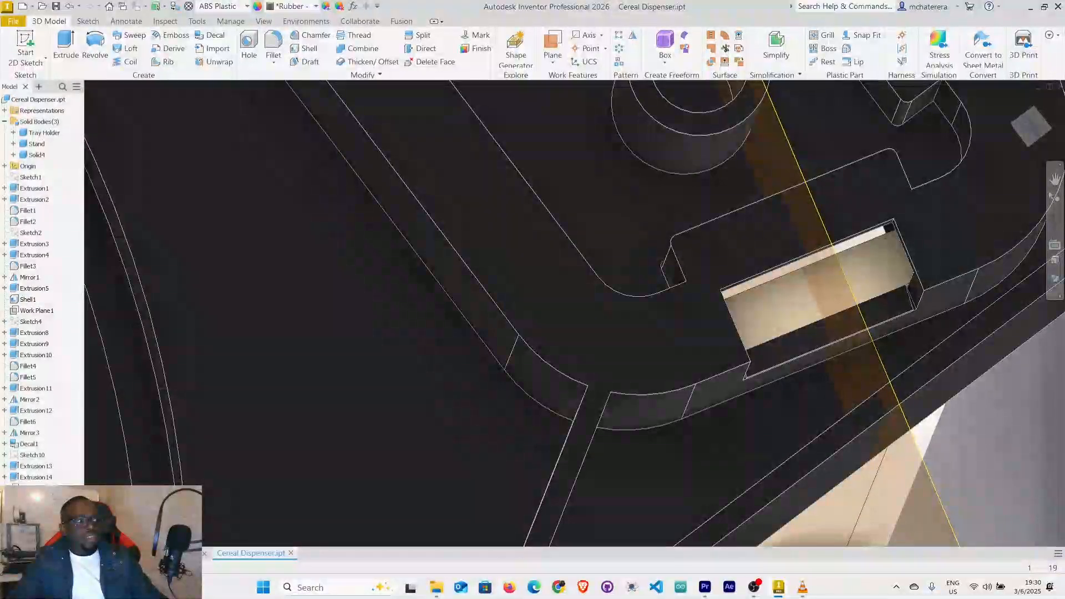
{"action": "right_click", "coordinate": [33, 344]}
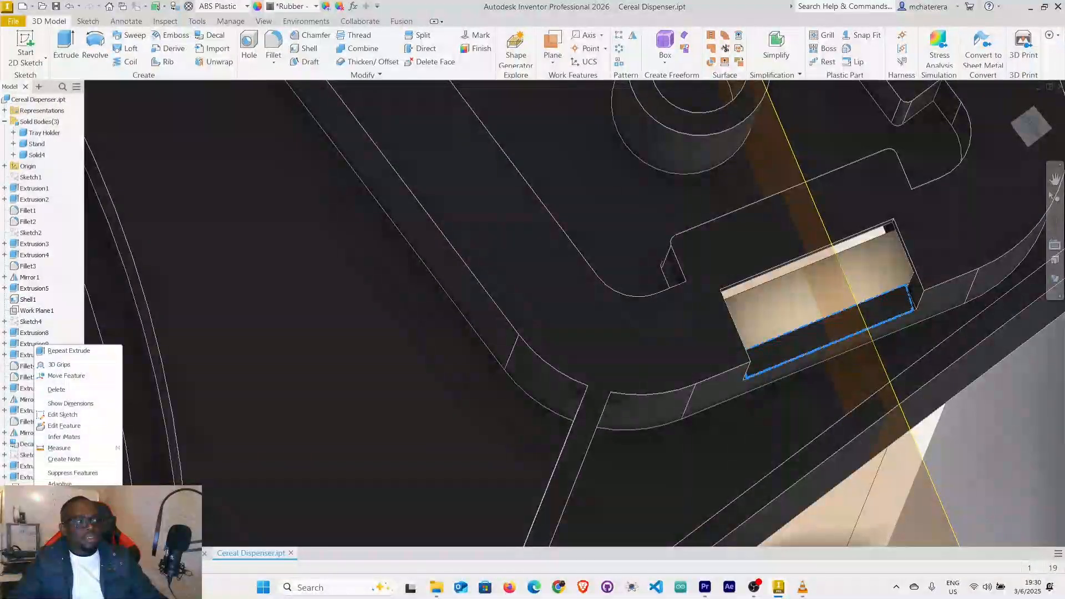
{"action": "left_click", "coordinate": [59, 428]}
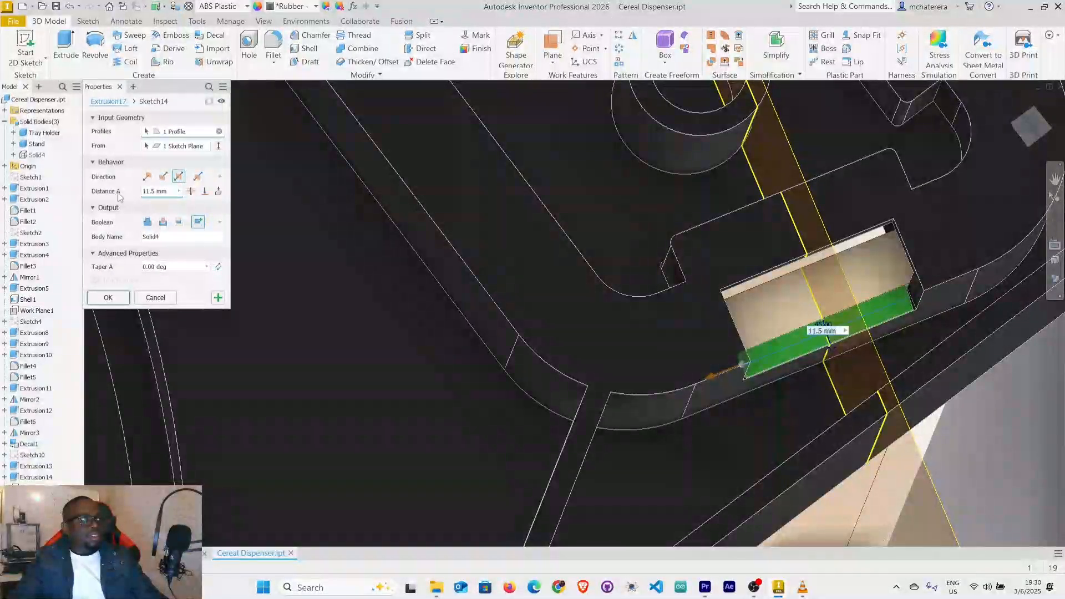
{"action": "left_click", "coordinate": [147, 222]}
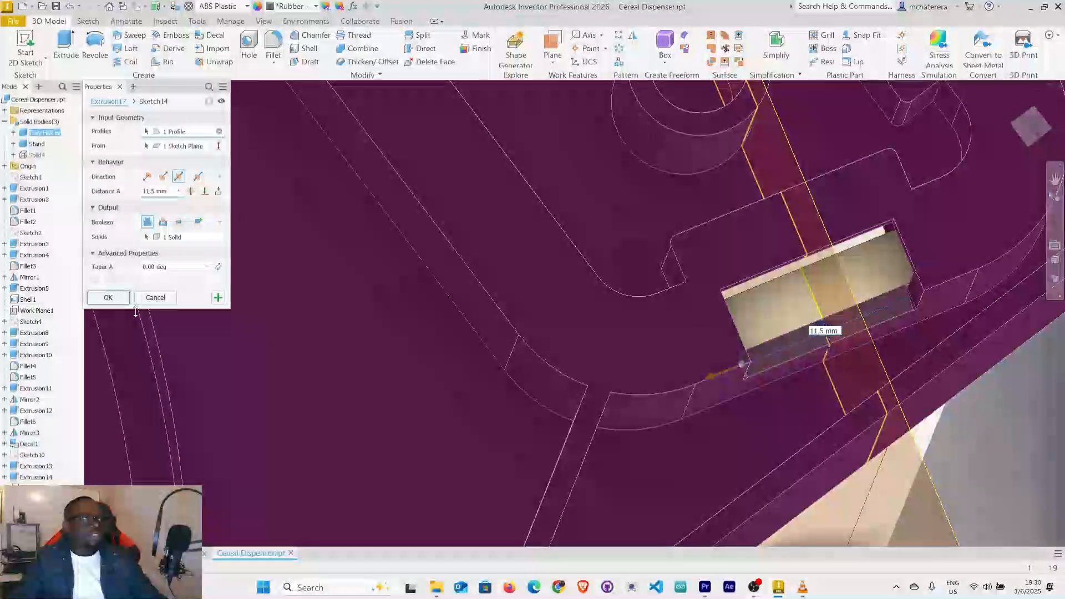
{"action": "left_click", "coordinate": [155, 300]}
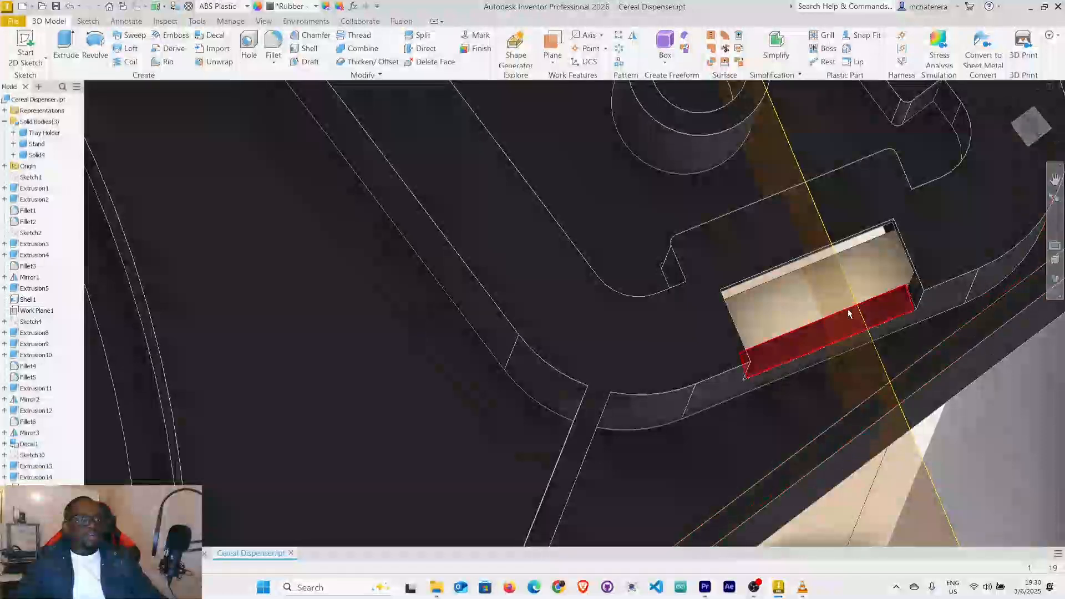
Give the new wedge body the Smooth - Off-White appearance.
{"action": "scroll", "coordinate": [901, 294], "scroll_direction": "down", "scroll_amount": 6}
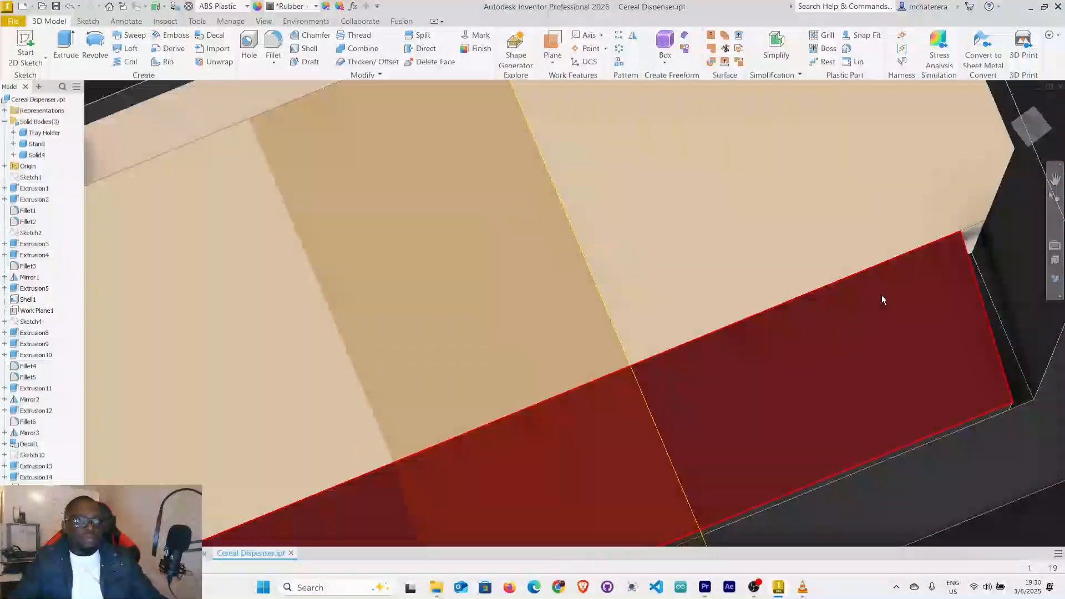
{"action": "scroll", "coordinate": [881, 296], "scroll_direction": "up", "scroll_amount": 5}
{"action": "mouse_move", "coordinate": [873, 310]}
{"action": "middle_mouse_down", "text": "shift"}
{"action": "mouse_move", "coordinate": [844, 295]}
{"action": "mouse_move", "coordinate": [851, 309]}
{"action": "middle_mouse_up", "text": "shift"}
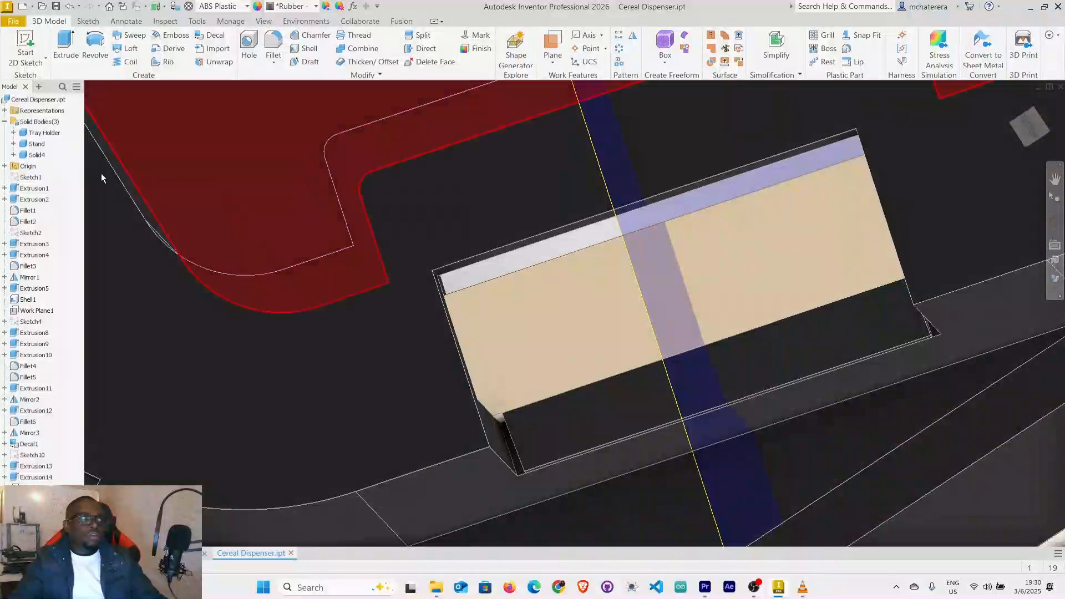
{"action": "left_click", "coordinate": [37, 155]}
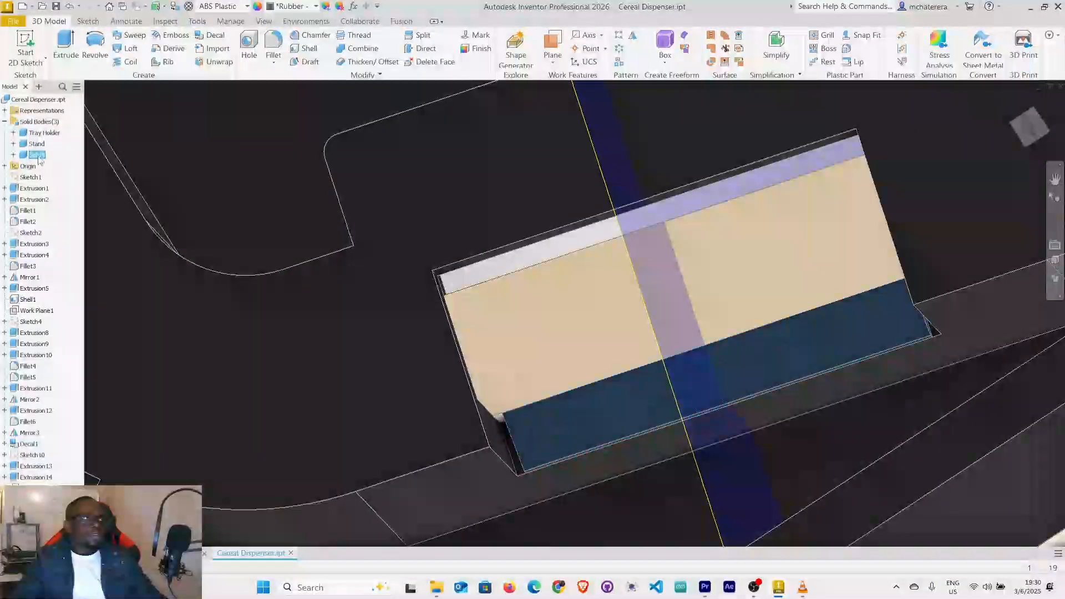
{"action": "left_click", "coordinate": [302, 6]}
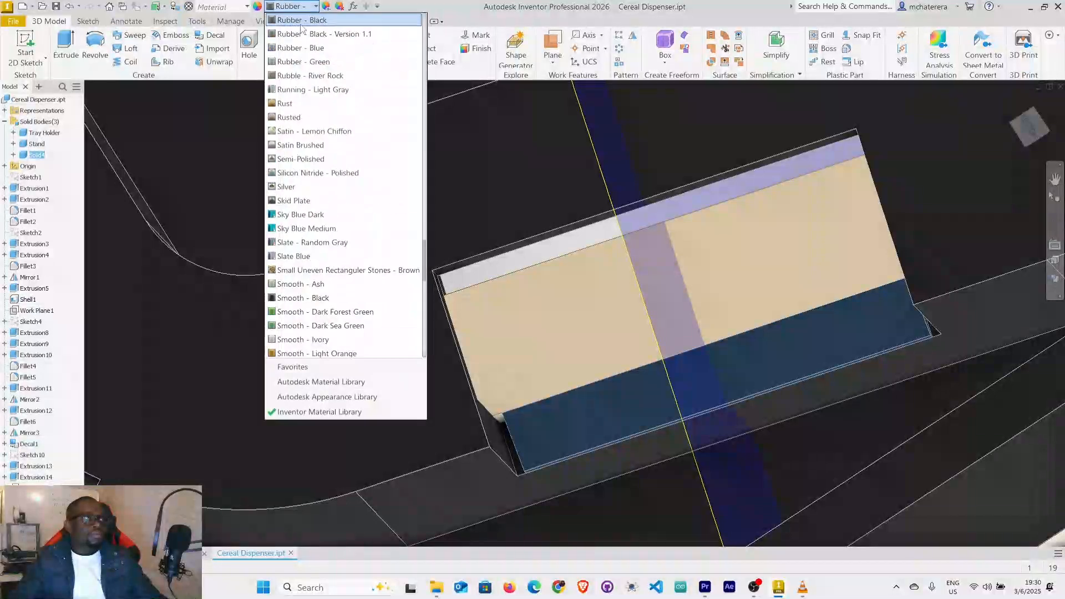
{"action": "scroll", "coordinate": [325, 161], "scroll_direction": "down", "scroll_amount": 2}
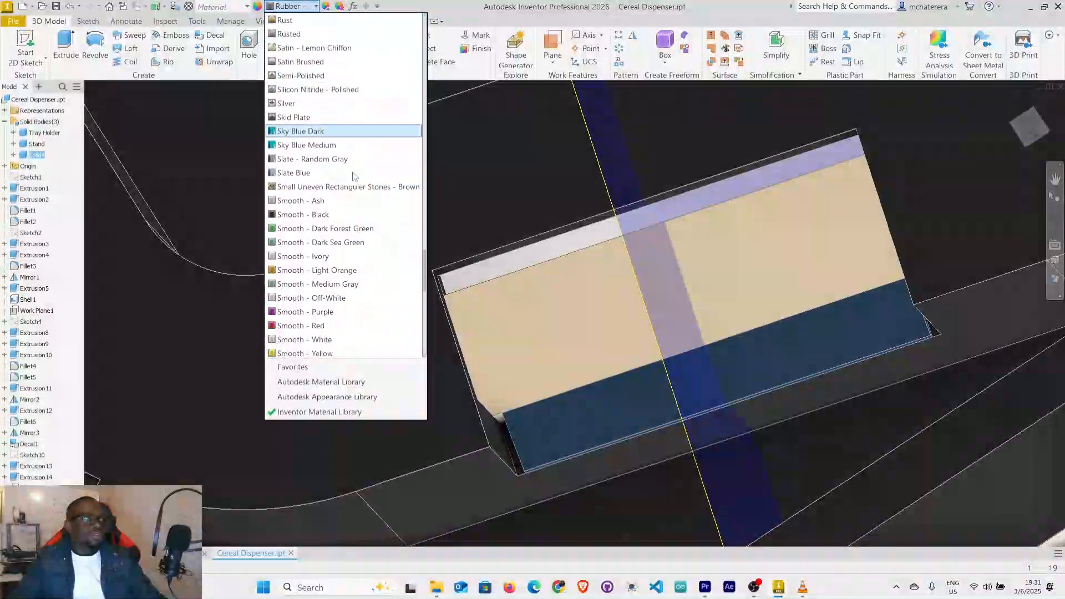
{"action": "left_click", "coordinate": [313, 299]}
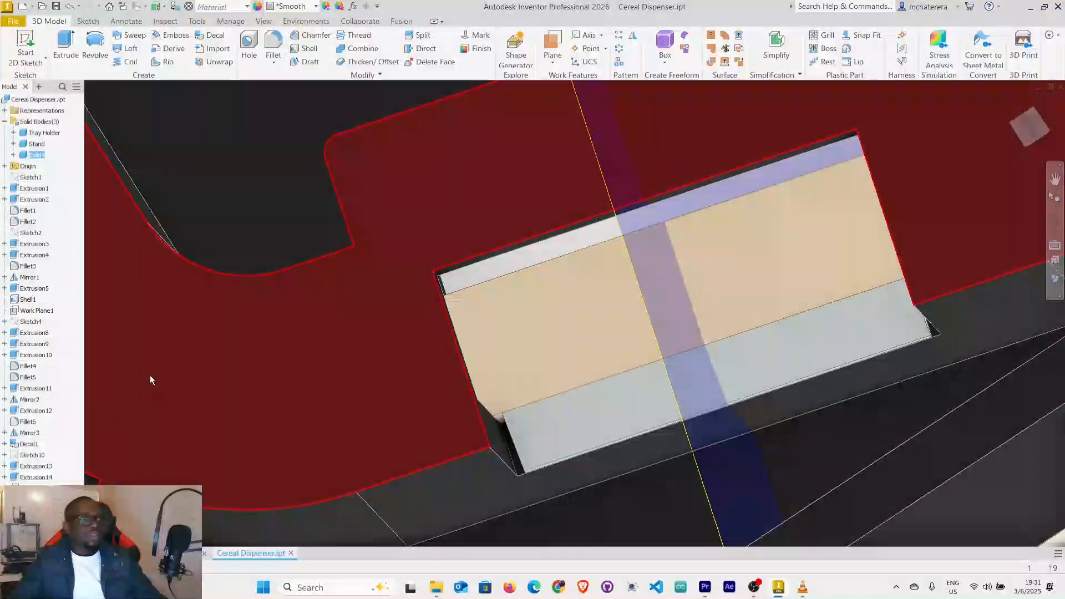
Combine the wedge body into the Stand body with a join operation, using the Stand as the base body.
{"action": "left_click", "coordinate": [36, 145]}
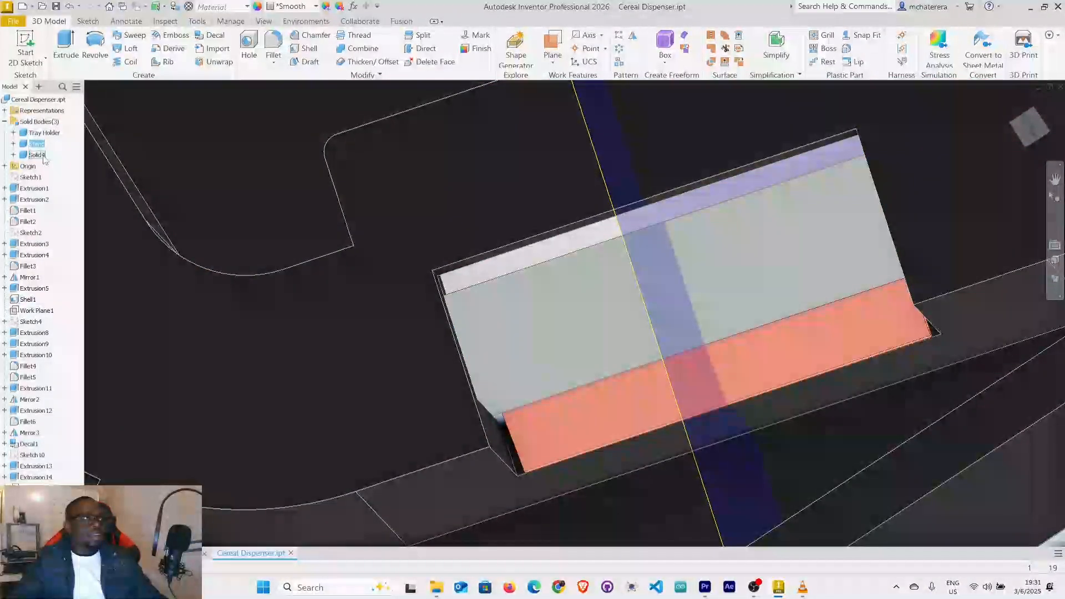
{"action": "left_click", "coordinate": [363, 49]}
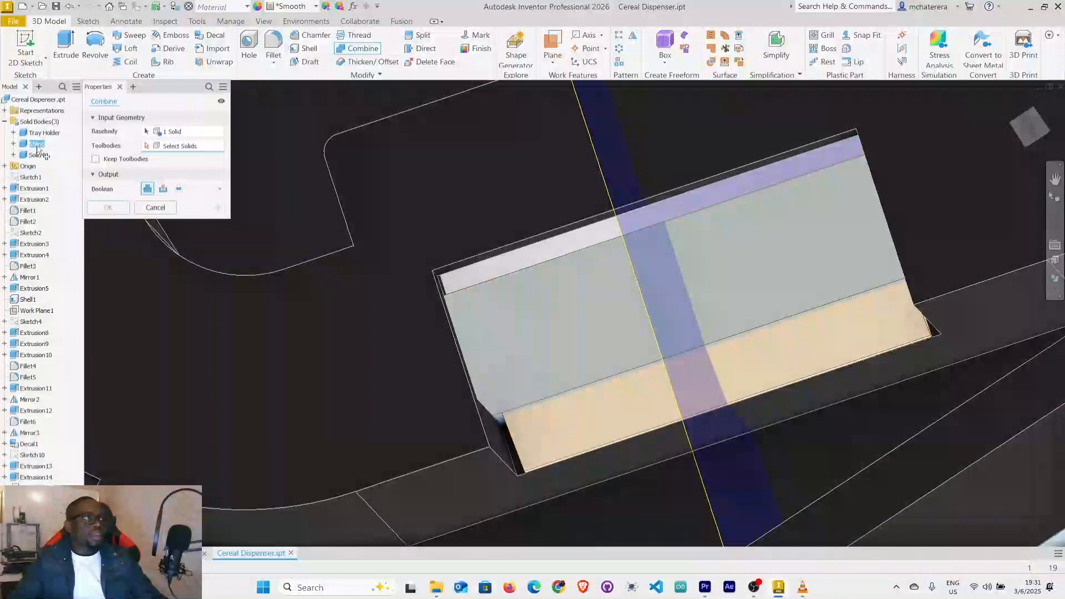
{"action": "left_click", "coordinate": [37, 155]}
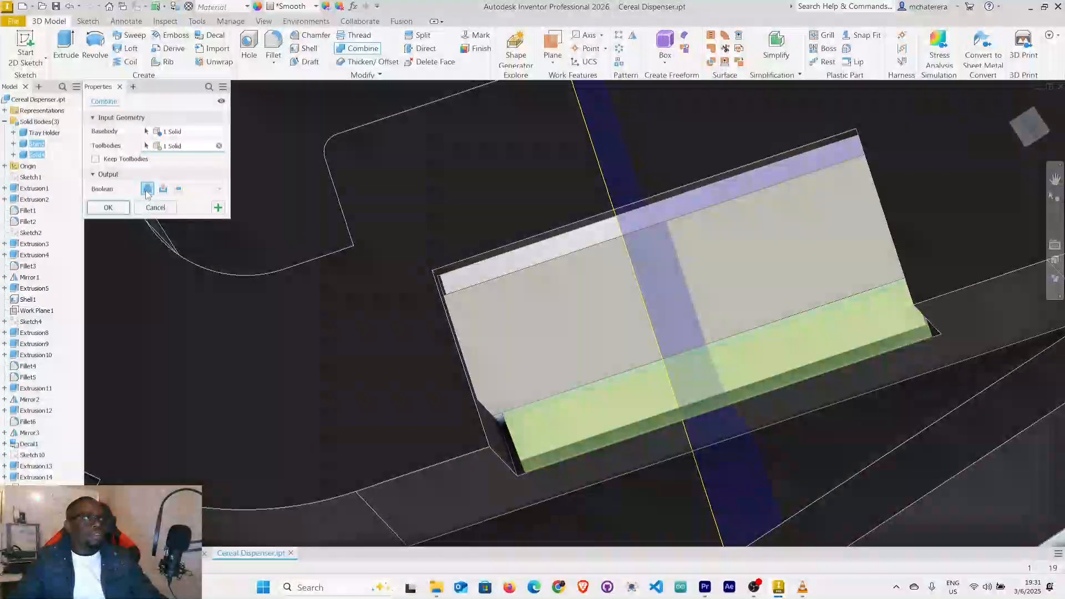
{"action": "left_click", "coordinate": [121, 208]}
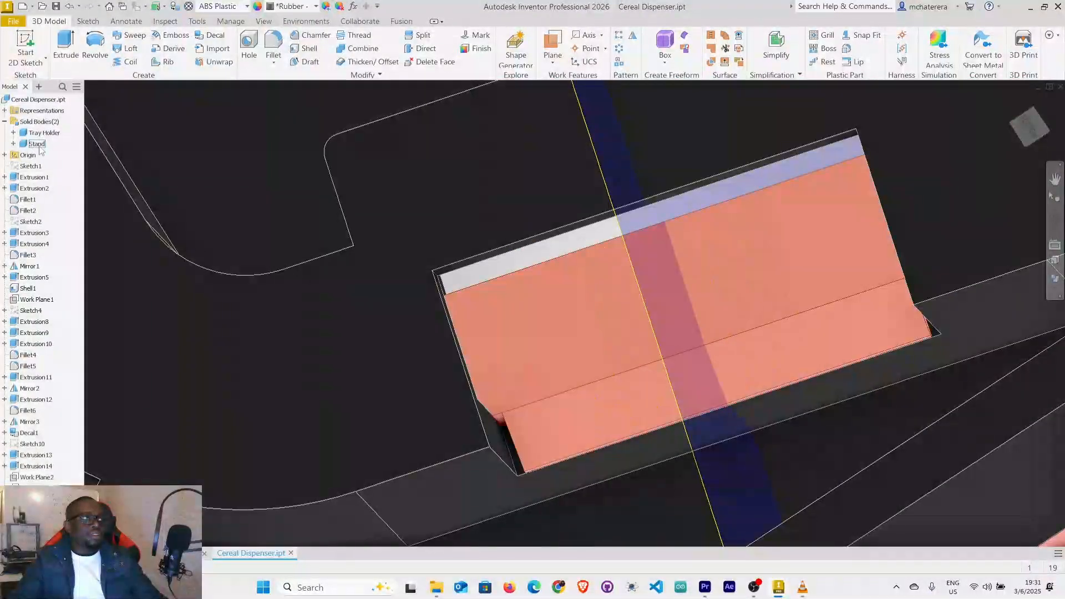
Hide the Tray Holder body so that only the Stand and its joined wedge are displayed.
{"action": "mouse_move", "coordinate": [911, 406]}
{"action": "middle_mouse_down", "text": "shift"}
{"action": "mouse_move", "coordinate": [923, 366]}
{"action": "mouse_move", "coordinate": [916, 390]}
{"action": "middle_mouse_up", "text": "shift"}
{"action": "scroll", "coordinate": [783, 313], "scroll_direction": "down", "scroll_amount": 2}
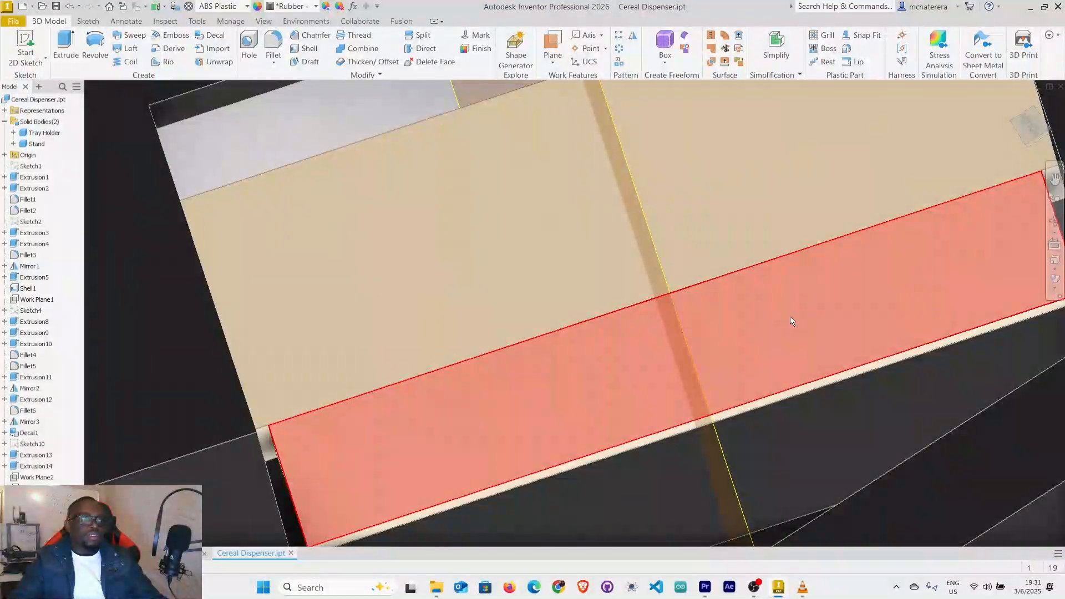
{"action": "scroll", "coordinate": [788, 316], "scroll_direction": "up", "scroll_amount": 5}
{"action": "mouse_move", "coordinate": [784, 326]}
{"action": "middle_mouse_down", "text": "shift"}
{"action": "mouse_move", "coordinate": [798, 332]}
{"action": "mouse_move", "coordinate": [794, 314]}
{"action": "mouse_move", "coordinate": [801, 354]}
{"action": "mouse_move", "coordinate": [799, 331]}
{"action": "mouse_move", "coordinate": [777, 333]}
{"action": "middle_mouse_up", "text": "shift"}
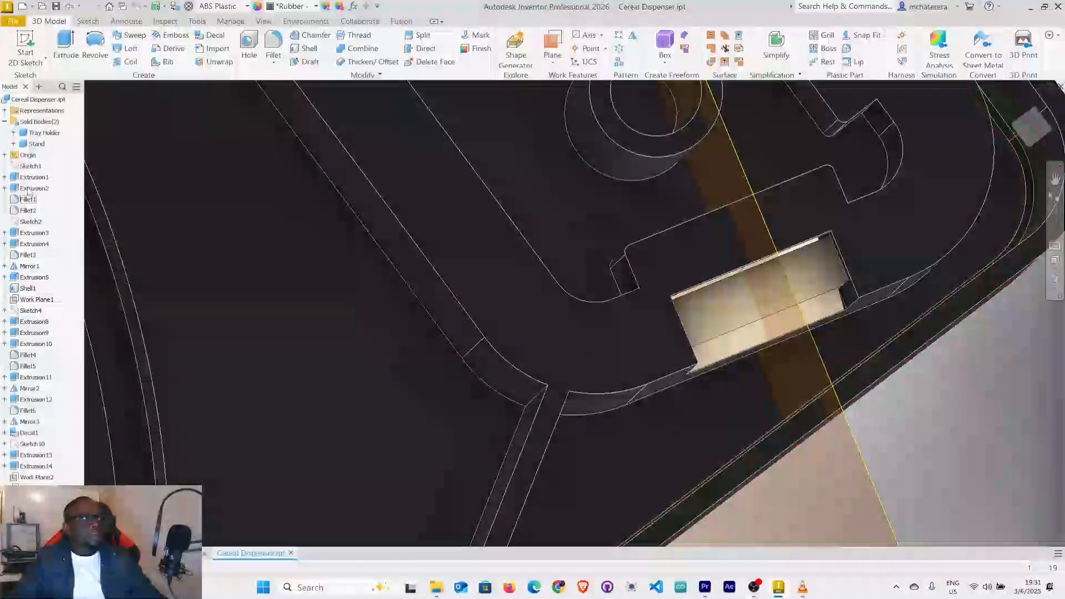
{"action": "left_click", "coordinate": [44, 134]}
{"action": "right_click", "coordinate": [45, 135]}
{"action": "left_click", "coordinate": [65, 199]}
Examine the stand's wedge, and in the Cereal Dispenser assembly examine the relief slots flanking the snap tab on the reference Holder Stand.
{"action": "middle_click_drag", "start_coordinate": [770, 392], "coordinate": [730, 332], "text": "shift"}
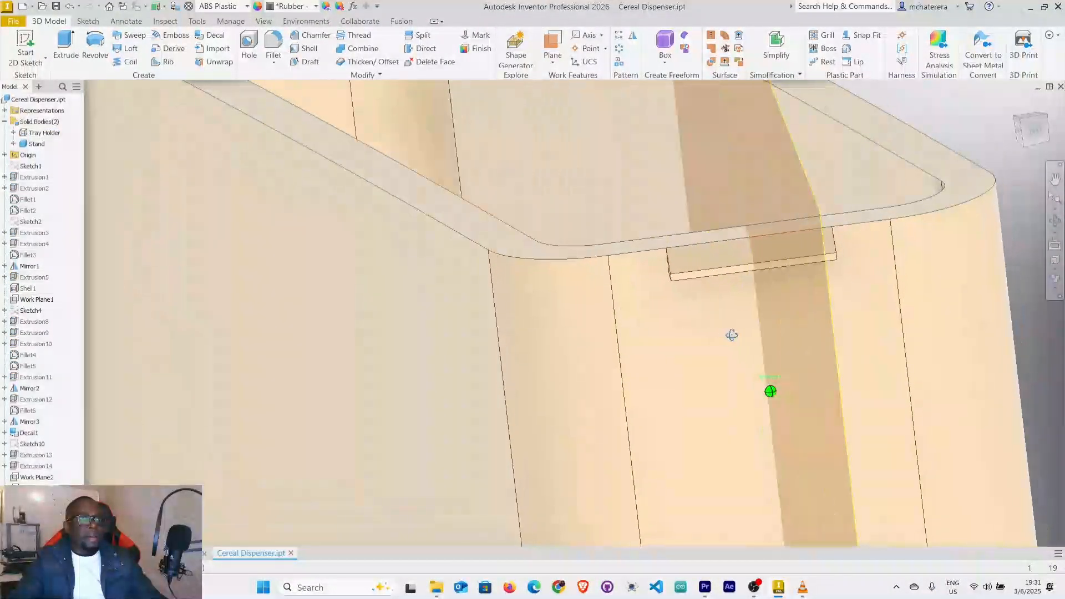
{"action": "scroll", "coordinate": [710, 294], "scroll_direction": "up", "scroll_amount": 3}
{"action": "mouse_move", "coordinate": [702, 300]}
{"action": "middle_mouse_down", "text": "shift"}
{"action": "mouse_move", "coordinate": [835, 289]}
{"action": "mouse_move", "coordinate": [748, 293]}
{"action": "mouse_move", "coordinate": [720, 308]}
{"action": "mouse_move", "coordinate": [761, 313]}
{"action": "mouse_move", "coordinate": [701, 298]}
{"action": "middle_mouse_up", "text": "shift"}
{"action": "scroll", "coordinate": [719, 311], "scroll_direction": "down", "scroll_amount": 2}
{"action": "scroll", "coordinate": [681, 287], "scroll_direction": "up", "scroll_amount": 2}
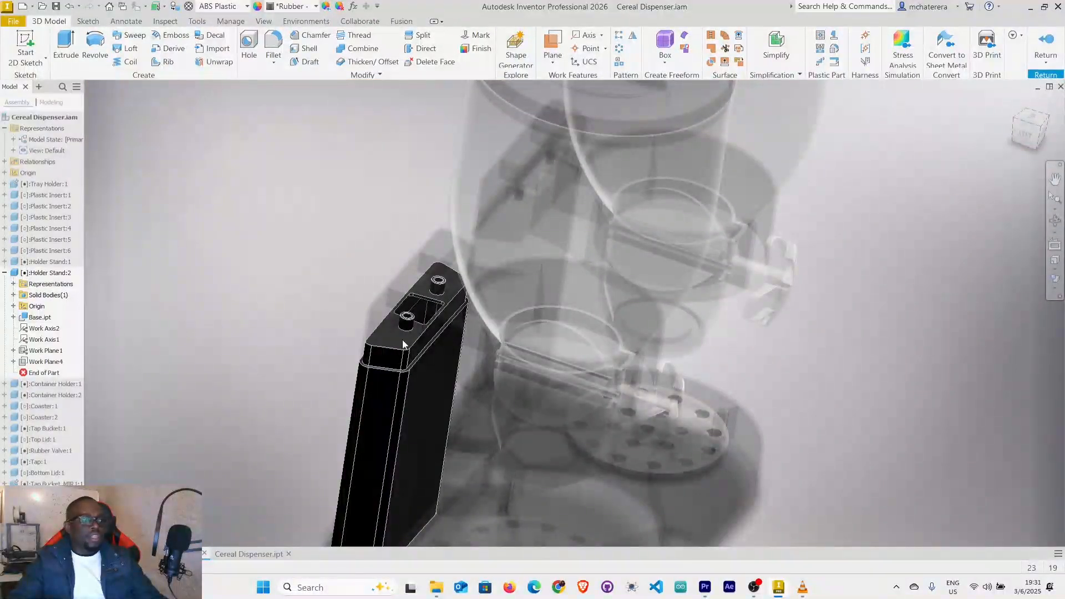
{"action": "middle_click_drag", "start_coordinate": [407, 371], "coordinate": [418, 152]}
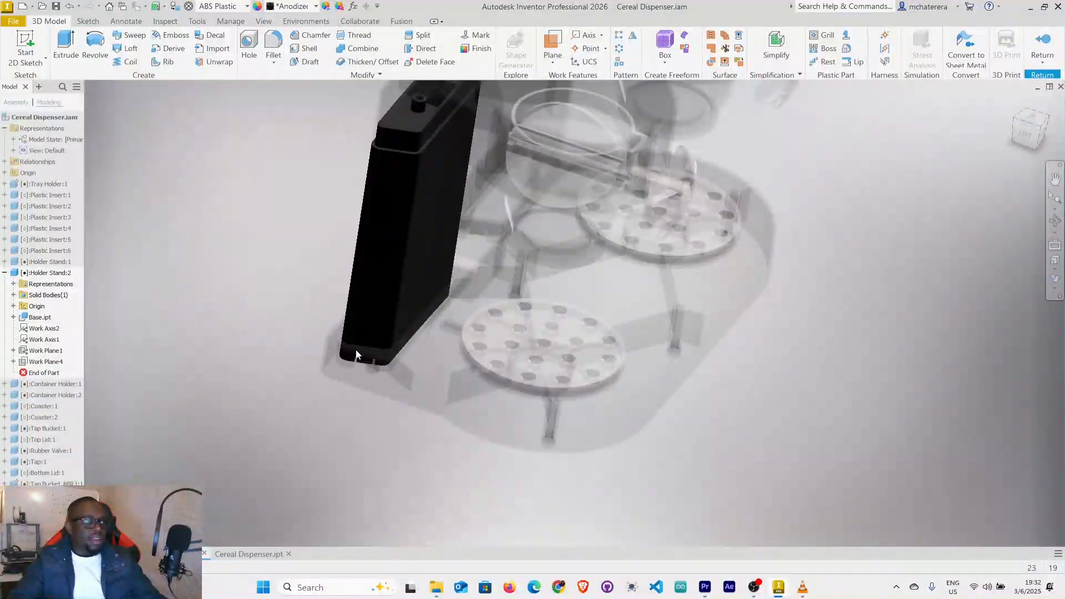
{"action": "scroll", "coordinate": [356, 355], "scroll_direction": "down", "scroll_amount": 4}
{"action": "scroll", "coordinate": [367, 406], "scroll_direction": "down", "scroll_amount": 5}
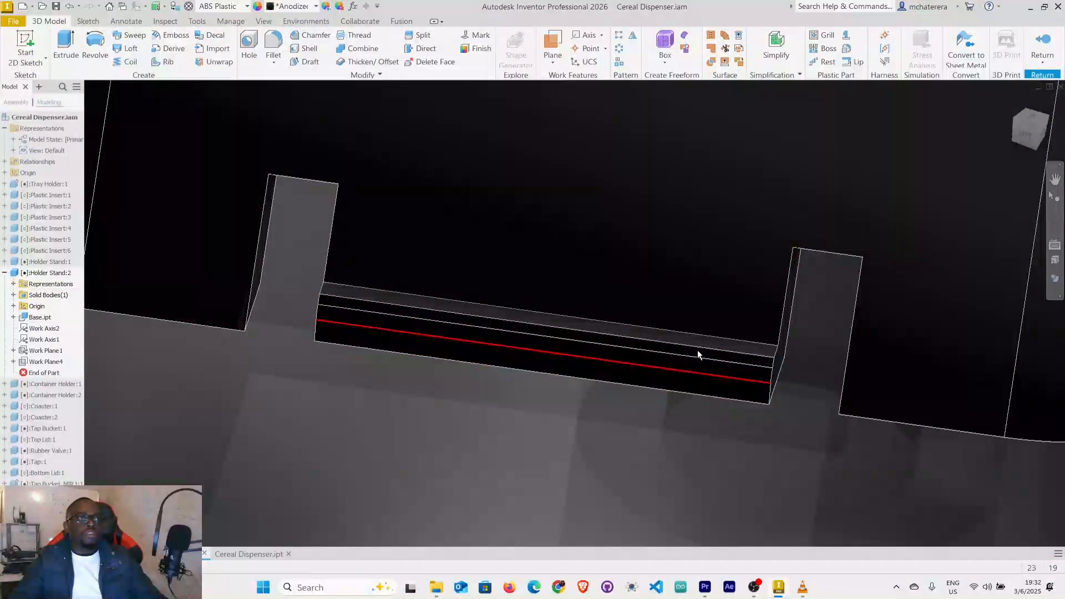
{"action": "scroll", "coordinate": [673, 366], "scroll_direction": "up", "scroll_amount": 5}
{"action": "middle_click_drag", "start_coordinate": [672, 367], "coordinate": [716, 369], "text": "shift"}
{"action": "scroll", "coordinate": [557, 369], "scroll_direction": "down", "scroll_amount": 3}
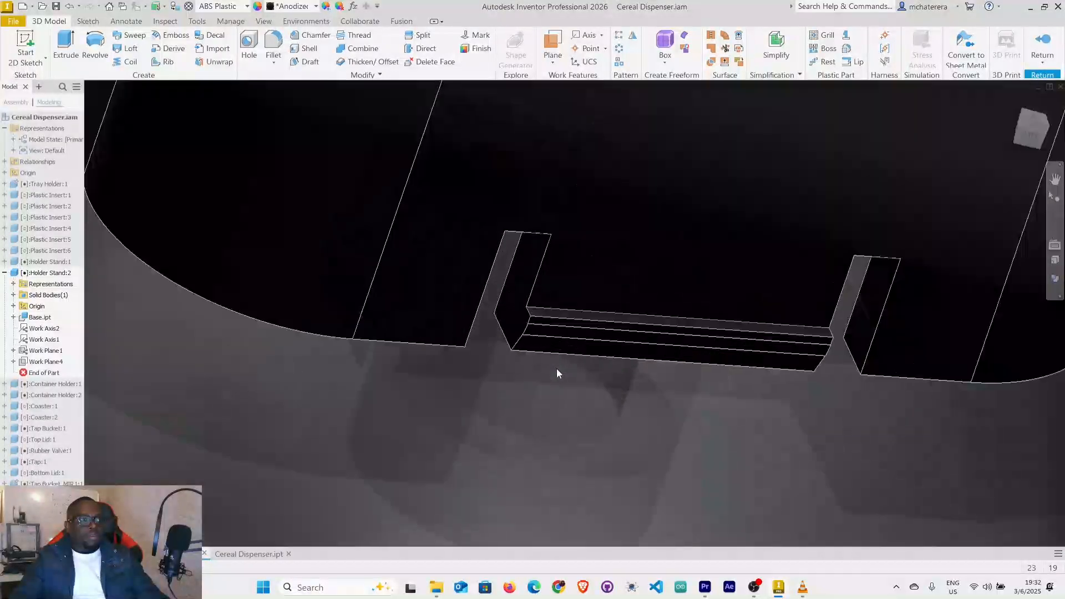
{"action": "scroll", "coordinate": [557, 367], "scroll_direction": "up", "scroll_amount": 1}
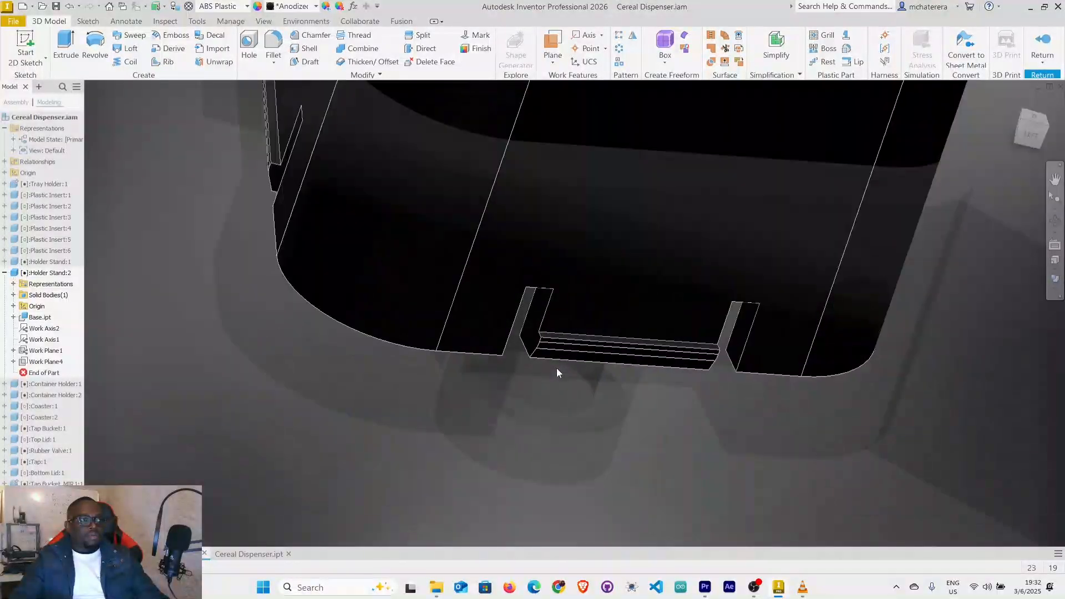
Return to the Cereal Dispenser part and hide the work plane running through the wedge.
{"action": "left_click", "coordinate": [251, 554]}
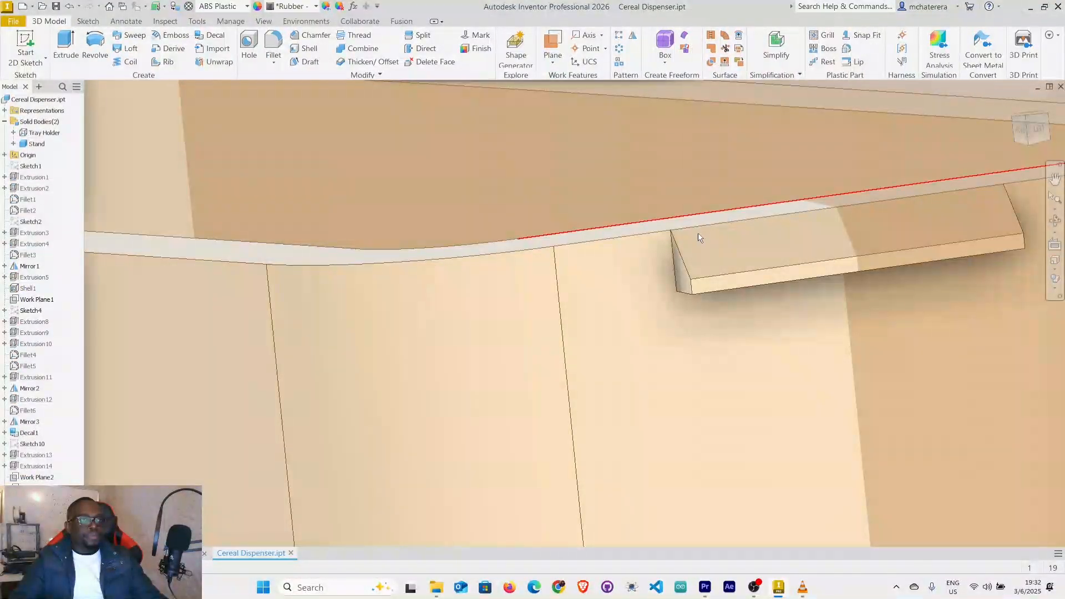
{"action": "scroll", "coordinate": [705, 264], "scroll_direction": "up", "scroll_amount": 3}
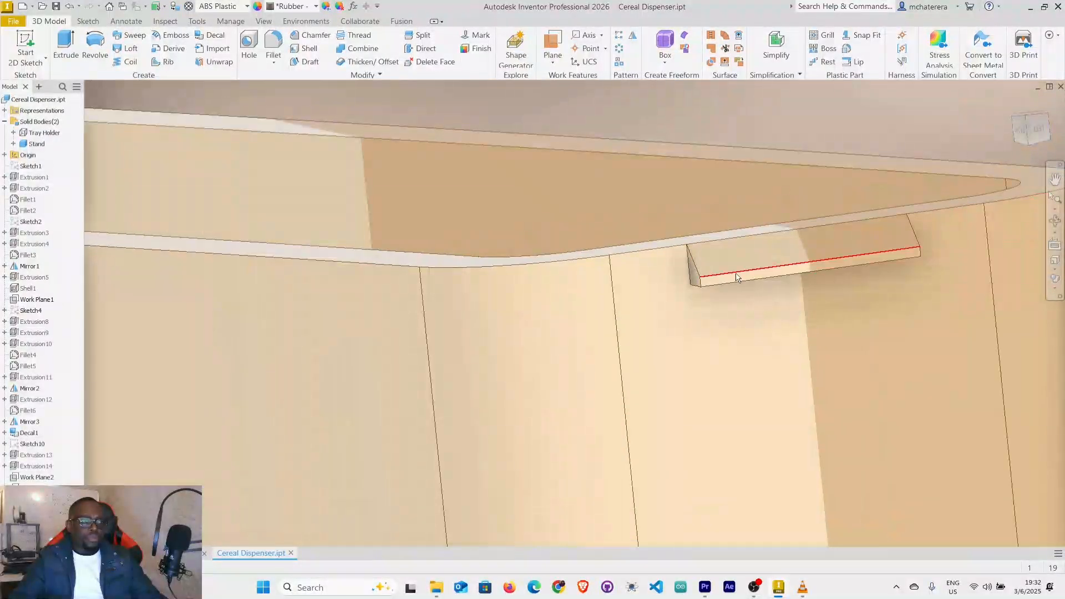
{"action": "scroll", "coordinate": [738, 279], "scroll_direction": "up", "scroll_amount": 3}
{"action": "middle_click_drag", "start_coordinate": [793, 285], "coordinate": [762, 281], "text": "shift"}
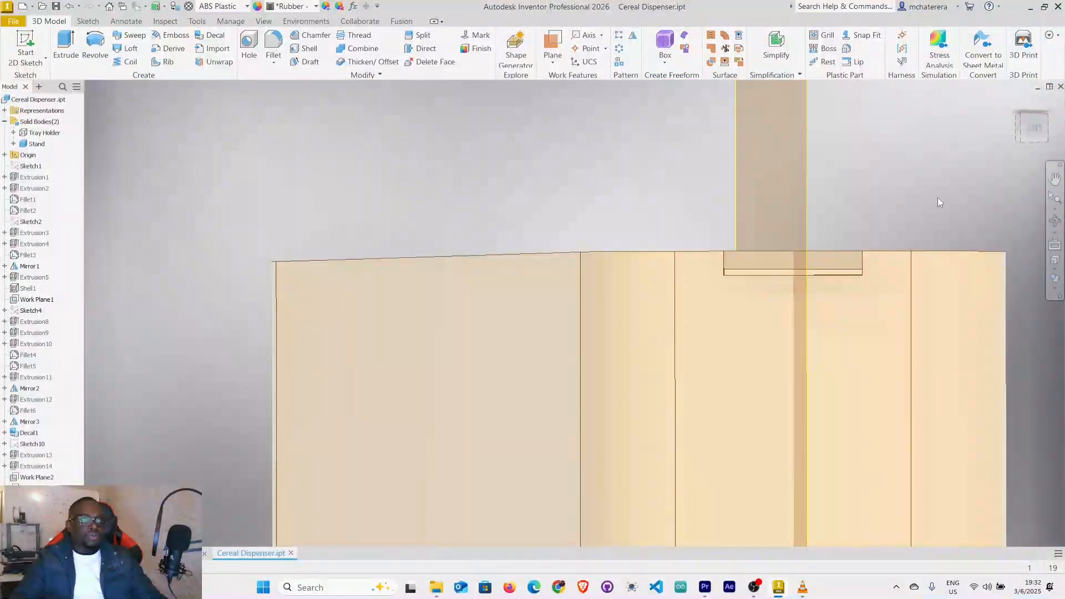
{"action": "right_click", "coordinate": [805, 231]}
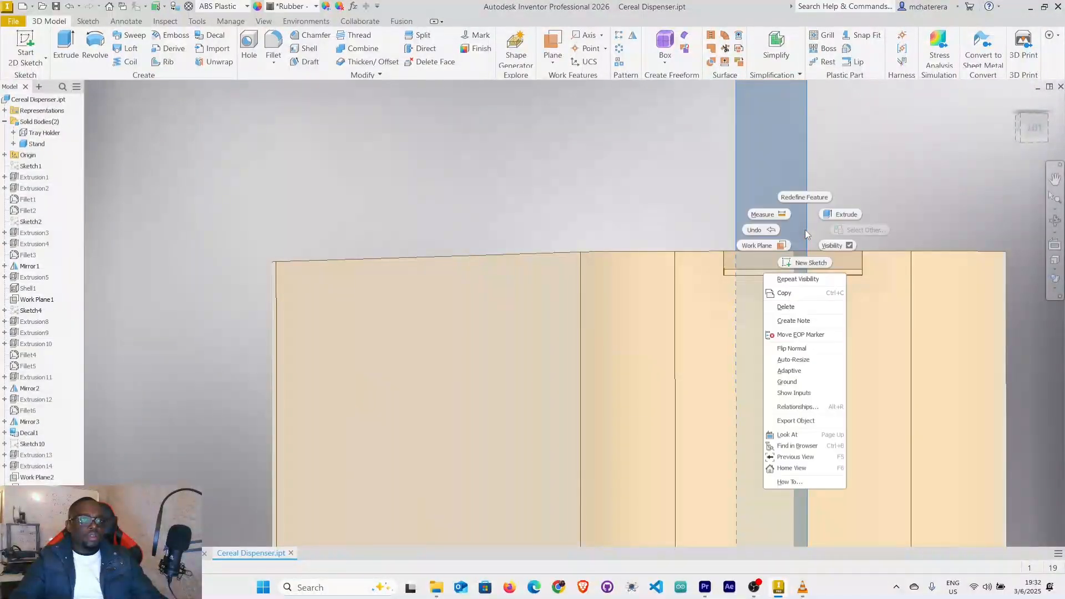
{"action": "left_click", "coordinate": [831, 245]}
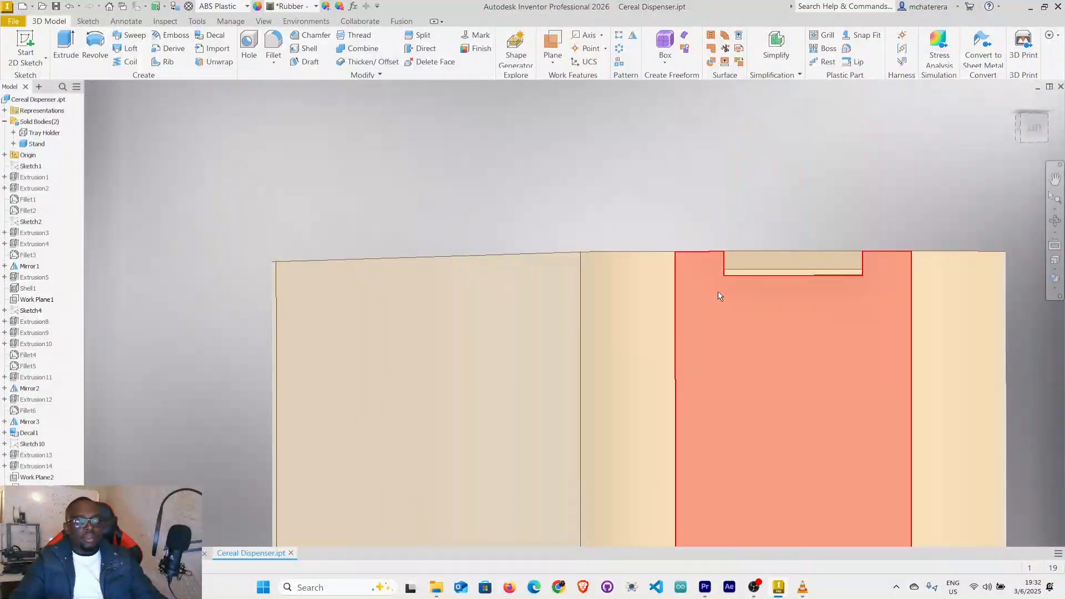
Start a new sketch on the stand's flat outer face that carries the wedge.
{"action": "scroll", "coordinate": [741, 276], "scroll_direction": "up", "scroll_amount": 5}
{"action": "scroll", "coordinate": [741, 286], "scroll_direction": "down", "scroll_amount": 4}
{"action": "middle_click_drag", "start_coordinate": [753, 321], "coordinate": [783, 322], "text": "shift"}
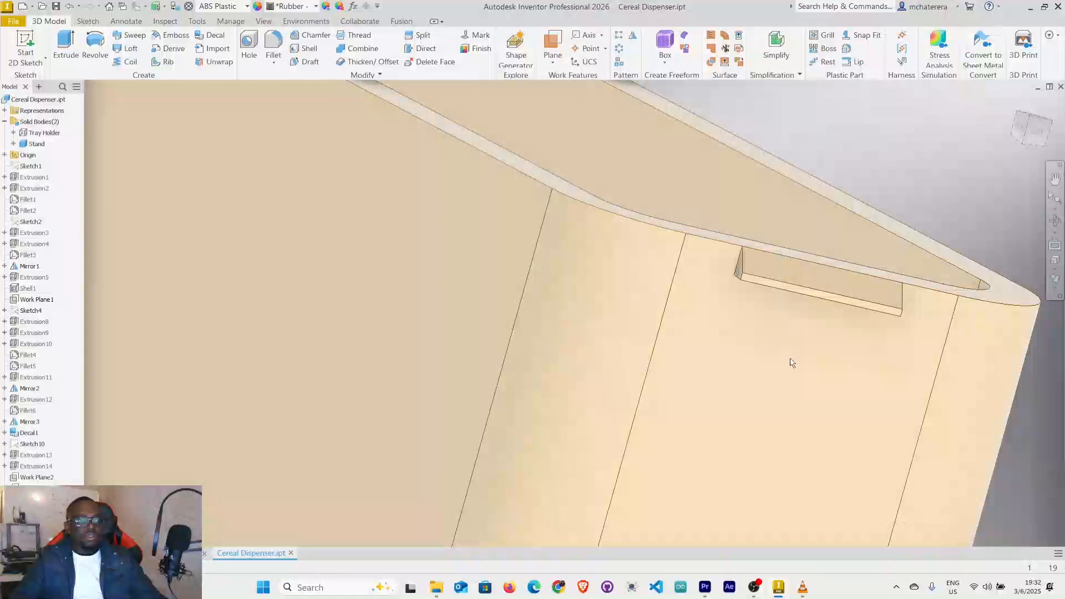
{"action": "right_click", "coordinate": [791, 359]}
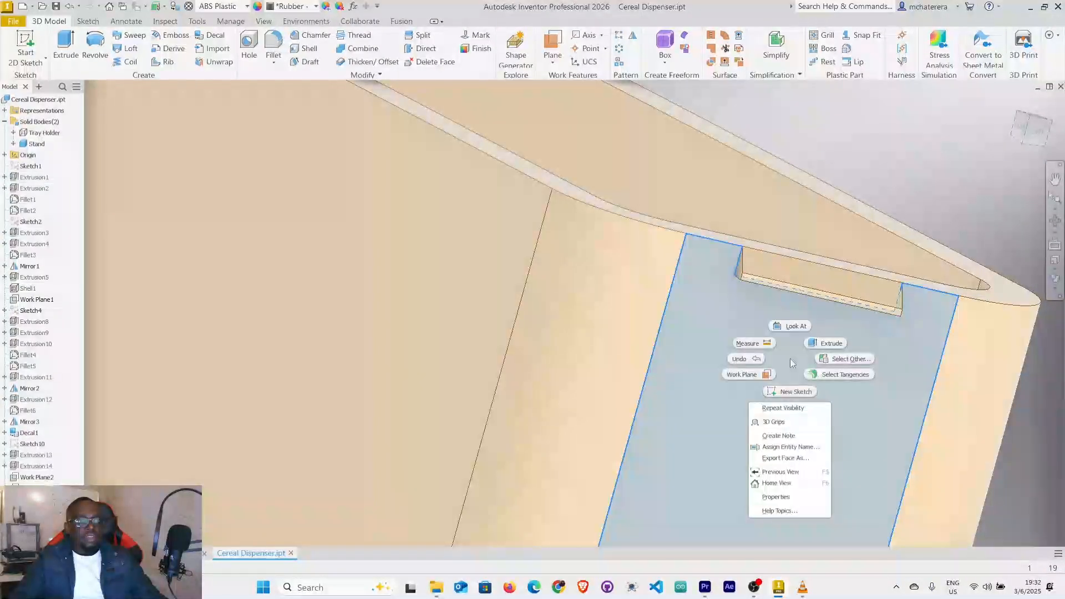
{"action": "left_click", "coordinate": [799, 395]}
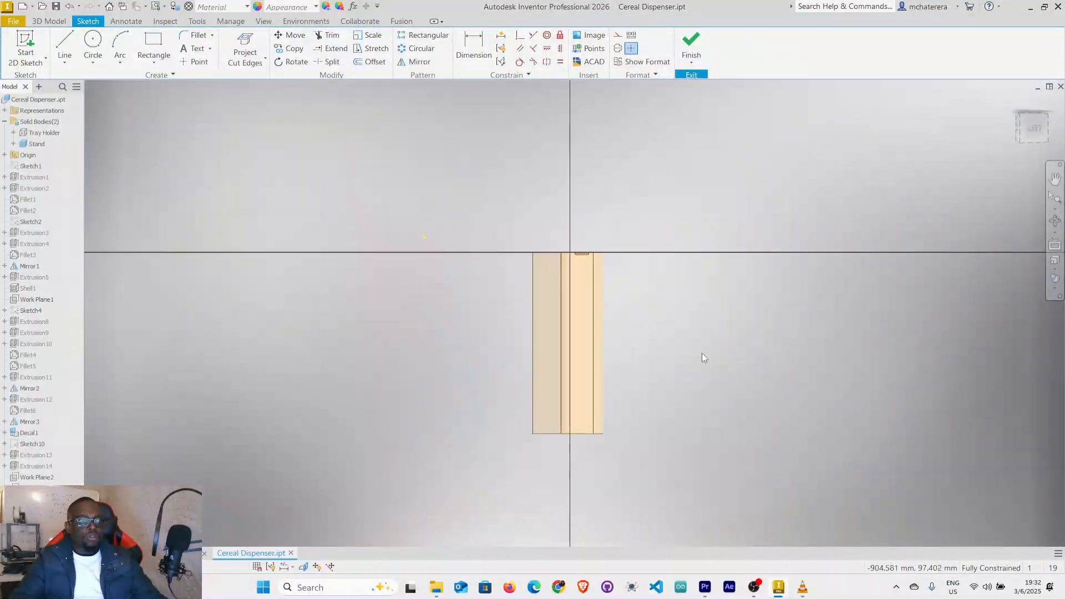
Project the cut edges of the stand's wedge face into the sketch.
{"action": "scroll", "coordinate": [585, 244], "scroll_direction": "down", "scroll_amount": 5}
{"action": "middle_click_drag", "start_coordinate": [594, 245], "coordinate": [609, 124]}
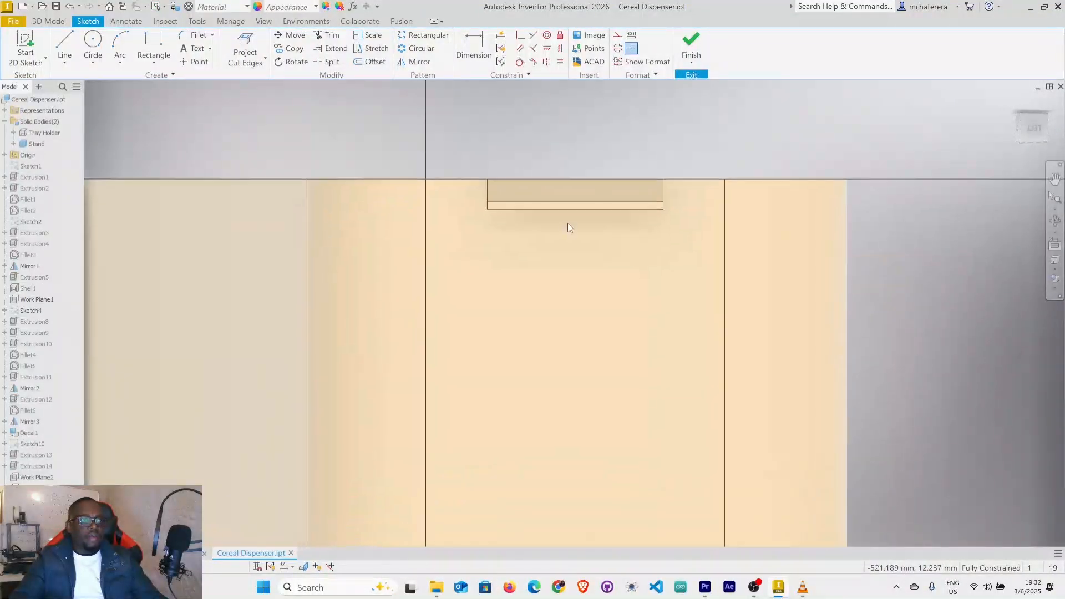
{"action": "scroll", "coordinate": [563, 224], "scroll_direction": "down", "scroll_amount": 3}
{"action": "middle_click_drag", "start_coordinate": [564, 225], "coordinate": [642, 200]}
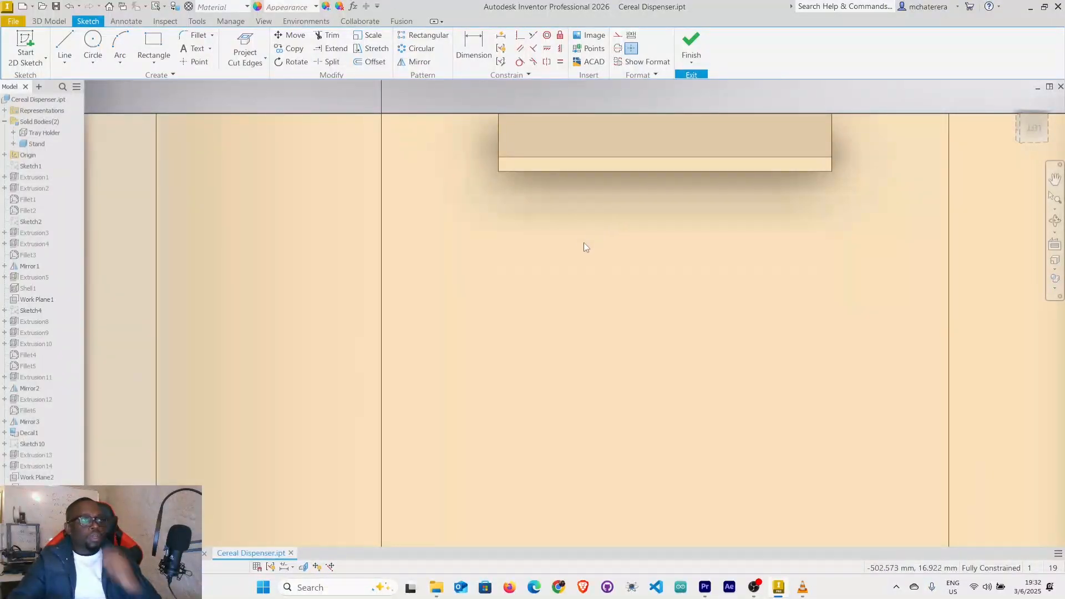
{"action": "left_click", "coordinate": [258, 60]}
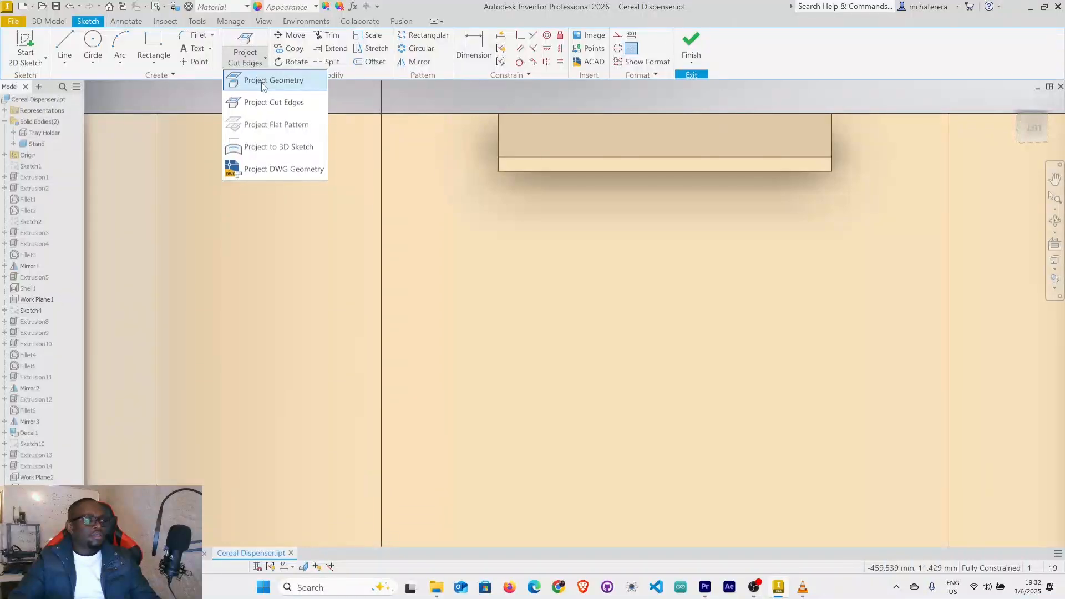
{"action": "left_click", "coordinate": [266, 110]}
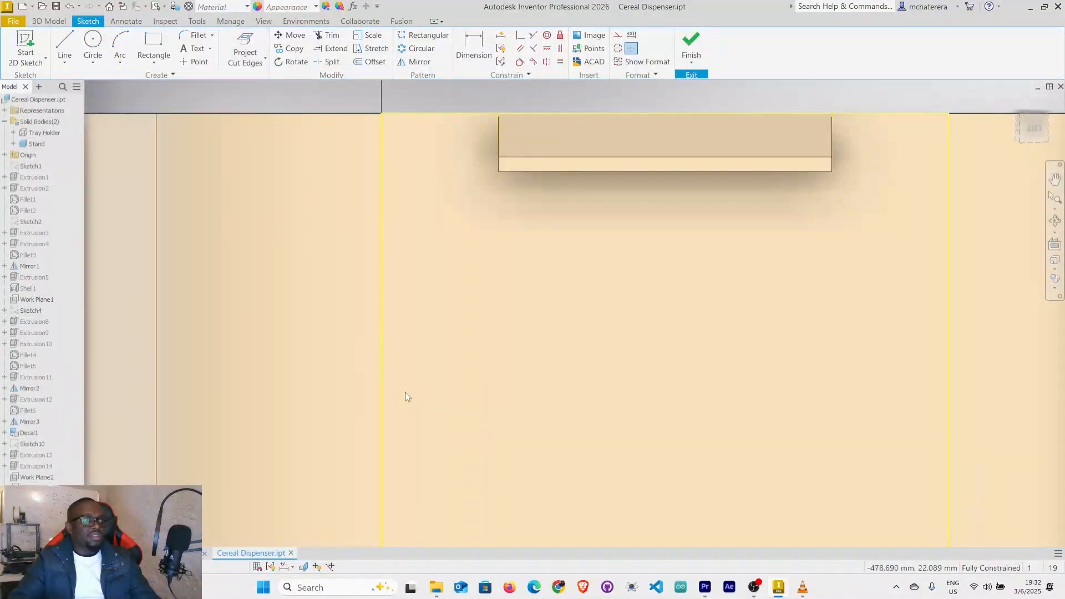
Slice the model at the sketch plane and draw a vertical rectangle 1 mm wide and 10 mm high beside the wedge outline.
{"action": "left_click", "coordinate": [307, 571]}
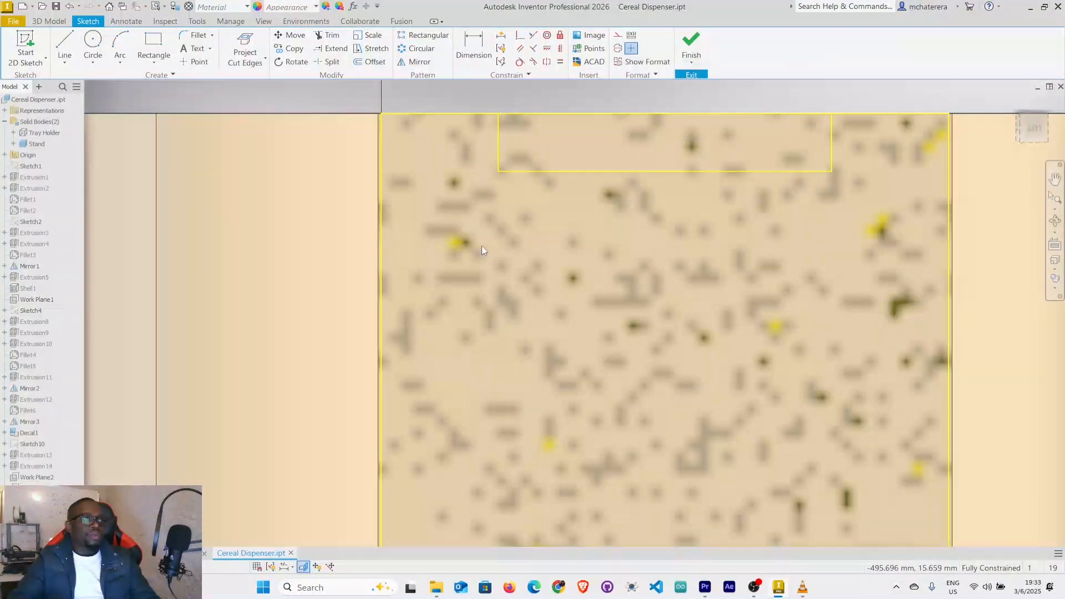
{"action": "middle_click_drag", "start_coordinate": [504, 255], "coordinate": [516, 244]}
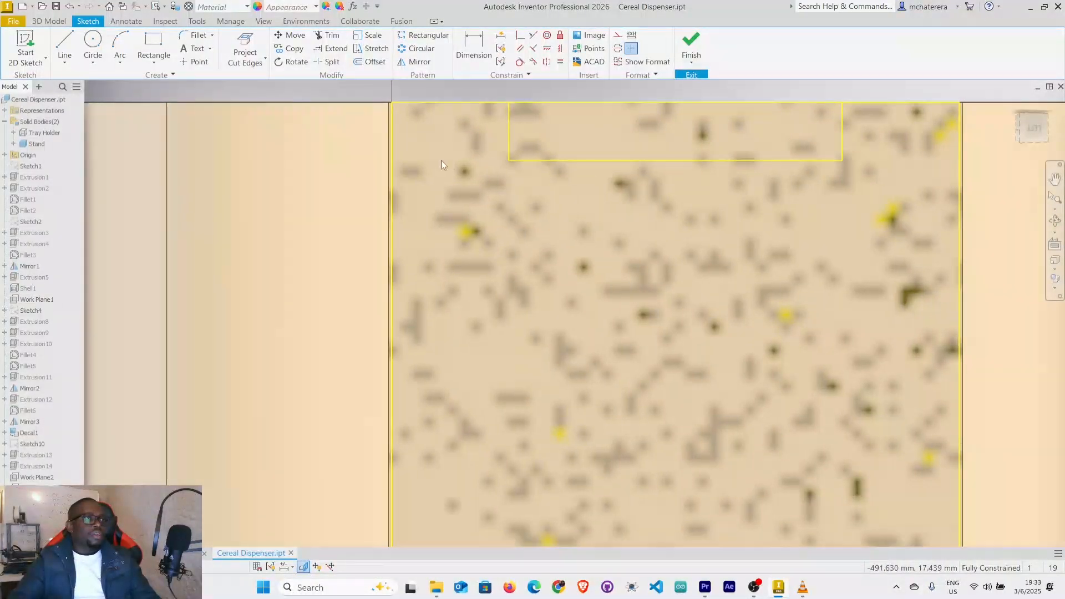
{"action": "left_click", "coordinate": [153, 43]}
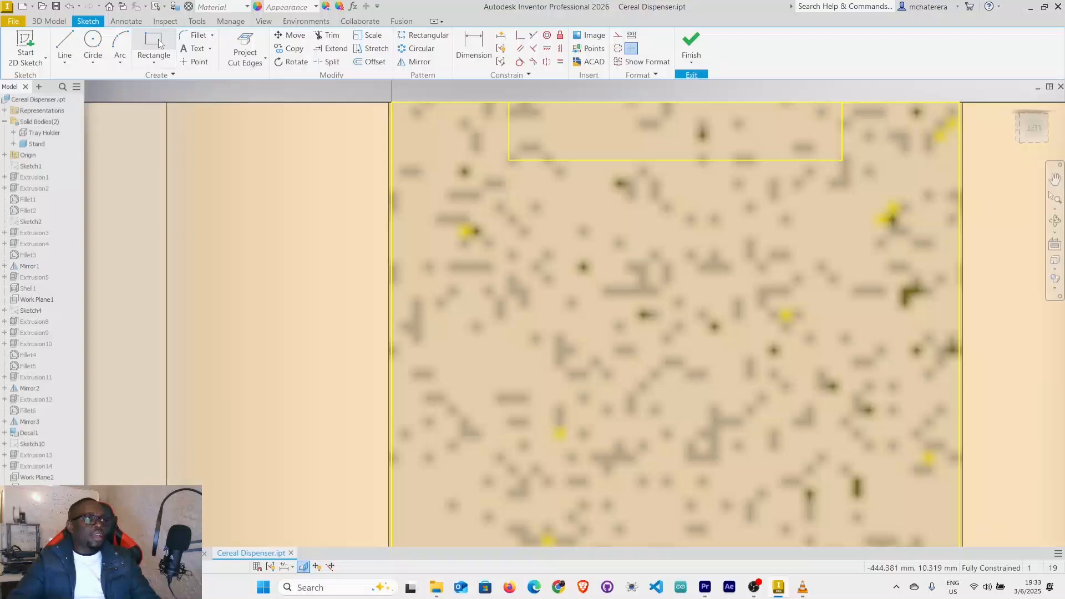
{"action": "left_click", "coordinate": [463, 120]}
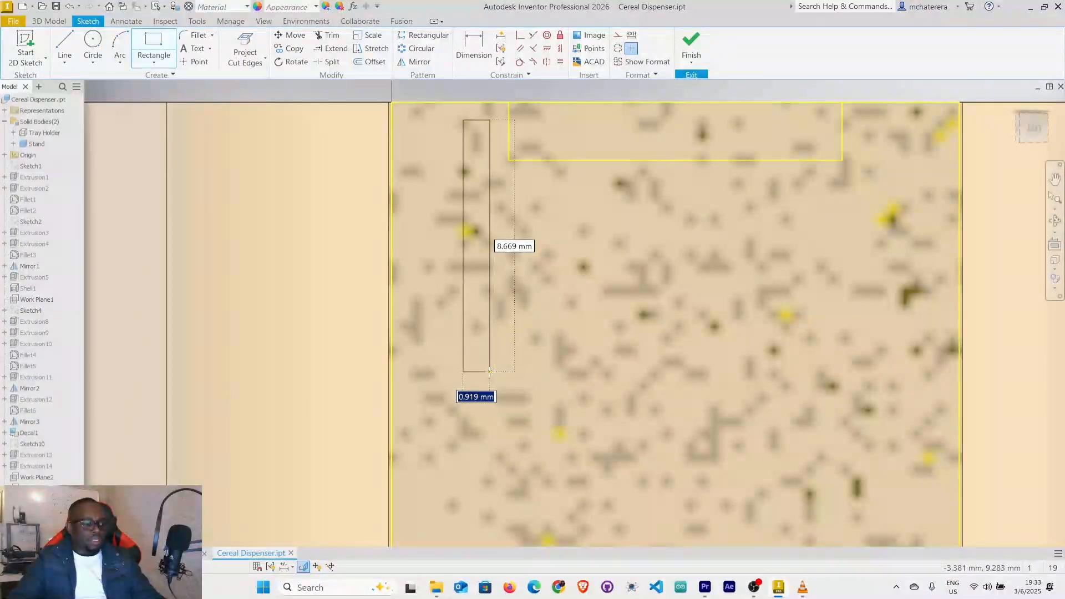
{"action": "type", "text": "1"}
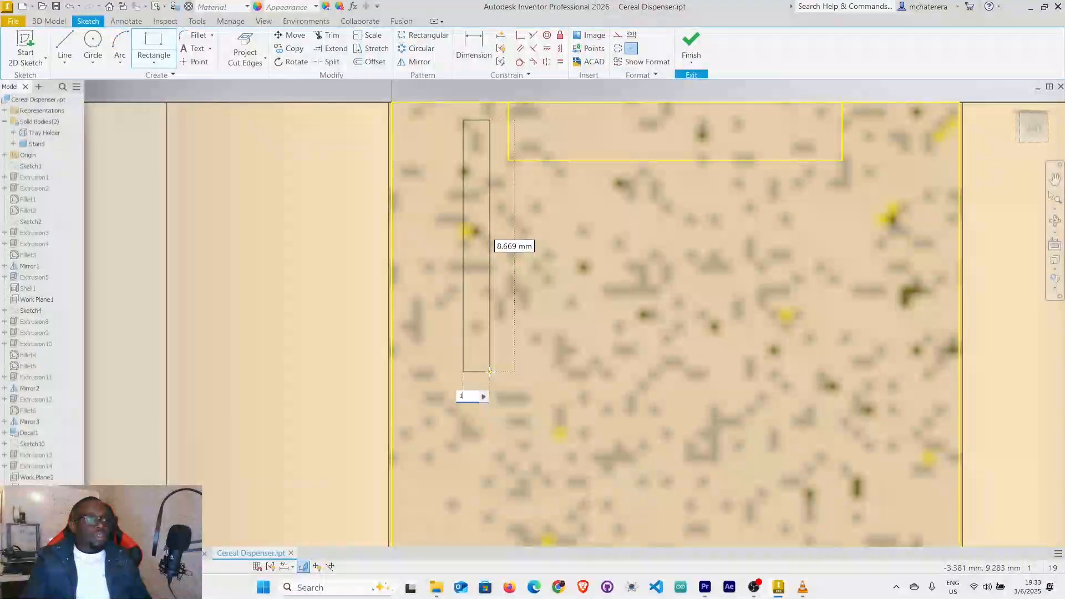
{"action": "key", "text": "Tab"}
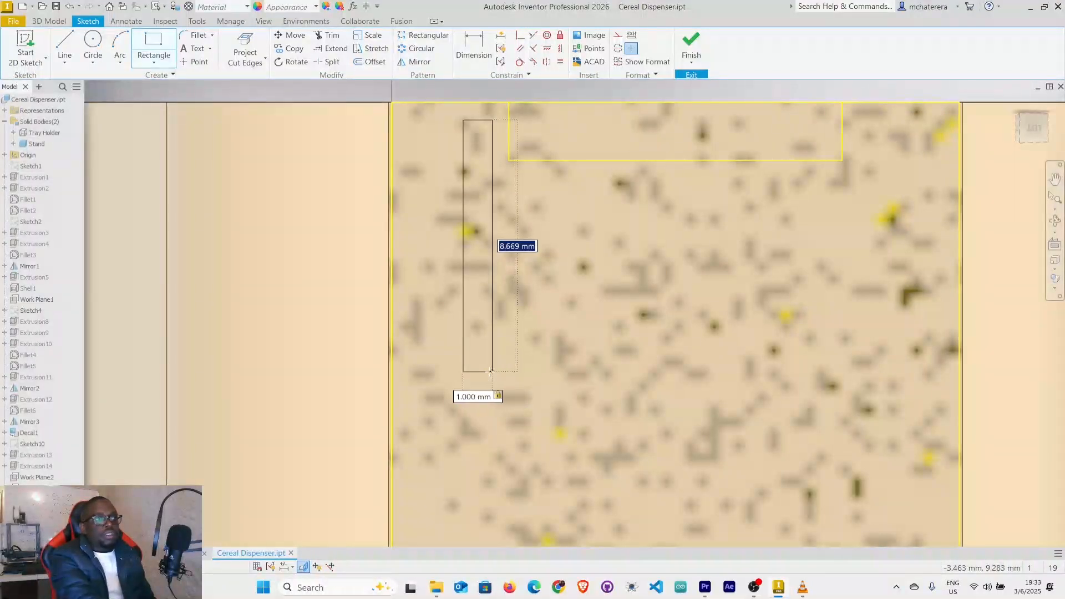
{"action": "type", "text": "10"}
{"action": "key", "text": "Return"}
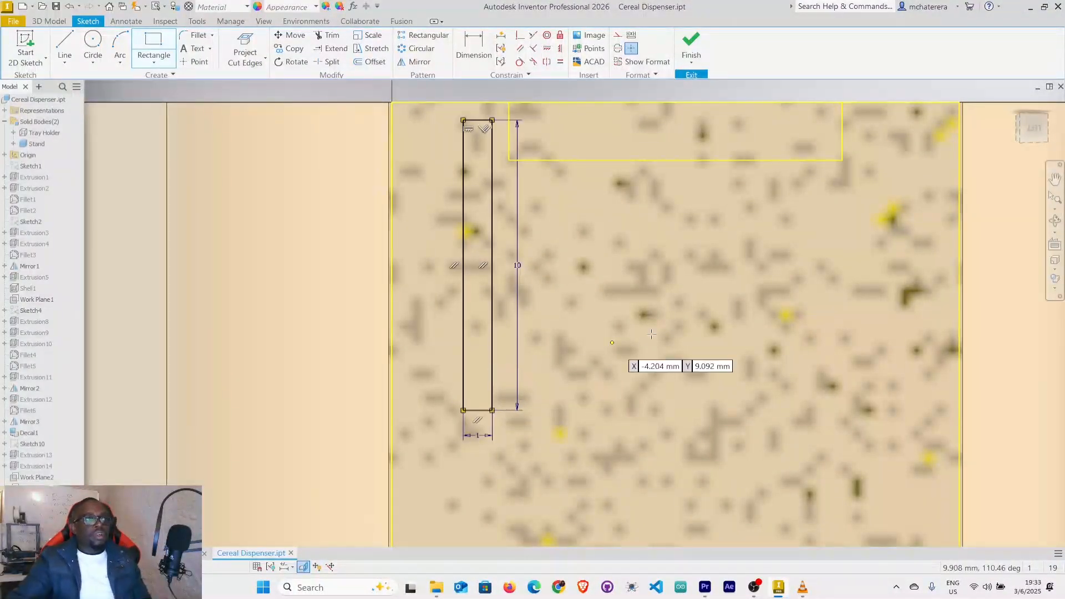
{"action": "right_click", "coordinate": [699, 321]}
{"action": "left_click", "coordinate": [734, 322]}
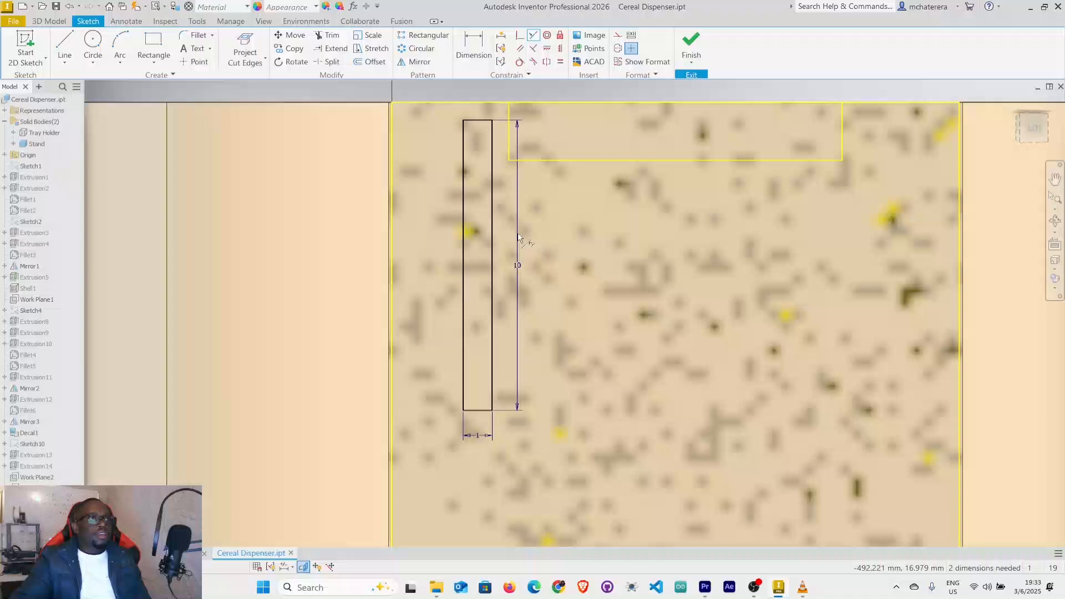
Make the rectangle's inner long side collinear with the wedge's side edge and its upper side collinear with the stand's upper edge.
{"action": "left_click", "coordinate": [491, 242]}
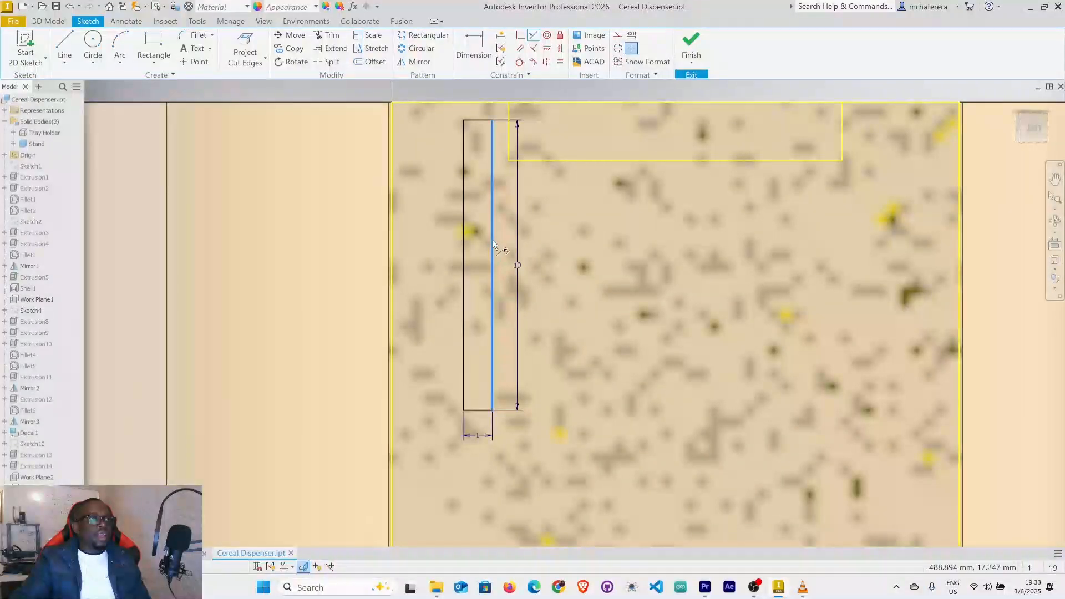
{"action": "left_click", "coordinate": [511, 146]}
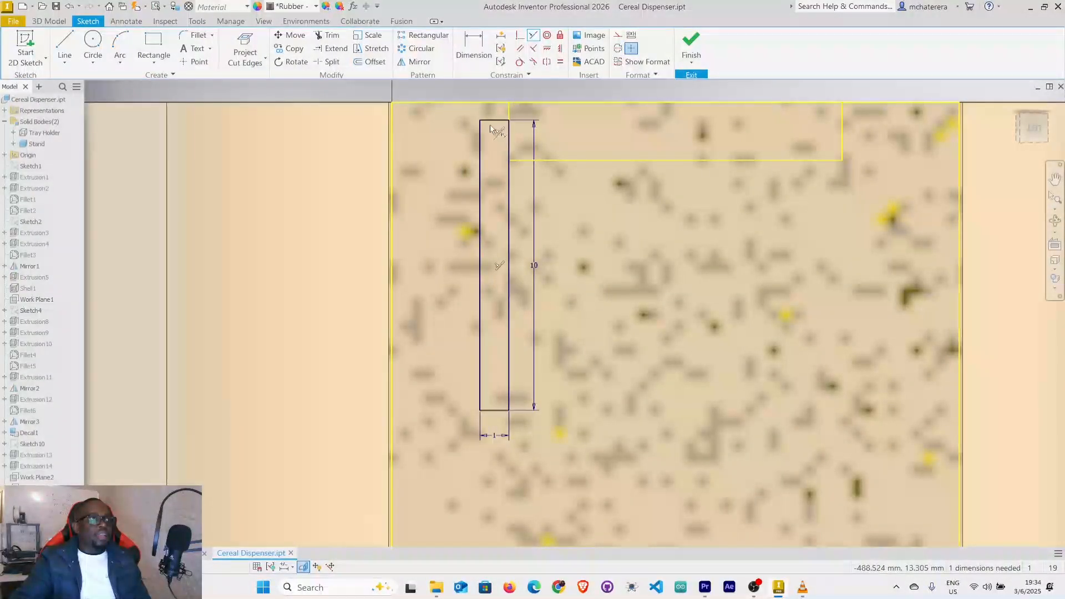
{"action": "left_click", "coordinate": [488, 103]}
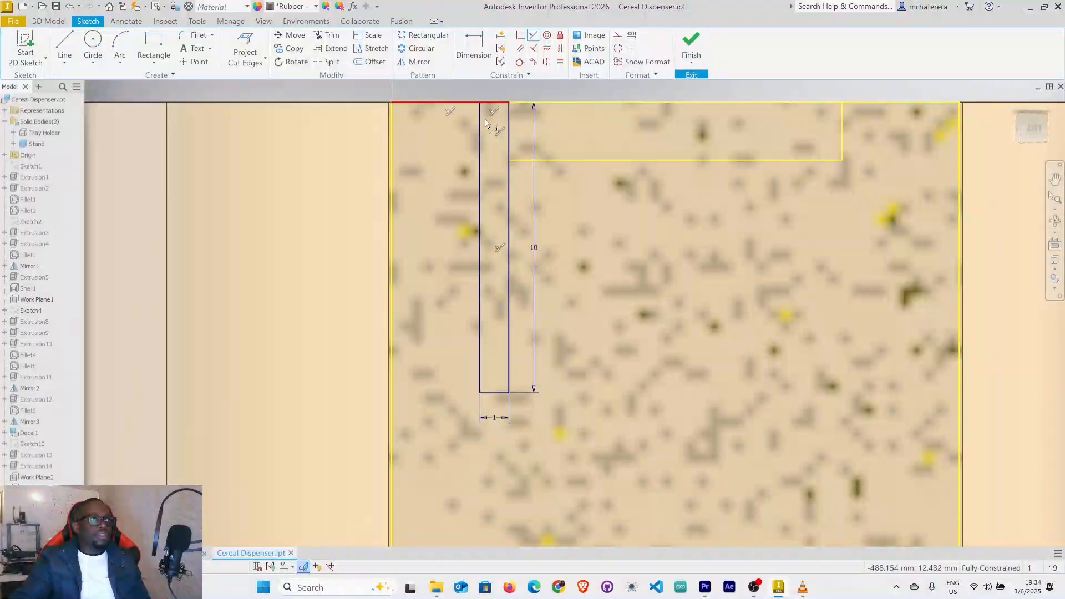
{"action": "right_click", "coordinate": [661, 201]}
{"action": "left_click", "coordinate": [704, 200]}
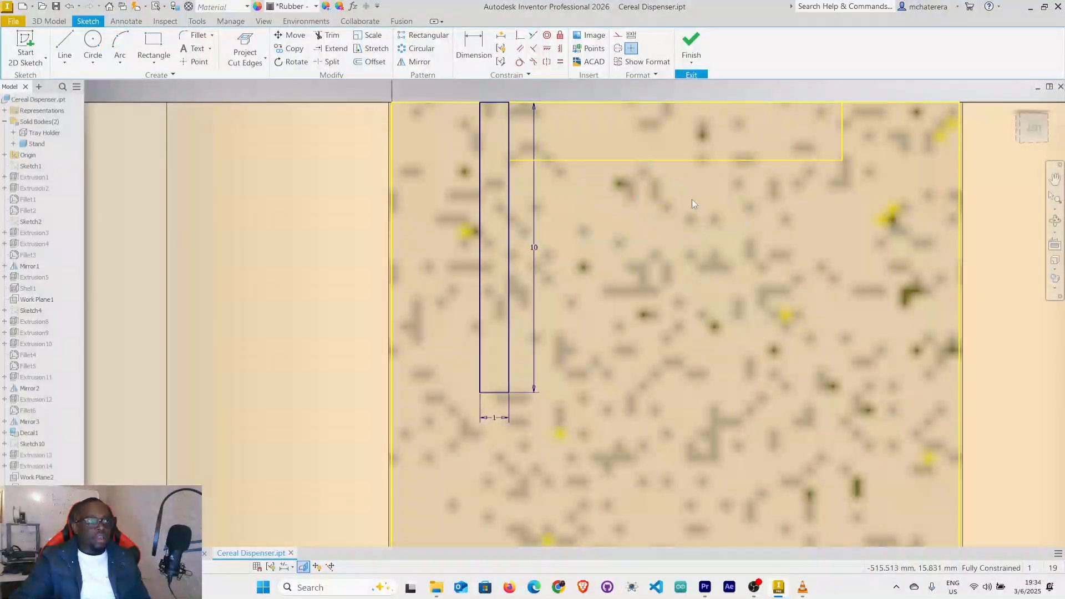
Draw a horizontal line across the rectangle's full width, about 1.1 mm above its lower end.
{"action": "mouse_move", "coordinate": [709, 197]}
{"action": "middle_mouse_down"}
{"action": "mouse_move", "coordinate": [695, 282]}
{"action": "mouse_move", "coordinate": [703, 250]}
{"action": "middle_mouse_up"}
{"action": "scroll", "coordinate": [695, 281], "scroll_direction": "down", "scroll_amount": 2}
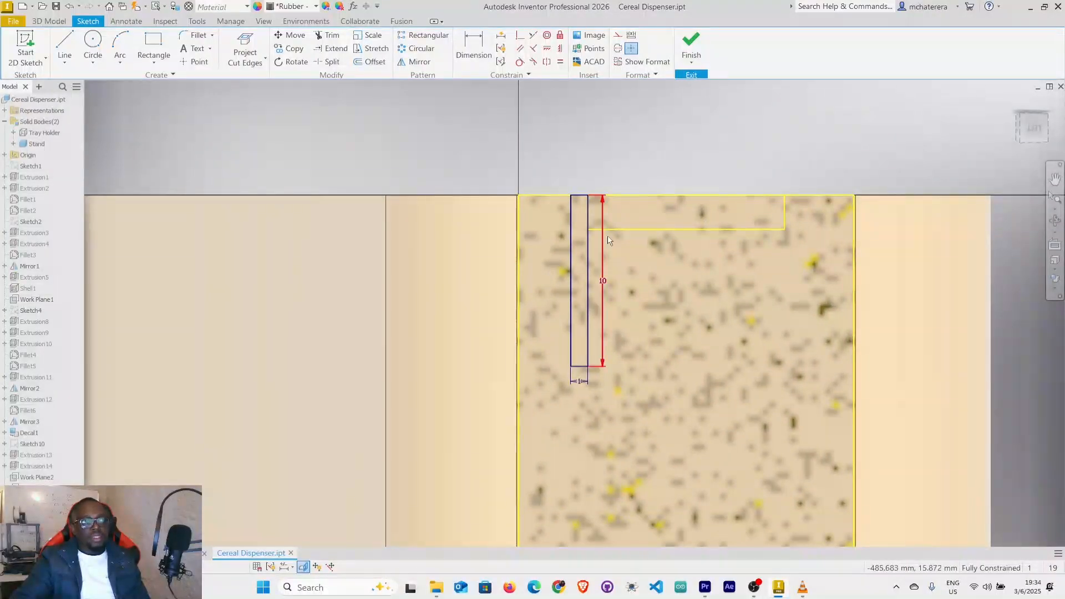
{"action": "scroll", "coordinate": [627, 241], "scroll_direction": "down", "scroll_amount": 3}
{"action": "middle_click_drag", "start_coordinate": [647, 239], "coordinate": [637, 242]}
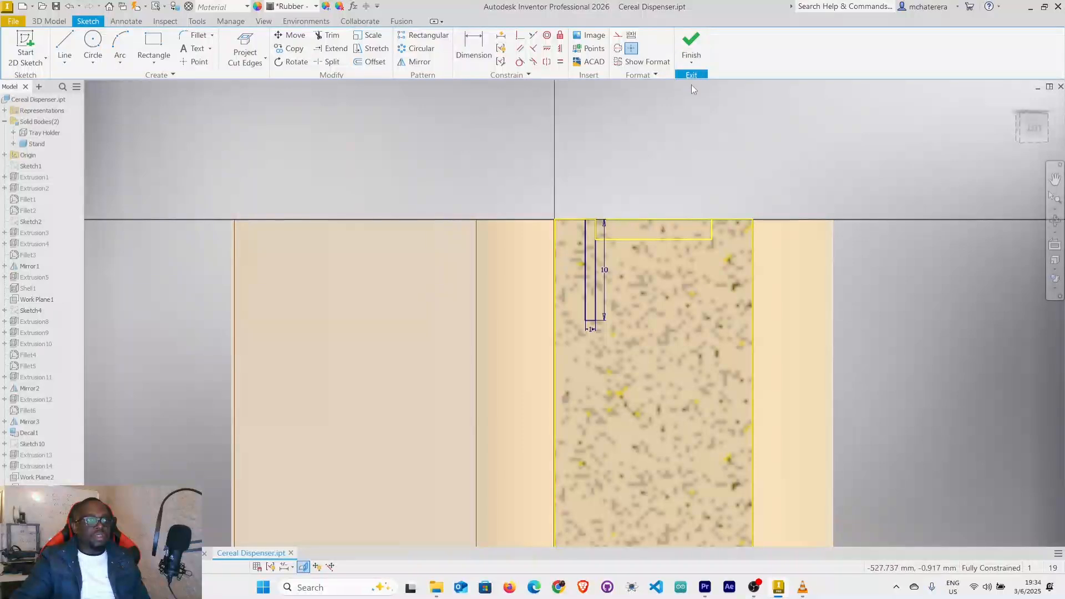
{"action": "scroll", "coordinate": [573, 305], "scroll_direction": "up", "scroll_amount": 5}
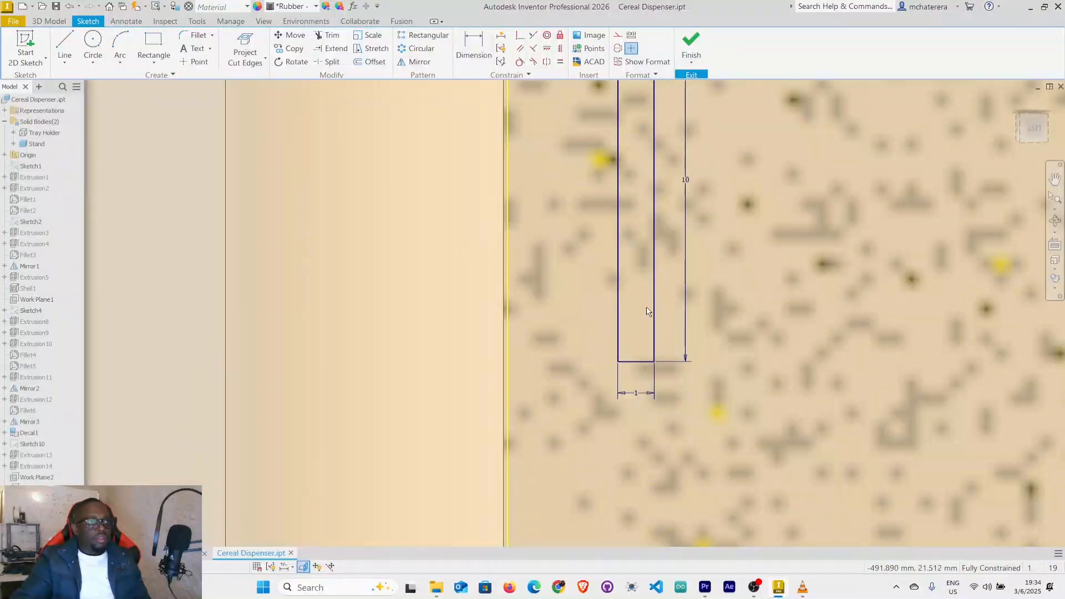
{"action": "left_click", "coordinate": [64, 45]}
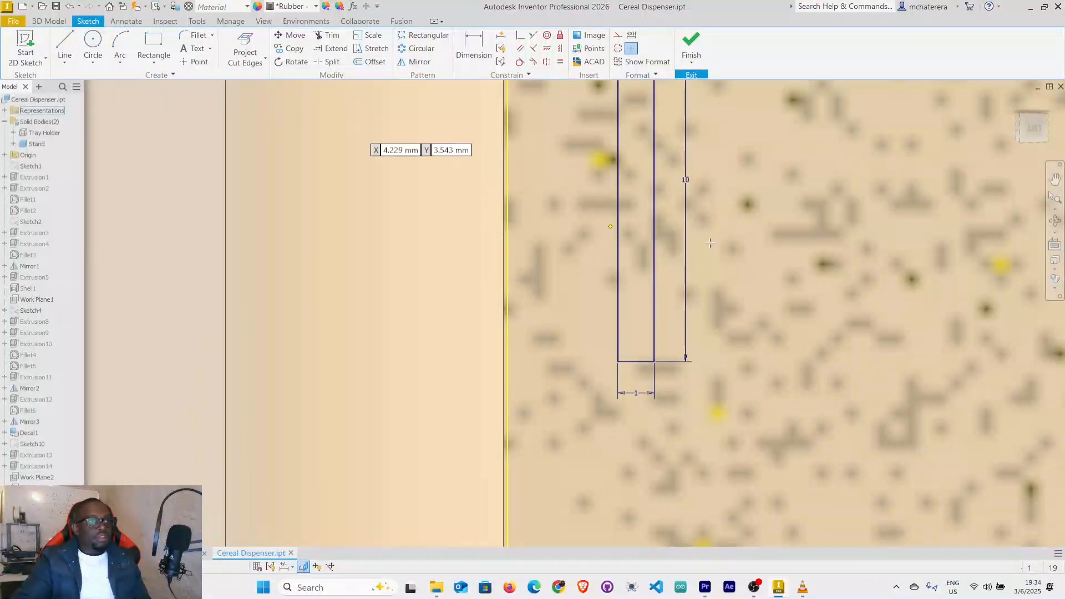
{"action": "left_click", "coordinate": [620, 322]}
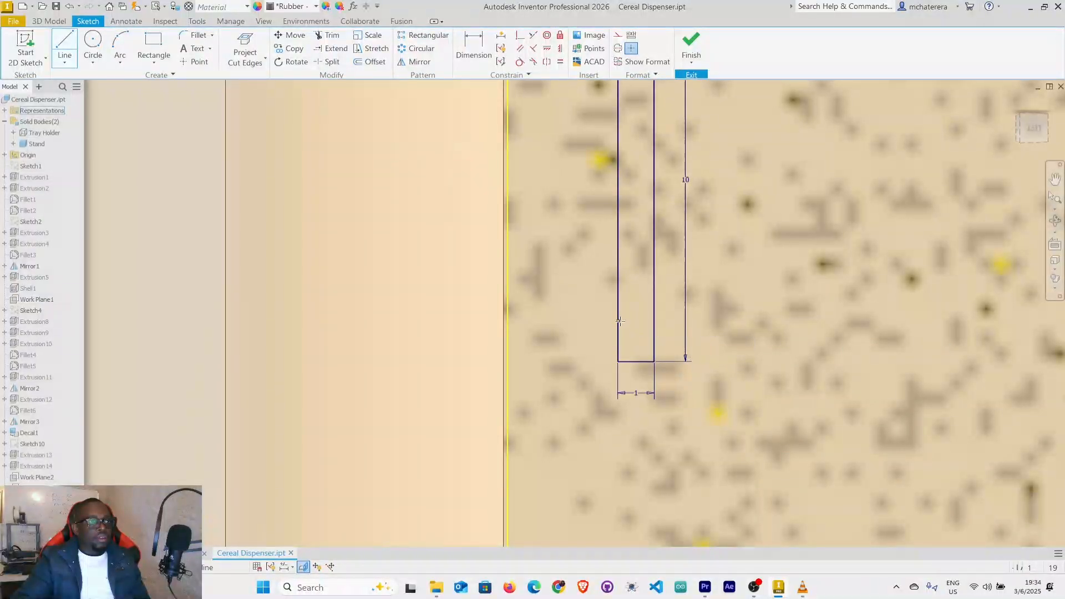
{"action": "left_click", "coordinate": [654, 320]}
{"action": "right_click", "coordinate": [652, 325]}
{"action": "left_click", "coordinate": [693, 322]}
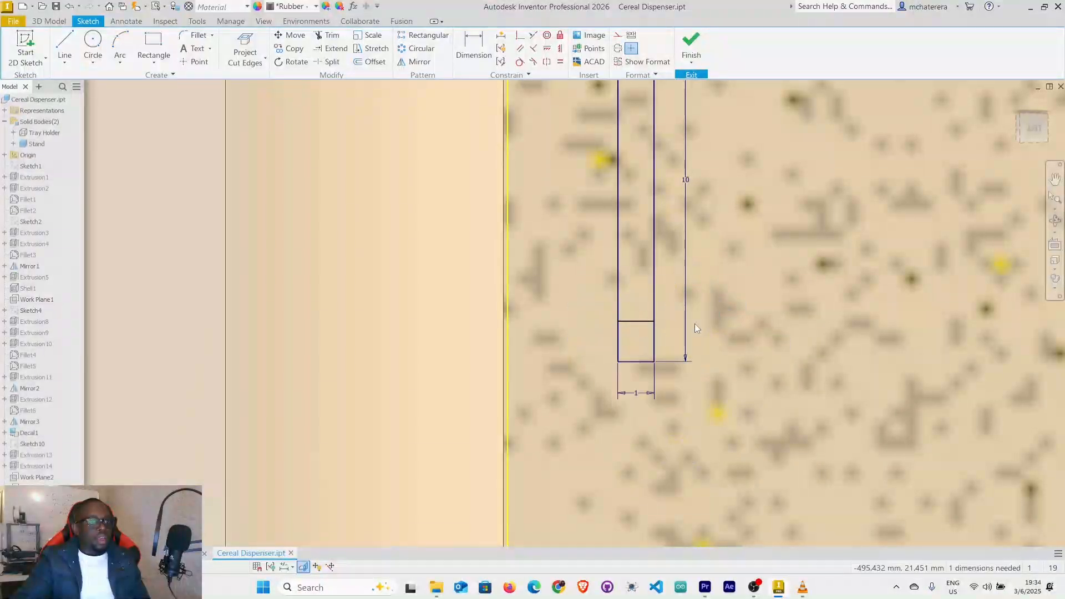
Dimension the gap between the dividing line and the rectangle's lower end as 2 mm.
{"action": "left_click", "coordinate": [478, 58]}
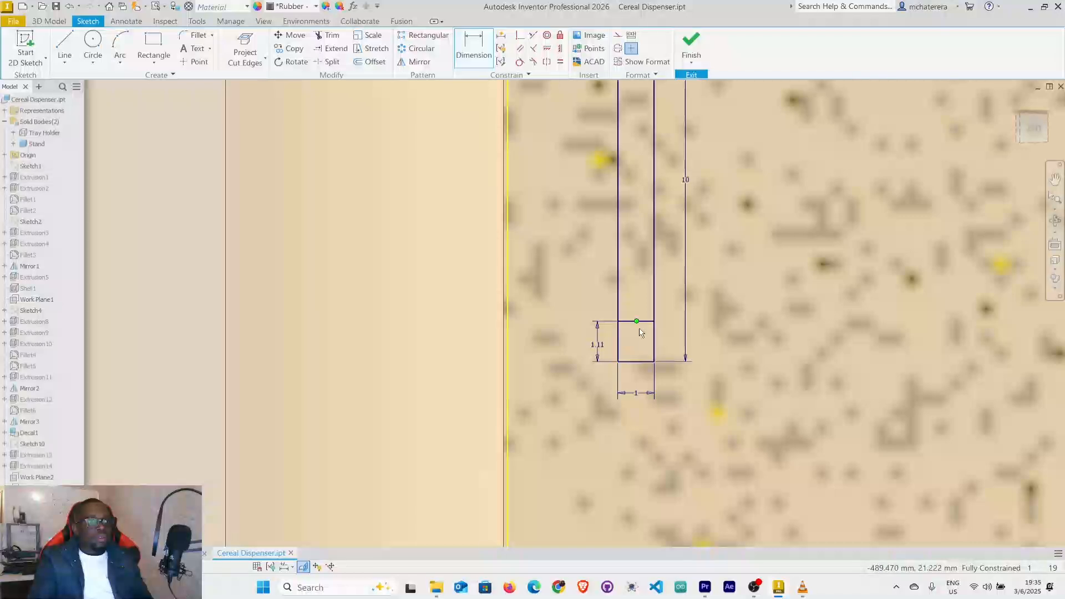
{"action": "double_click", "coordinate": [600, 346]}
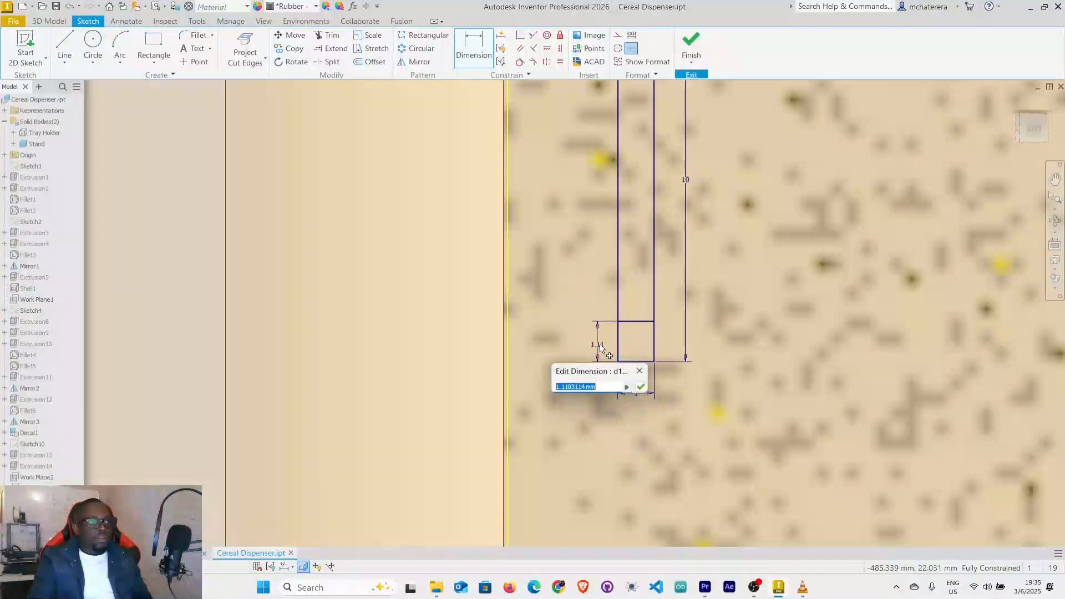
{"action": "type", "text": "2"}
{"action": "key", "text": "Return"}
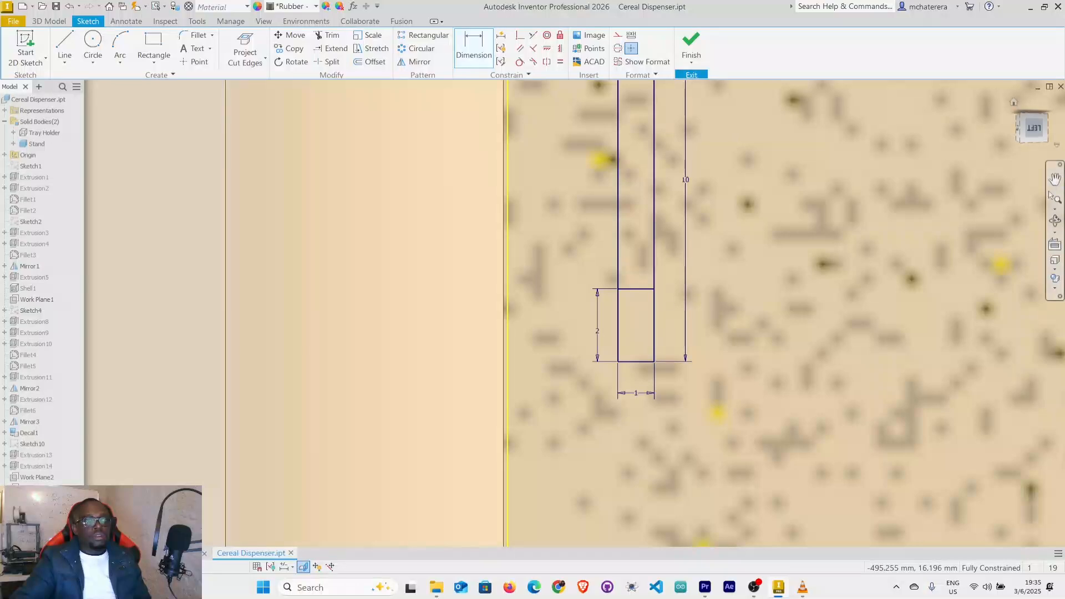
{"action": "right_click", "coordinate": [829, 355]}
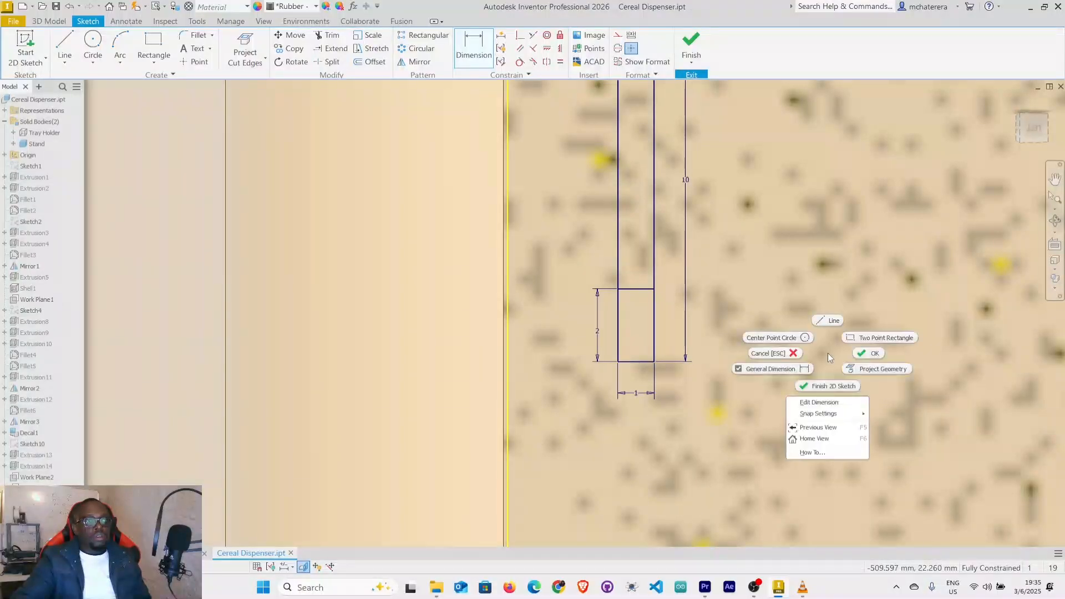
{"action": "left_click", "coordinate": [875, 357]}
{"action": "scroll", "coordinate": [807, 366], "scroll_direction": "down", "scroll_amount": 2}
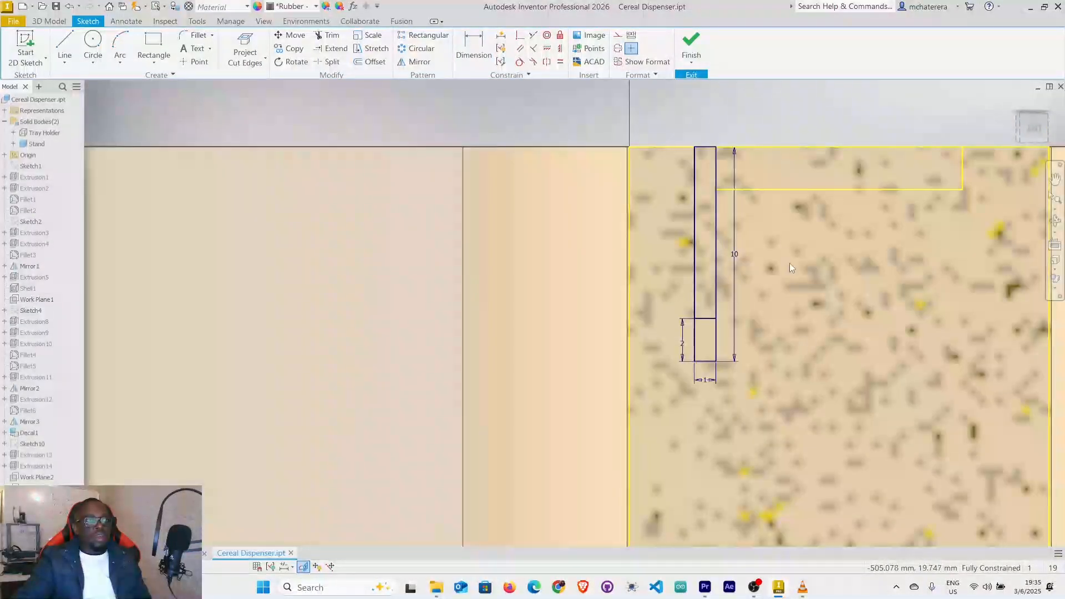
Finish the sketch and set up an extrusion of the longer upper slot profile as a cut into the stand.
{"action": "left_click", "coordinate": [691, 44]}
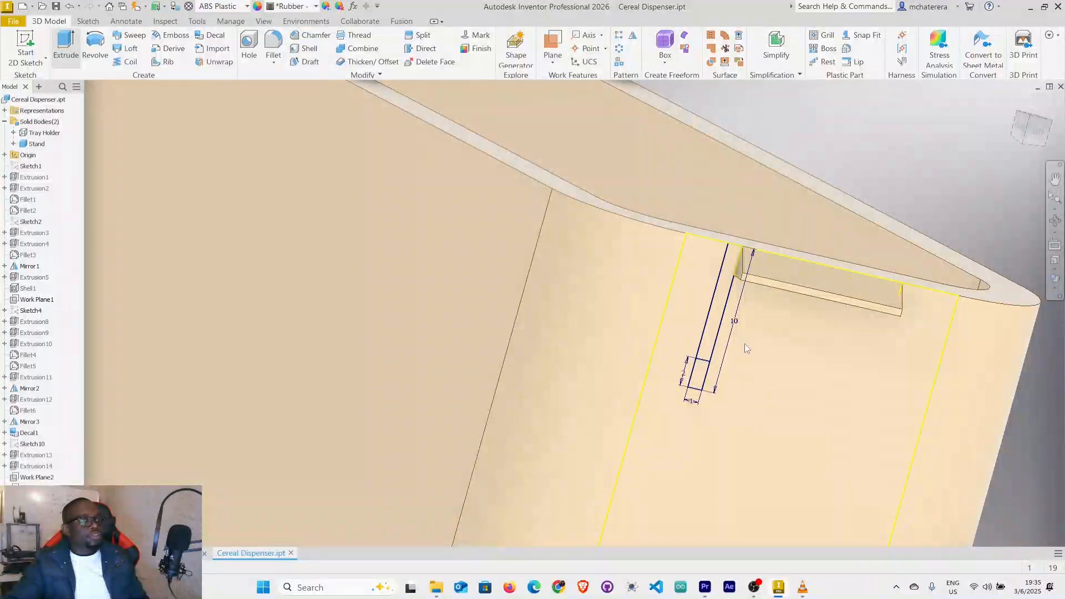
{"action": "left_click", "coordinate": [713, 330]}
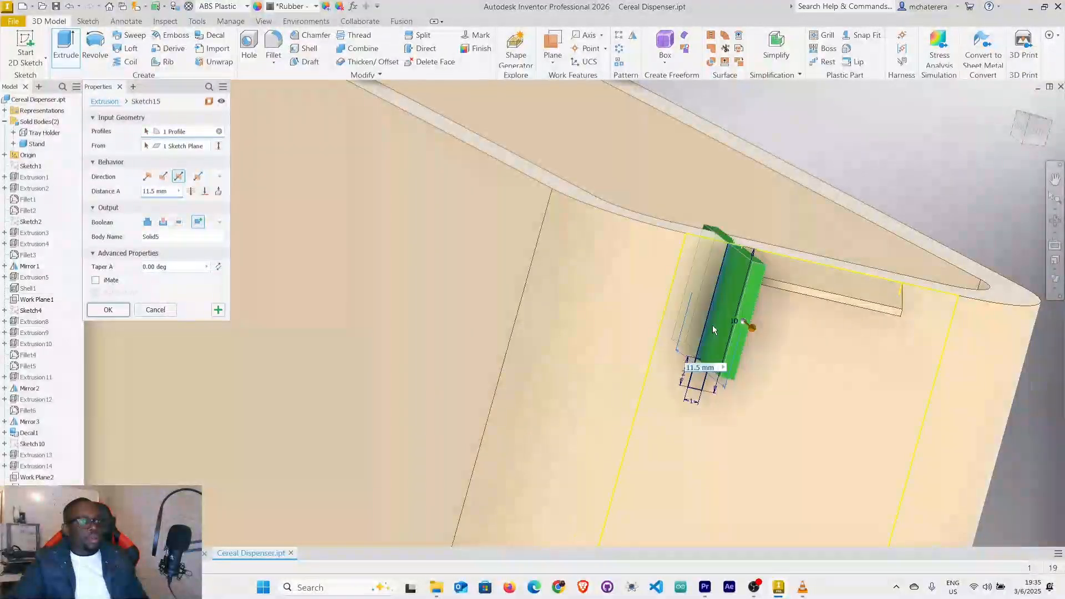
{"action": "left_click", "coordinate": [162, 222]}
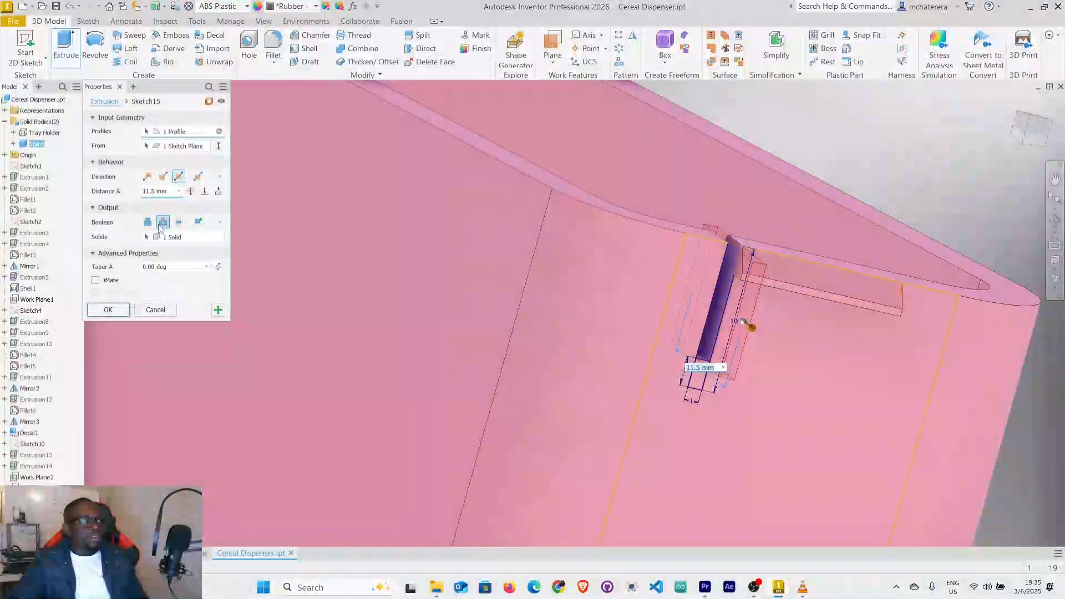
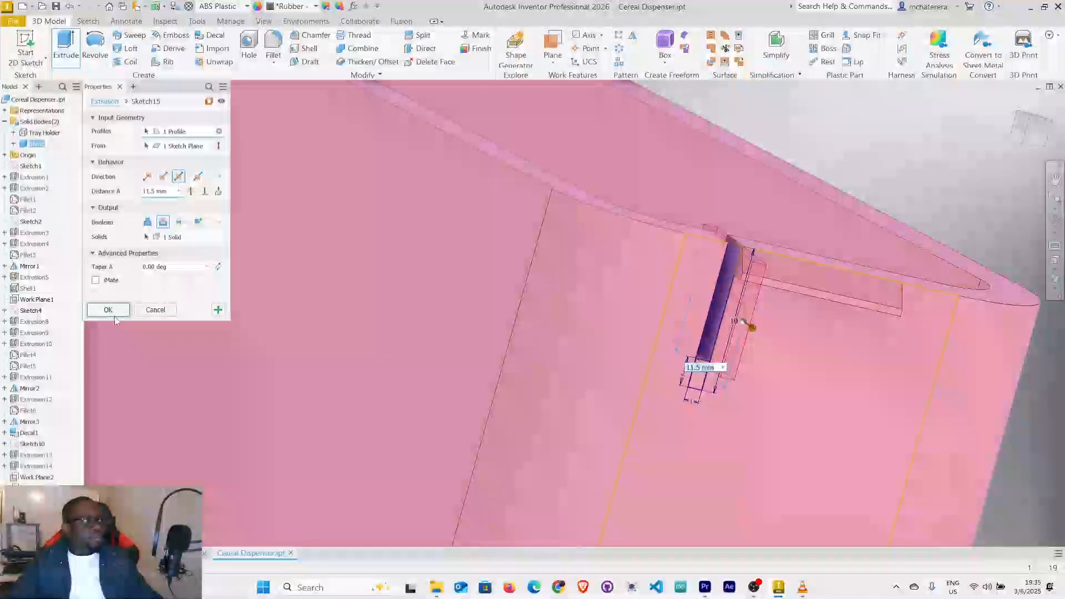
Complete the relief slot cut into the stand's upper edge beside the wedge tab with an 11.5 mm symmetric extrusion.
{"action": "left_click", "coordinate": [114, 314]}
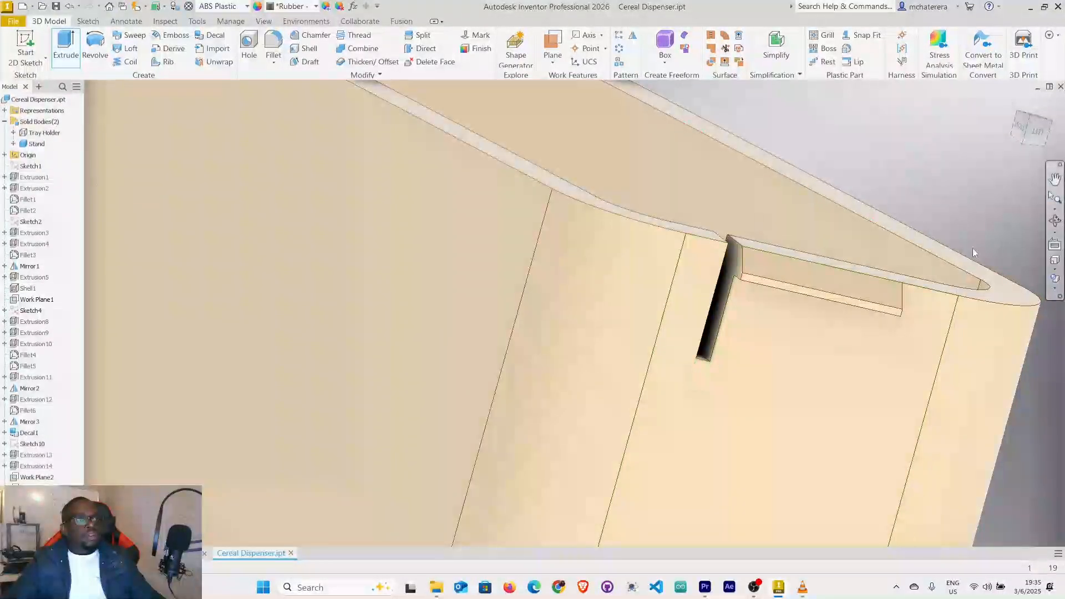
{"action": "middle_click_drag", "start_coordinate": [780, 312], "coordinate": [735, 329], "text": "shift"}
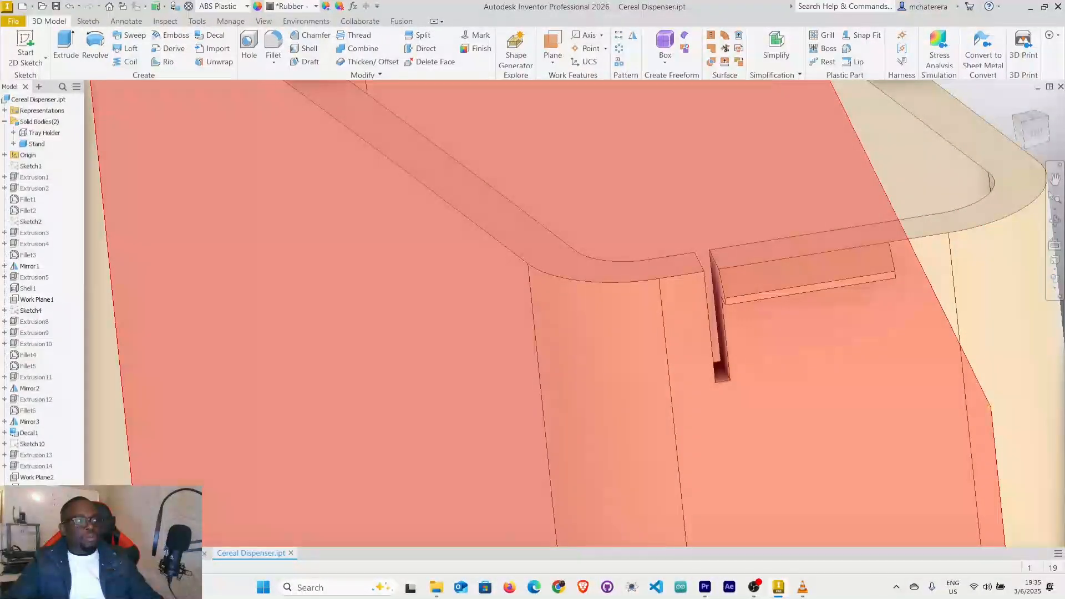
Show the lengthwise work plane through the stand and mirror the relief slot across it to the wedge tab's other side.
{"action": "left_click", "coordinate": [38, 516]}
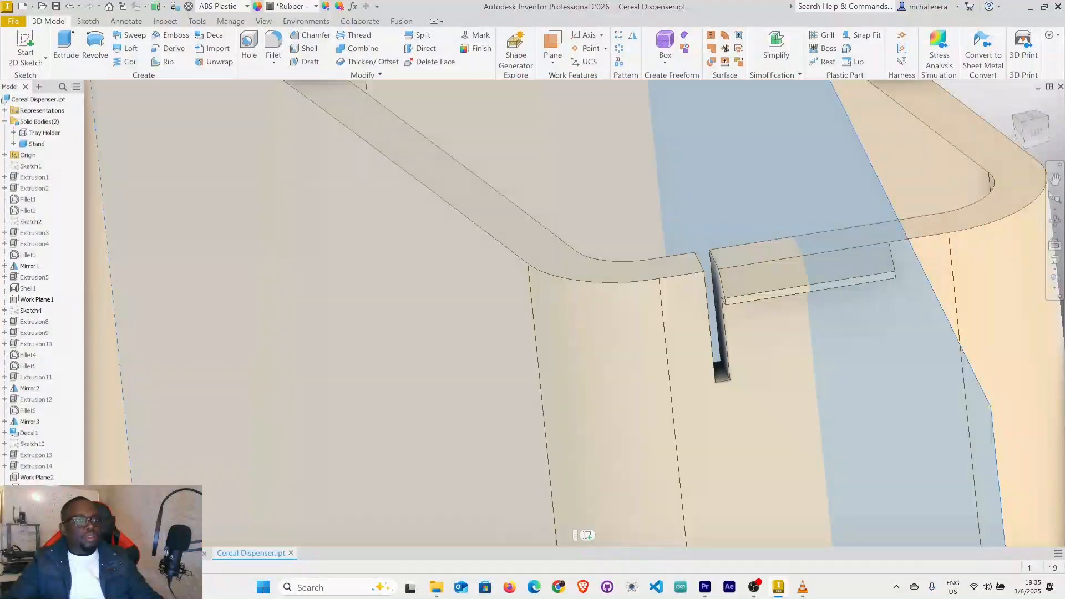
{"action": "right_click", "coordinate": [36, 518]}
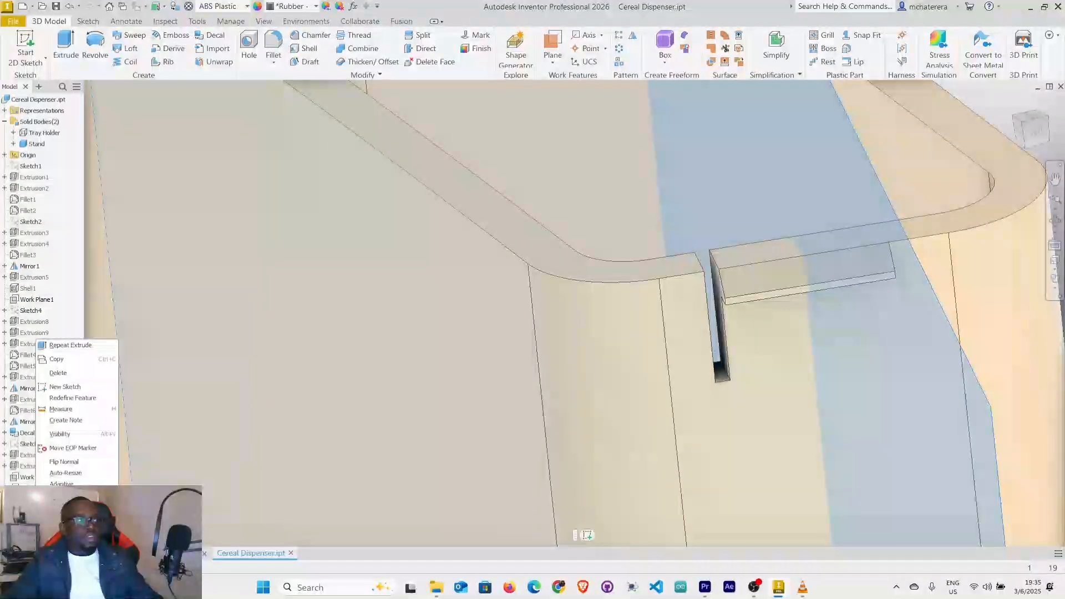
{"action": "left_click", "coordinate": [65, 436]}
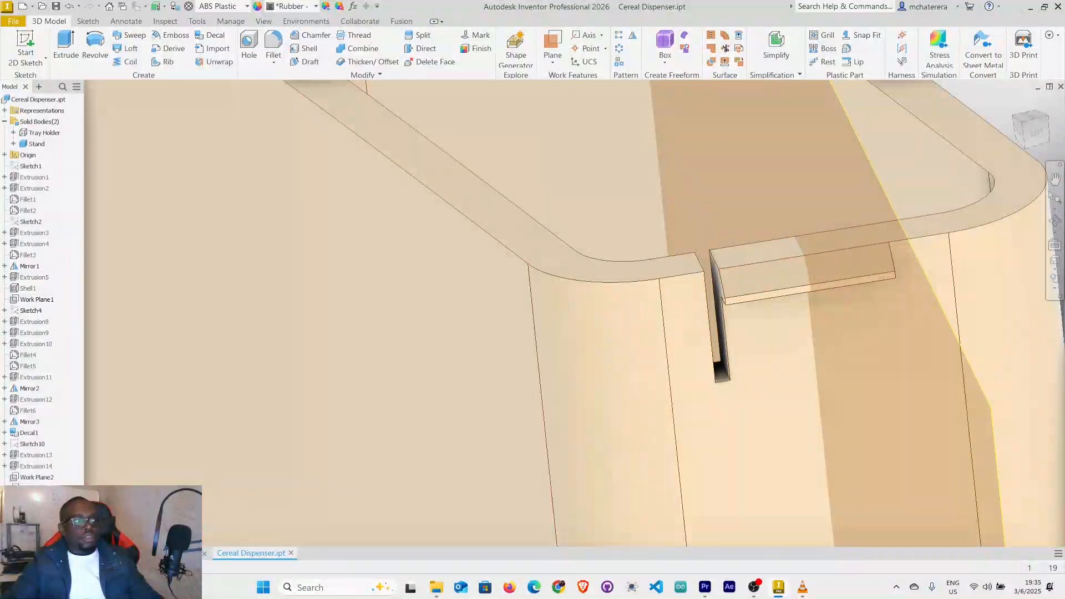
{"action": "left_click", "coordinate": [721, 308]}
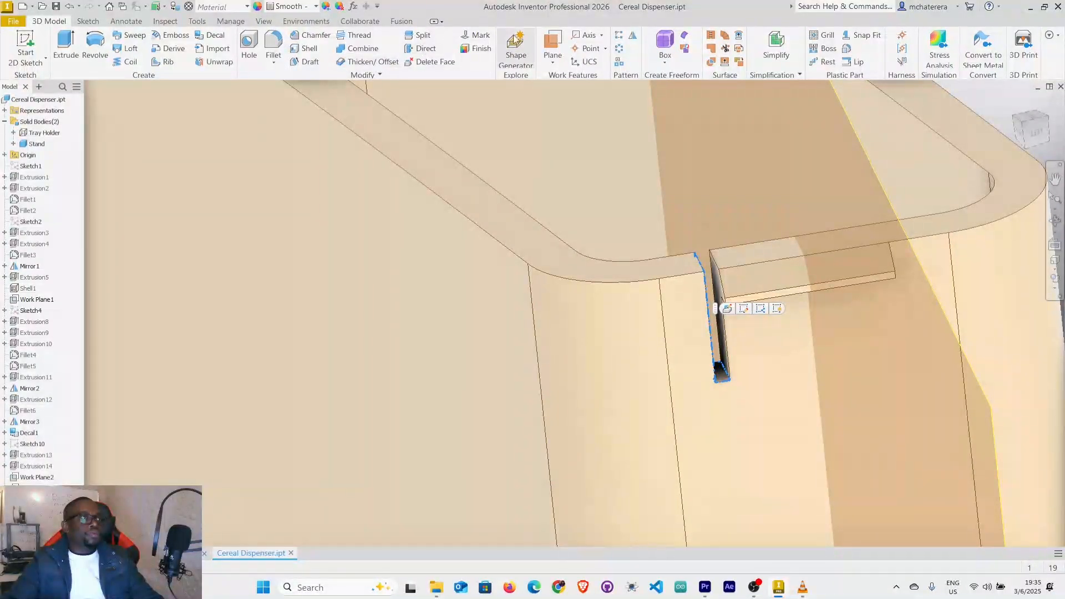
{"action": "left_click", "coordinate": [633, 36]}
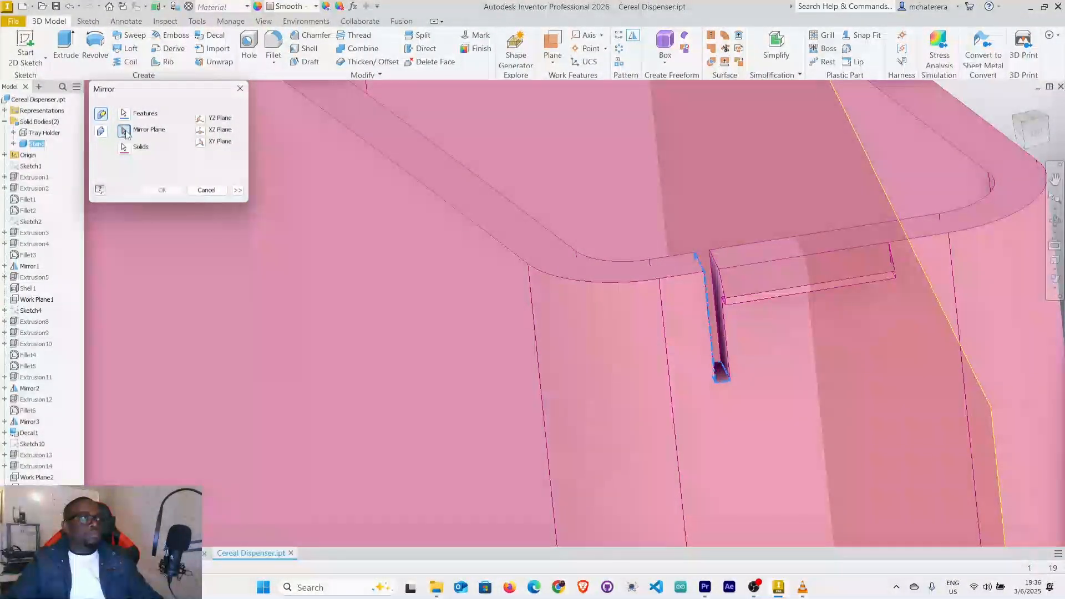
{"action": "left_click", "coordinate": [125, 131]}
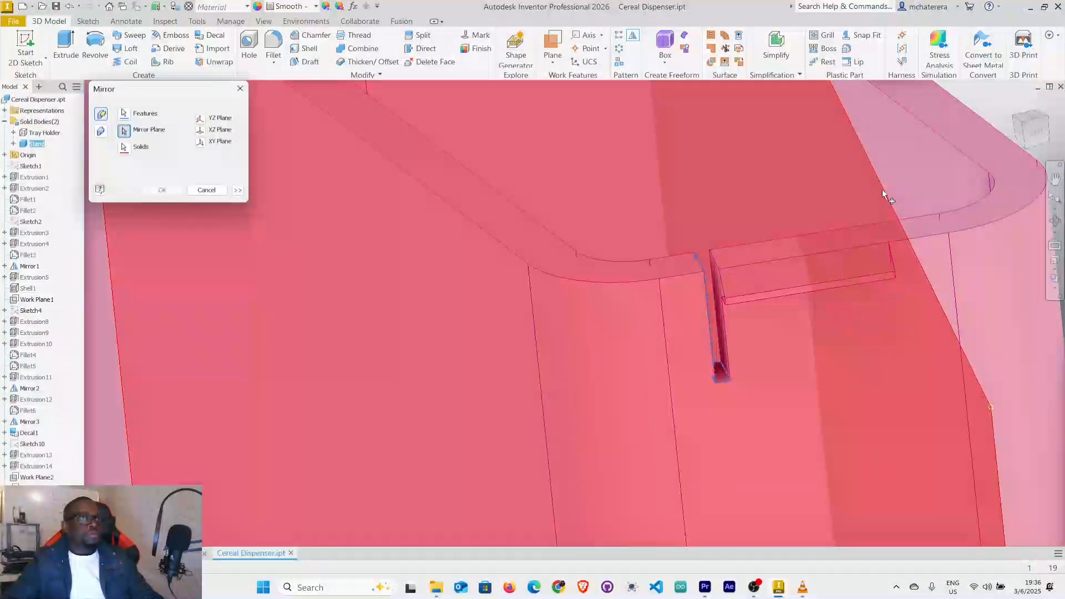
{"action": "left_click", "coordinate": [884, 196]}
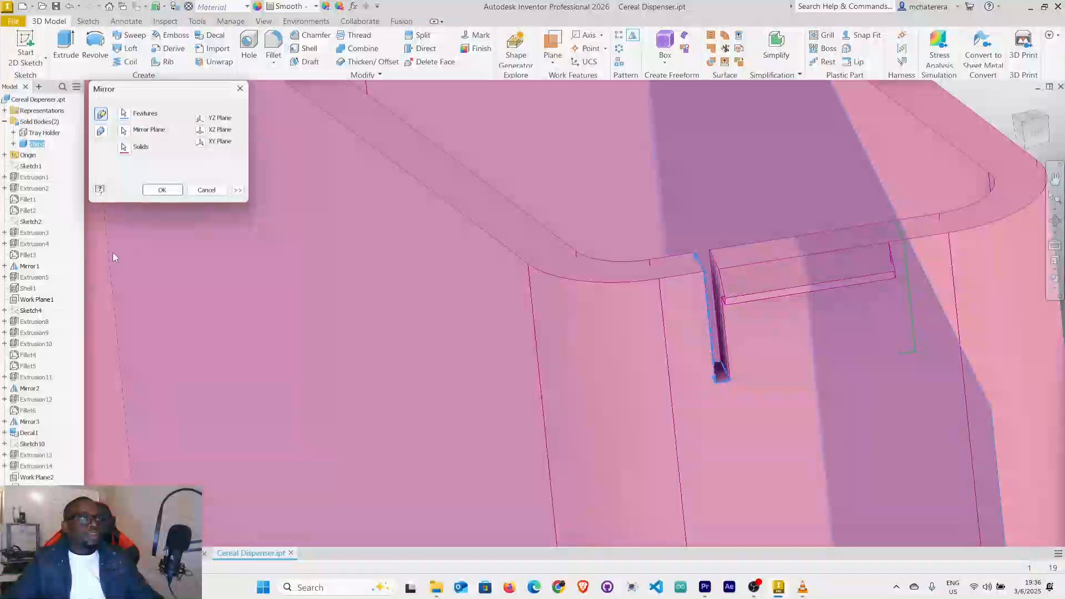
{"action": "left_click", "coordinate": [162, 191]}
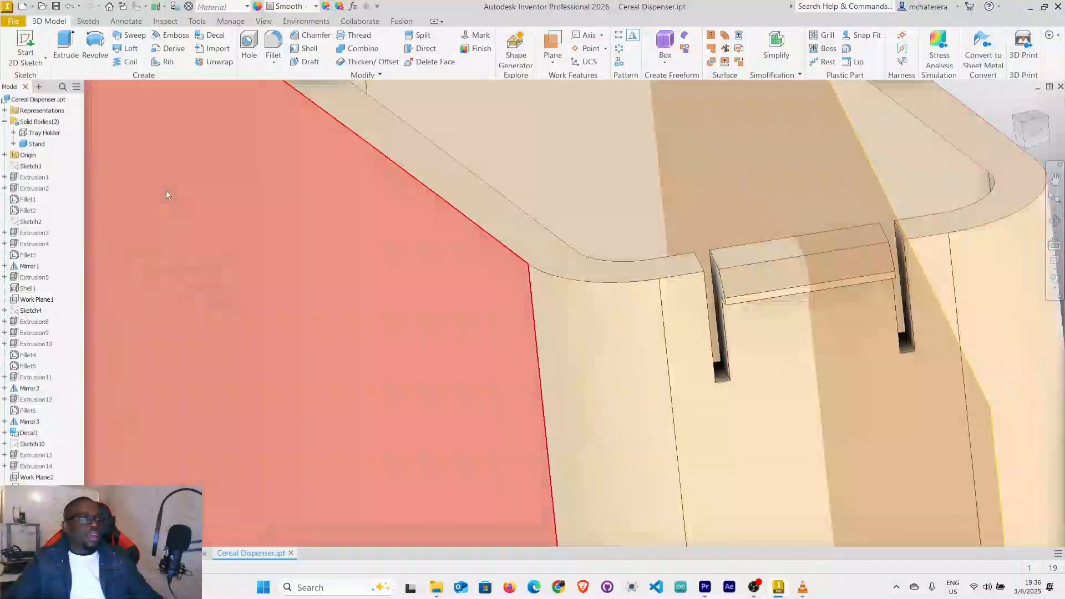
Examine the stand's upper rim and the two relief slots flanking the wedge tab from several angles.
{"action": "scroll", "coordinate": [849, 327], "scroll_direction": "down", "scroll_amount": 3}
{"action": "middle_click_drag", "start_coordinate": [860, 328], "coordinate": [687, 381], "text": "shift"}
{"action": "scroll", "coordinate": [847, 332], "scroll_direction": "down", "scroll_amount": 3}
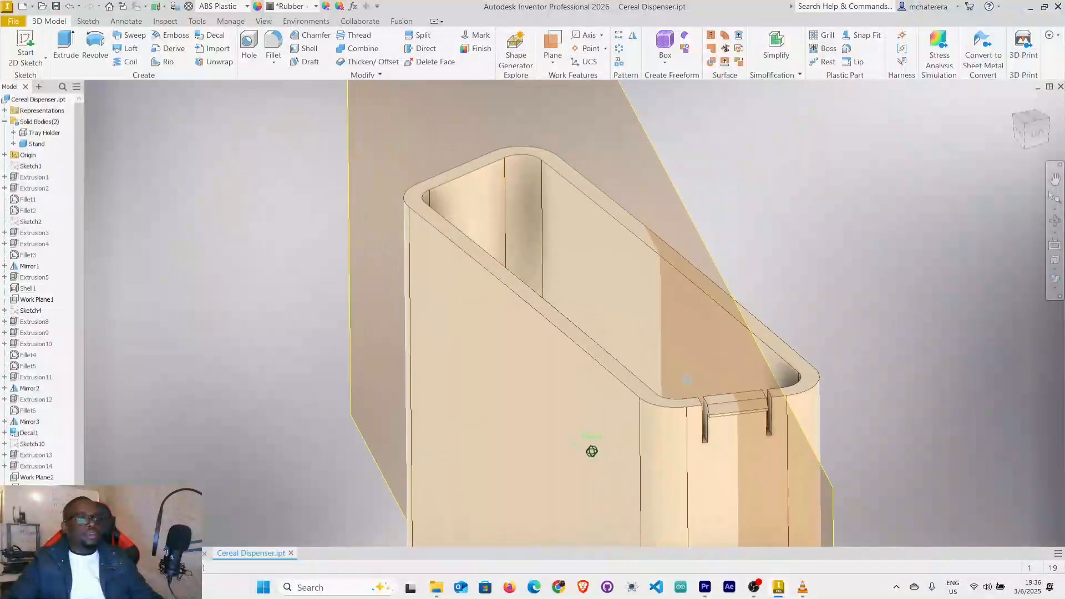
{"action": "scroll", "coordinate": [715, 416], "scroll_direction": "up", "scroll_amount": 5}
{"action": "scroll", "coordinate": [717, 421], "scroll_direction": "down", "scroll_amount": 5}
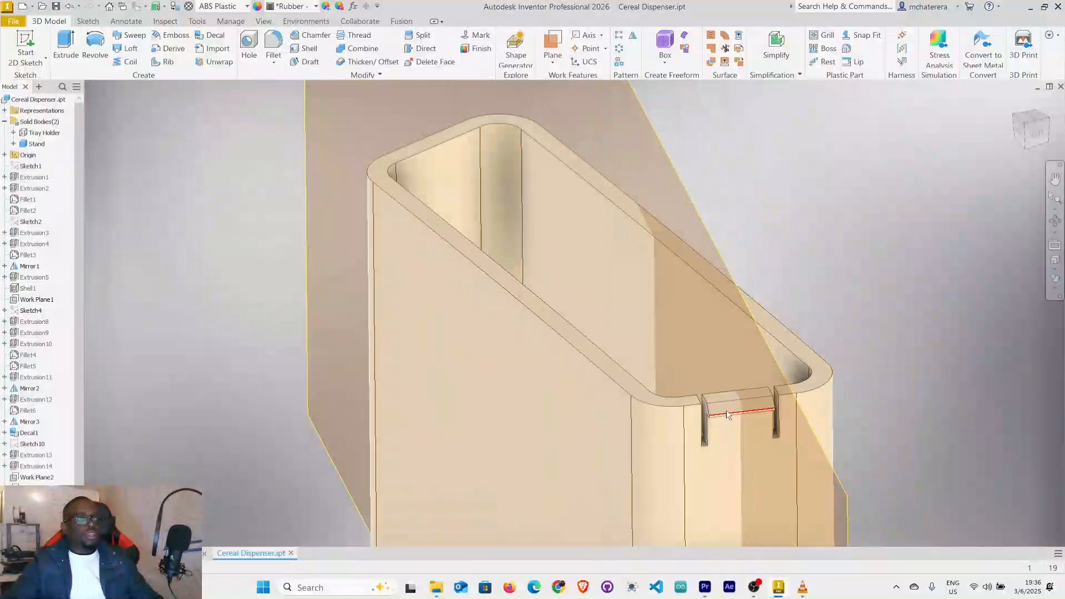
{"action": "scroll", "coordinate": [715, 413], "scroll_direction": "up", "scroll_amount": 2}
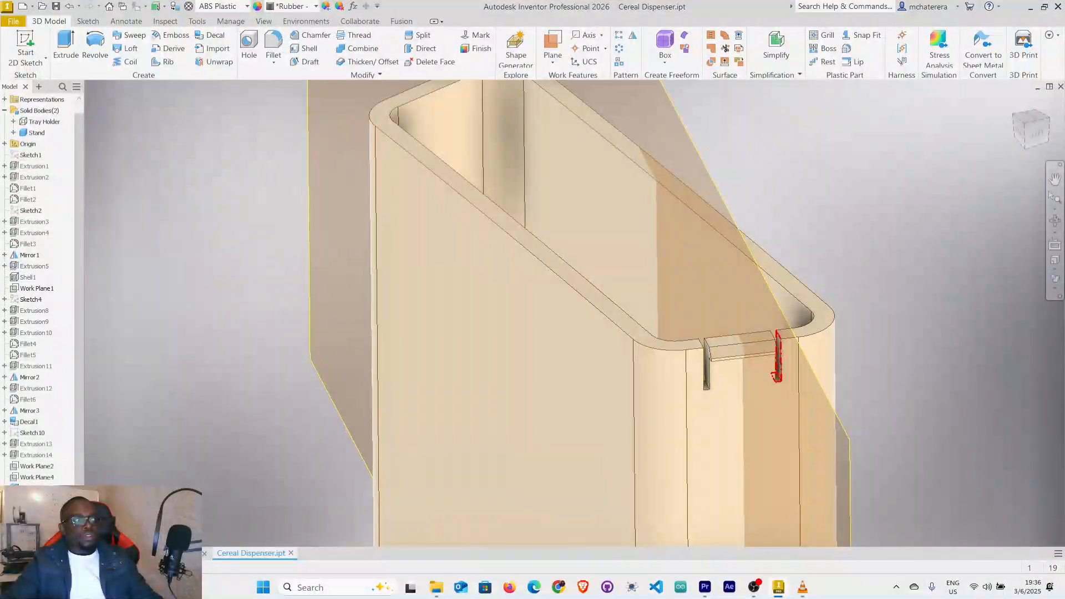
{"action": "left_click", "coordinate": [778, 357]}
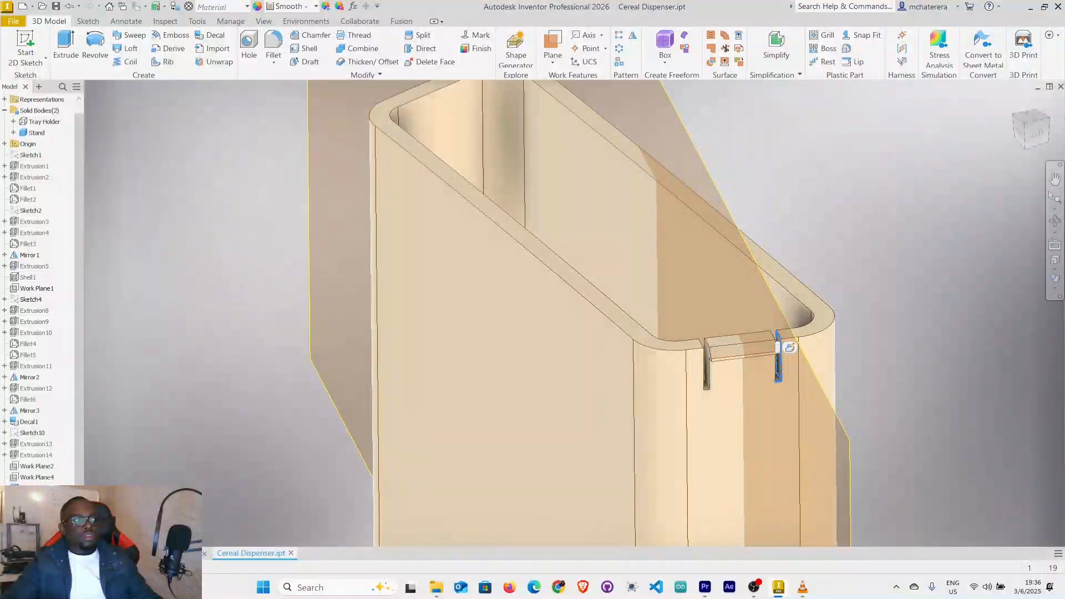
{"action": "left_click", "coordinate": [704, 366], "text": "ctrl"}
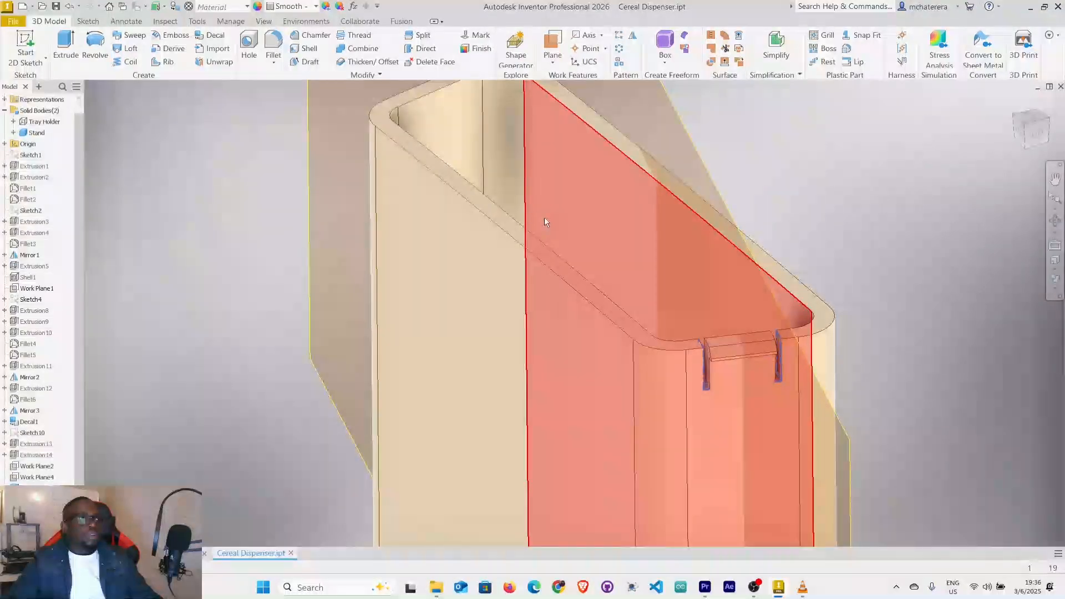
{"action": "middle_click_drag", "start_coordinate": [491, 204], "coordinate": [520, 314]}
{"action": "scroll", "coordinate": [520, 314], "scroll_direction": "down", "scroll_amount": 3}
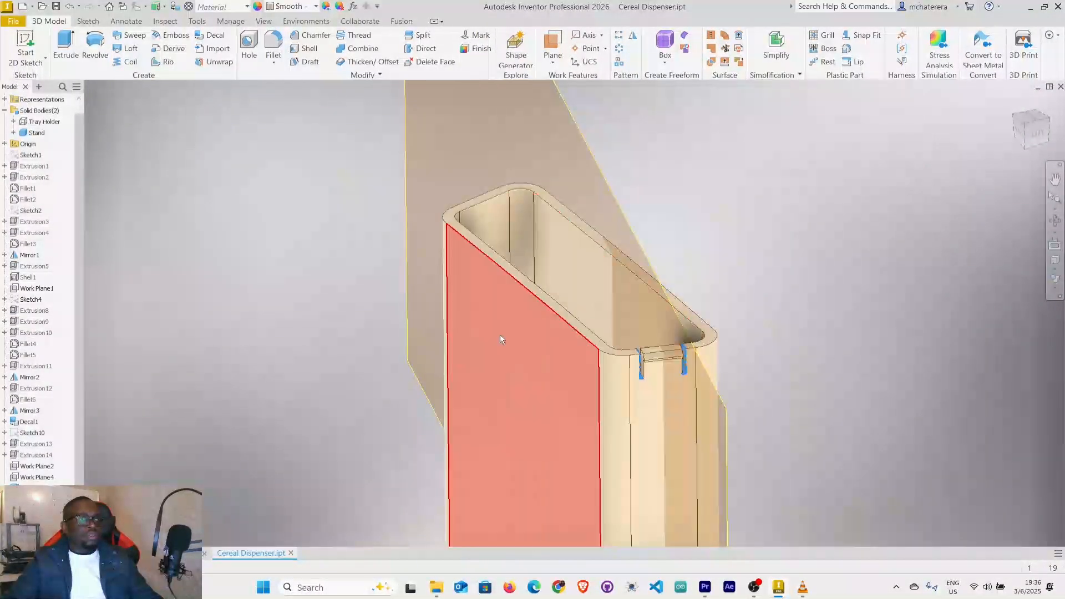
{"action": "scroll", "coordinate": [617, 291], "scroll_direction": "down", "scroll_amount": 2}
{"action": "middle_click_drag", "start_coordinate": [585, 345], "coordinate": [692, 340], "text": "shift"}
{"action": "middle_click_drag", "start_coordinate": [718, 418], "coordinate": [650, 333], "text": "shift"}
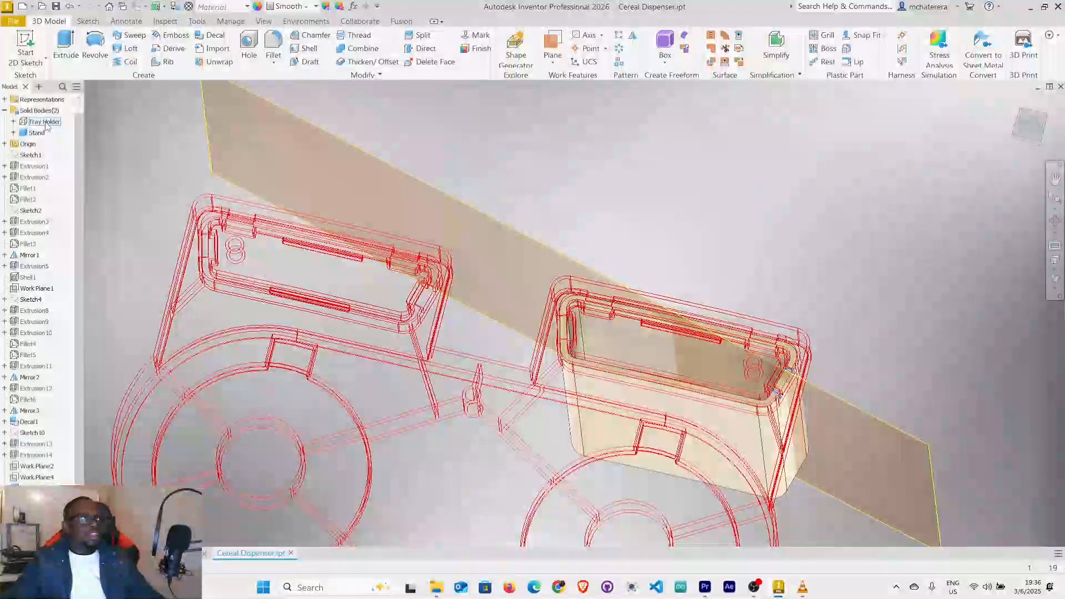
Show the Tray Holder body again and hide the lengthwise work plane.
{"action": "right_click", "coordinate": [46, 122]}
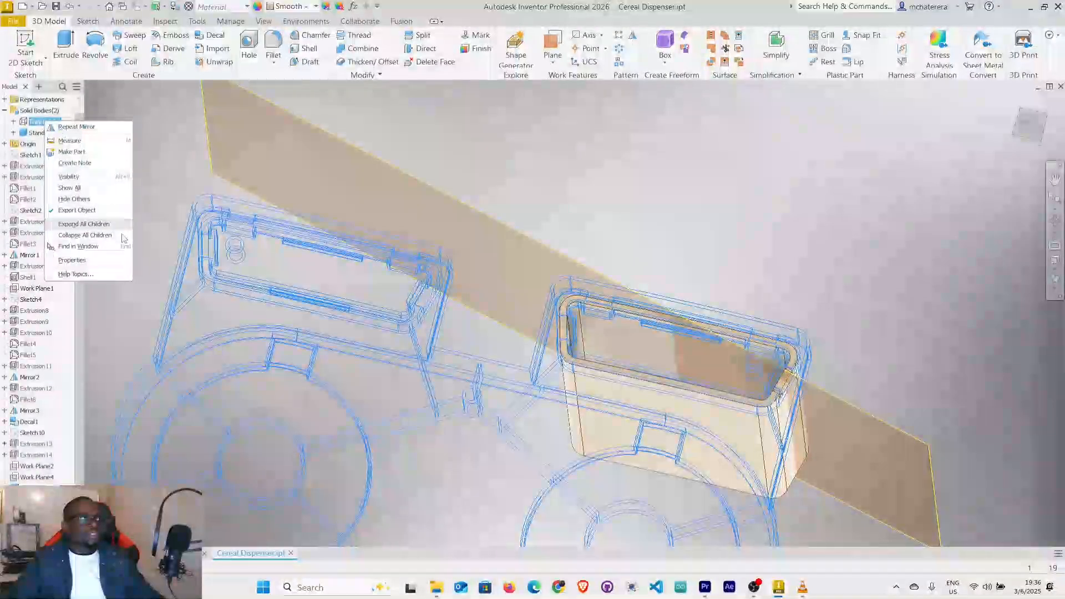
{"action": "left_click", "coordinate": [83, 177]}
{"action": "middle_click_drag", "start_coordinate": [727, 256], "coordinate": [734, 240]}
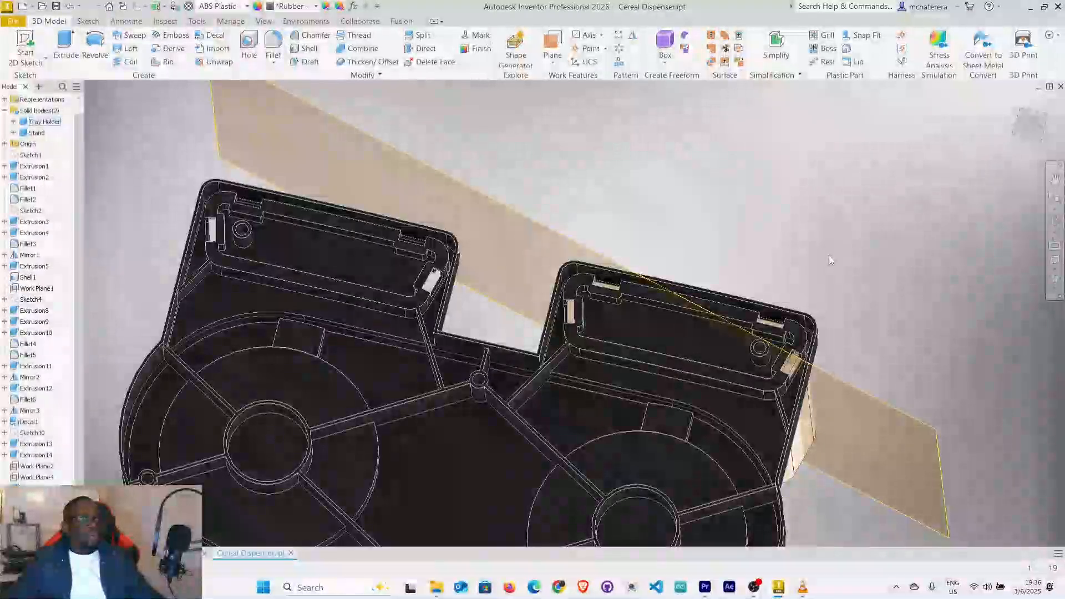
{"action": "right_click", "coordinate": [936, 445]}
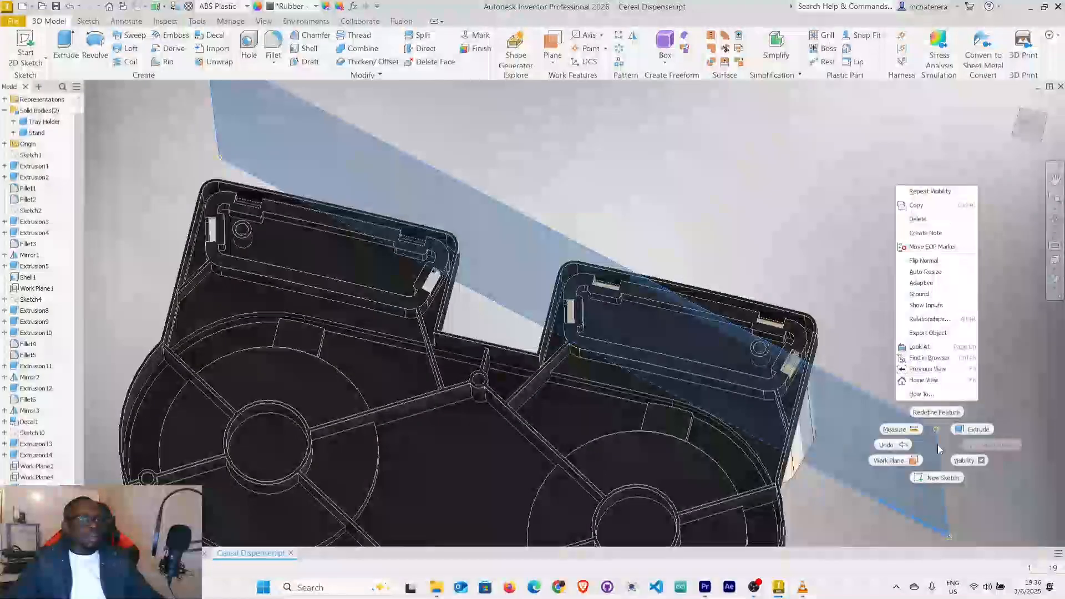
{"action": "left_click", "coordinate": [969, 461]}
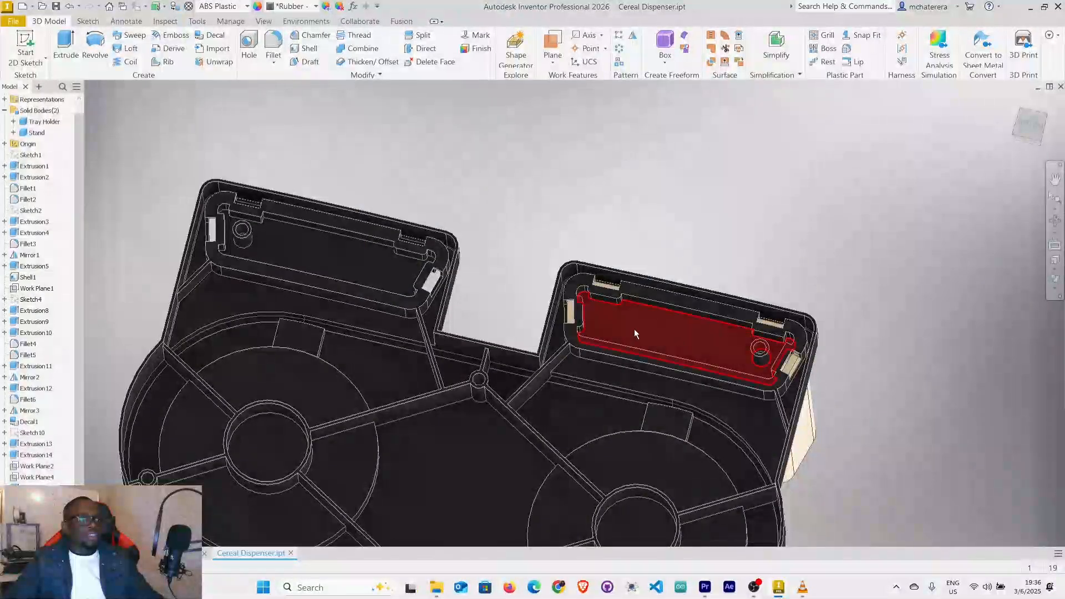
Create a midplane between the two outer end faces of the tray holder's housing that holds the stand.
{"action": "middle_click_drag", "start_coordinate": [582, 325], "coordinate": [624, 327], "text": "shift"}
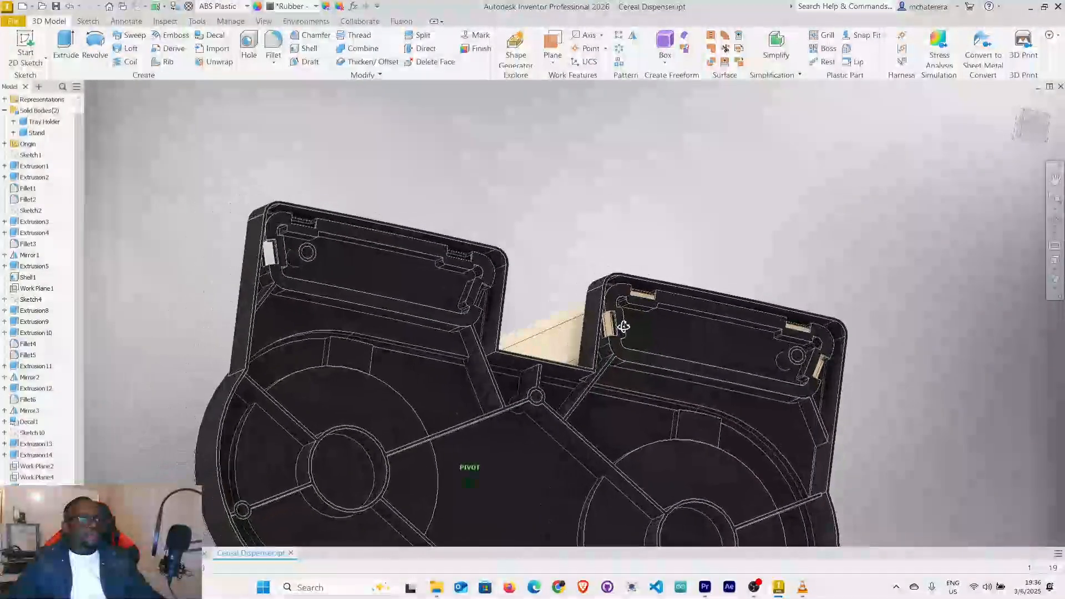
{"action": "left_click", "coordinate": [552, 58]}
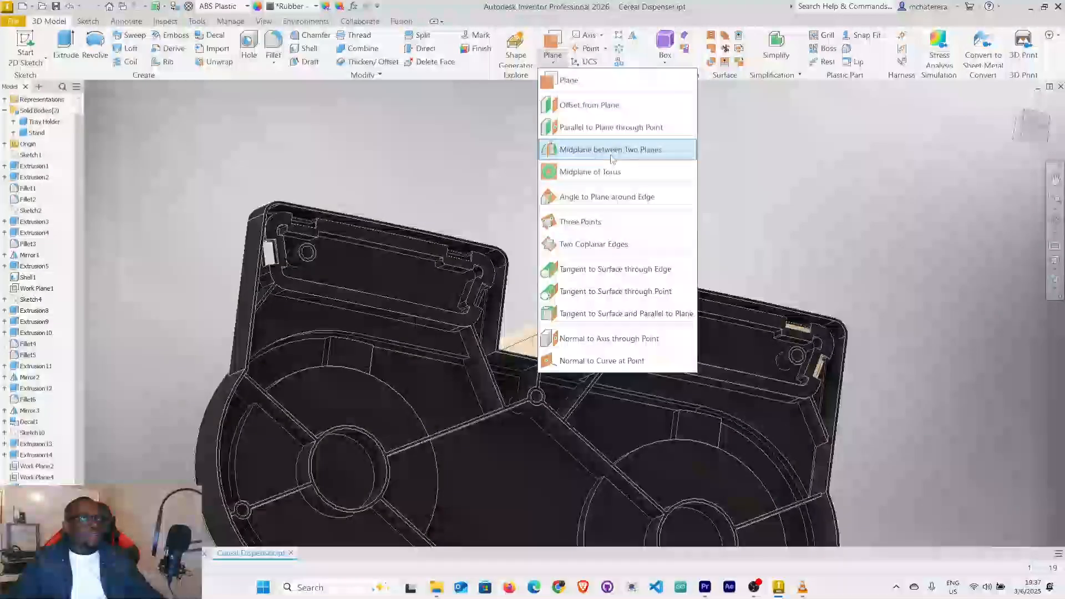
{"action": "left_click", "coordinate": [609, 149]}
{"action": "left_click", "coordinate": [594, 337]}
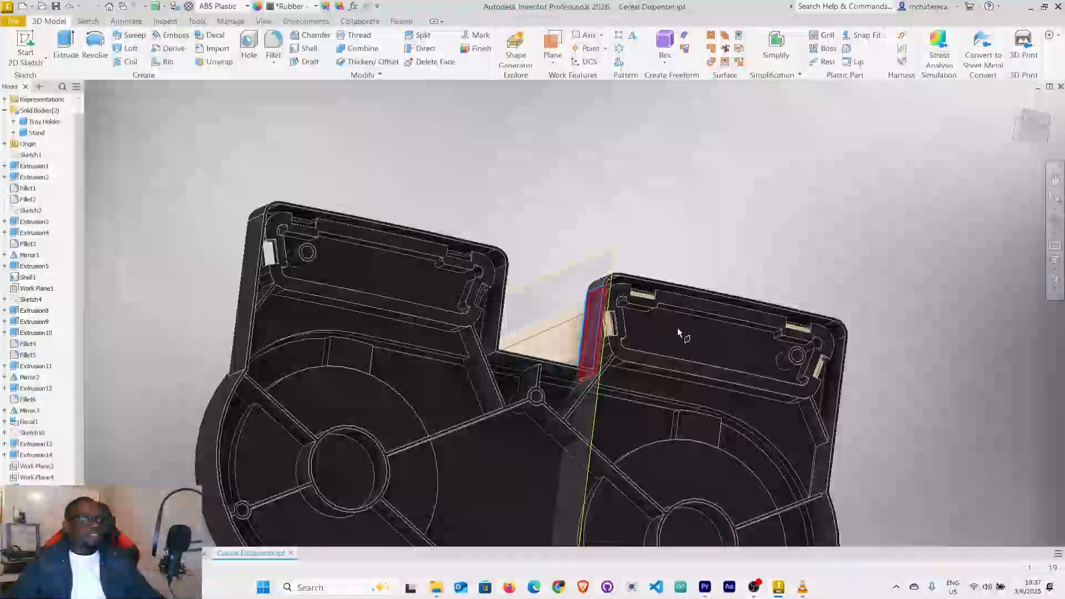
{"action": "middle_click_drag", "start_coordinate": [1060, 364], "coordinate": [899, 366], "text": "shift"}
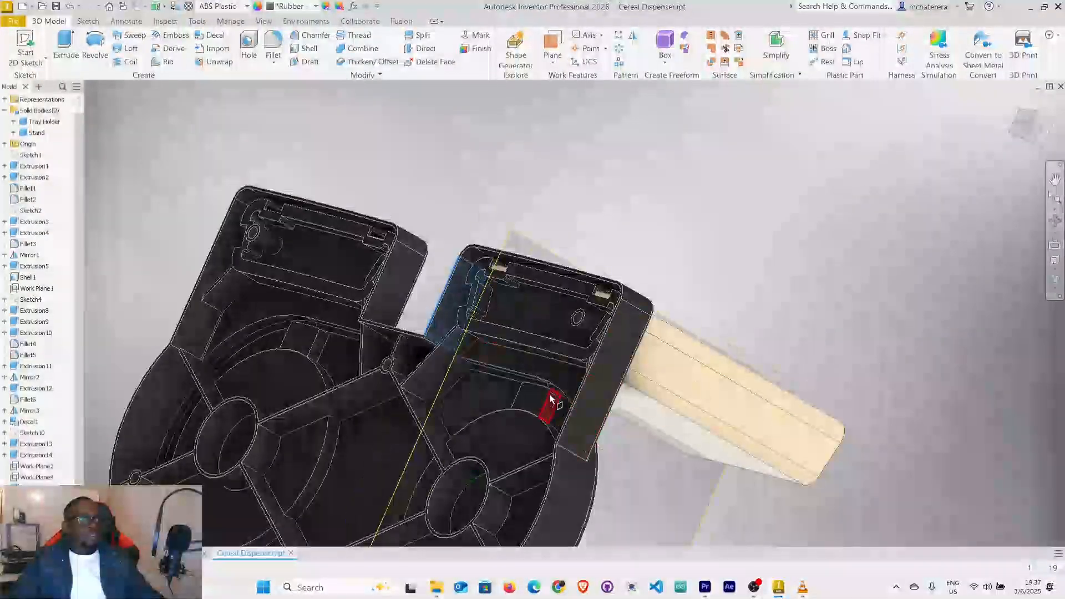
{"action": "left_click", "coordinate": [624, 392]}
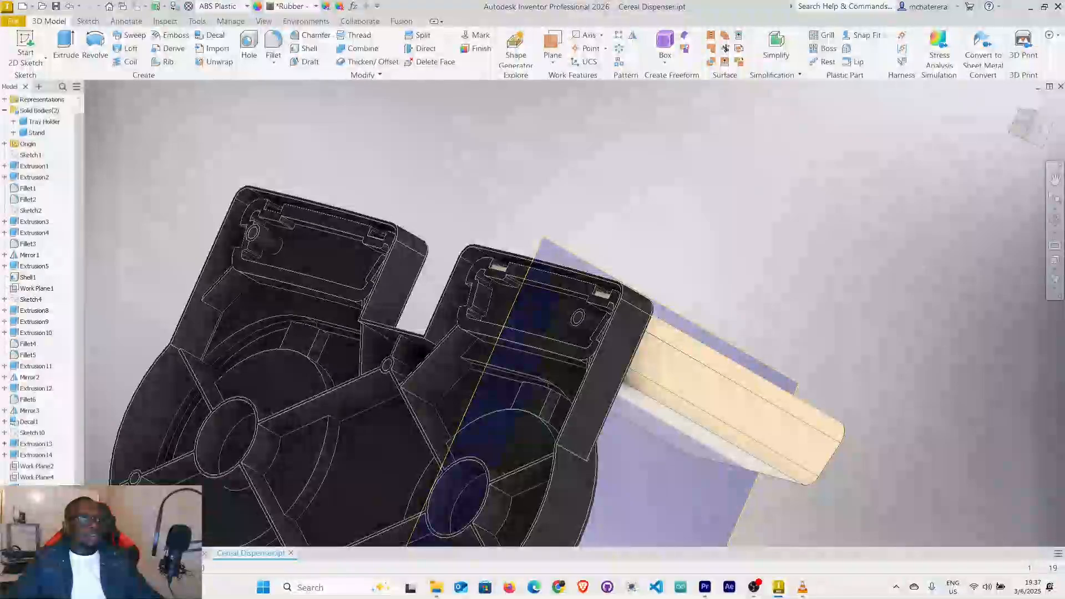
Examine the end slots and snap openings of the tray holder's housing around the stand, on both sides of the midplane.
{"action": "scroll", "coordinate": [808, 282], "scroll_direction": "down", "scroll_amount": 3}
{"action": "middle_click_drag", "start_coordinate": [798, 291], "coordinate": [818, 294], "text": "shift"}
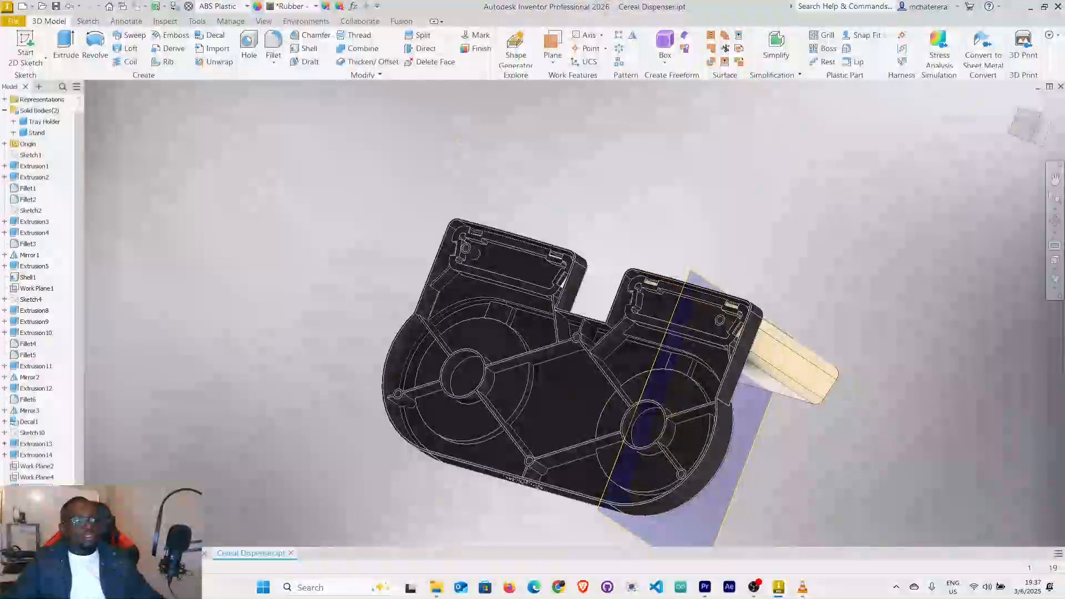
{"action": "scroll", "coordinate": [42, 311], "scroll_direction": "down", "scroll_amount": 1}
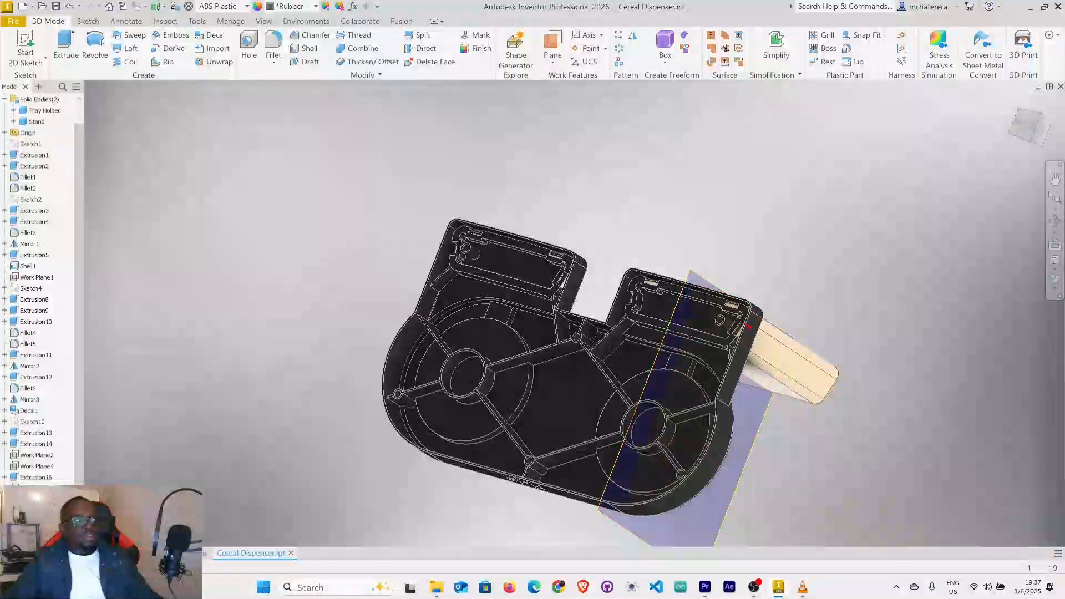
{"action": "left_click", "coordinate": [740, 338]}
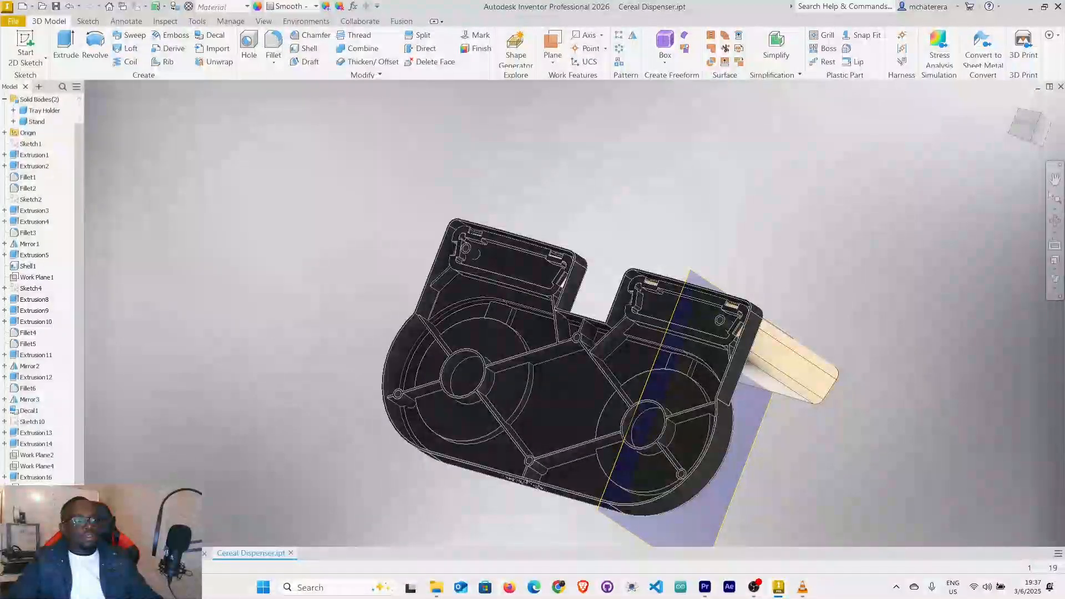
{"action": "scroll", "coordinate": [634, 423], "scroll_direction": "up", "scroll_amount": 5}
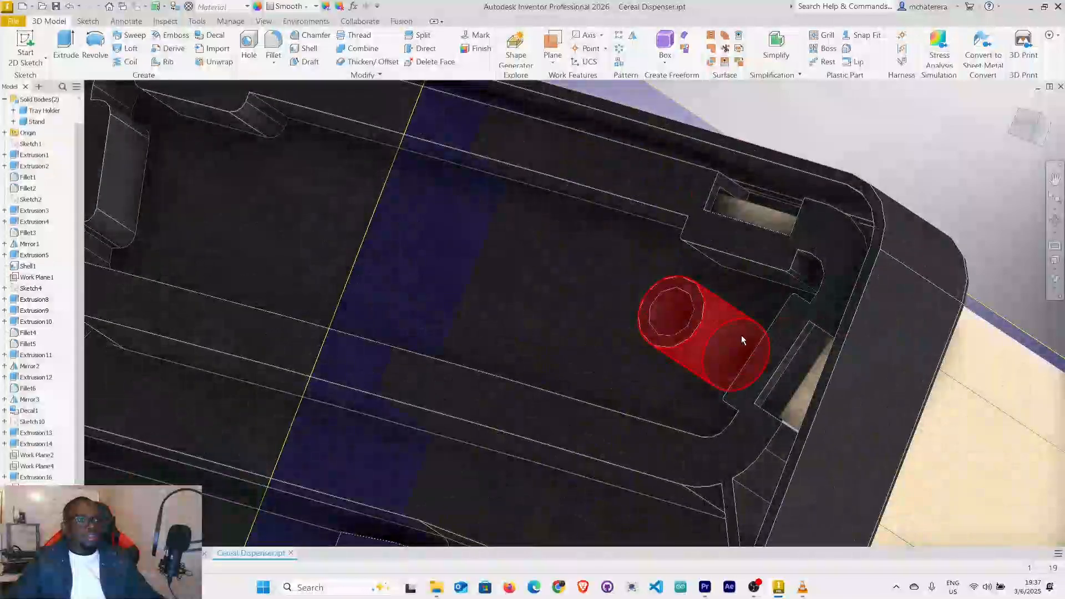
{"action": "scroll", "coordinate": [740, 334], "scroll_direction": "down", "scroll_amount": 3}
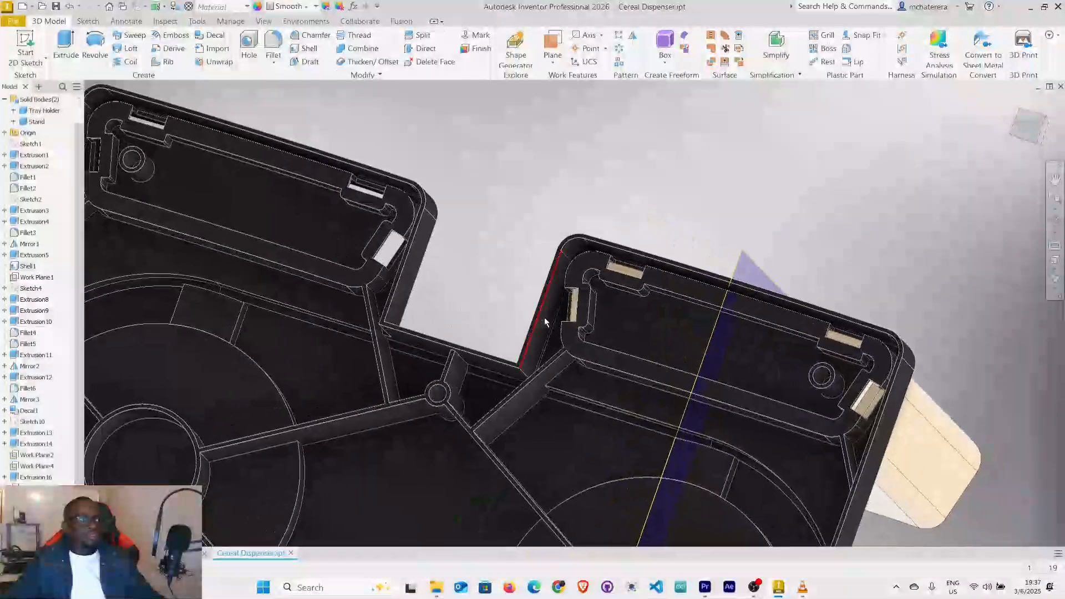
{"action": "scroll", "coordinate": [540, 317], "scroll_direction": "up", "scroll_amount": 4}
{"action": "middle_click_drag", "start_coordinate": [680, 332], "coordinate": [634, 332], "text": "shift"}
{"action": "scroll", "coordinate": [634, 331], "scroll_direction": "up", "scroll_amount": 5}
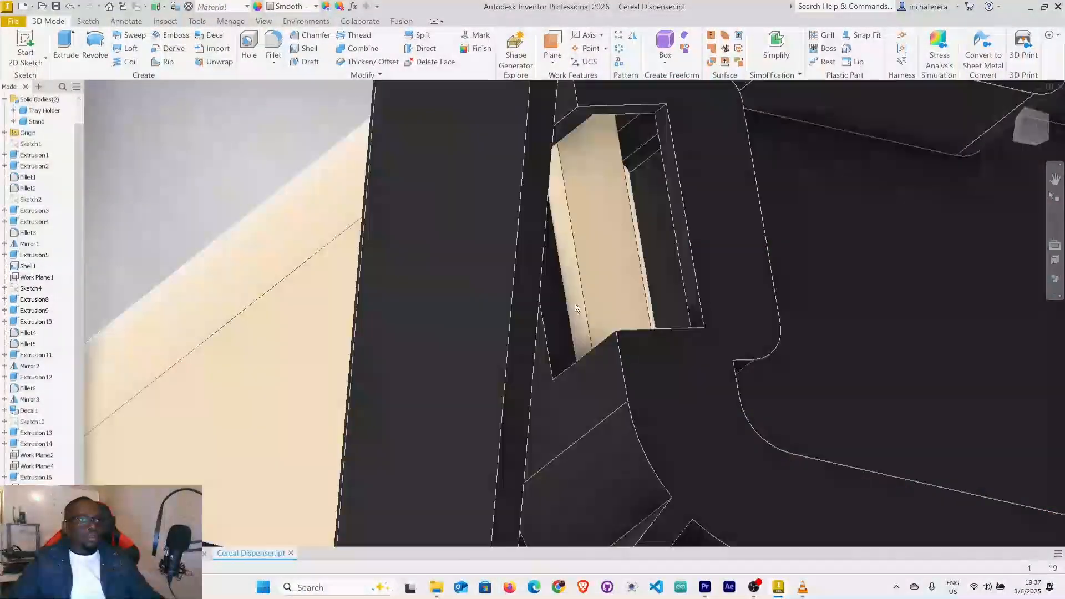
Try to mirror the selected snap tab features of the stand across the housing's midplane to the opposite end.
{"action": "left_click", "coordinate": [633, 37]}
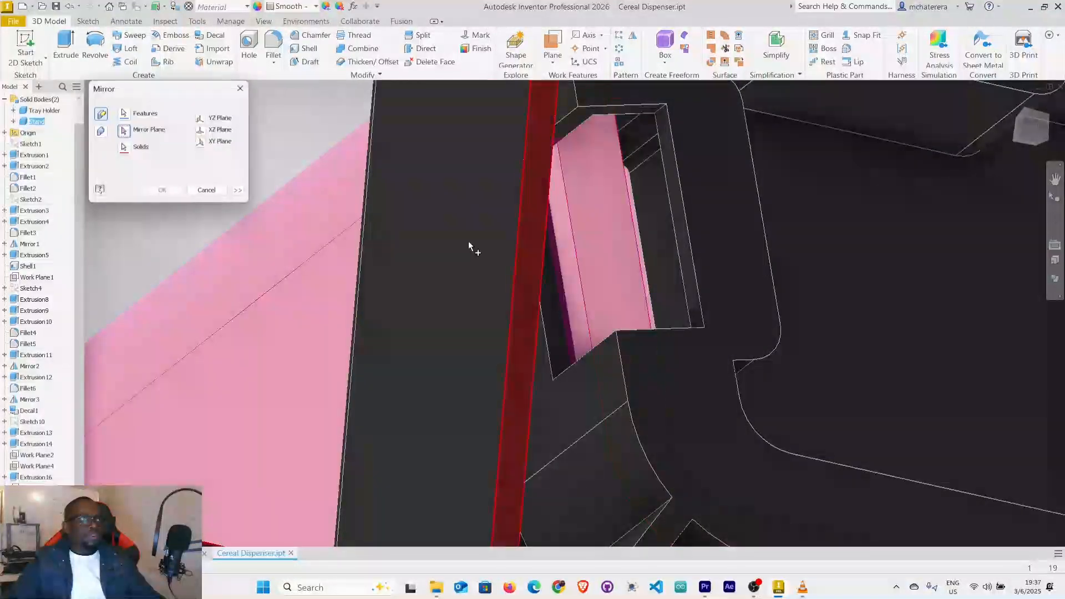
{"action": "scroll", "coordinate": [854, 502], "scroll_direction": "down", "scroll_amount": 5}
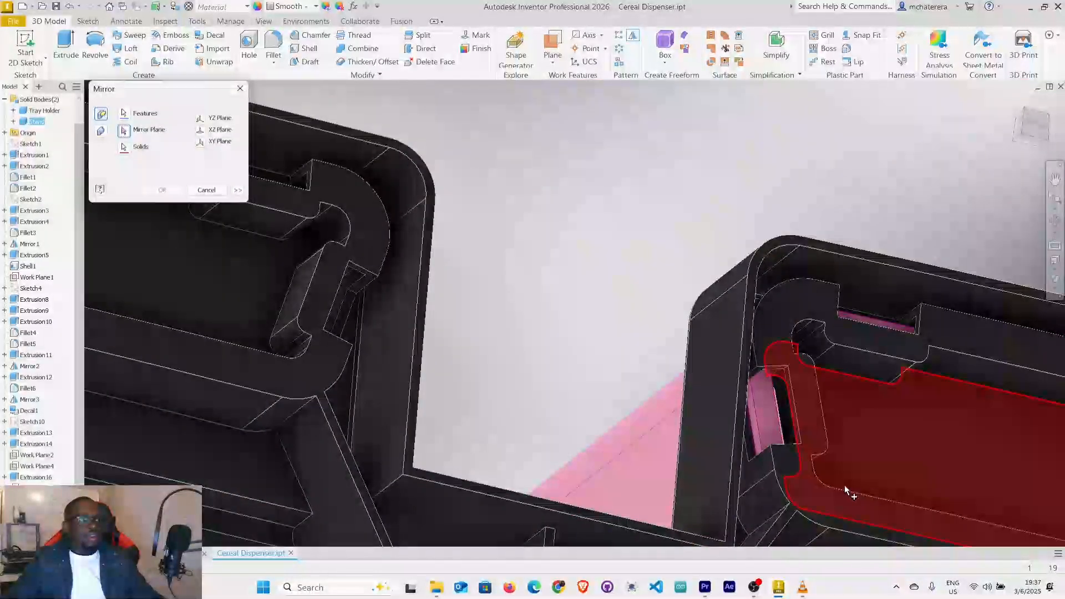
{"action": "scroll", "coordinate": [844, 484], "scroll_direction": "down", "scroll_amount": 5}
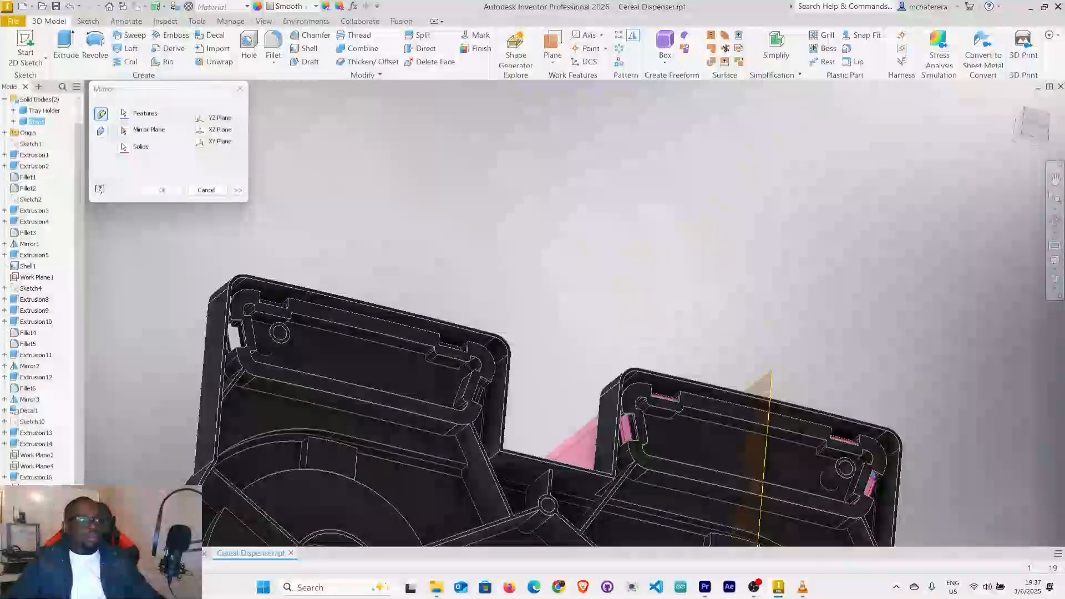
{"action": "left_click", "coordinate": [124, 131]}
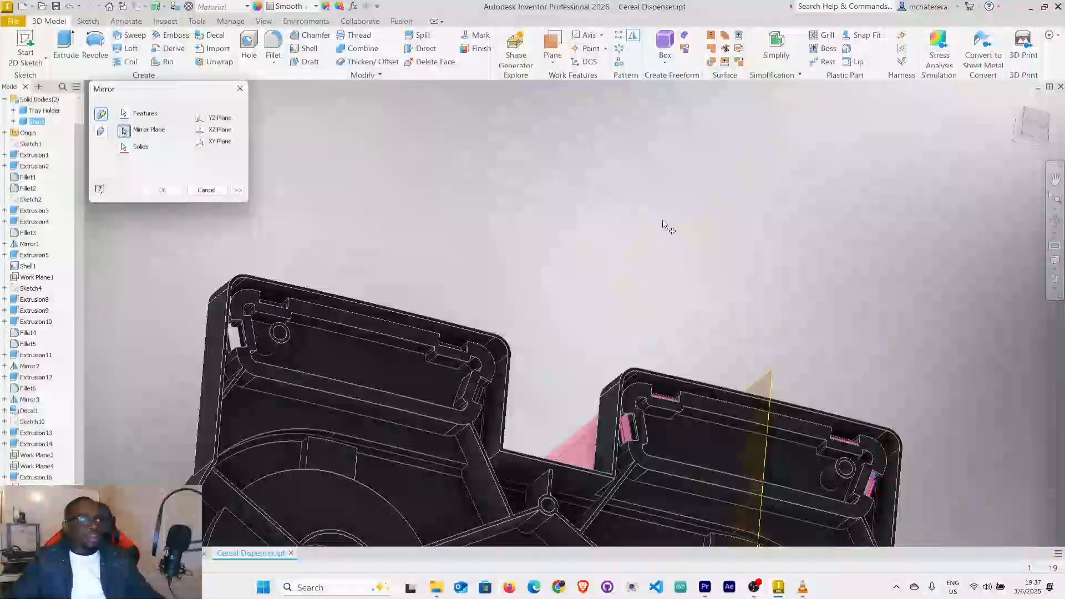
{"action": "left_click", "coordinate": [772, 376]}
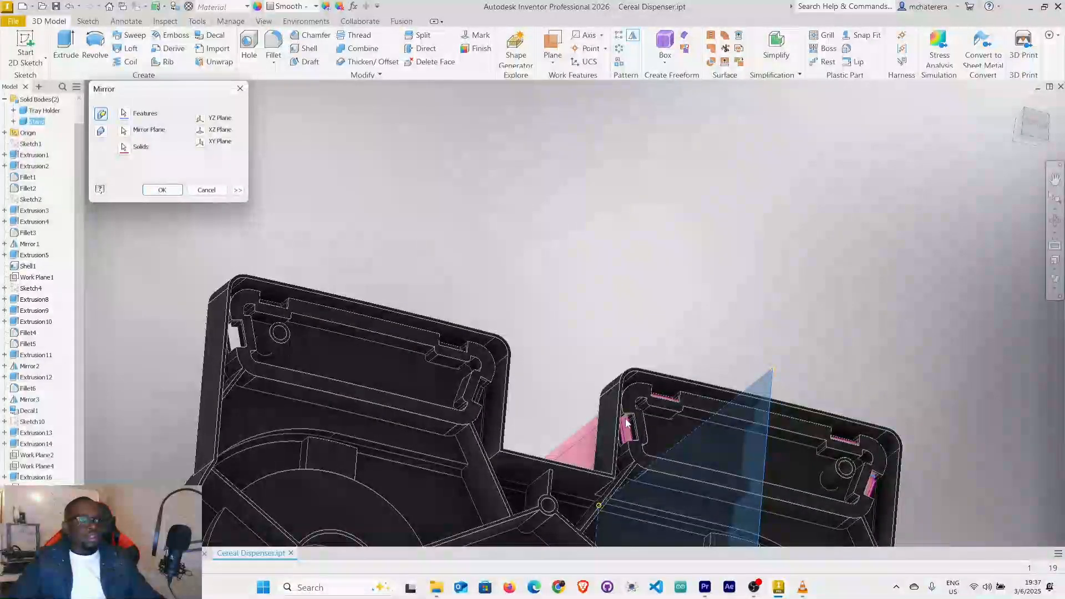
{"action": "scroll", "coordinate": [614, 436], "scroll_direction": "up", "scroll_amount": 5}
{"action": "scroll", "coordinate": [614, 436], "scroll_direction": "down", "scroll_amount": 5}
{"action": "middle_click_drag", "start_coordinate": [622, 446], "coordinate": [609, 423], "text": "shift"}
{"action": "scroll", "coordinate": [599, 344], "scroll_direction": "up", "scroll_amount": 5}
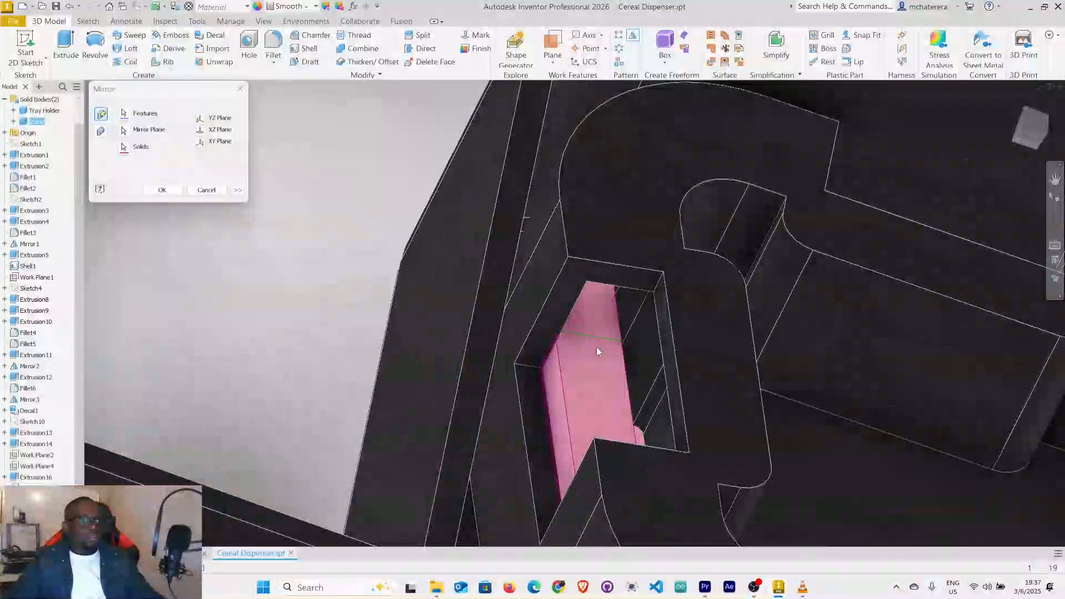
{"action": "left_click", "coordinate": [163, 191]}
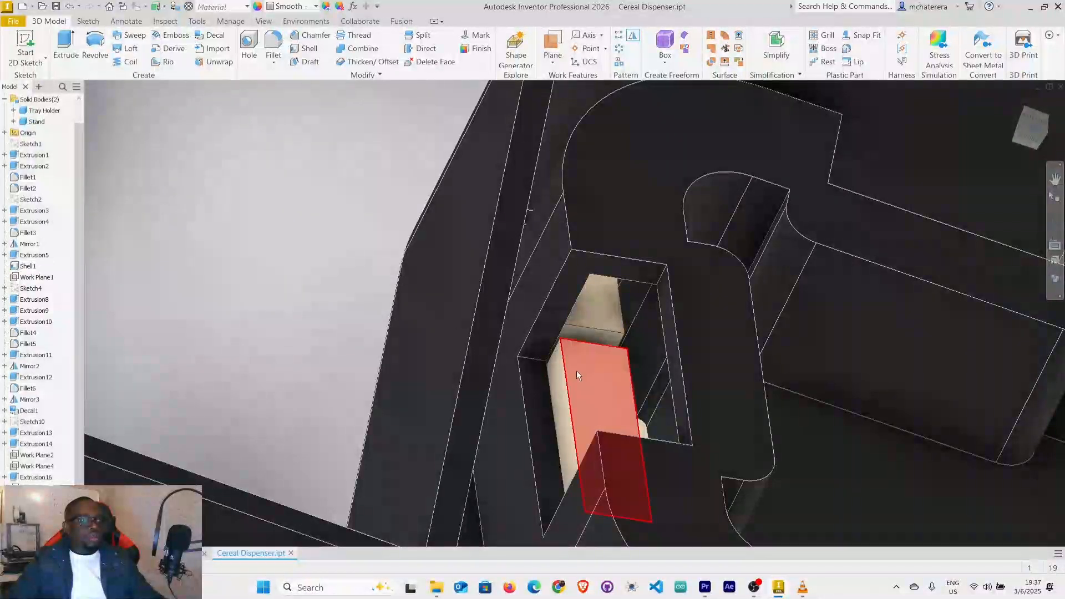
Inspect the mirrored snap tab through the housing's opposite end slot and undo the mirror.
{"action": "scroll", "coordinate": [574, 373], "scroll_direction": "down", "scroll_amount": 3}
{"action": "mouse_move", "coordinate": [631, 398]}
{"action": "middle_mouse_down", "text": "shift"}
{"action": "mouse_move", "coordinate": [597, 414]}
{"action": "mouse_move", "coordinate": [632, 424]}
{"action": "mouse_move", "coordinate": [633, 413]}
{"action": "middle_mouse_up", "text": "shift"}
{"action": "scroll", "coordinate": [587, 370], "scroll_direction": "up", "scroll_amount": 3}
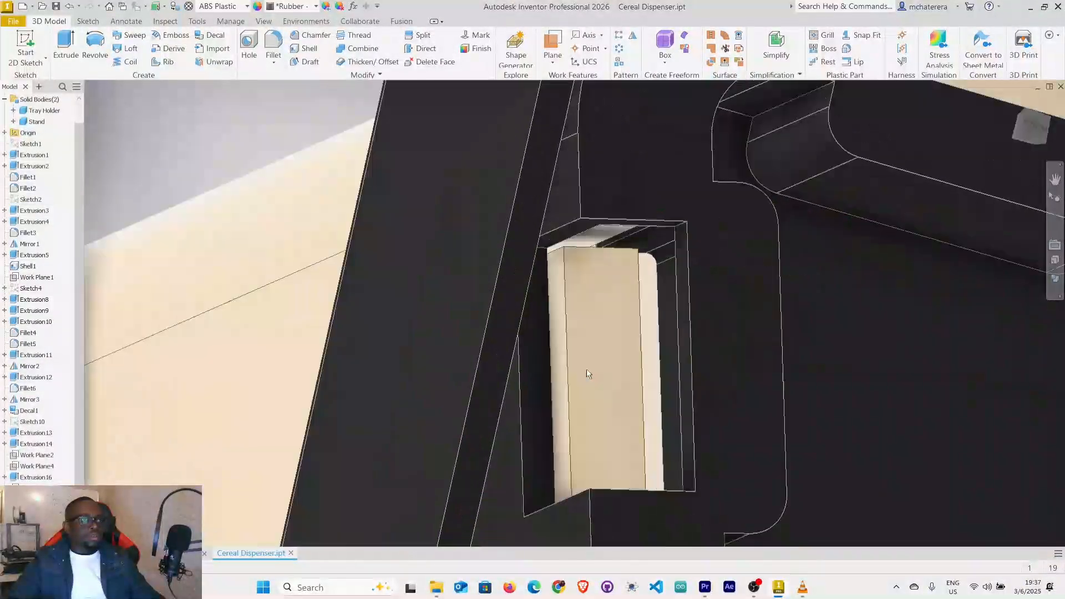
{"action": "scroll", "coordinate": [587, 368], "scroll_direction": "up", "scroll_amount": 2}
{"action": "mouse_move", "coordinate": [587, 370]}
{"action": "middle_mouse_down", "text": "shift"}
{"action": "mouse_move", "coordinate": [546, 361]}
{"action": "mouse_move", "coordinate": [617, 354]}
{"action": "mouse_move", "coordinate": [575, 363]}
{"action": "mouse_move", "coordinate": [580, 343]}
{"action": "mouse_move", "coordinate": [599, 347]}
{"action": "middle_mouse_up", "text": "shift"}
{"action": "scroll", "coordinate": [576, 363], "scroll_direction": "down", "scroll_amount": 2}
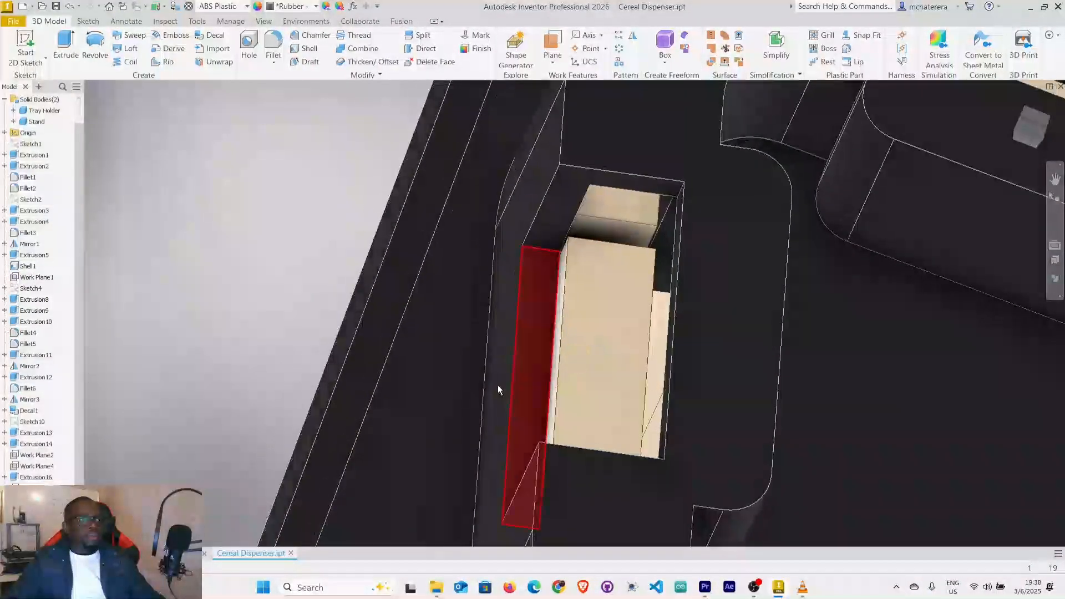
{"action": "scroll", "coordinate": [42, 294], "scroll_direction": "down", "scroll_amount": 1}
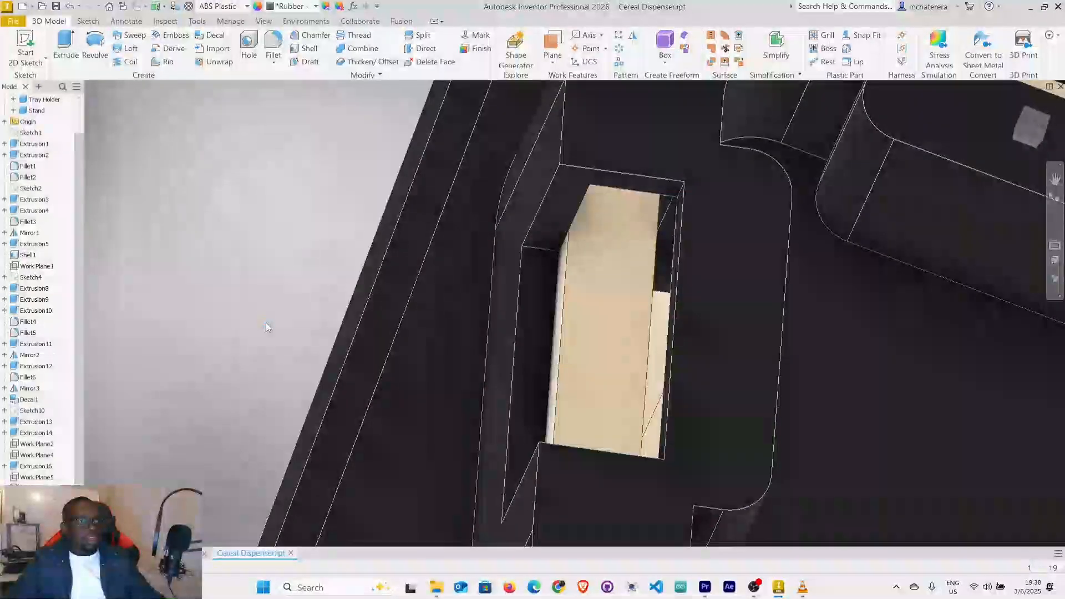
Hide the Tray Holder body so that only the stand and the midplane are shown.
{"action": "scroll", "coordinate": [527, 340], "scroll_direction": "down", "scroll_amount": 8}
{"action": "middle_click_drag", "start_coordinate": [789, 377], "coordinate": [798, 299], "text": "shift"}
{"action": "scroll", "coordinate": [34, 166], "scroll_direction": "up", "scroll_amount": 1}
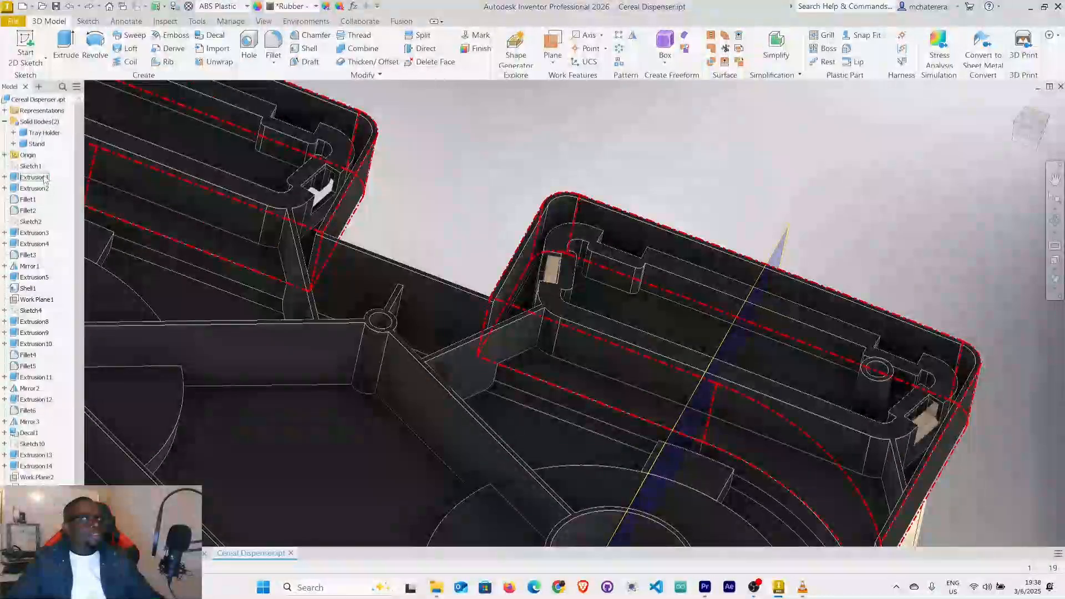
{"action": "right_click", "coordinate": [46, 136]}
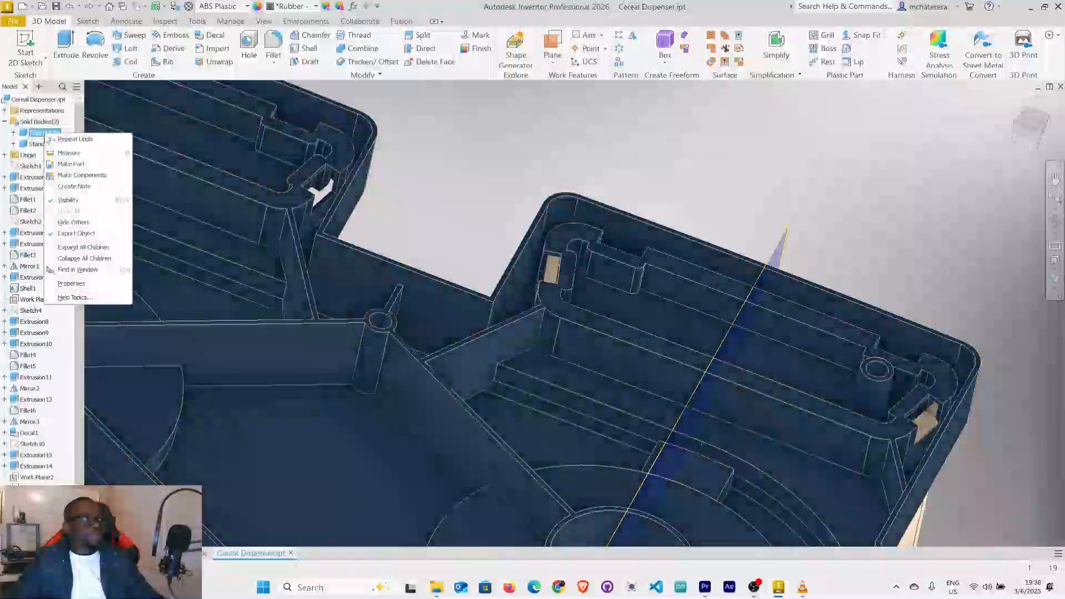
{"action": "left_click", "coordinate": [76, 204]}
{"action": "middle_click_drag", "start_coordinate": [859, 303], "coordinate": [702, 206]}
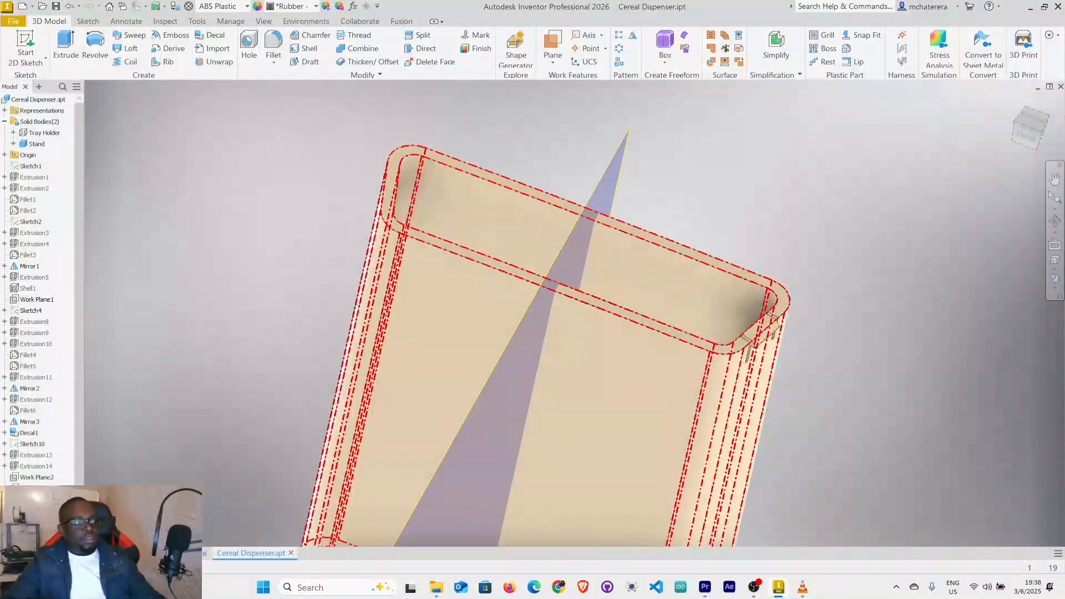
Select the wedge tab on the stand's upper rim.
{"action": "left_click", "coordinate": [541, 450]}
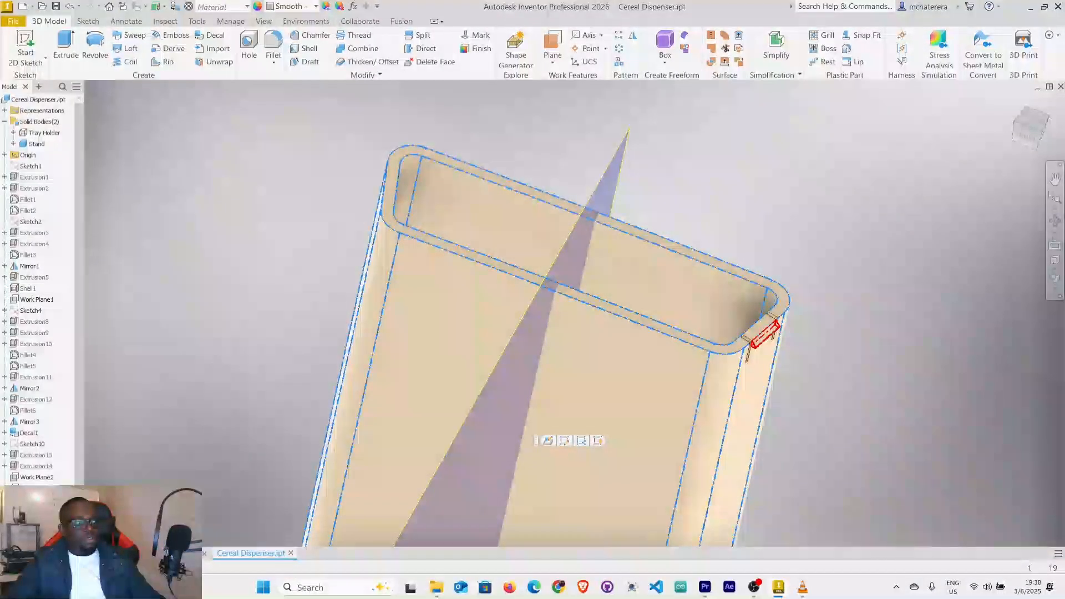
{"action": "left_click", "coordinate": [765, 333]}
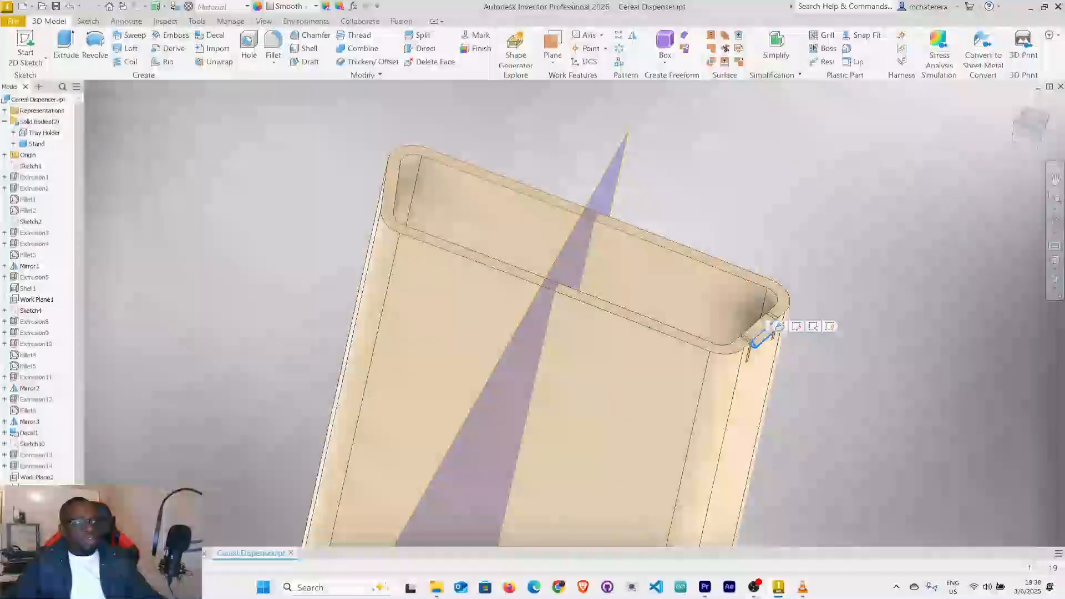
{"action": "right_click", "coordinate": [41, 333]}
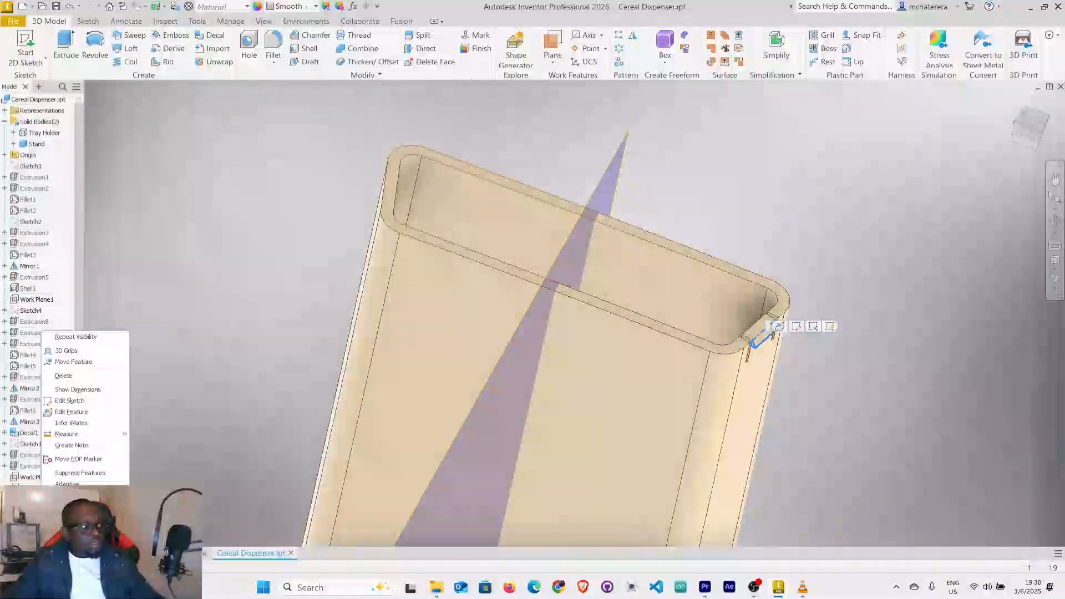
{"action": "left_click", "coordinate": [231, 441]}
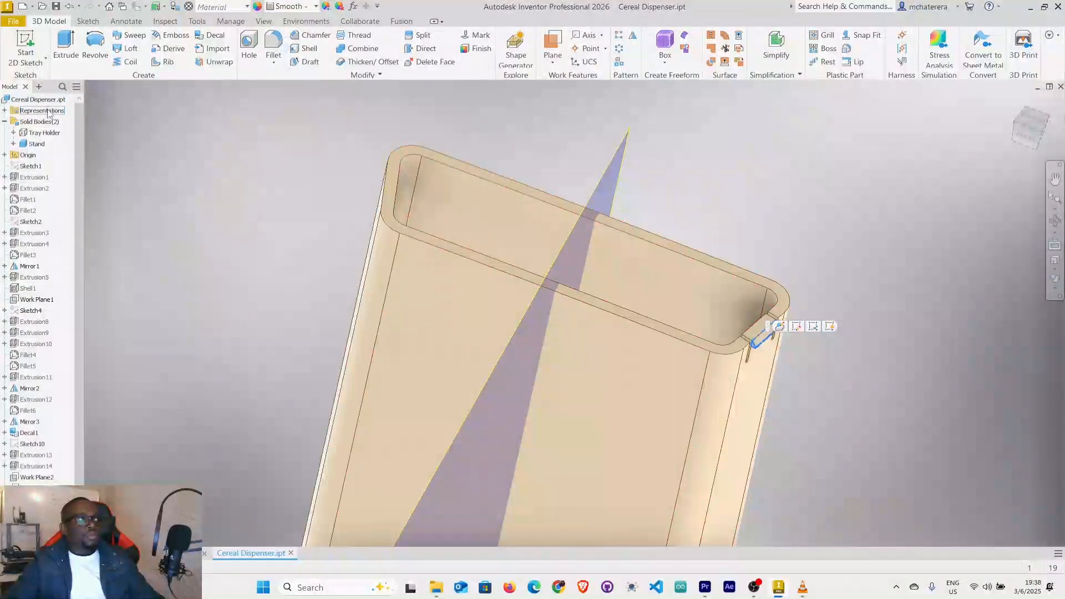
Show the Tray Holder body again around the stand.
{"action": "left_click", "coordinate": [46, 134]}
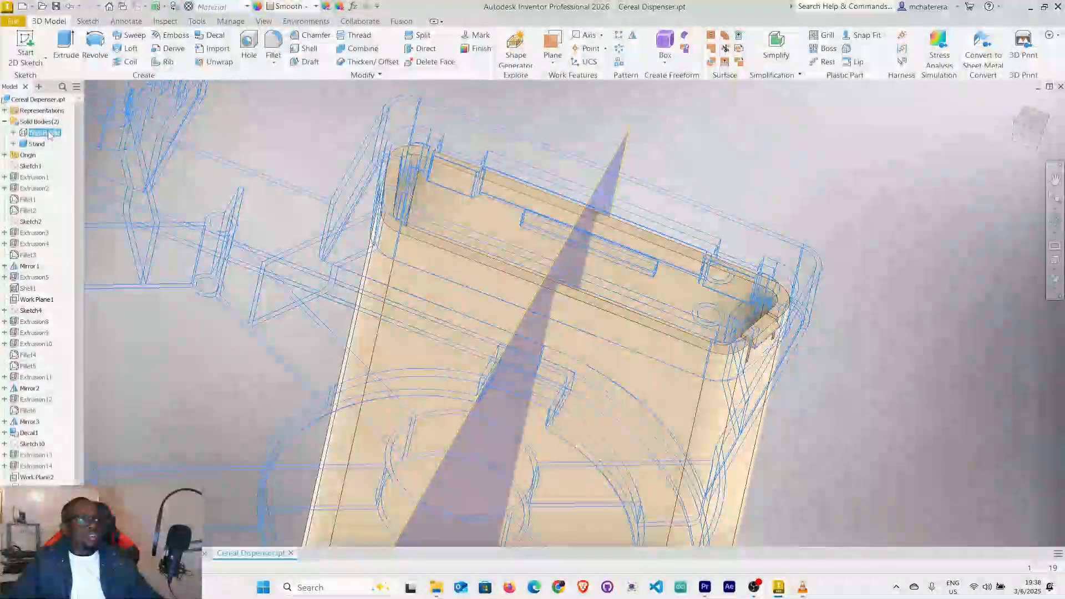
{"action": "right_click", "coordinate": [49, 134]}
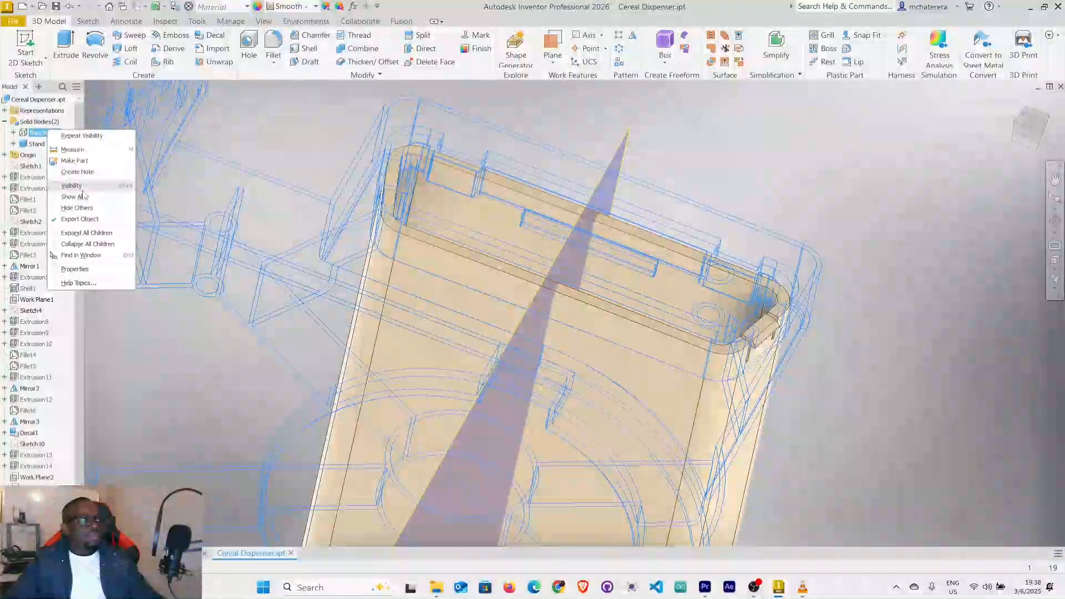
{"action": "left_click", "coordinate": [82, 196]}
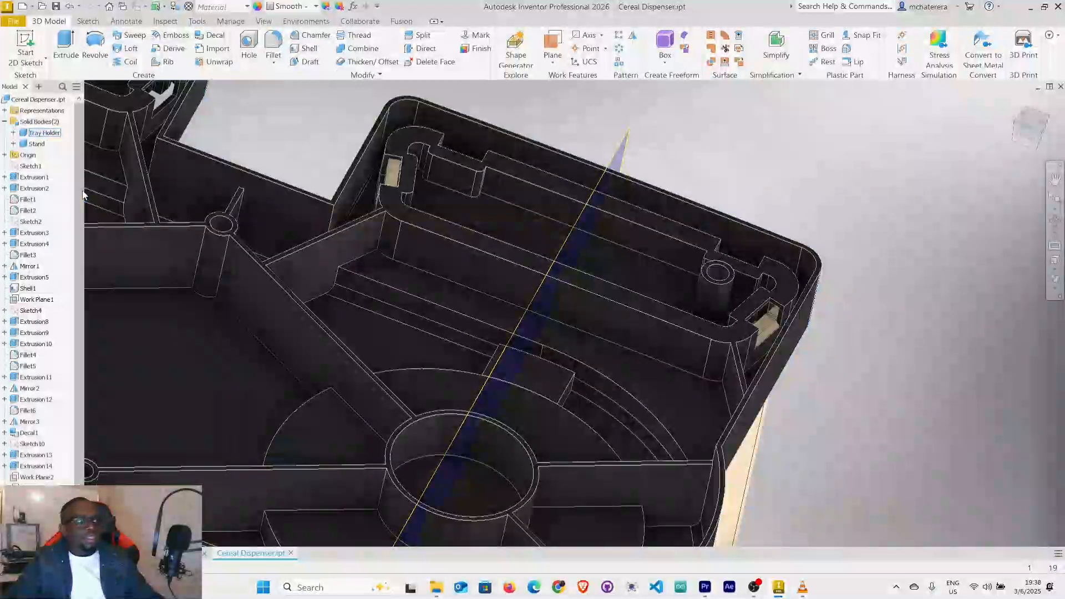
{"action": "scroll", "coordinate": [799, 308], "scroll_direction": "down", "scroll_amount": 4}
{"action": "middle_click_drag", "start_coordinate": [804, 306], "coordinate": [841, 263]}
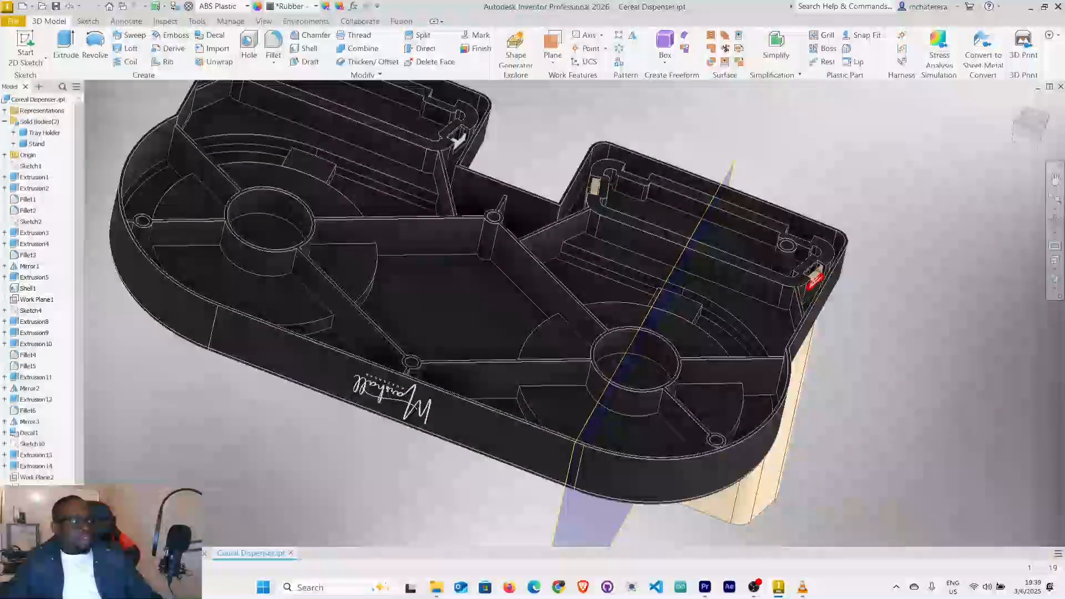
Select the stand's wedge tab inside the end slot of the tray holder's housing.
{"action": "left_click", "coordinate": [814, 280]}
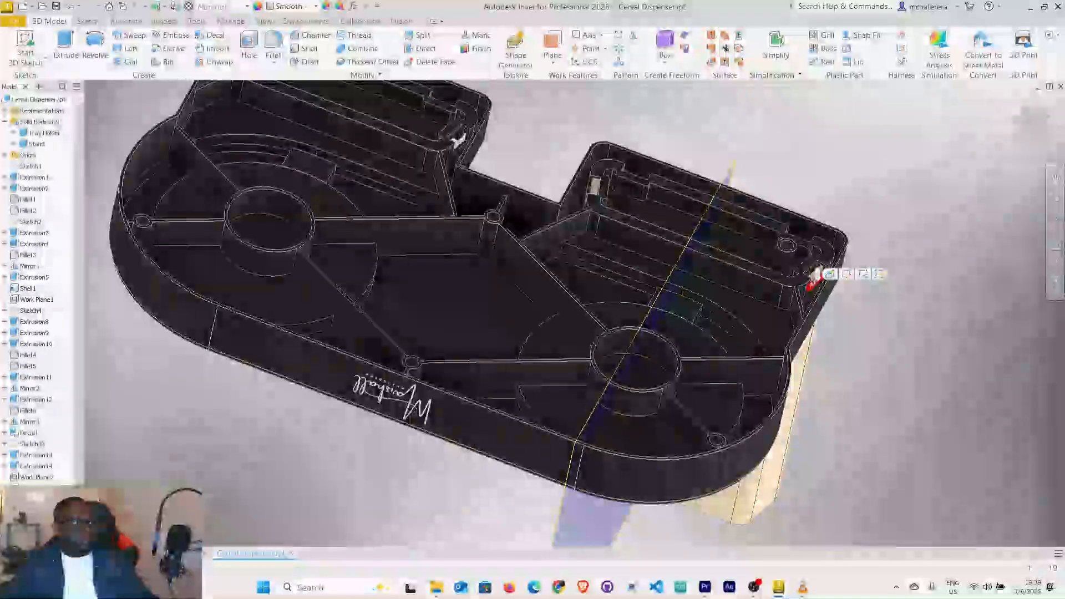
{"action": "scroll", "coordinate": [36, 300], "scroll_direction": "down", "scroll_amount": 1}
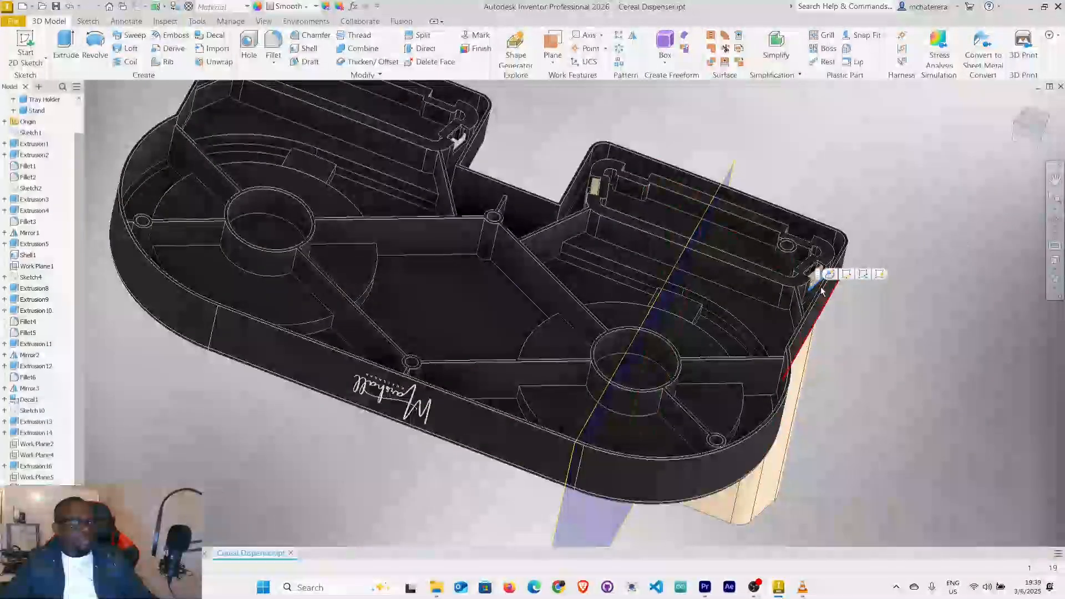
{"action": "scroll", "coordinate": [728, 301], "scroll_direction": "up", "scroll_amount": 5}
{"action": "scroll", "coordinate": [729, 301], "scroll_direction": "down", "scroll_amount": 7}
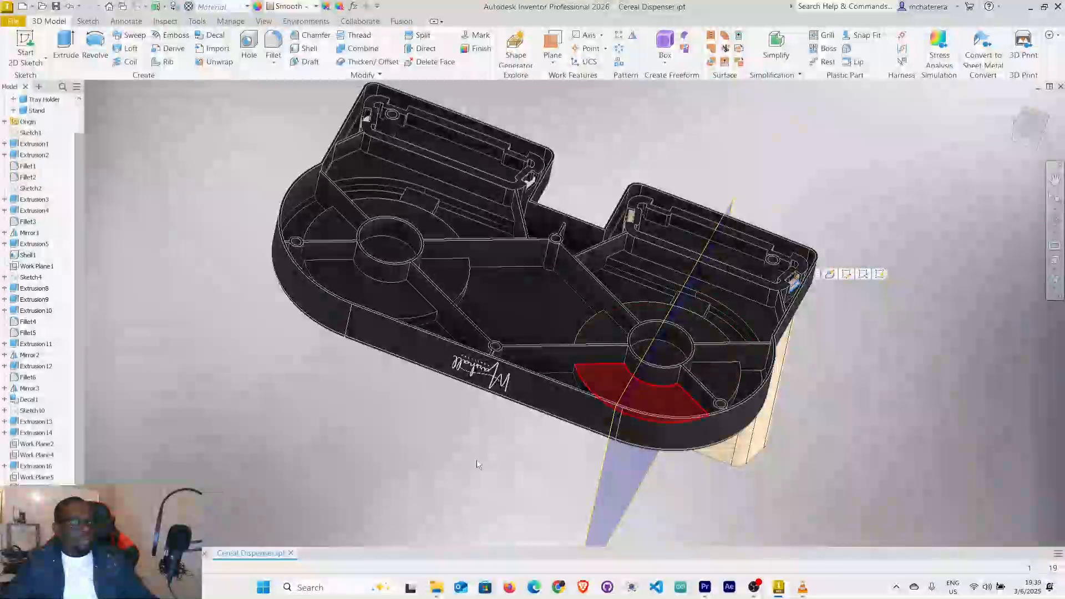
{"action": "scroll", "coordinate": [39, 146], "scroll_direction": "up", "scroll_amount": 1}
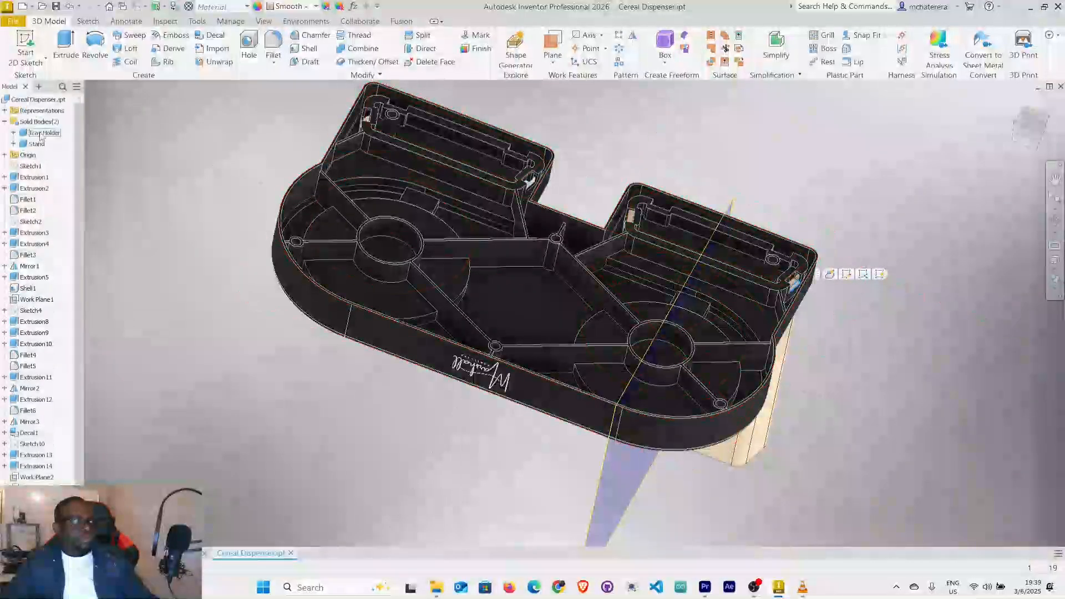
Hide the Tray Holder body while keeping the stand's wedge tab selected.
{"action": "scroll", "coordinate": [38, 145], "scroll_direction": "down", "scroll_amount": 1}
{"action": "left_click", "coordinate": [37, 111]}
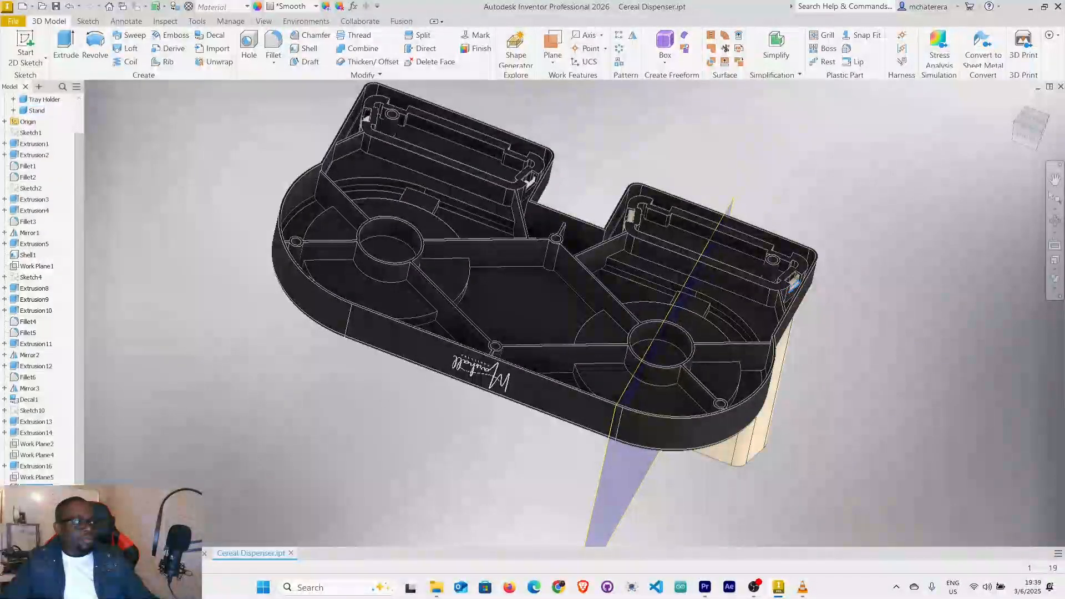
{"action": "right_click", "coordinate": [33, 332]}
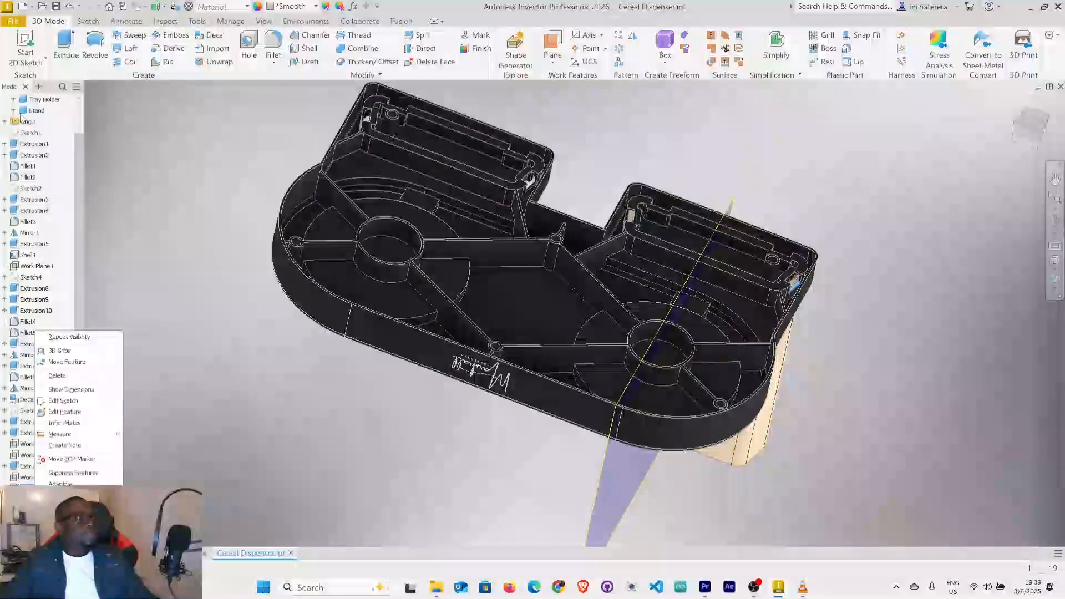
{"action": "left_click", "coordinate": [203, 133]}
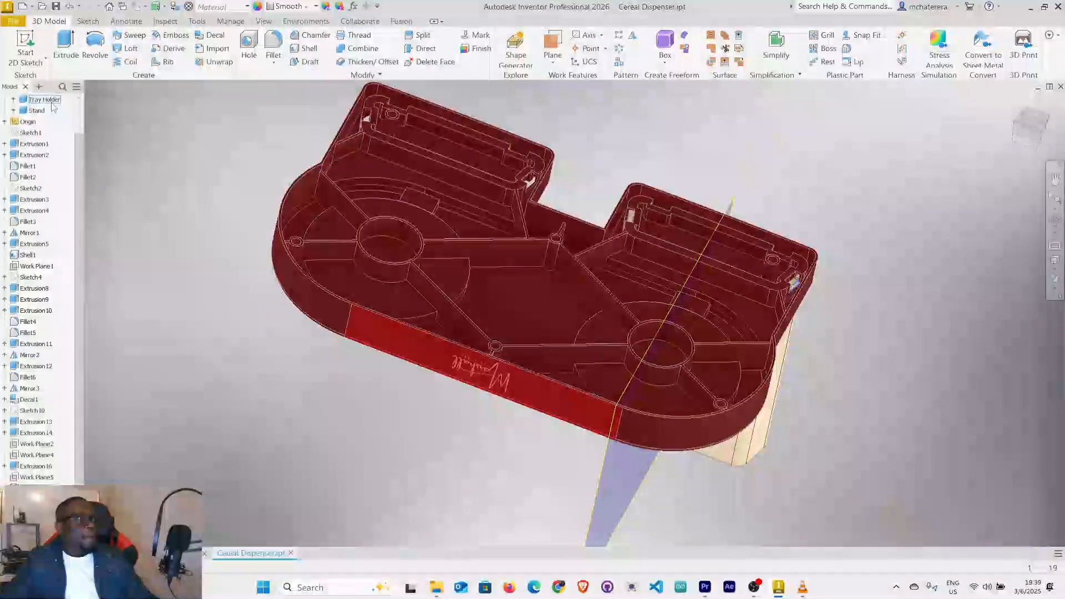
{"action": "right_click", "coordinate": [53, 107]}
{"action": "left_click", "coordinate": [103, 170]}
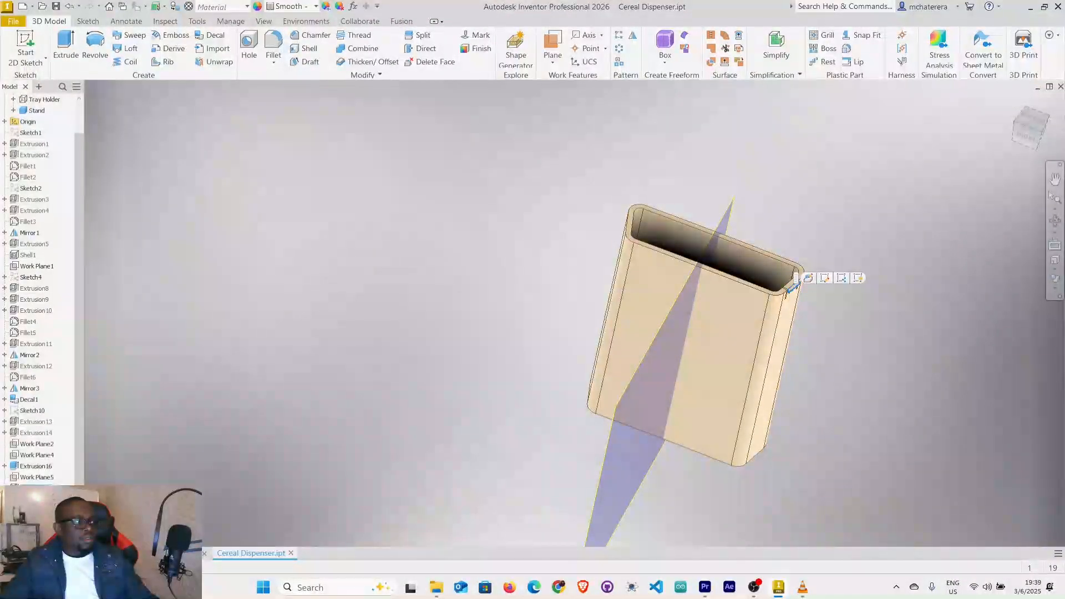
Mirror the stand's wedge tab and an adjacent relief slot across the central work plane to the opposite end.
{"action": "scroll", "coordinate": [840, 266], "scroll_direction": "up", "scroll_amount": 5}
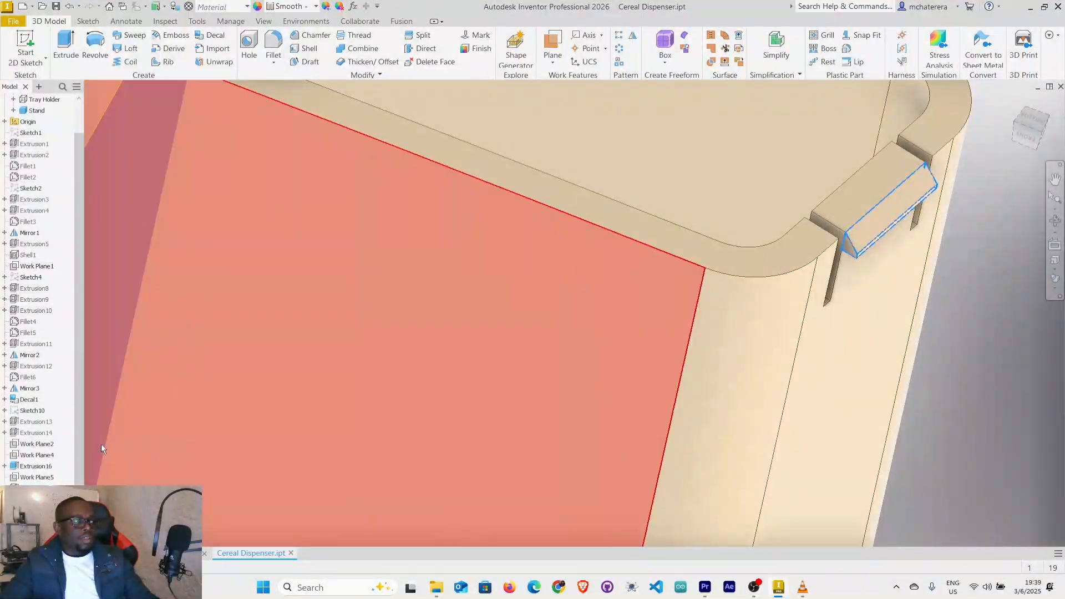
{"action": "left_click", "coordinate": [101, 444]}
{"action": "left_click", "coordinate": [973, 402]}
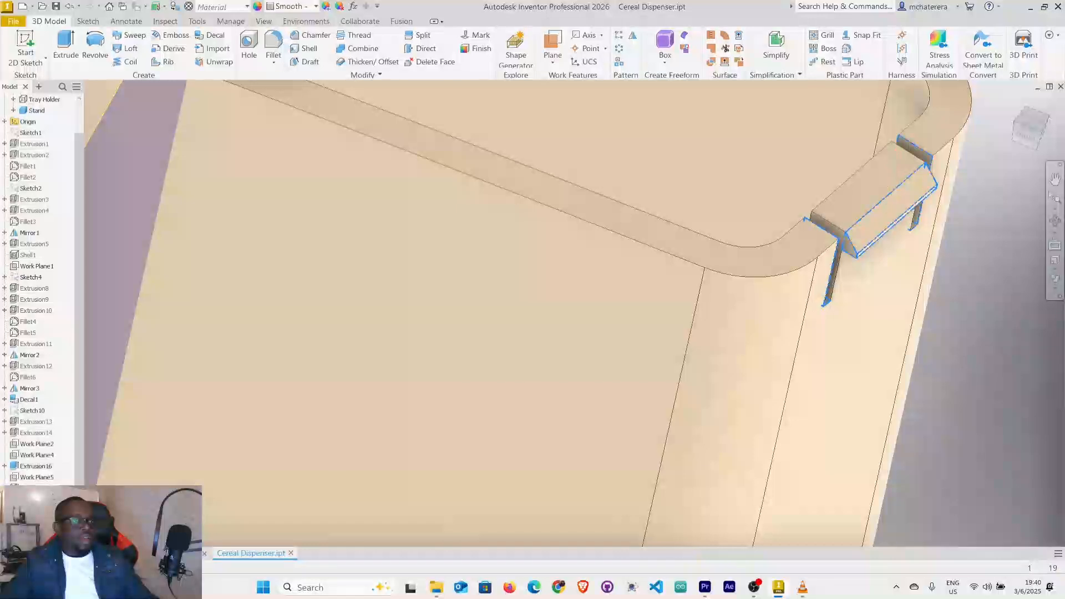
{"action": "scroll", "coordinate": [687, 366], "scroll_direction": "up", "scroll_amount": 6}
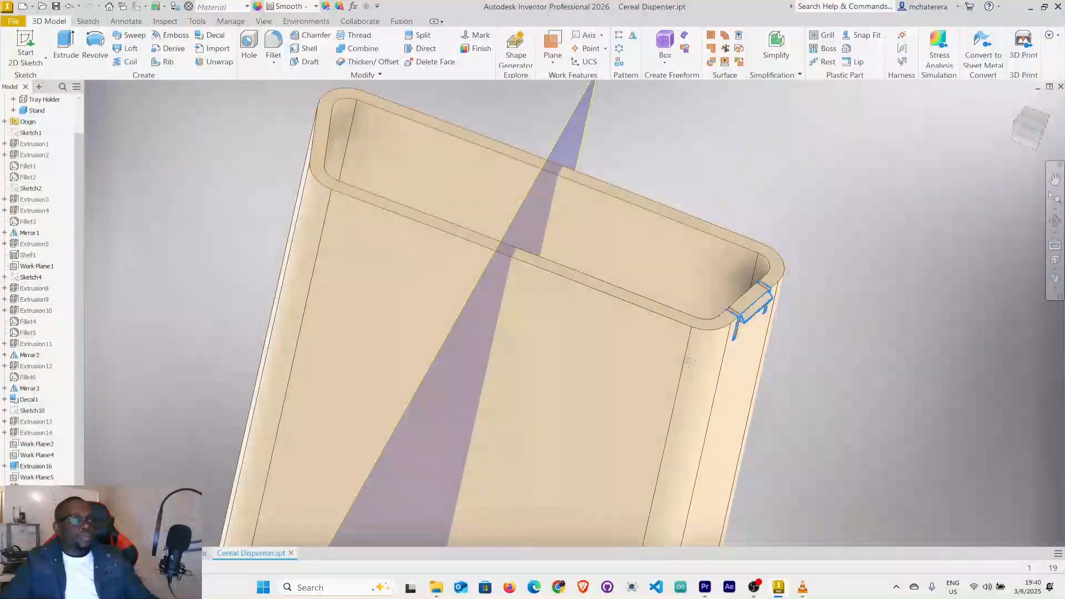
{"action": "left_click", "coordinate": [632, 36]}
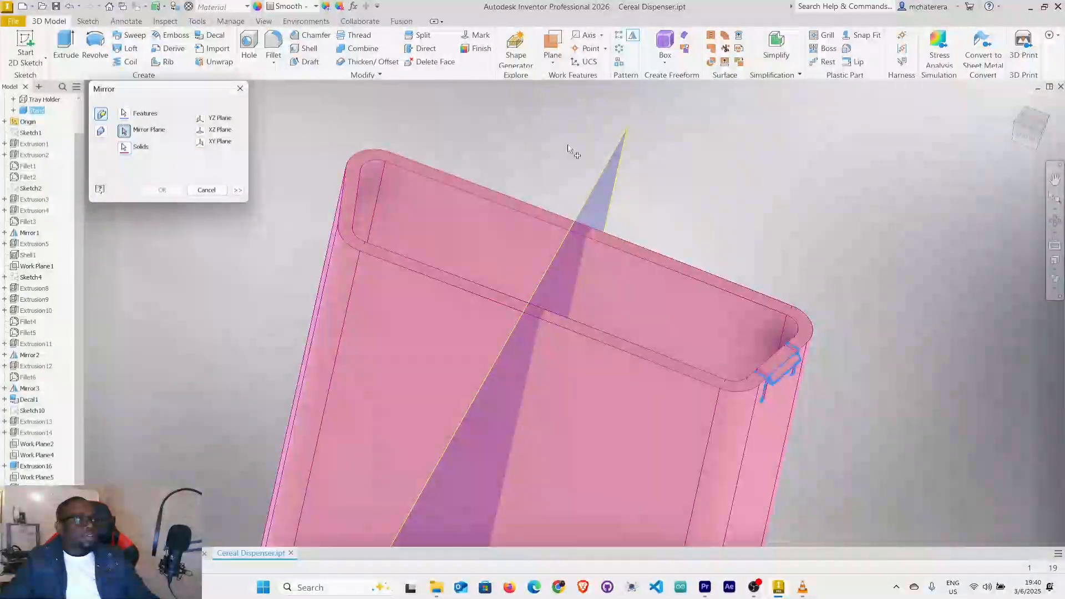
{"action": "left_click", "coordinate": [624, 157]}
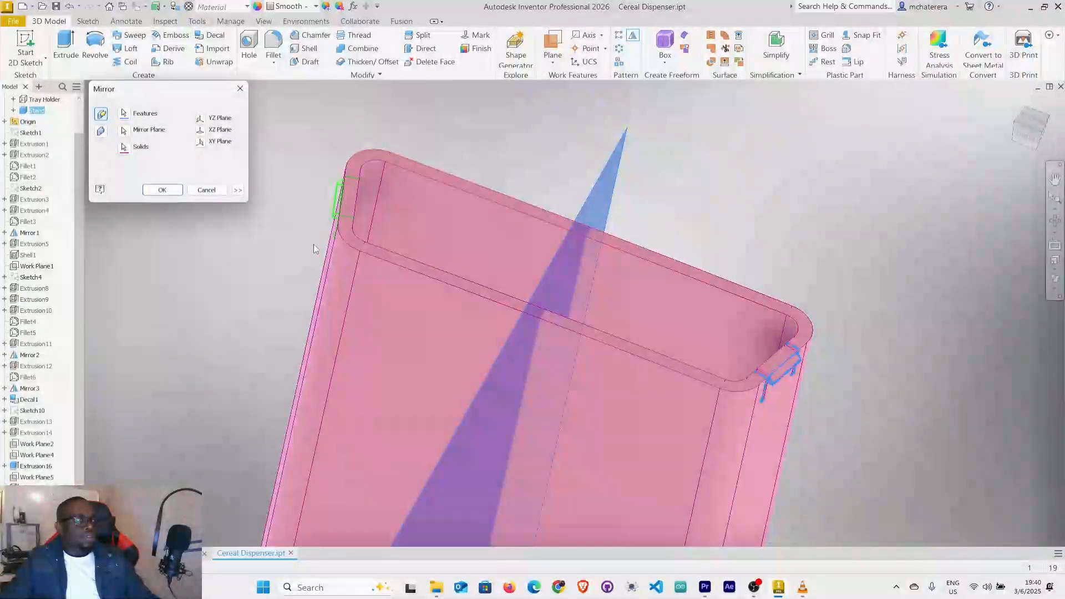
{"action": "middle_click_drag", "start_coordinate": [321, 232], "coordinate": [351, 275], "text": "shift"}
{"action": "scroll", "coordinate": [333, 215], "scroll_direction": "down", "scroll_amount": 3}
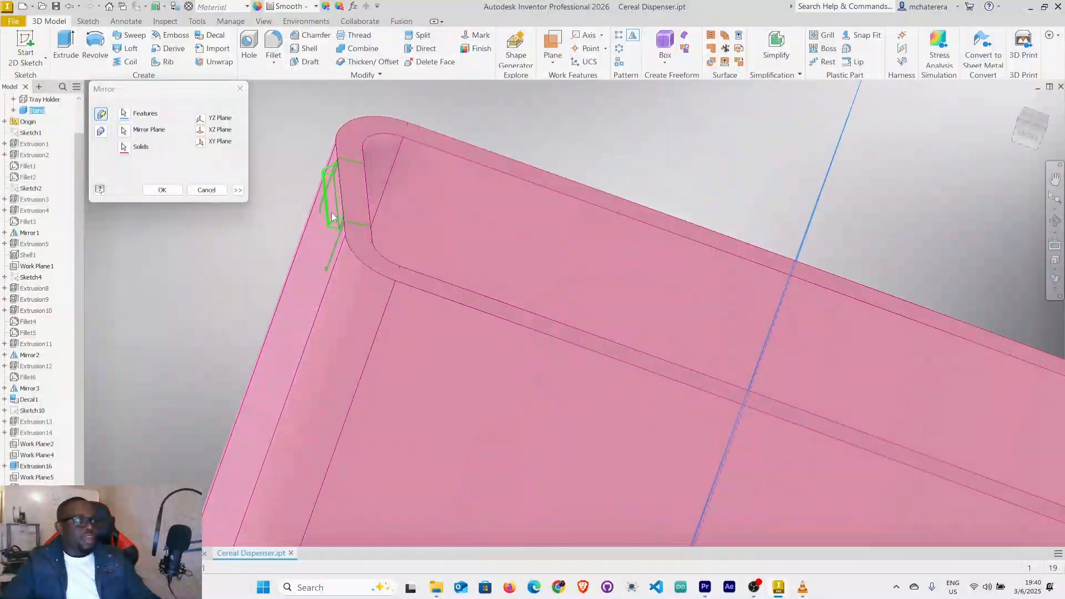
{"action": "left_click", "coordinate": [158, 190]}
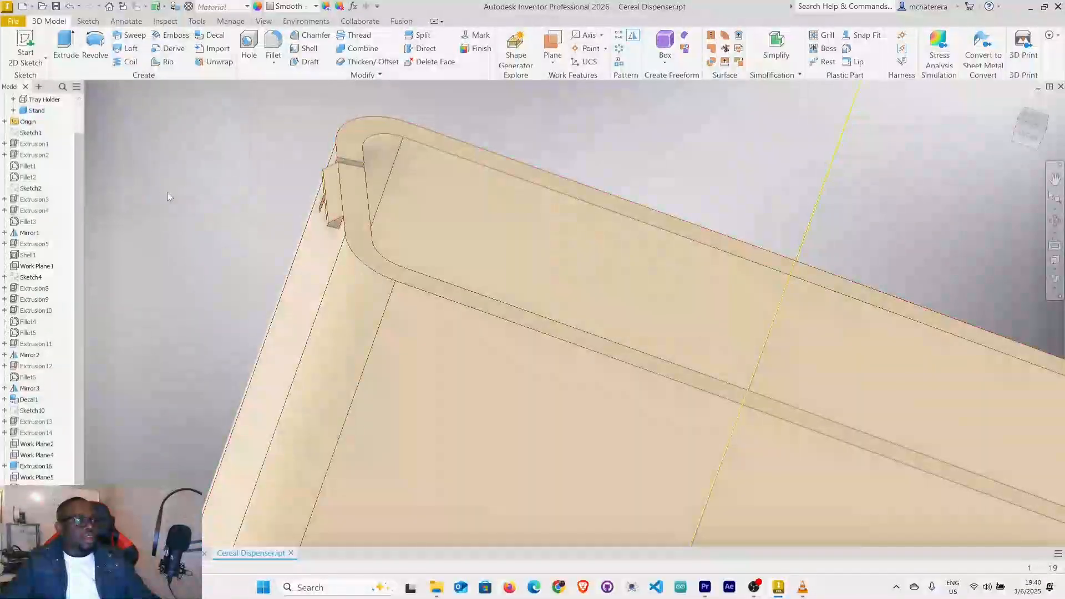
Inspect the mirrored wedge tab and check for relief slots beside it at the stand's opposite end.
{"action": "scroll", "coordinate": [455, 294], "scroll_direction": "up", "scroll_amount": 5}
{"action": "middle_click_drag", "start_coordinate": [390, 303], "coordinate": [364, 295], "text": "shift"}
{"action": "scroll", "coordinate": [311, 295], "scroll_direction": "down", "scroll_amount": 3}
{"action": "scroll", "coordinate": [311, 294], "scroll_direction": "up", "scroll_amount": 5}
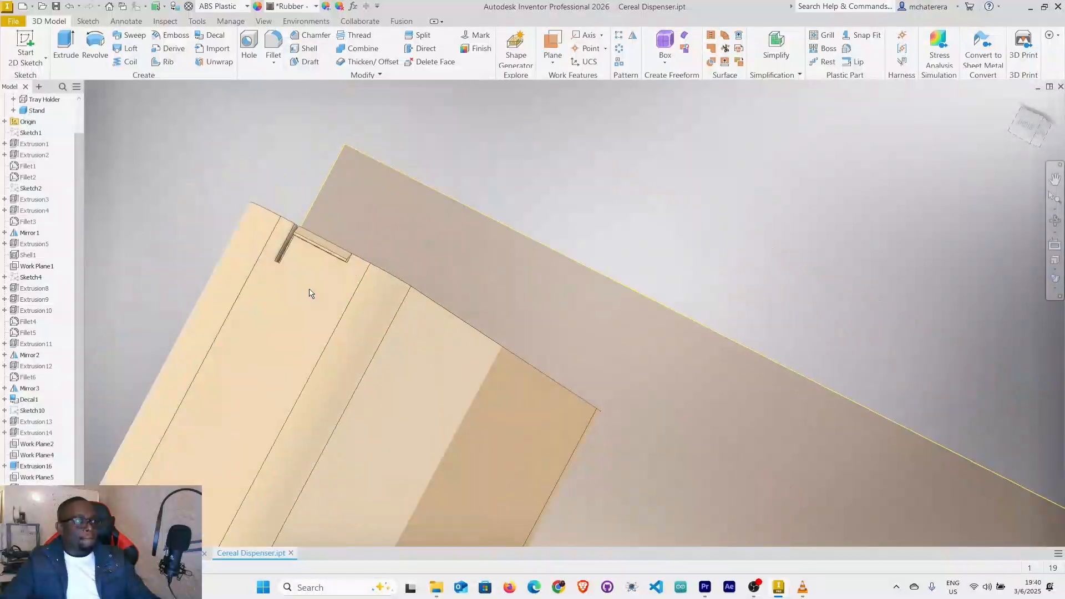
{"action": "scroll", "coordinate": [330, 298], "scroll_direction": "up", "scroll_amount": 3}
{"action": "scroll", "coordinate": [337, 296], "scroll_direction": "down", "scroll_amount": 5}
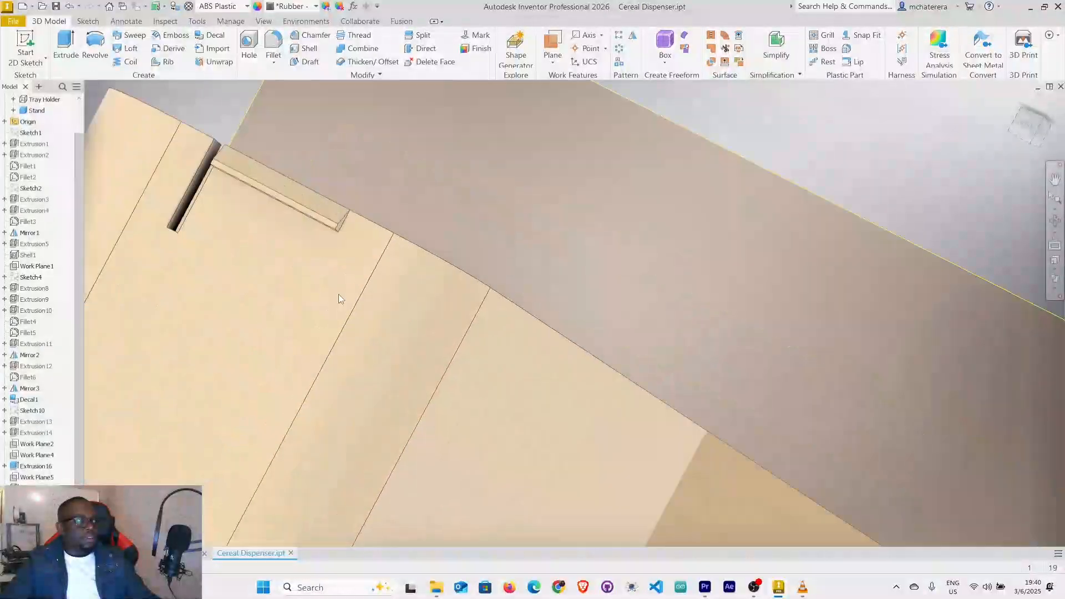
{"action": "scroll", "coordinate": [338, 296], "scroll_direction": "up", "scroll_amount": 2}
{"action": "middle_click_drag", "start_coordinate": [346, 292], "coordinate": [891, 179], "text": "shift"}
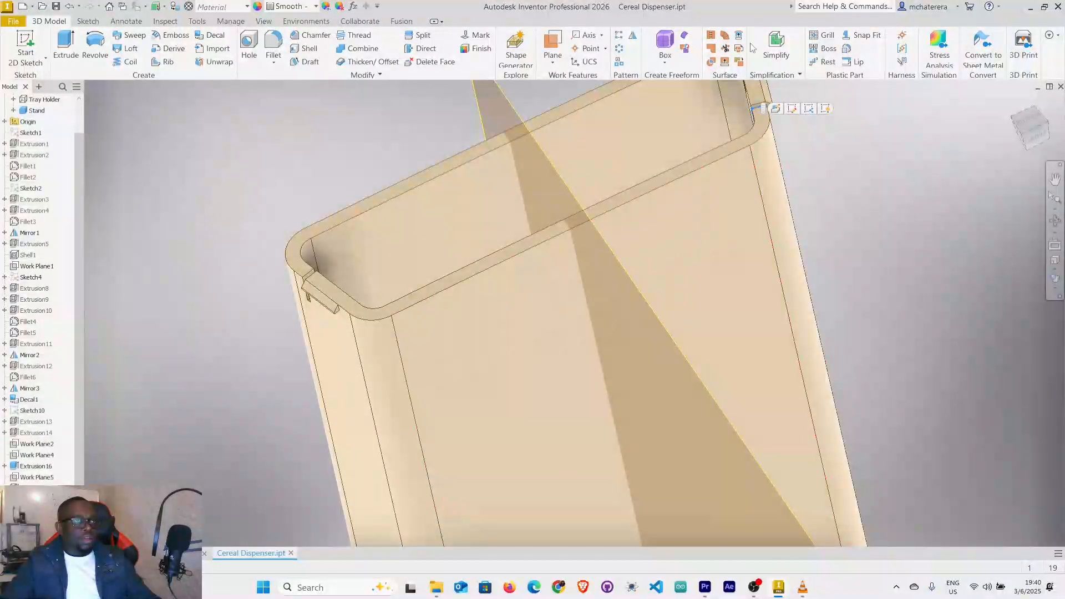
Mirror the remaining relief slot beside the original wedge tab across the central work plane to the other end.
{"action": "scroll", "coordinate": [761, 147], "scroll_direction": "up", "scroll_amount": 4}
{"action": "scroll", "coordinate": [760, 147], "scroll_direction": "down", "scroll_amount": 3}
{"action": "mouse_move", "coordinate": [883, 199]}
{"action": "middle_mouse_down", "text": "shift"}
{"action": "mouse_move", "coordinate": [850, 182]}
{"action": "mouse_move", "coordinate": [797, 190]}
{"action": "mouse_move", "coordinate": [823, 200]}
{"action": "mouse_move", "coordinate": [827, 345]}
{"action": "middle_mouse_up", "text": "shift"}
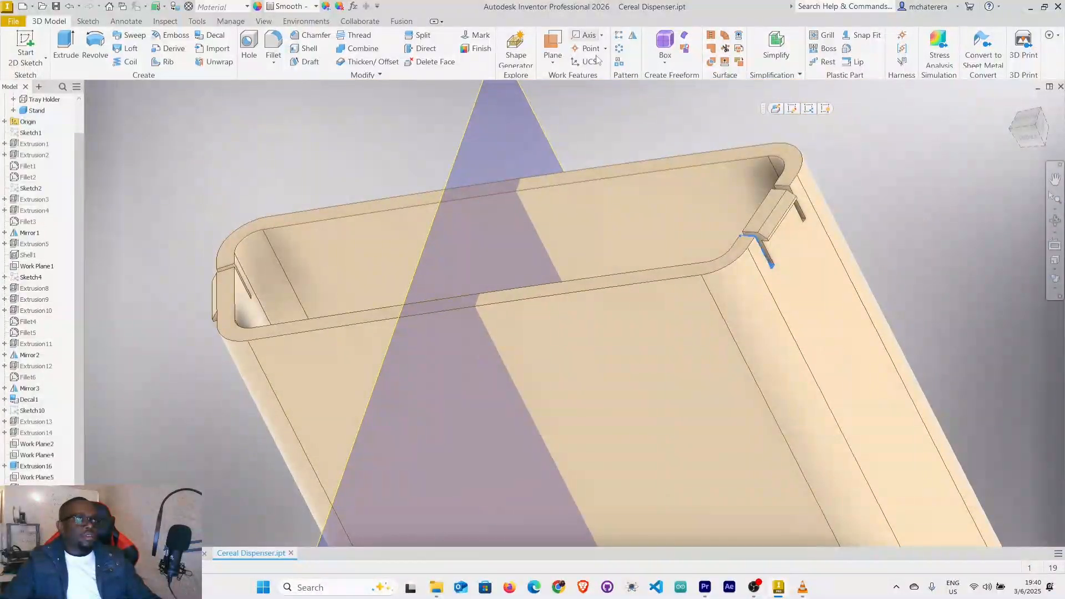
{"action": "left_click", "coordinate": [633, 37]}
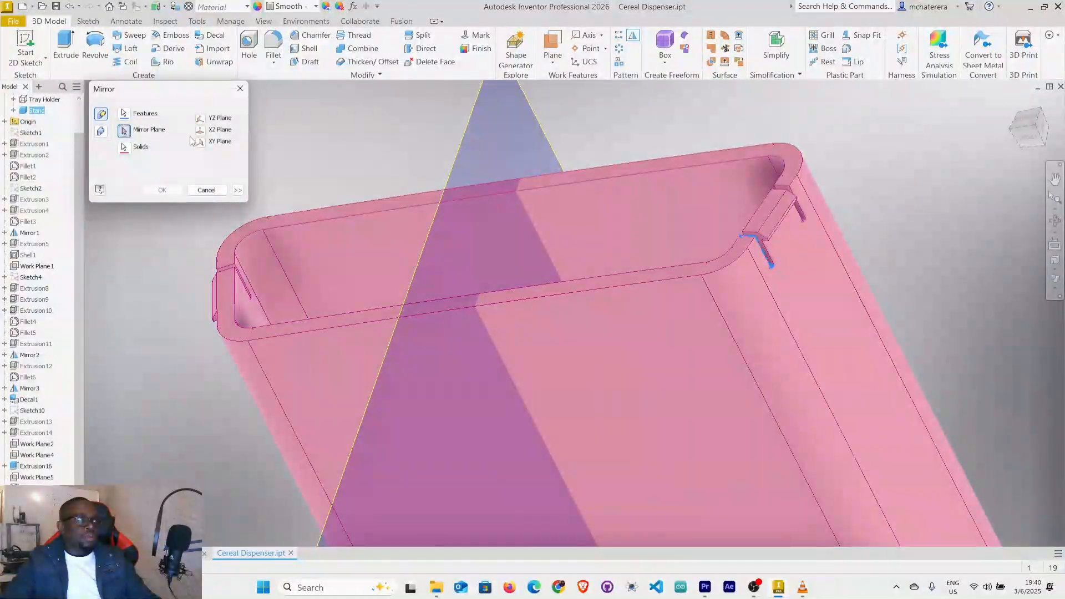
{"action": "left_click", "coordinate": [475, 128]}
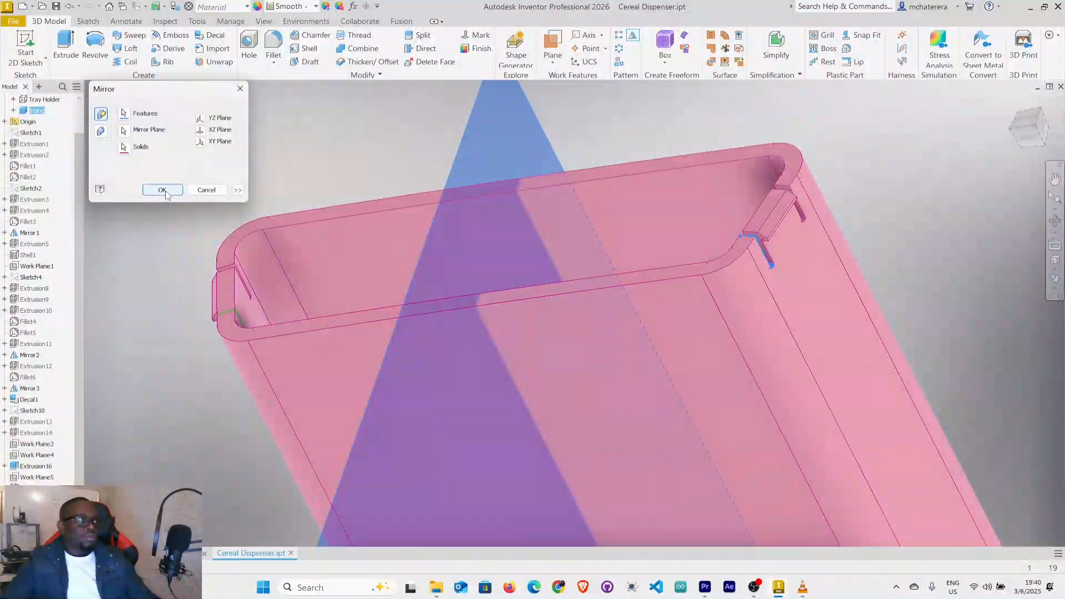
{"action": "left_click", "coordinate": [163, 190]}
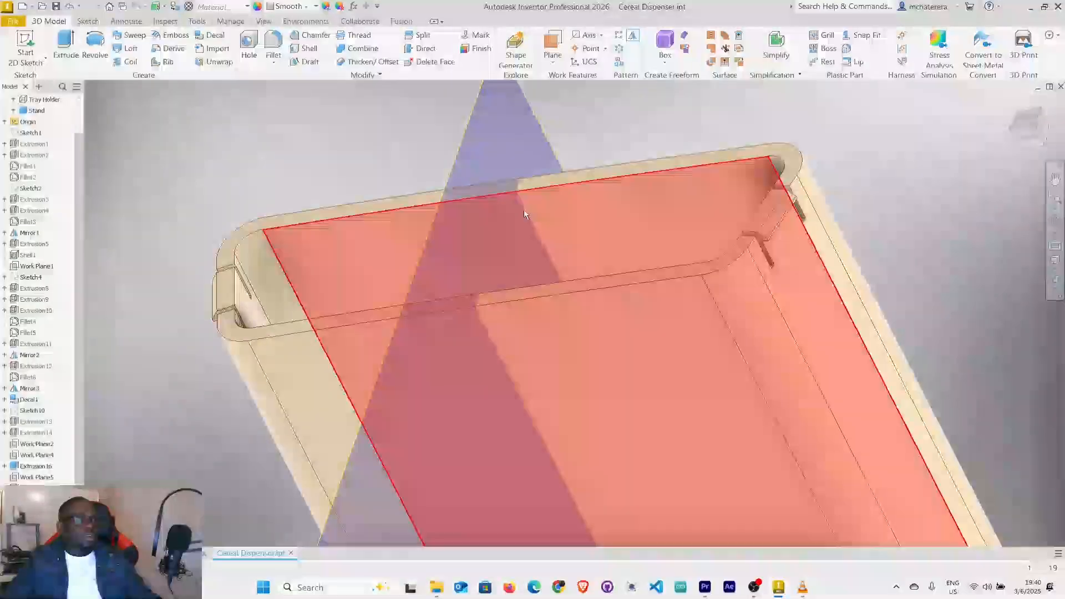
Hide the central work plane that runs through the stand.
{"action": "middle_click_drag", "start_coordinate": [524, 208], "coordinate": [560, 281], "text": "shift"}
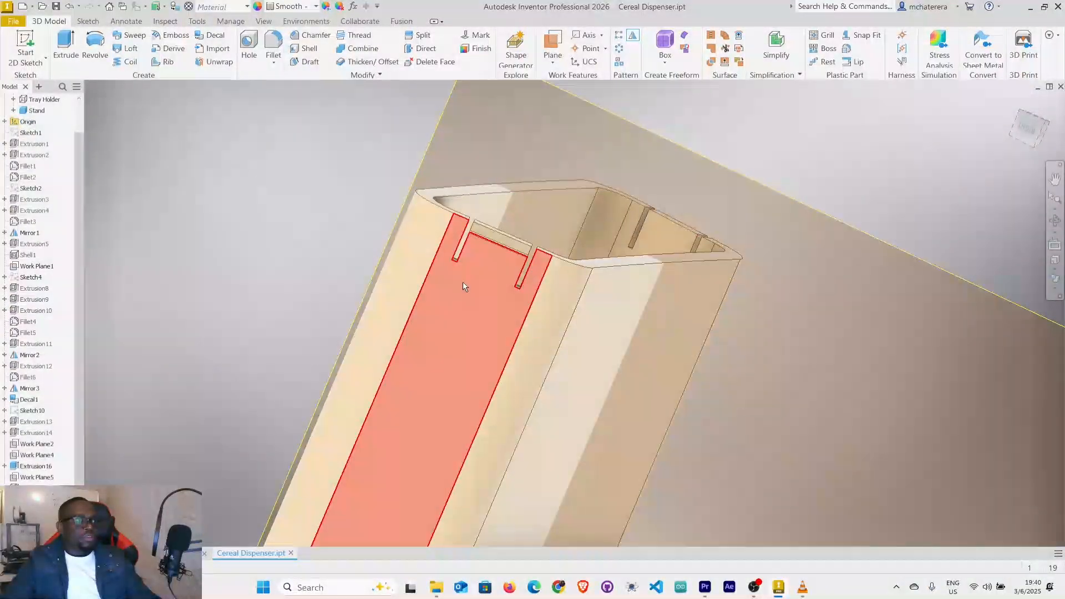
{"action": "scroll", "coordinate": [470, 273], "scroll_direction": "up", "scroll_amount": 5}
{"action": "scroll", "coordinate": [471, 275], "scroll_direction": "down", "scroll_amount": 2}
{"action": "scroll", "coordinate": [497, 268], "scroll_direction": "down", "scroll_amount": 10}
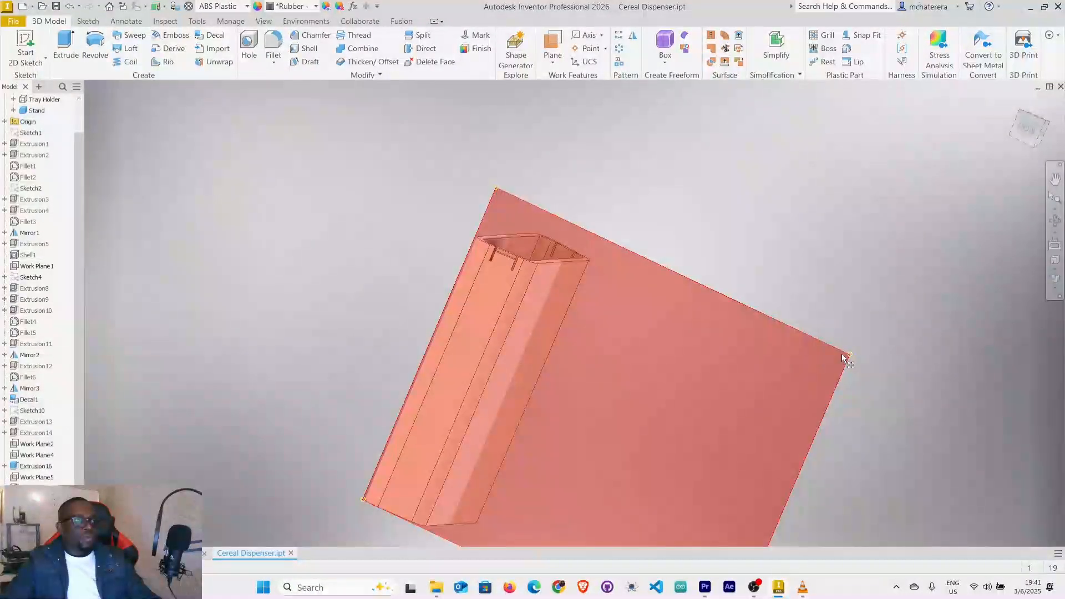
{"action": "right_click", "coordinate": [842, 356]}
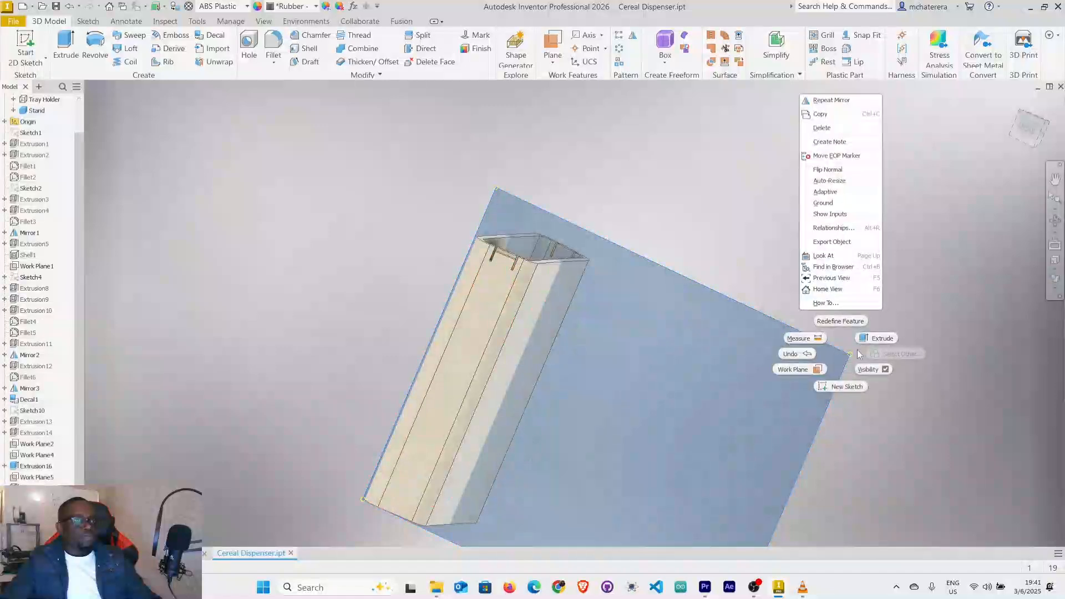
{"action": "left_click", "coordinate": [867, 371]}
Make the Tray Holder body visible again around the stand.
{"action": "middle_click_drag", "start_coordinate": [477, 380], "coordinate": [579, 343], "text": "shift"}
{"action": "scroll", "coordinate": [491, 396], "scroll_direction": "down", "scroll_amount": 4}
{"action": "middle_click_drag", "start_coordinate": [491, 395], "coordinate": [548, 381], "text": "shift"}
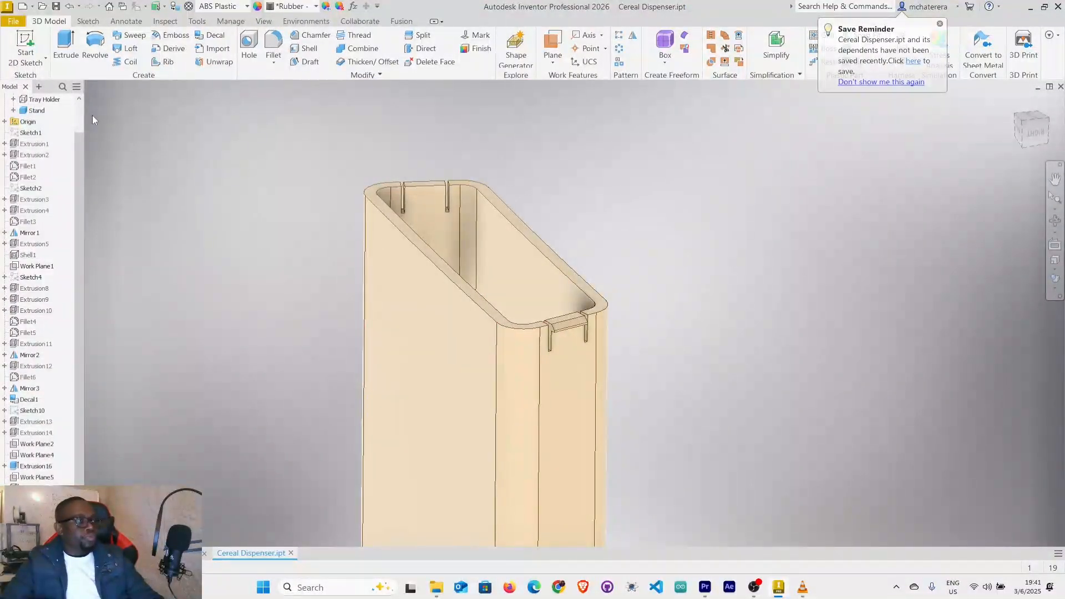
{"action": "scroll", "coordinate": [34, 145], "scroll_direction": "up", "scroll_amount": 1}
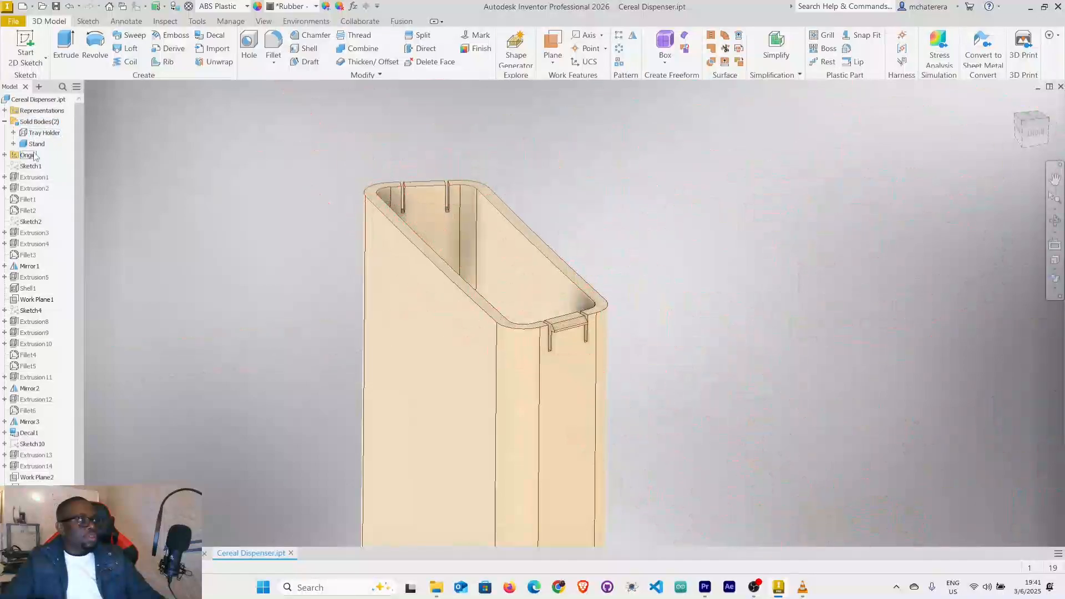
{"action": "left_click", "coordinate": [44, 134]}
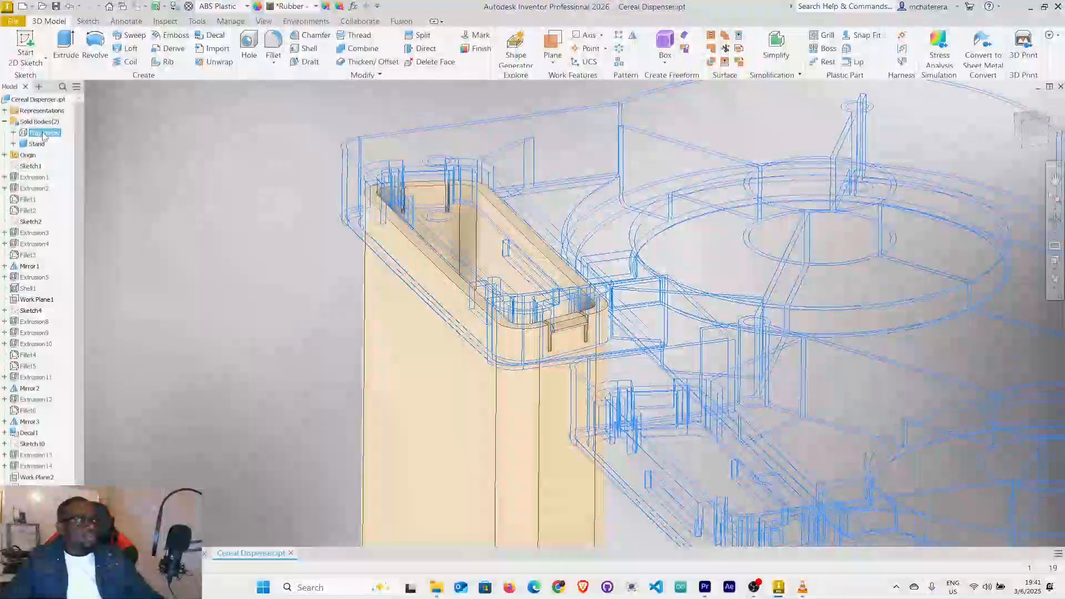
{"action": "right_click", "coordinate": [45, 135]}
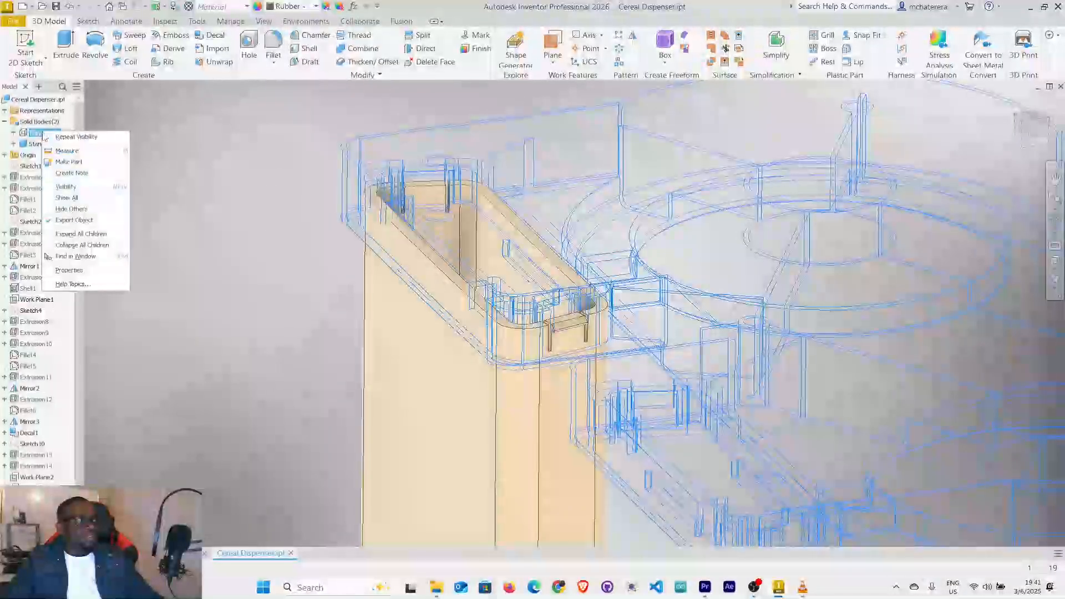
{"action": "left_click", "coordinate": [65, 186]}
Examine how the stand sits behind the tray holder's end slot and long-side slot openings.
{"action": "scroll", "coordinate": [508, 207], "scroll_direction": "up", "scroll_amount": 5}
{"action": "middle_click_drag", "start_coordinate": [555, 167], "coordinate": [514, 183], "text": "shift"}
{"action": "scroll", "coordinate": [509, 326], "scroll_direction": "up", "scroll_amount": 5}
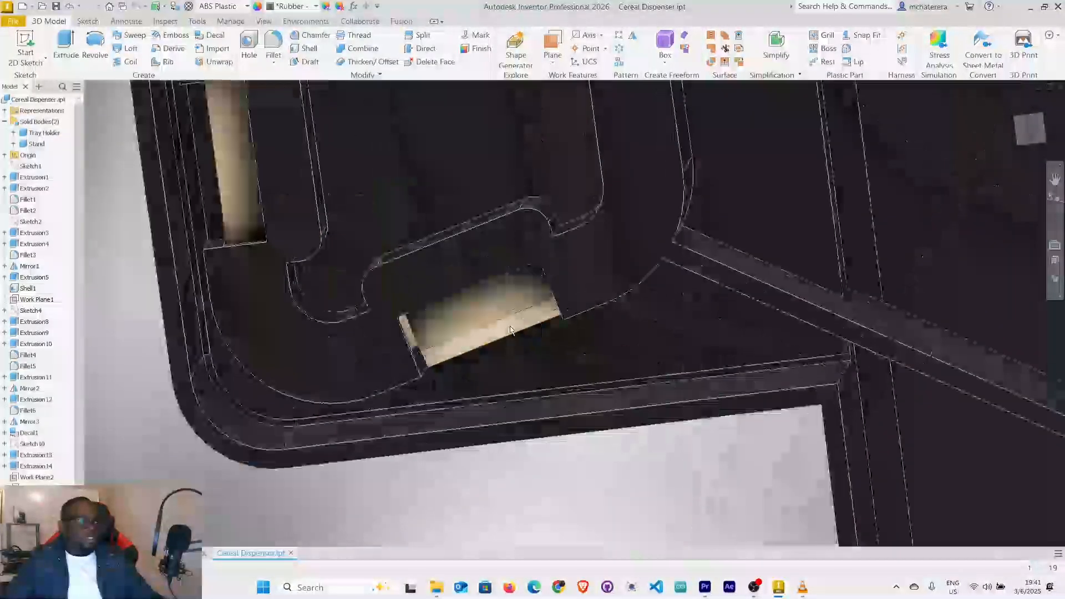
{"action": "middle_click_drag", "start_coordinate": [511, 337], "coordinate": [487, 316], "text": "shift"}
{"action": "scroll", "coordinate": [487, 317], "scroll_direction": "down", "scroll_amount": 8}
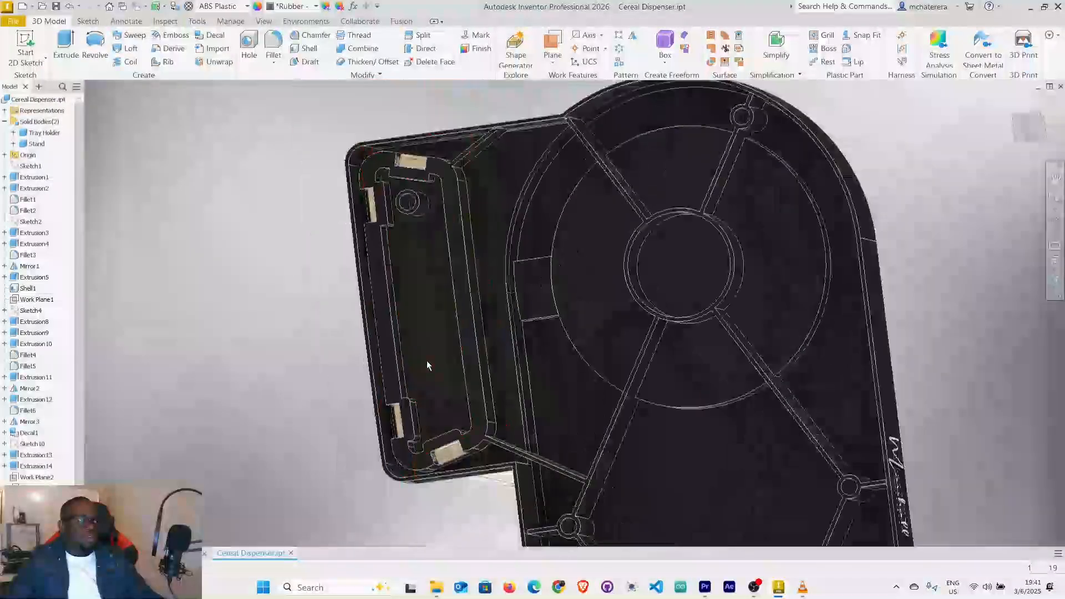
{"action": "middle_click_drag", "start_coordinate": [427, 361], "coordinate": [456, 336], "text": "shift"}
{"action": "scroll", "coordinate": [399, 170], "scroll_direction": "up", "scroll_amount": 6}
{"action": "mouse_move", "coordinate": [400, 170]}
{"action": "middle_mouse_down", "text": "shift"}
{"action": "mouse_move", "coordinate": [409, 167]}
{"action": "mouse_move", "coordinate": [421, 206]}
{"action": "mouse_move", "coordinate": [434, 181]}
{"action": "mouse_move", "coordinate": [422, 189]}
{"action": "mouse_move", "coordinate": [411, 170]}
{"action": "middle_mouse_up", "text": "shift"}
{"action": "middle_click_drag", "start_coordinate": [282, 312], "coordinate": [337, 233]}
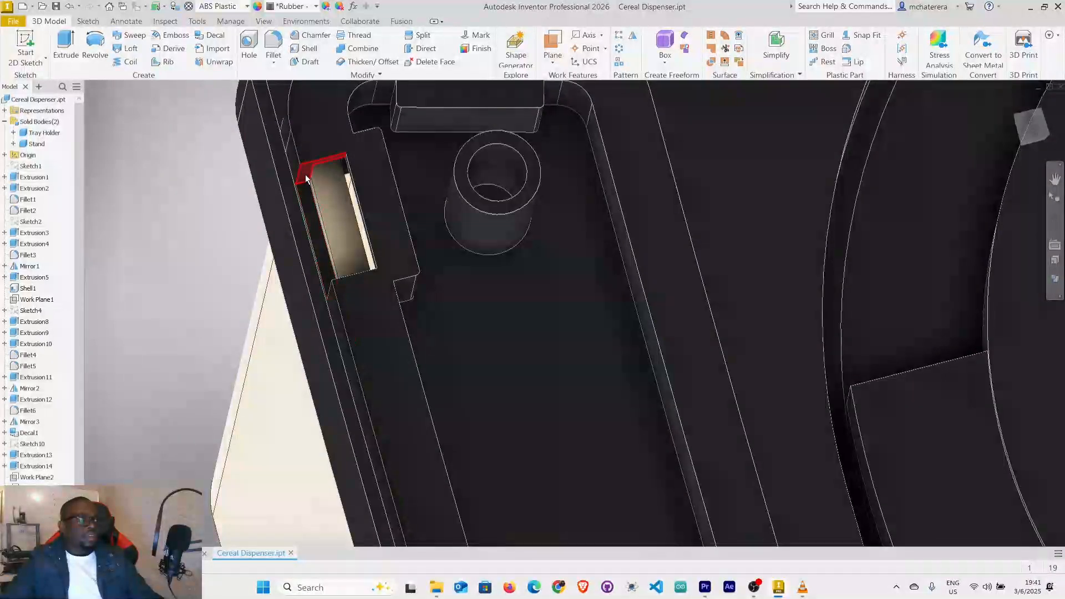
{"action": "middle_click_drag", "start_coordinate": [348, 276], "coordinate": [355, 277], "text": "shift"}
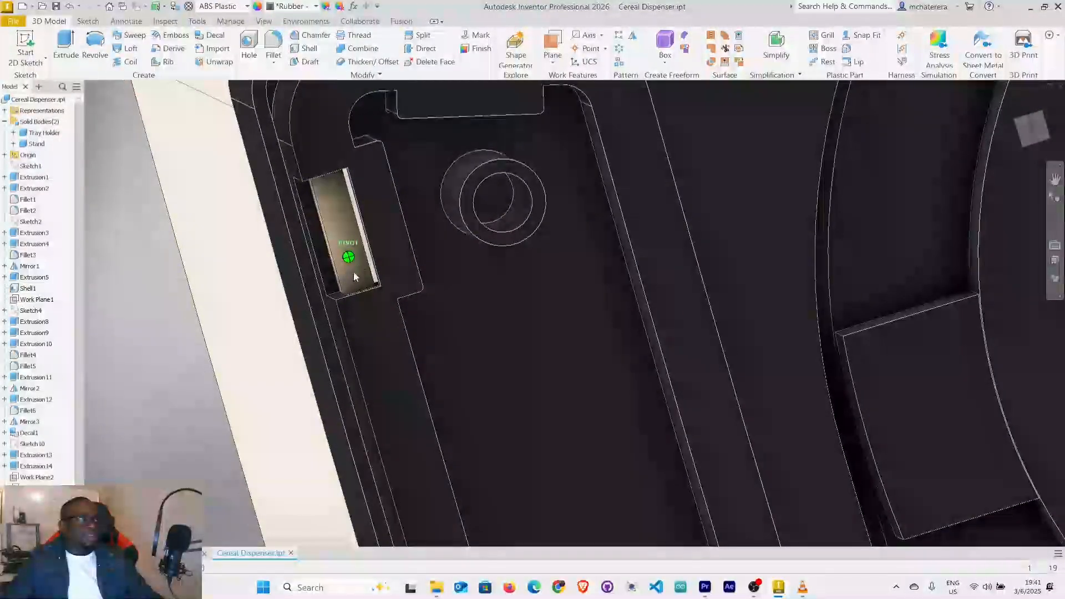
Create a work plane midway between the two end faces of the tray holder's long-side slot.
{"action": "left_click", "coordinate": [553, 65]}
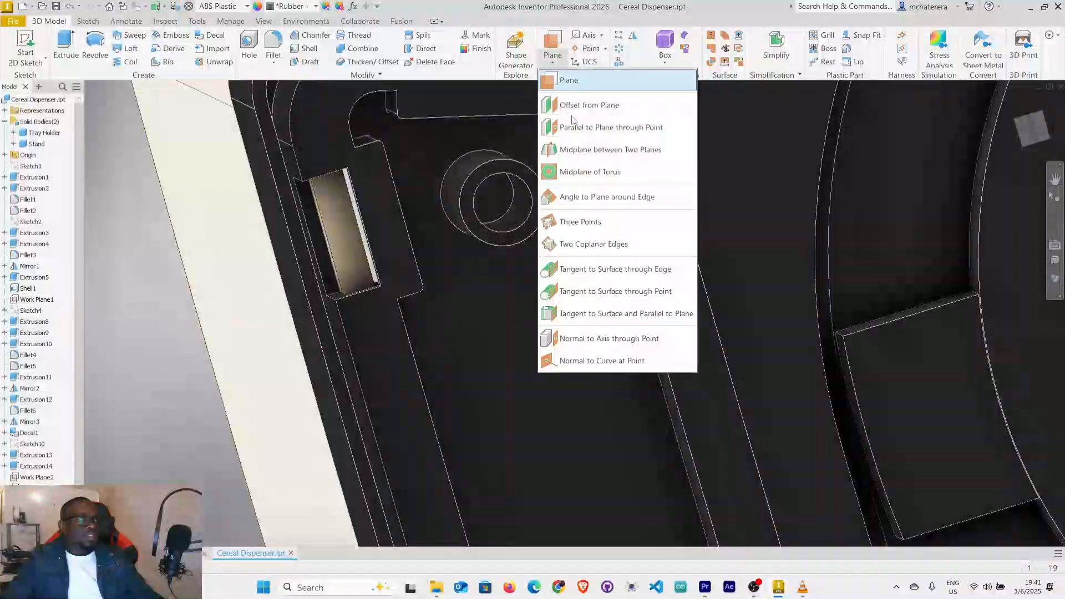
{"action": "left_click", "coordinate": [593, 149]}
{"action": "middle_click_drag", "start_coordinate": [421, 219], "coordinate": [279, 136], "text": "shift"}
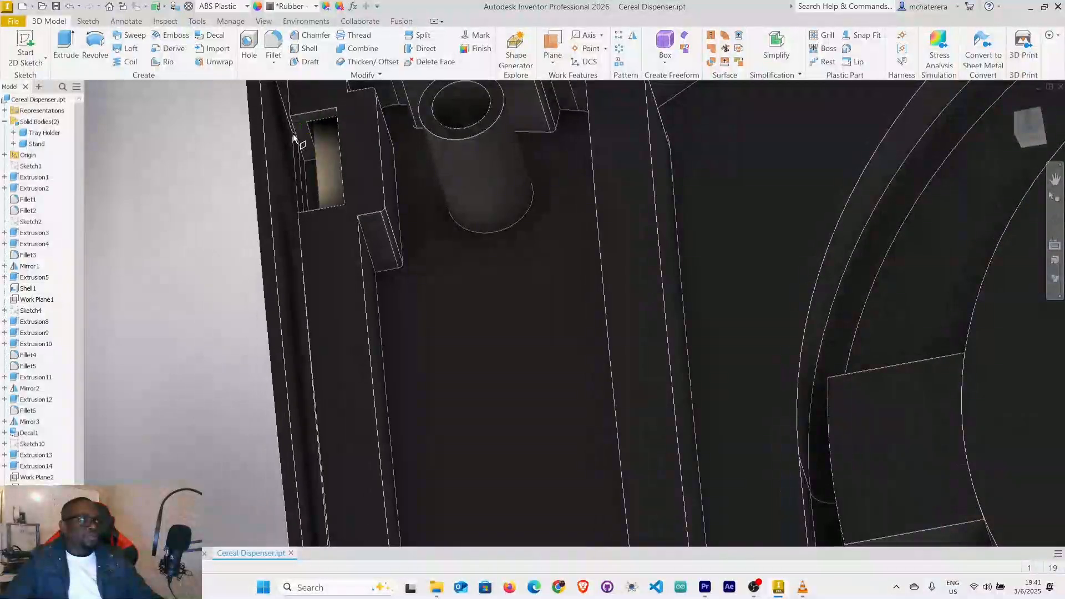
{"action": "left_click", "coordinate": [300, 139]}
{"action": "middle_click_drag", "start_coordinate": [377, 209], "coordinate": [305, 210], "text": "shift"}
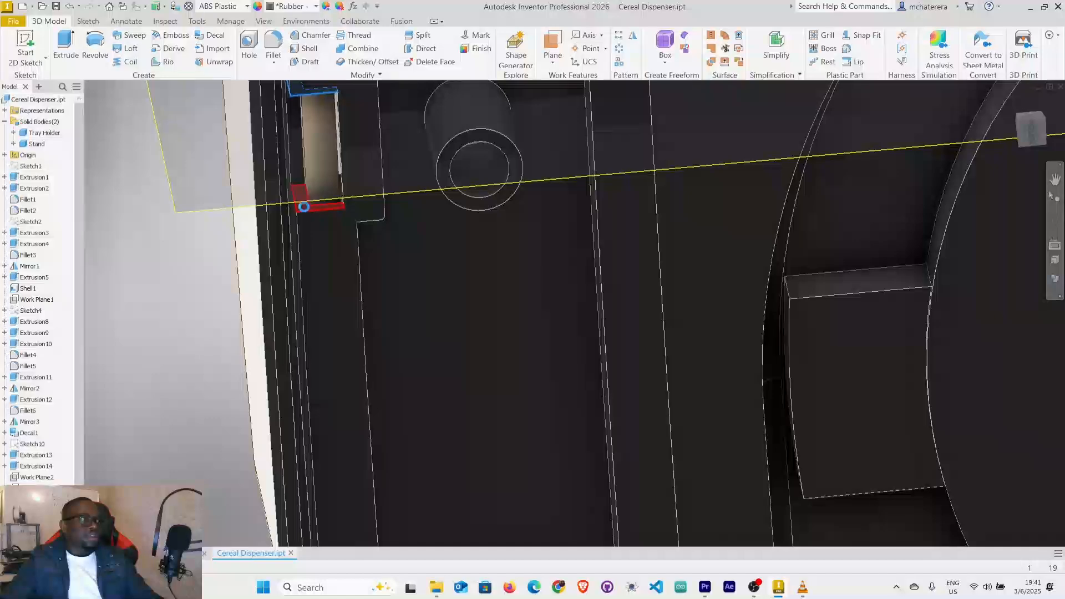
{"action": "scroll", "coordinate": [306, 209], "scroll_direction": "down", "scroll_amount": 6}
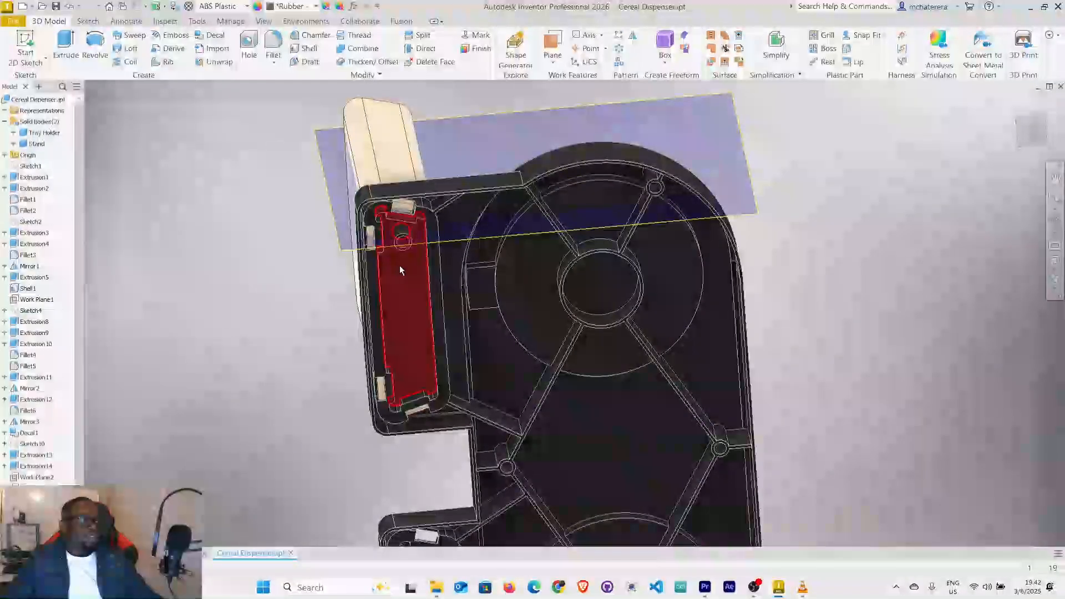
Examine where the new midplane crosses the tray holder's long-side slot and the stand wall behind it.
{"action": "middle_click_drag", "start_coordinate": [400, 270], "coordinate": [454, 280], "text": "shift"}
{"action": "scroll", "coordinate": [411, 244], "scroll_direction": "up", "scroll_amount": 5}
{"action": "scroll", "coordinate": [443, 245], "scroll_direction": "down", "scroll_amount": 5}
{"action": "middle_click_drag", "start_coordinate": [444, 242], "coordinate": [458, 216]}
{"action": "middle_click_drag", "start_coordinate": [390, 269], "coordinate": [608, 183], "text": "shift"}
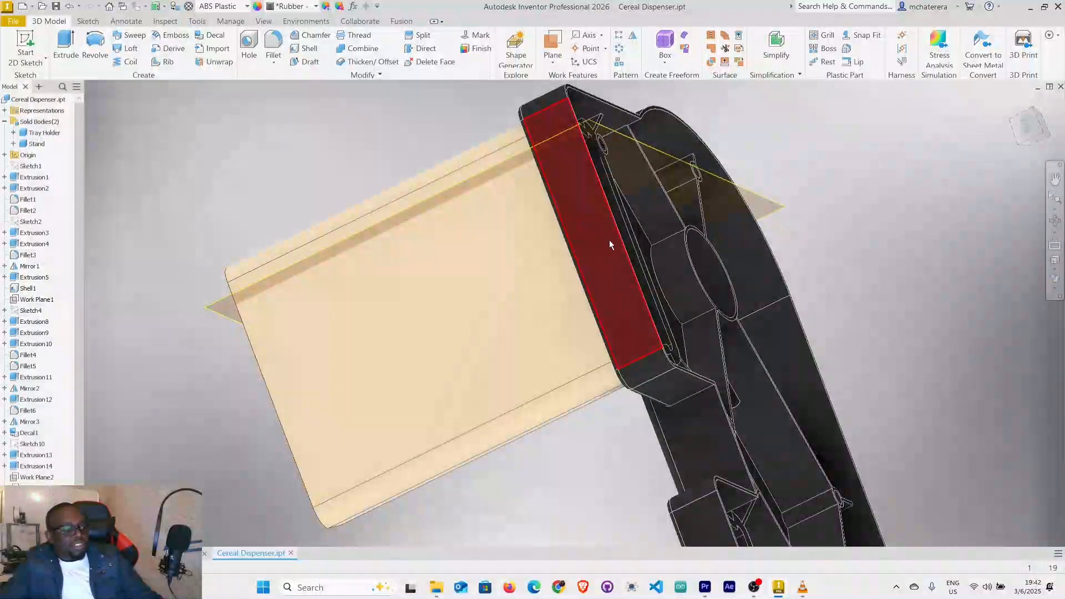
{"action": "scroll", "coordinate": [614, 241], "scroll_direction": "down", "scroll_amount": 5}
{"action": "middle_click_drag", "start_coordinate": [609, 345], "coordinate": [543, 254], "text": "shift"}
{"action": "scroll", "coordinate": [564, 196], "scroll_direction": "up", "scroll_amount": 5}
{"action": "middle_click_drag", "start_coordinate": [613, 188], "coordinate": [565, 203], "text": "shift"}
{"action": "scroll", "coordinate": [606, 192], "scroll_direction": "up", "scroll_amount": 4}
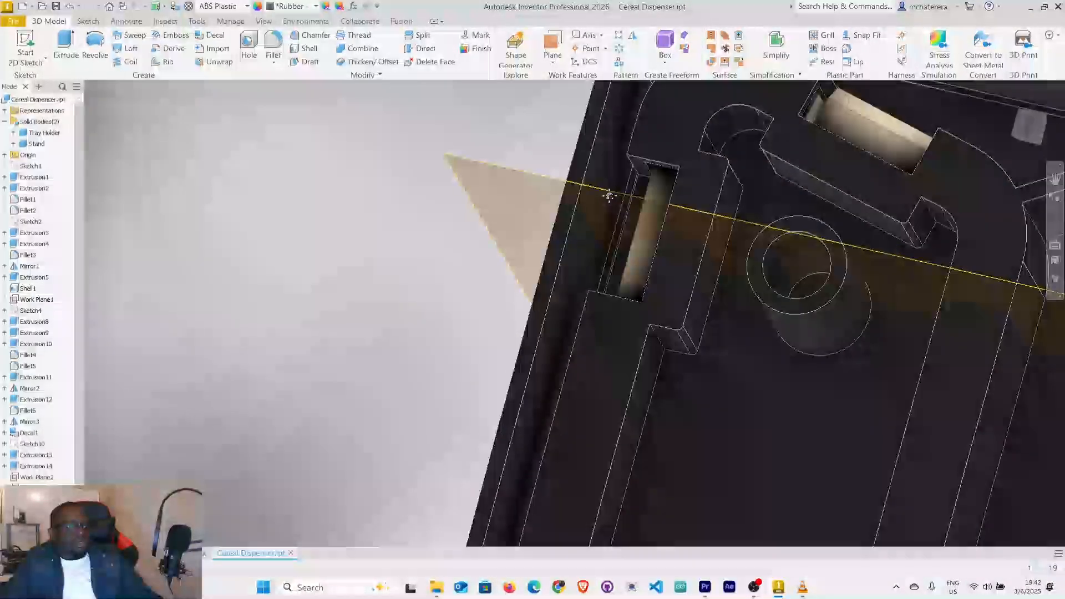
{"action": "middle_click_drag", "start_coordinate": [668, 221], "coordinate": [676, 232], "text": "shift"}
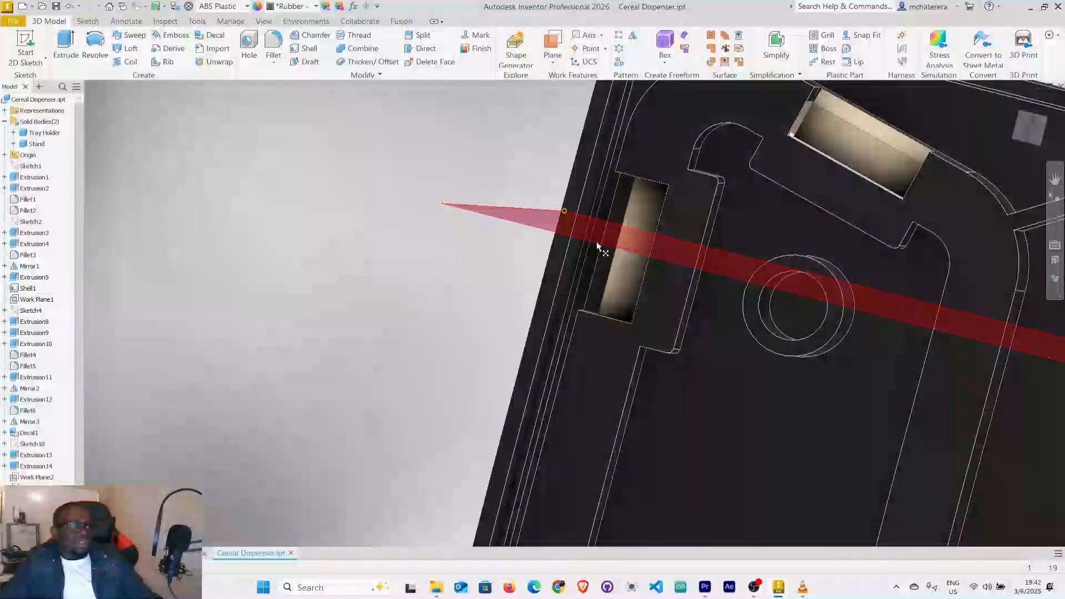
{"action": "scroll", "coordinate": [597, 241], "scroll_direction": "down", "scroll_amount": 5}
{"action": "scroll", "coordinate": [597, 241], "scroll_direction": "up", "scroll_amount": 5}
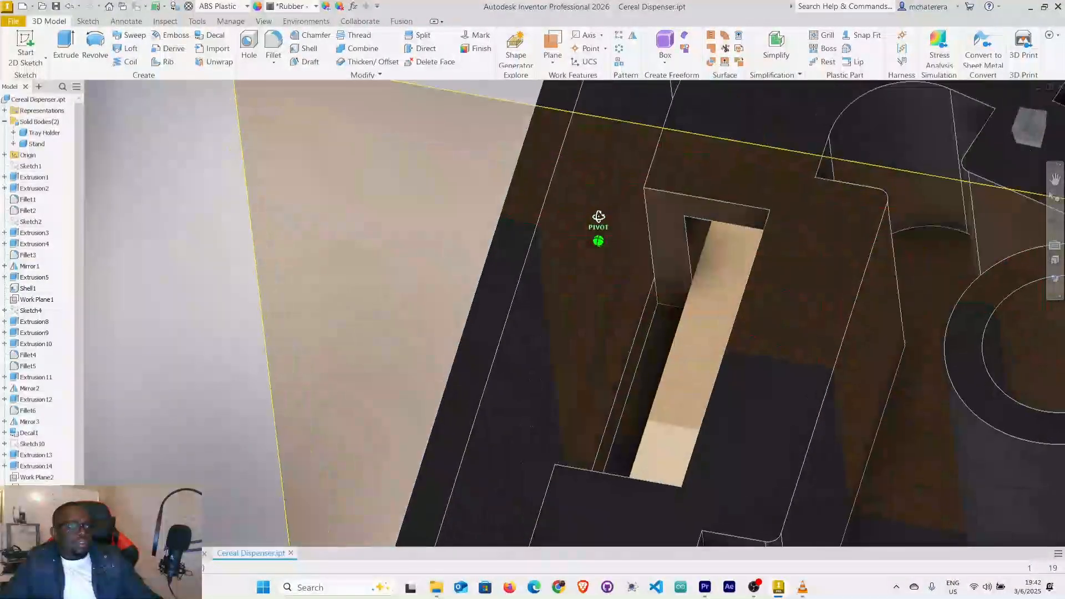
{"action": "scroll", "coordinate": [597, 233], "scroll_direction": "down", "scroll_amount": 4}
{"action": "scroll", "coordinate": [591, 231], "scroll_direction": "up", "scroll_amount": 3}
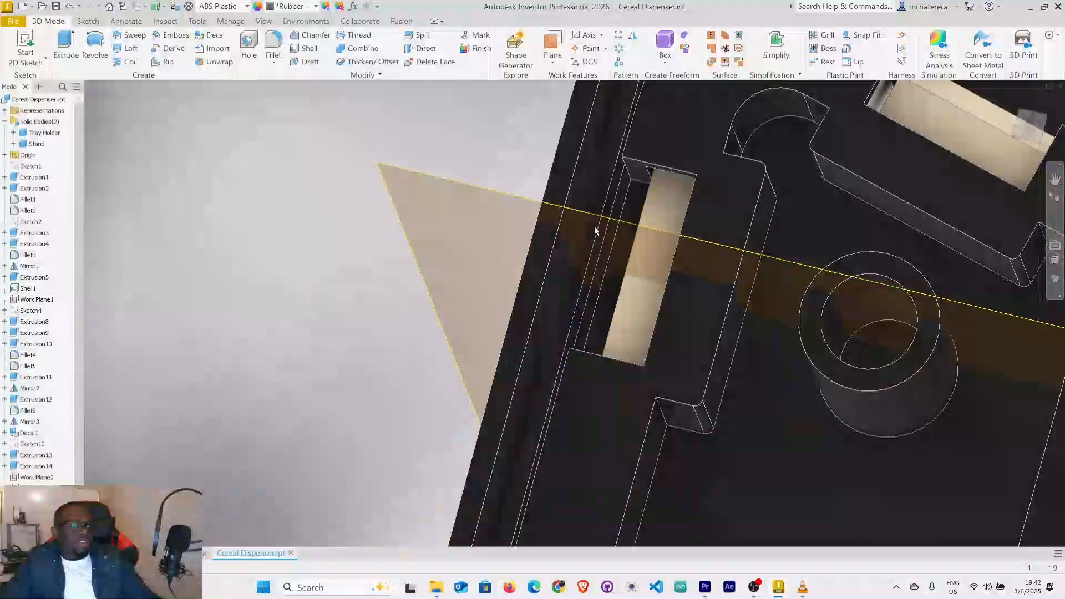
{"action": "middle_click_drag", "start_coordinate": [594, 225], "coordinate": [597, 233], "text": "shift"}
{"action": "middle_click_drag", "start_coordinate": [590, 291], "coordinate": [595, 274], "text": "shift"}
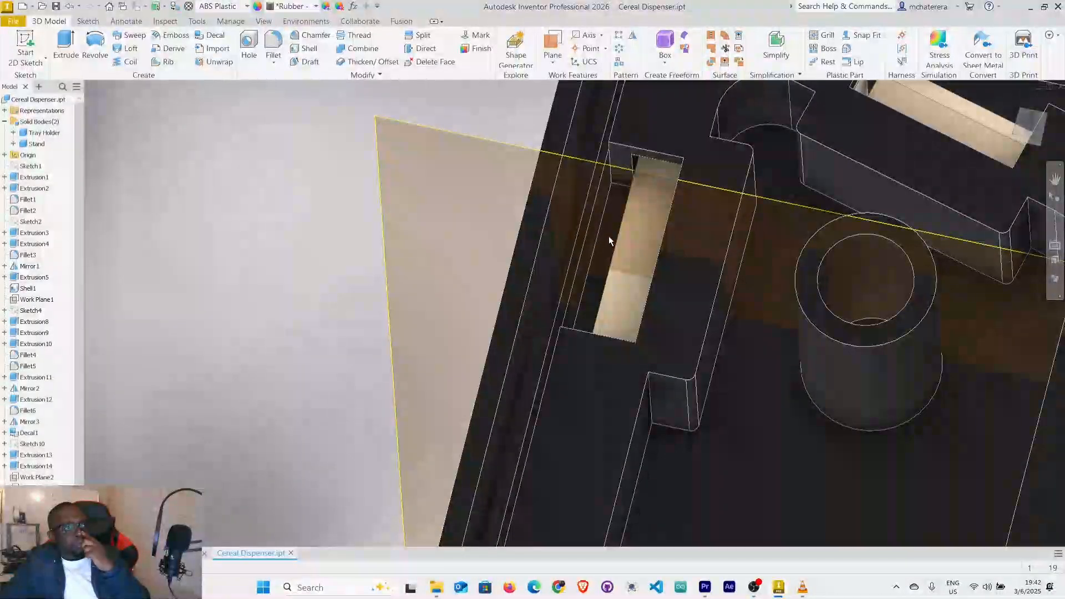
{"action": "mouse_move", "coordinate": [633, 218]}
{"action": "middle_mouse_down"}
{"action": "mouse_move", "coordinate": [620, 255]}
{"action": "mouse_move", "coordinate": [629, 263]}
{"action": "middle_mouse_up"}
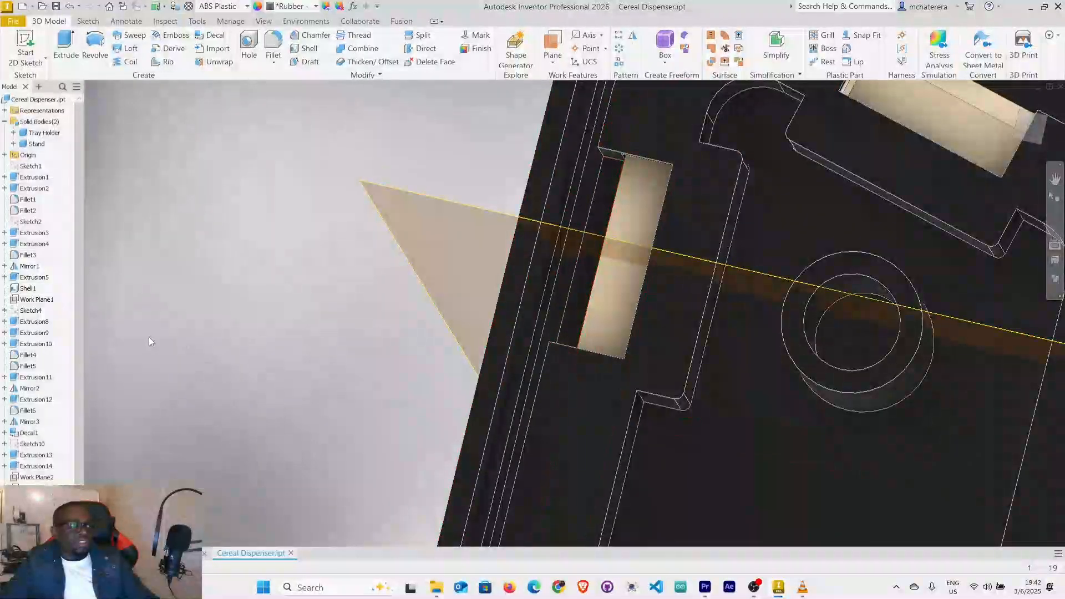
Measure the distance between the two end faces of the tray holder's long-side slot.
{"action": "right_click", "coordinate": [274, 310]}
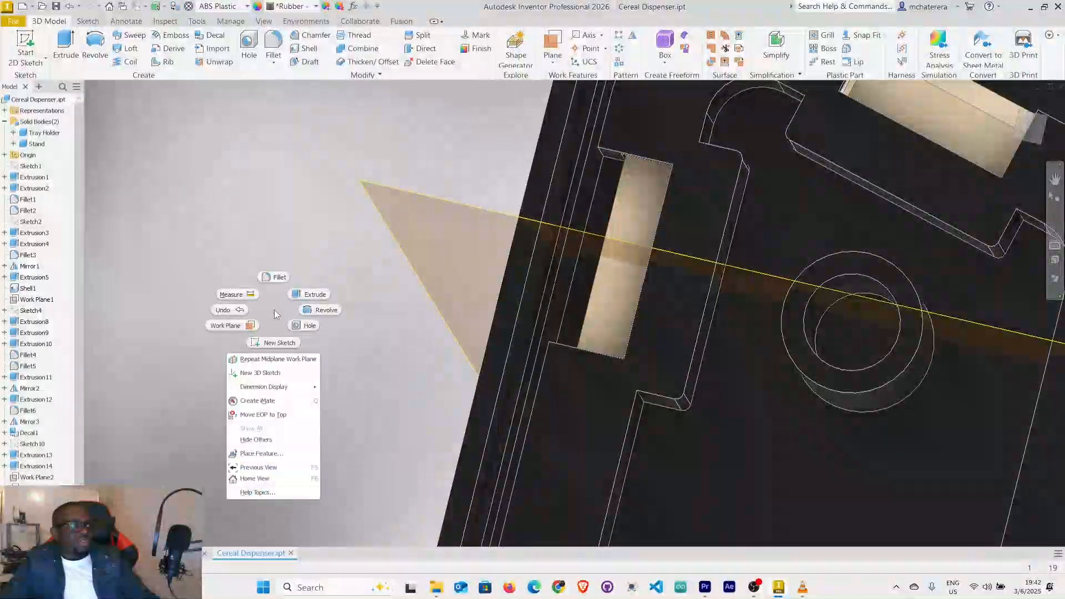
{"action": "left_click", "coordinate": [238, 294]}
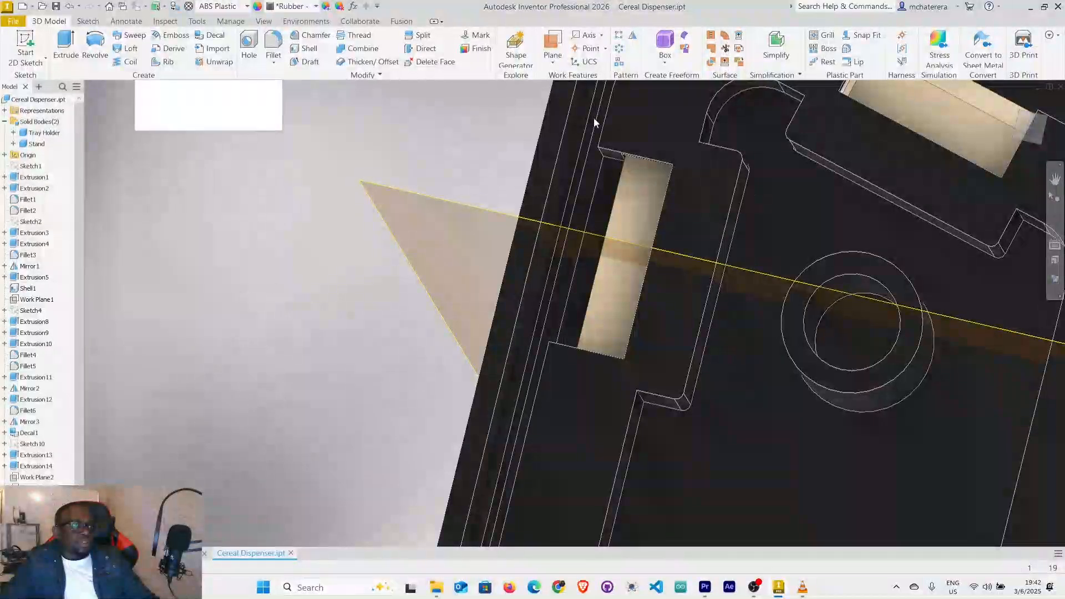
{"action": "scroll", "coordinate": [610, 167], "scroll_direction": "up", "scroll_amount": 3}
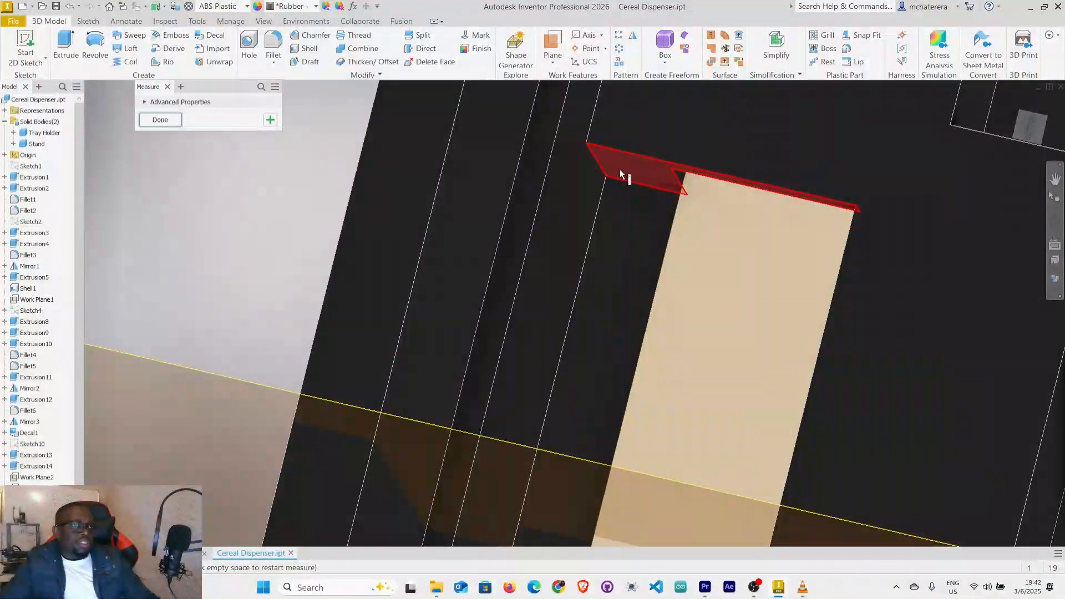
{"action": "left_click", "coordinate": [621, 172]}
{"action": "scroll", "coordinate": [634, 216], "scroll_direction": "down", "scroll_amount": 4}
{"action": "scroll", "coordinate": [634, 215], "scroll_direction": "down", "scroll_amount": 4}
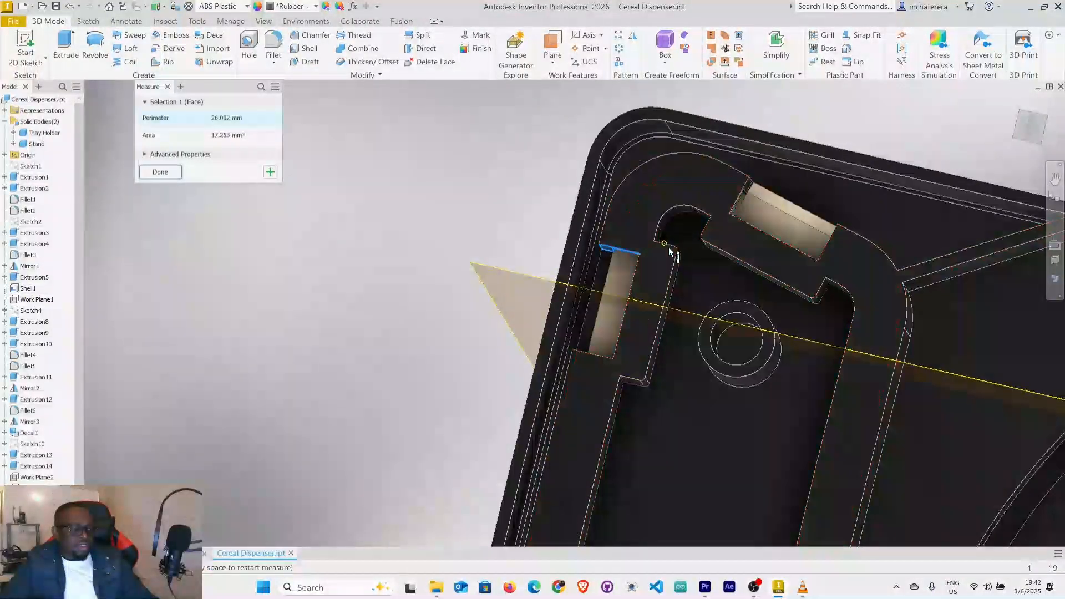
{"action": "scroll", "coordinate": [704, 264], "scroll_direction": "up", "scroll_amount": 6}
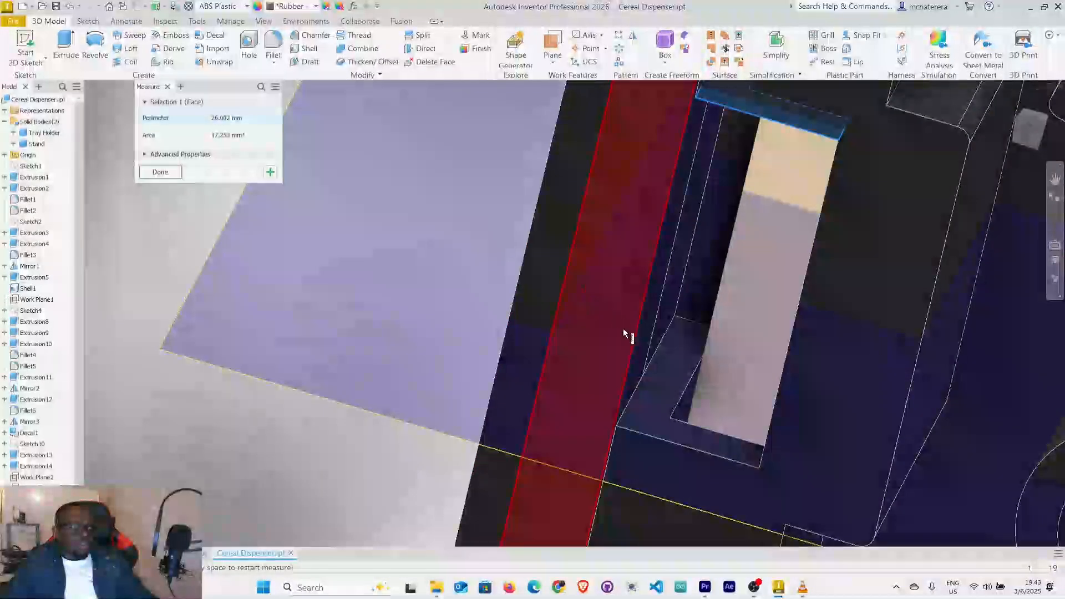
{"action": "left_click", "coordinate": [657, 380]}
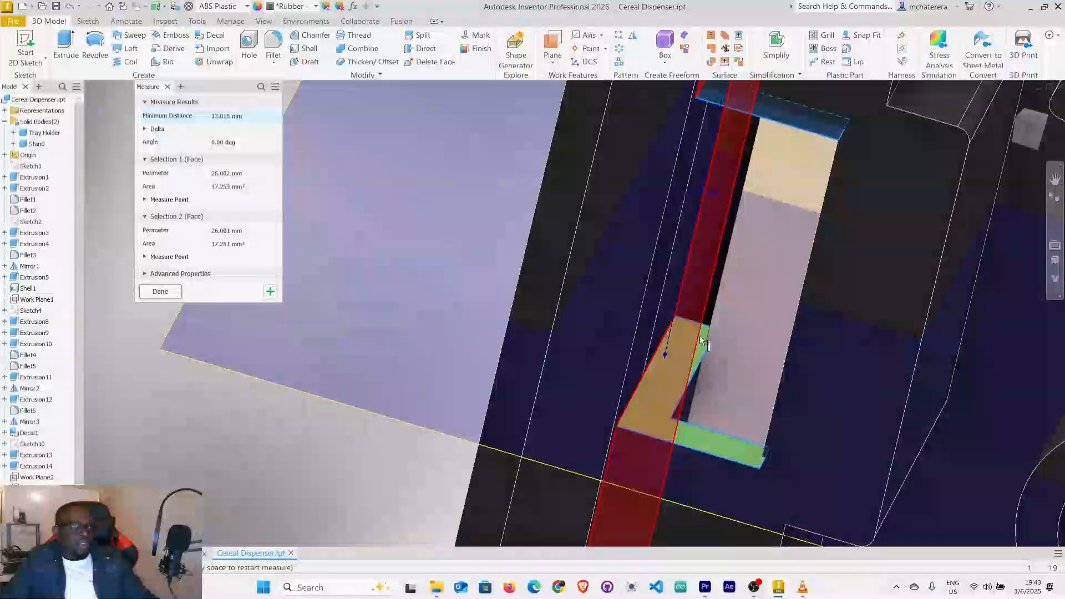
{"action": "scroll", "coordinate": [701, 192], "scroll_direction": "up", "scroll_amount": 4}
{"action": "scroll", "coordinate": [710, 229], "scroll_direction": "up", "scroll_amount": 3}
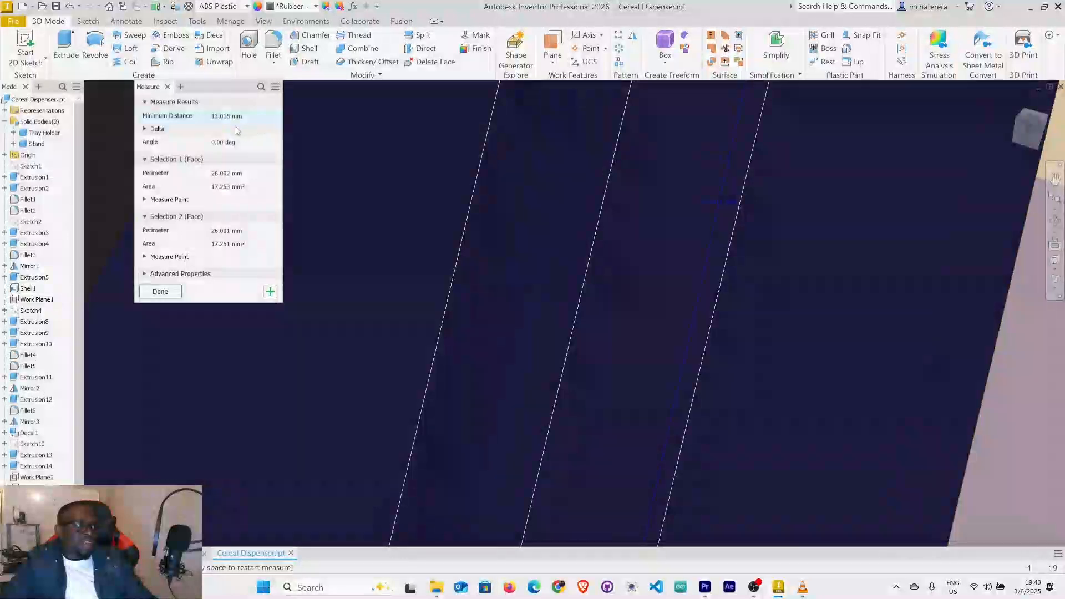
{"action": "scroll", "coordinate": [670, 250], "scroll_direction": "down", "scroll_amount": 5}
{"action": "middle_click_drag", "start_coordinate": [671, 251], "coordinate": [702, 211], "text": "shift"}
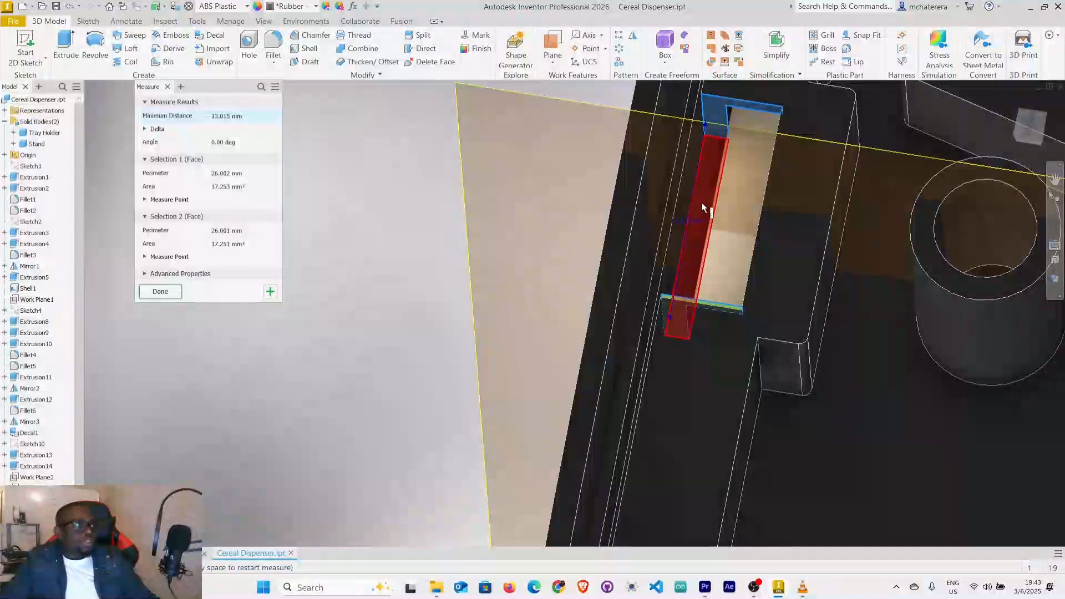
{"action": "scroll", "coordinate": [704, 188], "scroll_direction": "up", "scroll_amount": 4}
{"action": "scroll", "coordinate": [703, 189], "scroll_direction": "down", "scroll_amount": 2}
{"action": "mouse_move", "coordinate": [701, 189]}
{"action": "middle_mouse_down", "text": "shift"}
{"action": "mouse_move", "coordinate": [619, 247]}
{"action": "mouse_move", "coordinate": [582, 260]}
{"action": "mouse_move", "coordinate": [591, 255]}
{"action": "middle_mouse_up", "text": "shift"}
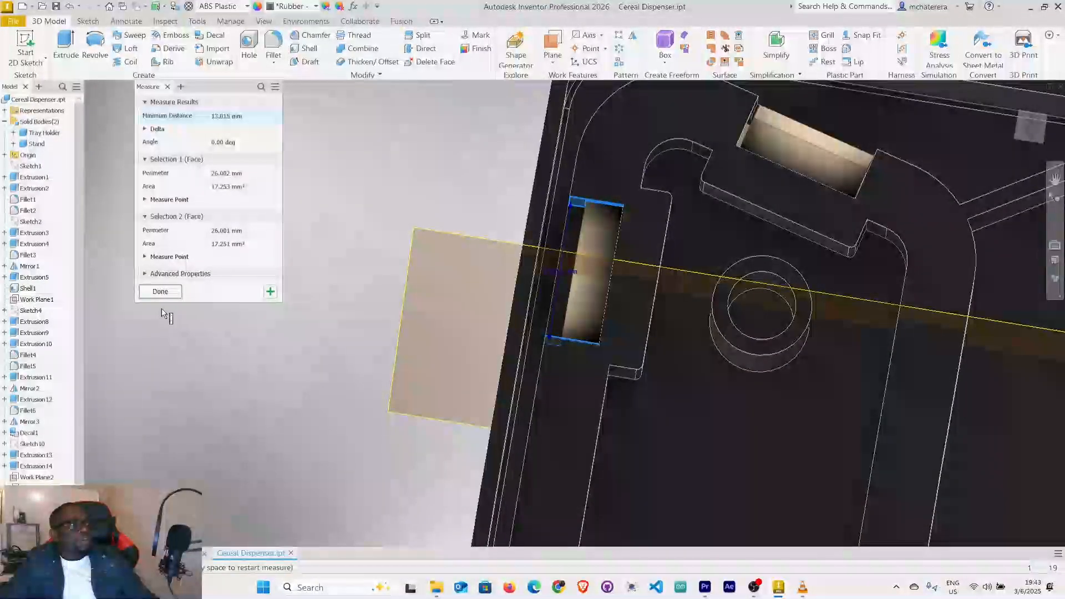
{"action": "left_click", "coordinate": [160, 293]}
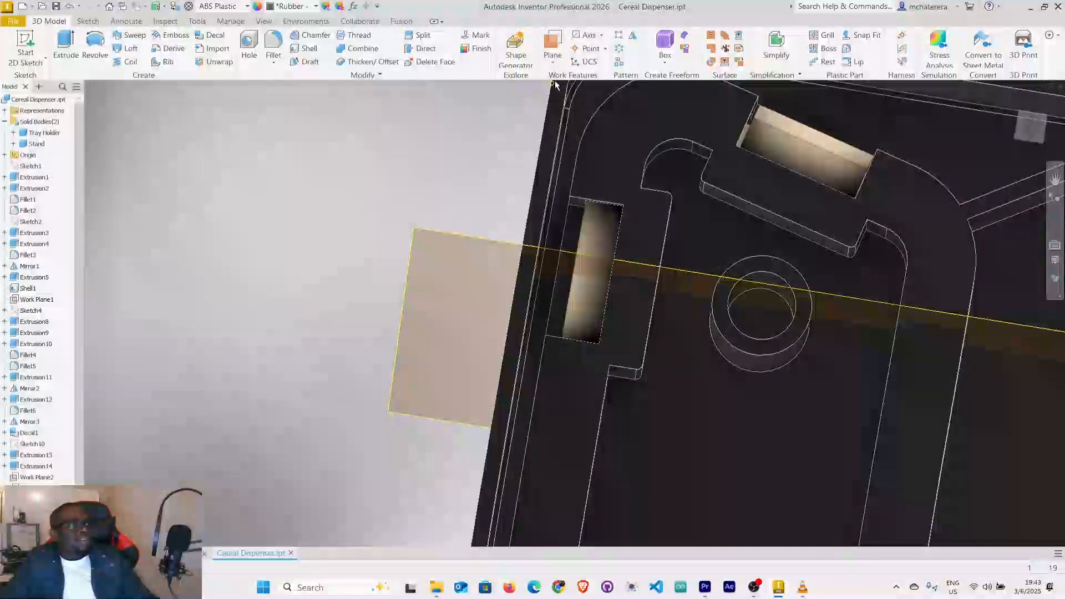
Set up a work plane offset 6.25 mm from the long-side slot's midplane and check it against the slot's end.
{"action": "left_click", "coordinate": [554, 63]}
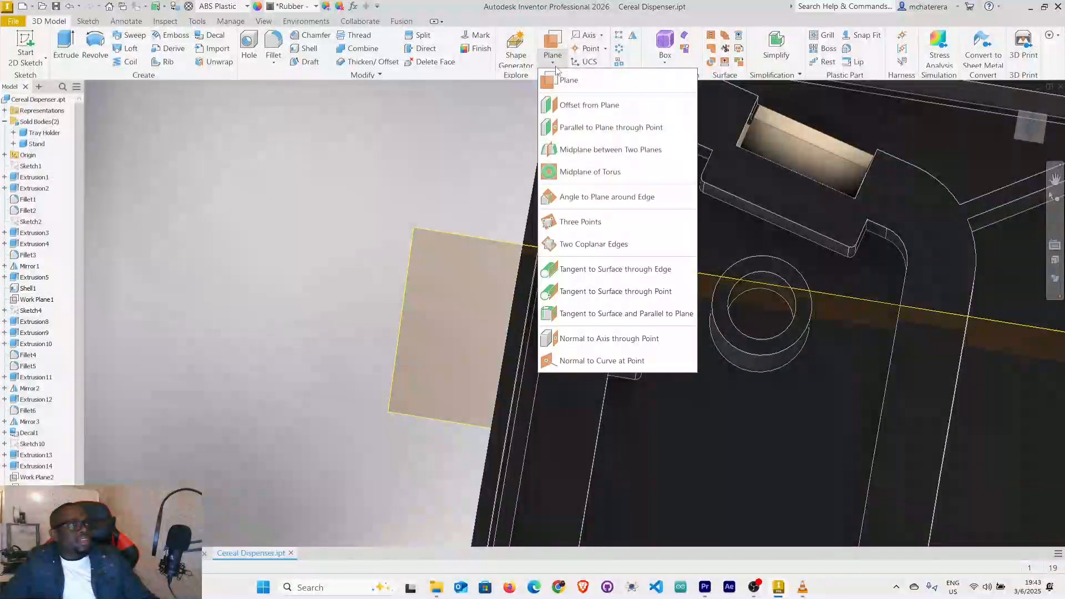
{"action": "left_click", "coordinate": [582, 111]}
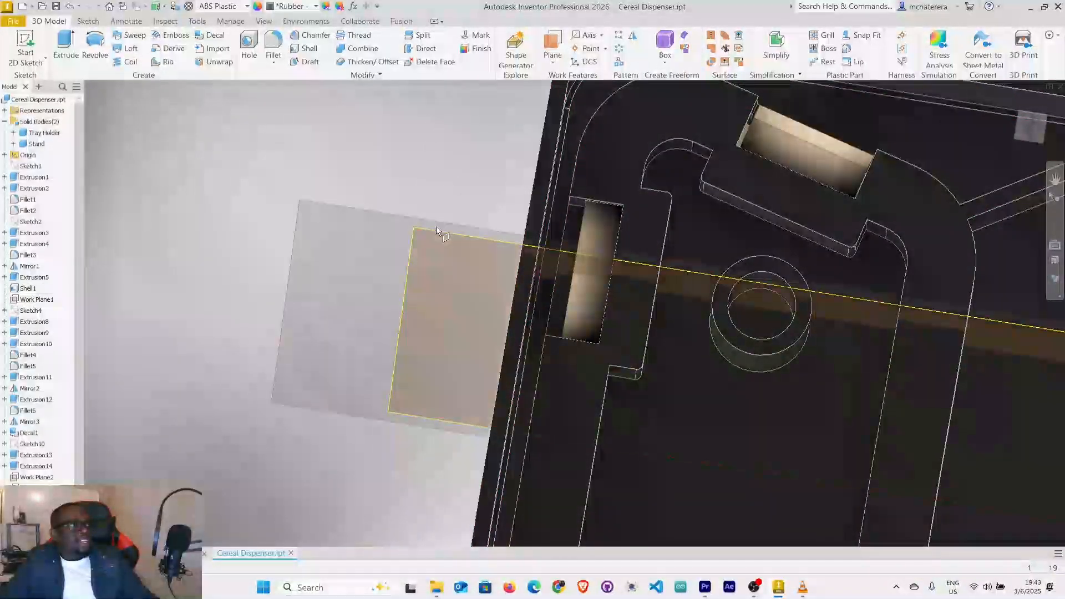
{"action": "left_click", "coordinate": [437, 232]}
{"action": "left_click", "coordinate": [436, 230]}
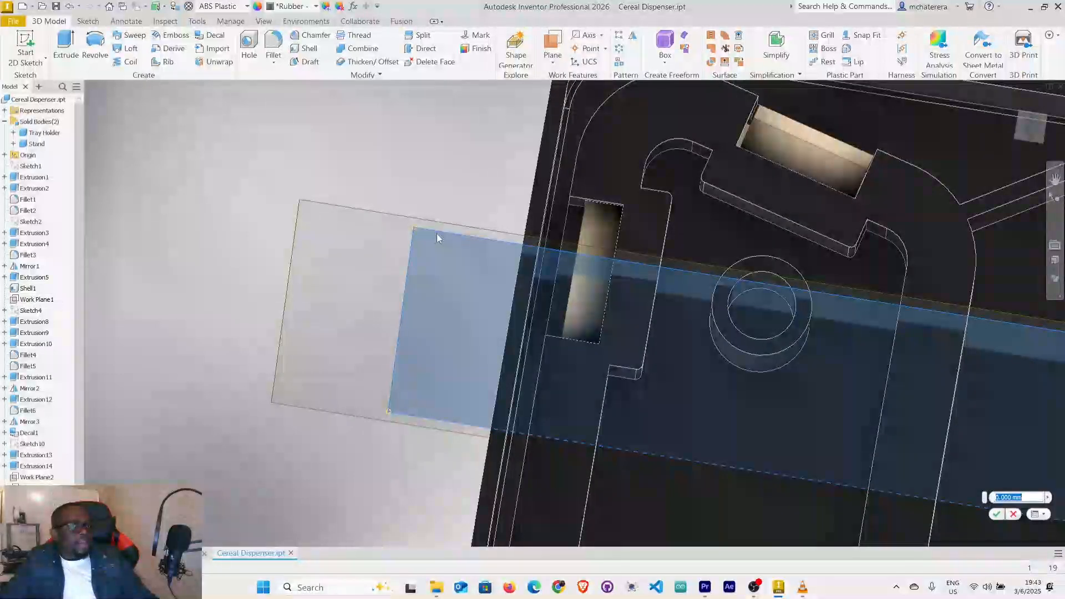
{"action": "type", "text": "60"}
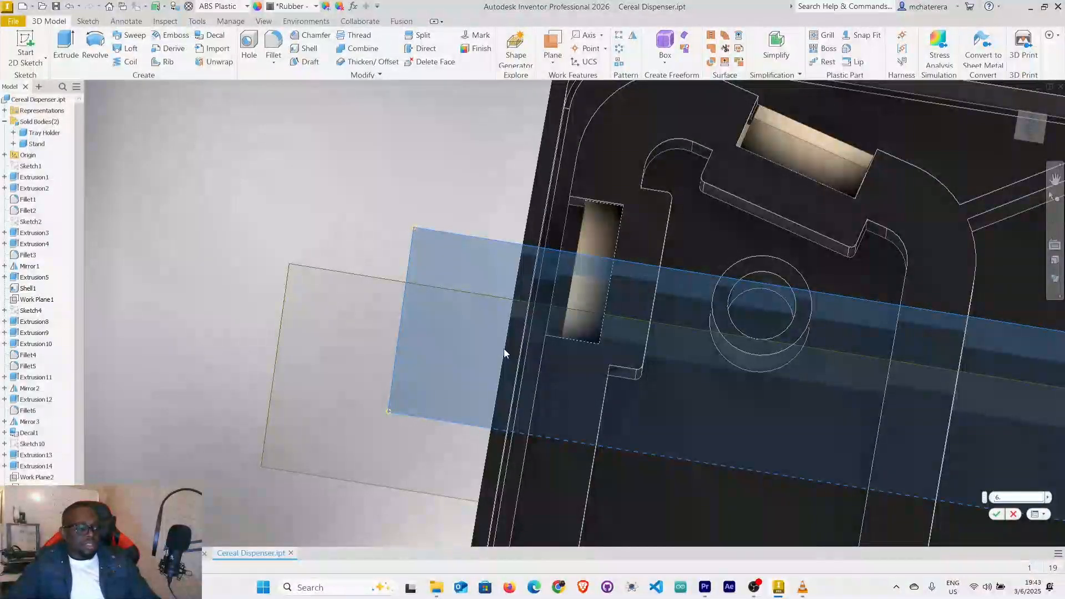
{"action": "type", "text": "25"}
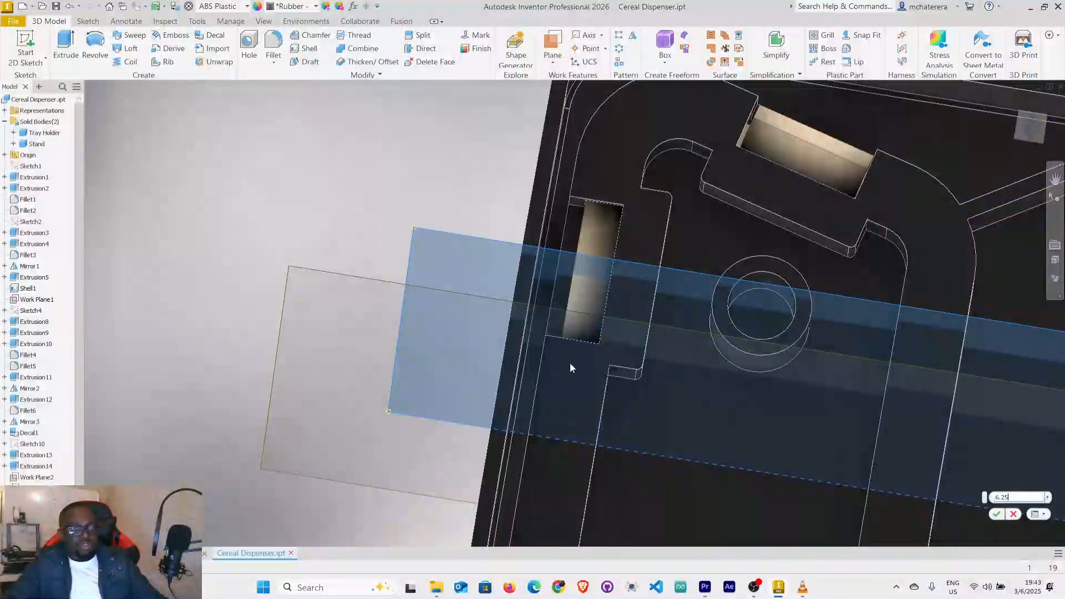
{"action": "mouse_move", "coordinate": [684, 392]}
{"action": "middle_mouse_down", "text": "shift"}
{"action": "mouse_move", "coordinate": [642, 426]}
{"action": "mouse_move", "coordinate": [657, 401]}
{"action": "mouse_move", "coordinate": [688, 395]}
{"action": "middle_mouse_up", "text": "shift"}
{"action": "scroll", "coordinate": [555, 366], "scroll_direction": "up", "scroll_amount": 5}
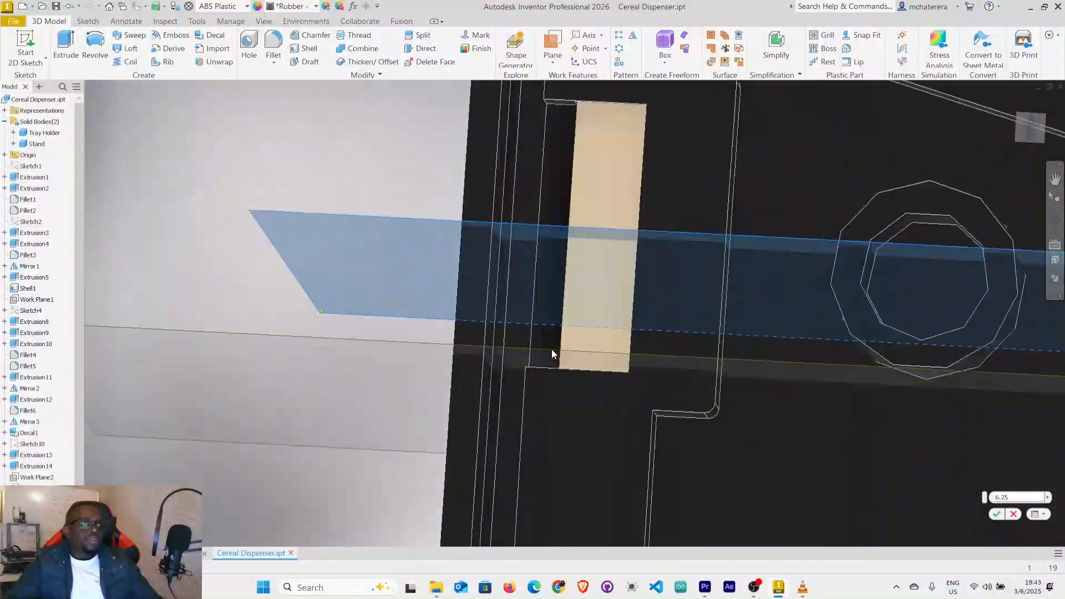
{"action": "middle_click_drag", "start_coordinate": [566, 385], "coordinate": [567, 365], "text": "shift"}
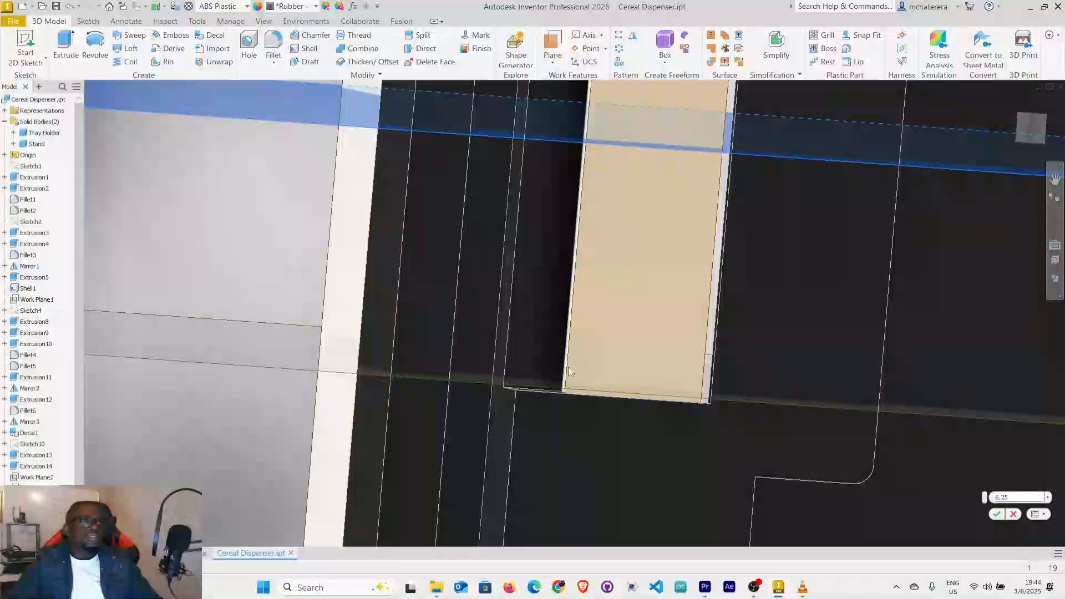
{"action": "scroll", "coordinate": [568, 368], "scroll_direction": "down", "scroll_amount": 5}
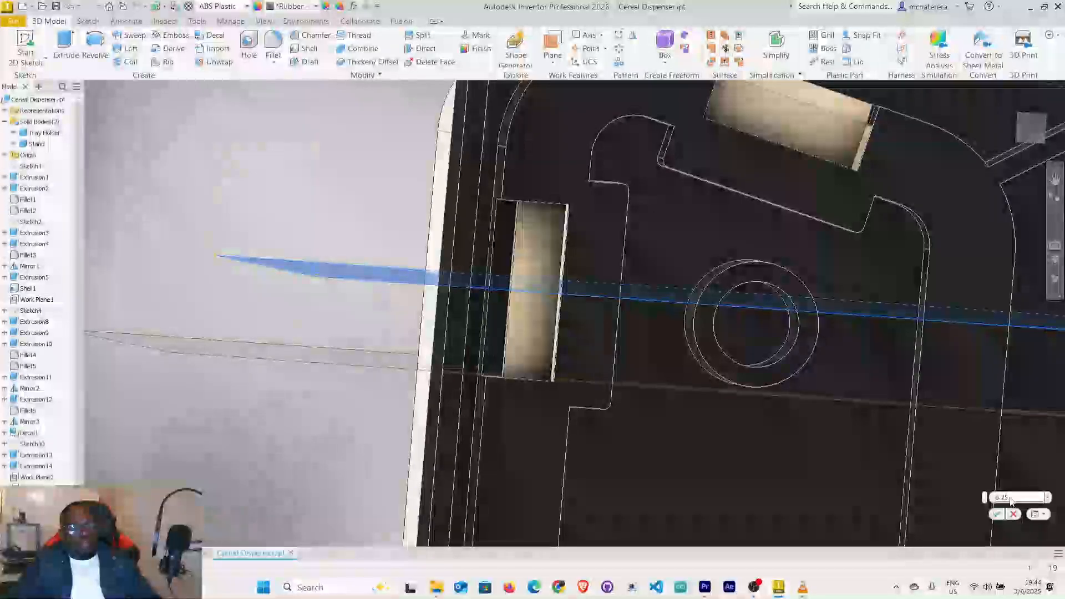
Reduce the new work plane's offset to 6 mm and create it.
{"action": "key", "text": "BackSpace"}
{"action": "key", "text": "BackSpace"}
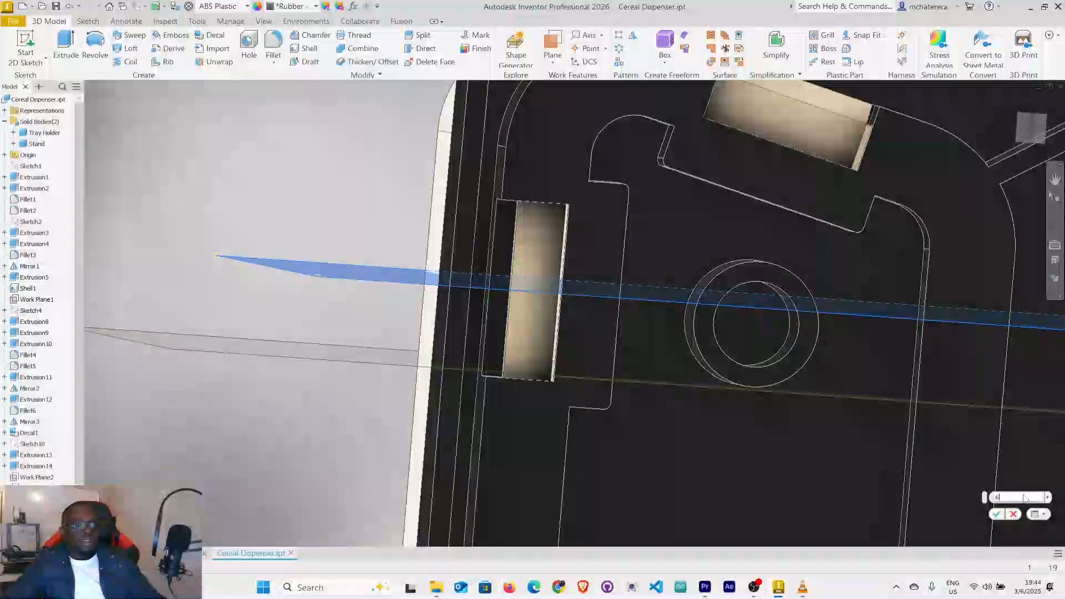
{"action": "left_click", "coordinate": [996, 515]}
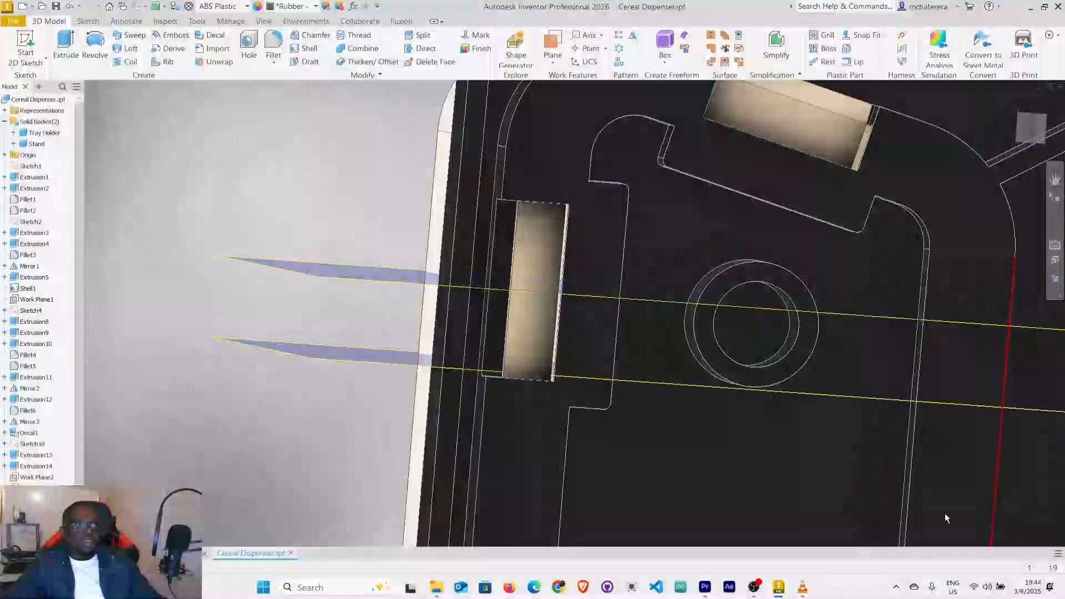
Create another work plane offset -6 mm from the same midplane, toward the slot's opposite end.
{"action": "left_click", "coordinate": [498, 382]}
{"action": "mouse_move", "coordinate": [505, 347]}
{"action": "middle_mouse_down", "text": "shift"}
{"action": "mouse_move", "coordinate": [486, 385]}
{"action": "mouse_move", "coordinate": [488, 372]}
{"action": "middle_mouse_up", "text": "shift"}
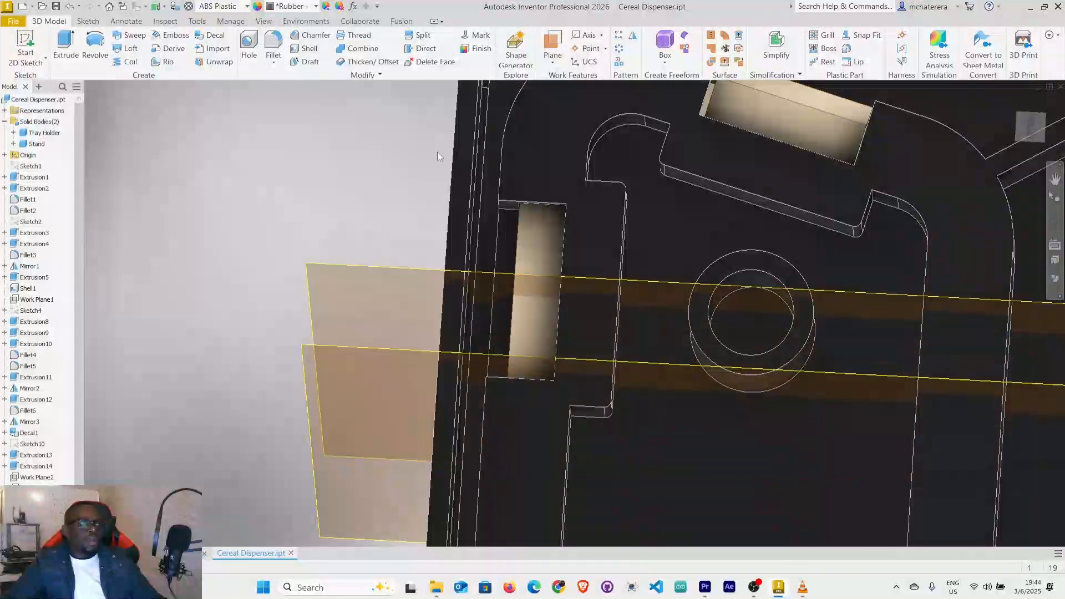
{"action": "left_click", "coordinate": [558, 62]}
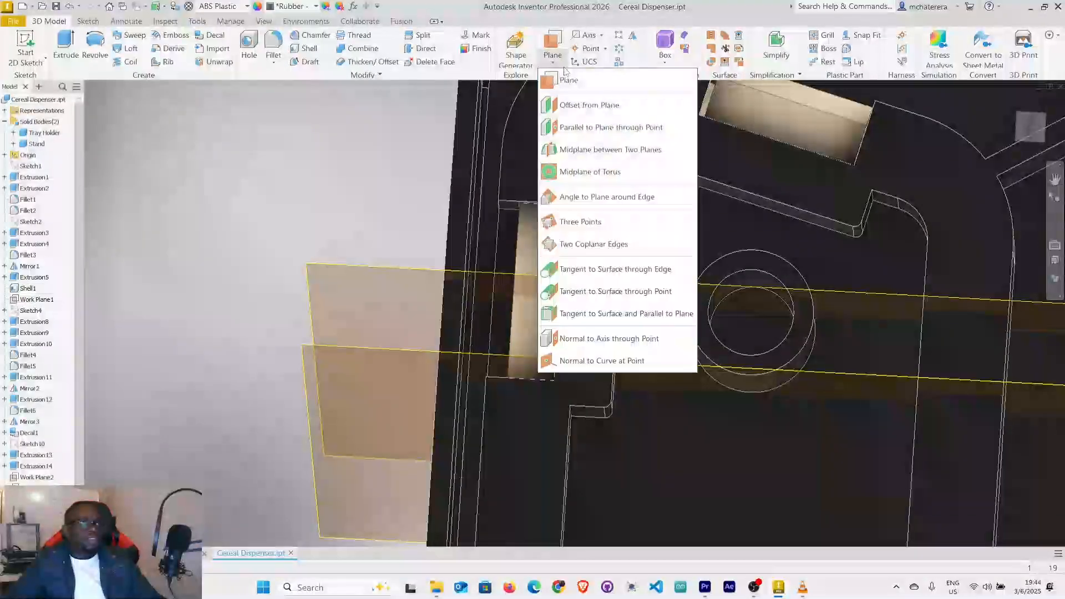
{"action": "left_click", "coordinate": [588, 105]}
{"action": "left_click", "coordinate": [358, 265]}
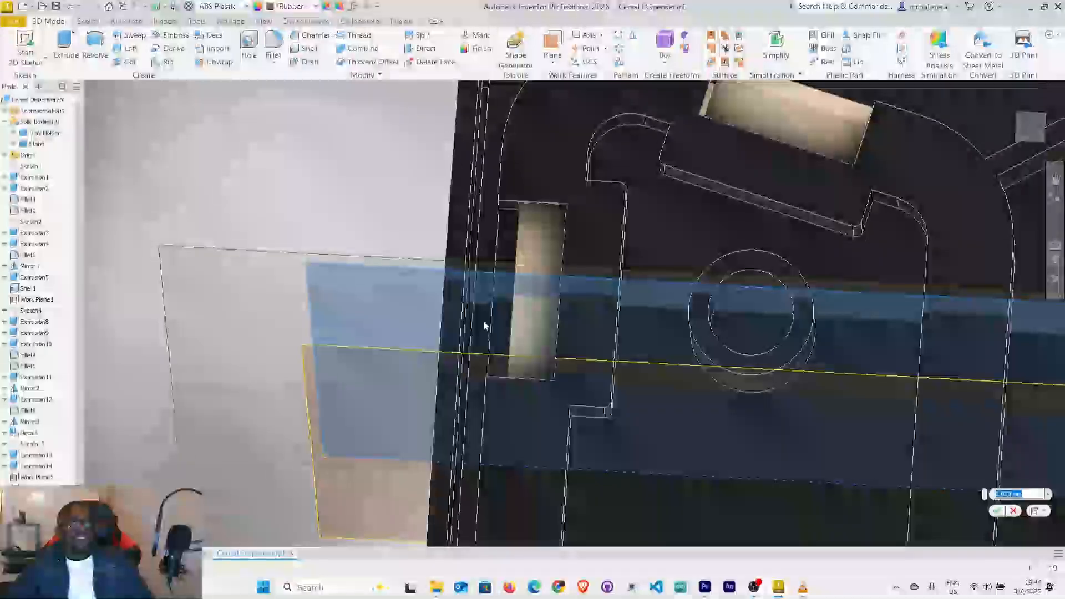
{"action": "type", "text": "-6"}
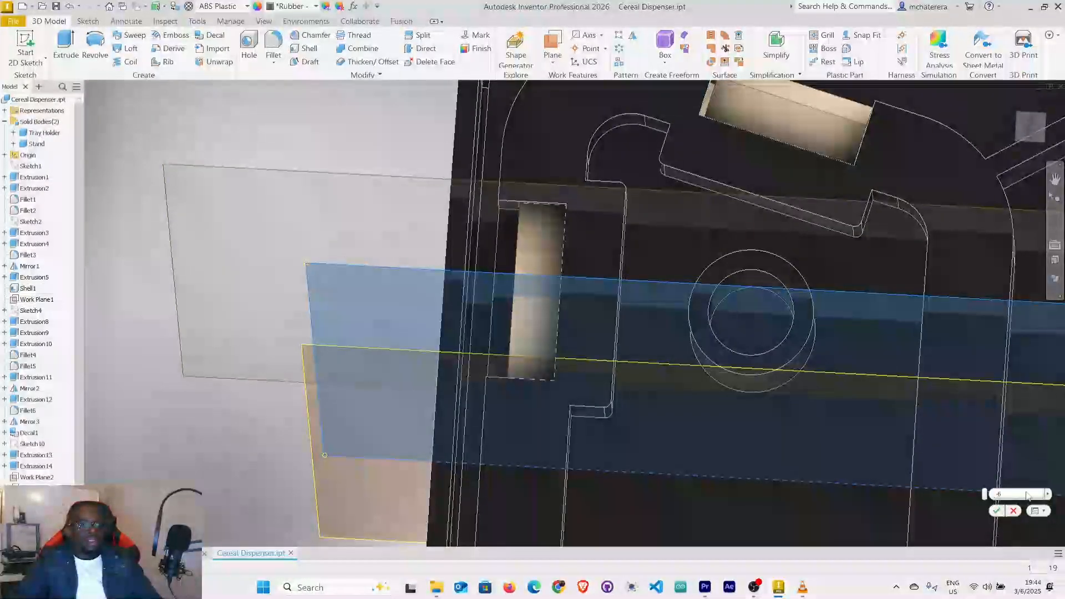
{"action": "left_click", "coordinate": [998, 511]}
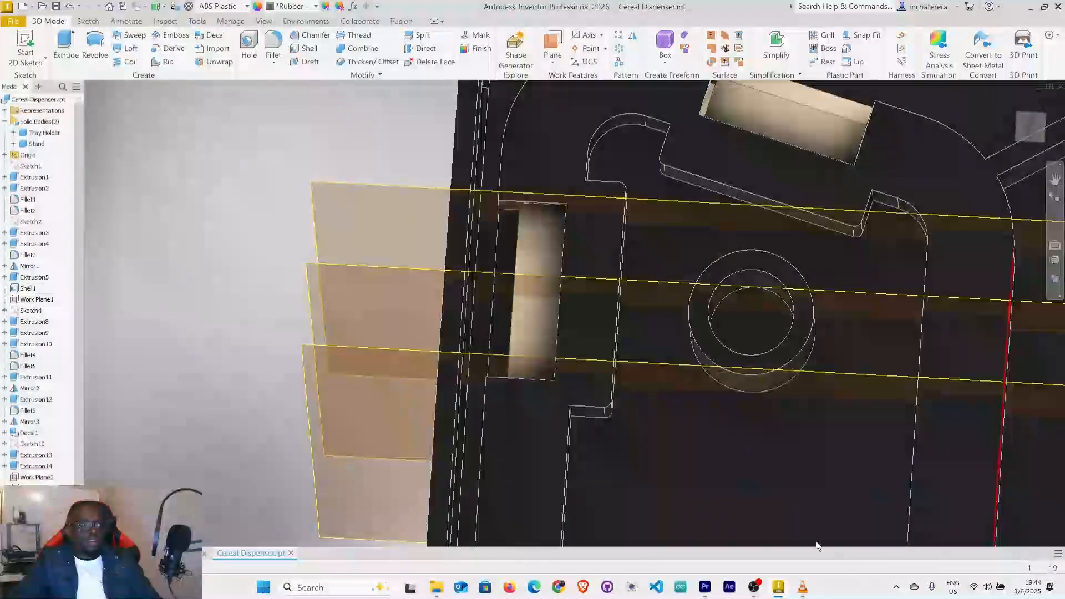
Start a sketch on the work plane offset 6 mm from the midplane and slice the graphics at the sketch plane.
{"action": "mouse_move", "coordinate": [594, 377]}
{"action": "middle_mouse_down", "text": "shift"}
{"action": "mouse_move", "coordinate": [610, 351]}
{"action": "mouse_move", "coordinate": [630, 364]}
{"action": "mouse_move", "coordinate": [570, 373]}
{"action": "mouse_move", "coordinate": [594, 368]}
{"action": "mouse_move", "coordinate": [596, 352]}
{"action": "middle_mouse_up", "text": "shift"}
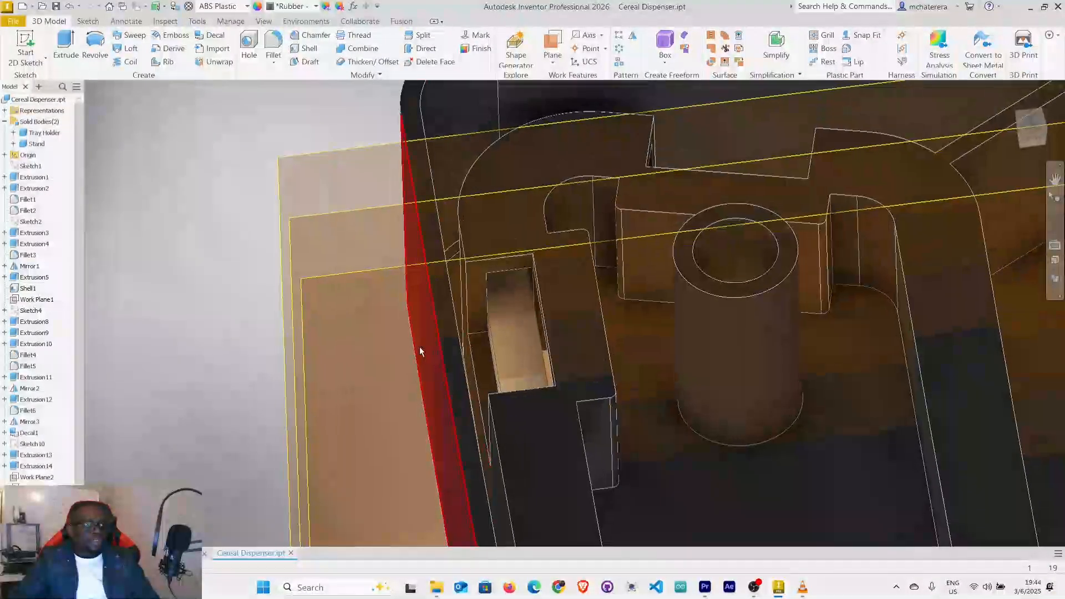
{"action": "scroll", "coordinate": [419, 351], "scroll_direction": "down", "scroll_amount": 4}
{"action": "mouse_move", "coordinate": [443, 360]}
{"action": "middle_mouse_down", "text": "shift"}
{"action": "mouse_move", "coordinate": [482, 368]}
{"action": "mouse_move", "coordinate": [442, 364]}
{"action": "middle_mouse_up", "text": "shift"}
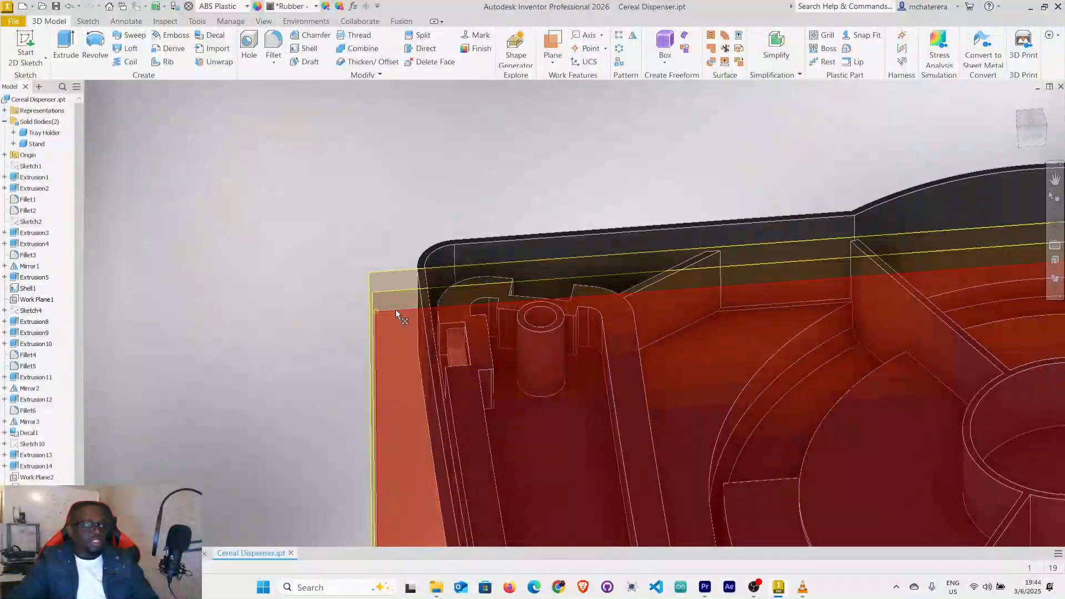
{"action": "left_click", "coordinate": [396, 312]}
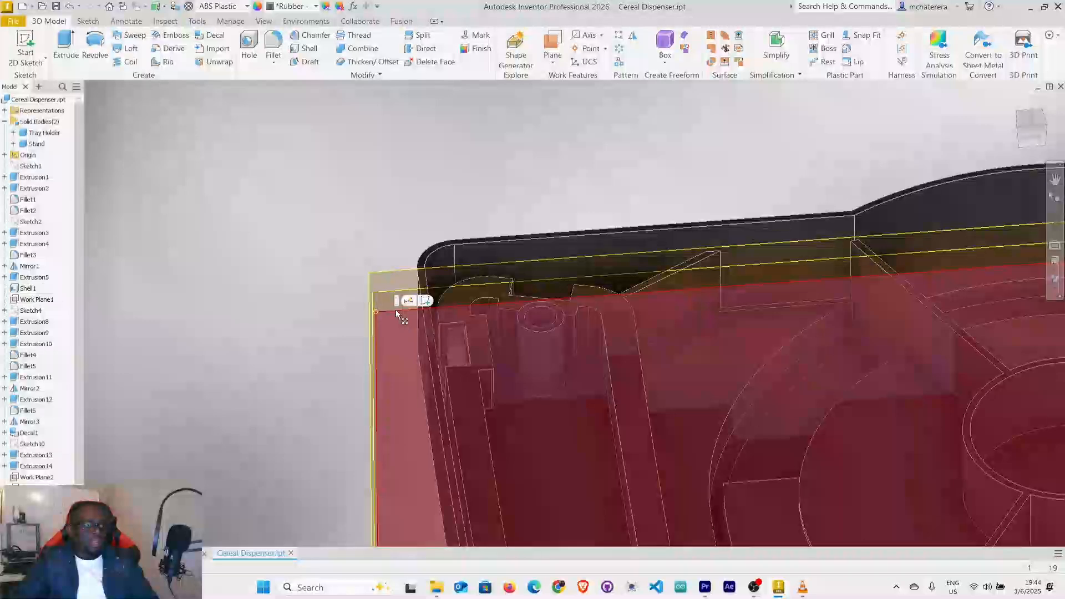
{"action": "left_click", "coordinate": [426, 301]}
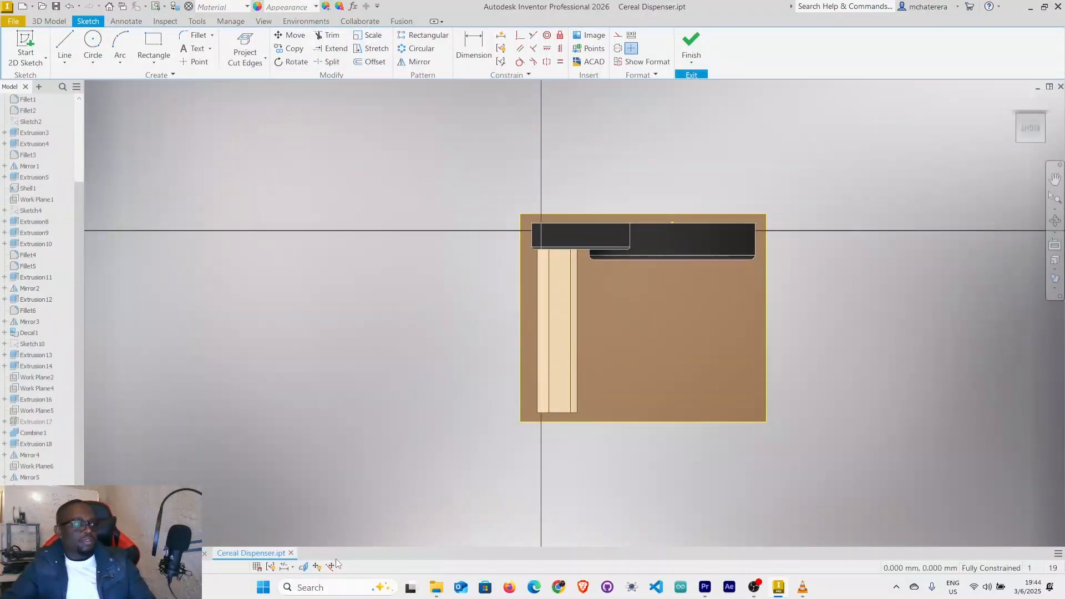
{"action": "left_click", "coordinate": [309, 570]}
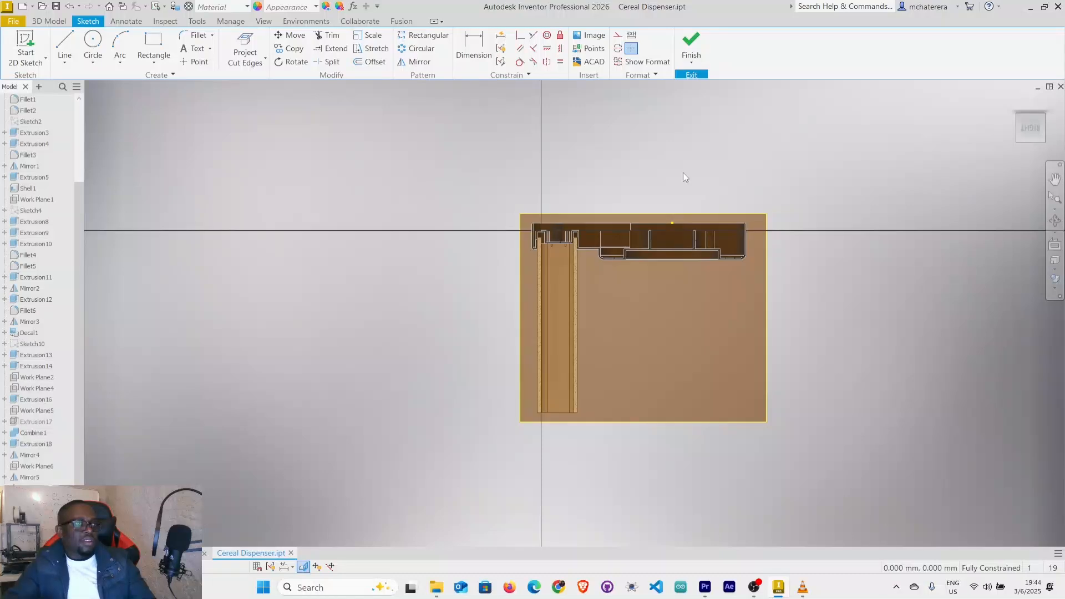
Project the cut edges of the stand and tray holder into the sketch.
{"action": "scroll", "coordinate": [541, 245], "scroll_direction": "up", "scroll_amount": 8}
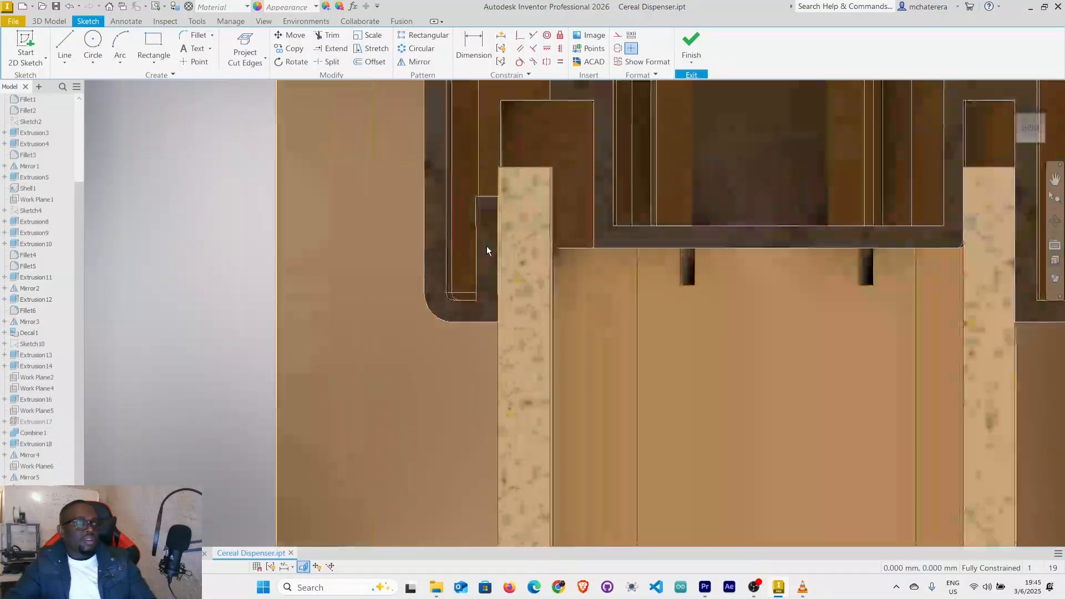
{"action": "scroll", "coordinate": [492, 230], "scroll_direction": "up", "scroll_amount": 5}
{"action": "scroll", "coordinate": [493, 227], "scroll_direction": "down", "scroll_amount": 4}
{"action": "middle_click_drag", "start_coordinate": [497, 215], "coordinate": [489, 341]}
{"action": "left_click", "coordinate": [244, 47]}
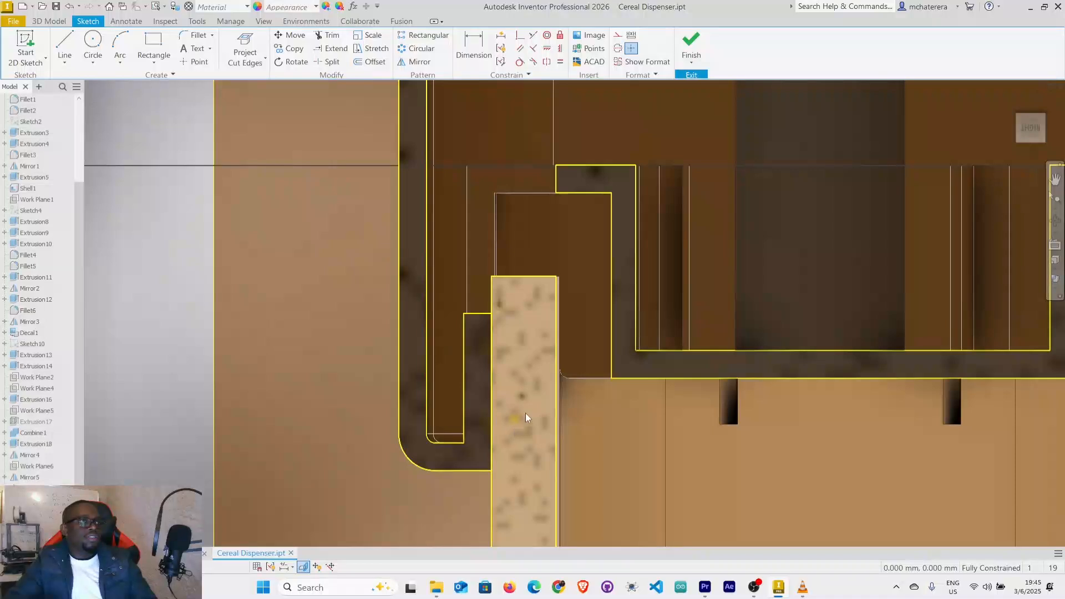
Sketch a slanted line about 1.95 mm long from the stand's upper outer corner, continued by a short vertical line to the holder's ledge.
{"action": "scroll", "coordinate": [471, 268], "scroll_direction": "up", "scroll_amount": 4}
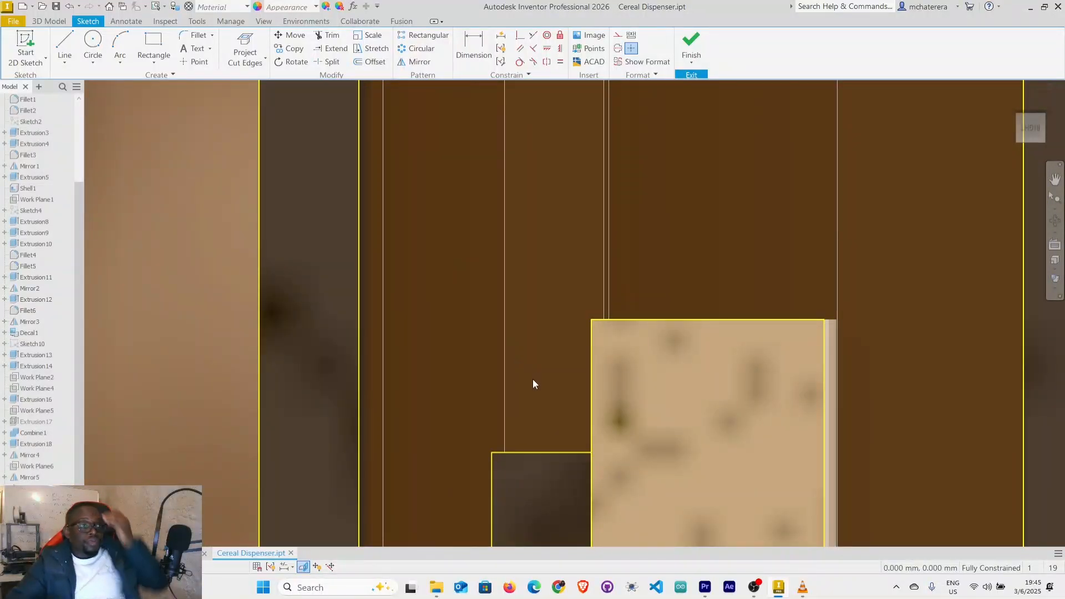
{"action": "left_click", "coordinate": [71, 44]}
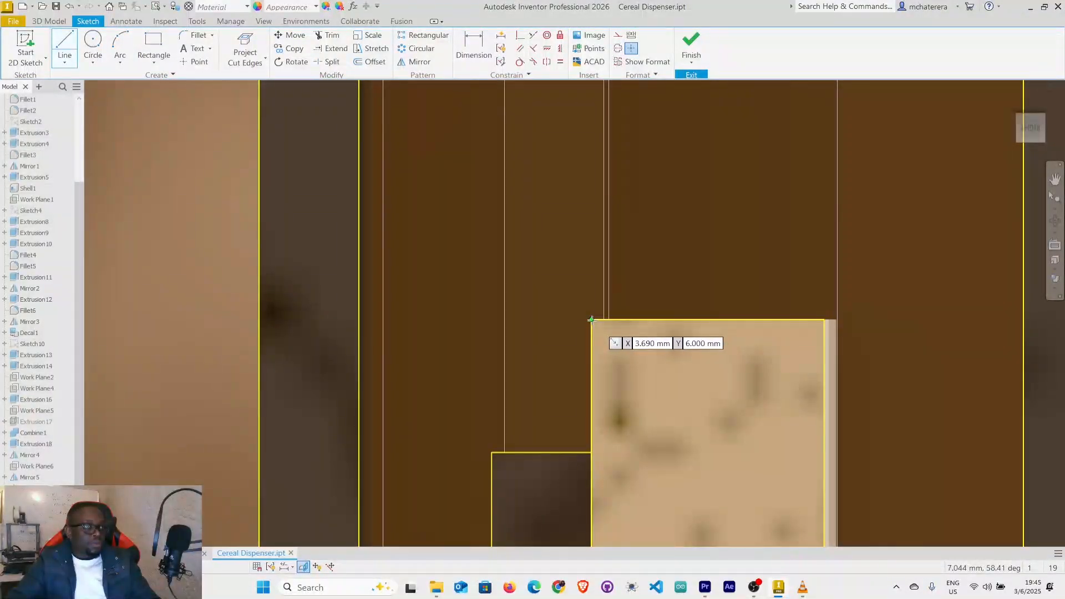
{"action": "left_click", "coordinate": [592, 320]}
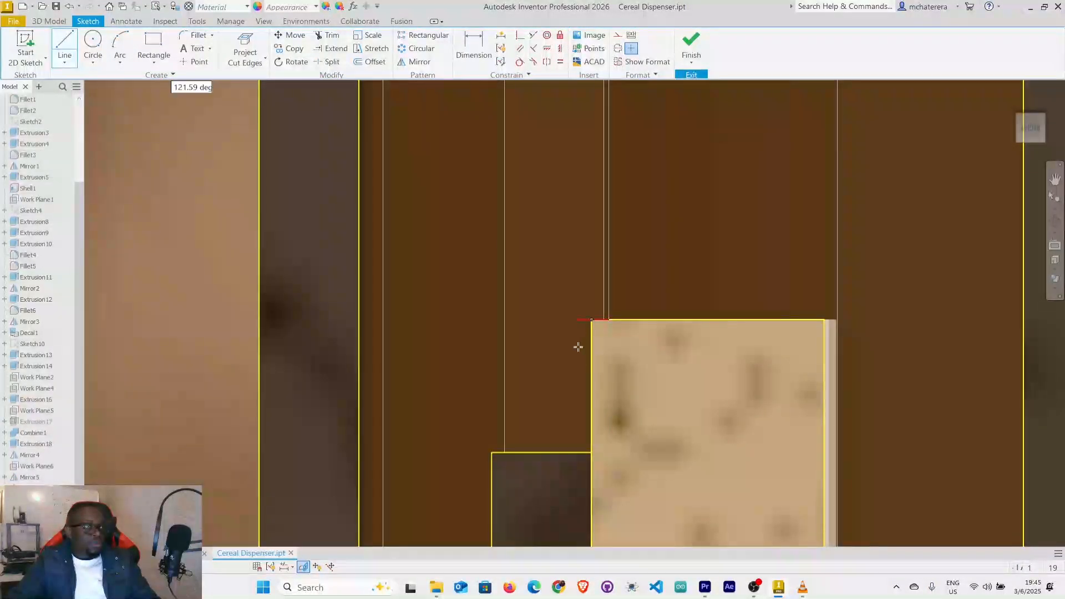
{"action": "left_click", "coordinate": [518, 426]}
{"action": "left_click", "coordinate": [519, 452]}
{"action": "right_click", "coordinate": [519, 452]}
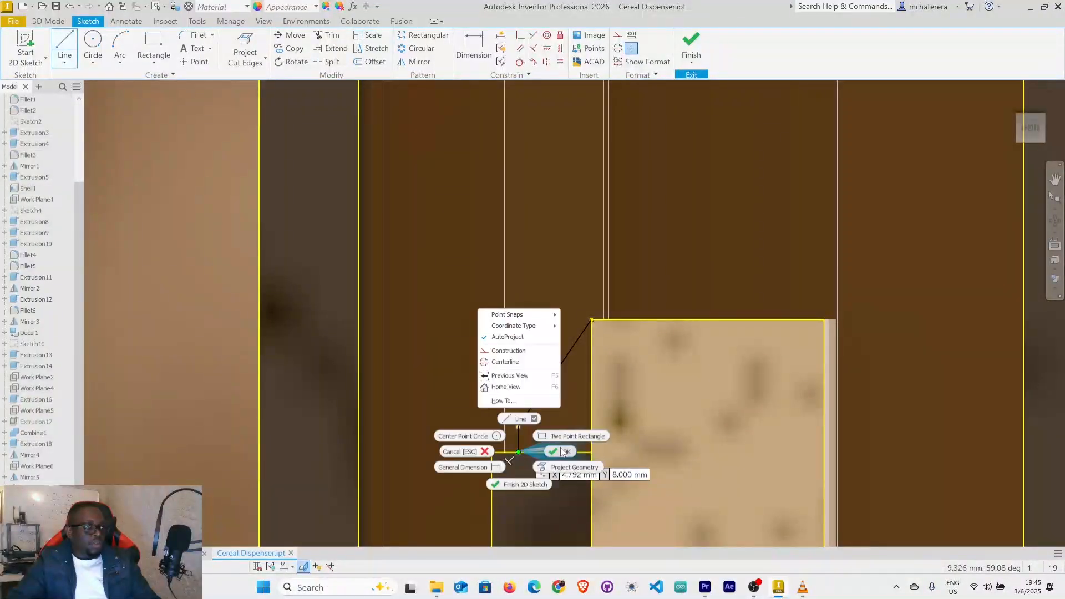
{"action": "left_click", "coordinate": [561, 451]}
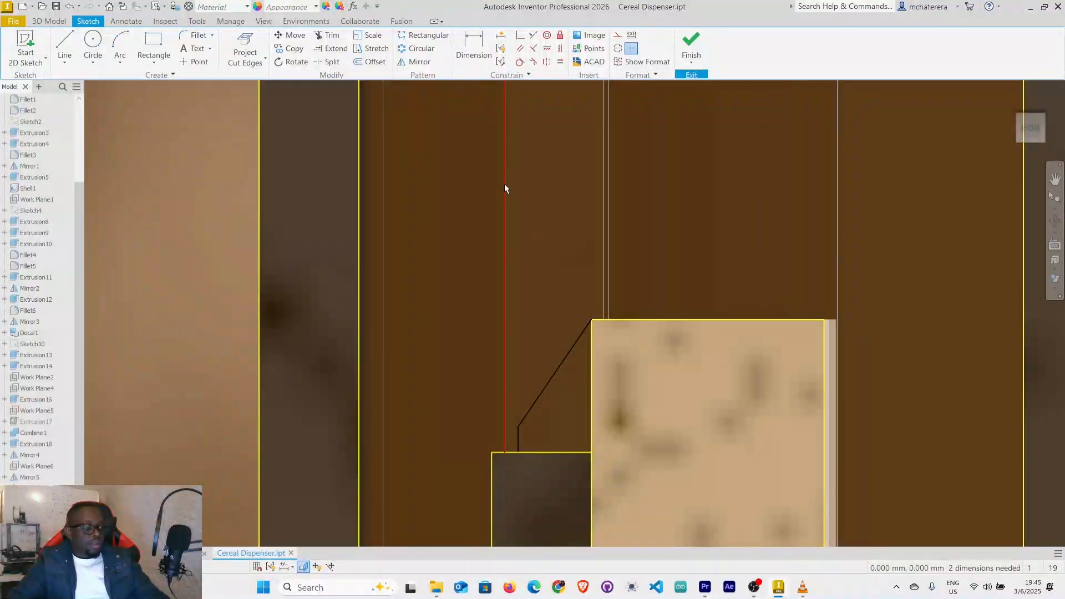
Dimension the angle between the slanted line and the stand's vertical edge as 45 degrees.
{"action": "key", "text": "d"}
{"action": "left_click", "coordinate": [566, 360]}
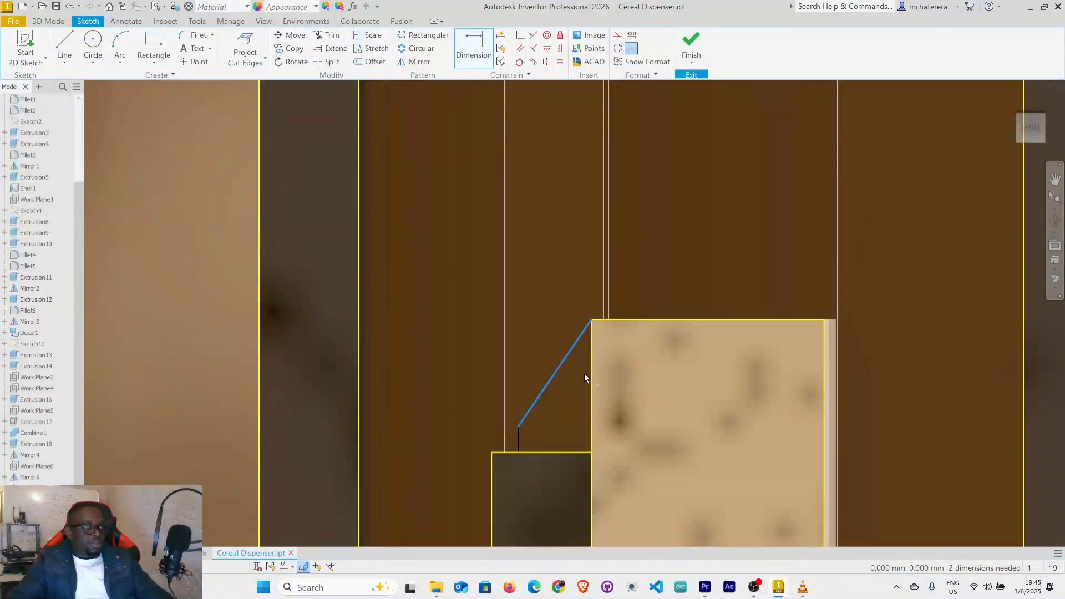
{"action": "left_click", "coordinate": [591, 381]}
{"action": "left_click", "coordinate": [576, 392]}
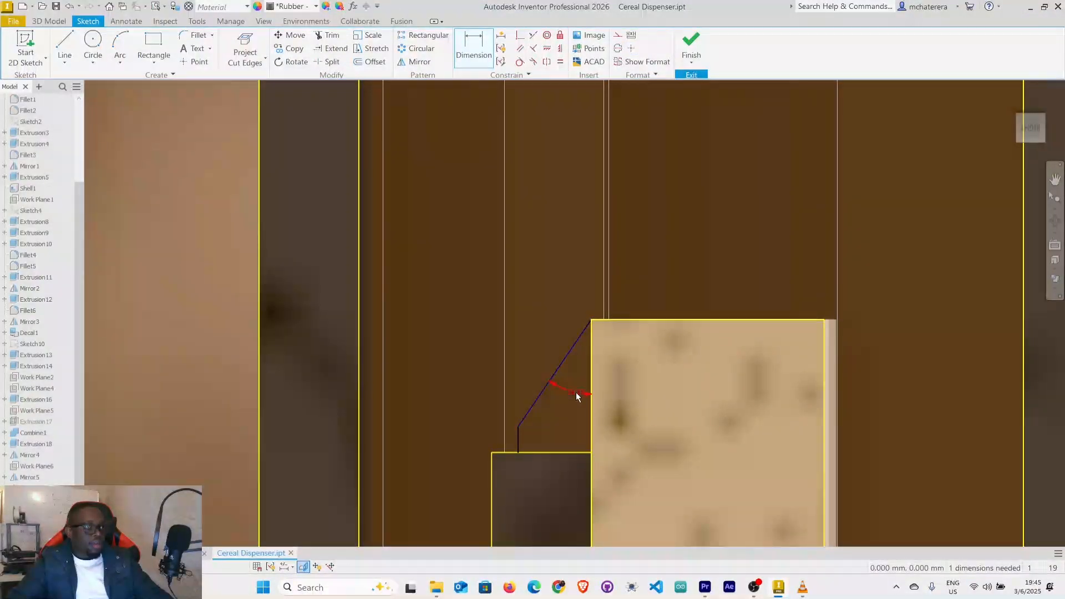
{"action": "type", "text": "45"}
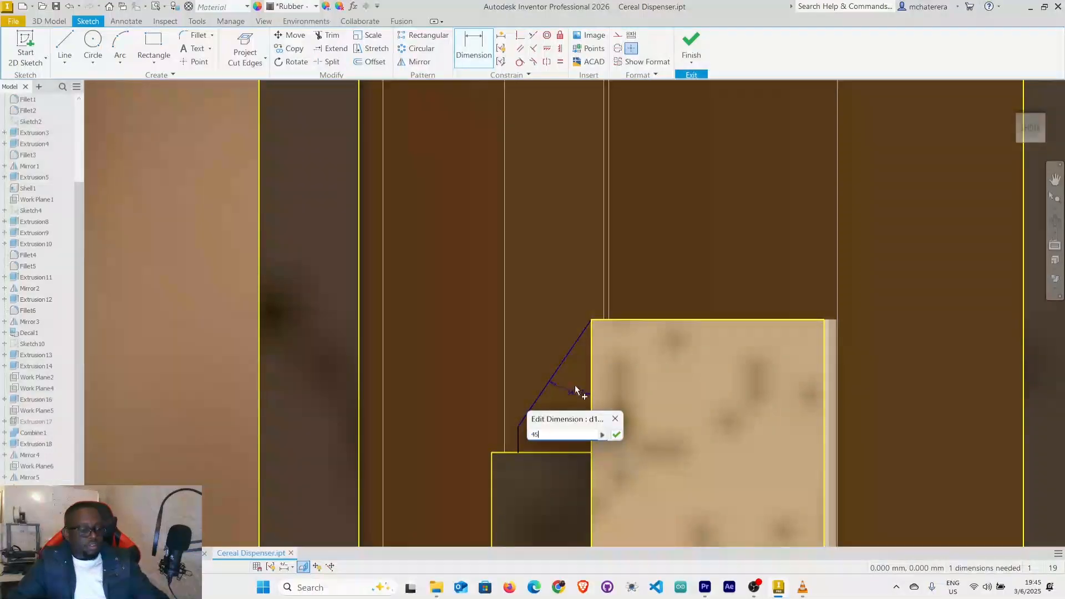
{"action": "key", "text": "Return"}
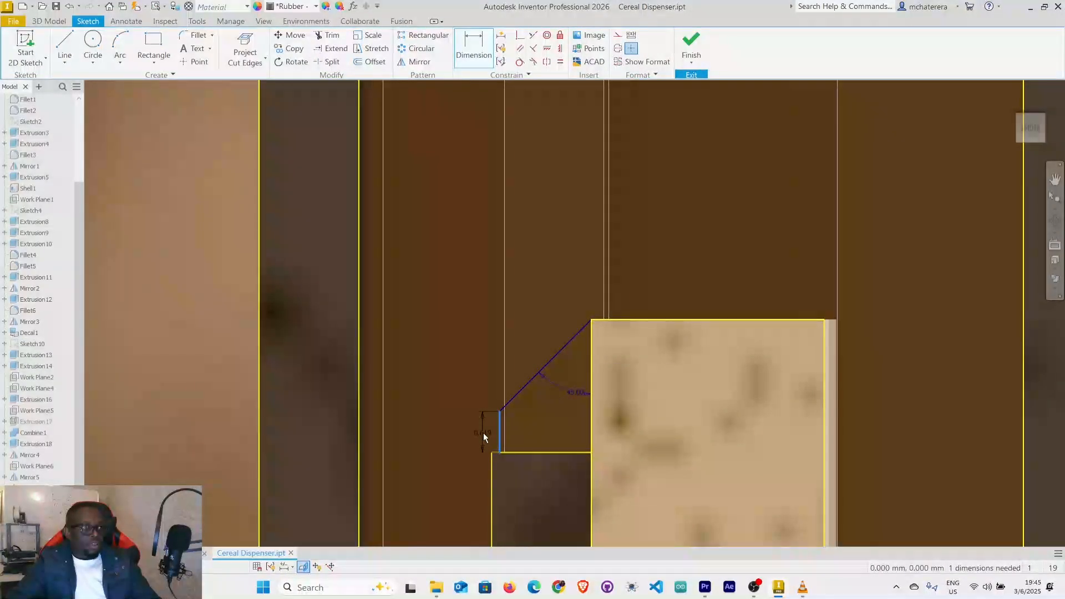
Dimension the tab profile's short vertical line as 0.5 mm and finish the sketch.
{"action": "left_click", "coordinate": [482, 437]}
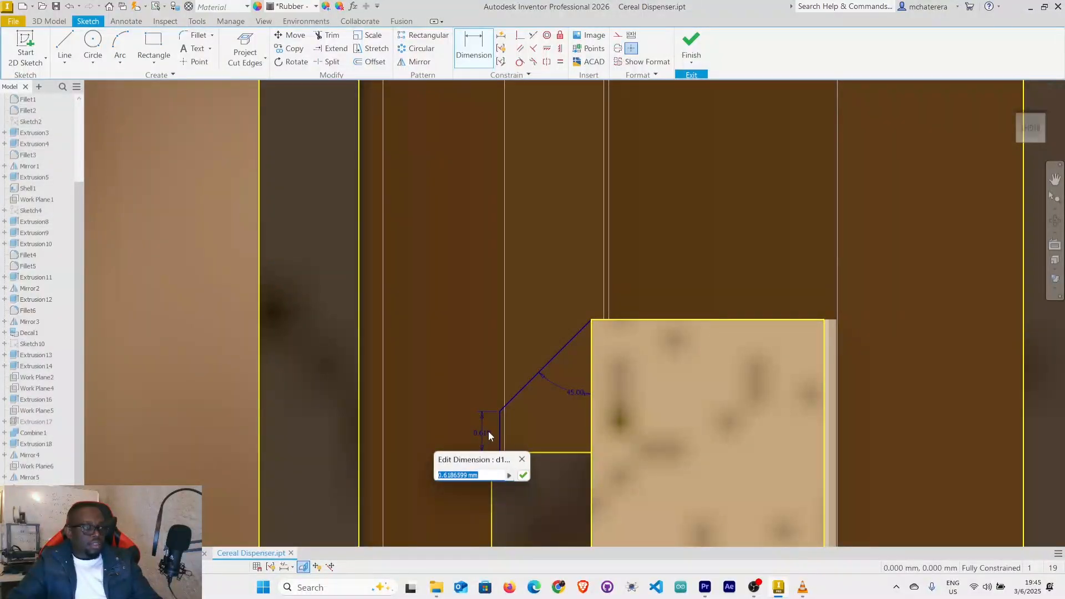
{"action": "type", "text": "0.5"}
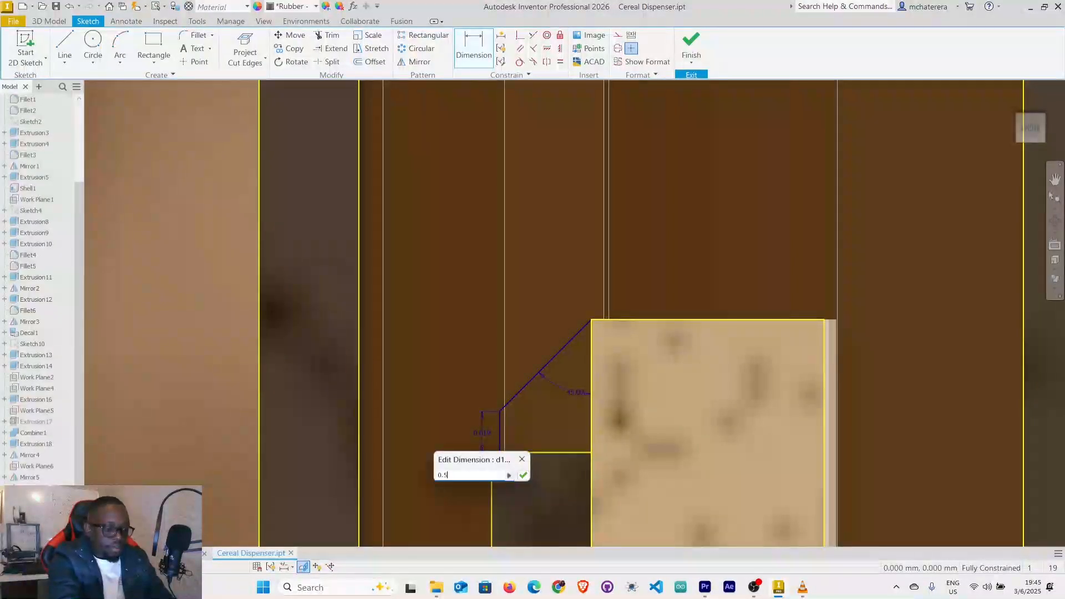
{"action": "key", "text": "Return"}
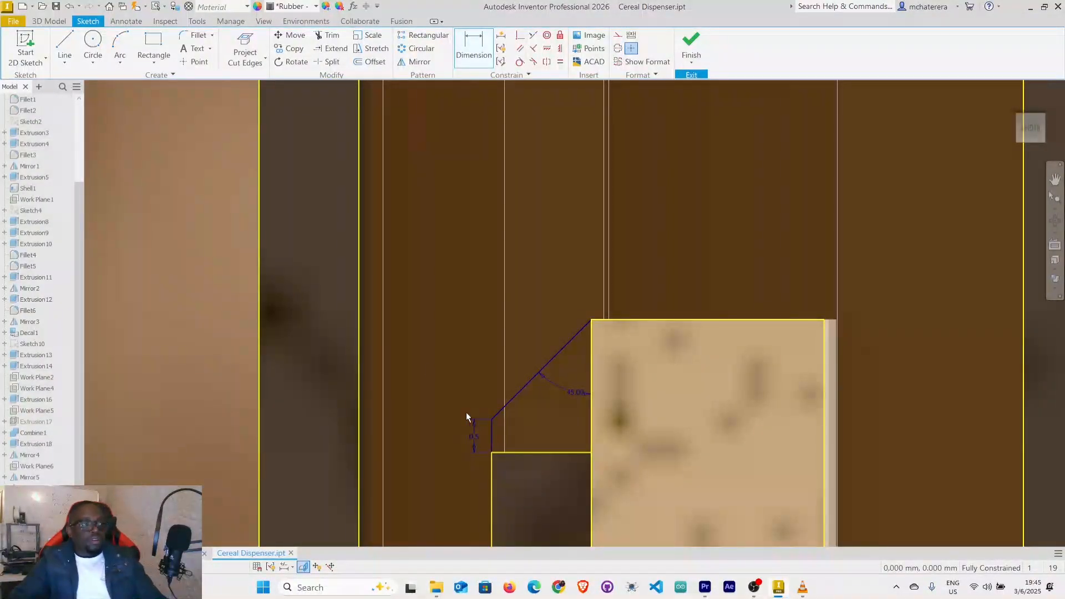
{"action": "scroll", "coordinate": [503, 429], "scroll_direction": "down", "scroll_amount": 3}
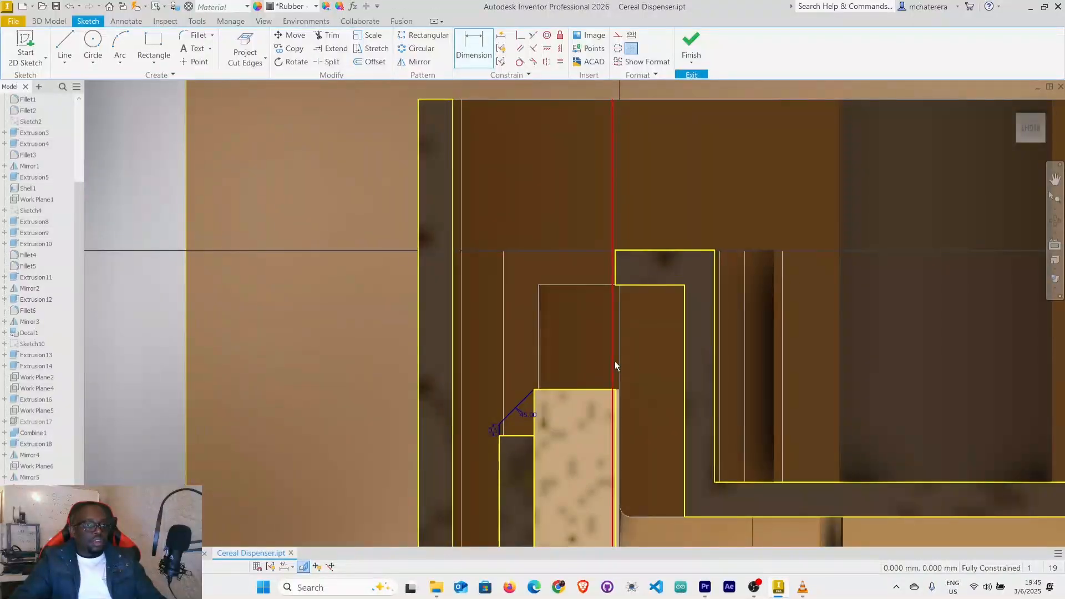
{"action": "left_click", "coordinate": [691, 44]}
Examine the tab profile and the work planes around the holder's slot from several angles.
{"action": "middle_click_drag", "start_coordinate": [618, 424], "coordinate": [594, 434], "text": "shift"}
{"action": "mouse_move", "coordinate": [379, 437]}
{"action": "middle_mouse_down", "text": "shift"}
{"action": "mouse_move", "coordinate": [438, 422]}
{"action": "mouse_move", "coordinate": [540, 442]}
{"action": "middle_mouse_up", "text": "shift"}
{"action": "scroll", "coordinate": [464, 309], "scroll_direction": "up", "scroll_amount": 3}
{"action": "scroll", "coordinate": [464, 308], "scroll_direction": "up", "scroll_amount": 1}
{"action": "mouse_move", "coordinate": [464, 308]}
{"action": "middle_mouse_down"}
{"action": "mouse_move", "coordinate": [471, 356]}
{"action": "mouse_move", "coordinate": [475, 331]}
{"action": "mouse_move", "coordinate": [473, 345]}
{"action": "mouse_move", "coordinate": [507, 381]}
{"action": "mouse_move", "coordinate": [504, 450]}
{"action": "middle_mouse_up"}
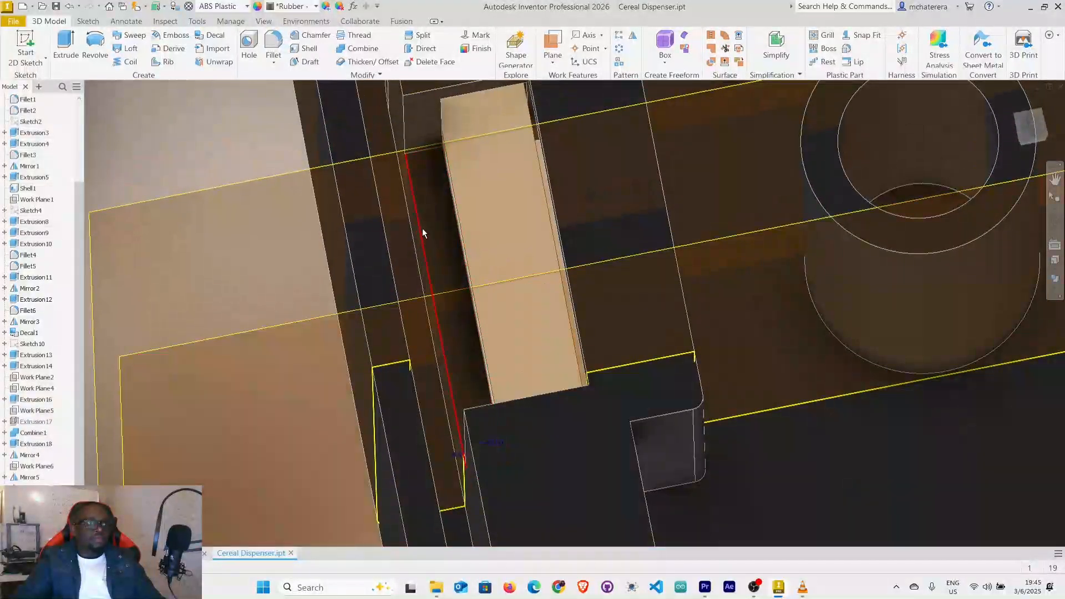
{"action": "scroll", "coordinate": [421, 241], "scroll_direction": "down", "scroll_amount": 3}
{"action": "middle_click_drag", "start_coordinate": [435, 269], "coordinate": [428, 259], "text": "shift"}
{"action": "scroll", "coordinate": [429, 258], "scroll_direction": "up", "scroll_amount": 5}
{"action": "scroll", "coordinate": [429, 257], "scroll_direction": "down", "scroll_amount": 4}
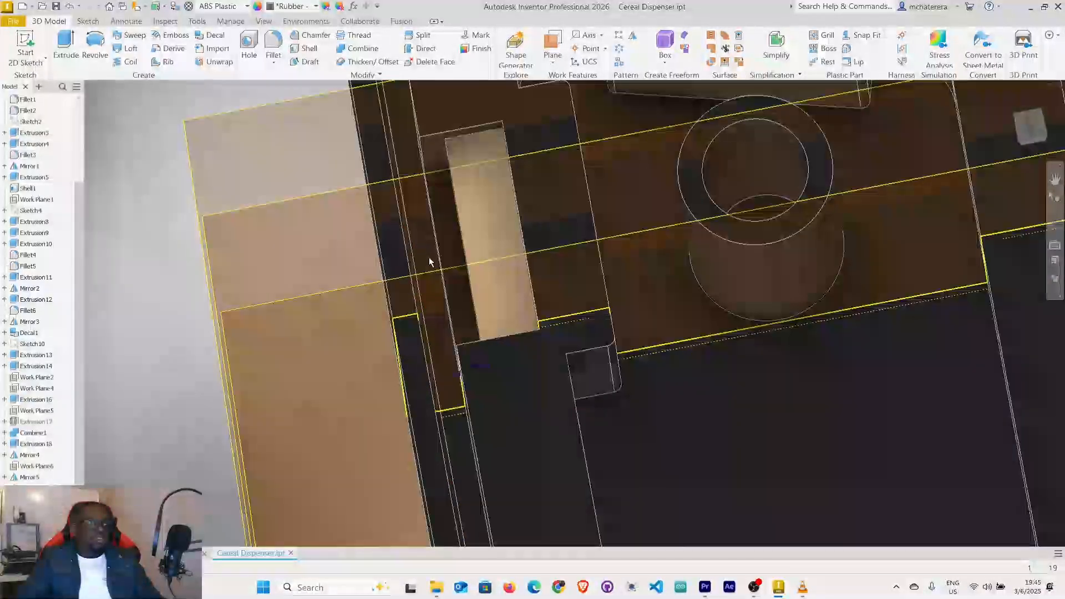
{"action": "mouse_move", "coordinate": [456, 277]}
{"action": "middle_mouse_down", "text": "shift"}
{"action": "mouse_move", "coordinate": [482, 276]}
{"action": "mouse_move", "coordinate": [464, 272]}
{"action": "mouse_move", "coordinate": [527, 338]}
{"action": "mouse_move", "coordinate": [529, 324]}
{"action": "mouse_move", "coordinate": [521, 342]}
{"action": "mouse_move", "coordinate": [529, 303]}
{"action": "mouse_move", "coordinate": [485, 361]}
{"action": "mouse_move", "coordinate": [483, 351]}
{"action": "mouse_move", "coordinate": [530, 400]}
{"action": "mouse_move", "coordinate": [505, 407]}
{"action": "middle_mouse_up", "text": "shift"}
{"action": "scroll", "coordinate": [529, 340], "scroll_direction": "up", "scroll_amount": 3}
{"action": "scroll", "coordinate": [516, 341], "scroll_direction": "down", "scroll_amount": 5}
{"action": "scroll", "coordinate": [510, 327], "scroll_direction": "up", "scroll_amount": 2}
{"action": "scroll", "coordinate": [493, 306], "scroll_direction": "up", "scroll_amount": 3}
{"action": "scroll", "coordinate": [494, 306], "scroll_direction": "down", "scroll_amount": 2}
{"action": "scroll", "coordinate": [504, 379], "scroll_direction": "up", "scroll_amount": 4}
{"action": "scroll", "coordinate": [504, 380], "scroll_direction": "down", "scroll_amount": 2}
{"action": "scroll", "coordinate": [481, 363], "scroll_direction": "up", "scroll_amount": 3}
{"action": "scroll", "coordinate": [477, 363], "scroll_direction": "down", "scroll_amount": 5}
{"action": "mouse_move", "coordinate": [495, 363]}
{"action": "middle_mouse_down", "text": "shift"}
{"action": "mouse_move", "coordinate": [509, 364]}
{"action": "mouse_move", "coordinate": [502, 383]}
{"action": "mouse_move", "coordinate": [481, 324]}
{"action": "mouse_move", "coordinate": [492, 316]}
{"action": "mouse_move", "coordinate": [506, 357]}
{"action": "mouse_move", "coordinate": [512, 348]}
{"action": "middle_mouse_up", "text": "shift"}
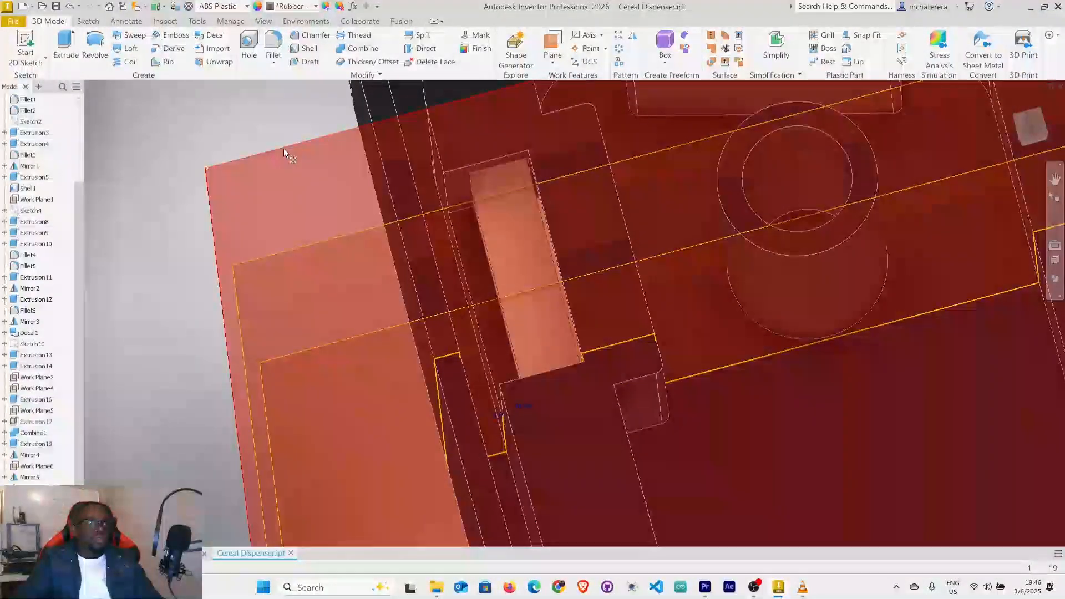
Start a sketch on the -6 mm work plane at the slot's opposite end and slice the graphics there.
{"action": "left_click", "coordinate": [284, 148]}
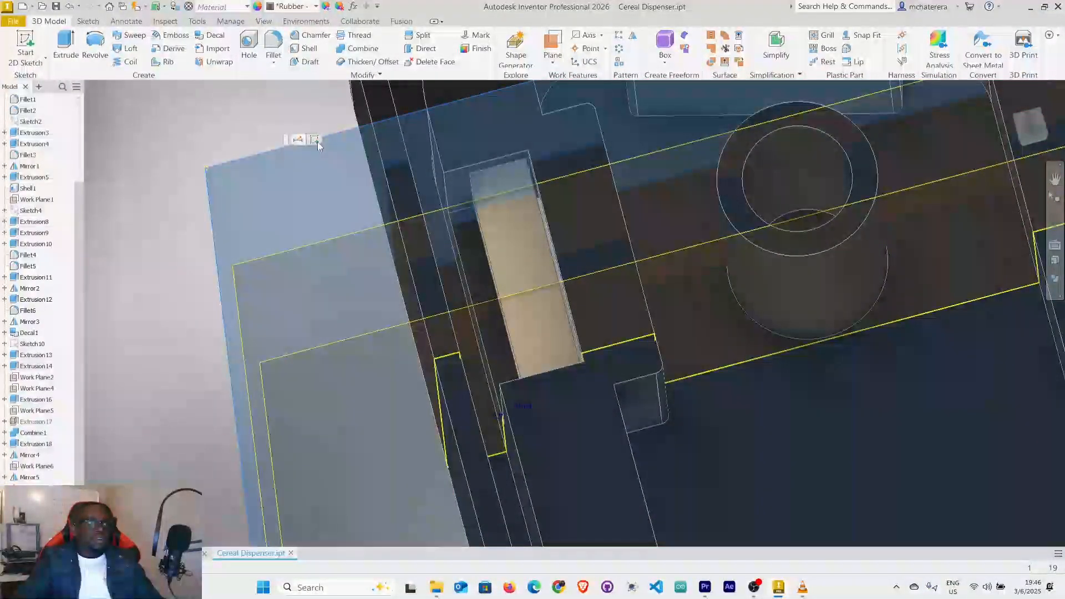
{"action": "left_click", "coordinate": [315, 140]}
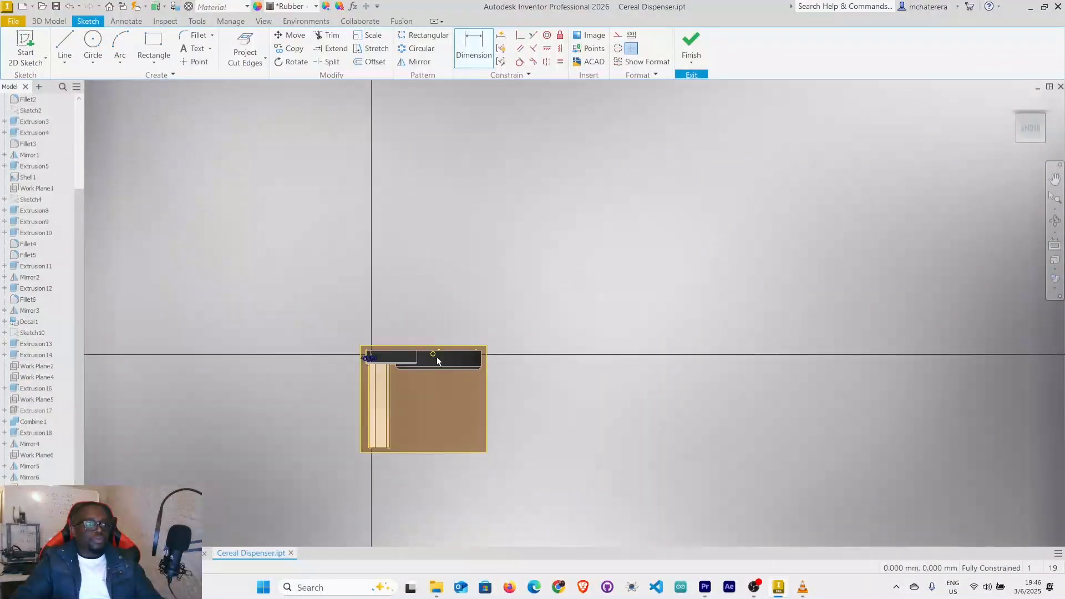
{"action": "middle_click_drag", "start_coordinate": [438, 357], "coordinate": [544, 249]}
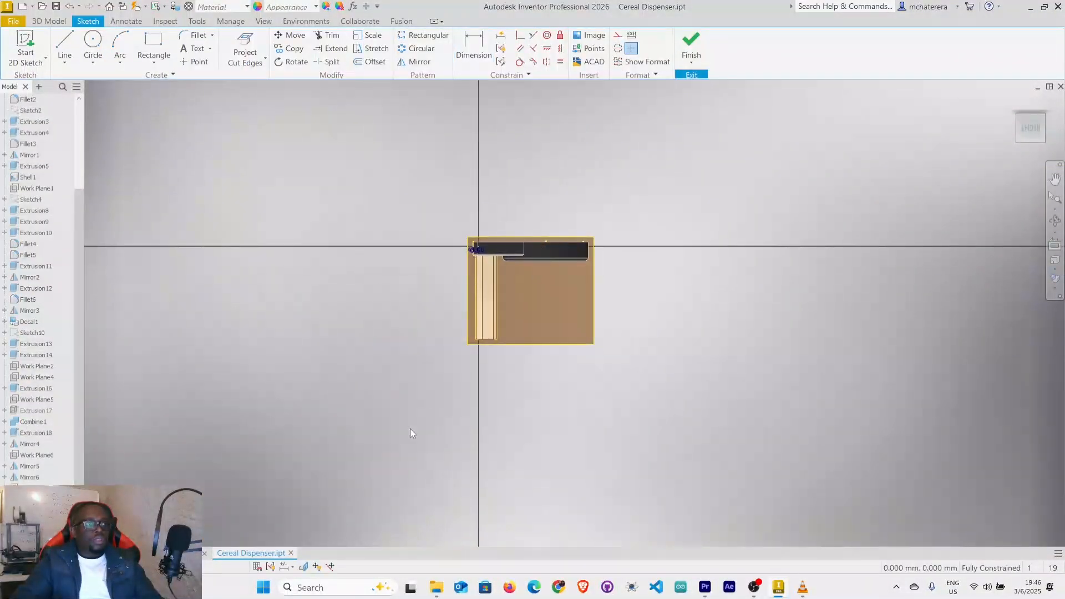
{"action": "left_click", "coordinate": [304, 566]}
Project the cut edges of the stand and tray holder into the second tab sketch.
{"action": "scroll", "coordinate": [471, 255], "scroll_direction": "up", "scroll_amount": 10}
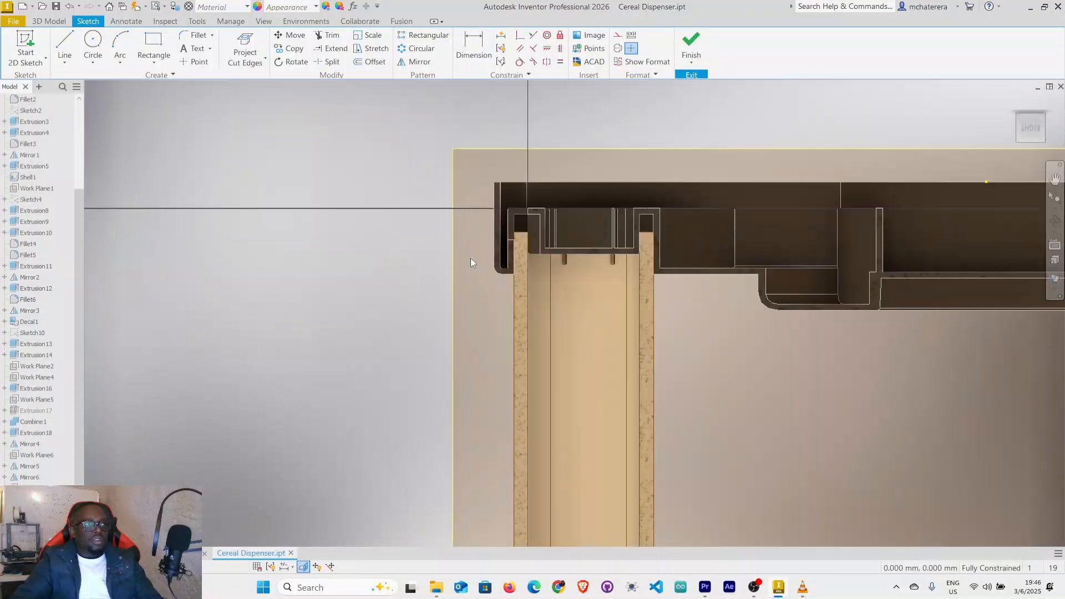
{"action": "scroll", "coordinate": [543, 217], "scroll_direction": "down", "scroll_amount": 5}
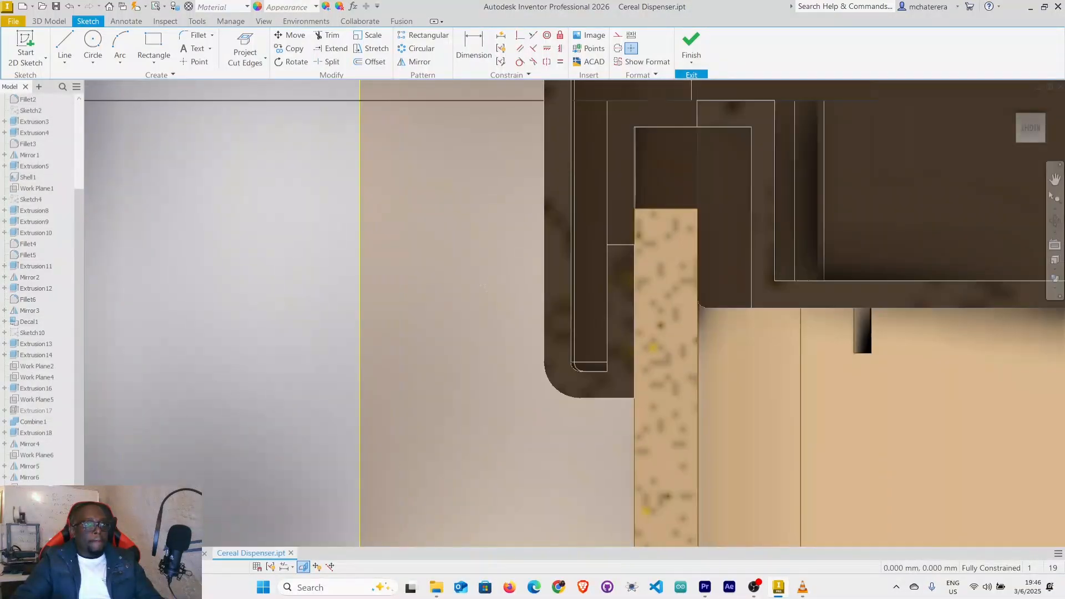
{"action": "left_click", "coordinate": [244, 42]}
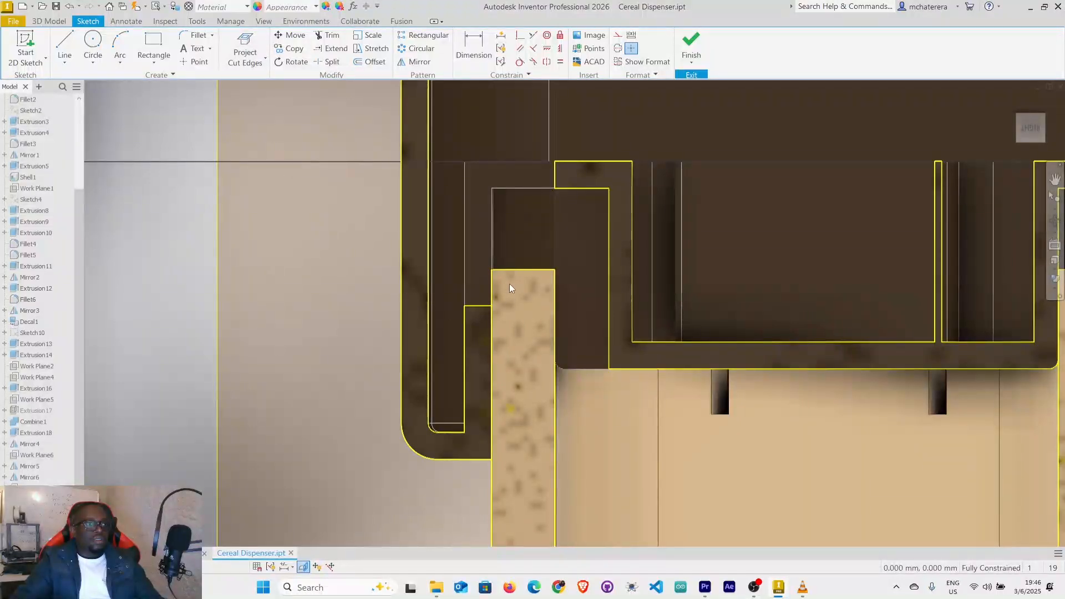
Sketch a slanted line about 2 mm long from the stand's corner, plus a vertical line about 0.42 mm long down to the ledge.
{"action": "scroll", "coordinate": [514, 262], "scroll_direction": "up", "scroll_amount": 5}
{"action": "scroll", "coordinate": [514, 261], "scroll_direction": "down", "scroll_amount": 2}
{"action": "middle_click_drag", "start_coordinate": [508, 256], "coordinate": [560, 192]}
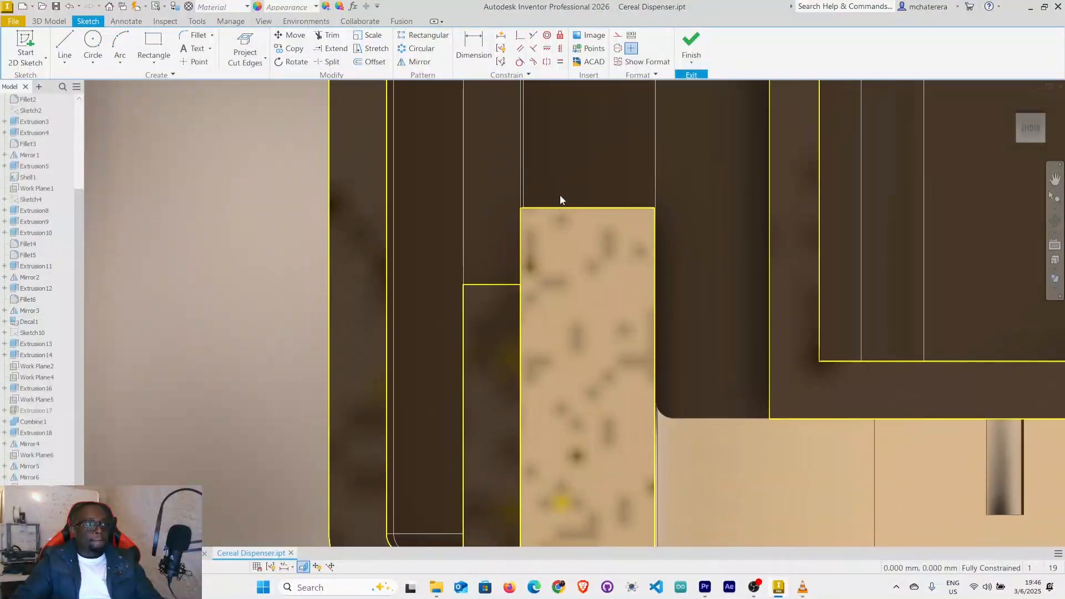
{"action": "scroll", "coordinate": [521, 234], "scroll_direction": "up", "scroll_amount": 2}
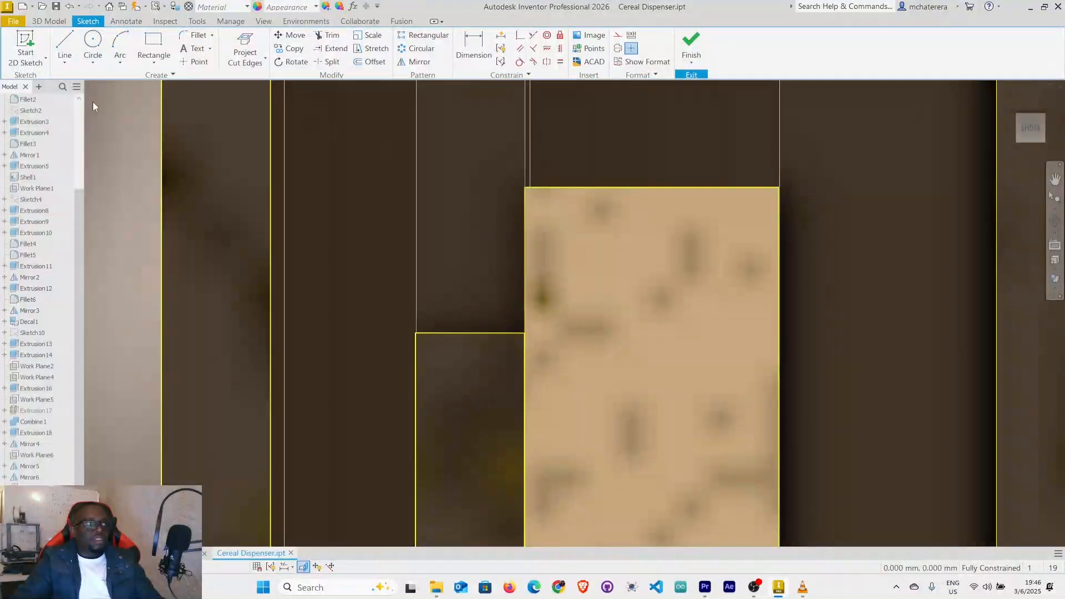
{"action": "left_click", "coordinate": [71, 47]}
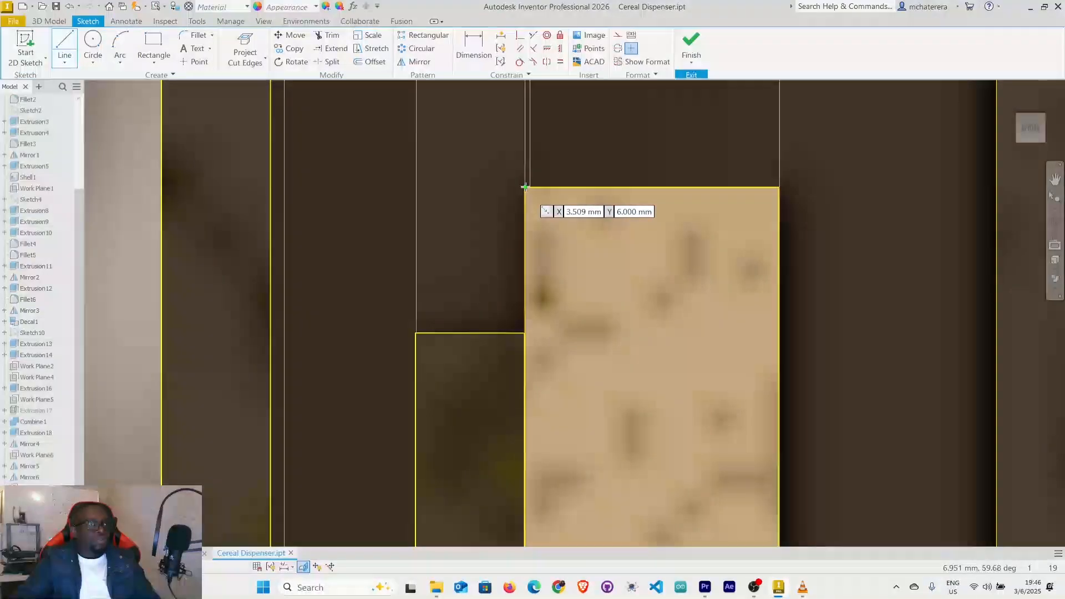
{"action": "left_click", "coordinate": [524, 187]}
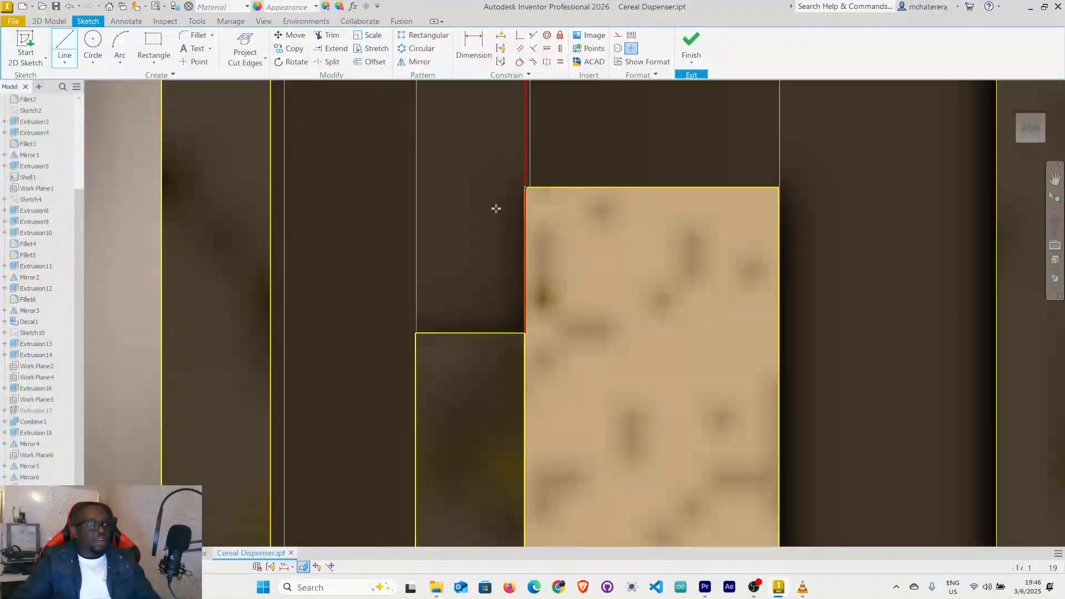
{"action": "left_click", "coordinate": [434, 302]}
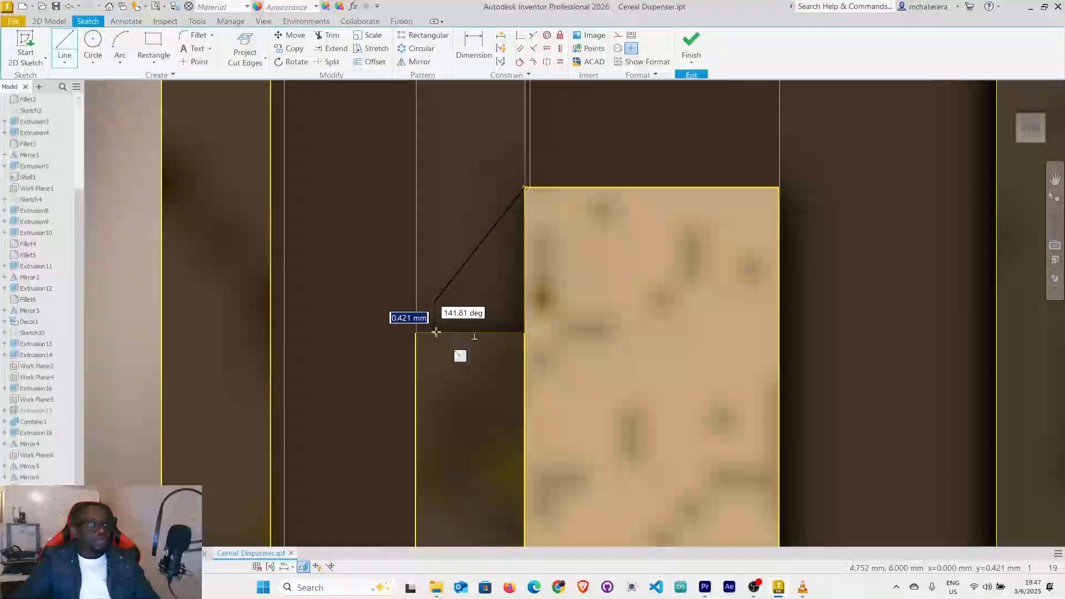
{"action": "left_click", "coordinate": [435, 332]}
{"action": "right_click", "coordinate": [436, 331]}
{"action": "left_click", "coordinate": [471, 327]}
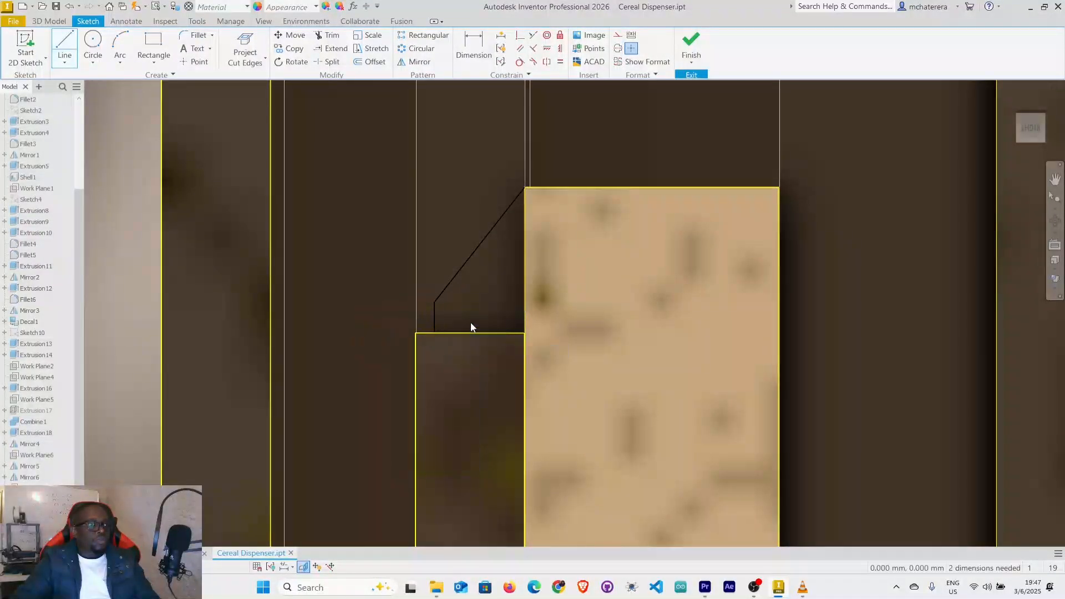
Set a 45-degree angle between the second tab's slanted line and the stand's vertical edge.
{"action": "left_click", "coordinate": [459, 59]}
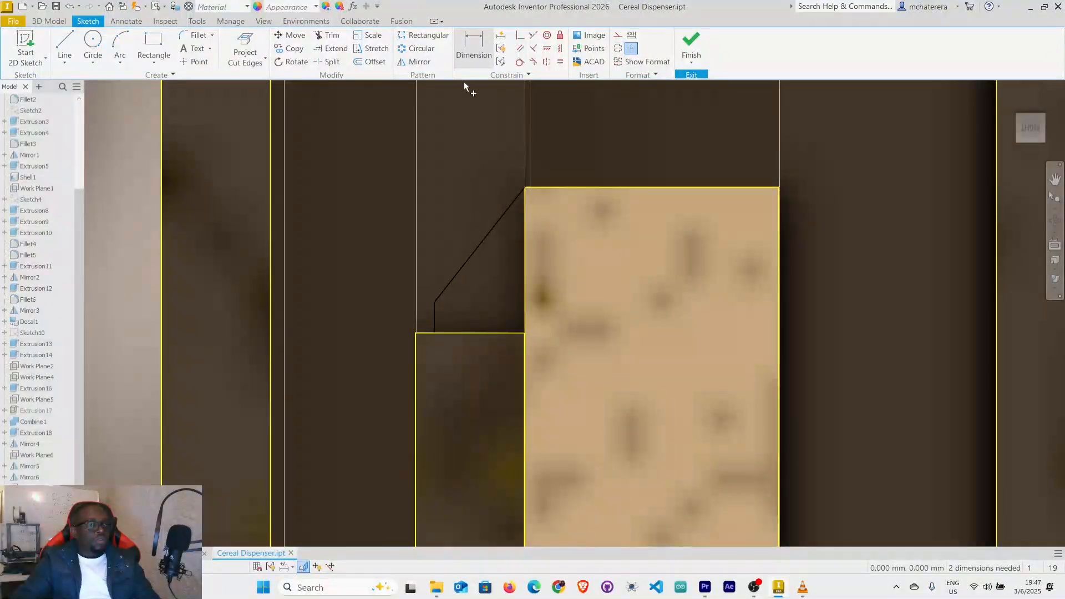
{"action": "left_click", "coordinate": [485, 235]}
{"action": "left_click", "coordinate": [523, 257]}
{"action": "left_click", "coordinate": [501, 264]}
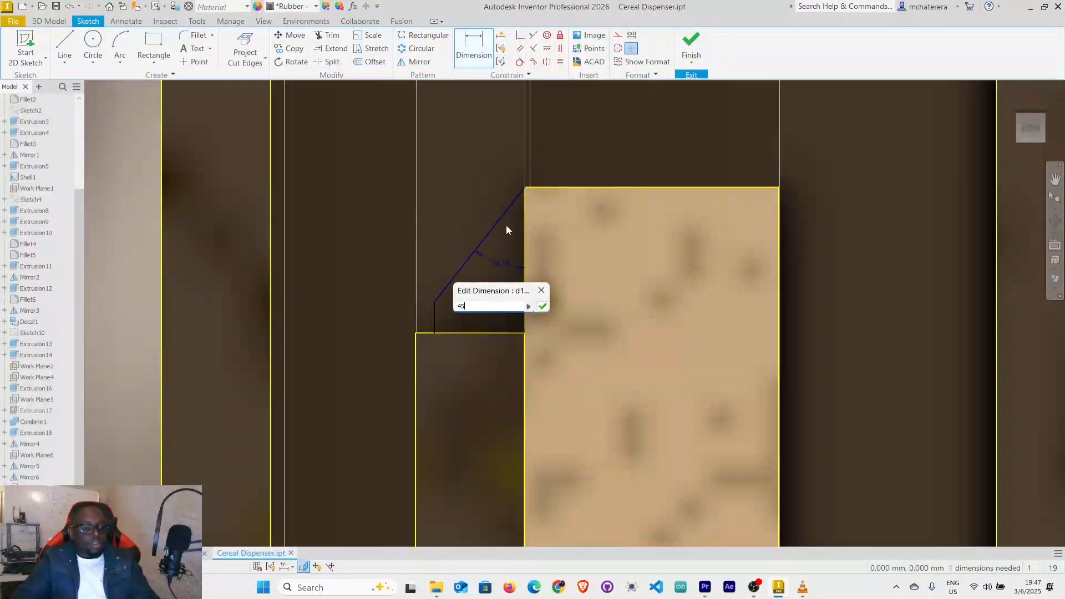
{"action": "key", "text": "Return"}
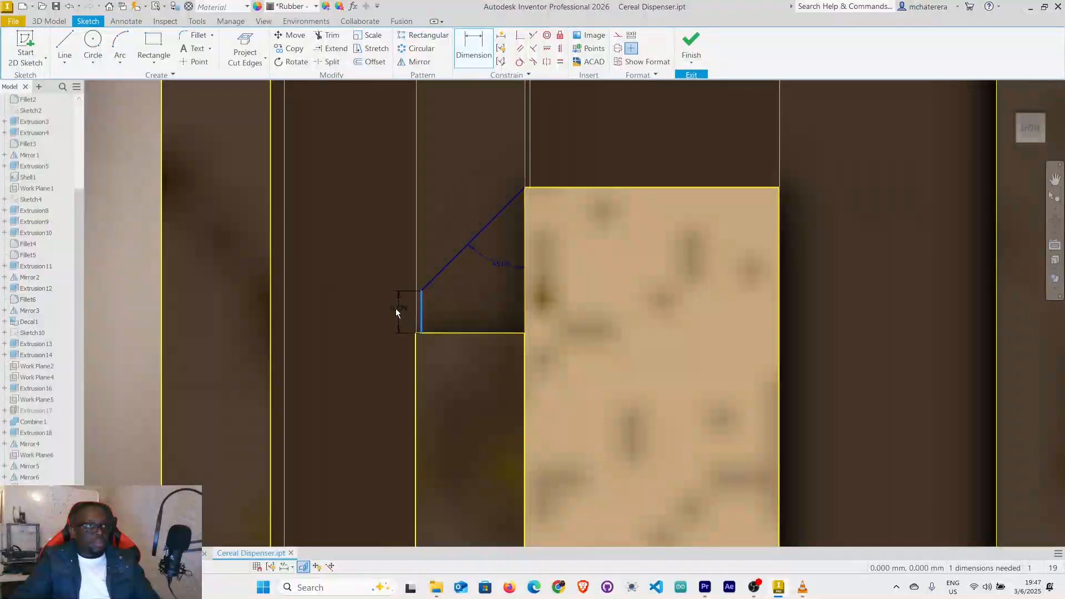
Dimension the second tab's vertical line as 0.5 mm and finish the sketch.
{"action": "left_click", "coordinate": [394, 314]}
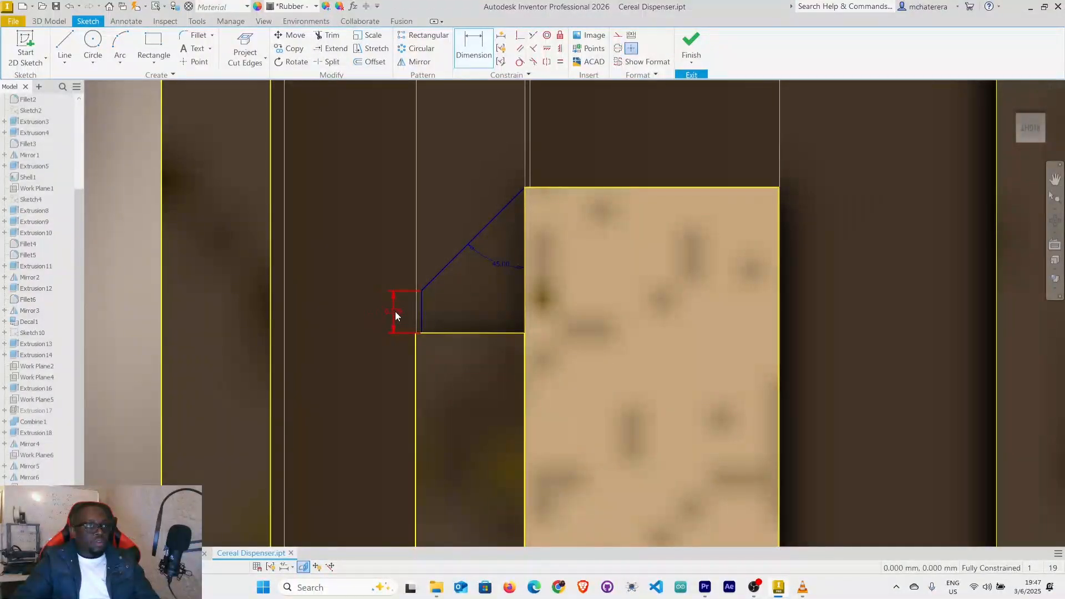
{"action": "left_click", "coordinate": [396, 314]}
{"action": "type", "text": "0.5"}
{"action": "key", "text": "Return"}
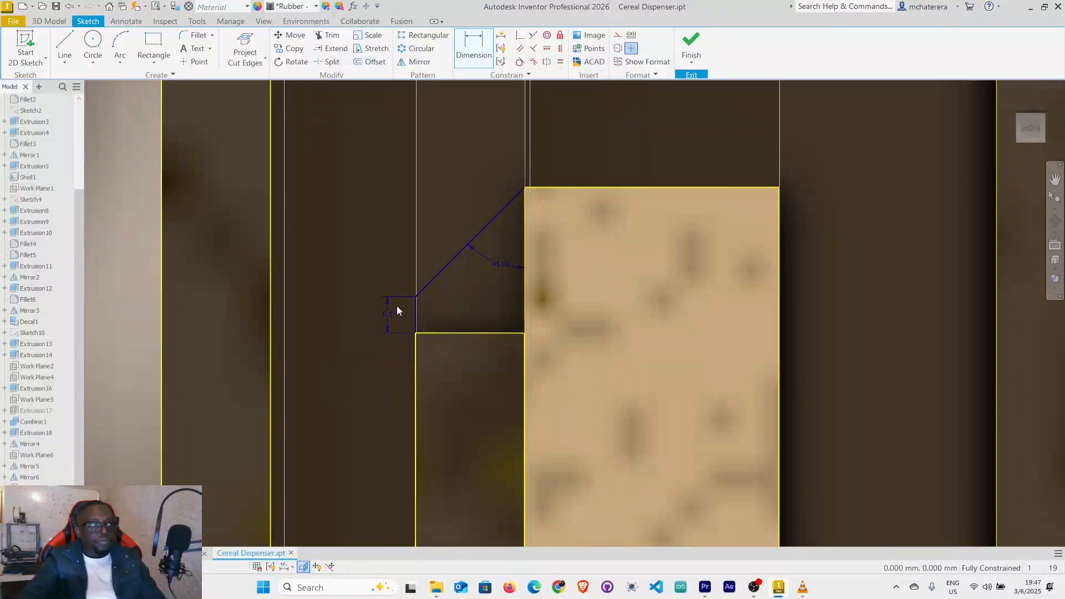
{"action": "left_click", "coordinate": [703, 51]}
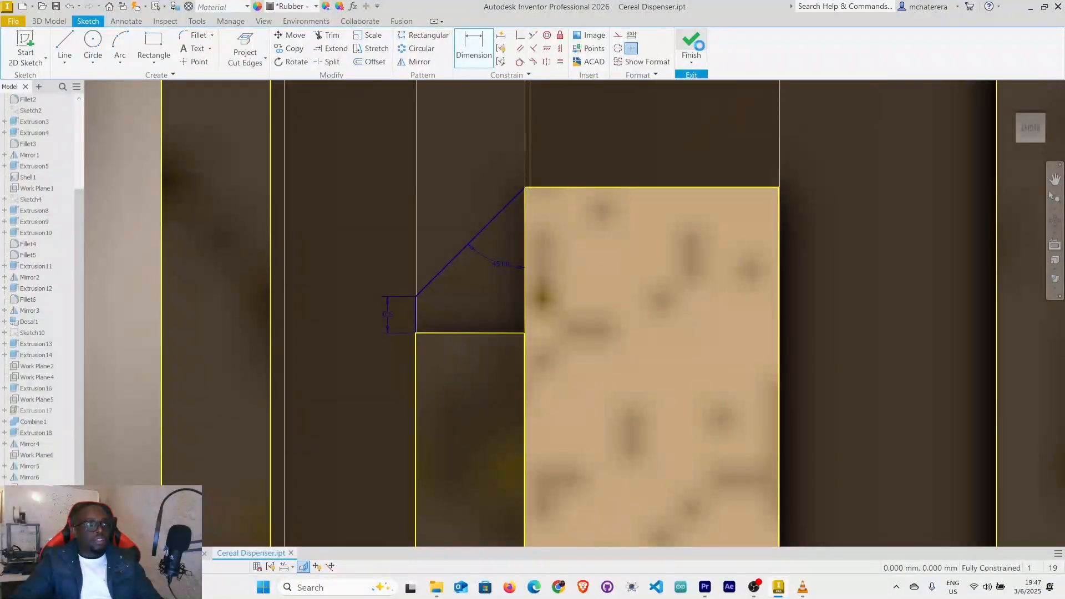
{"action": "scroll", "coordinate": [587, 435], "scroll_direction": "down", "scroll_amount": 2}
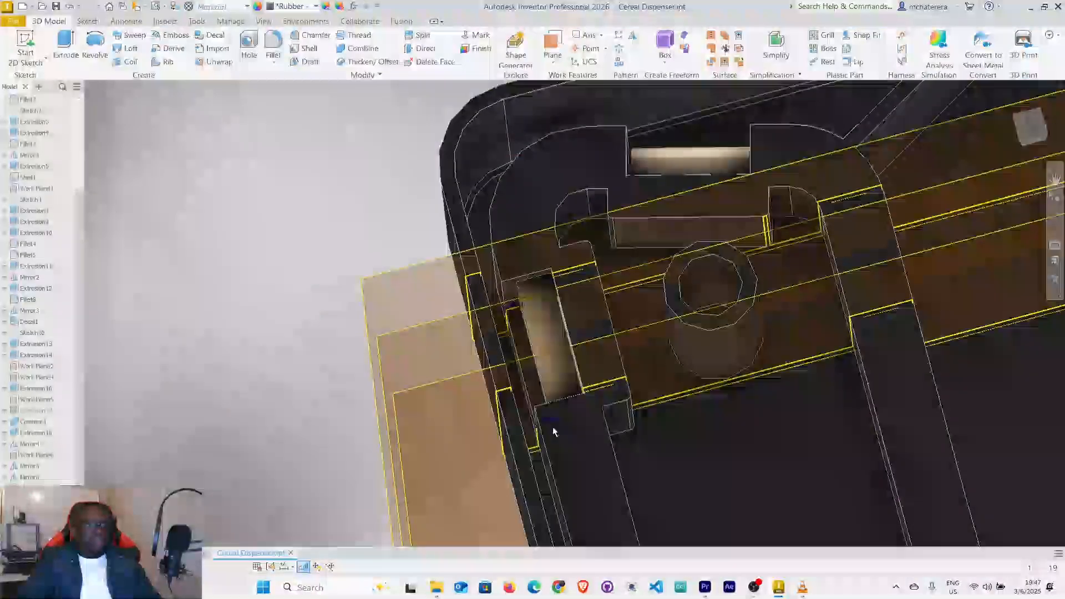
Set the model's visual style to Wireframe so the tab sketch profiles in the slot are accessible.
{"action": "scroll", "coordinate": [486, 333], "scroll_direction": "down", "scroll_amount": 2}
{"action": "scroll", "coordinate": [487, 334], "scroll_direction": "up", "scroll_amount": 2}
{"action": "middle_click_drag", "start_coordinate": [488, 335], "coordinate": [472, 300]}
{"action": "mouse_move", "coordinate": [497, 415]}
{"action": "middle_mouse_down", "text": "shift"}
{"action": "mouse_move", "coordinate": [516, 414]}
{"action": "mouse_move", "coordinate": [497, 412]}
{"action": "mouse_move", "coordinate": [457, 334]}
{"action": "middle_mouse_up", "text": "shift"}
{"action": "left_click", "coordinate": [1060, 294]}
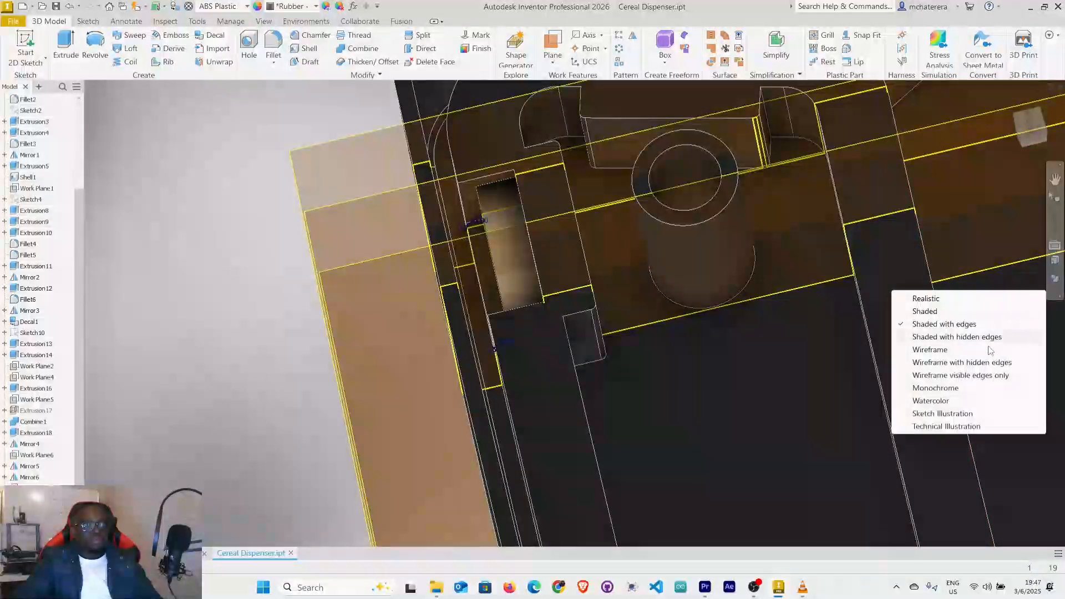
{"action": "left_click", "coordinate": [943, 351]}
{"action": "mouse_move", "coordinate": [508, 346]}
{"action": "middle_mouse_down", "text": "shift"}
{"action": "mouse_move", "coordinate": [507, 383]}
{"action": "mouse_move", "coordinate": [525, 395]}
{"action": "middle_mouse_up", "text": "shift"}
{"action": "scroll", "coordinate": [506, 383], "scroll_direction": "up", "scroll_amount": 6}
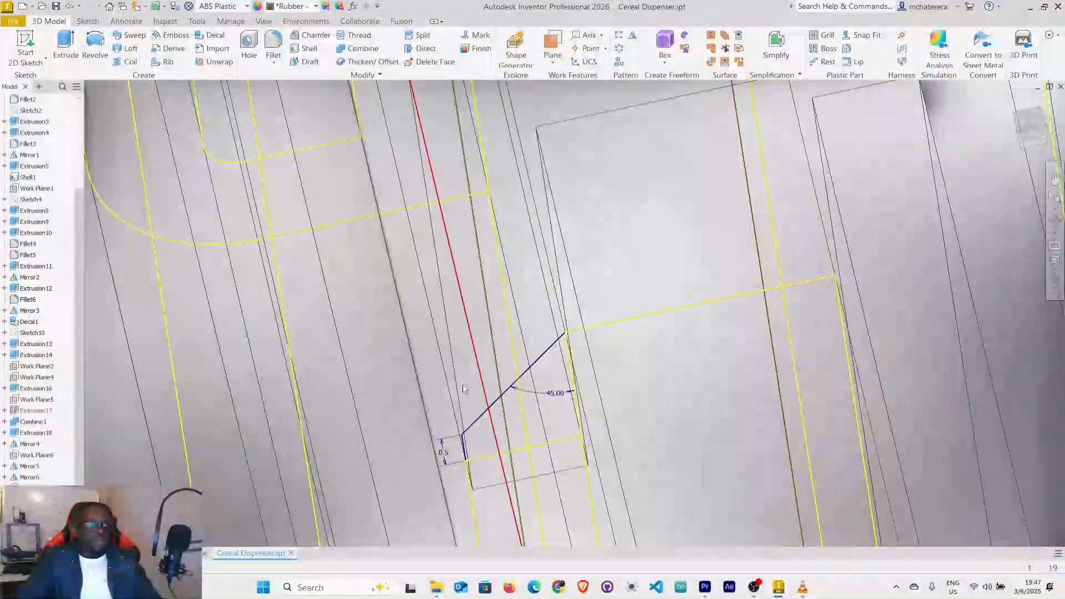
{"action": "left_click", "coordinate": [131, 48]}
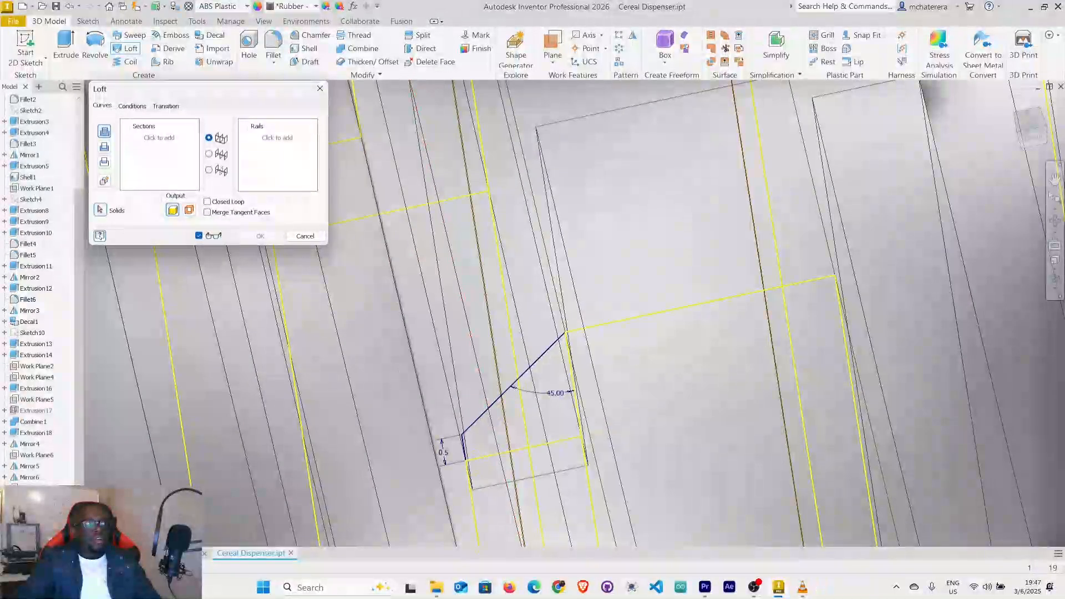
{"action": "scroll", "coordinate": [22, 171], "scroll_direction": "up", "scroll_amount": 2}
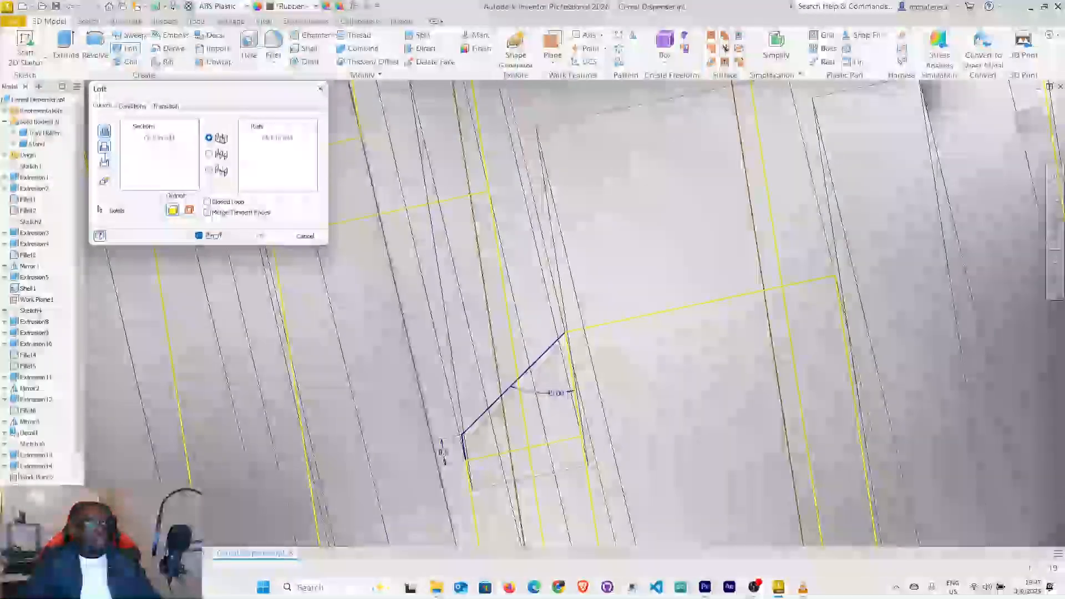
{"action": "left_click", "coordinate": [169, 138]}
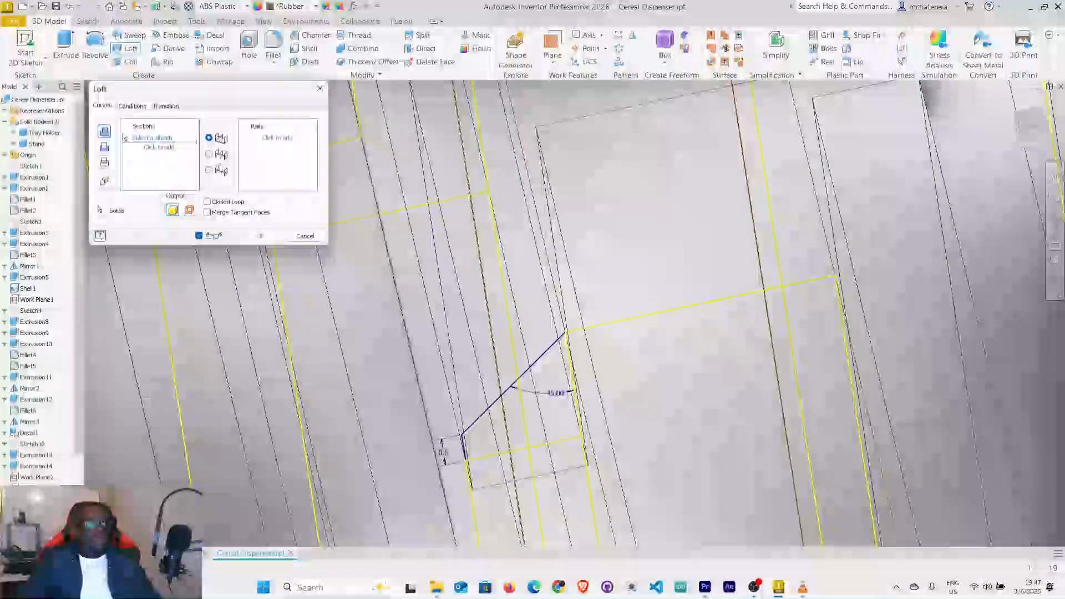
{"action": "left_click", "coordinate": [489, 428]}
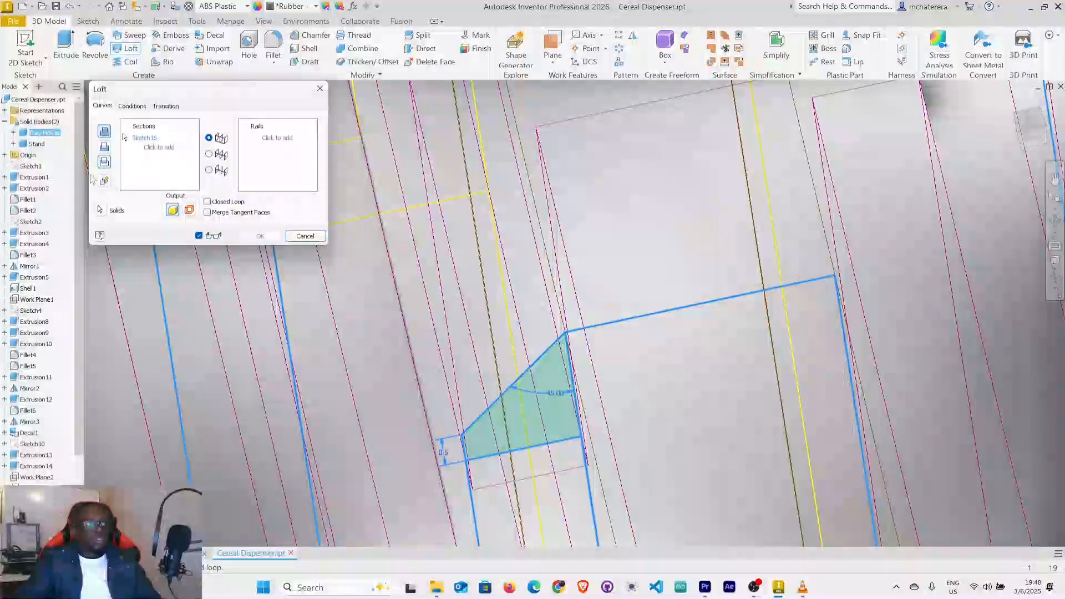
{"action": "left_click", "coordinate": [300, 236]}
Loft a solid between the two 45-degree snap-tab profiles on the offset slot planes.
{"action": "left_click", "coordinate": [36, 144]}
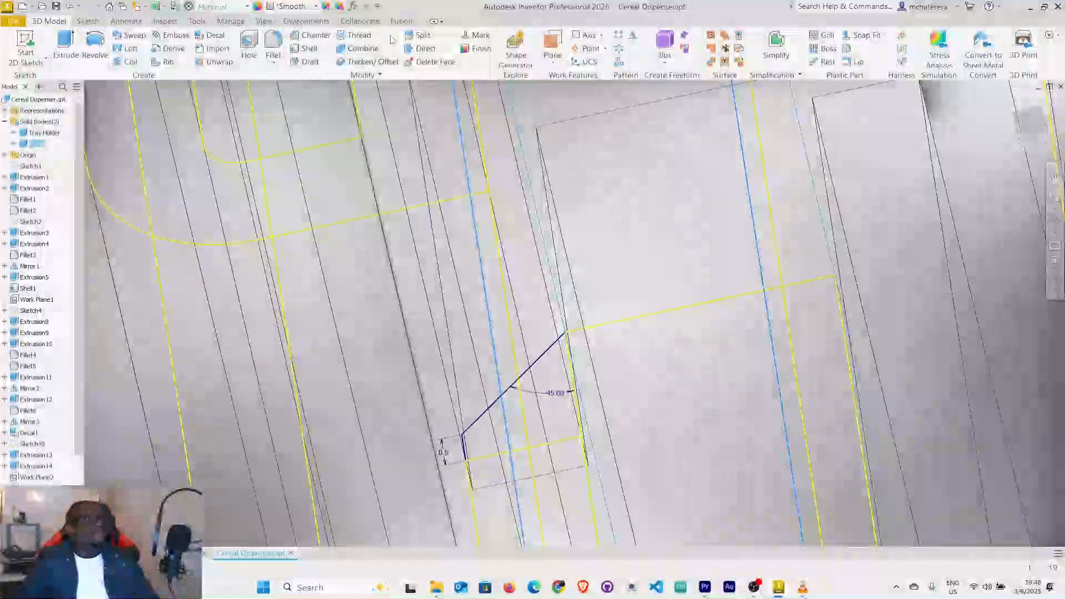
{"action": "left_click", "coordinate": [131, 49]}
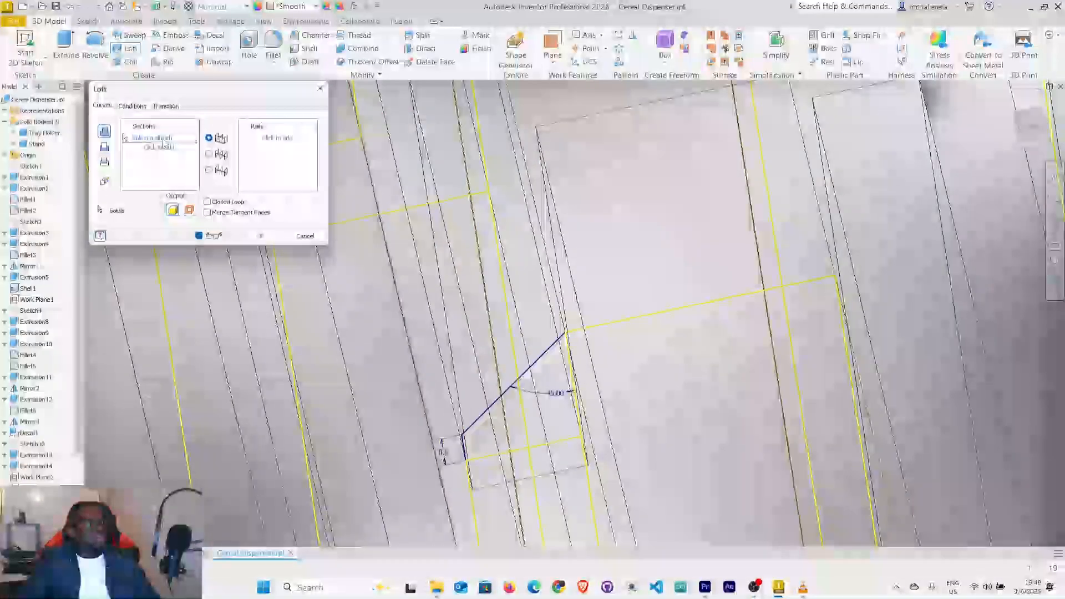
{"action": "left_click", "coordinate": [537, 363]}
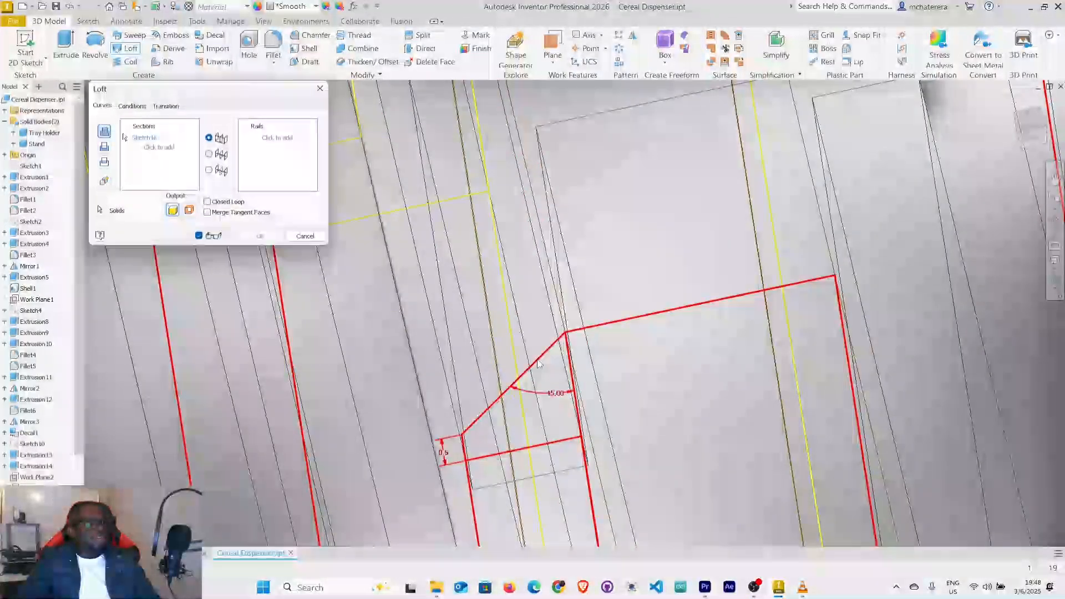
{"action": "left_click", "coordinate": [547, 376]}
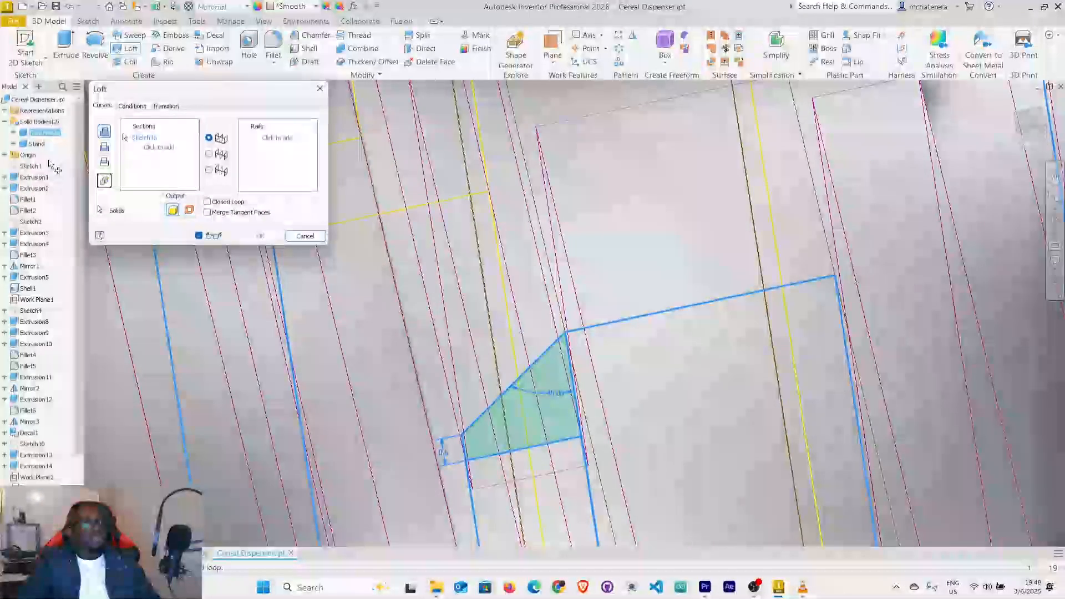
{"action": "scroll", "coordinate": [494, 278], "scroll_direction": "down", "scroll_amount": 3}
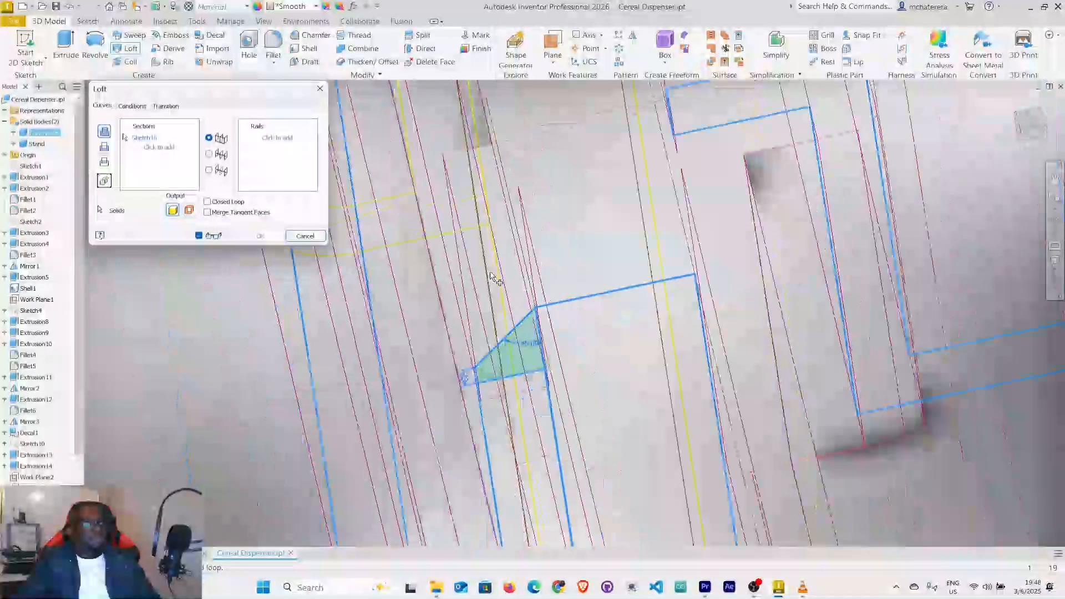
{"action": "middle_click_drag", "start_coordinate": [495, 278], "coordinate": [524, 441]}
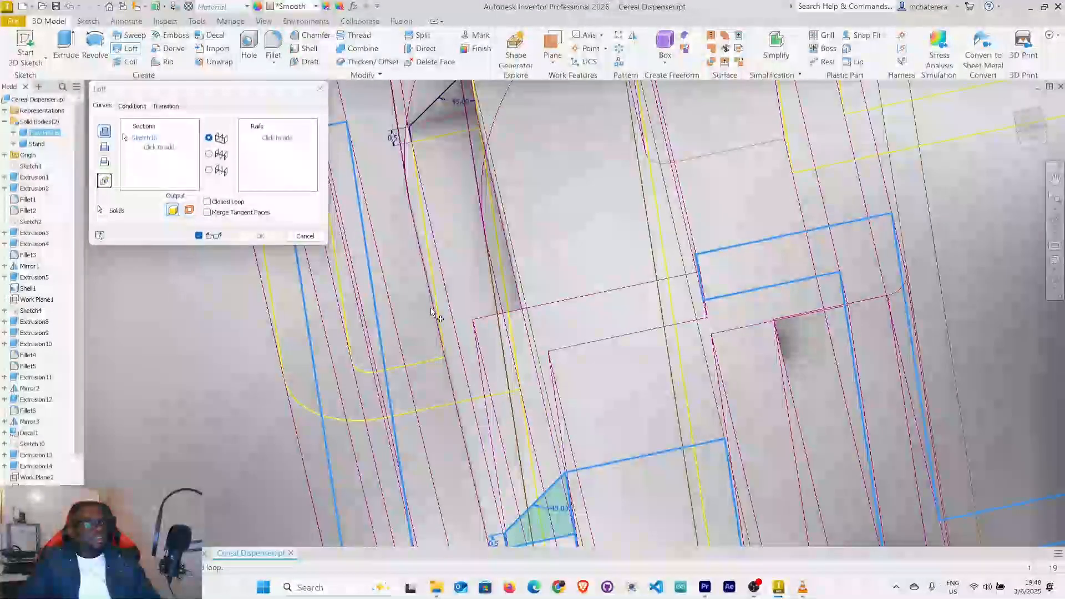
{"action": "middle_click_drag", "start_coordinate": [431, 288], "coordinate": [415, 352]}
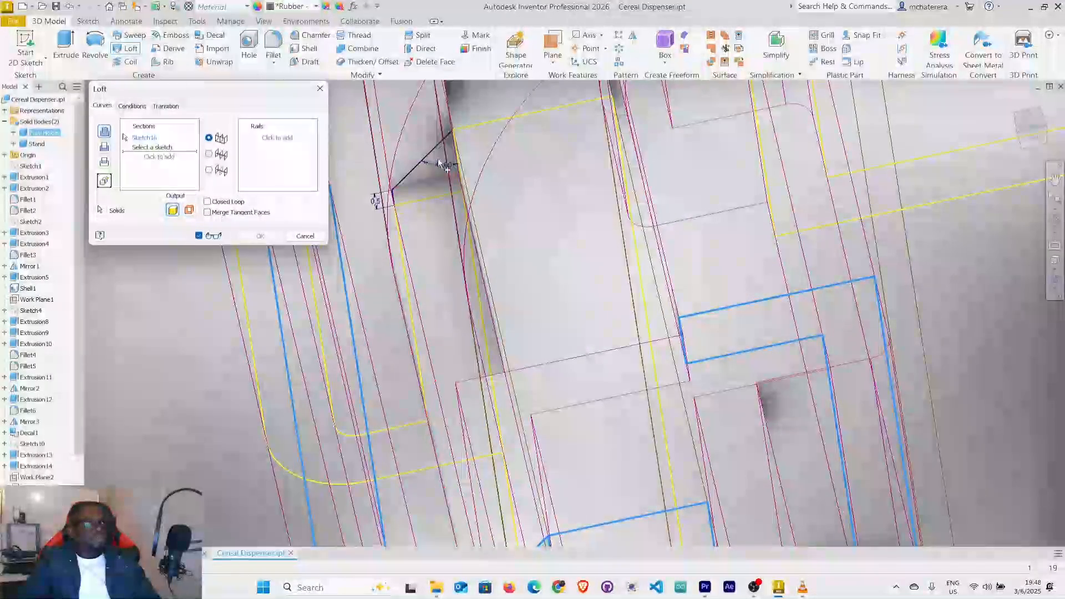
{"action": "left_click", "coordinate": [422, 164]}
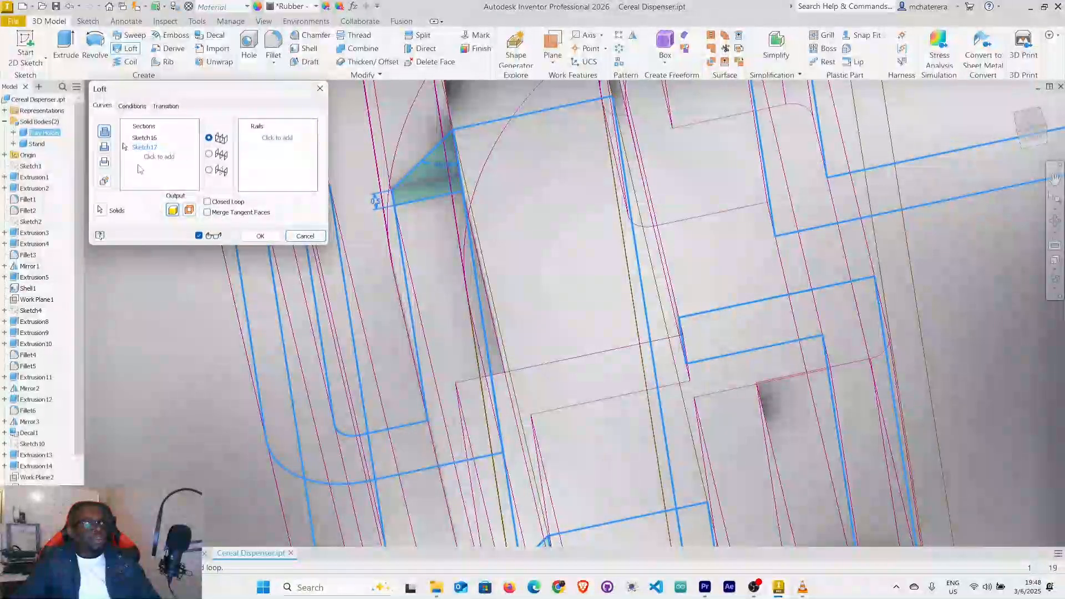
{"action": "scroll", "coordinate": [465, 207], "scroll_direction": "down", "scroll_amount": 3}
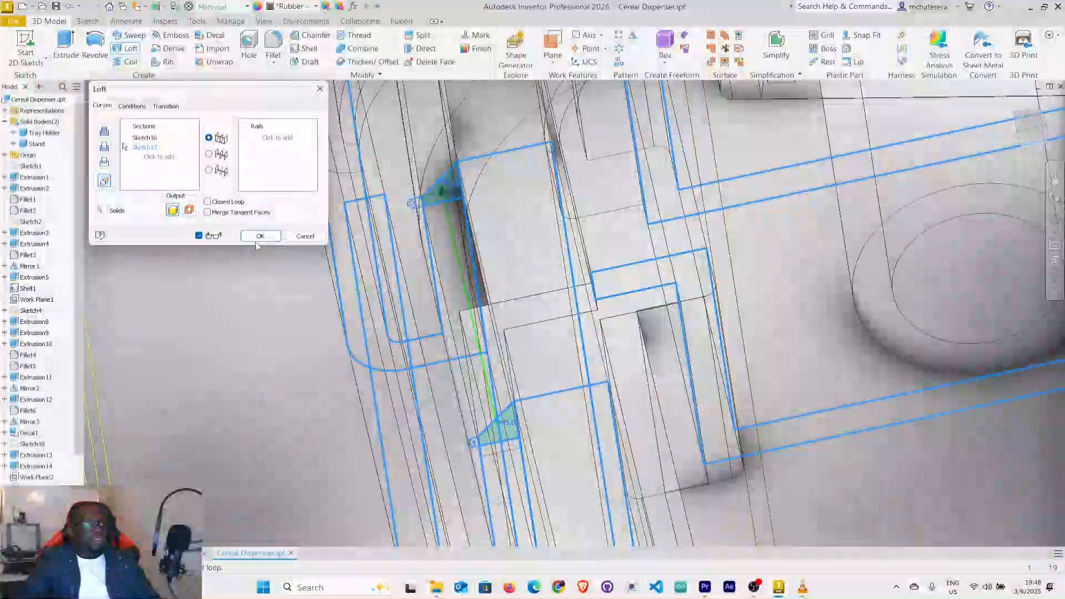
{"action": "middle_click_drag", "start_coordinate": [302, 288], "coordinate": [572, 151], "text": "shift"}
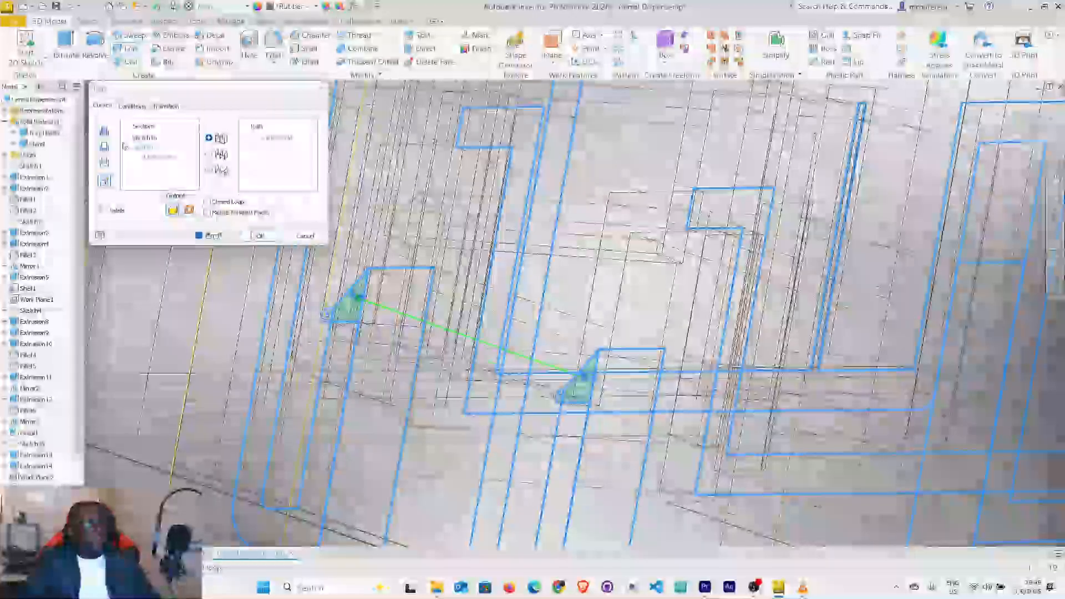
{"action": "left_click", "coordinate": [260, 236]}
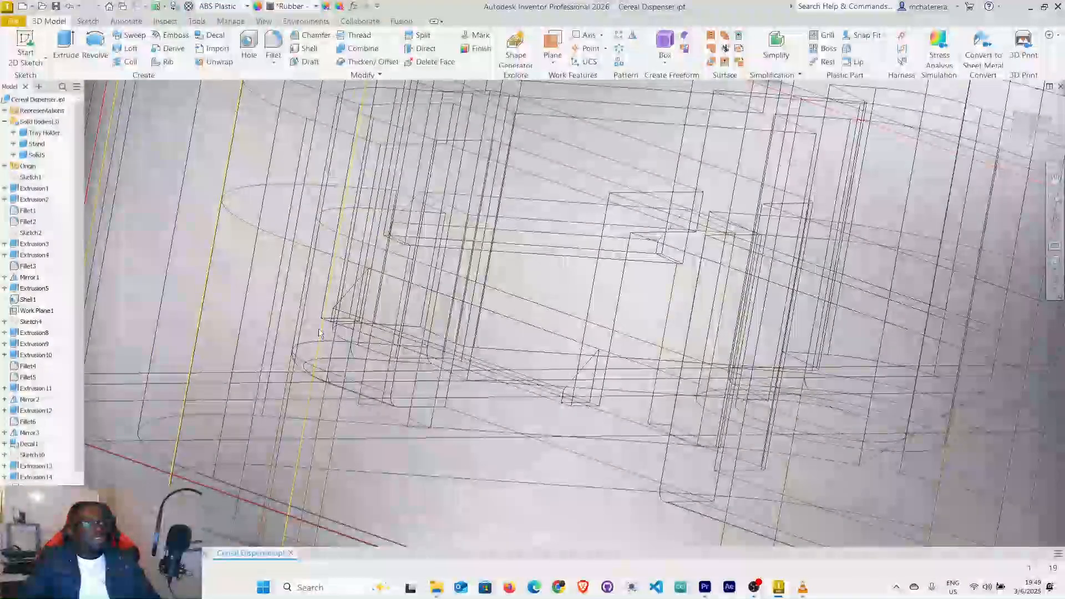
Set the visual style back to Shaded with edges and bring the lofted tab in the slot into view.
{"action": "left_click", "coordinate": [1048, 291]}
{"action": "left_click", "coordinate": [925, 325]}
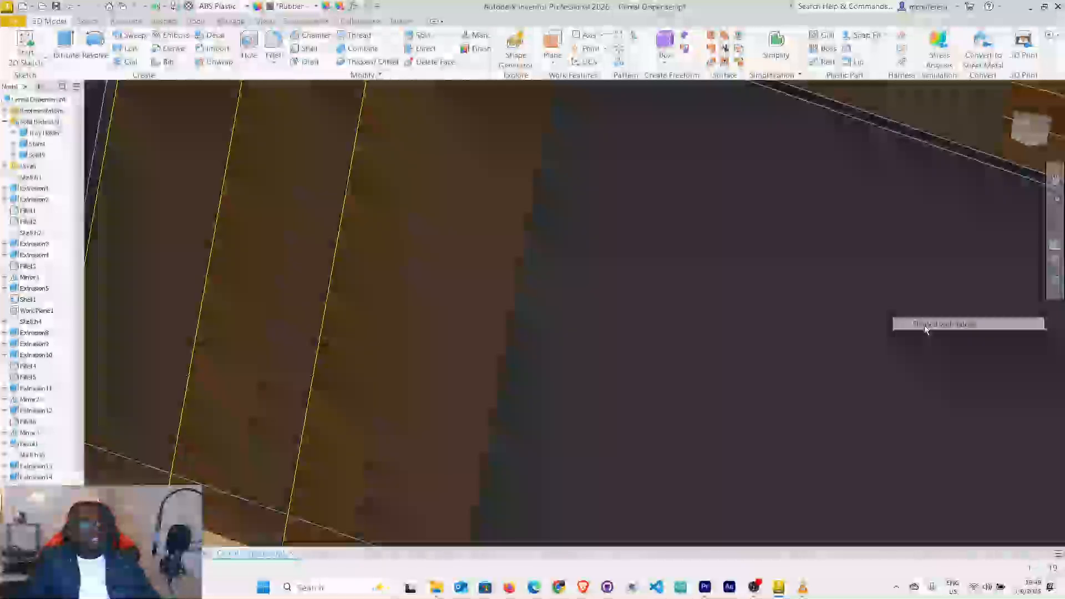
{"action": "scroll", "coordinate": [561, 367], "scroll_direction": "down", "scroll_amount": 5}
{"action": "mouse_move", "coordinate": [671, 347]}
{"action": "middle_mouse_down", "text": "shift"}
{"action": "mouse_move", "coordinate": [616, 383]}
{"action": "mouse_move", "coordinate": [635, 366]}
{"action": "mouse_move", "coordinate": [623, 373]}
{"action": "mouse_move", "coordinate": [621, 412]}
{"action": "mouse_move", "coordinate": [633, 400]}
{"action": "mouse_move", "coordinate": [622, 368]}
{"action": "mouse_move", "coordinate": [599, 376]}
{"action": "mouse_move", "coordinate": [623, 375]}
{"action": "middle_mouse_up", "text": "shift"}
{"action": "scroll", "coordinate": [548, 313], "scroll_direction": "up", "scroll_amount": 3}
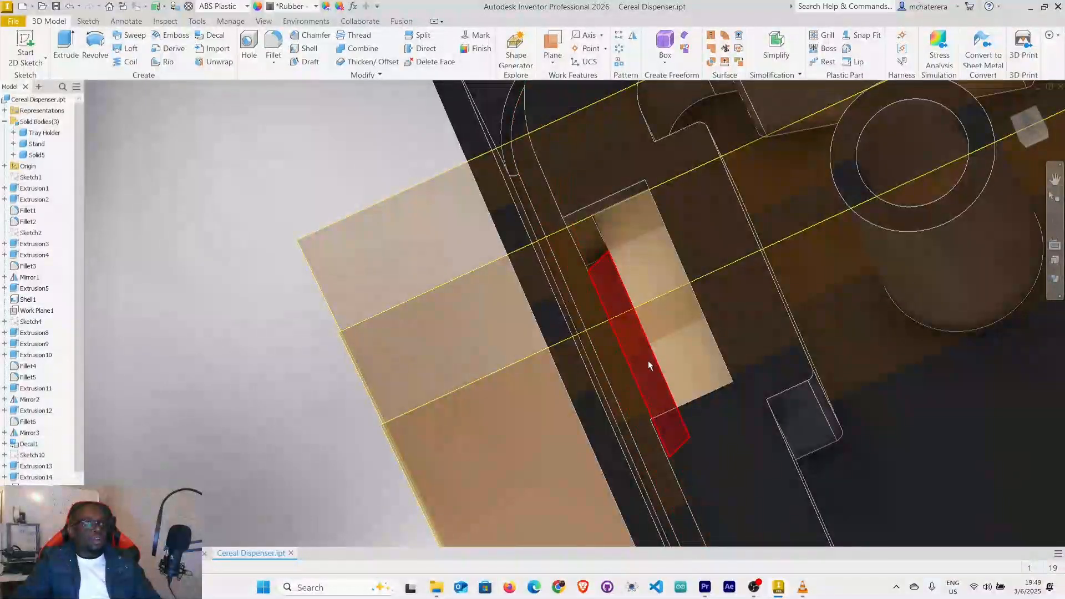
Apply the Smooth - Off-White appearance to the lofted tab's solid body.
{"action": "left_click", "coordinate": [46, 157]}
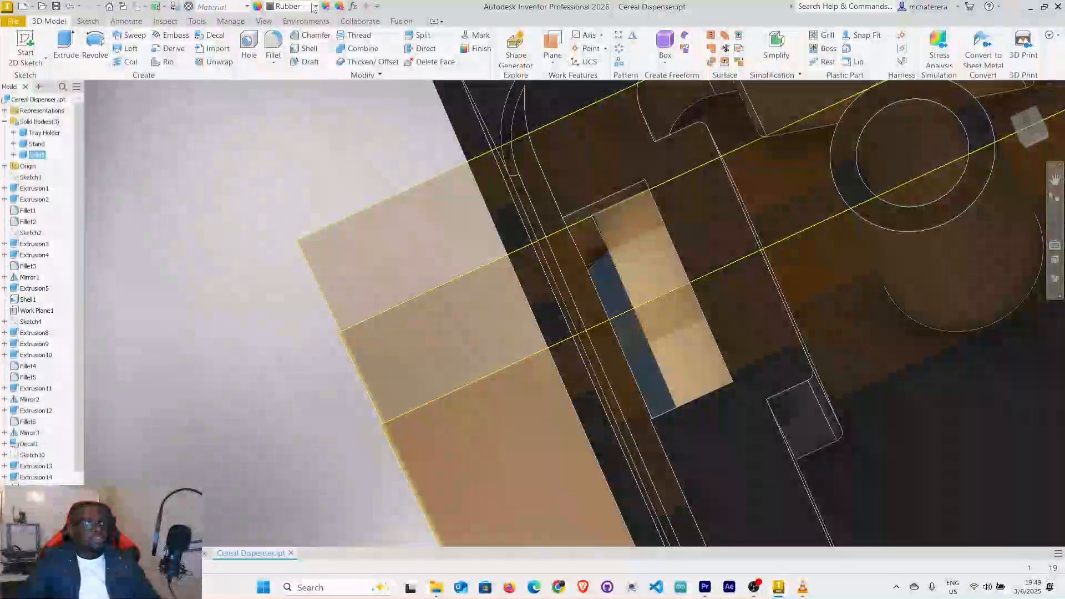
{"action": "left_click", "coordinate": [316, 7]}
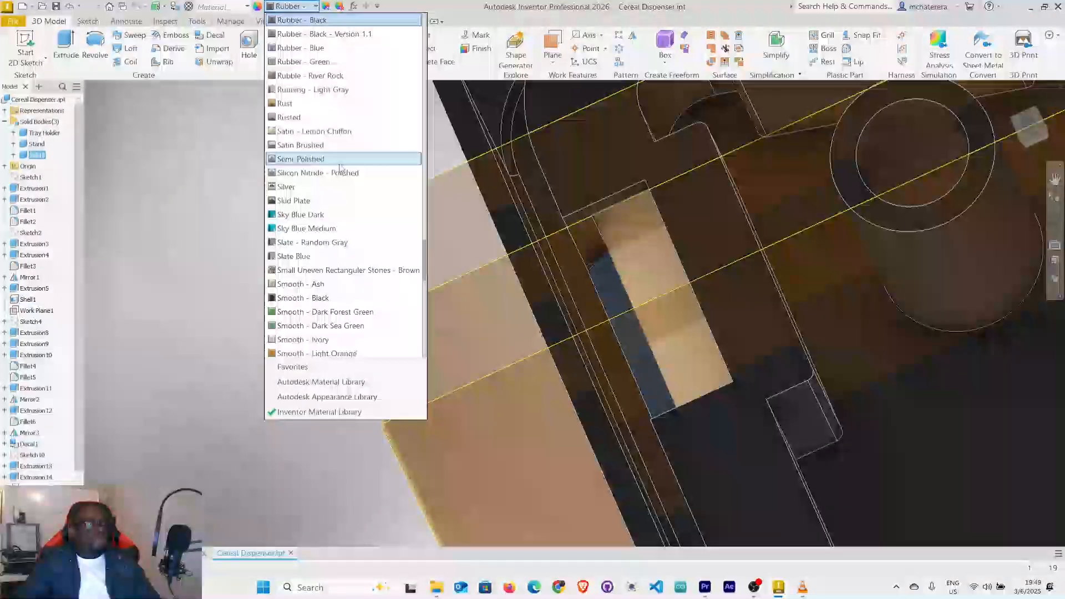
{"action": "scroll", "coordinate": [337, 222], "scroll_direction": "down", "scroll_amount": 2}
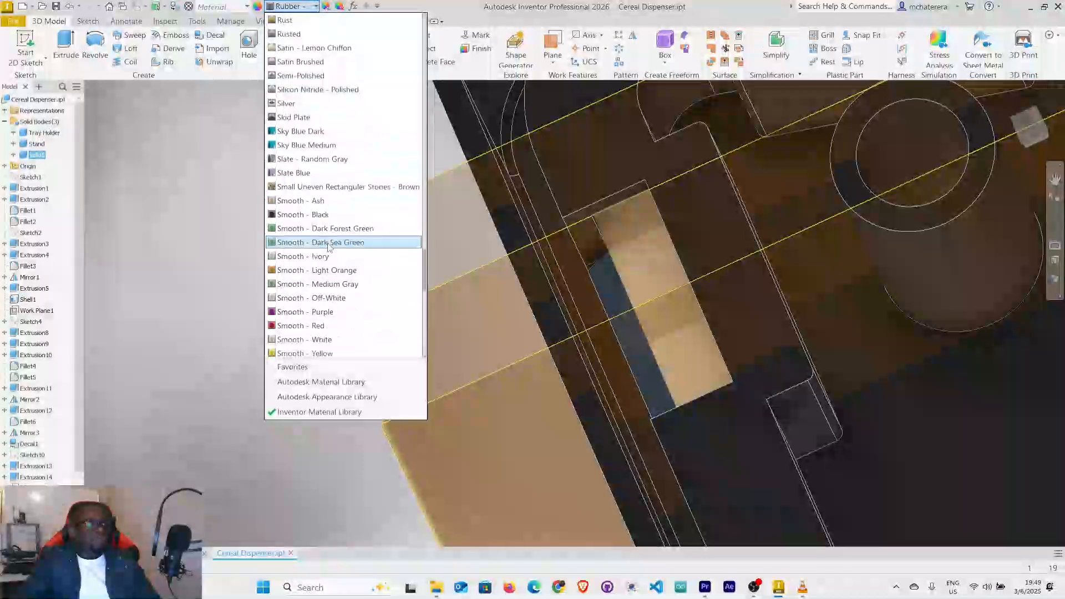
{"action": "left_click", "coordinate": [328, 298]}
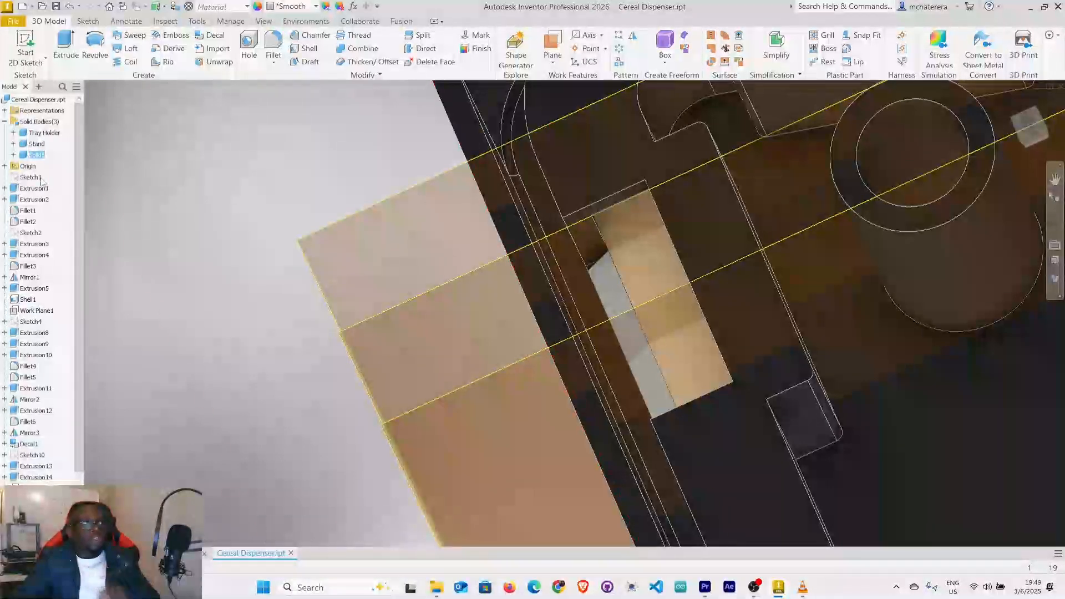
{"action": "left_click", "coordinate": [142, 145]}
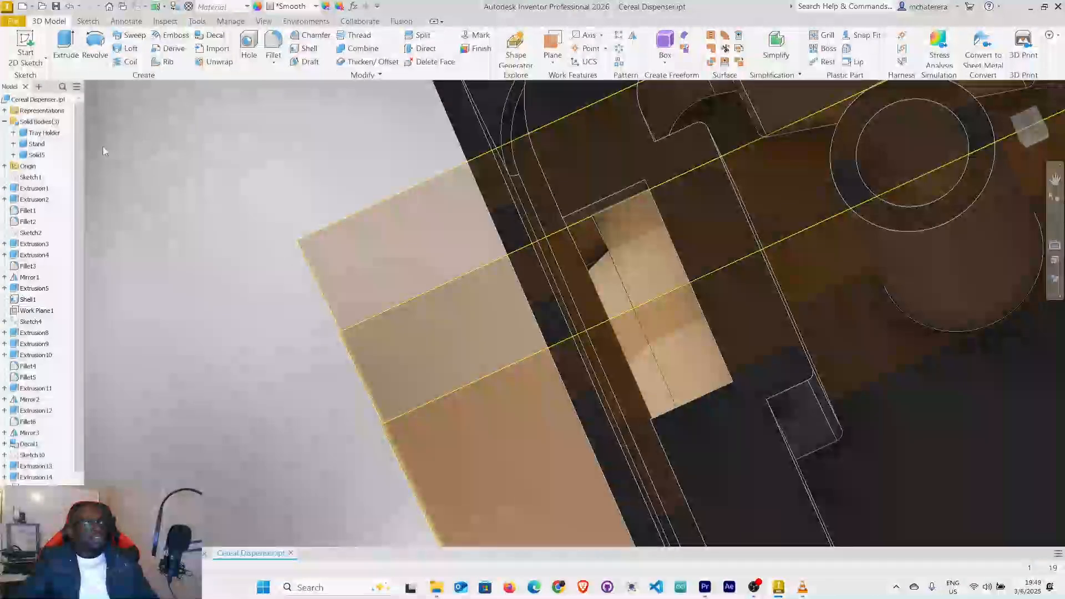
Combine the lofted tab body with the Stand body using a join, without keeping the tool body.
{"action": "left_click", "coordinate": [37, 145]}
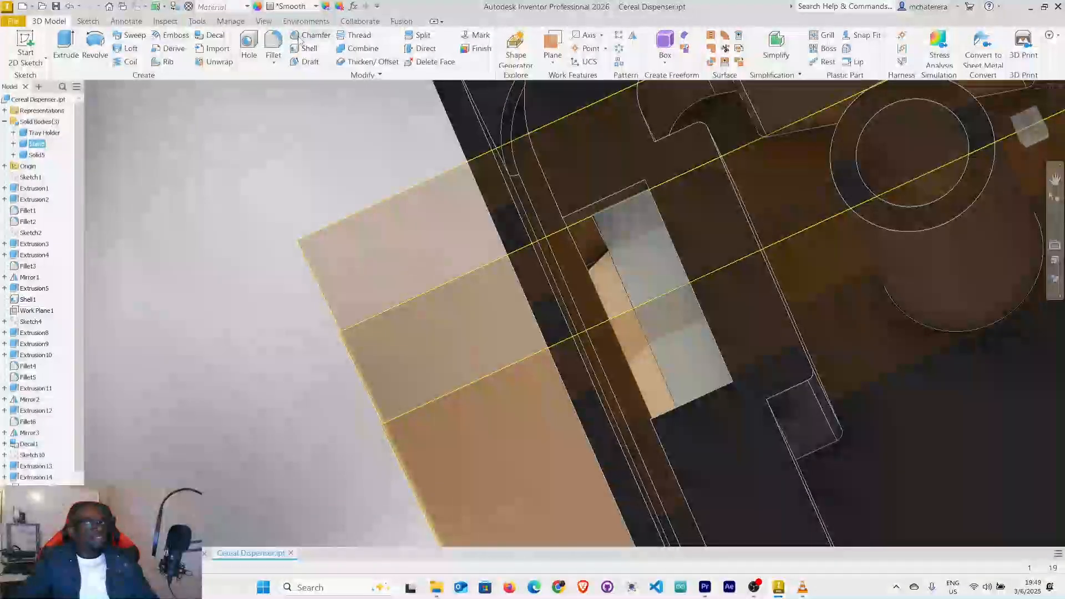
{"action": "left_click", "coordinate": [363, 49]}
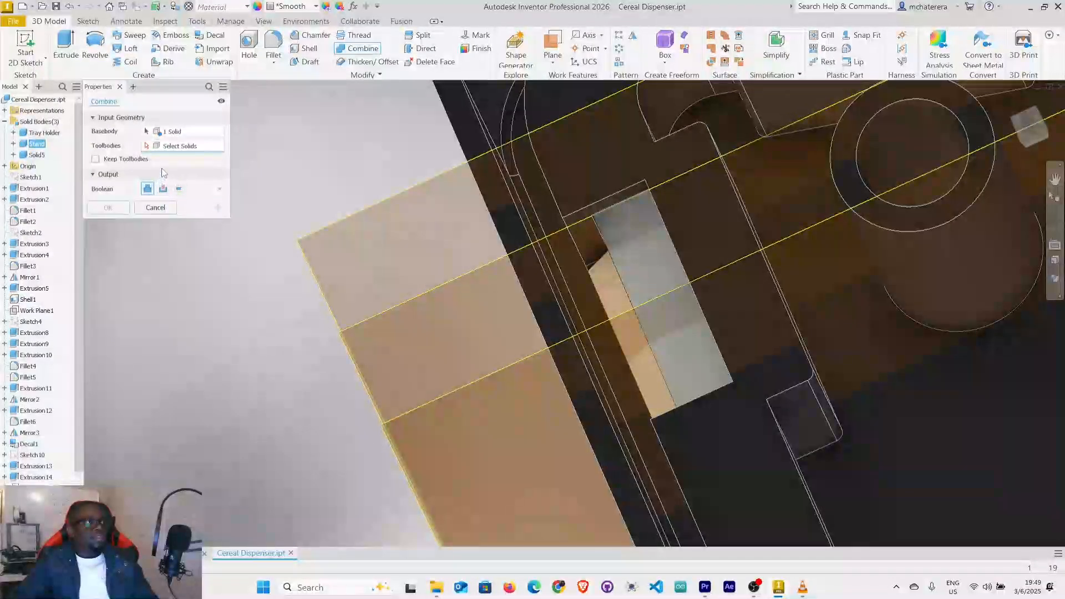
{"action": "left_click", "coordinate": [38, 156]}
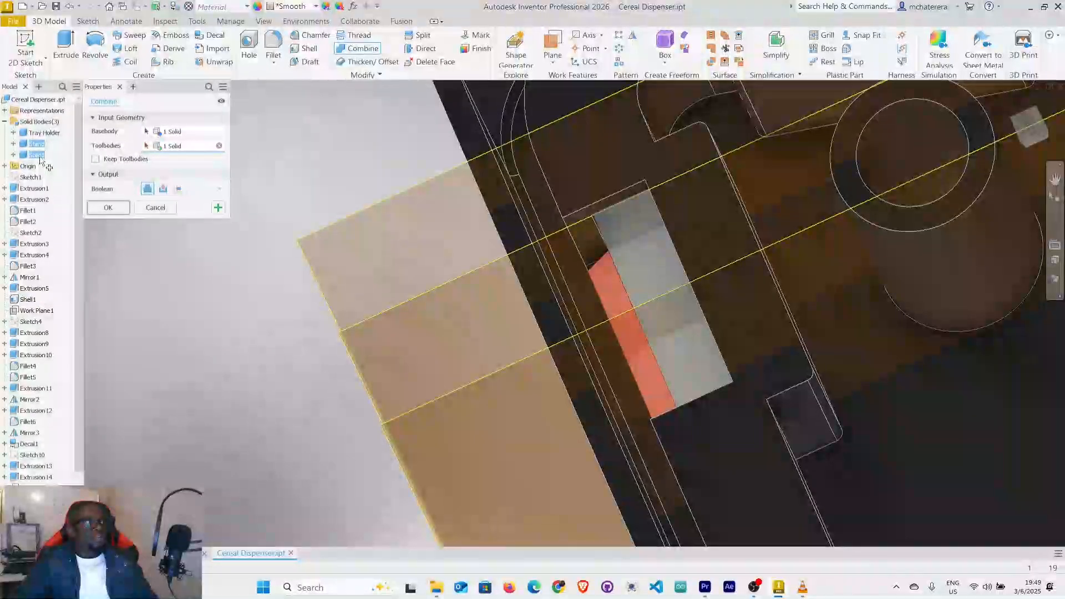
{"action": "left_click", "coordinate": [113, 210]}
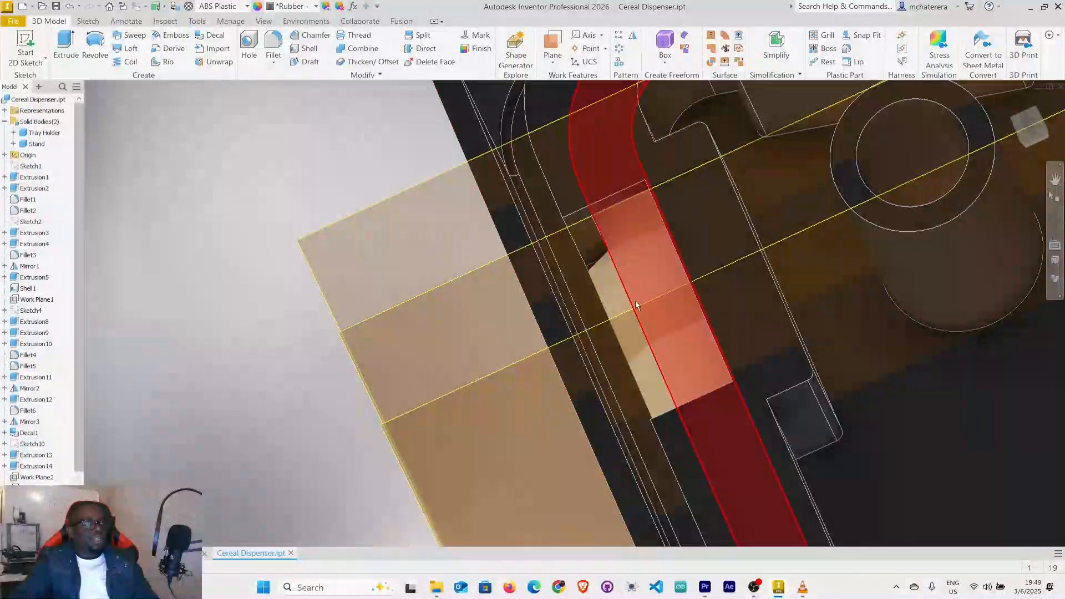
Hide the Tray Holder body so the stand and its snap tab are exposed.
{"action": "scroll", "coordinate": [654, 308], "scroll_direction": "up", "scroll_amount": 5}
{"action": "middle_click_drag", "start_coordinate": [654, 318], "coordinate": [469, 299]}
{"action": "right_click", "coordinate": [38, 133]}
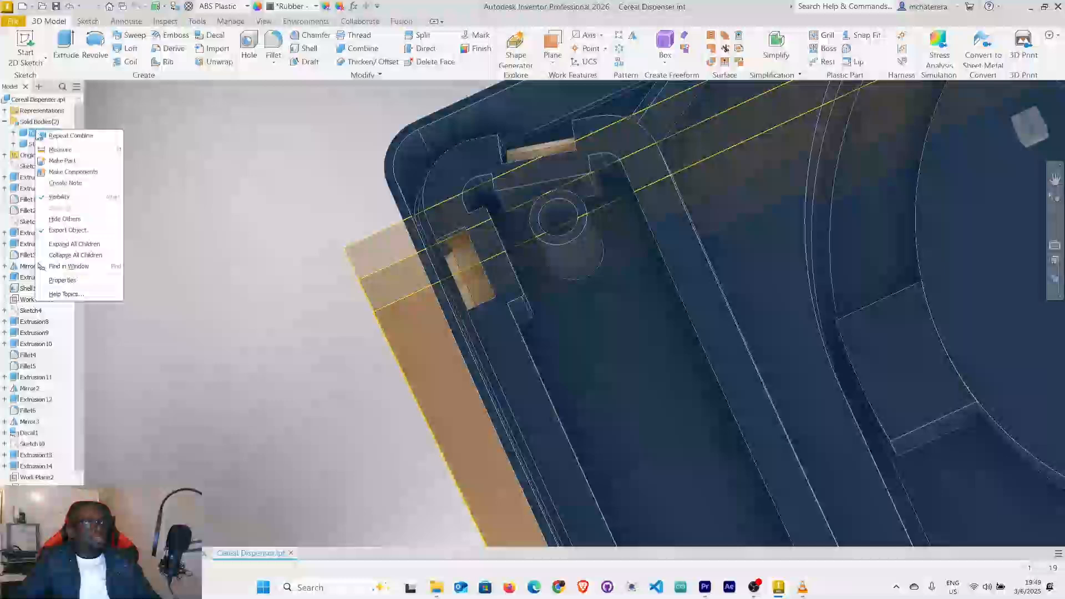
{"action": "left_click", "coordinate": [87, 198]}
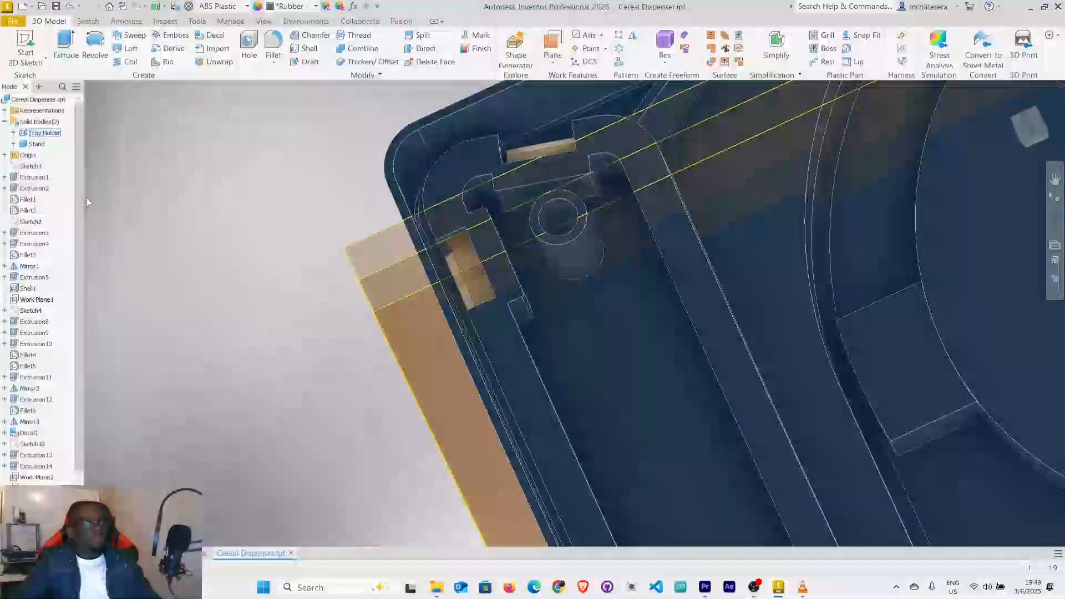
{"action": "middle_click_drag", "start_coordinate": [563, 340], "coordinate": [561, 335], "text": "shift"}
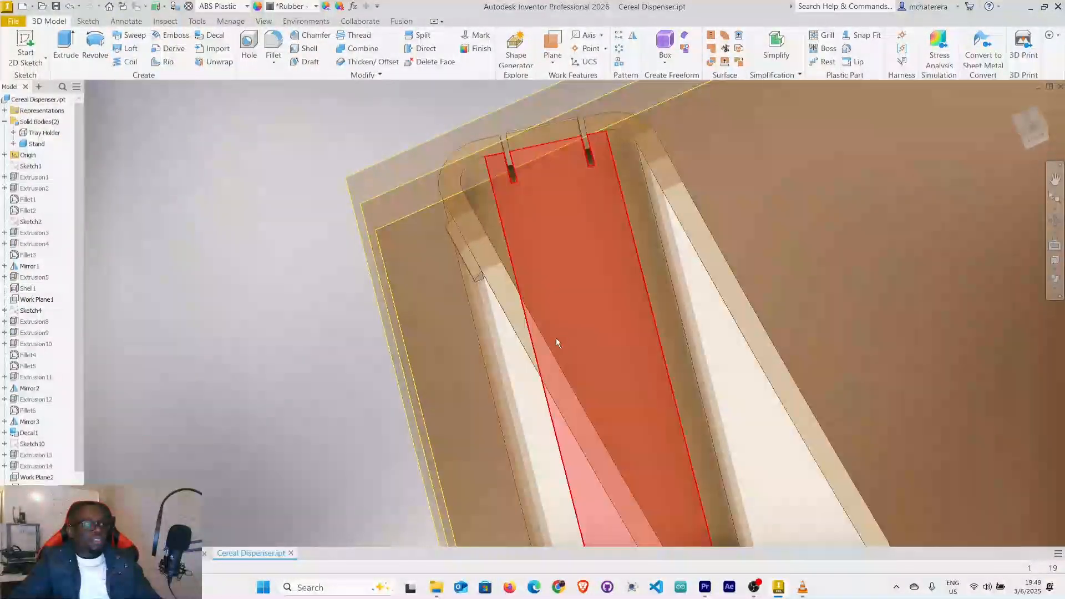
Hide the remaining visible work planes so that only the stand and its snap tabs are displayed.
{"action": "scroll", "coordinate": [52, 476], "scroll_direction": "down", "scroll_amount": 4}
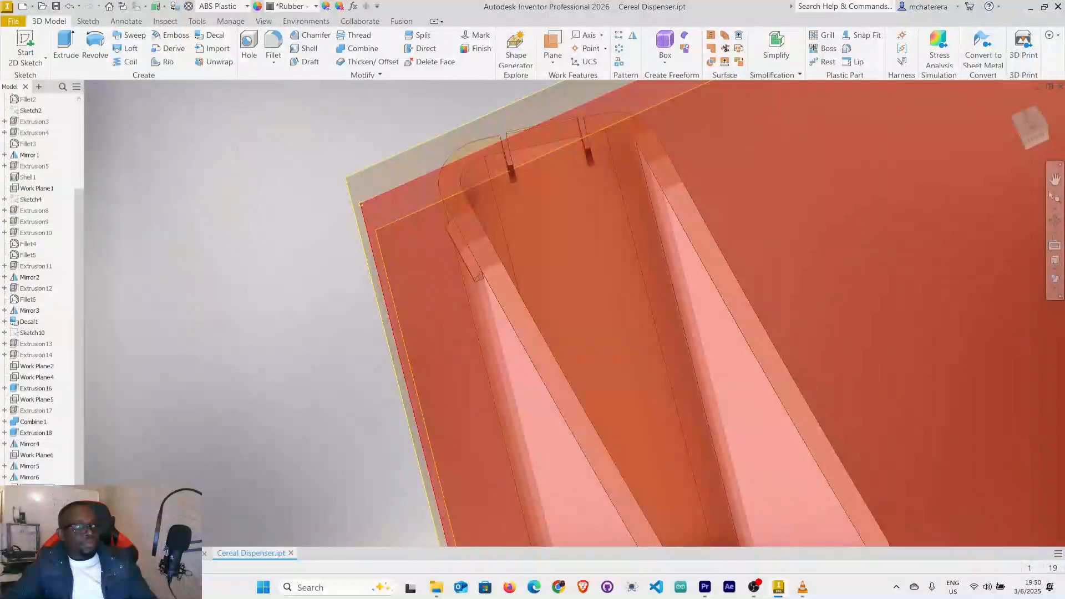
{"action": "right_click", "coordinate": [44, 494]}
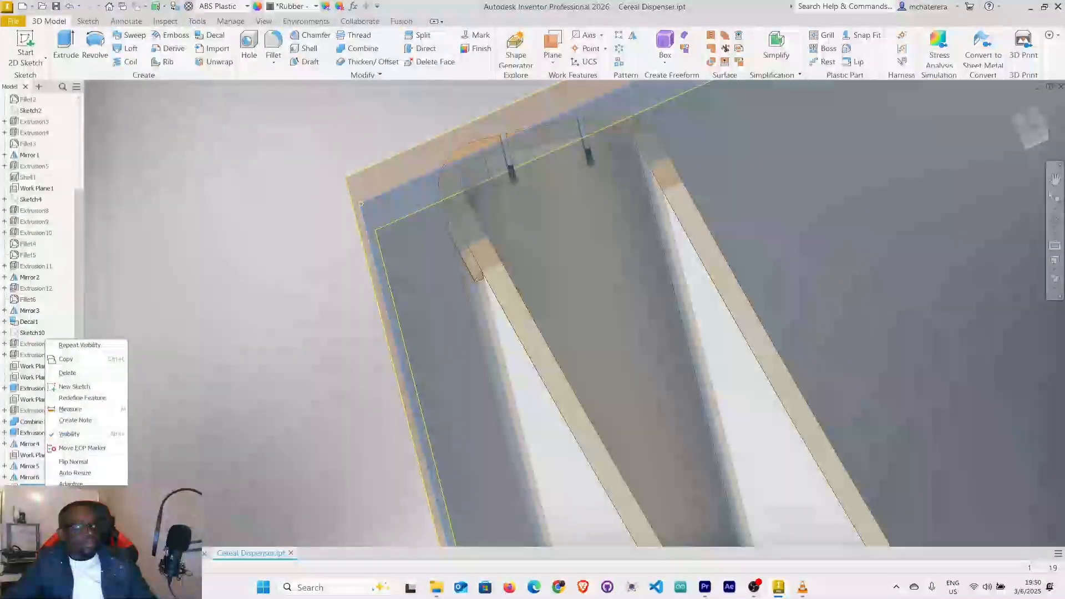
{"action": "left_click", "coordinate": [70, 435]}
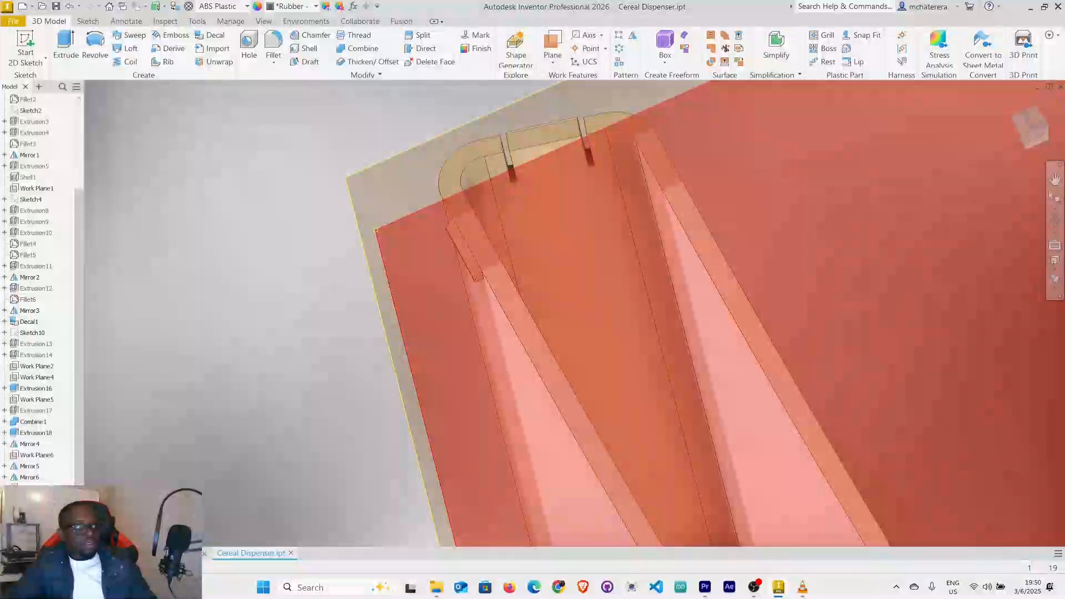
{"action": "left_click", "coordinate": [38, 499]}
{"action": "left_click", "coordinate": [38, 510], "text": "ctrl"}
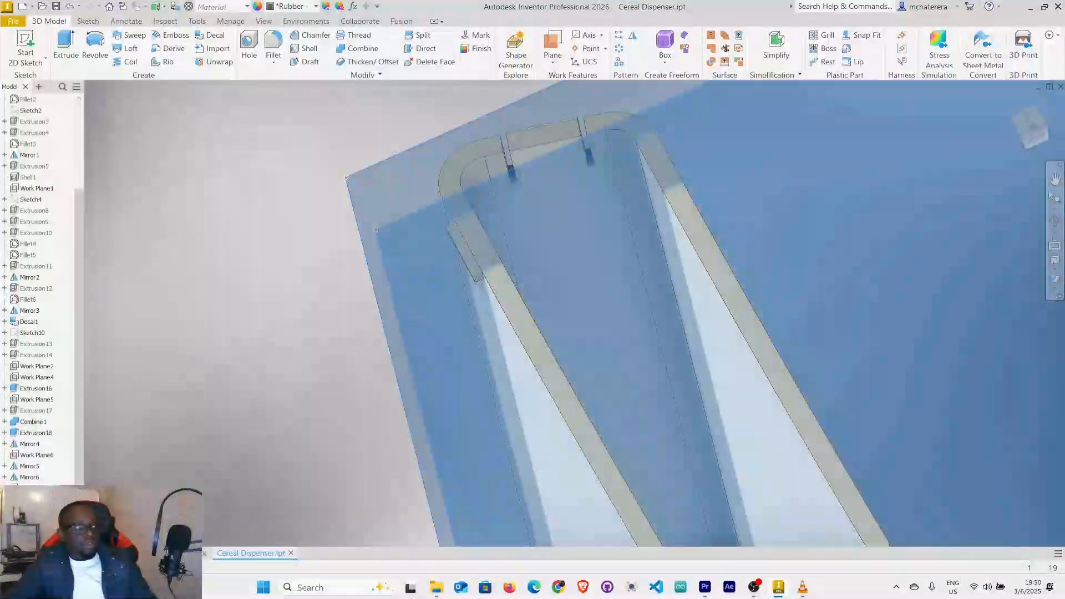
{"action": "right_click", "coordinate": [45, 510]}
{"action": "left_click", "coordinate": [71, 512]}
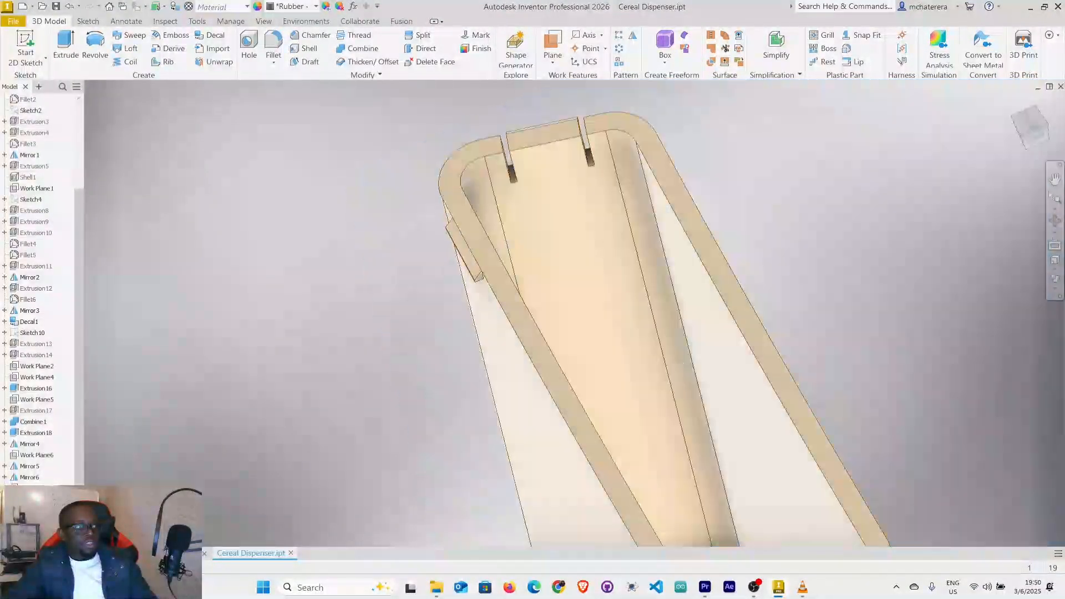
{"action": "left_click", "coordinate": [325, 408]}
Start a new 2D sketch on the narrow outer face of the snap tab on the stand's long wall.
{"action": "middle_click_drag", "start_coordinate": [475, 328], "coordinate": [677, 53], "text": "shift"}
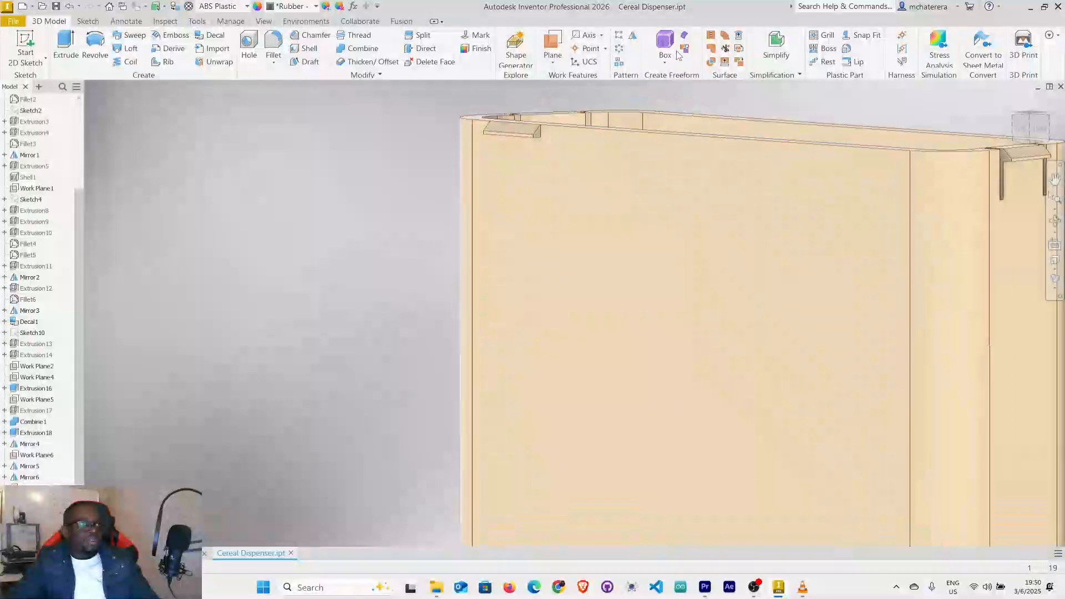
{"action": "middle_click_drag", "start_coordinate": [539, 172], "coordinate": [641, 189], "text": "shift"}
{"action": "scroll", "coordinate": [468, 144], "scroll_direction": "up", "scroll_amount": 3}
{"action": "scroll", "coordinate": [468, 167], "scroll_direction": "down", "scroll_amount": 3}
{"action": "middle_click_drag", "start_coordinate": [476, 175], "coordinate": [504, 233], "text": "shift"}
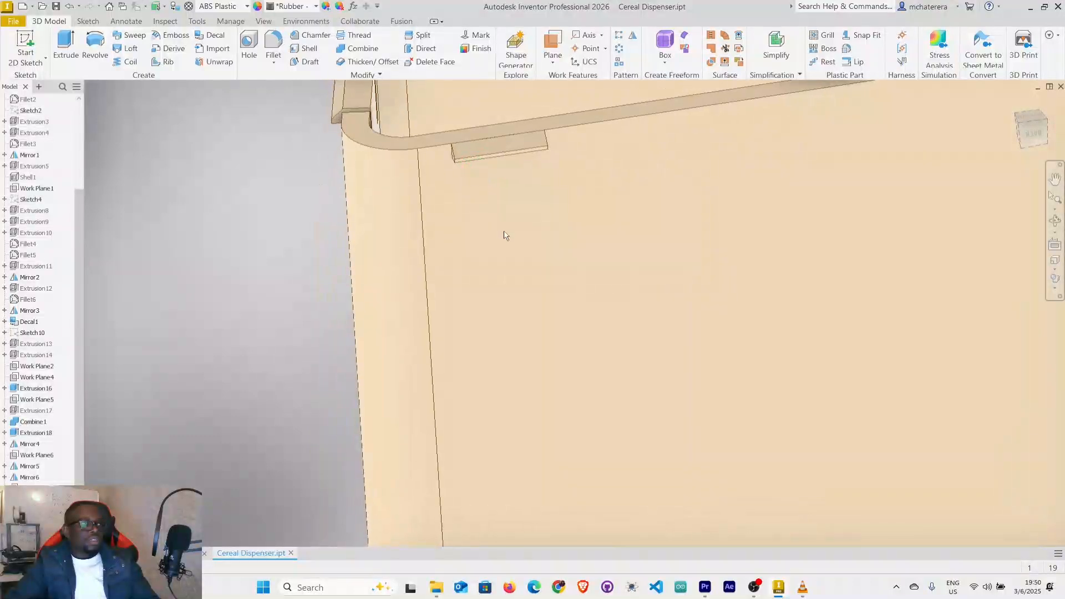
{"action": "right_click", "coordinate": [504, 231]}
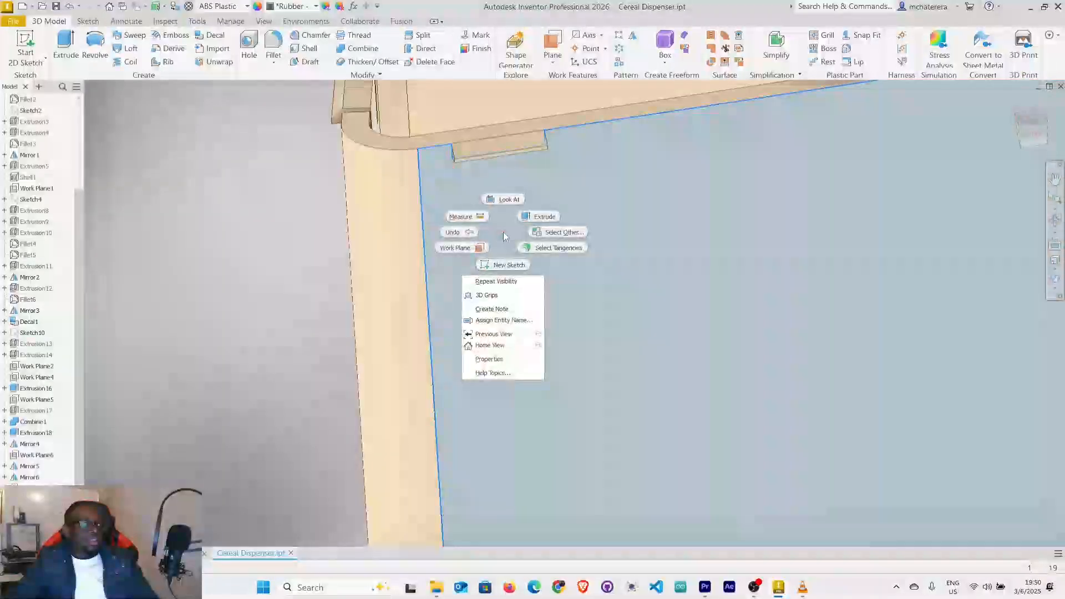
{"action": "left_click", "coordinate": [520, 266]}
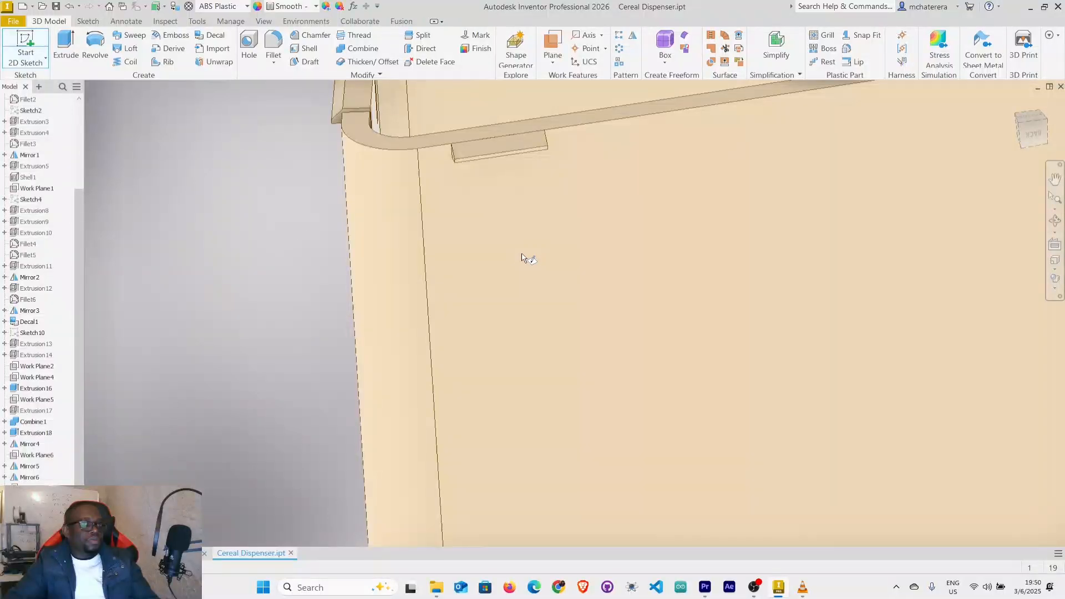
{"action": "scroll", "coordinate": [521, 258], "scroll_direction": "down", "scroll_amount": 2}
{"action": "mouse_move", "coordinate": [525, 255]}
{"action": "middle_mouse_down", "text": "shift"}
{"action": "mouse_move", "coordinate": [525, 232]}
{"action": "mouse_move", "coordinate": [465, 339]}
{"action": "mouse_move", "coordinate": [486, 323]}
{"action": "mouse_move", "coordinate": [474, 294]}
{"action": "middle_mouse_up", "text": "shift"}
{"action": "scroll", "coordinate": [437, 247], "scroll_direction": "up", "scroll_amount": 3}
{"action": "scroll", "coordinate": [436, 248], "scroll_direction": "down", "scroll_amount": 2}
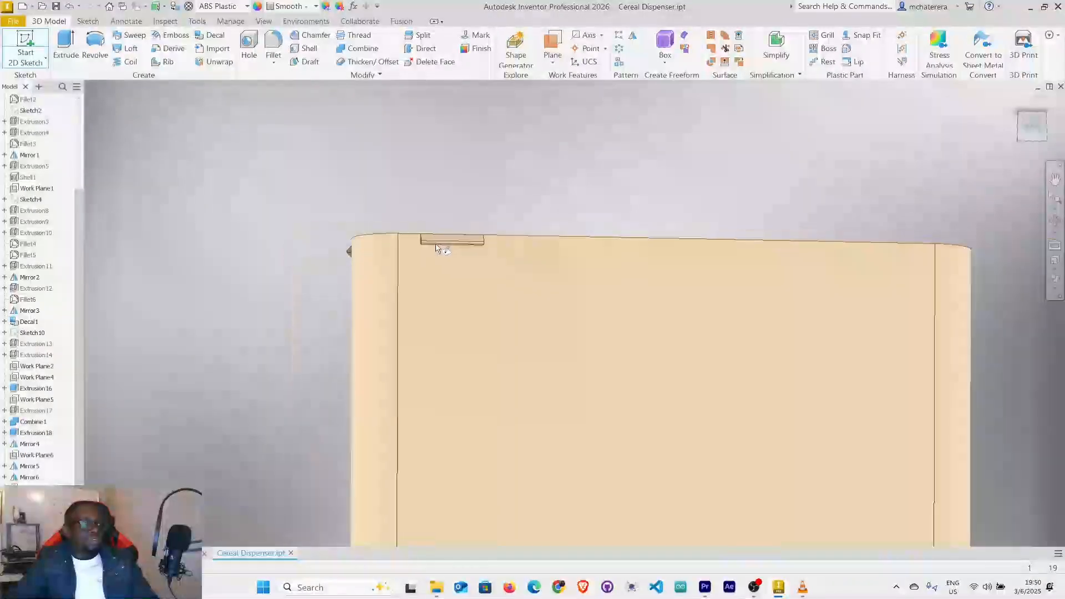
{"action": "scroll", "coordinate": [441, 248], "scroll_direction": "up", "scroll_amount": 2}
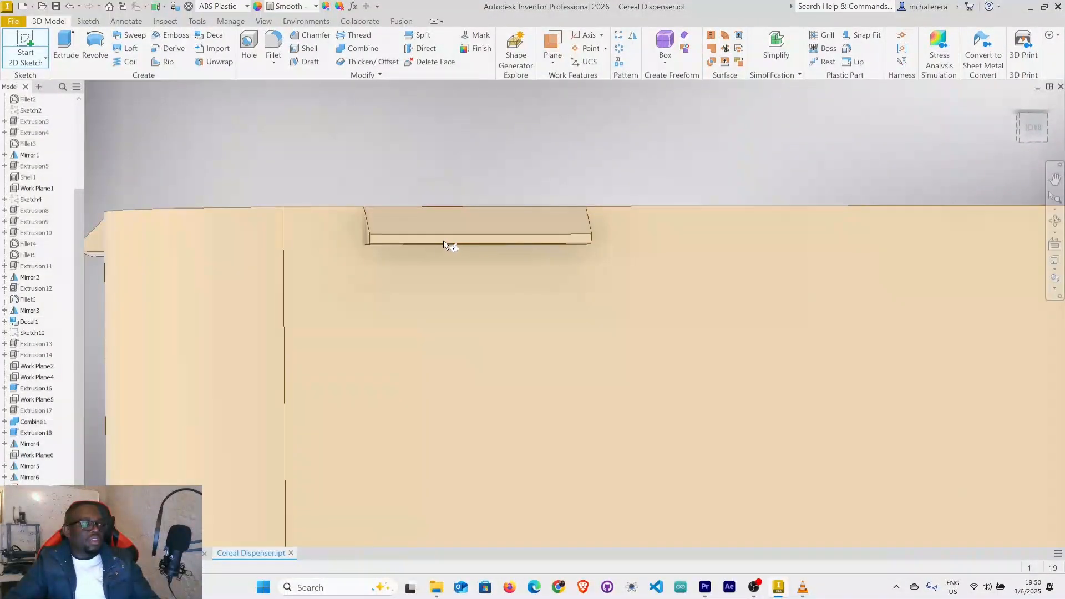
{"action": "scroll", "coordinate": [444, 246], "scroll_direction": "up", "scroll_amount": 2}
{"action": "scroll", "coordinate": [447, 244], "scroll_direction": "down", "scroll_amount": 2}
{"action": "scroll", "coordinate": [447, 245], "scroll_direction": "up", "scroll_amount": 4}
{"action": "scroll", "coordinate": [411, 261], "scroll_direction": "down", "scroll_amount": 2}
{"action": "scroll", "coordinate": [425, 253], "scroll_direction": "up", "scroll_amount": 1}
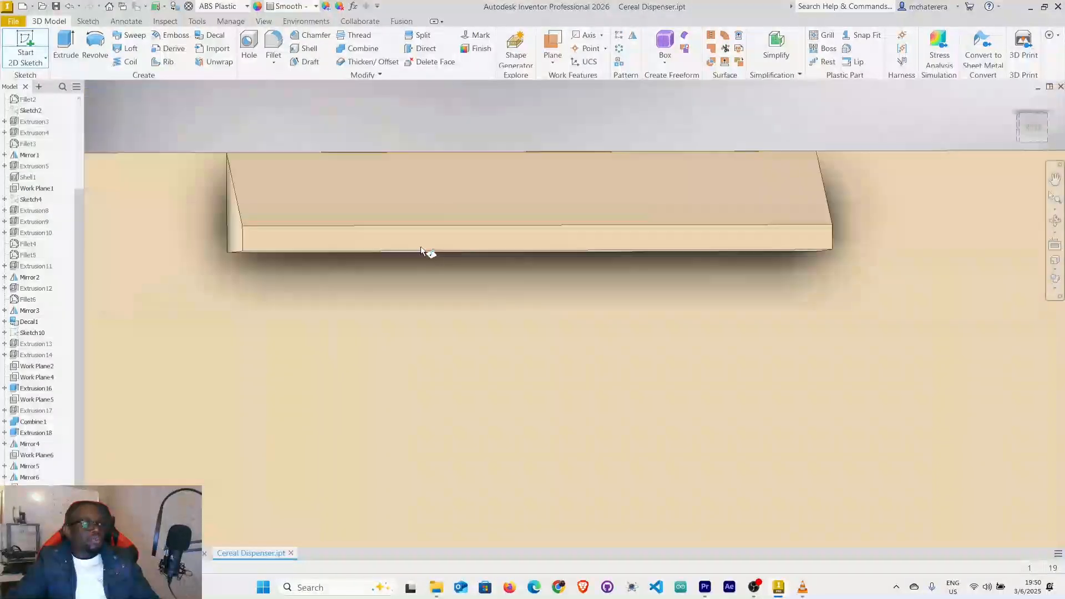
{"action": "left_click", "coordinate": [454, 238]}
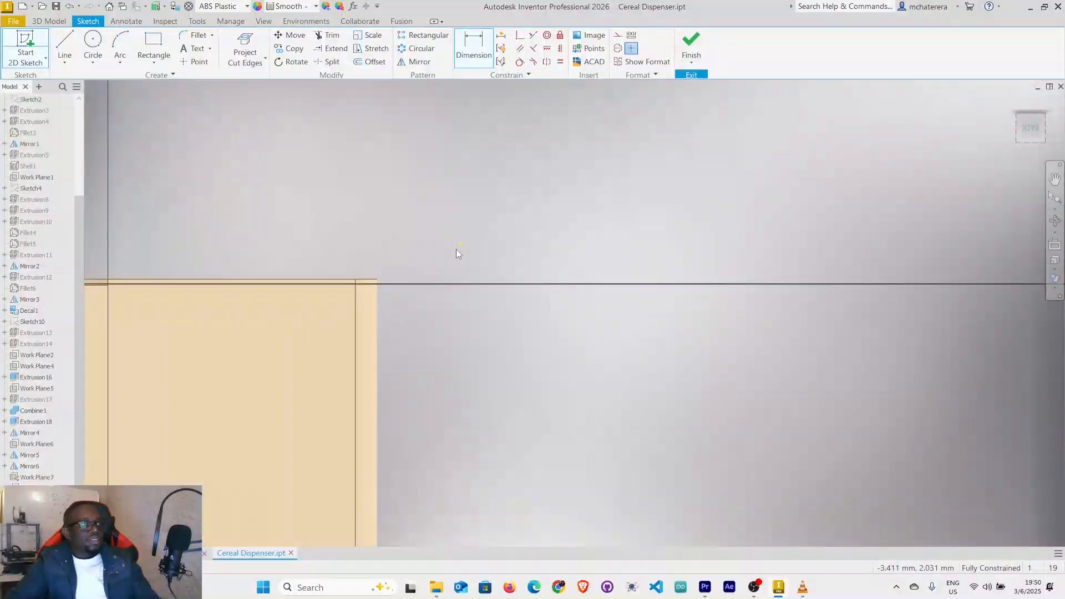
Project the outline of the stand's long wall face around the snap tab into the sketch.
{"action": "scroll", "coordinate": [374, 174], "scroll_direction": "down", "scroll_amount": 6}
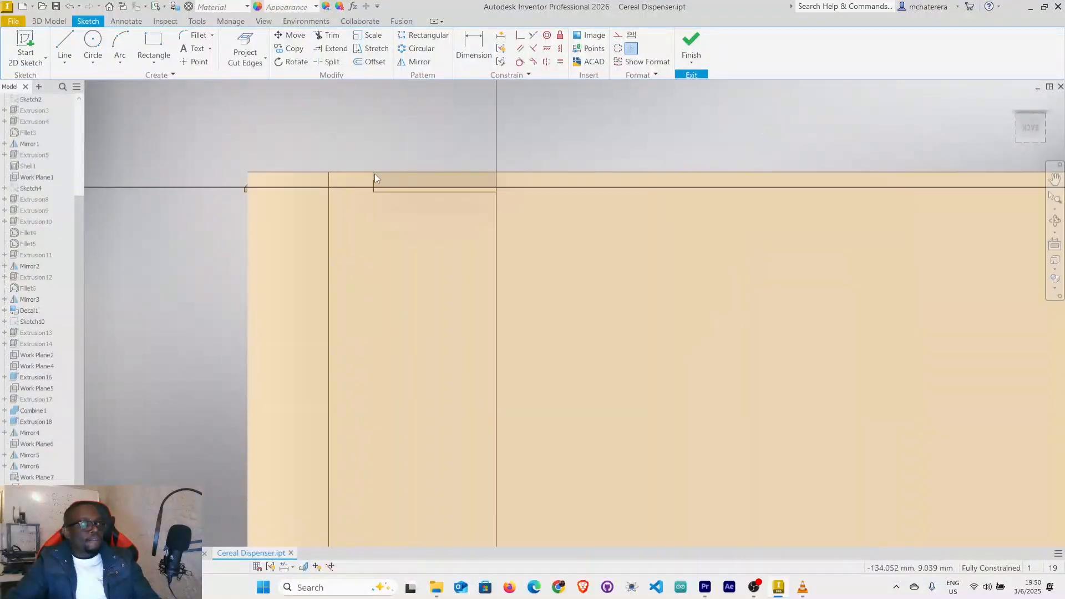
{"action": "middle_click_drag", "start_coordinate": [404, 184], "coordinate": [446, 162]}
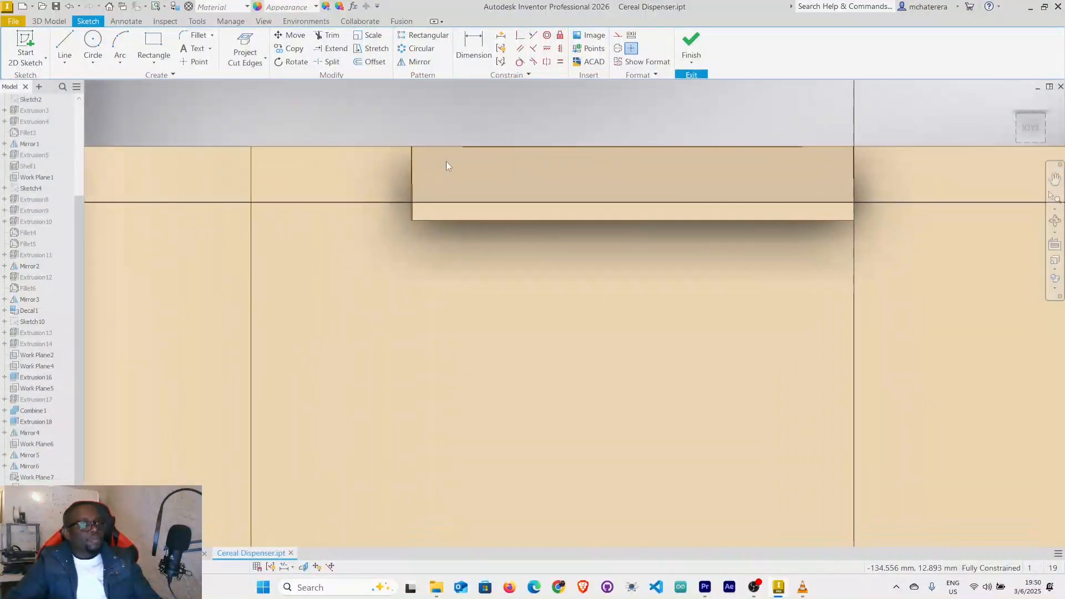
{"action": "scroll", "coordinate": [381, 142], "scroll_direction": "down", "scroll_amount": 3}
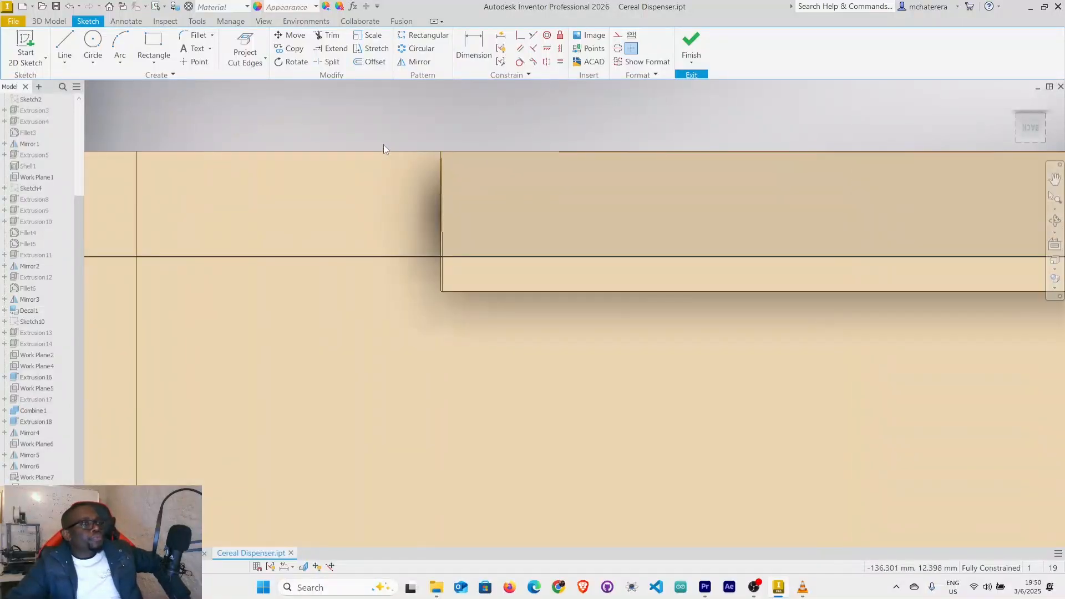
{"action": "scroll", "coordinate": [387, 144], "scroll_direction": "up", "scroll_amount": 2}
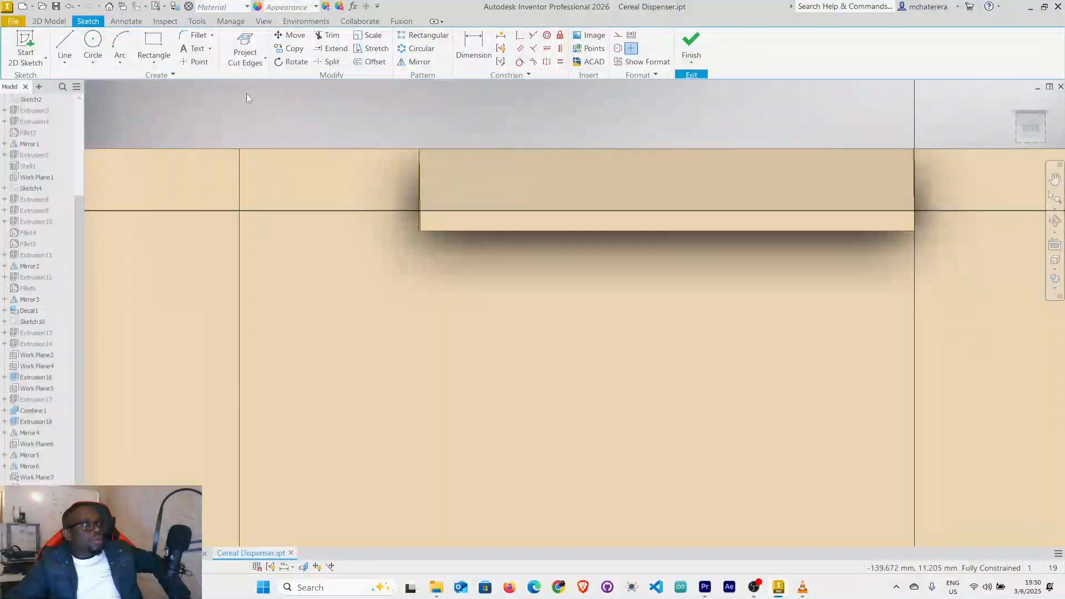
{"action": "left_click", "coordinate": [253, 48]}
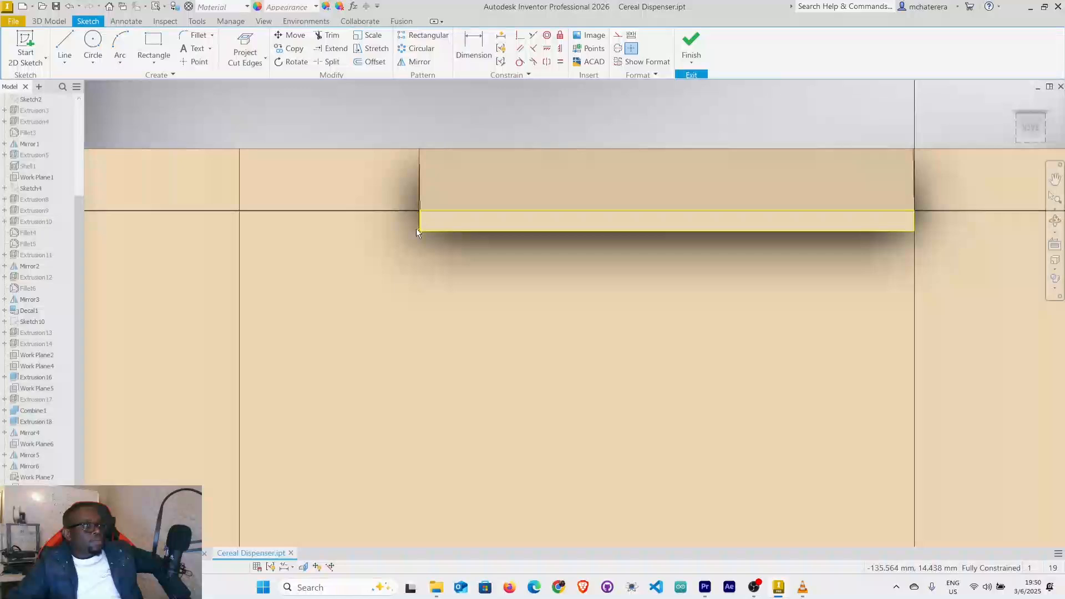
{"action": "left_click", "coordinate": [243, 56]}
{"action": "left_click", "coordinate": [259, 78]}
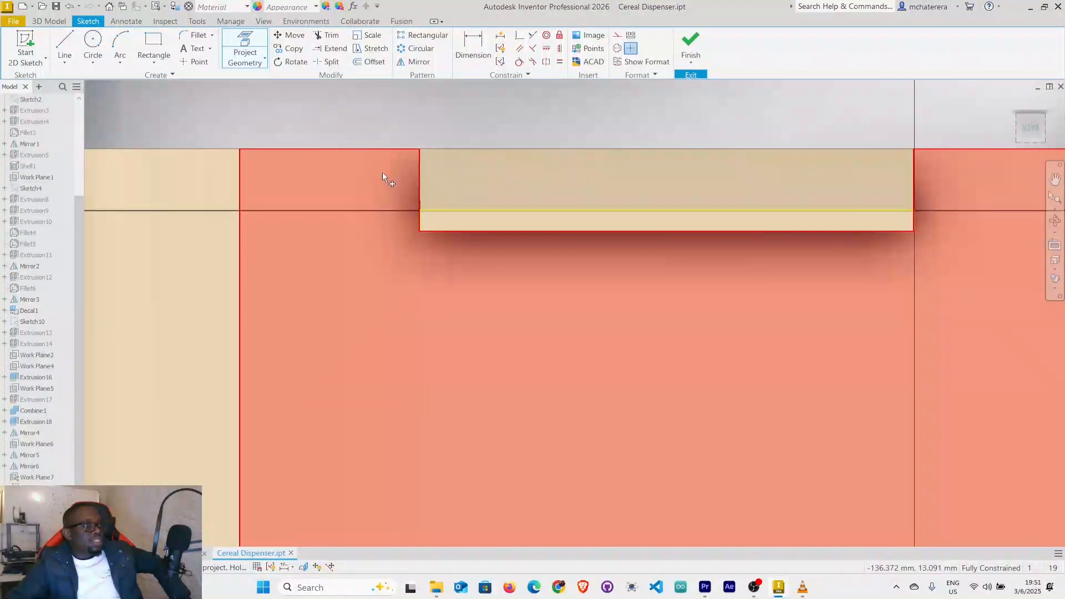
{"action": "left_click", "coordinate": [304, 188]}
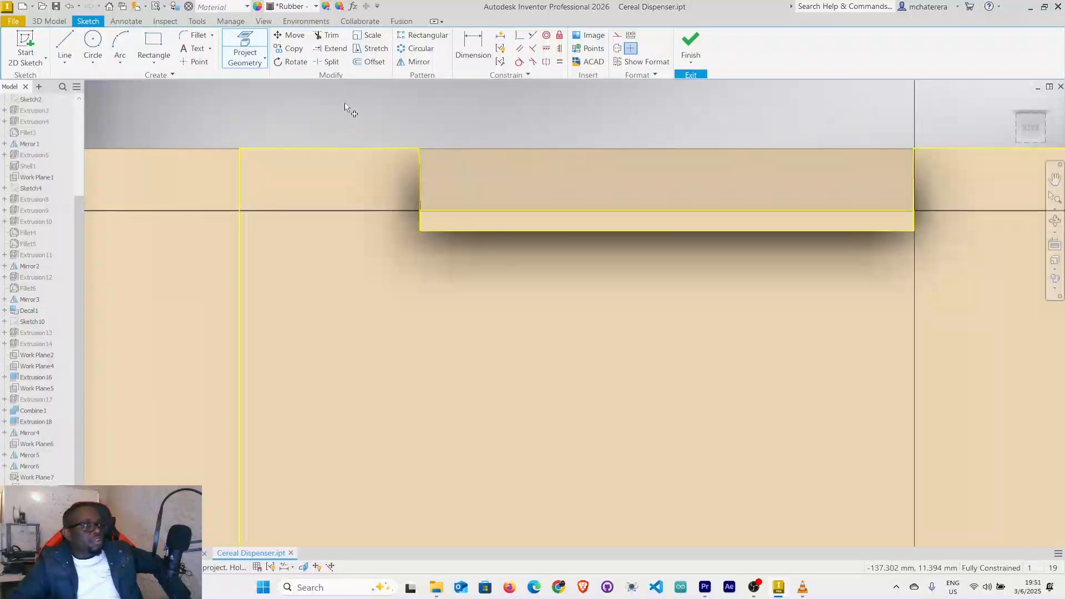
{"action": "right_click", "coordinate": [344, 103]}
{"action": "left_click", "coordinate": [386, 106]}
Draw a two-point rectangle 1 mm wide and 8 mm high beside the snap tab, near the wall's upper edge.
{"action": "scroll", "coordinate": [448, 226], "scroll_direction": "up", "scroll_amount": 4}
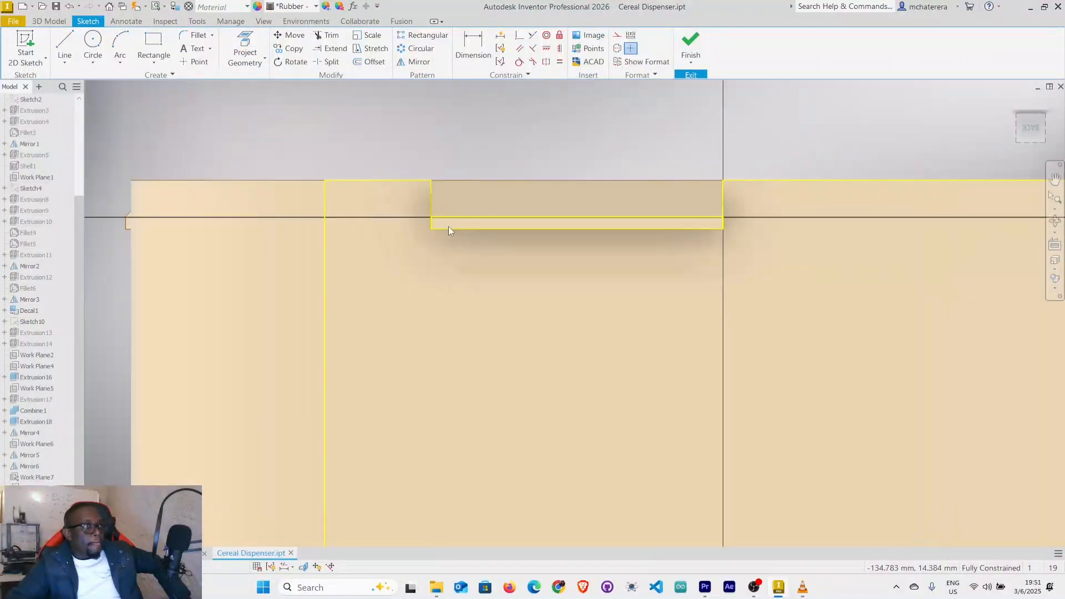
{"action": "left_click", "coordinate": [150, 47]}
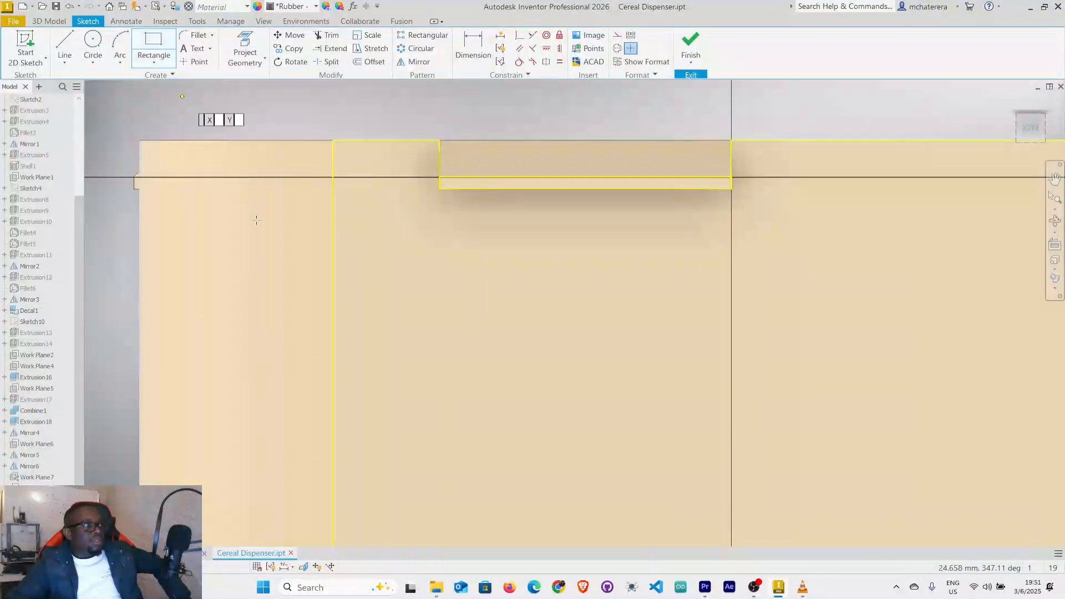
{"action": "left_click", "coordinate": [390, 159]}
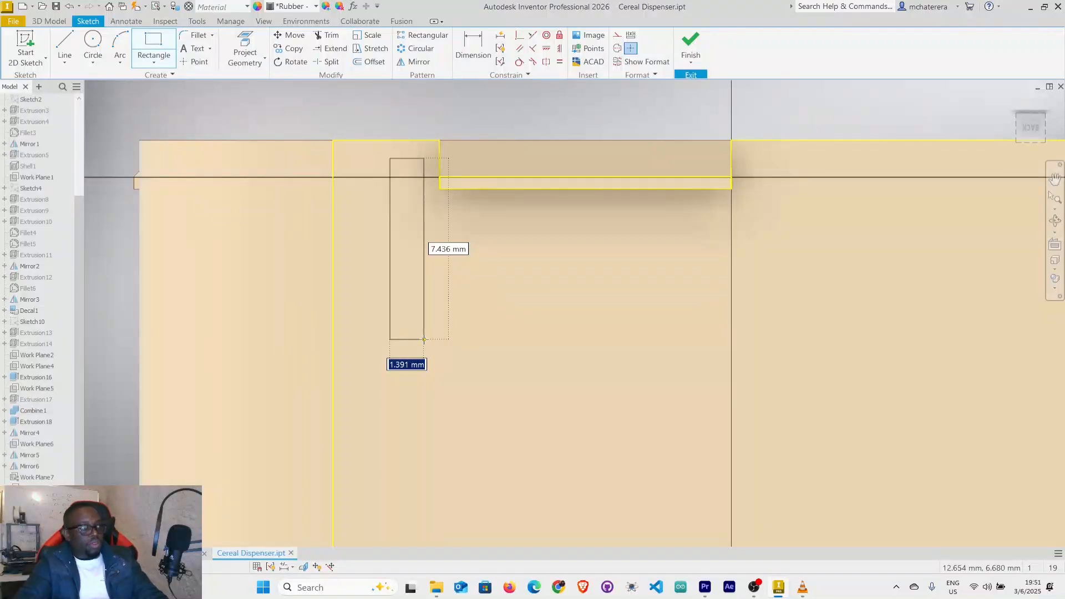
{"action": "type", "text": "1"}
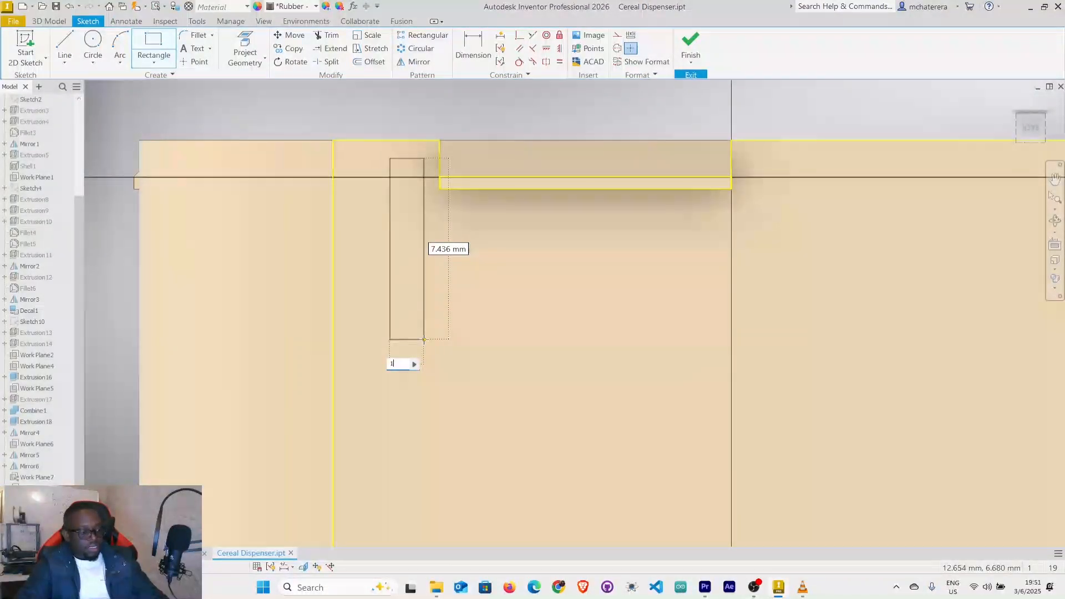
{"action": "key", "text": "Tab"}
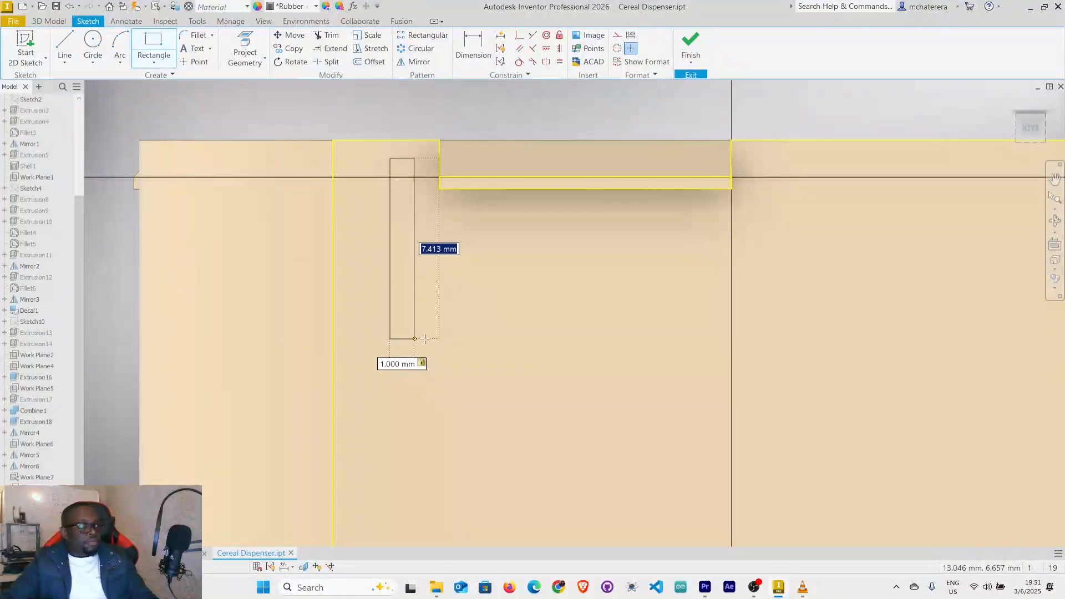
{"action": "type", "text": "8"}
{"action": "key", "text": "Return"}
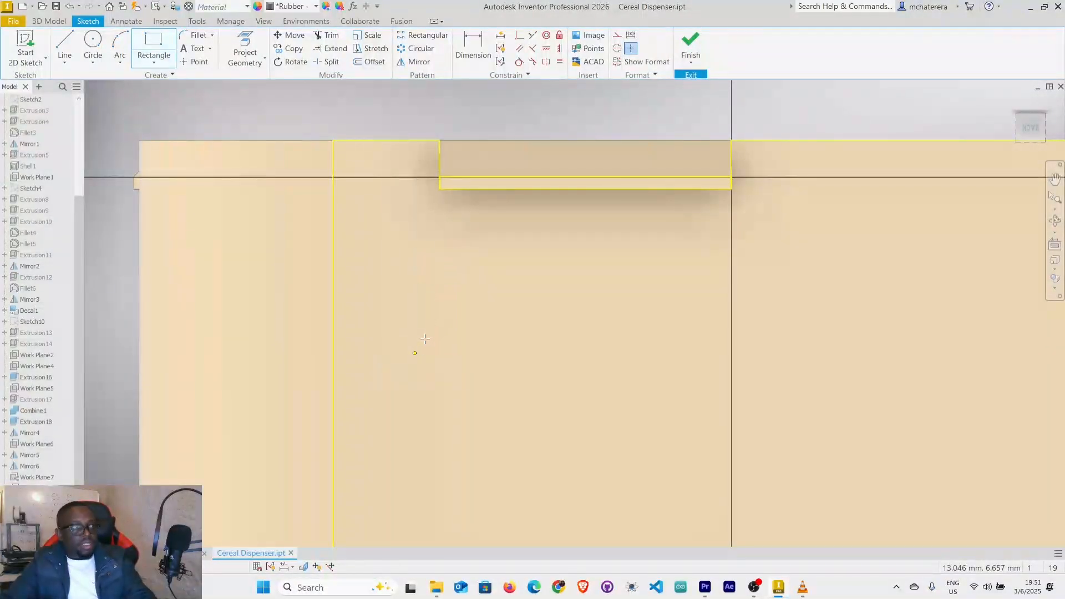
{"action": "right_click", "coordinate": [493, 331]}
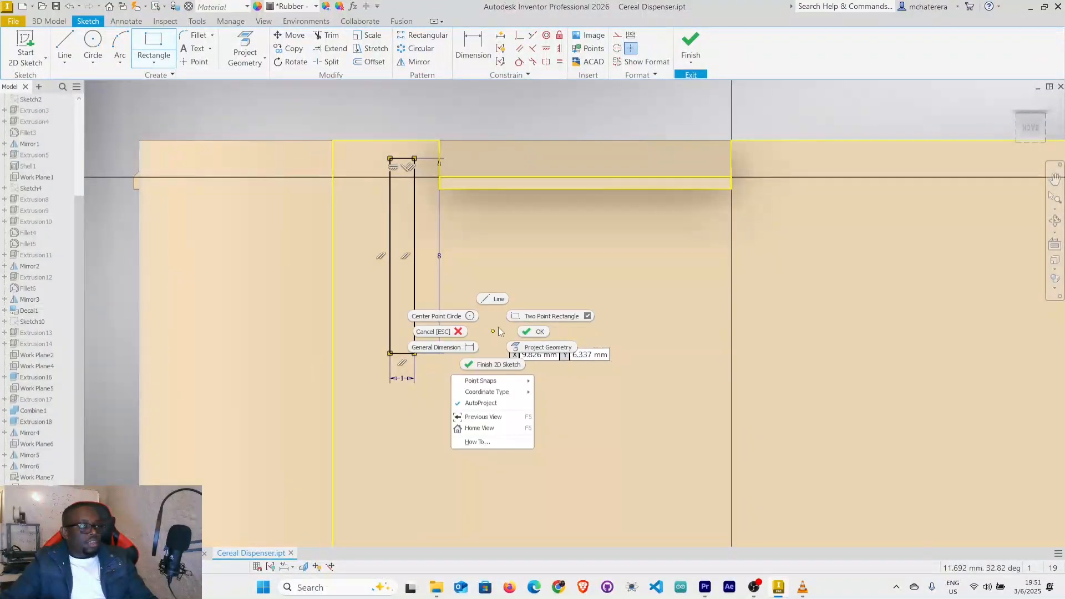
{"action": "left_click", "coordinate": [530, 331]}
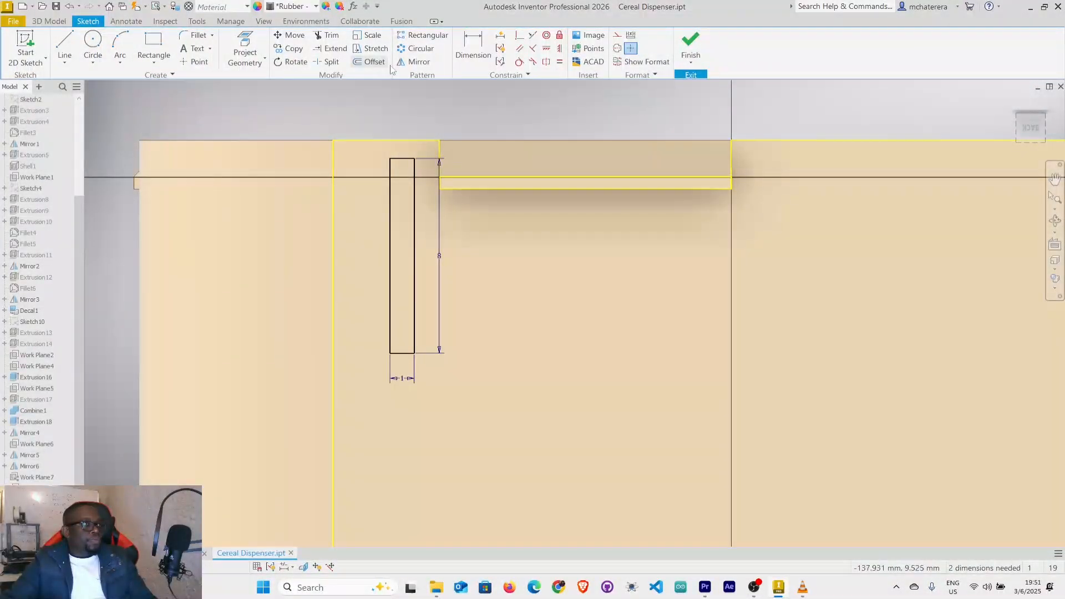
Make the rectangle's top edge collinear with the wall's top edge and its tab-side edge collinear with the snap tab's end edge.
{"action": "left_click", "coordinate": [533, 36]}
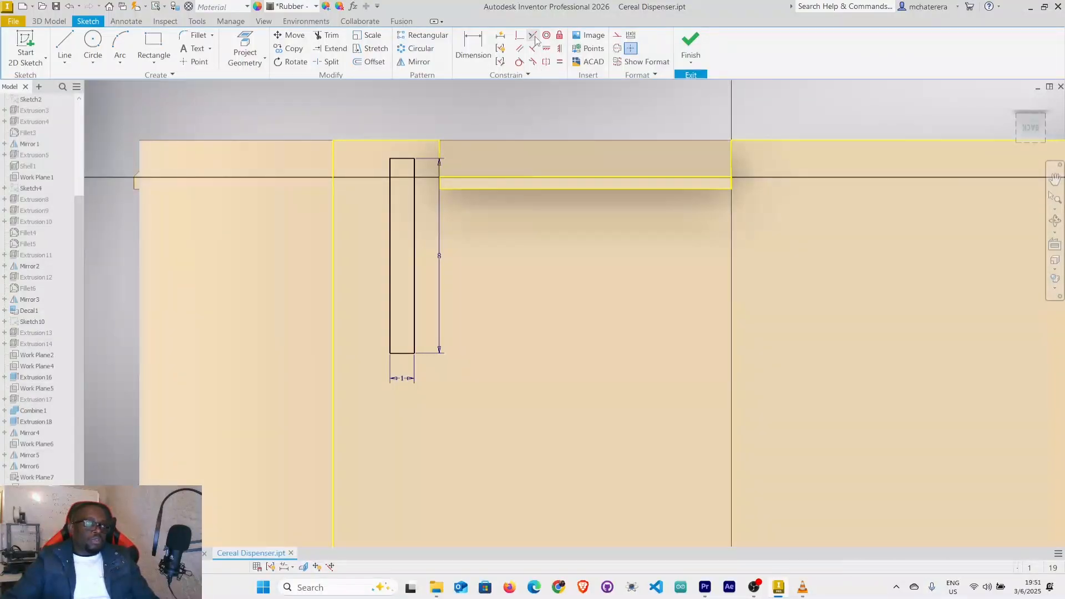
{"action": "left_click", "coordinate": [401, 159]}
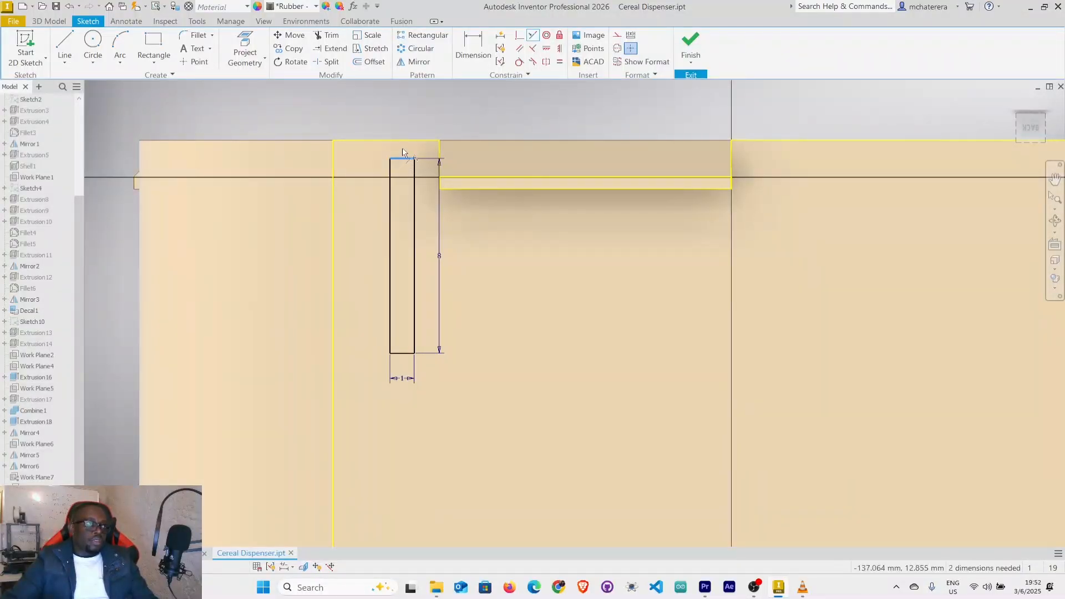
{"action": "left_click", "coordinate": [405, 143]}
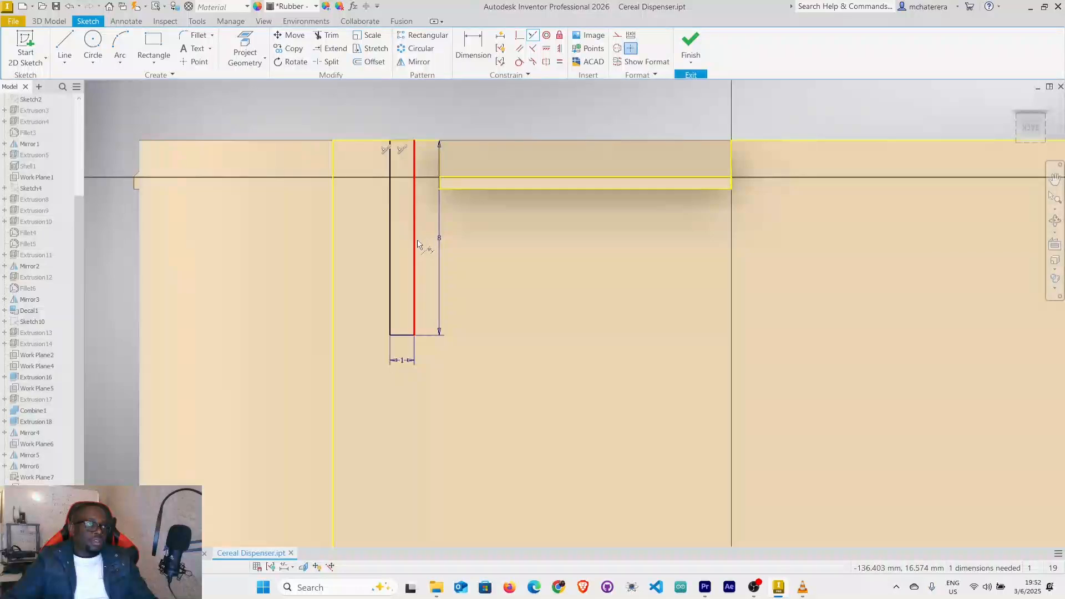
{"action": "left_click", "coordinate": [416, 247]}
{"action": "scroll", "coordinate": [433, 181], "scroll_direction": "down", "scroll_amount": 5}
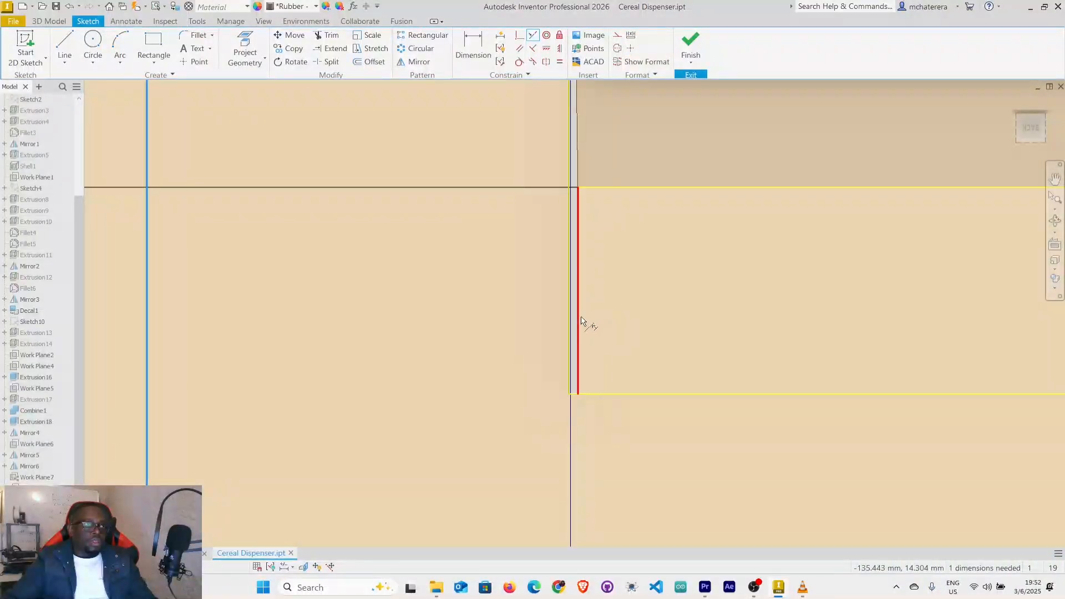
{"action": "left_click", "coordinate": [580, 321]}
{"action": "right_click", "coordinate": [462, 356]}
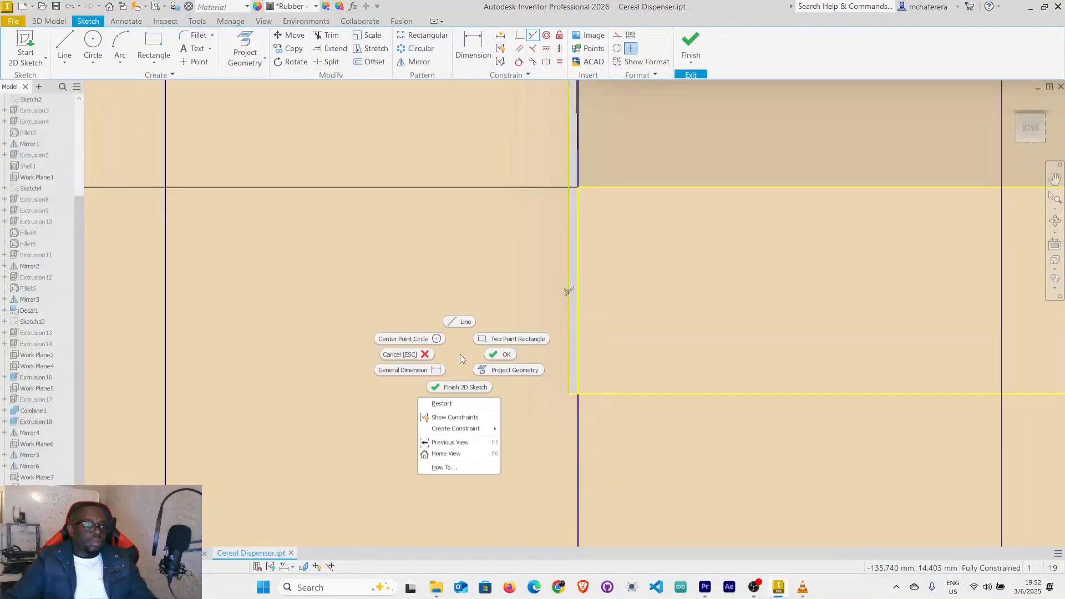
{"action": "left_click", "coordinate": [491, 353]}
{"action": "scroll", "coordinate": [489, 350], "scroll_direction": "up", "scroll_amount": 5}
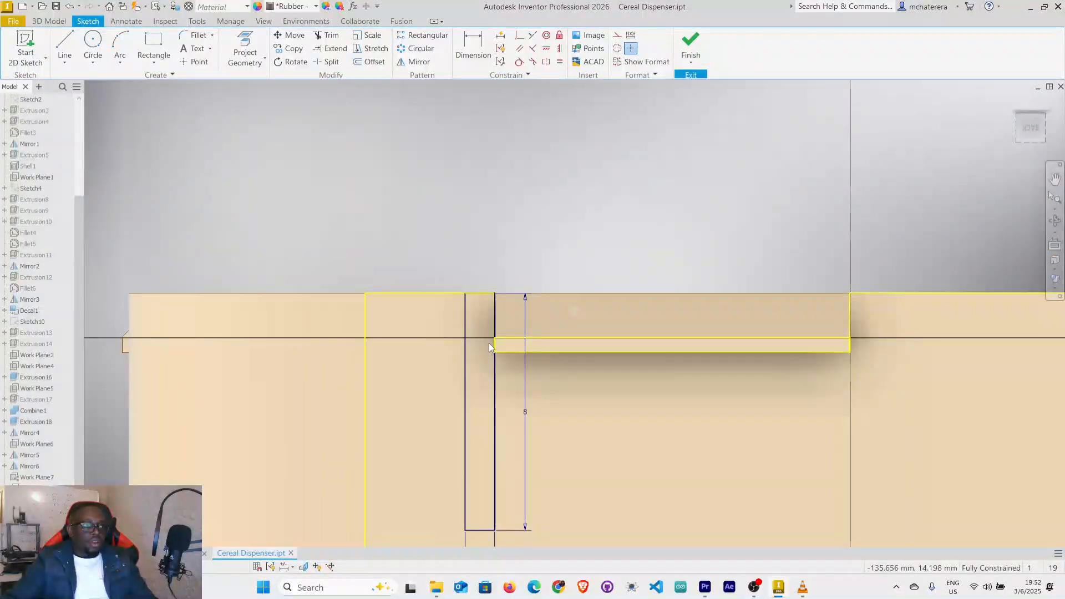
{"action": "scroll", "coordinate": [489, 342], "scroll_direction": "up", "scroll_amount": 4}
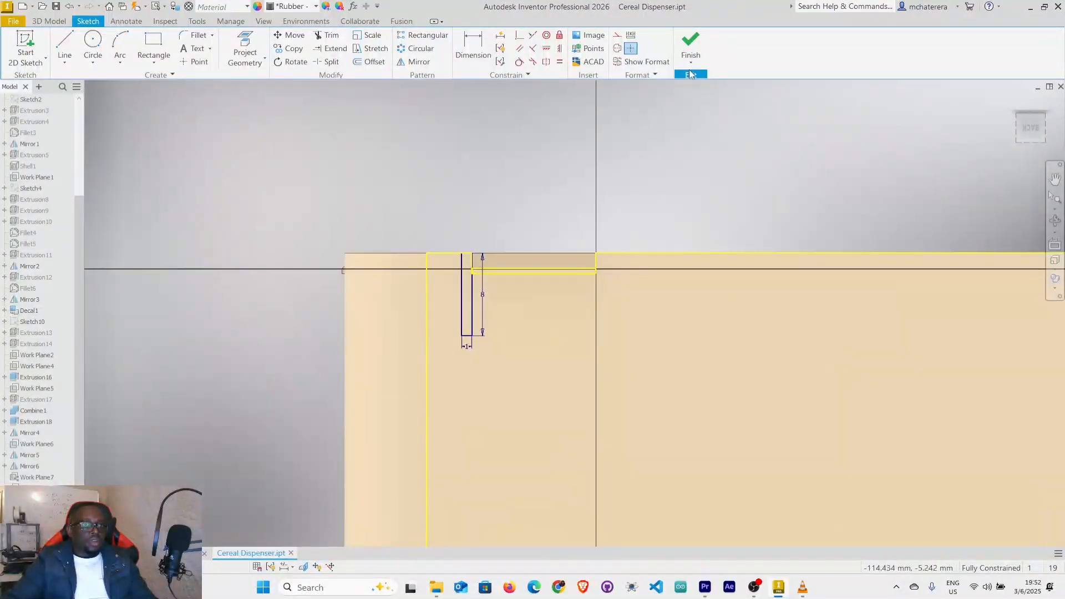
Finish the sketch and extrude the 1 x 8 mm rectangle as a symmetric 11.5 mm cut through the stand's long wall beside the snap tab.
{"action": "left_click", "coordinate": [690, 43]}
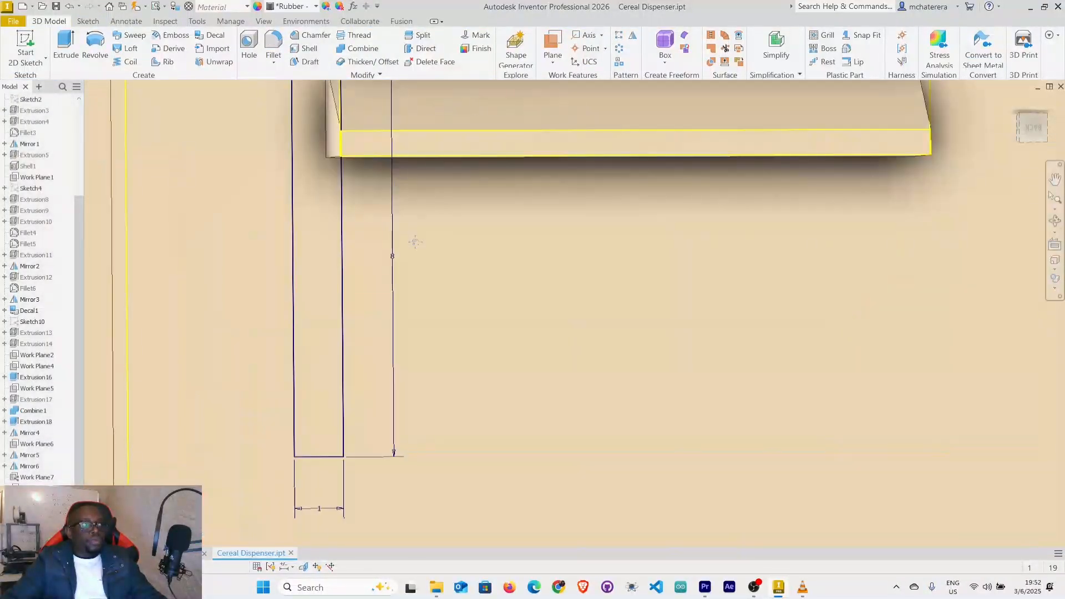
{"action": "left_click", "coordinate": [78, 62]}
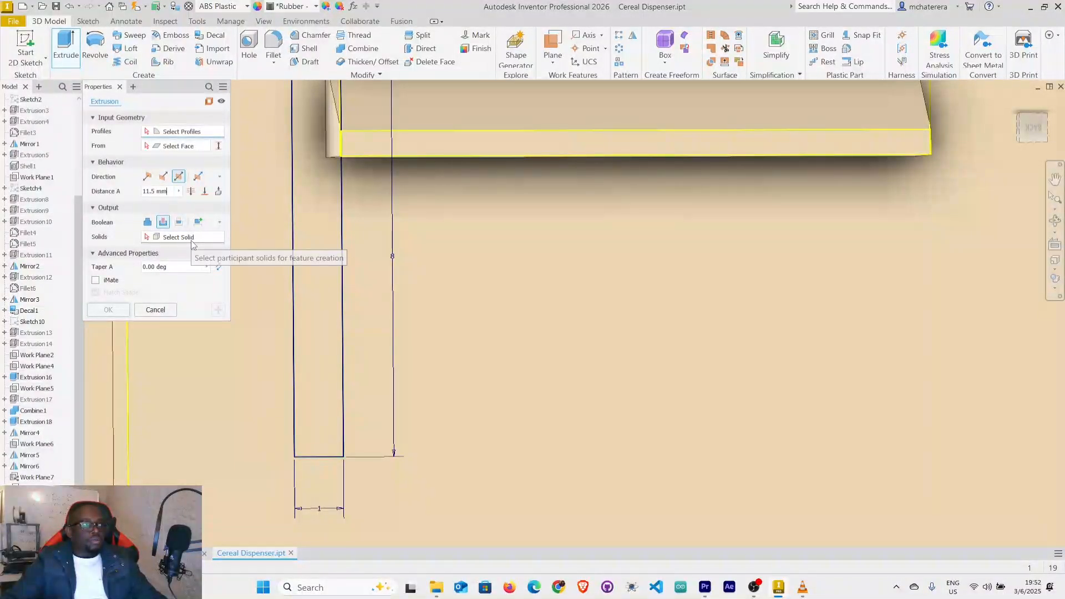
{"action": "left_click", "coordinate": [483, 255]}
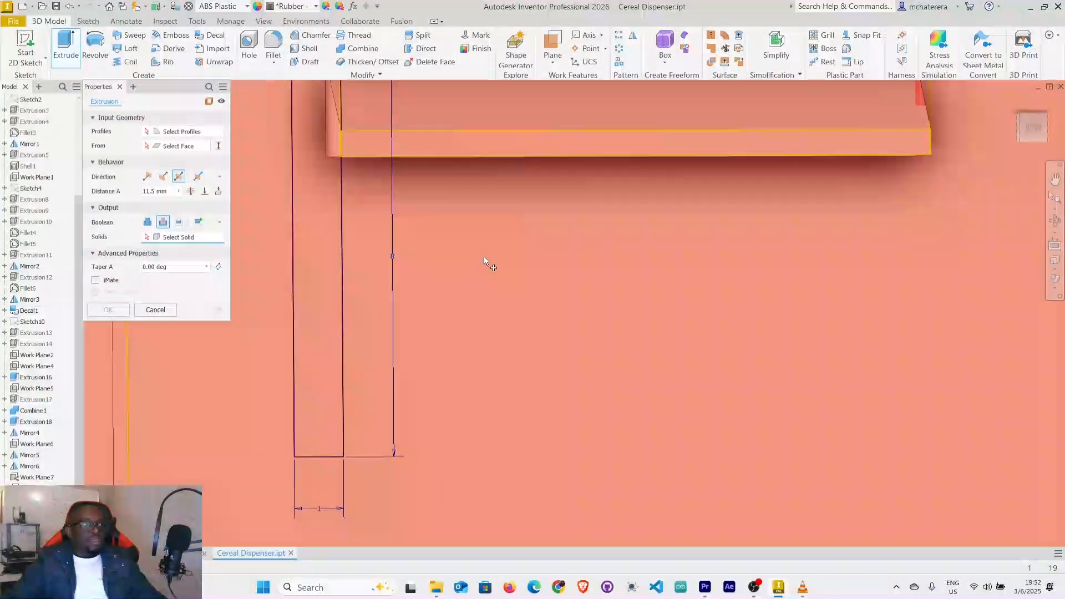
{"action": "scroll", "coordinate": [524, 308], "scroll_direction": "up", "scroll_amount": 5}
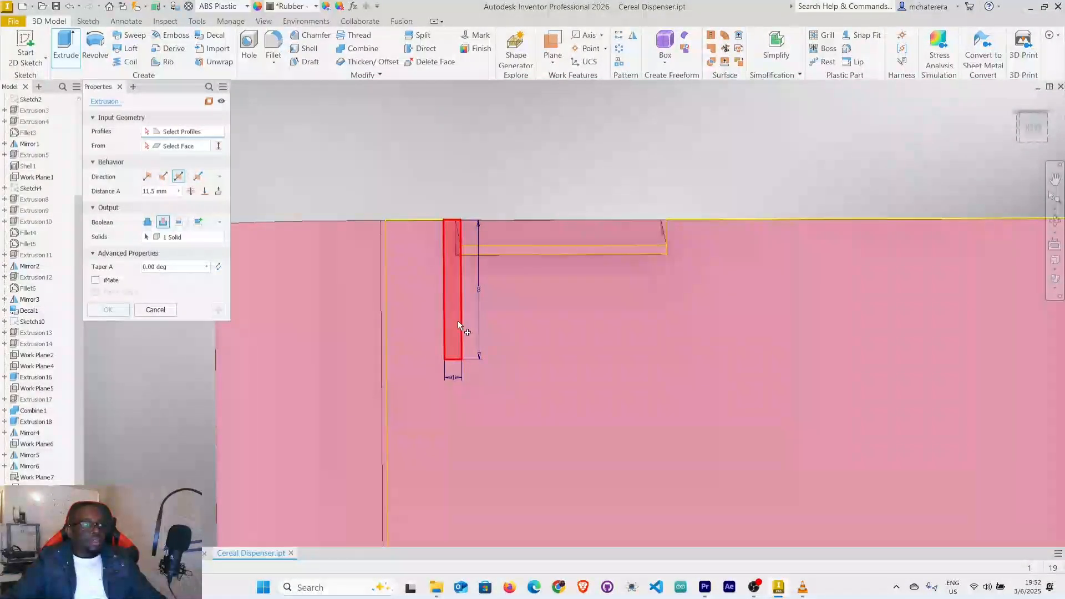
{"action": "left_click", "coordinate": [457, 321]}
{"action": "left_click", "coordinate": [472, 301]}
{"action": "scroll", "coordinate": [477, 300], "scroll_direction": "up", "scroll_amount": 2}
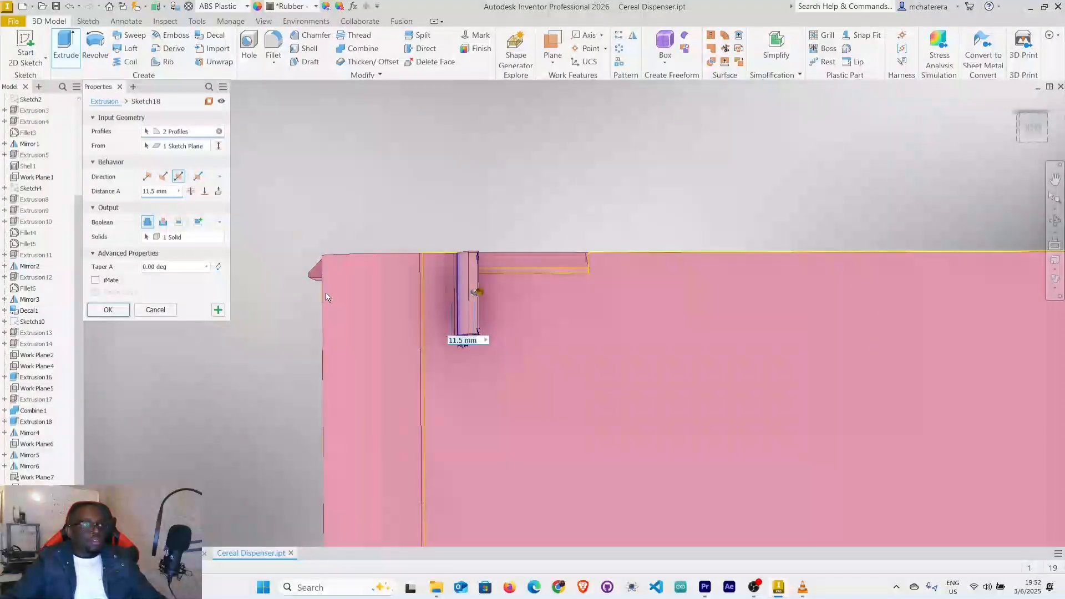
{"action": "left_click", "coordinate": [167, 224]}
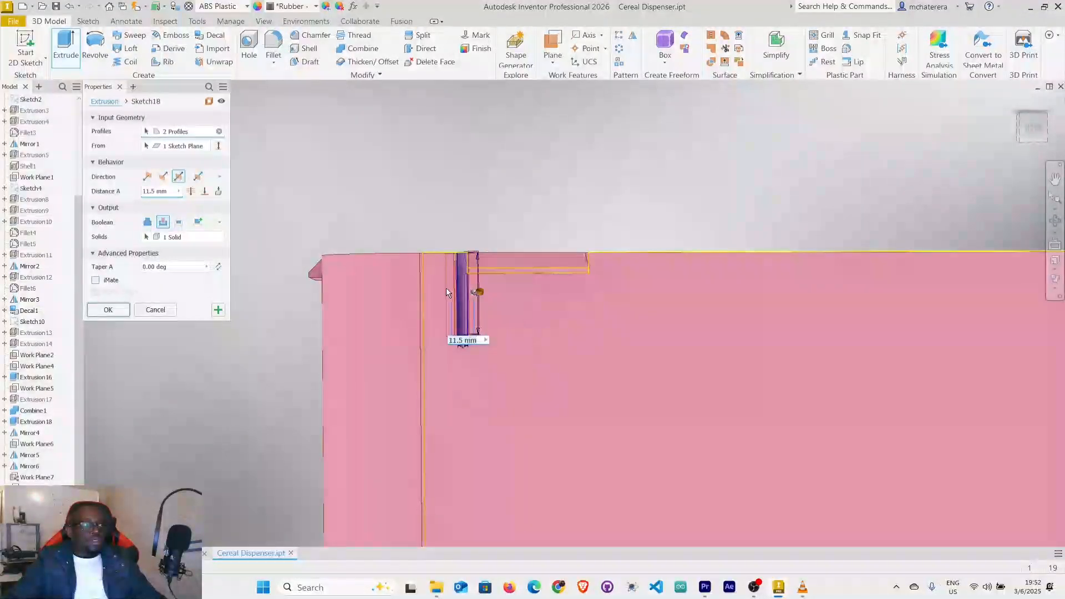
{"action": "middle_click_drag", "start_coordinate": [591, 309], "coordinate": [574, 325], "text": "shift"}
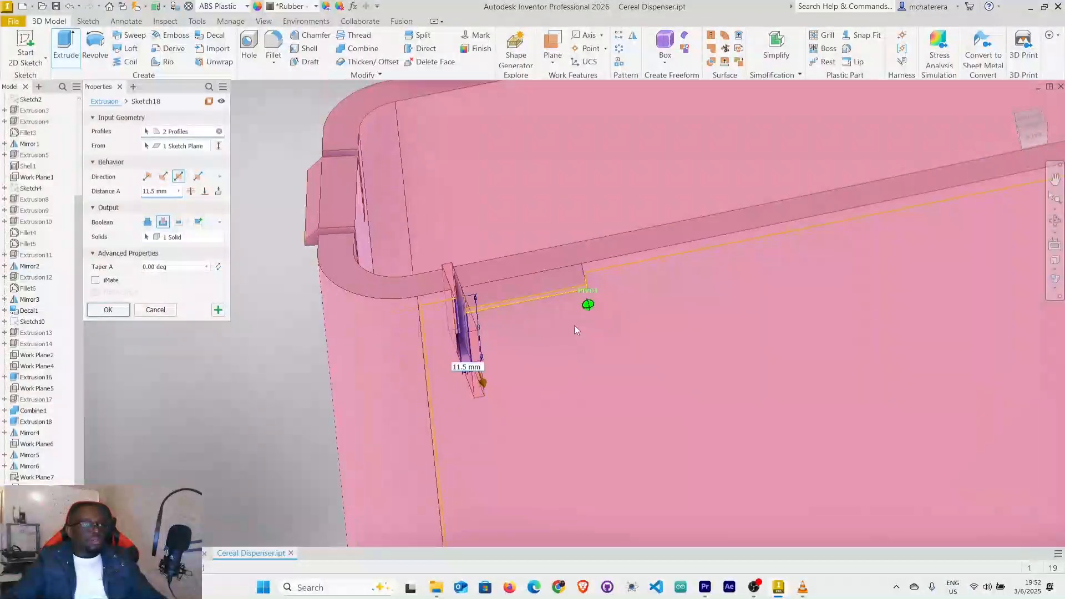
{"action": "scroll", "coordinate": [514, 277], "scroll_direction": "down", "scroll_amount": 2}
{"action": "middle_click_drag", "start_coordinate": [528, 287], "coordinate": [541, 254], "text": "shift"}
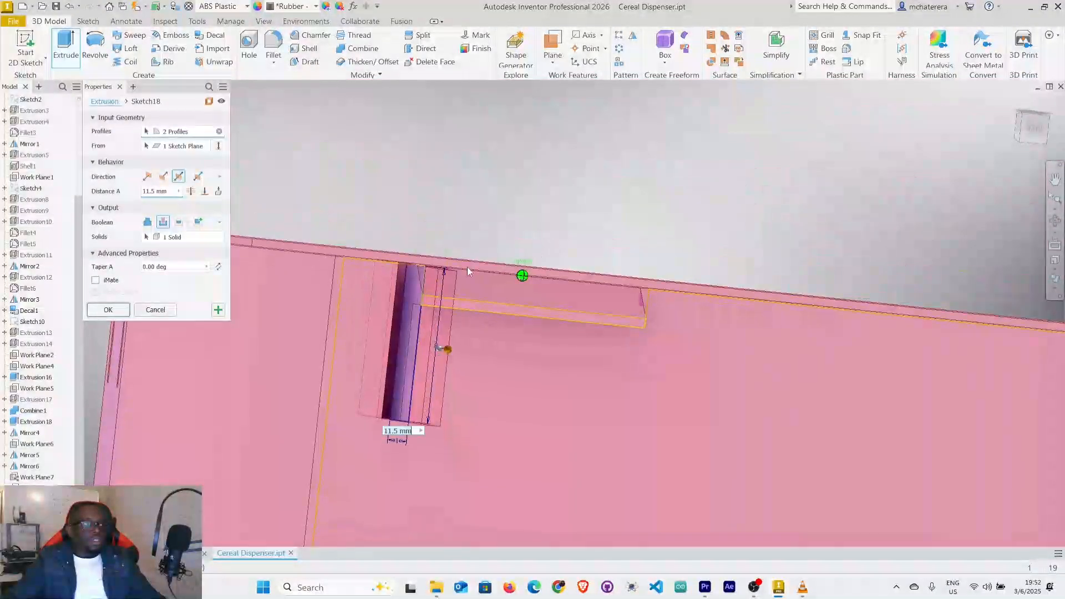
{"action": "left_click", "coordinate": [109, 310]}
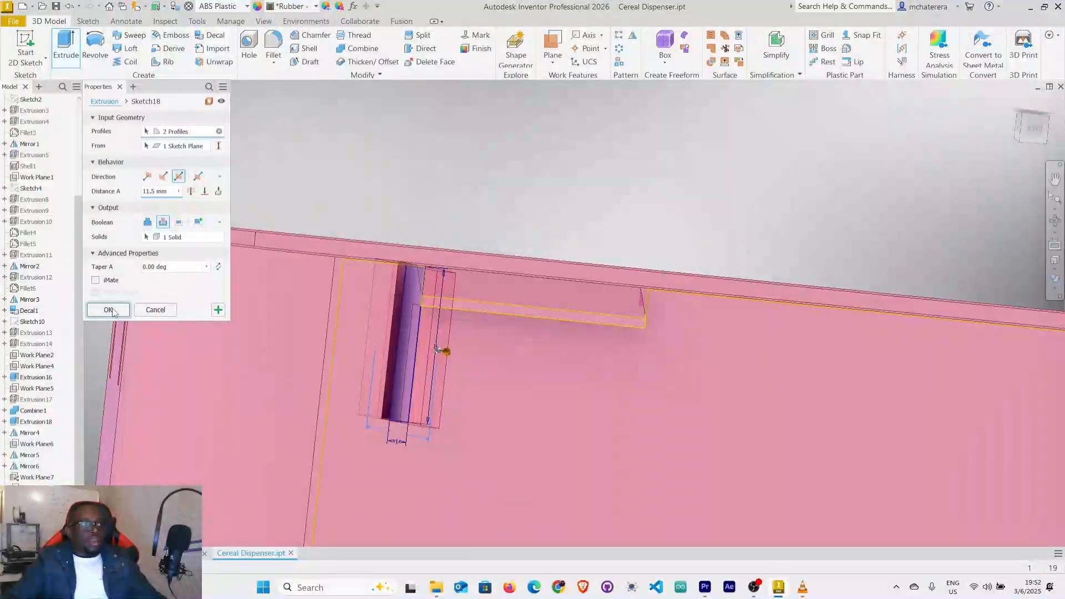
{"action": "middle_click_drag", "start_coordinate": [413, 337], "coordinate": [429, 322], "text": "shift"}
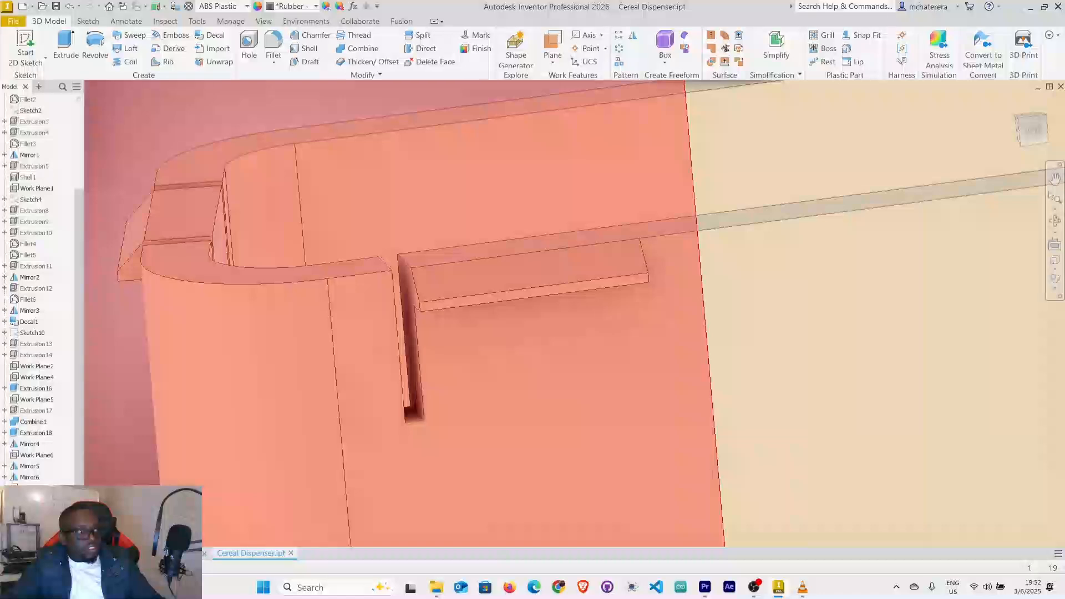
Make the work plane through the middle of the long wall's snap tab (Work Plane7) visible.
{"action": "left_click", "coordinate": [248, 415]}
{"action": "scroll", "coordinate": [249, 415], "scroll_direction": "down", "scroll_amount": 3}
{"action": "scroll", "coordinate": [249, 415], "scroll_direction": "down", "scroll_amount": 5}
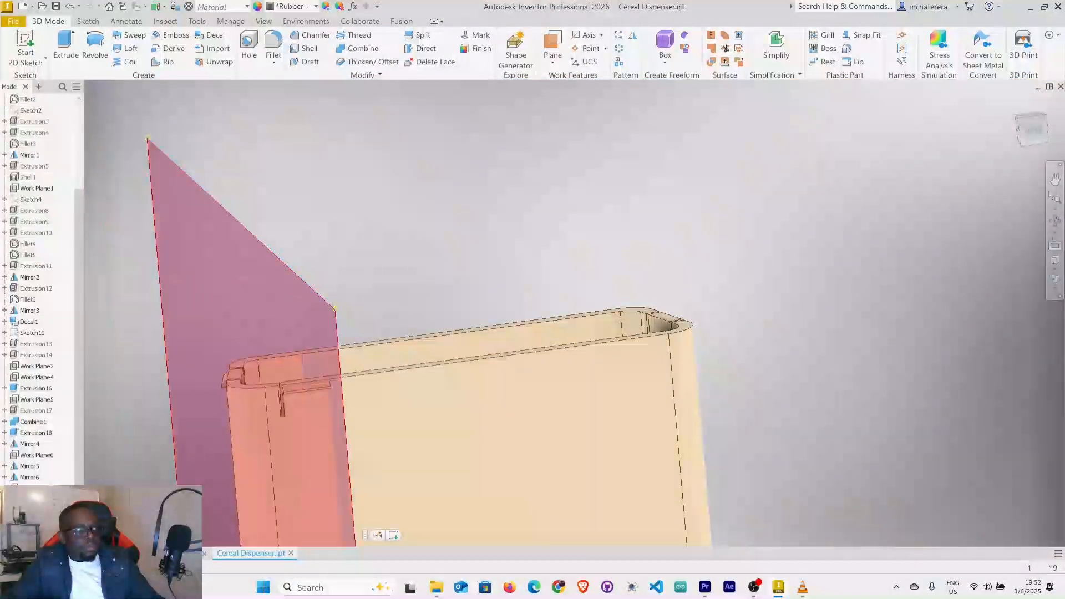
{"action": "left_click", "coordinate": [150, 415]}
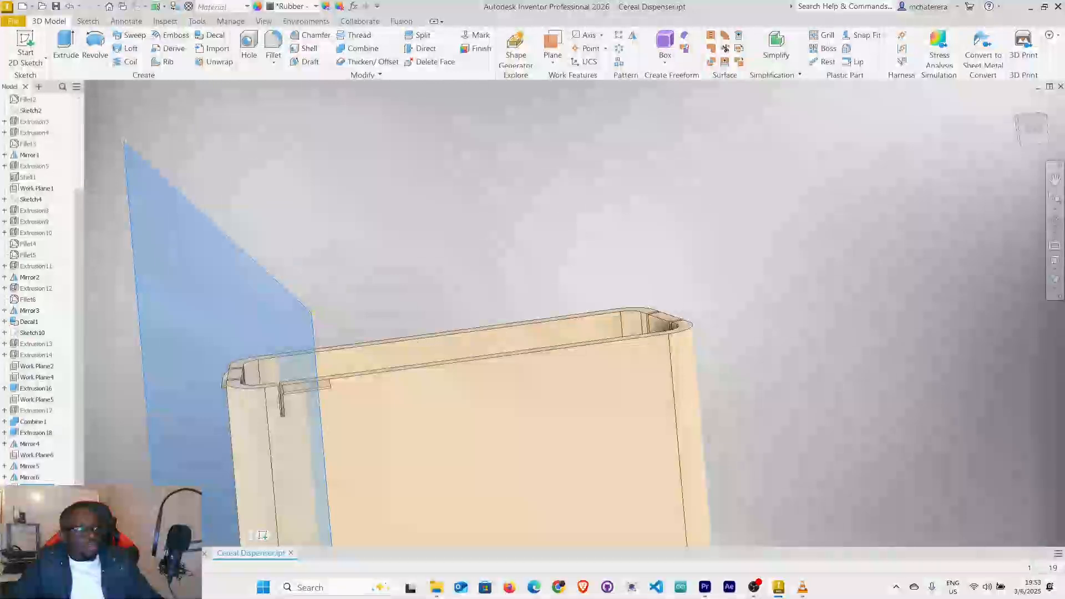
{"action": "right_click", "coordinate": [34, 486]}
{"action": "left_click", "coordinate": [71, 434]}
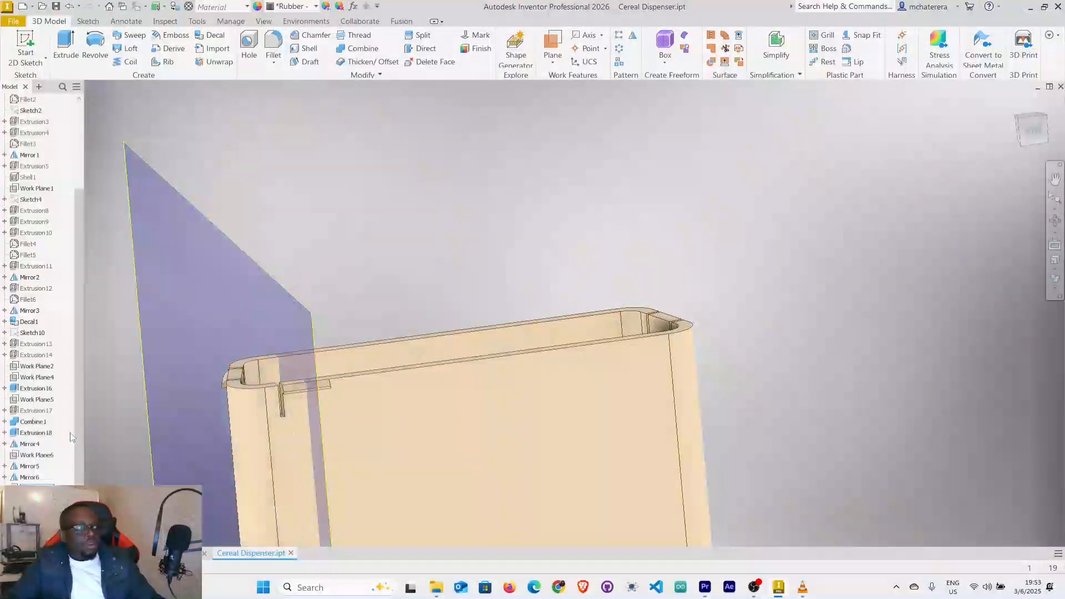
{"action": "scroll", "coordinate": [304, 391], "scroll_direction": "up", "scroll_amount": 3}
{"action": "middle_click_drag", "start_coordinate": [519, 417], "coordinate": [494, 432], "text": "shift"}
{"action": "middle_click_drag", "start_coordinate": [525, 391], "coordinate": [580, 364]}
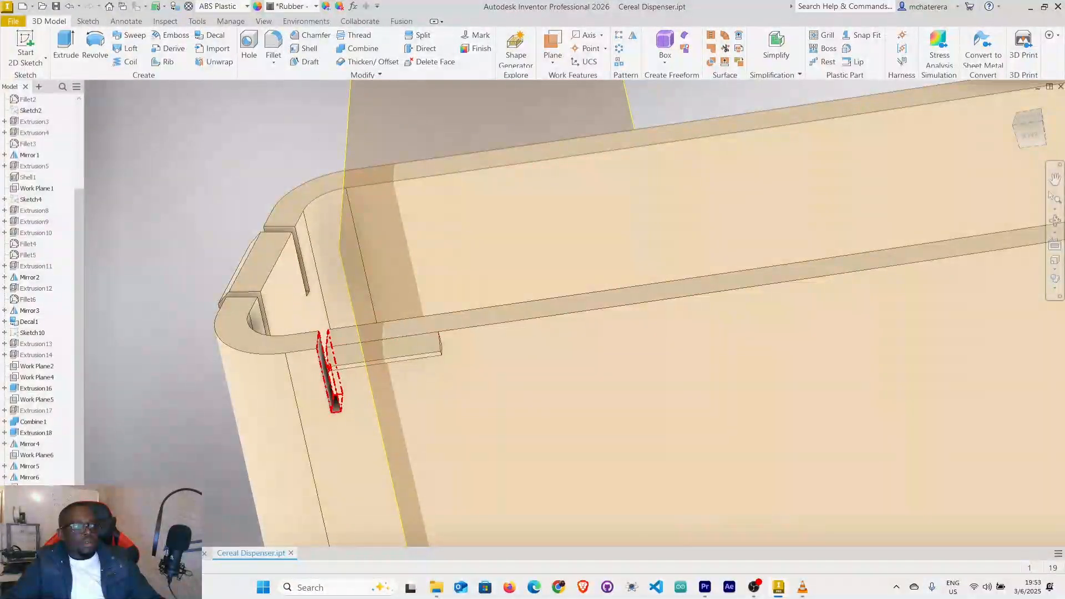
{"action": "left_click", "coordinate": [331, 369]}
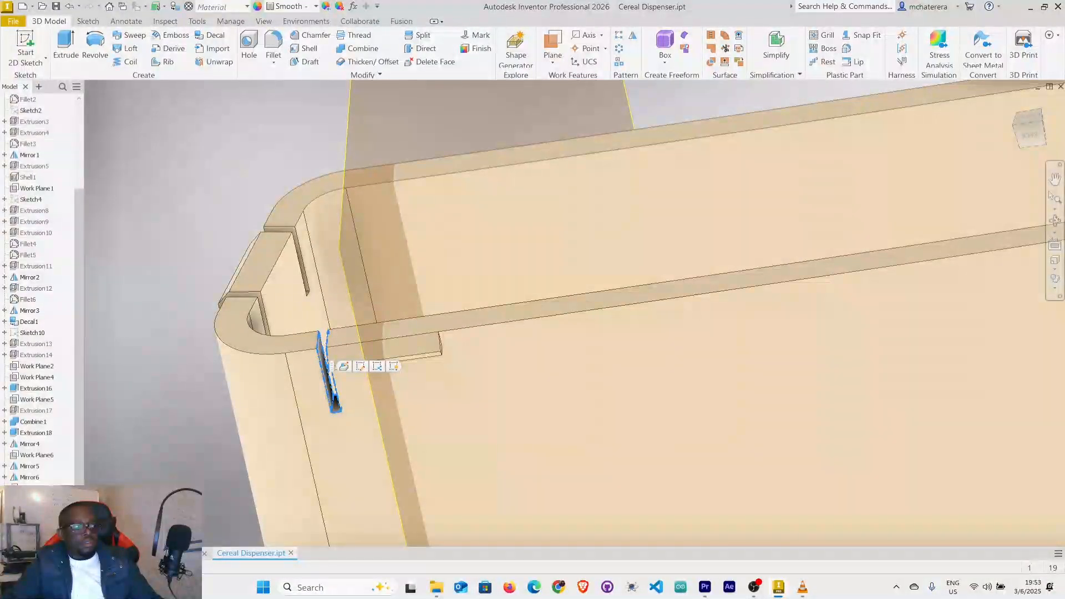
{"action": "left_click", "coordinate": [384, 350], "text": "ctrl"}
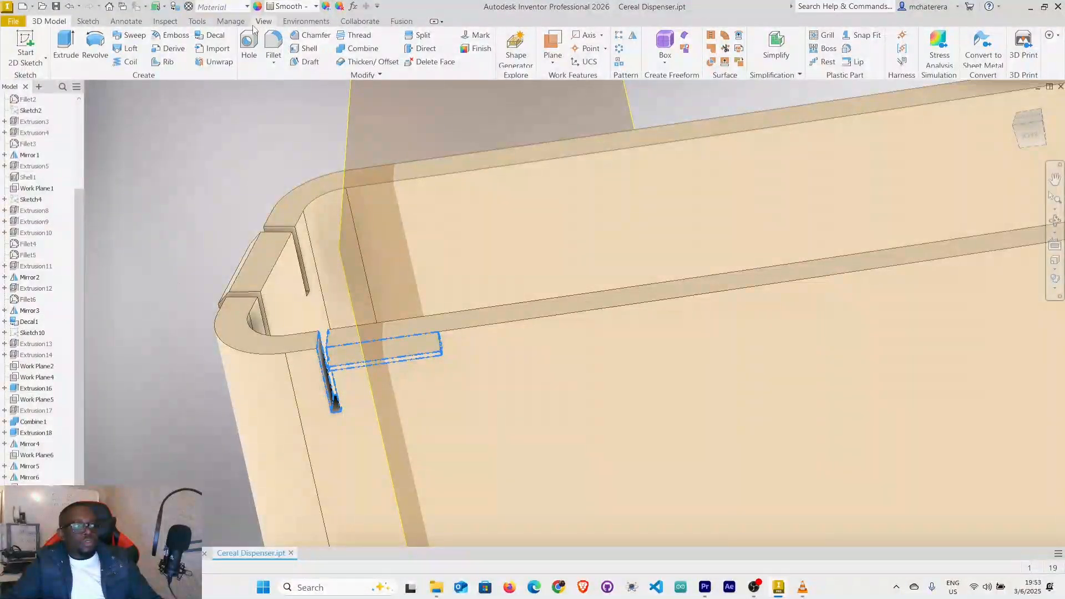
{"action": "left_click", "coordinate": [633, 35]}
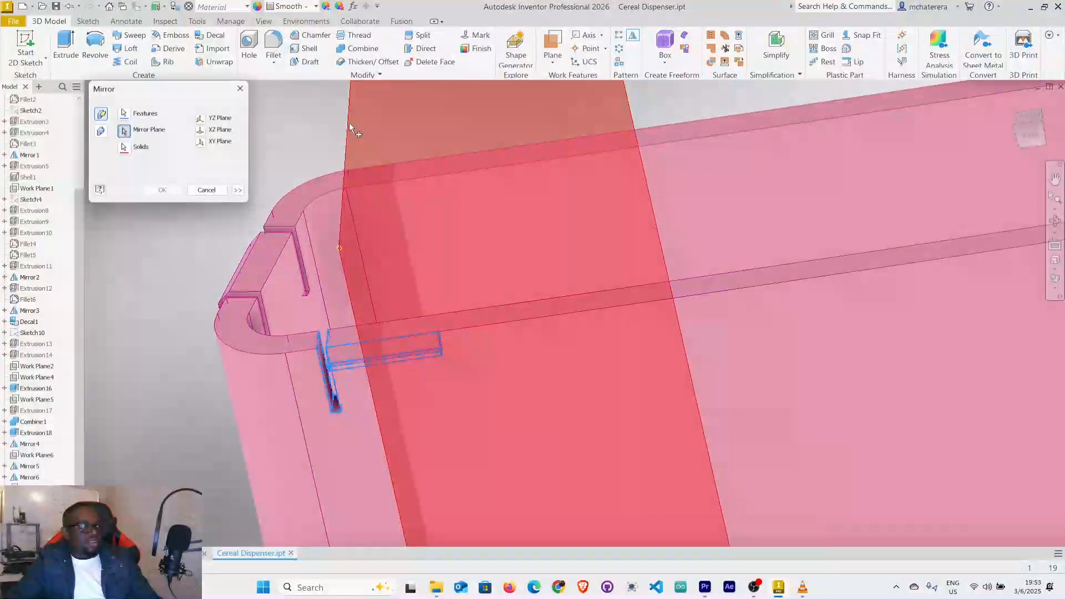
{"action": "left_click", "coordinate": [350, 126]}
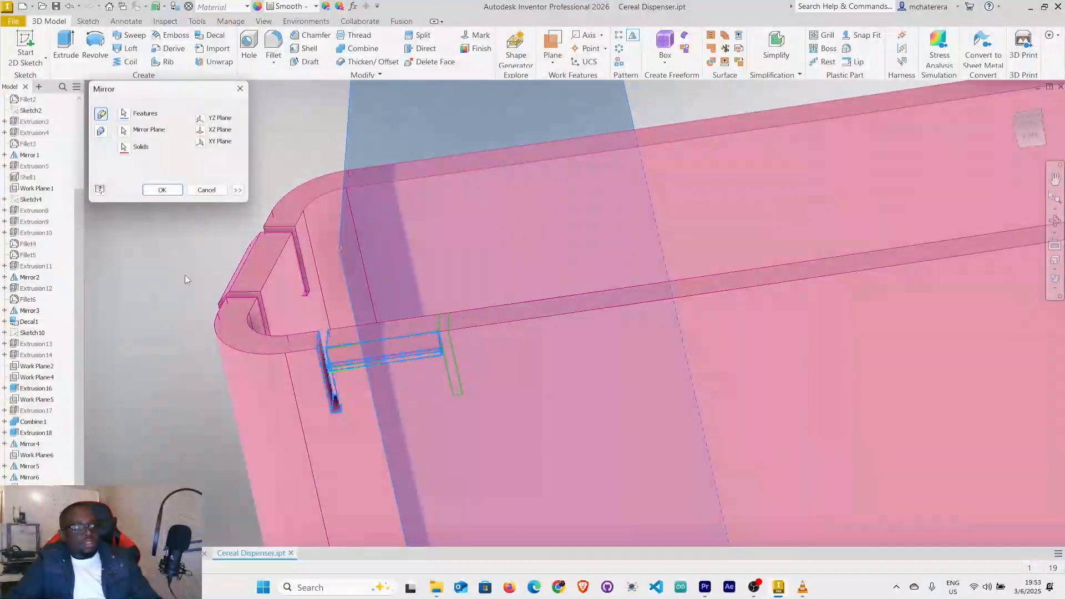
{"action": "left_click", "coordinate": [207, 190]}
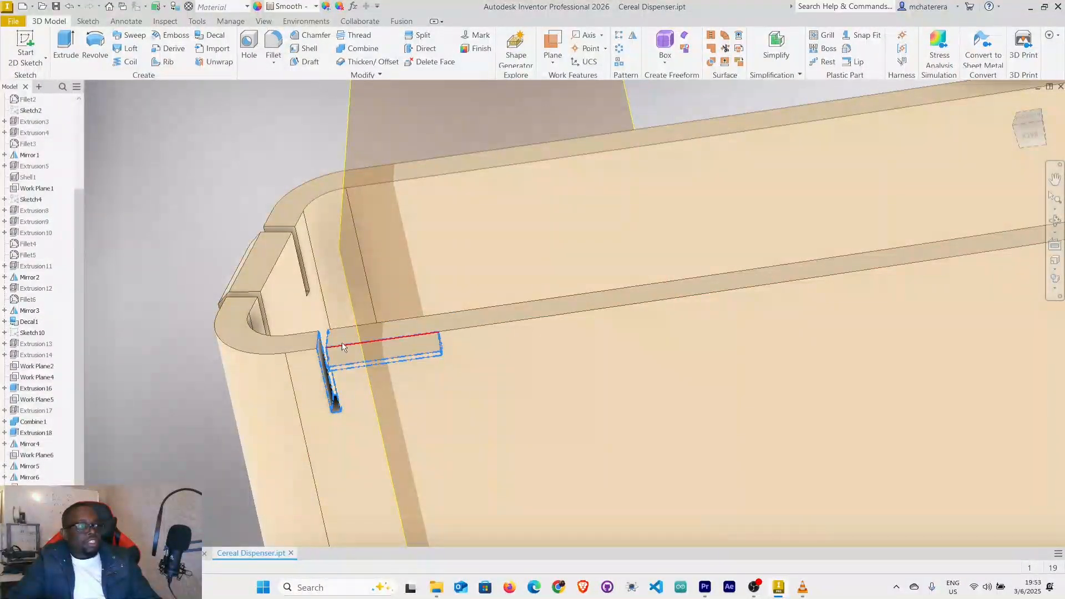
{"action": "key", "text": "Escape"}
Mirror only the relief slot across the work plane through the snap tab's middle, to the tab's other end.
{"action": "left_click", "coordinate": [332, 369]}
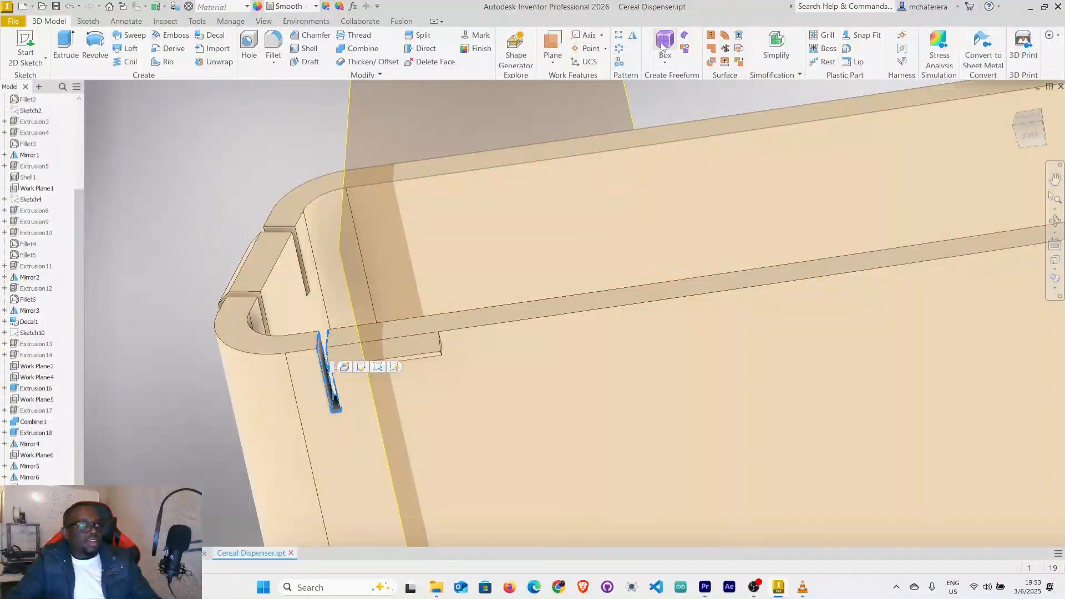
{"action": "left_click", "coordinate": [633, 36]}
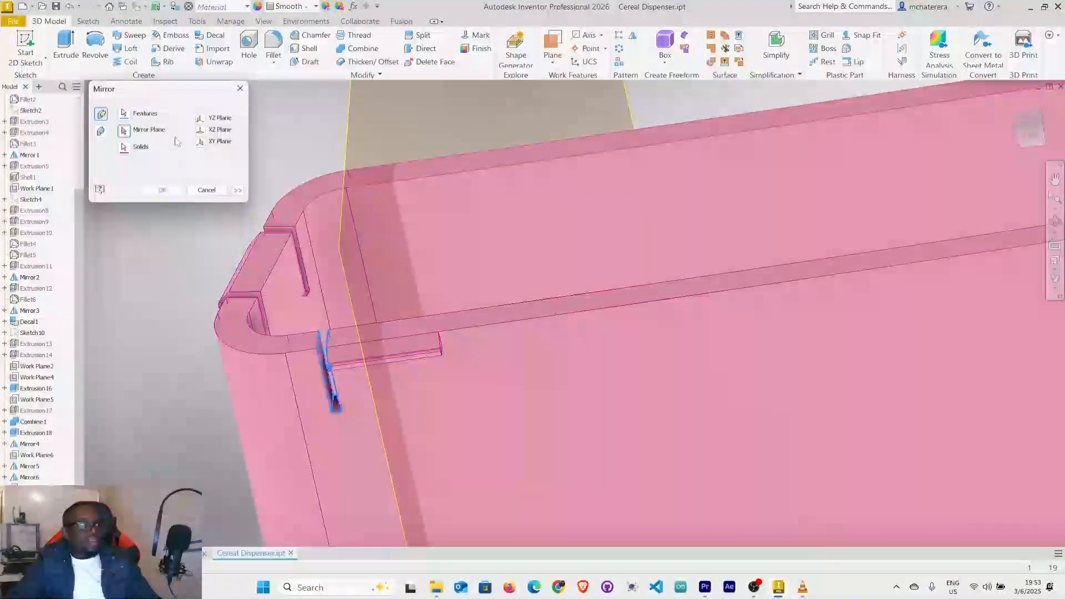
{"action": "left_click", "coordinate": [124, 132]}
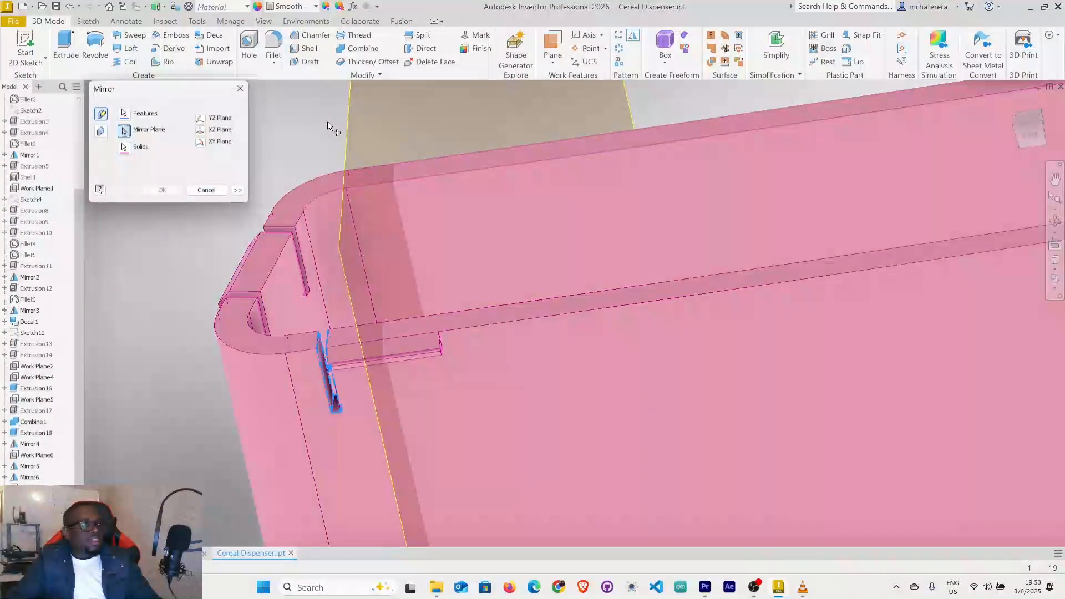
{"action": "left_click", "coordinate": [348, 128]}
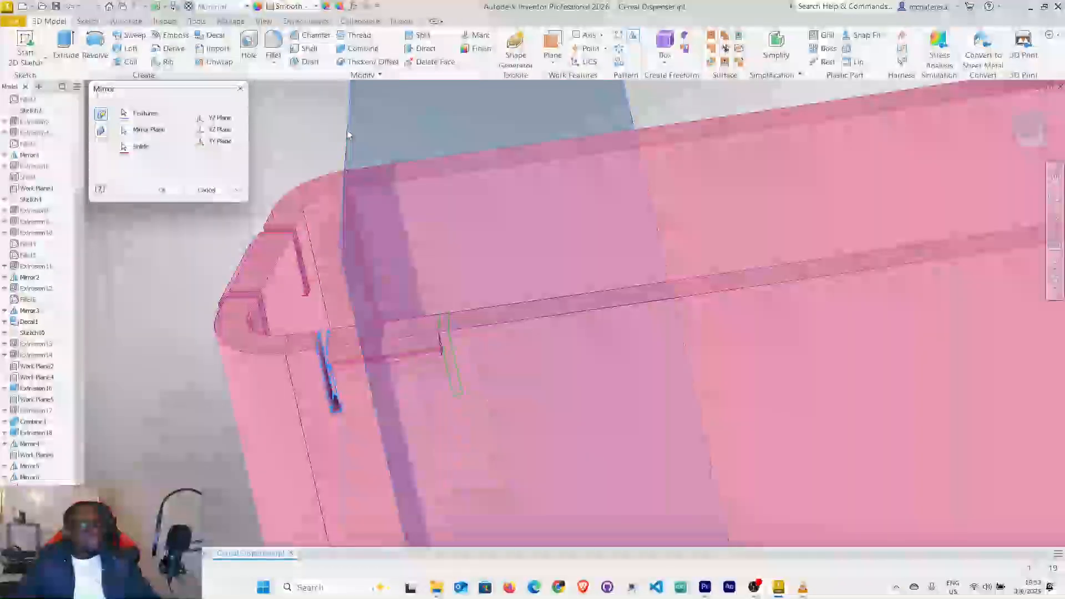
{"action": "left_click", "coordinate": [162, 191]}
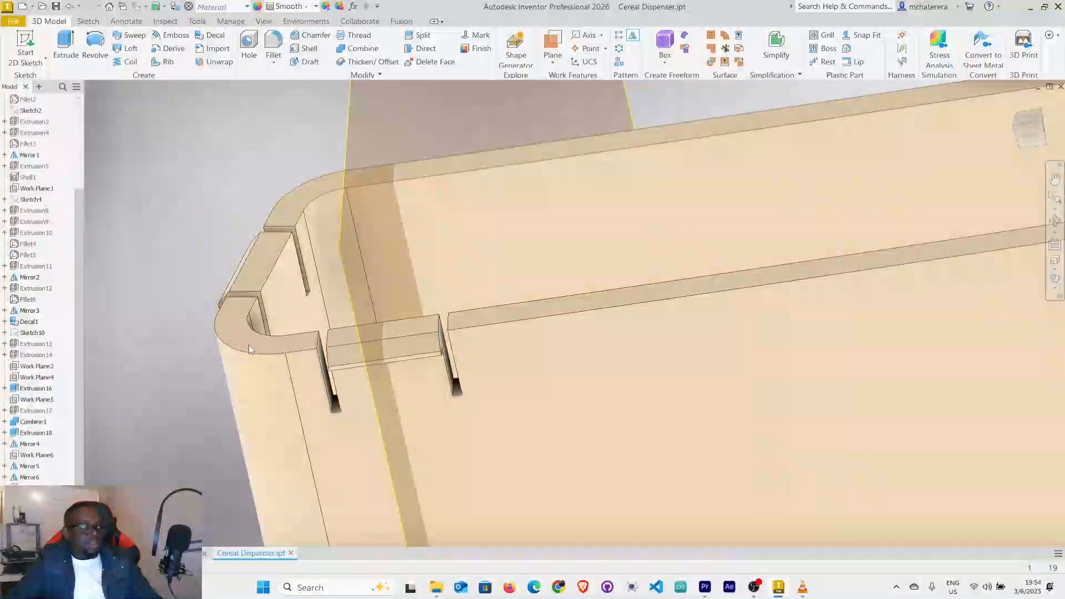
Hide the work plane through the middle of the long wall's snap tab.
{"action": "scroll", "coordinate": [19, 465], "scroll_direction": "down", "scroll_amount": 1}
{"action": "scroll", "coordinate": [964, 261], "scroll_direction": "down", "scroll_amount": 8}
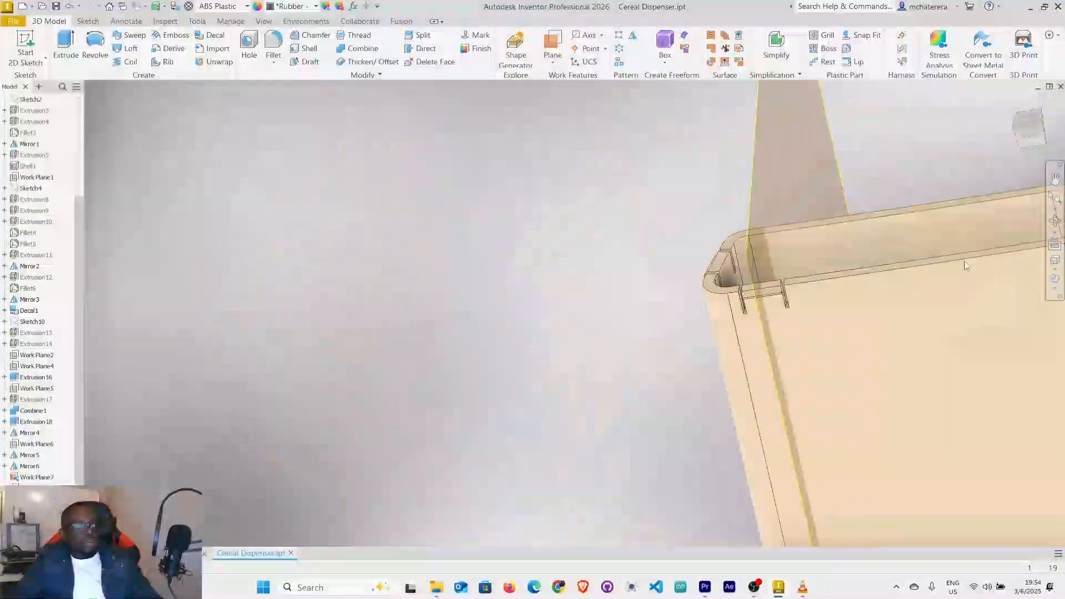
{"action": "middle_click_drag", "start_coordinate": [981, 256], "coordinate": [731, 315]}
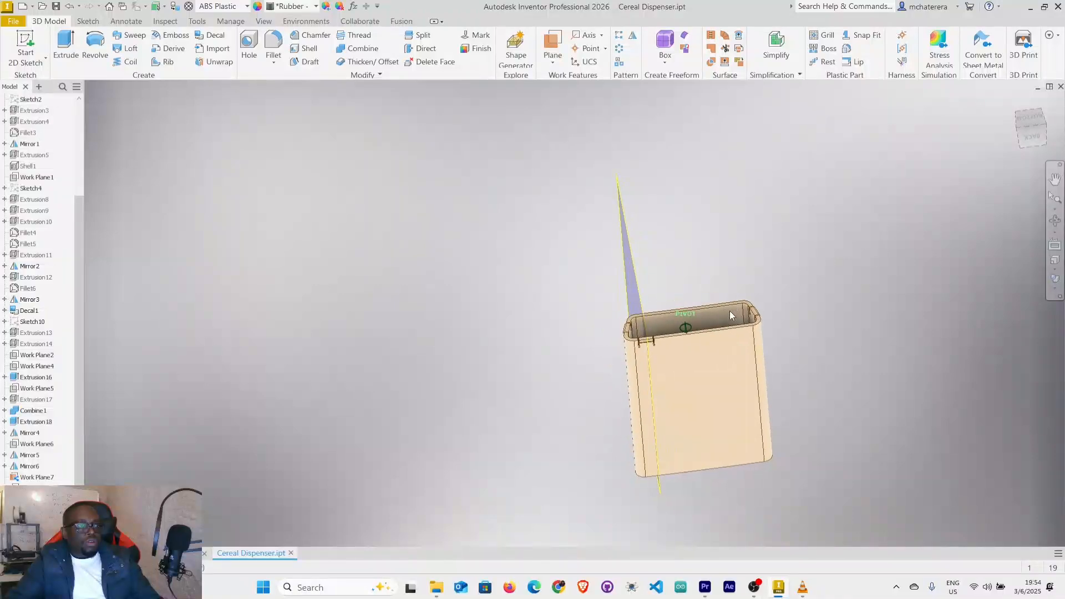
{"action": "right_click", "coordinate": [628, 255]}
{"action": "left_click", "coordinate": [646, 268]}
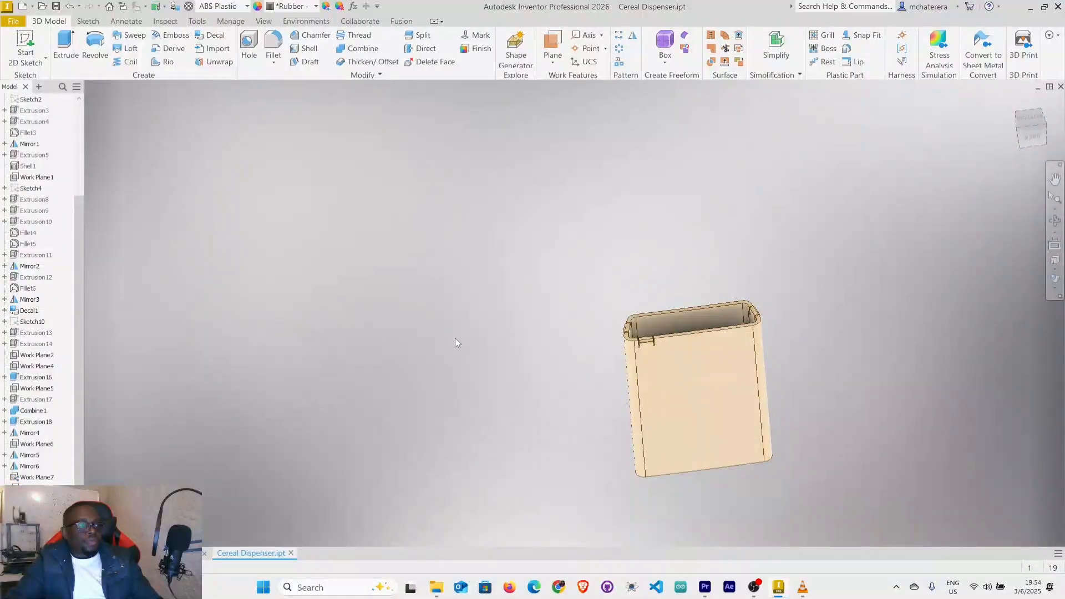
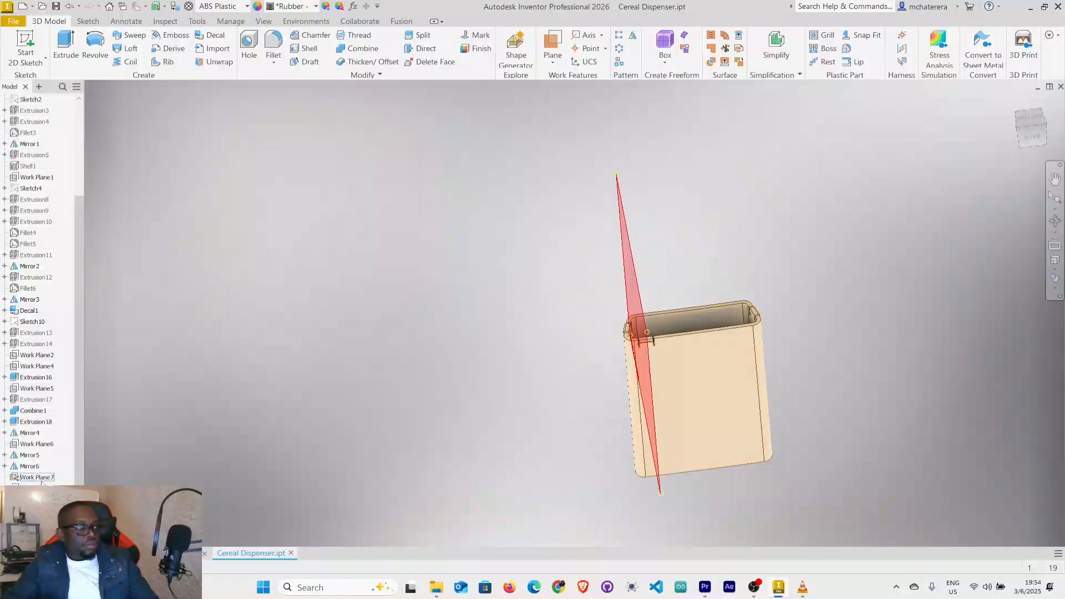
Show the work plane through the middle of the long wall and mirror the snap tab with its relief slots across it.
{"action": "left_click", "coordinate": [36, 445]}
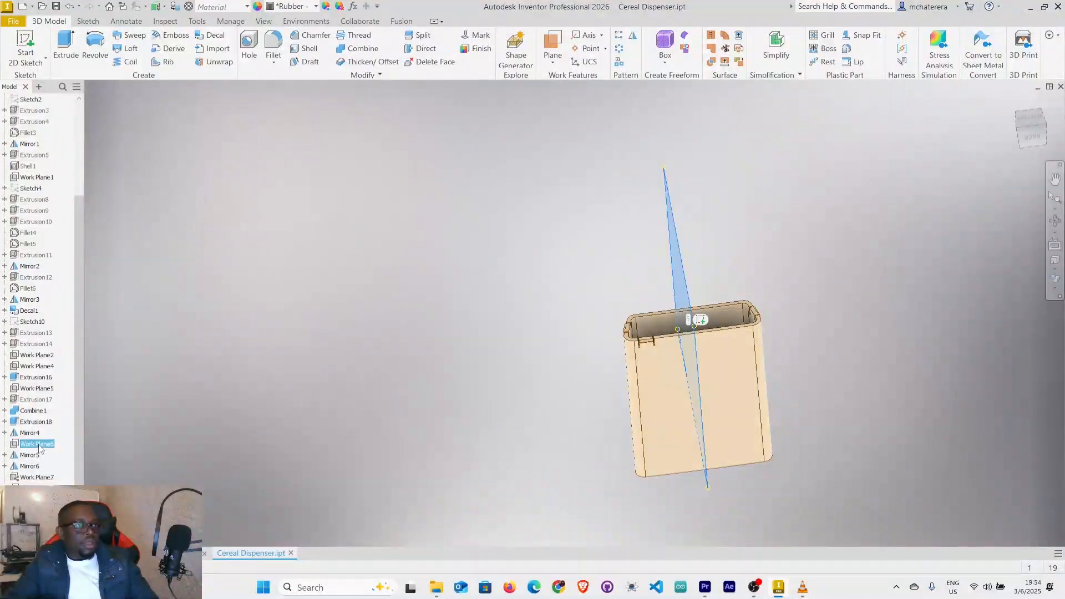
{"action": "right_click", "coordinate": [39, 448]}
{"action": "left_click", "coordinate": [67, 438]}
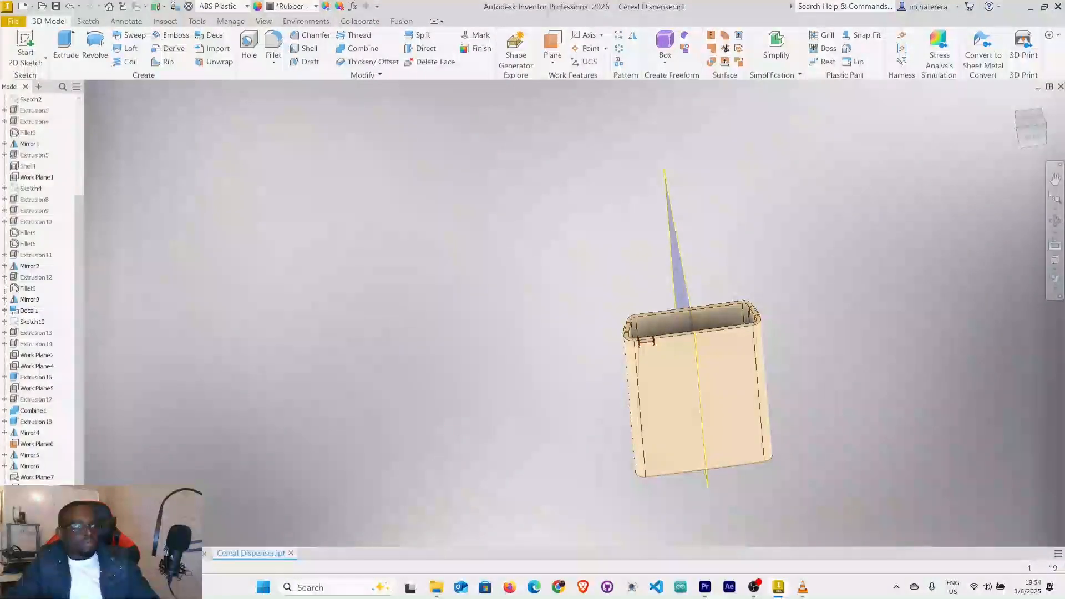
{"action": "left_click", "coordinate": [646, 341]}
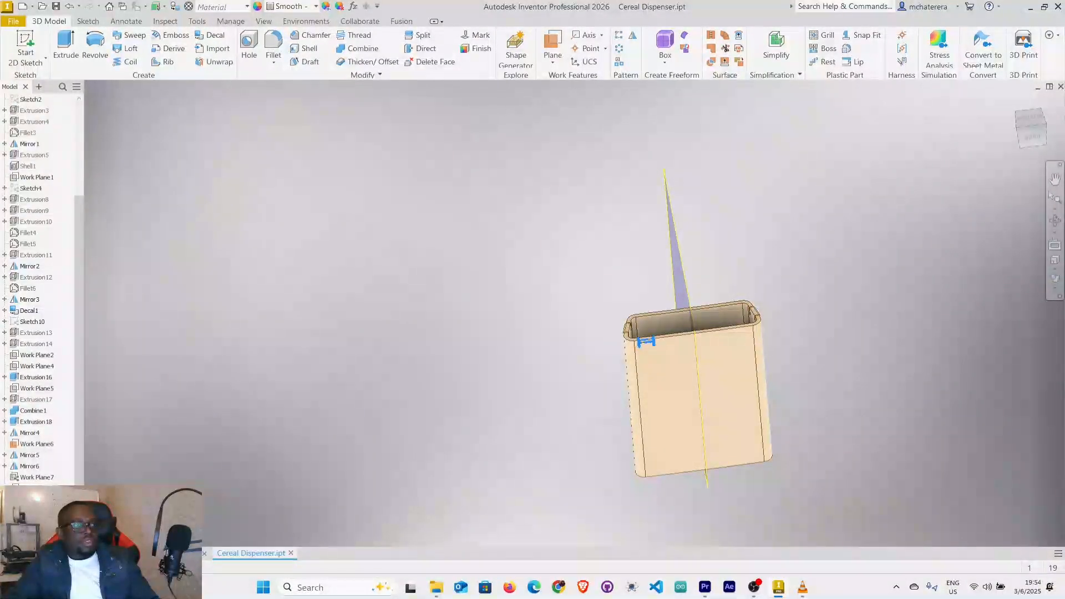
{"action": "scroll", "coordinate": [657, 296], "scroll_direction": "up", "scroll_amount": 5}
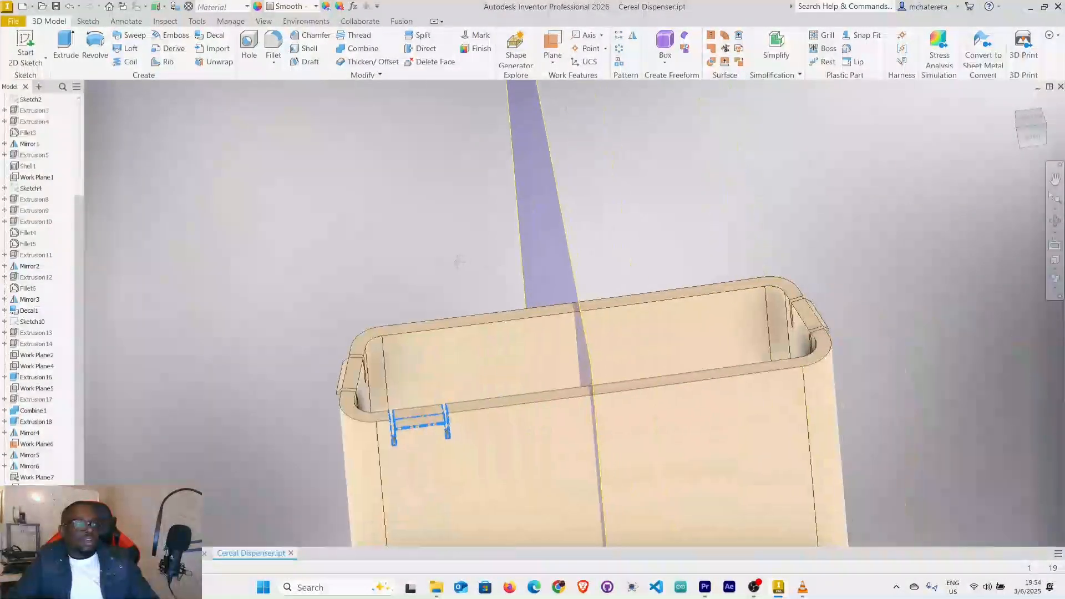
{"action": "left_click", "coordinate": [633, 38]}
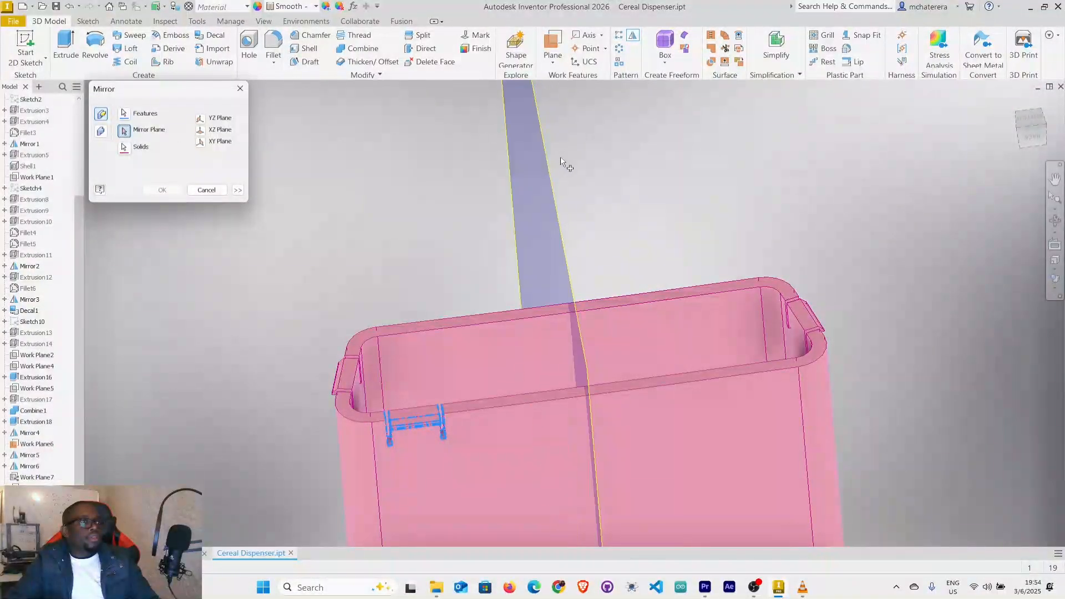
{"action": "left_click", "coordinate": [548, 178]}
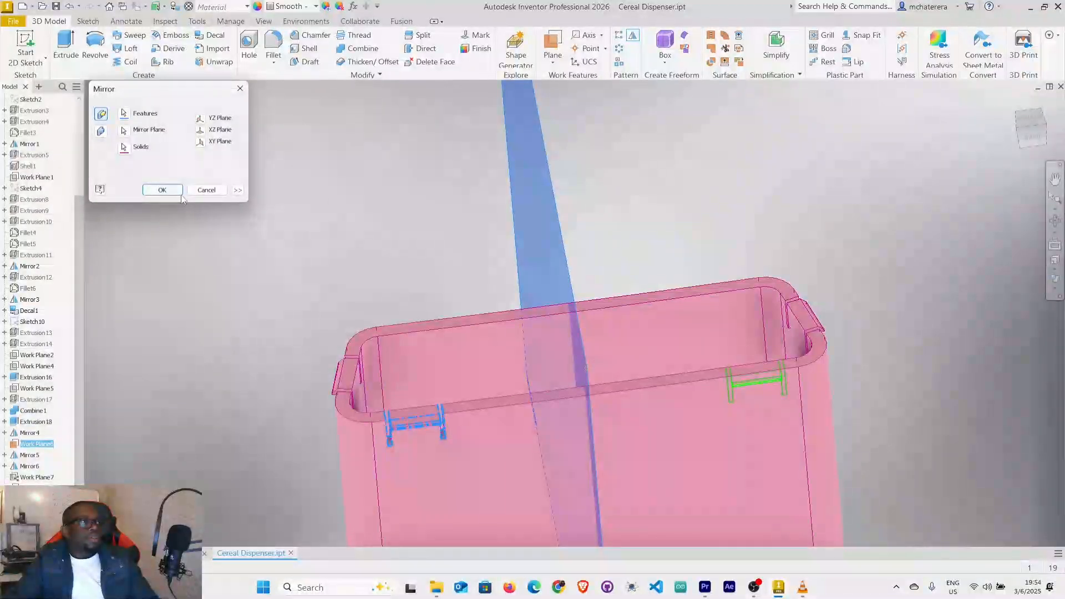
{"action": "left_click", "coordinate": [162, 190]}
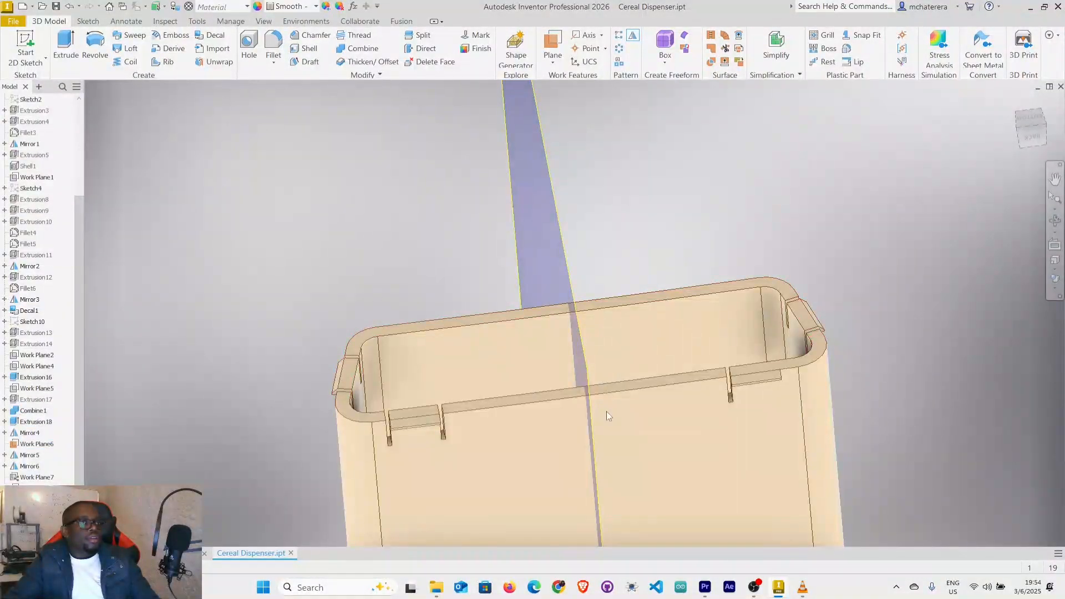
Mirror the tab's inner relief slot across the same work plane to complete the second long-wall tab, and hide the plane.
{"action": "scroll", "coordinate": [801, 380], "scroll_direction": "up", "scroll_amount": 3}
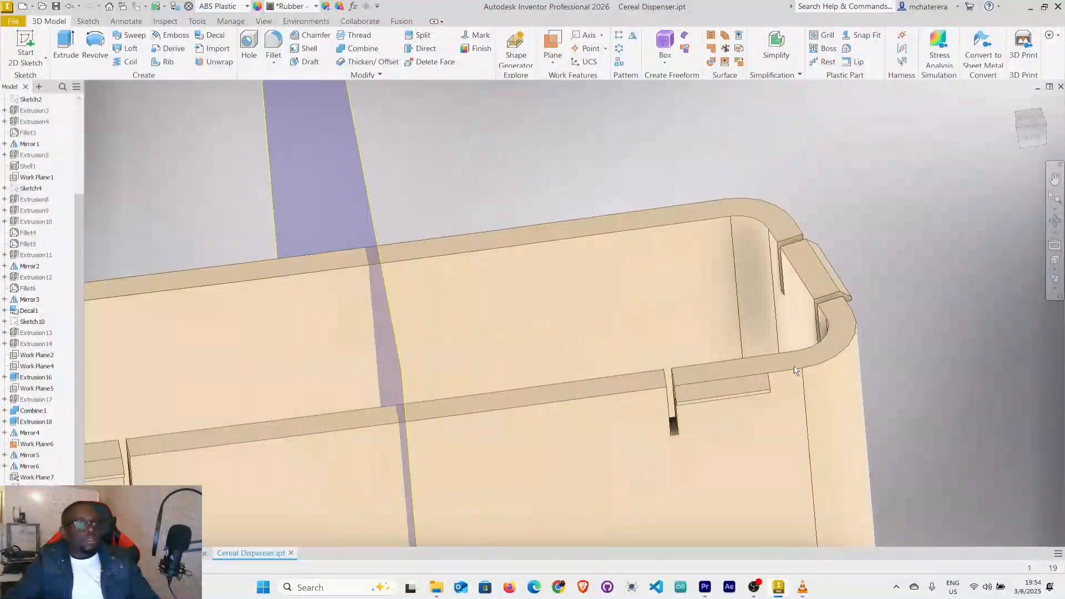
{"action": "scroll", "coordinate": [793, 365], "scroll_direction": "down", "scroll_amount": 4}
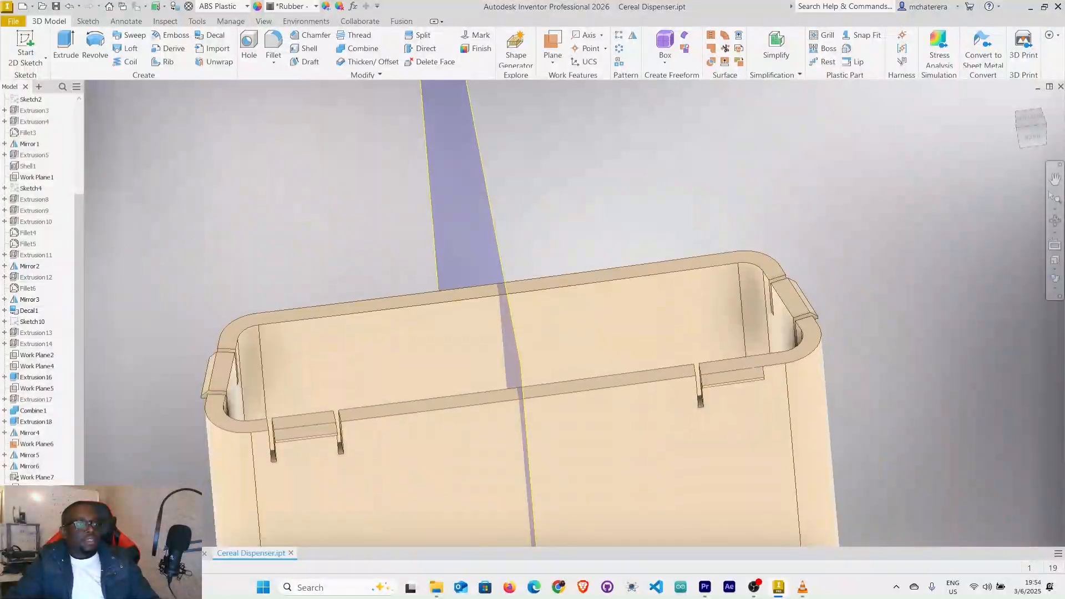
{"action": "middle_click_drag", "start_coordinate": [794, 365], "coordinate": [754, 286]}
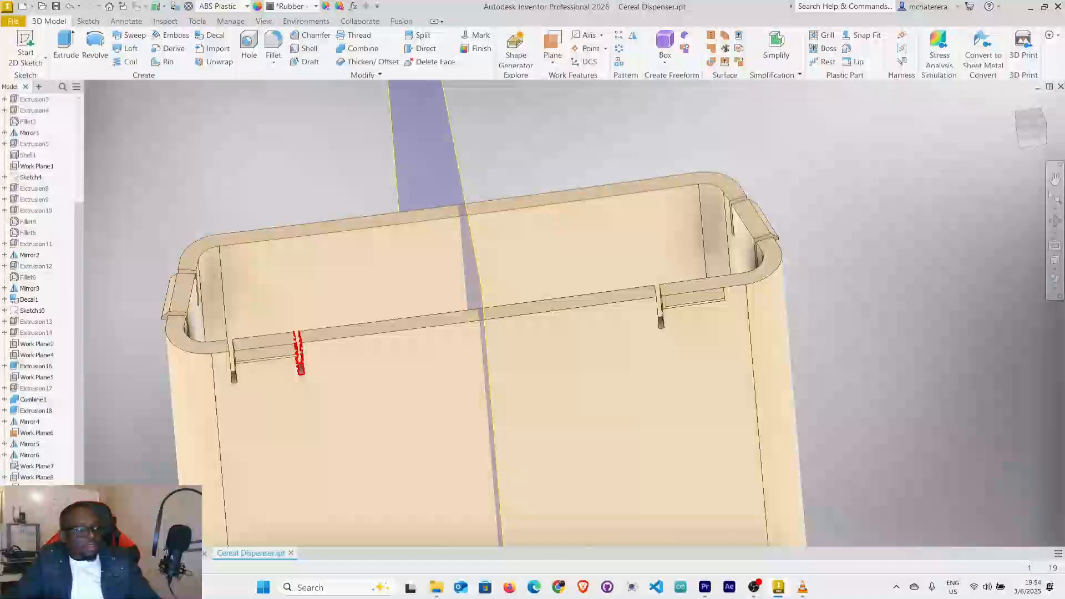
{"action": "left_click", "coordinate": [300, 349]}
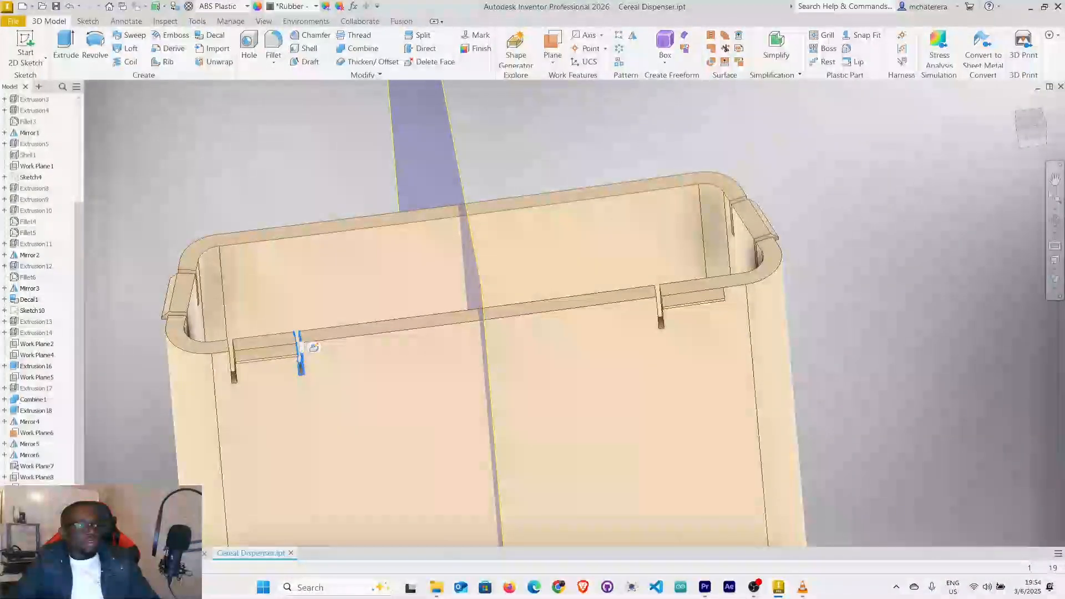
{"action": "left_click", "coordinate": [638, 41]}
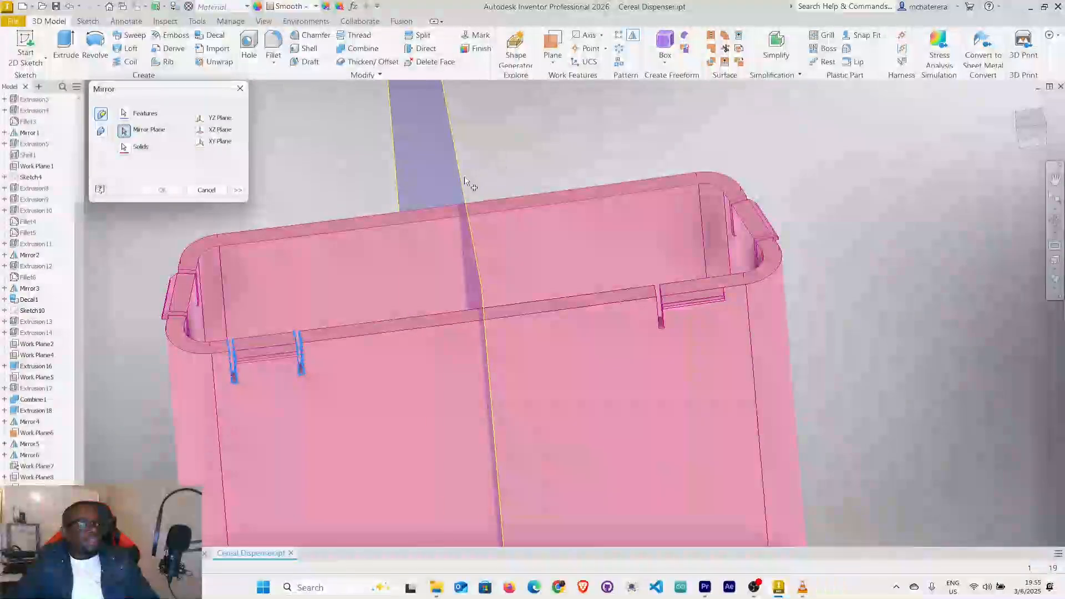
{"action": "left_click", "coordinate": [451, 172]}
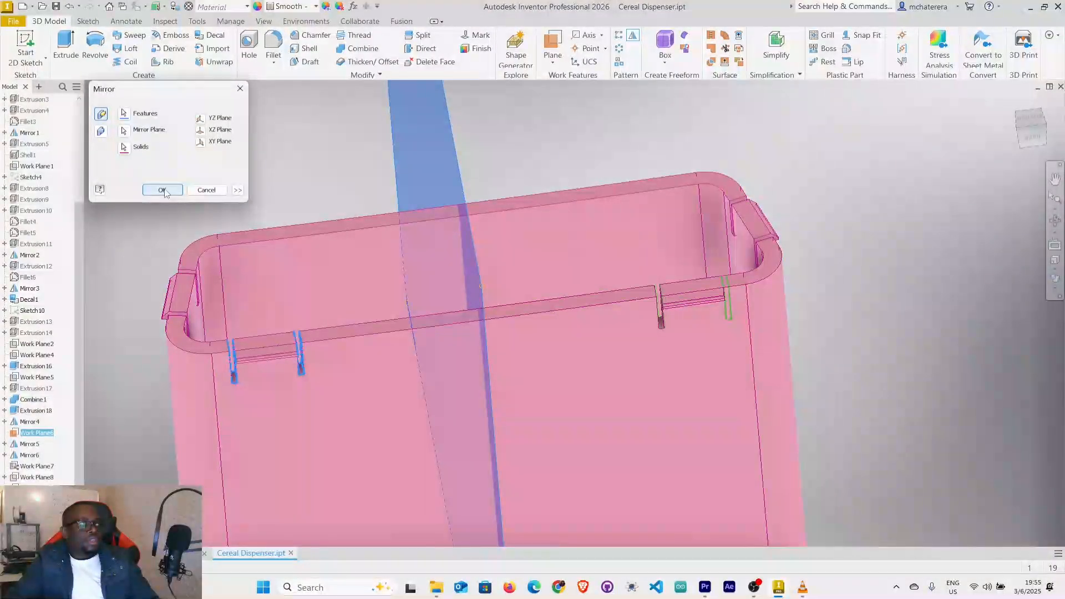
{"action": "left_click", "coordinate": [162, 190]}
{"action": "scroll", "coordinate": [675, 403], "scroll_direction": "up", "scroll_amount": 3}
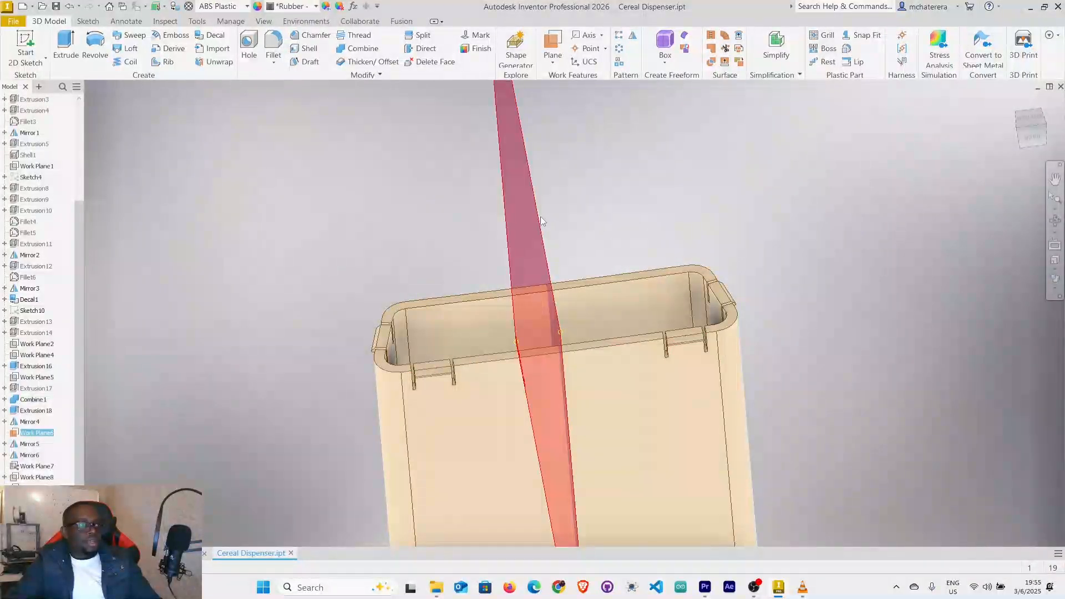
{"action": "right_click", "coordinate": [540, 217]}
{"action": "left_click", "coordinate": [567, 233]}
Start a 0.25 mm fillet on the short-wall snap tab's edge between its sloped face and narrow outer face.
{"action": "middle_click_drag", "start_coordinate": [609, 261], "coordinate": [654, 244], "text": "shift"}
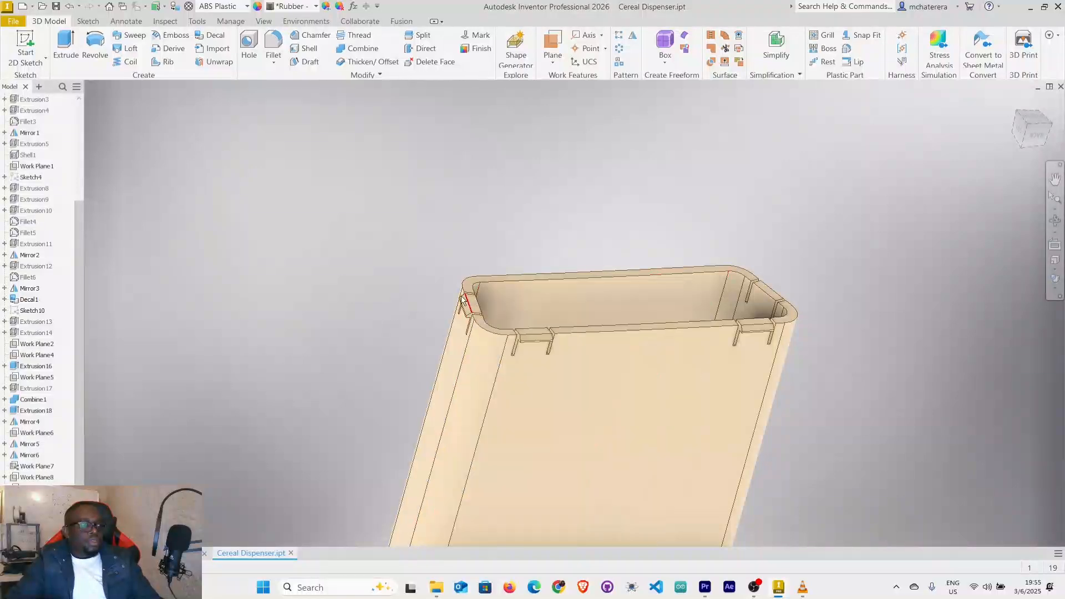
{"action": "scroll", "coordinate": [469, 299], "scroll_direction": "down", "scroll_amount": 5}
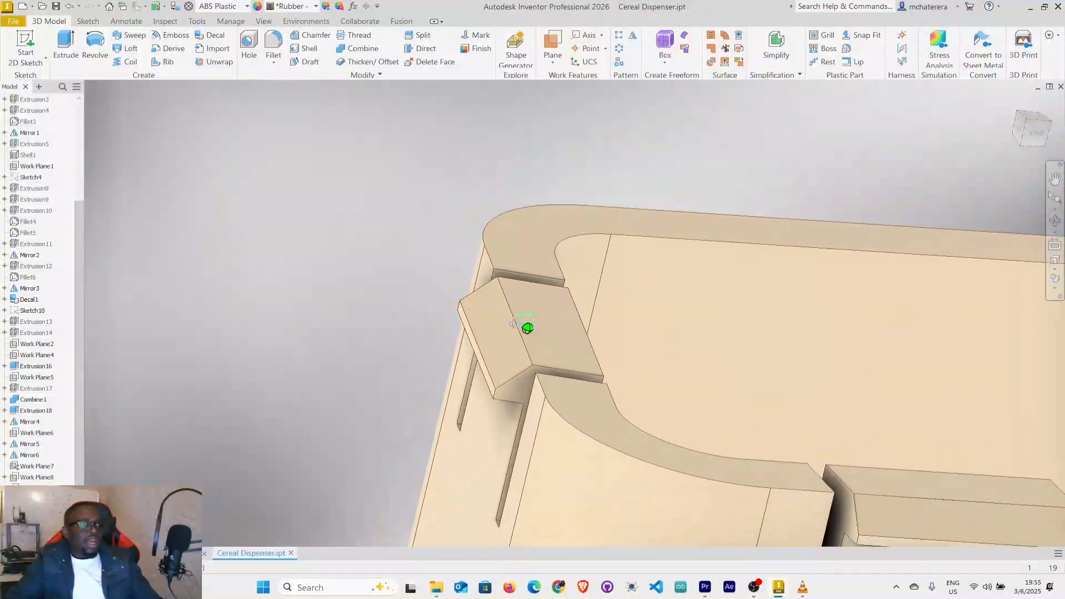
{"action": "middle_click_drag", "start_coordinate": [527, 327], "coordinate": [510, 332], "text": "shift"}
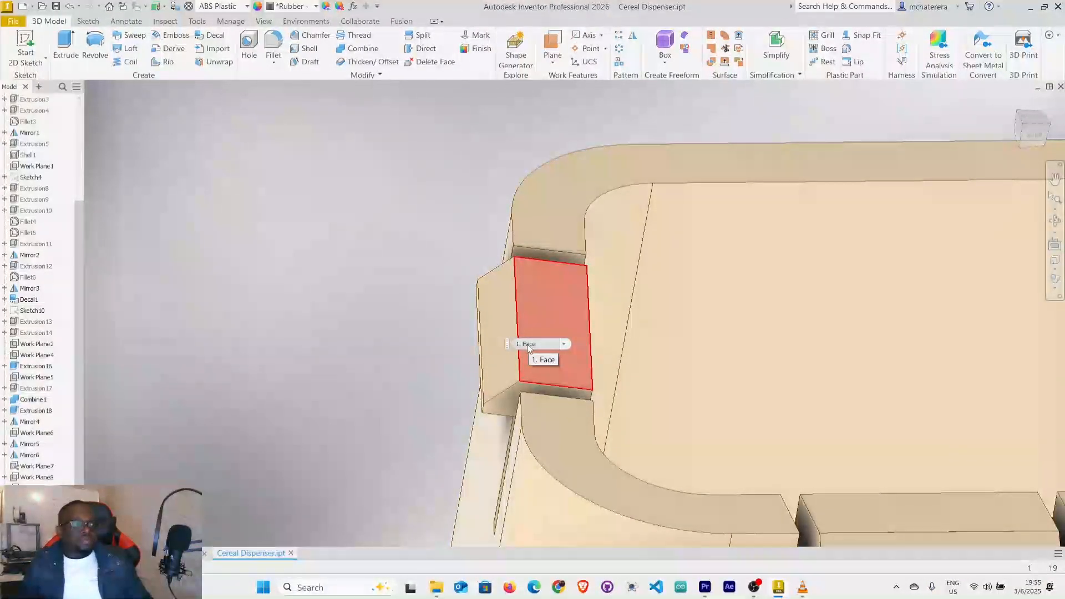
{"action": "middle_click_drag", "start_coordinate": [470, 436], "coordinate": [549, 298], "text": "shift"}
{"action": "scroll", "coordinate": [588, 203], "scroll_direction": "up", "scroll_amount": 5}
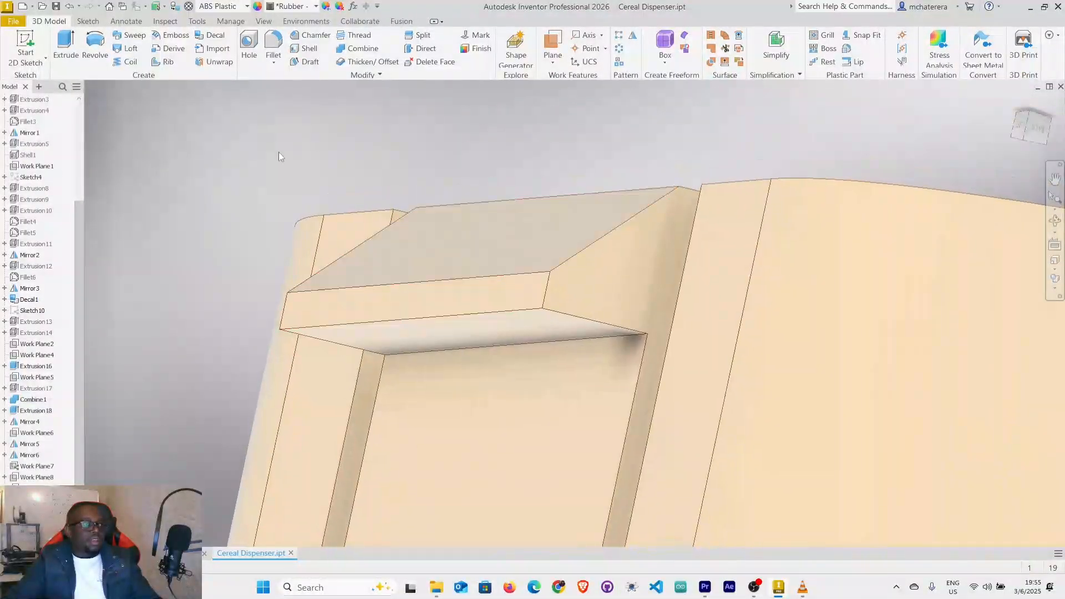
{"action": "left_click", "coordinate": [274, 42]}
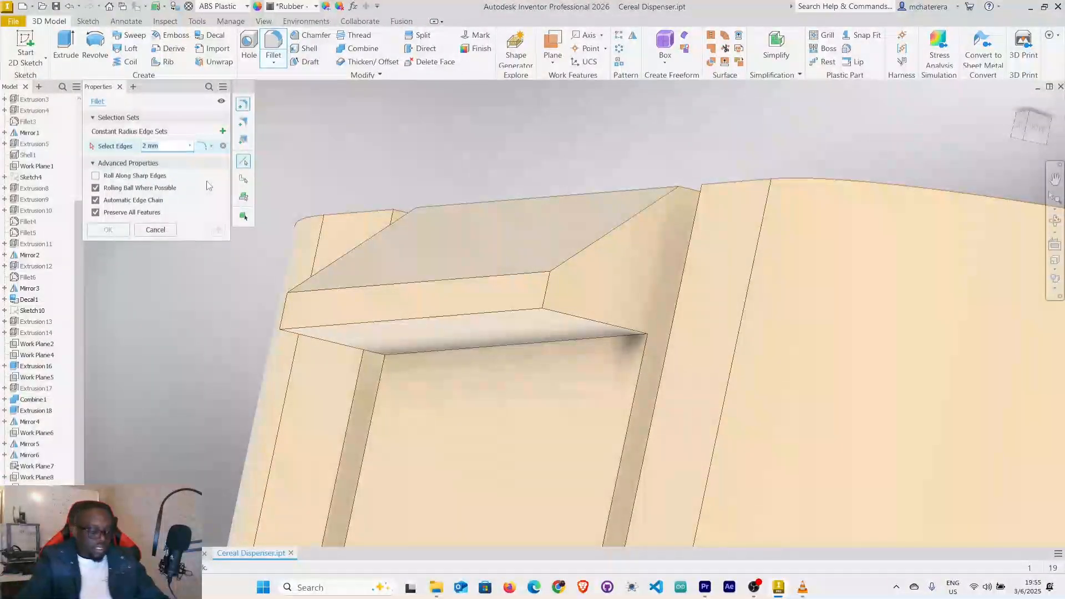
{"action": "type", "text": "0.1"}
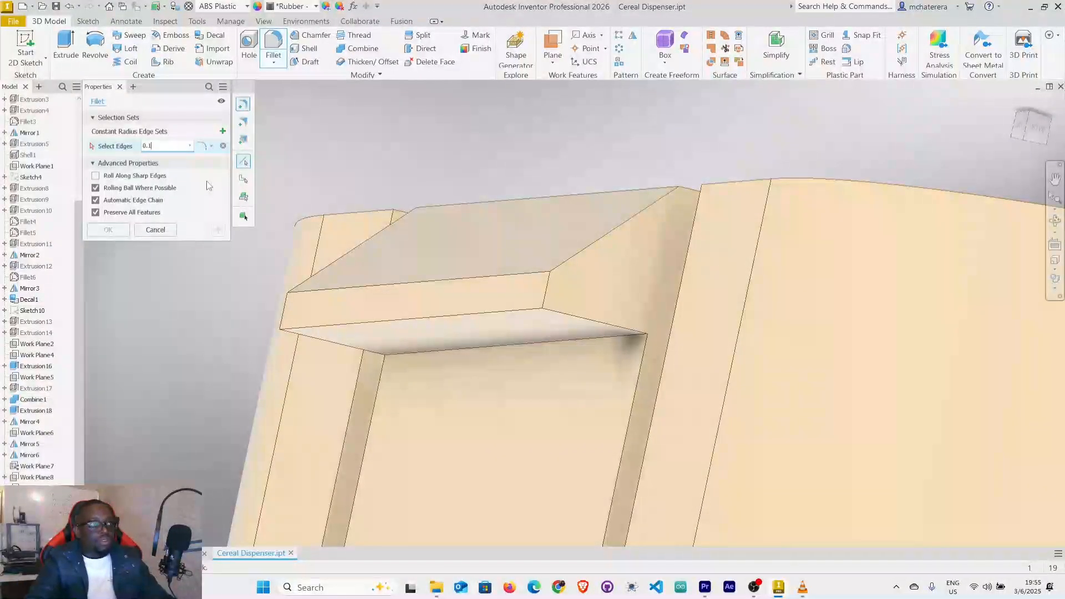
{"action": "left_click", "coordinate": [432, 281]}
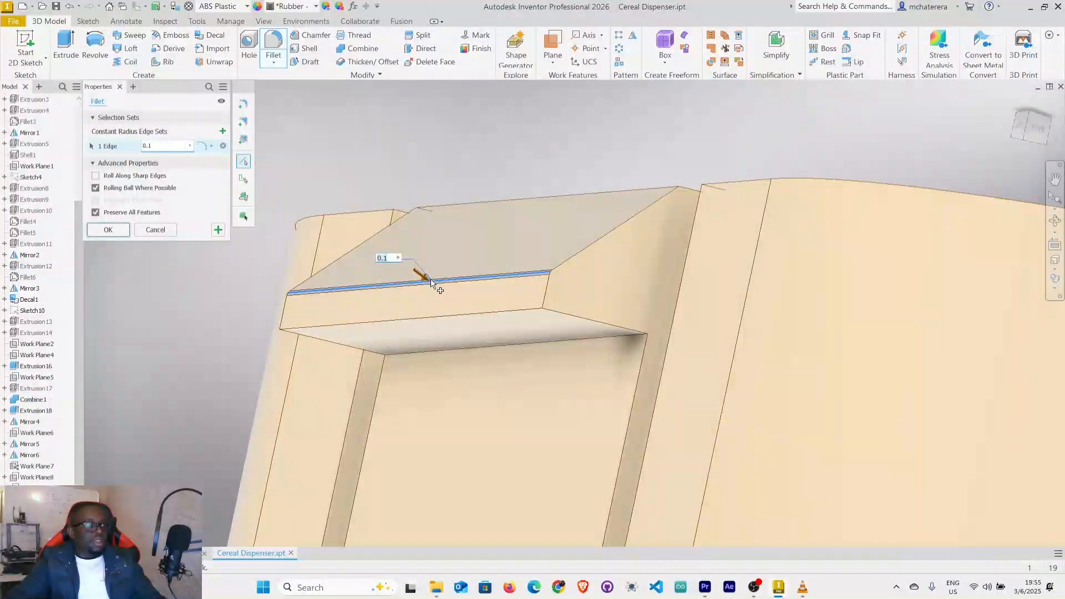
{"action": "double_click", "coordinate": [170, 147]}
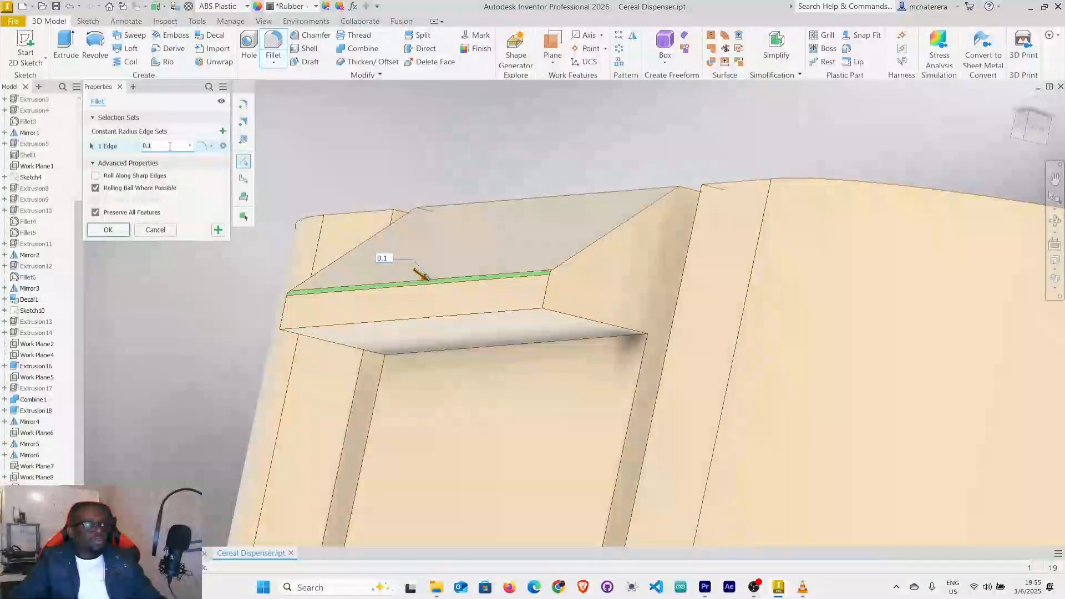
{"action": "type", "text": "0"}
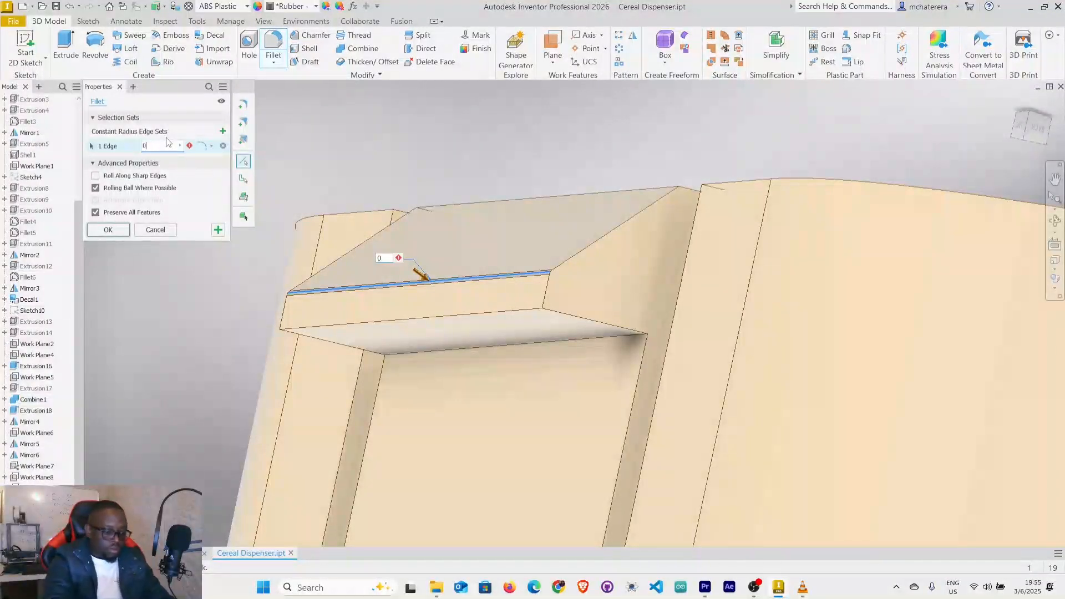
{"action": "type", "text": ".25"}
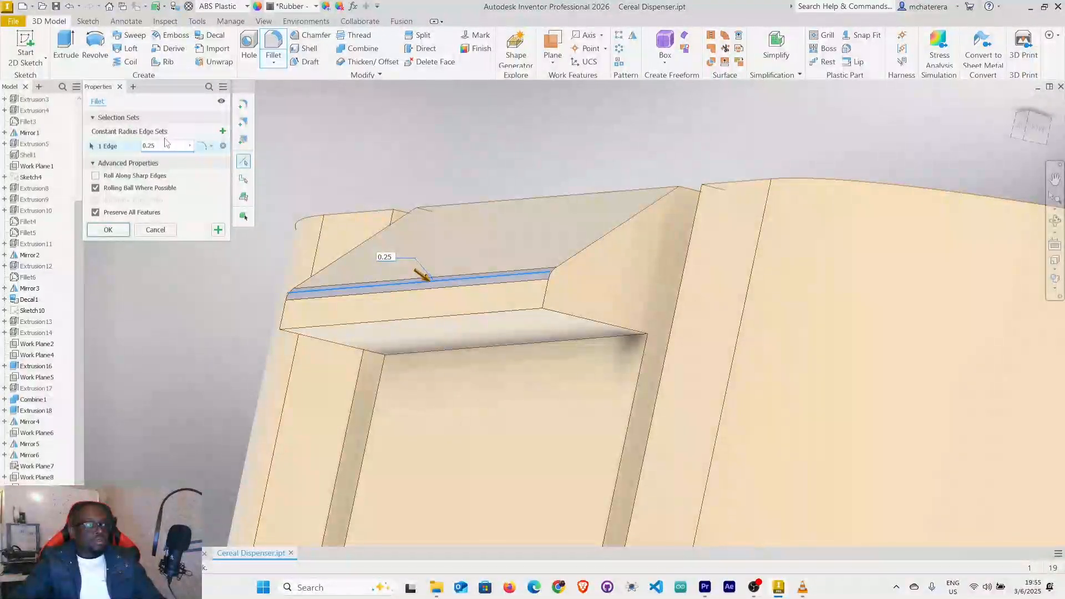
Add the matching sloped-face edge of the nearest long-wall snap tab to the 0.25 mm fillet.
{"action": "scroll", "coordinate": [436, 258], "scroll_direction": "down", "scroll_amount": 5}
{"action": "middle_click_drag", "start_coordinate": [586, 283], "coordinate": [576, 332], "text": "shift"}
{"action": "middle_click_drag", "start_coordinate": [1042, 313], "coordinate": [587, 368]}
{"action": "scroll", "coordinate": [587, 366], "scroll_direction": "up", "scroll_amount": 4}
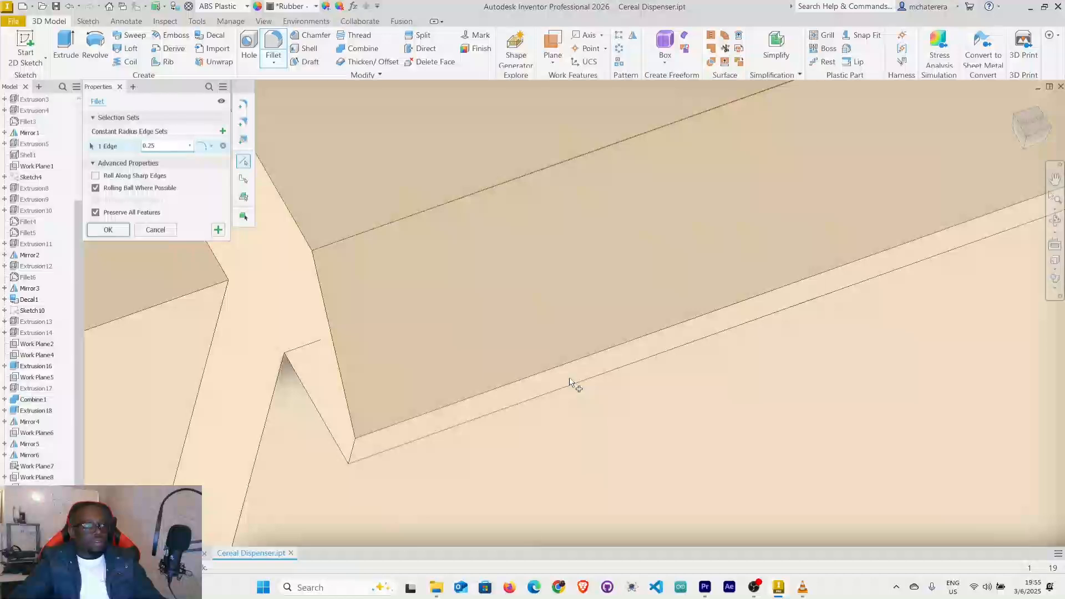
{"action": "left_click", "coordinate": [569, 368]}
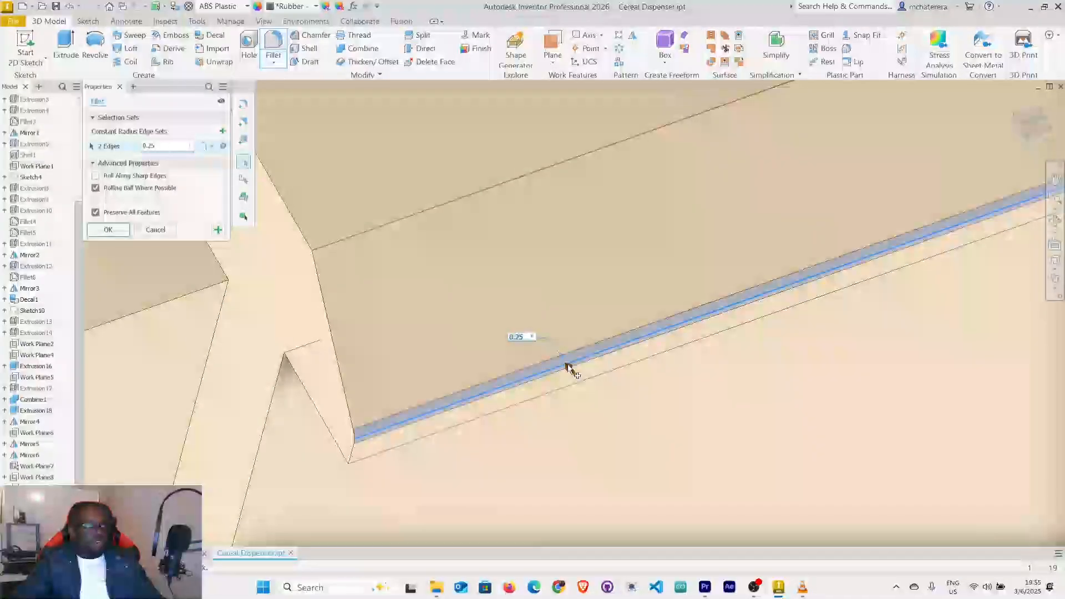
Add the same edge of the second snap tab on that long wall to the 0.25 mm fillet.
{"action": "scroll", "coordinate": [569, 366], "scroll_direction": "down", "scroll_amount": 4}
{"action": "scroll", "coordinate": [644, 335], "scroll_direction": "down", "scroll_amount": 3}
{"action": "middle_click_drag", "start_coordinate": [819, 272], "coordinate": [641, 310]}
{"action": "middle_click_drag", "start_coordinate": [431, 392], "coordinate": [133, 417]}
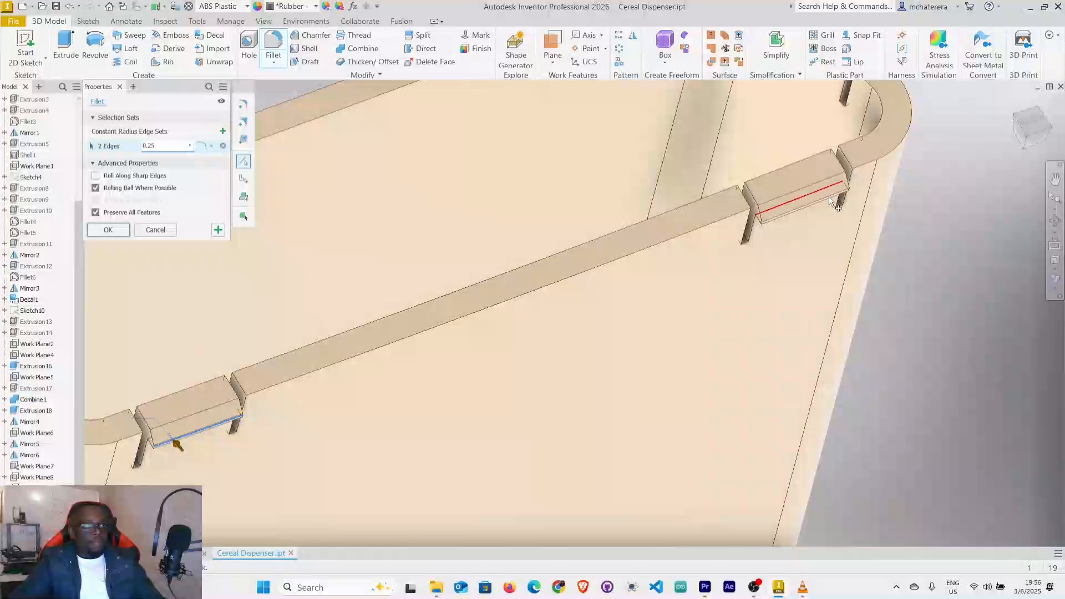
{"action": "scroll", "coordinate": [832, 202], "scroll_direction": "up", "scroll_amount": 5}
{"action": "scroll", "coordinate": [831, 202], "scroll_direction": "down", "scroll_amount": 3}
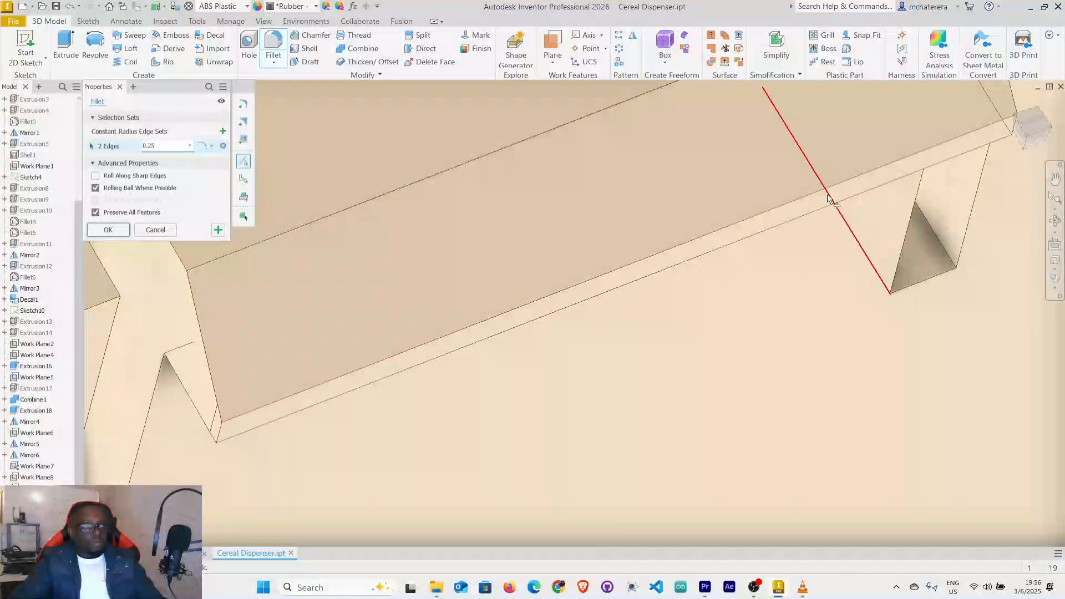
{"action": "left_click", "coordinate": [828, 193]}
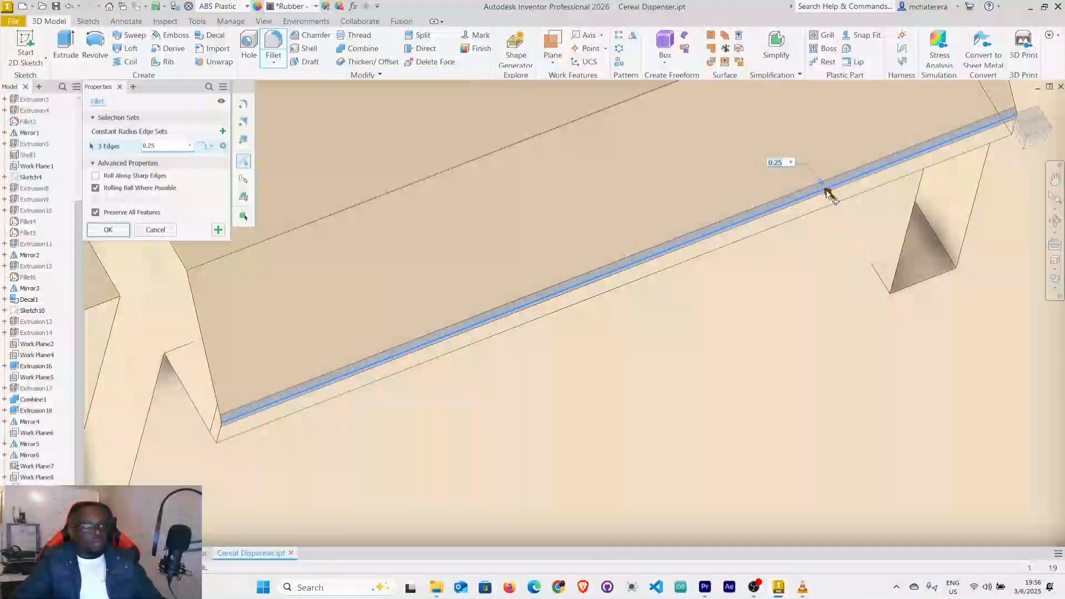
Add the same edge of the opposite short wall's snap tab to the 0.25 mm fillet selection.
{"action": "scroll", "coordinate": [828, 194], "scroll_direction": "down", "scroll_amount": 4}
{"action": "scroll", "coordinate": [826, 189], "scroll_direction": "down", "scroll_amount": 5}
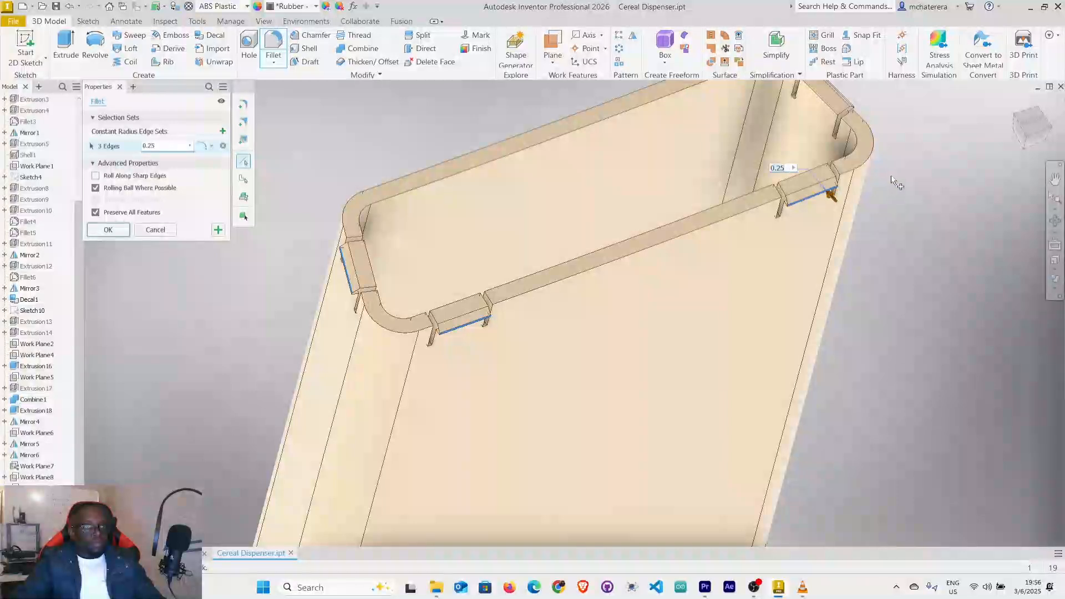
{"action": "scroll", "coordinate": [831, 194], "scroll_direction": "down", "scroll_amount": 6}
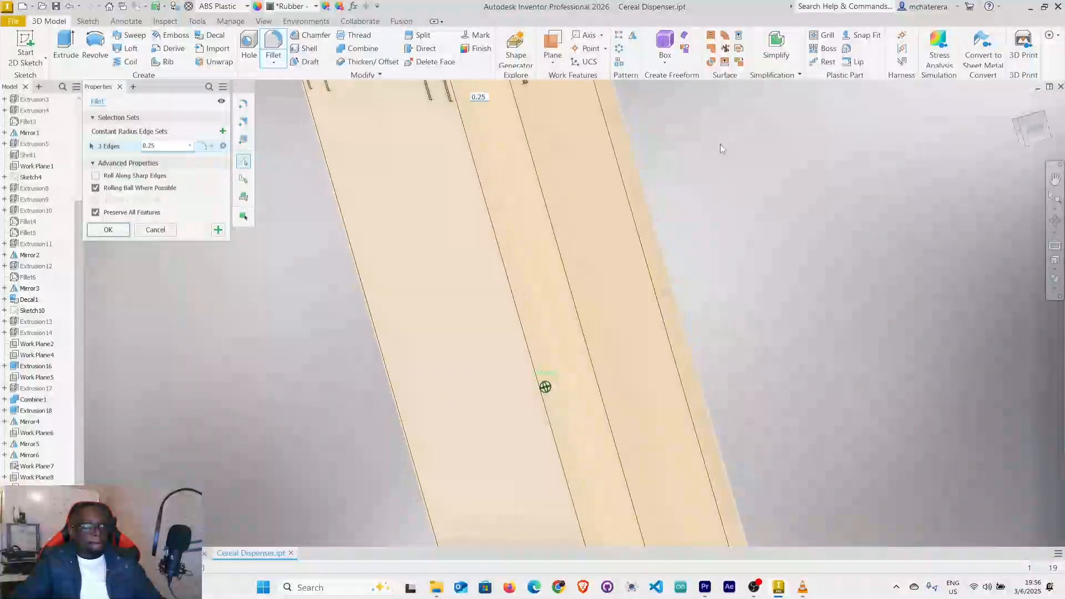
{"action": "scroll", "coordinate": [557, 258], "scroll_direction": "down", "scroll_amount": 2}
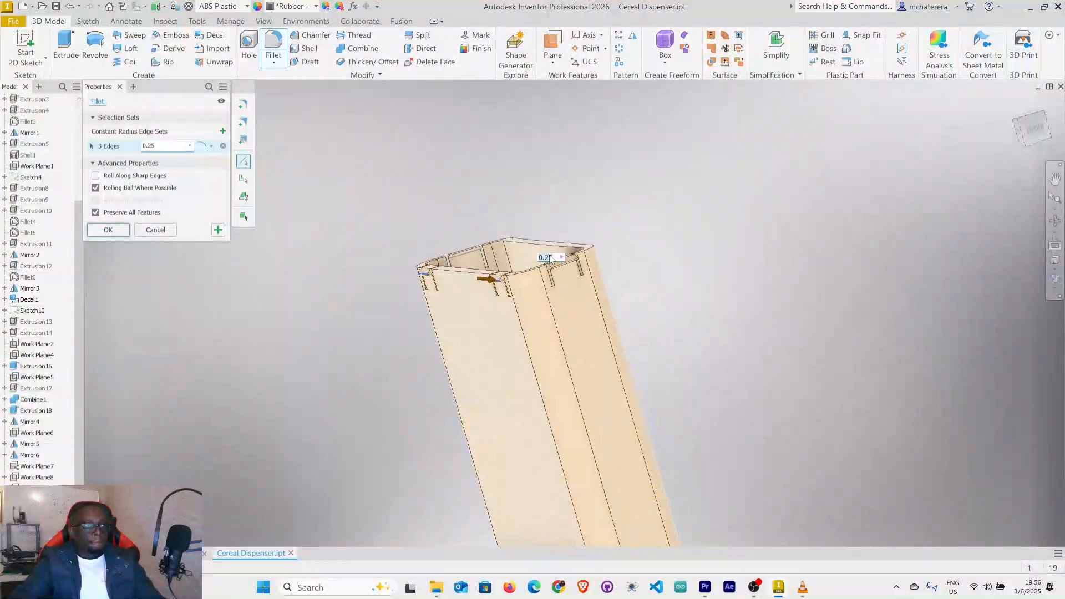
{"action": "scroll", "coordinate": [555, 255], "scroll_direction": "up", "scroll_amount": 6}
{"action": "scroll", "coordinate": [571, 277], "scroll_direction": "up", "scroll_amount": 3}
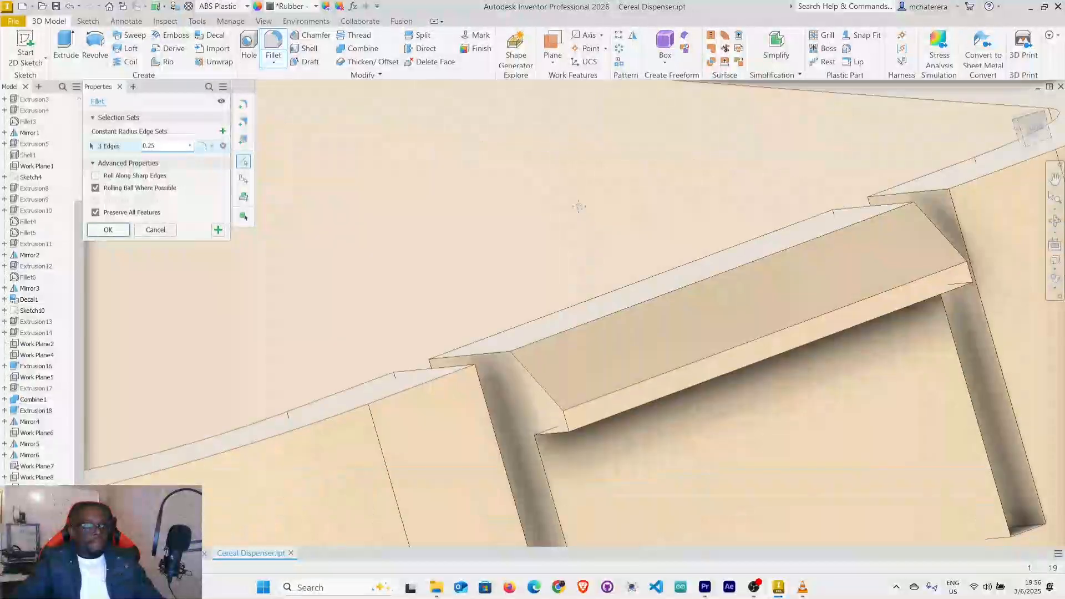
{"action": "left_click", "coordinate": [738, 353]}
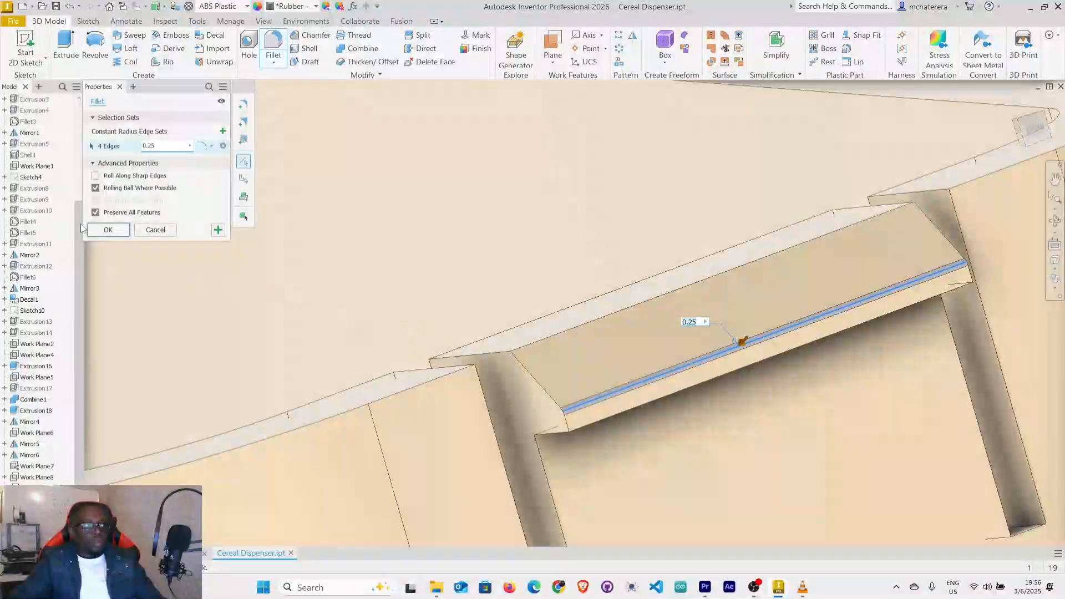
{"action": "scroll", "coordinate": [542, 297], "scroll_direction": "down", "scroll_amount": 3}
{"action": "middle_click_drag", "start_coordinate": [718, 299], "coordinate": [904, 318]}
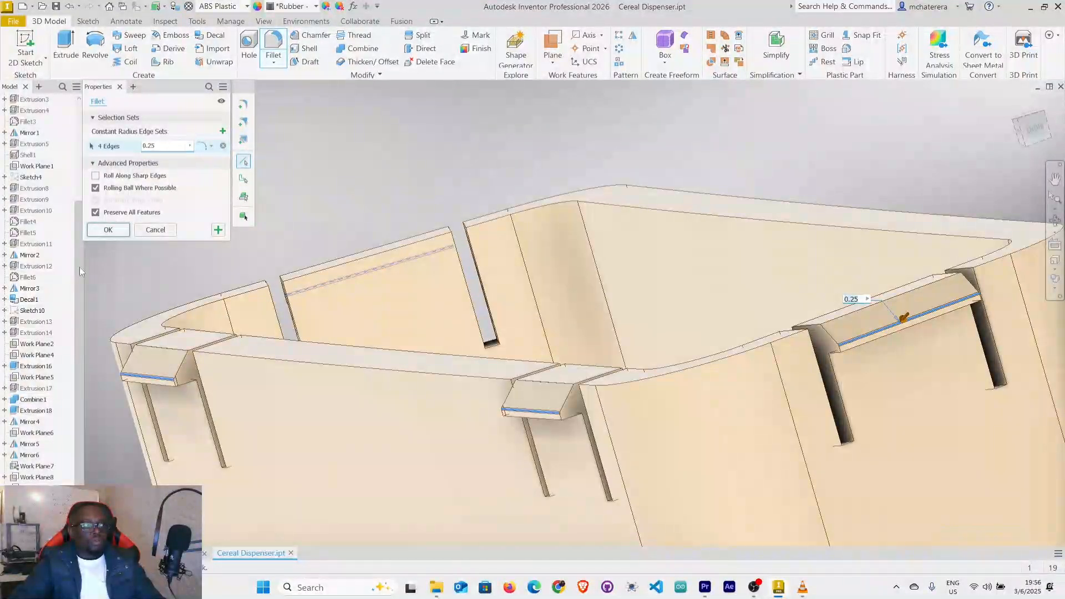
Apply the 0.25 mm fillet to the selected outer edges of the four snap tabs.
{"action": "left_click", "coordinate": [108, 229]}
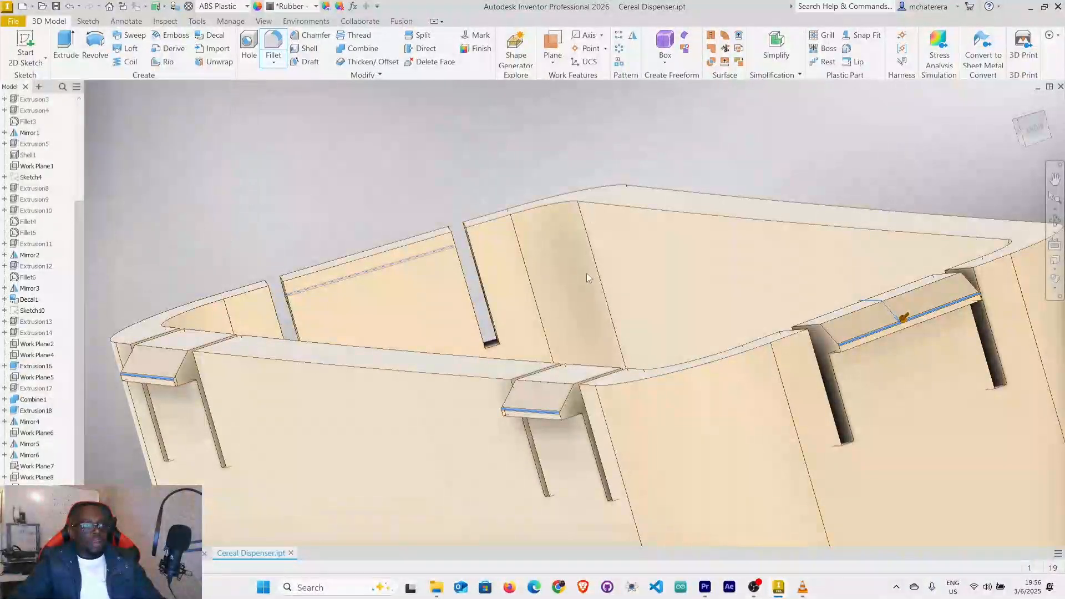
{"action": "scroll", "coordinate": [648, 321], "scroll_direction": "down", "scroll_amount": 6}
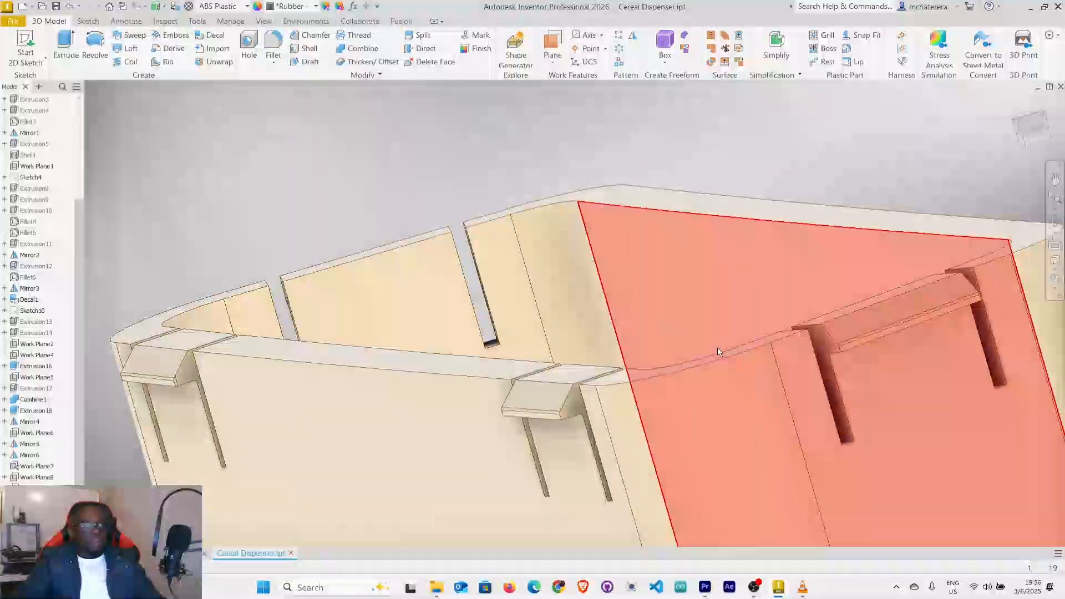
{"action": "middle_click_drag", "start_coordinate": [665, 275], "coordinate": [592, 218]}
{"action": "middle_click_drag", "start_coordinate": [697, 305], "coordinate": [636, 222], "text": "shift"}
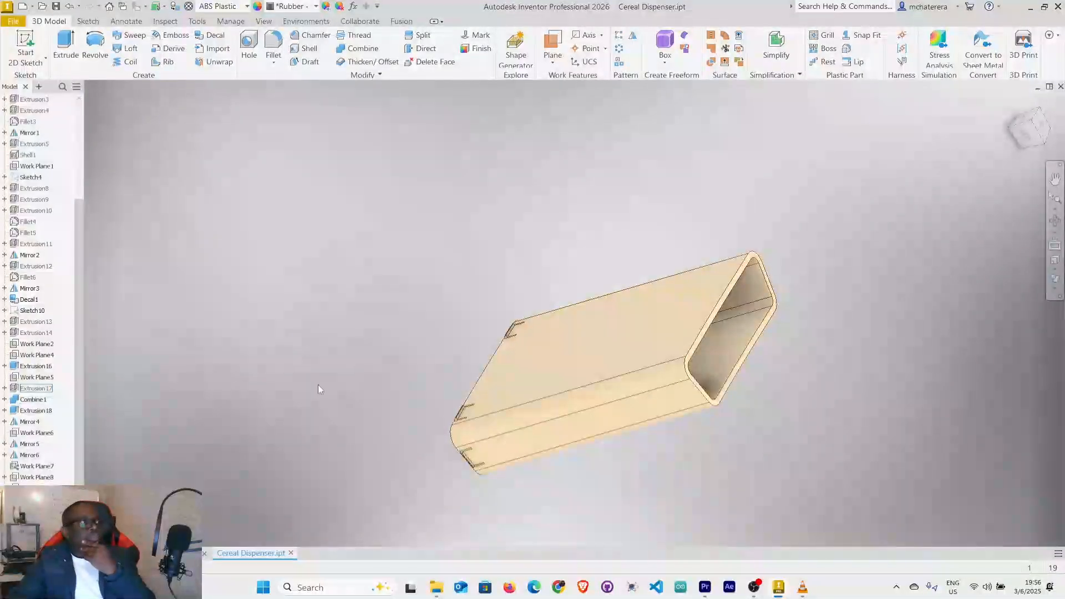
Show the hidden Tray Holder body alongside the Stand body.
{"action": "scroll", "coordinate": [46, 168], "scroll_direction": "up", "scroll_amount": 4}
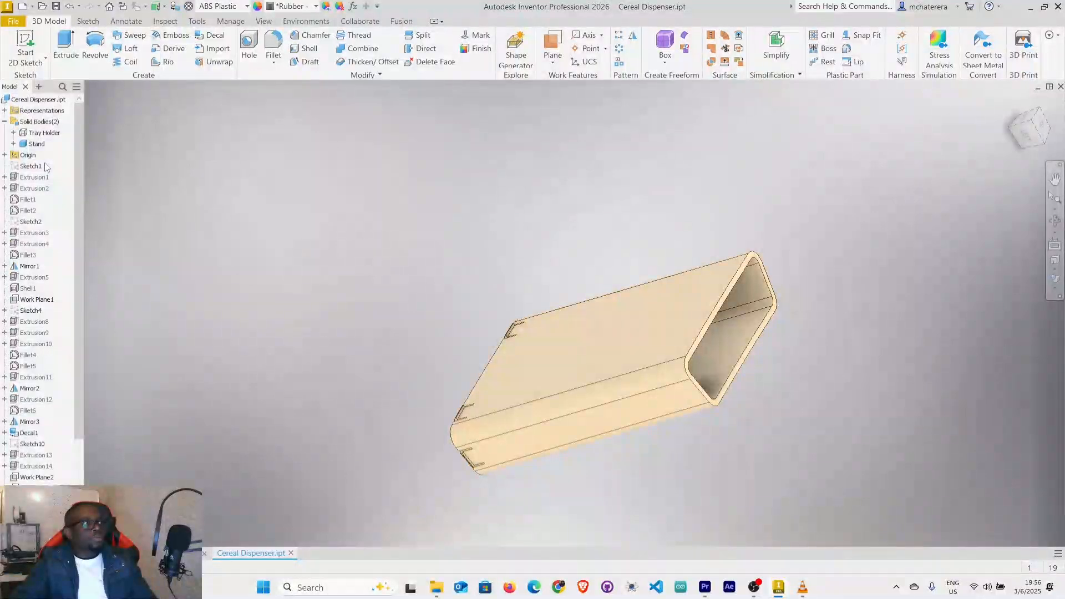
{"action": "right_click", "coordinate": [48, 134]}
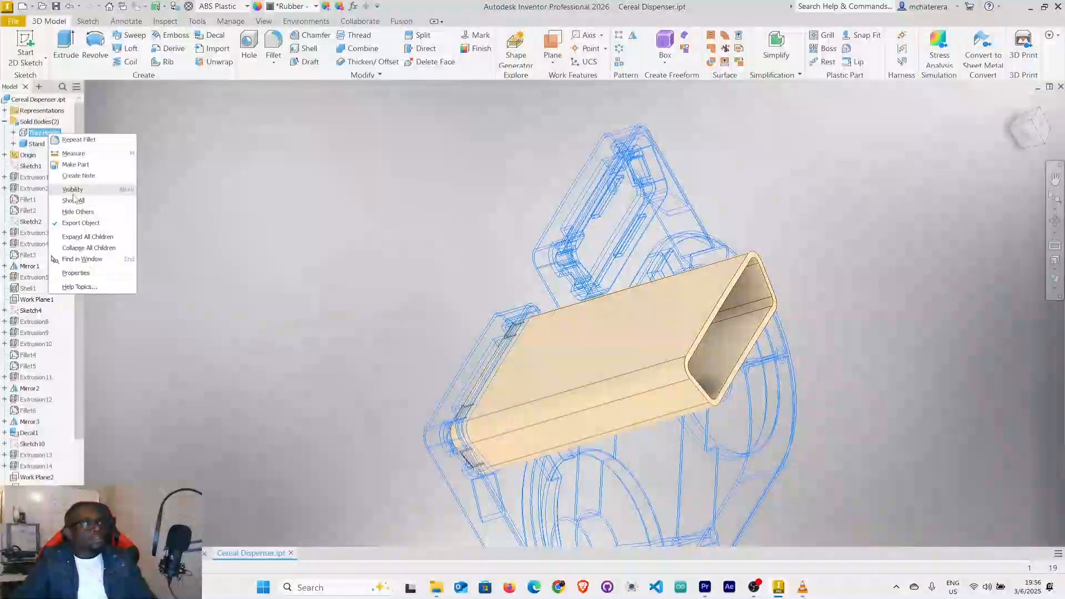
{"action": "left_click", "coordinate": [102, 199]}
{"action": "mouse_move", "coordinate": [798, 316]}
{"action": "middle_mouse_down", "text": "shift"}
{"action": "mouse_move", "coordinate": [739, 259]}
{"action": "mouse_move", "coordinate": [766, 244]}
{"action": "mouse_move", "coordinate": [748, 307]}
{"action": "mouse_move", "coordinate": [761, 269]}
{"action": "mouse_move", "coordinate": [730, 286]}
{"action": "middle_mouse_up", "text": "shift"}
{"action": "scroll", "coordinate": [522, 252], "scroll_direction": "up", "scroll_amount": 5}
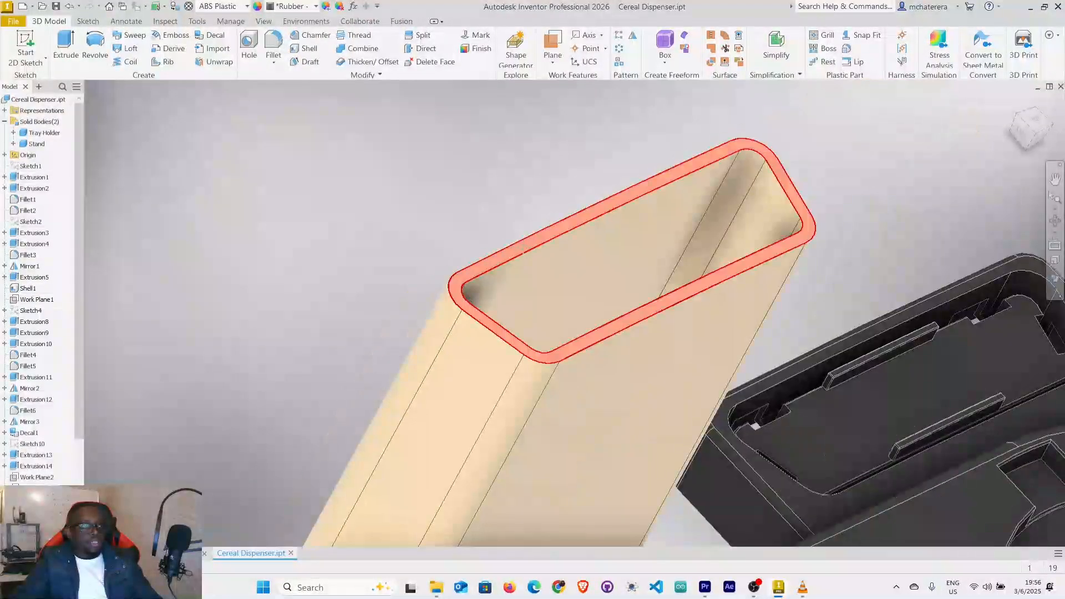
{"action": "middle_click_drag", "start_coordinate": [518, 285], "coordinate": [513, 284]}
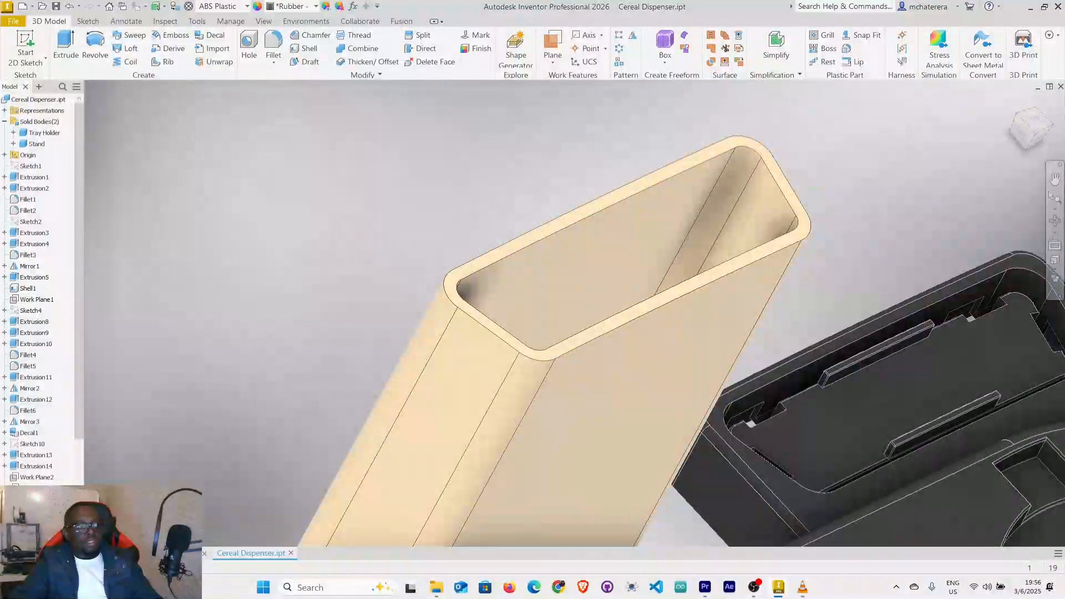
Switch to the Cereal Dispenser.iam assembly and examine the stepped upper end of the Holder Stand:2 component.
{"action": "left_click", "coordinate": [167, 553]}
{"action": "scroll", "coordinate": [421, 409], "scroll_direction": "down", "scroll_amount": 5}
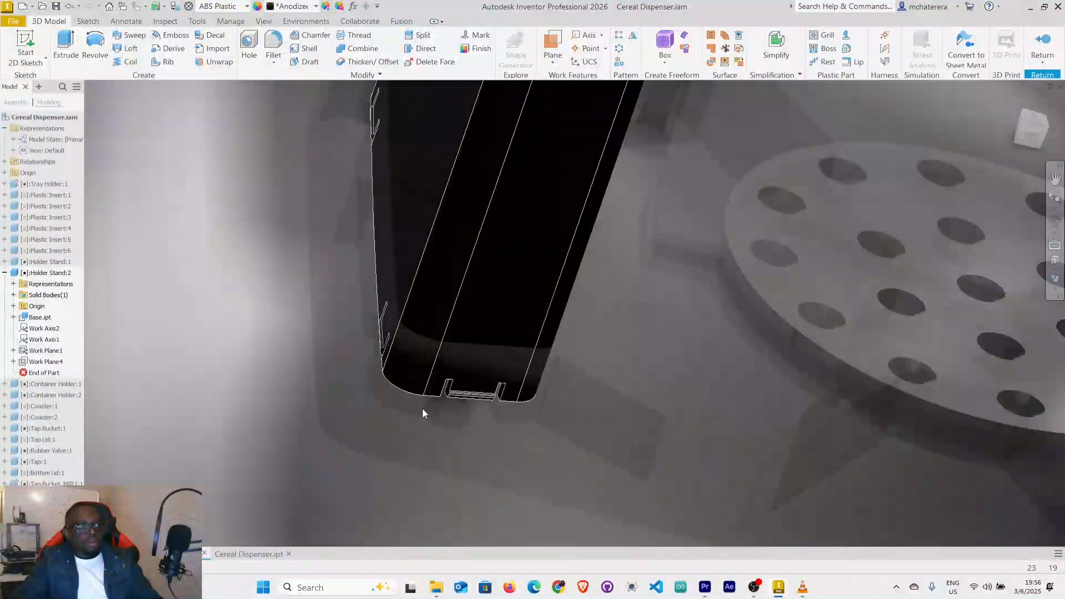
{"action": "scroll", "coordinate": [465, 375], "scroll_direction": "down", "scroll_amount": 6}
{"action": "middle_click_drag", "start_coordinate": [481, 332], "coordinate": [447, 393]}
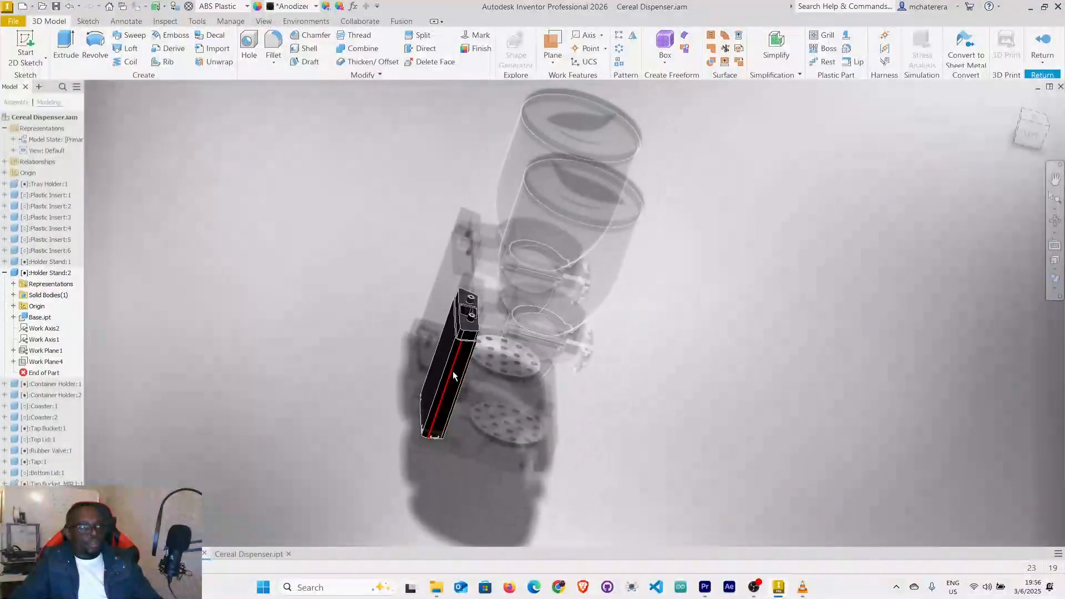
{"action": "scroll", "coordinate": [461, 318], "scroll_direction": "up", "scroll_amount": 3}
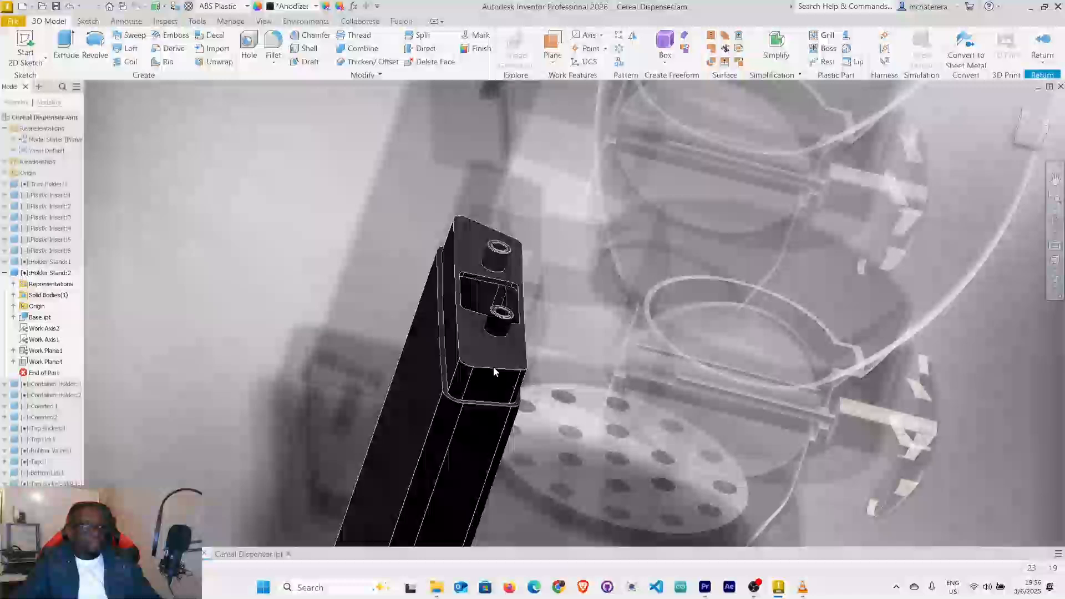
{"action": "scroll", "coordinate": [492, 372], "scroll_direction": "up", "scroll_amount": 5}
{"action": "scroll", "coordinate": [491, 375], "scroll_direction": "down", "scroll_amount": 5}
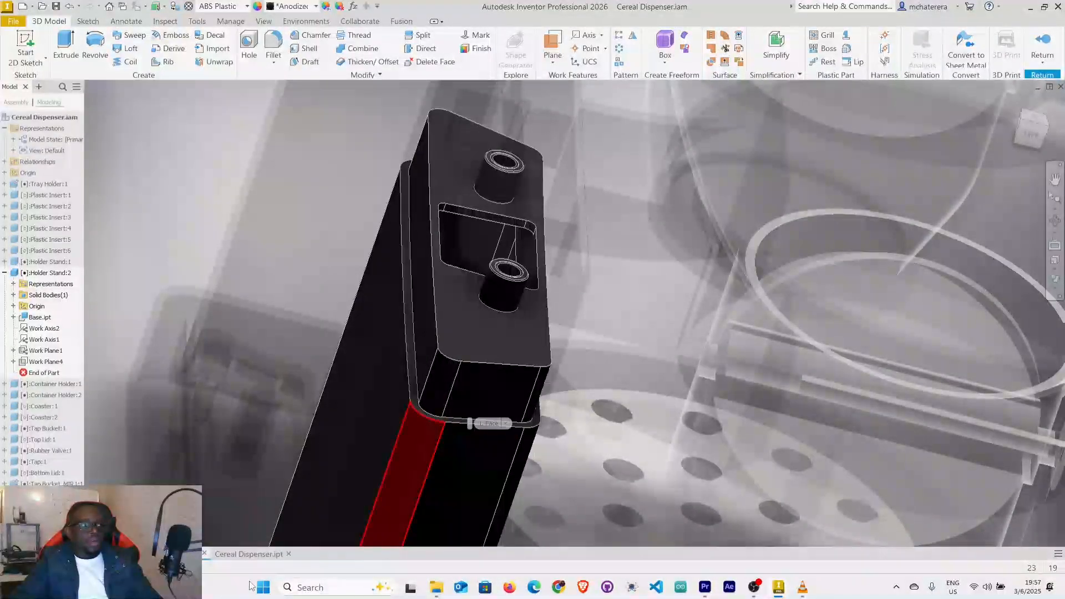
Return to Cereal Dispenser.ipt and start a new sketch on the rim face at the stand's open end, opposite the snap tabs.
{"action": "left_click", "coordinate": [247, 556]}
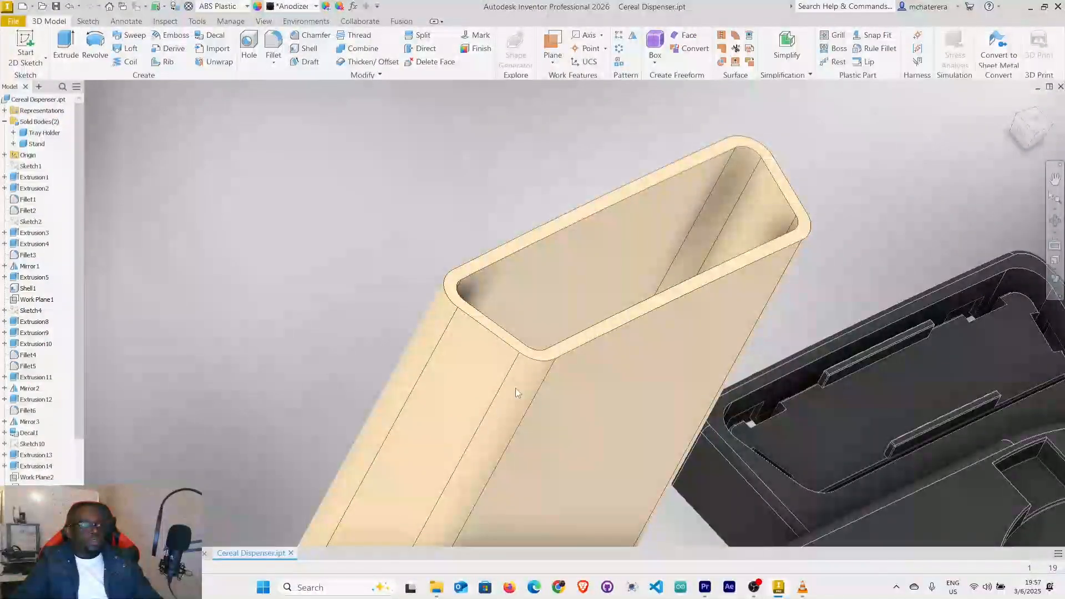
{"action": "mouse_move", "coordinate": [567, 340]}
{"action": "middle_mouse_down", "text": "shift"}
{"action": "mouse_move", "coordinate": [469, 317]}
{"action": "mouse_move", "coordinate": [507, 349]}
{"action": "middle_mouse_up", "text": "shift"}
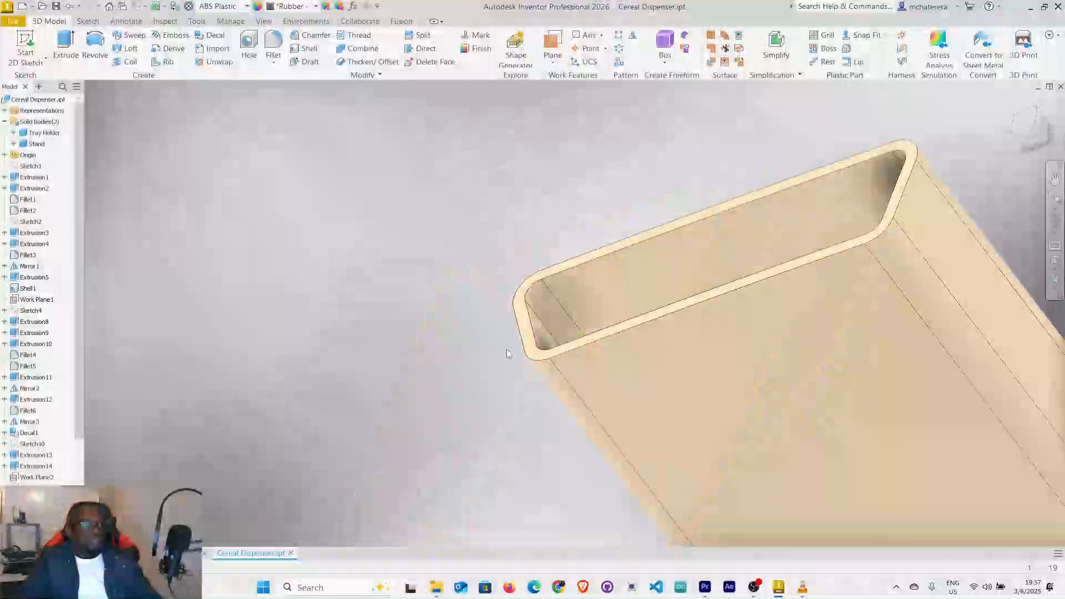
{"action": "scroll", "coordinate": [597, 344], "scroll_direction": "up", "scroll_amount": 5}
{"action": "left_click", "coordinate": [604, 341]}
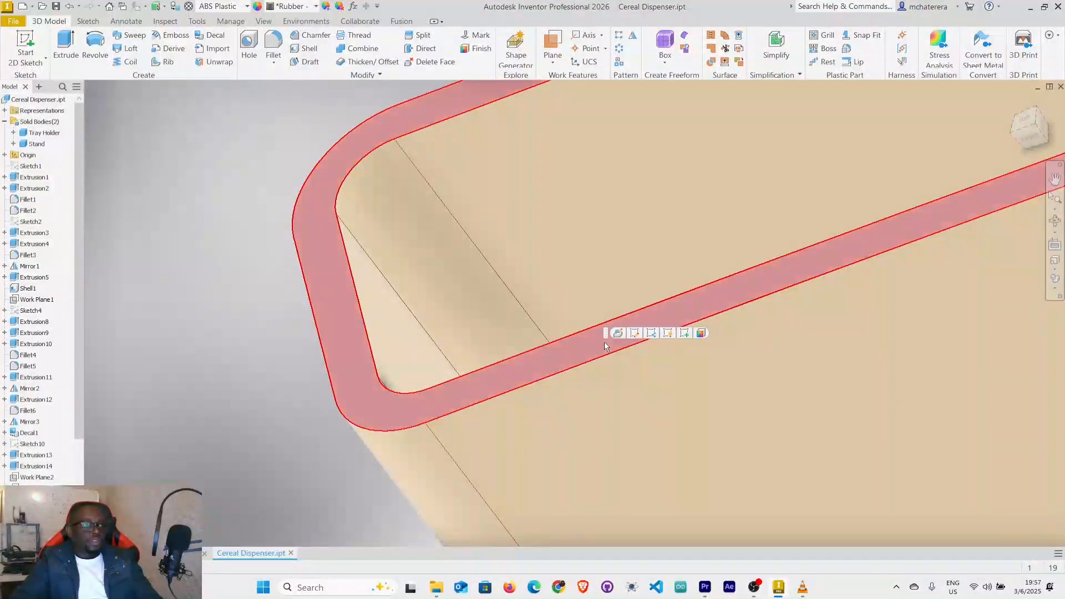
{"action": "key", "text": "Page_Up"}
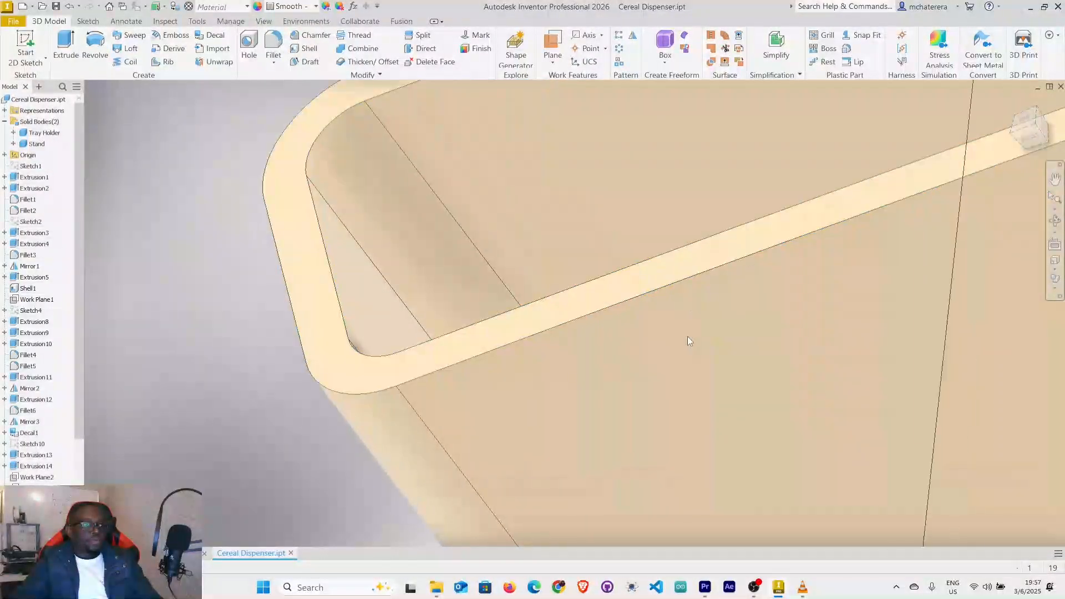
{"action": "key", "text": "s"}
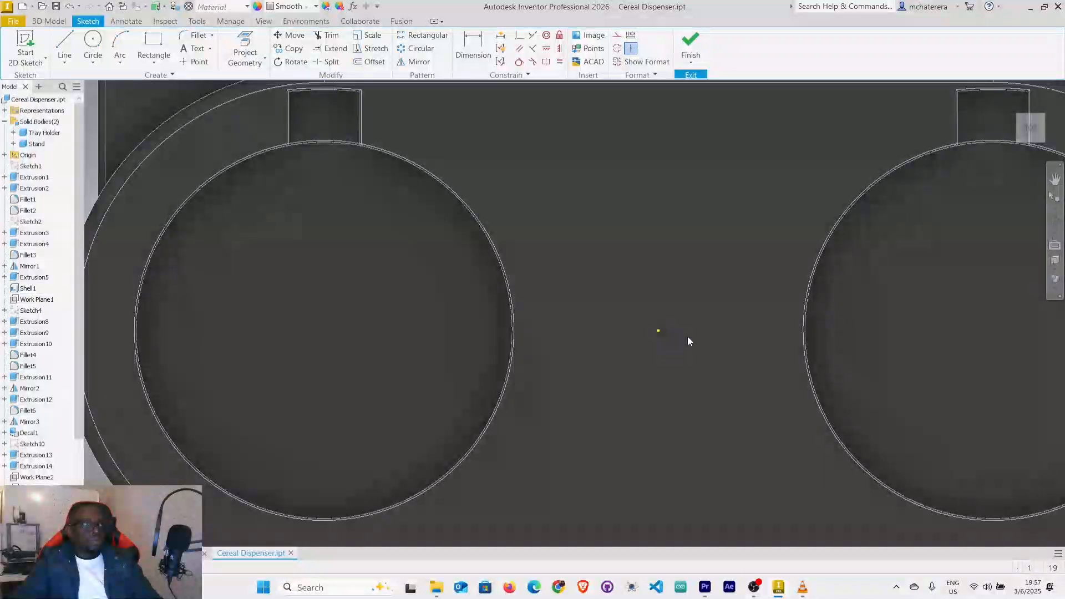
Project the stand rim's inner and outer outlines into the sketch and finish the sketch.
{"action": "scroll", "coordinate": [687, 336], "scroll_direction": "down", "scroll_amount": 8}
{"action": "scroll", "coordinate": [667, 309], "scroll_direction": "up", "scroll_amount": 10}
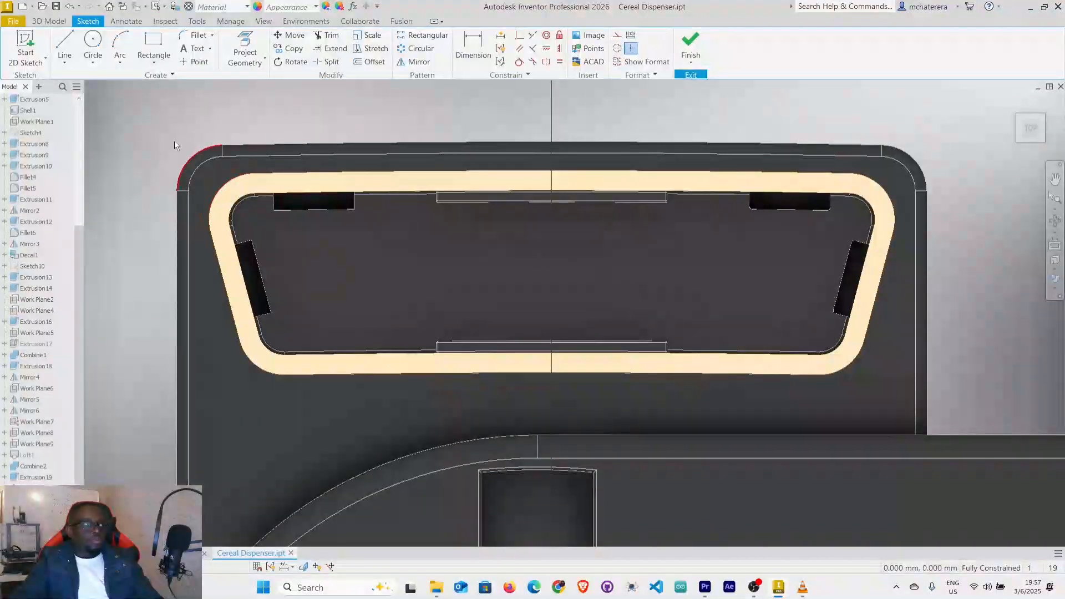
{"action": "left_click", "coordinate": [244, 52]}
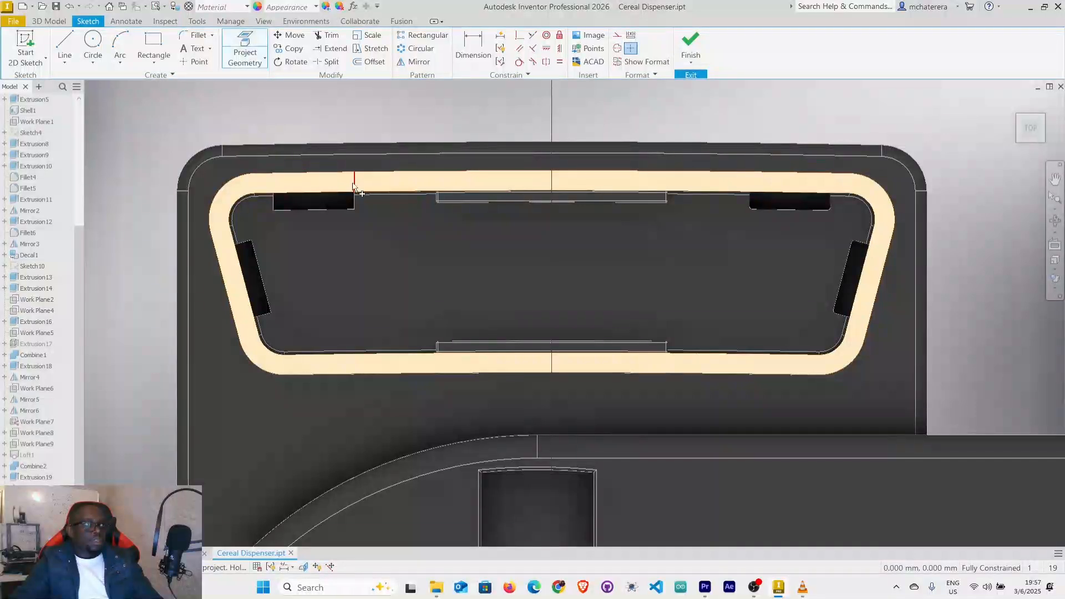
{"action": "left_click", "coordinate": [380, 178]}
{"action": "right_click", "coordinate": [222, 114]}
{"action": "left_click", "coordinate": [256, 115]}
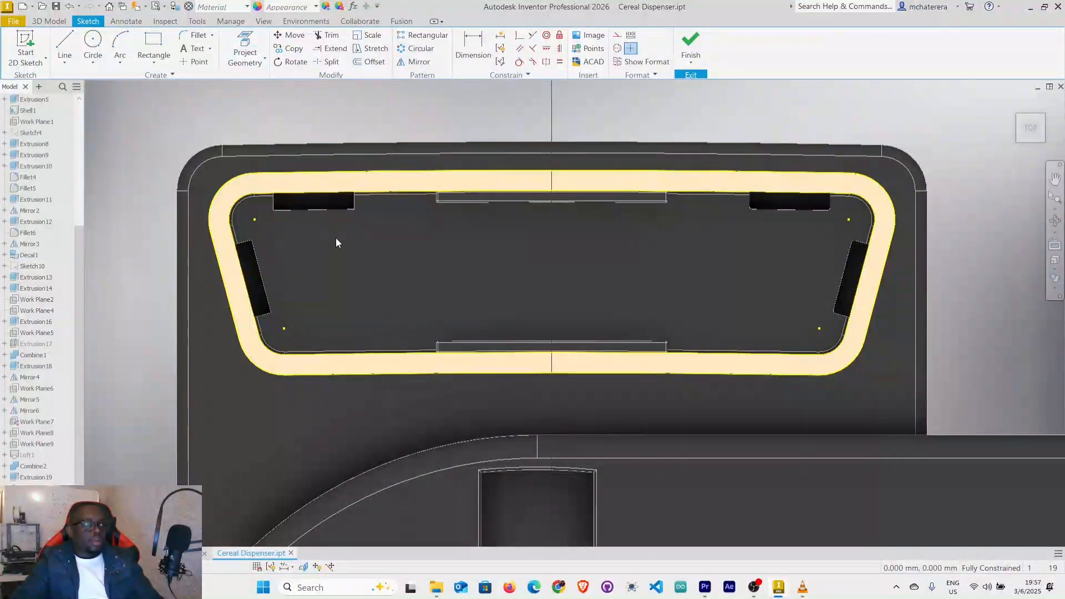
{"action": "middle_click_drag", "start_coordinate": [370, 252], "coordinate": [401, 257], "text": "shift"}
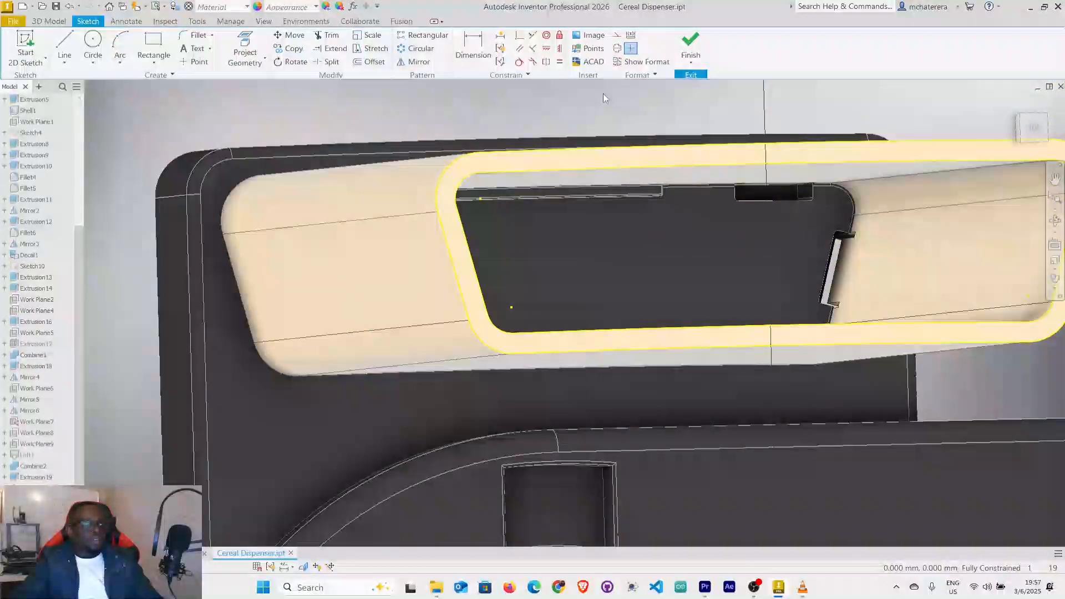
{"action": "left_click", "coordinate": [691, 45]}
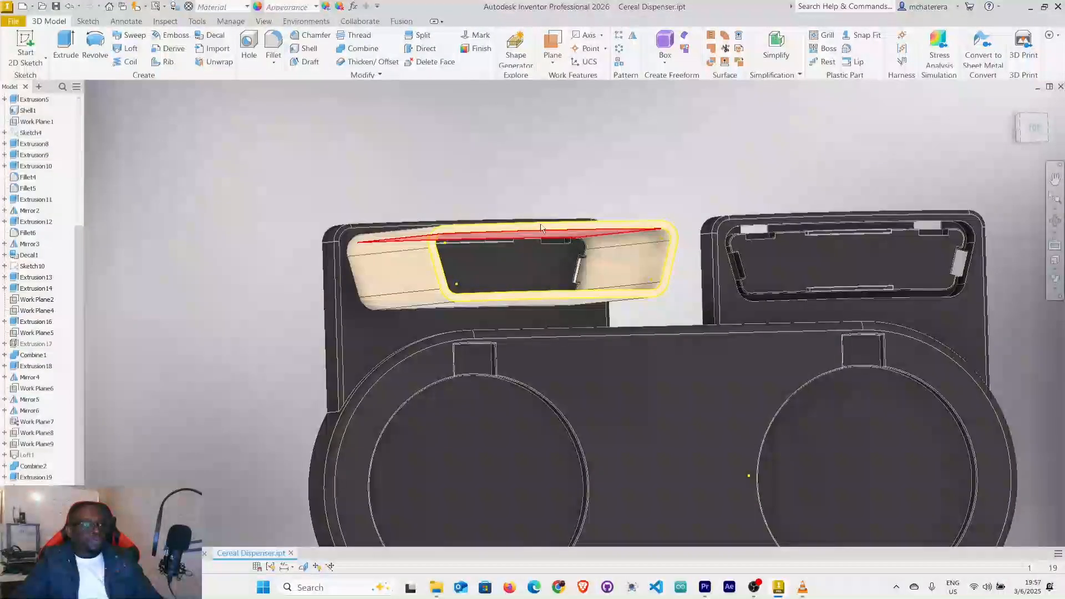
Extrude the region inside the rim's inner outline 15 mm outward from the stand's end, joining it to the stand.
{"action": "middle_click_drag", "start_coordinate": [564, 220], "coordinate": [570, 220], "text": "shift"}
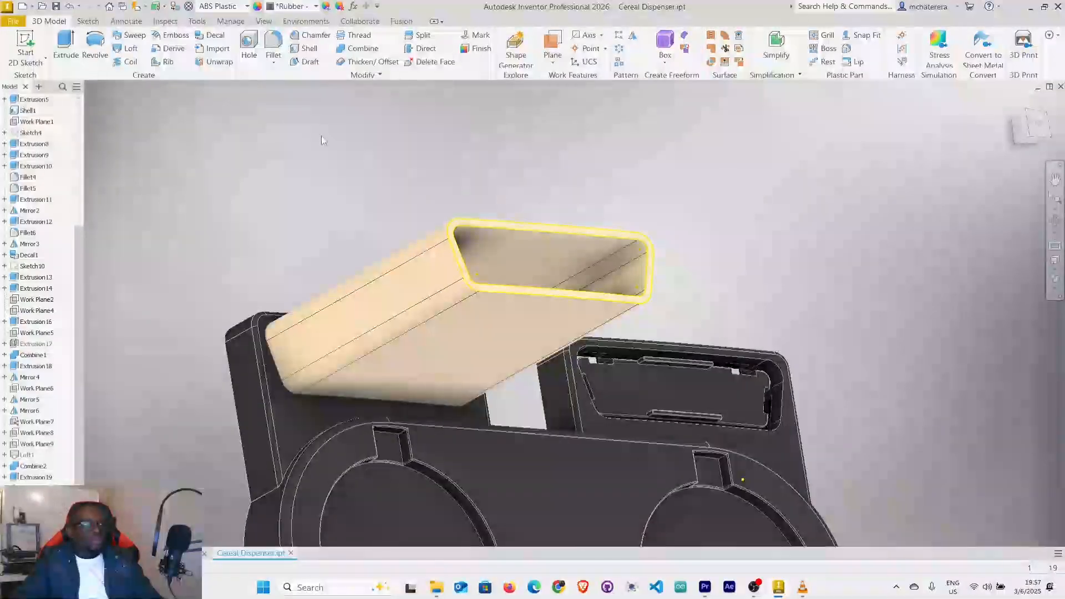
{"action": "left_click", "coordinate": [66, 49]}
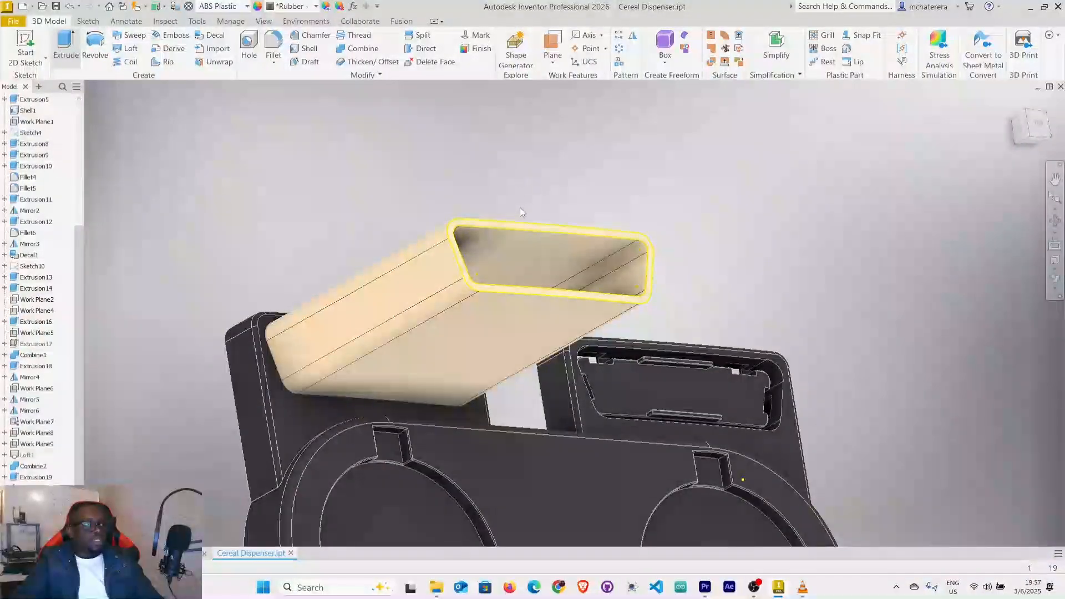
{"action": "left_click", "coordinate": [531, 261]}
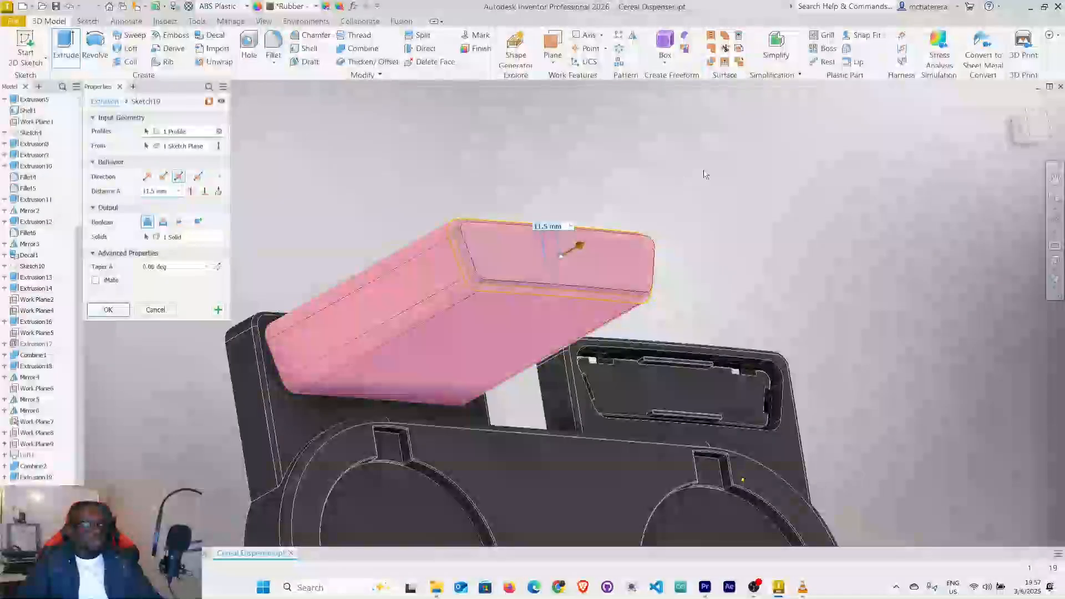
{"action": "left_click", "coordinate": [162, 177]}
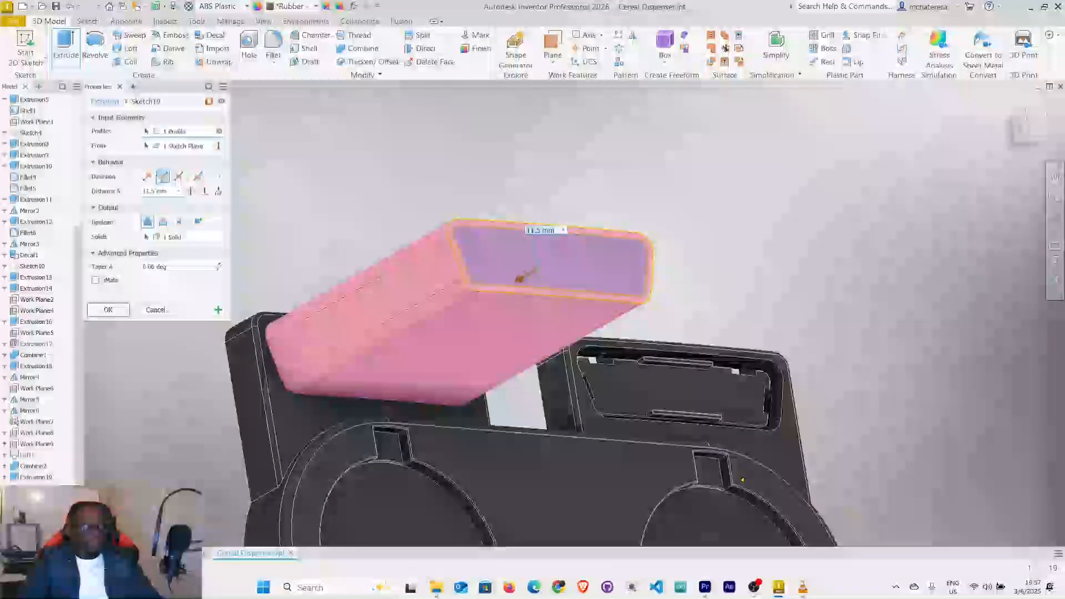
{"action": "left_click", "coordinate": [147, 176]}
{"action": "middle_click_drag", "start_coordinate": [415, 241], "coordinate": [452, 211], "text": "shift"}
{"action": "scroll", "coordinate": [497, 233], "scroll_direction": "up", "scroll_amount": 3}
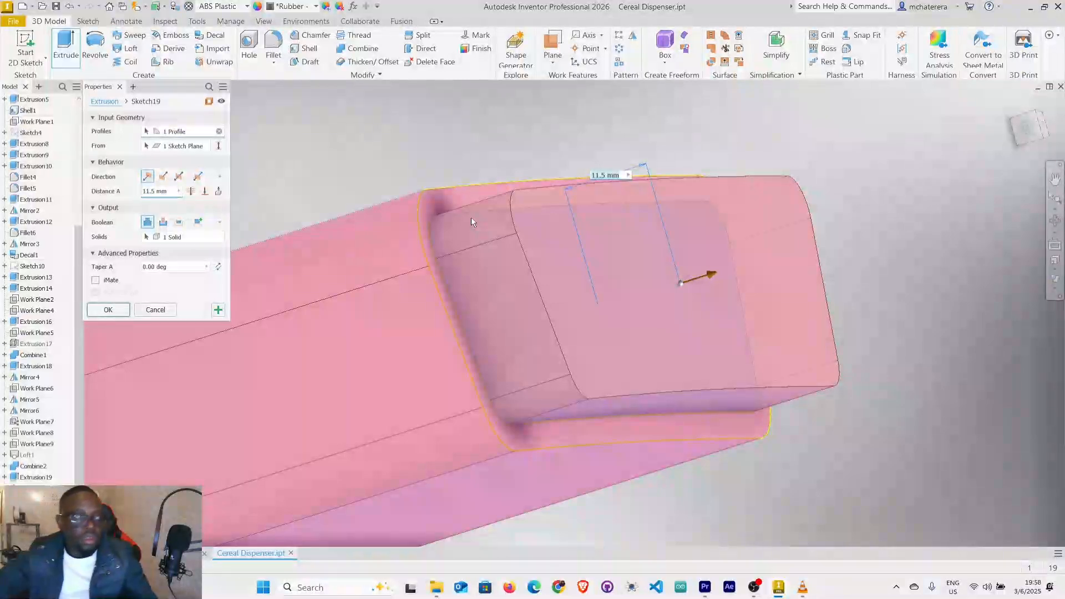
{"action": "left_click", "coordinate": [156, 191]}
{"action": "type", "text": "1"}
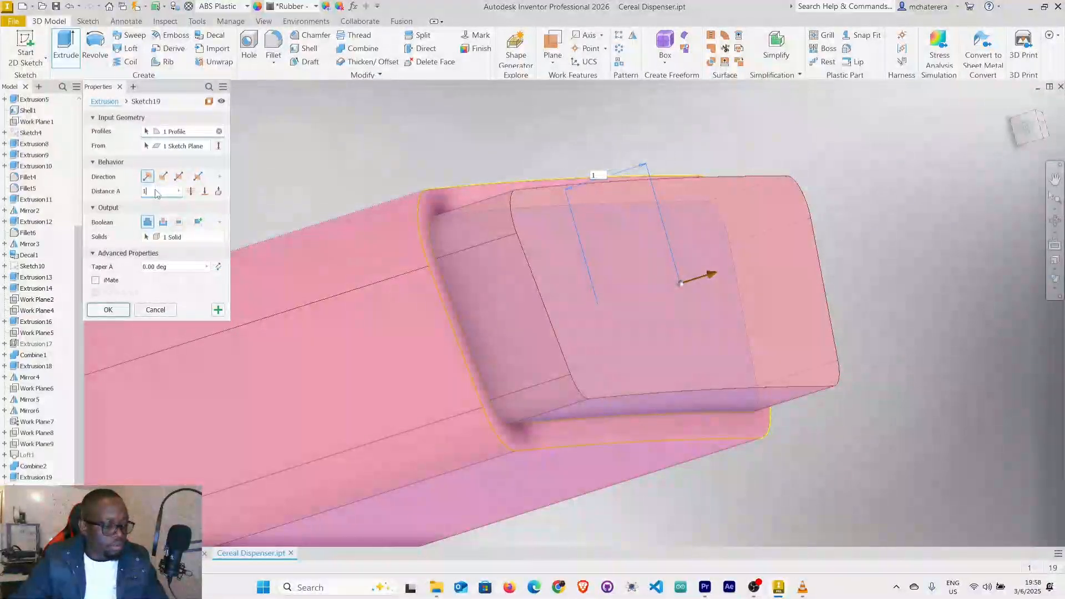
{"action": "type", "text": "5"}
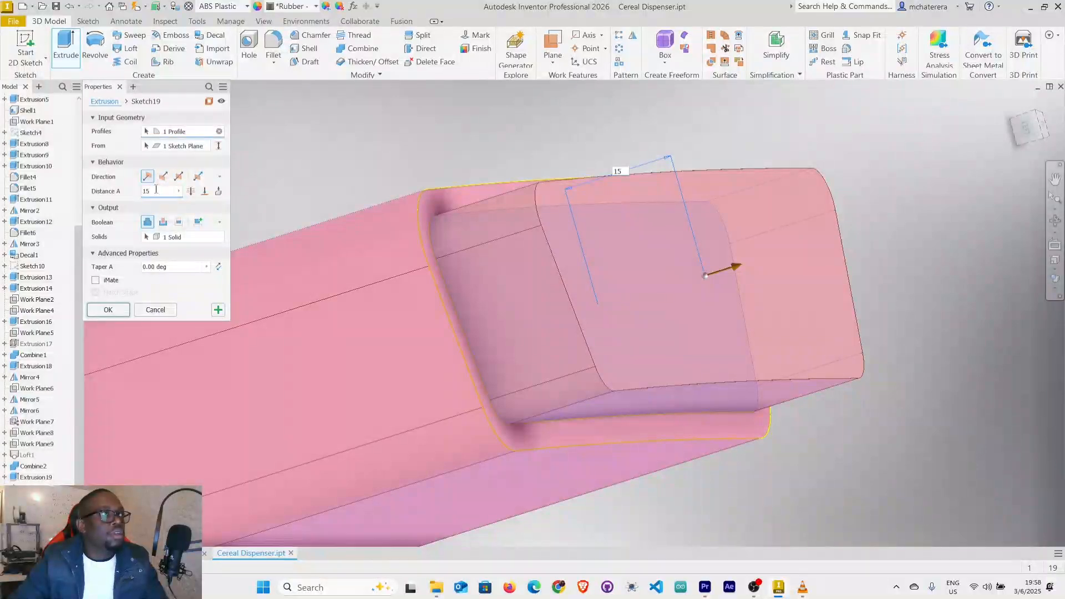
{"action": "left_click", "coordinate": [121, 314]}
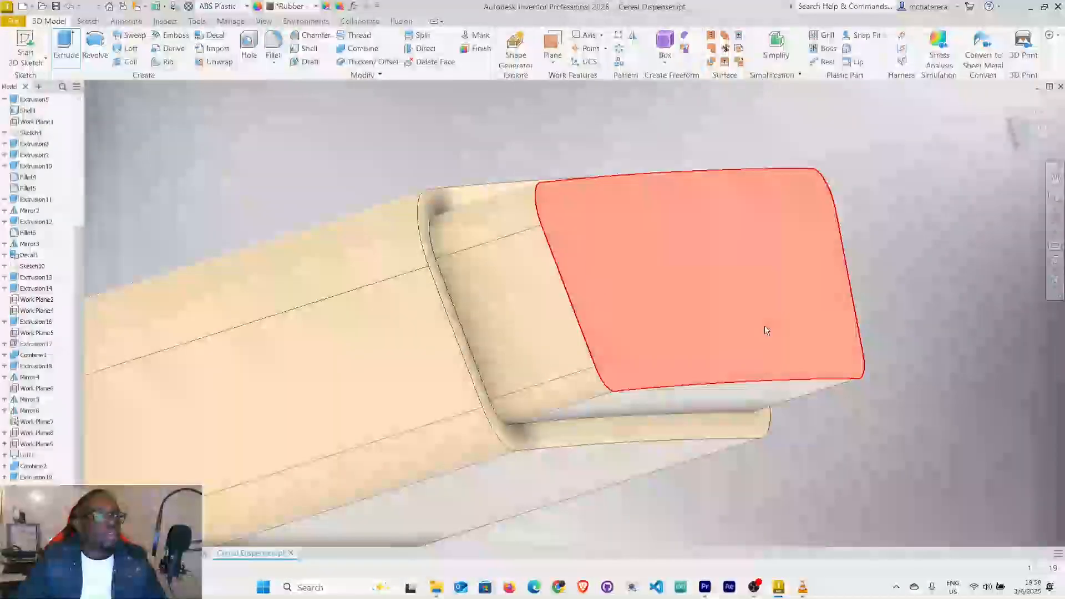
Hide the Tray Holder body and inspect the stand's interior from its snap-tab end.
{"action": "scroll", "coordinate": [765, 331], "scroll_direction": "down", "scroll_amount": 5}
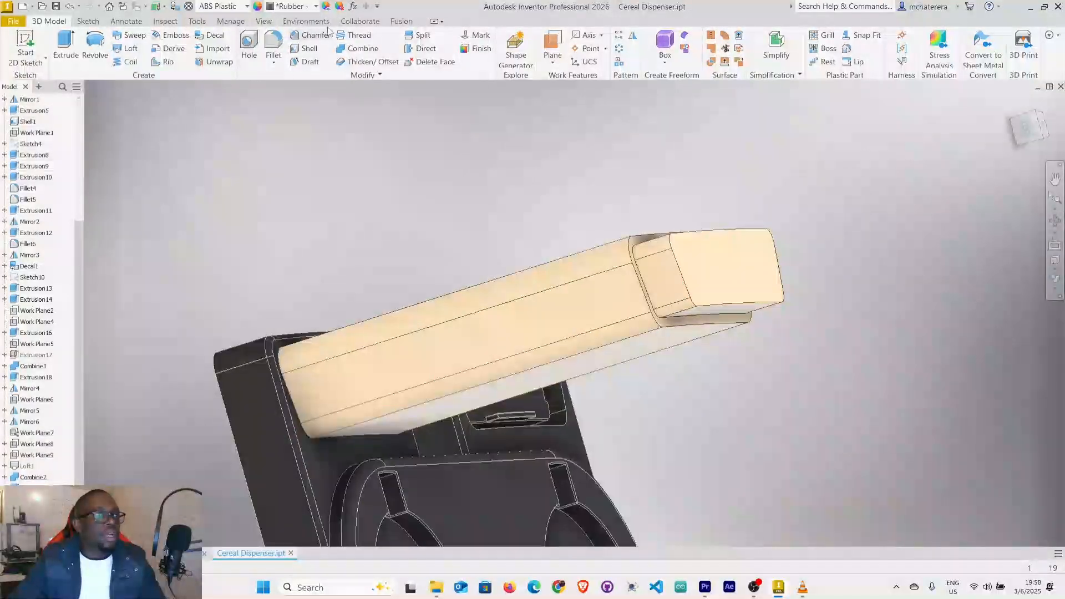
{"action": "scroll", "coordinate": [45, 150], "scroll_direction": "up", "scroll_amount": 5}
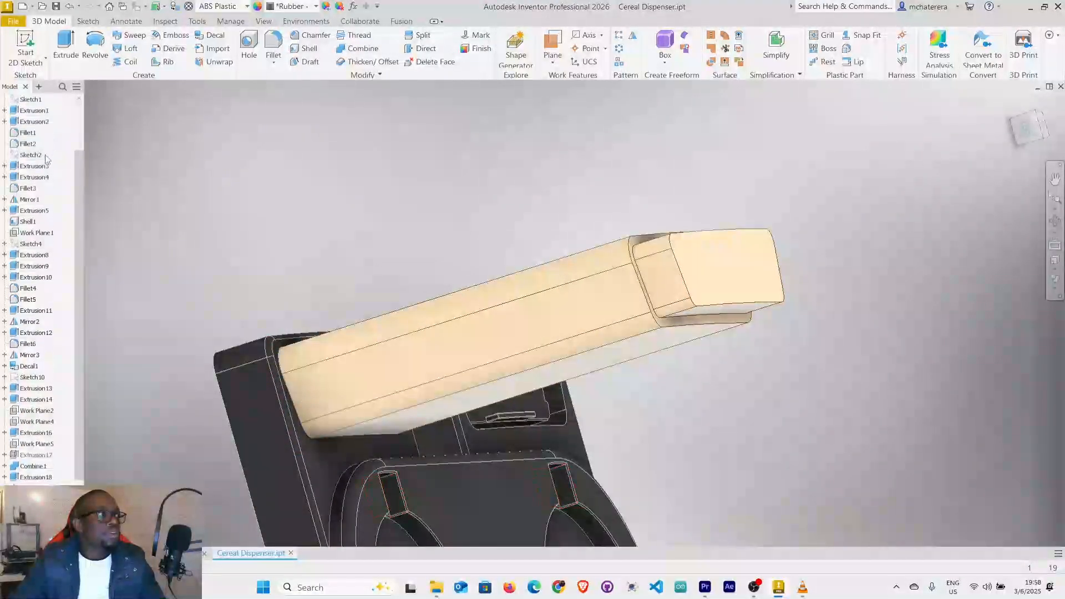
{"action": "right_click", "coordinate": [51, 133]}
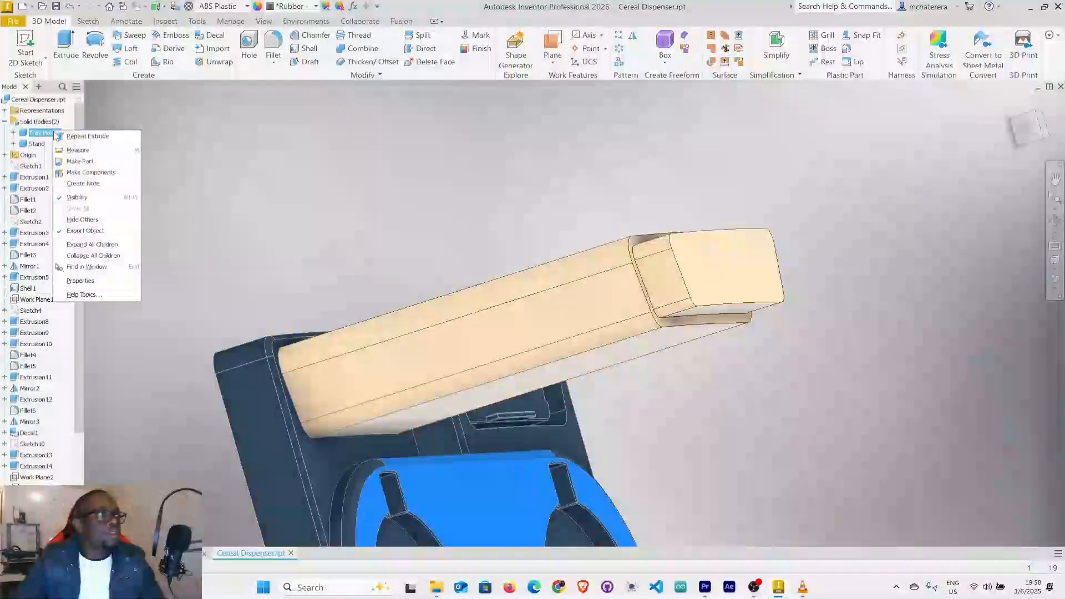
{"action": "left_click", "coordinate": [82, 219]}
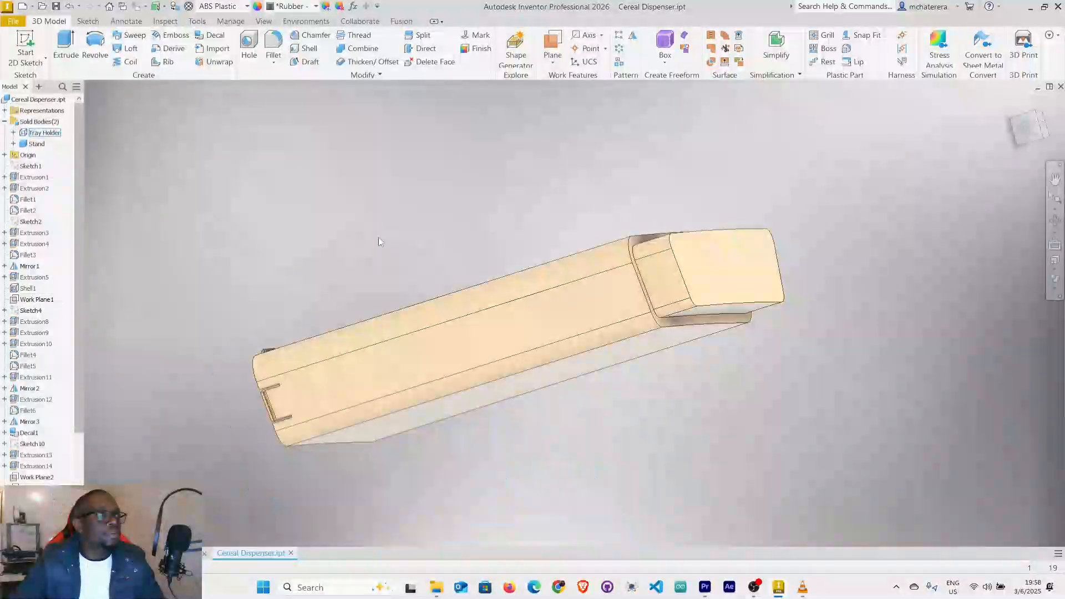
{"action": "middle_click_drag", "start_coordinate": [578, 275], "coordinate": [774, 263], "text": "shift"}
{"action": "scroll", "coordinate": [467, 328], "scroll_direction": "up", "scroll_amount": 3}
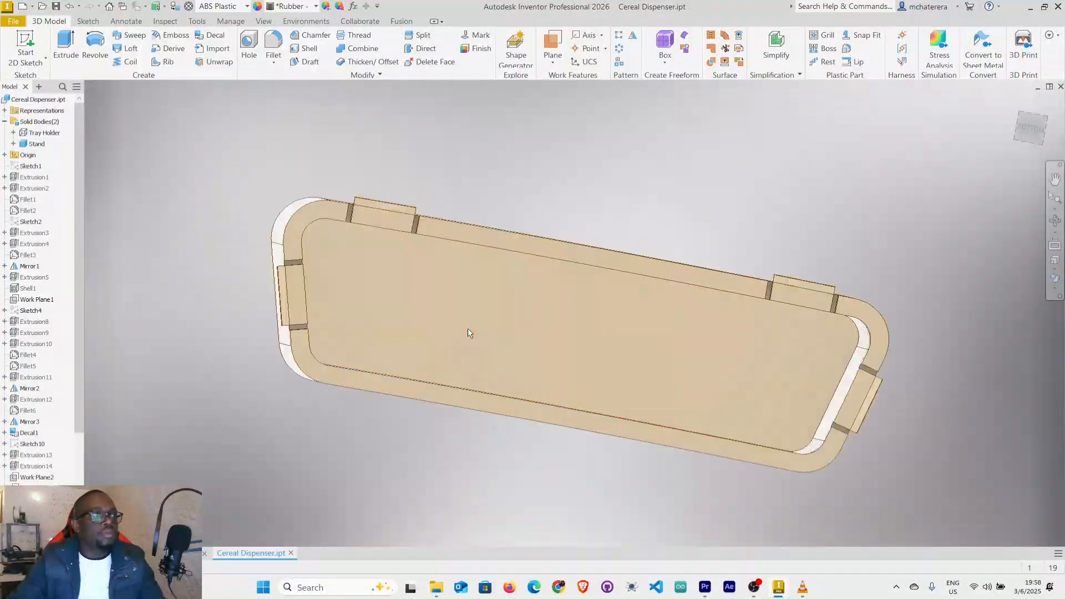
{"action": "scroll", "coordinate": [469, 310], "scroll_direction": "up", "scroll_amount": 5}
{"action": "middle_click_drag", "start_coordinate": [469, 279], "coordinate": [471, 306], "text": "shift"}
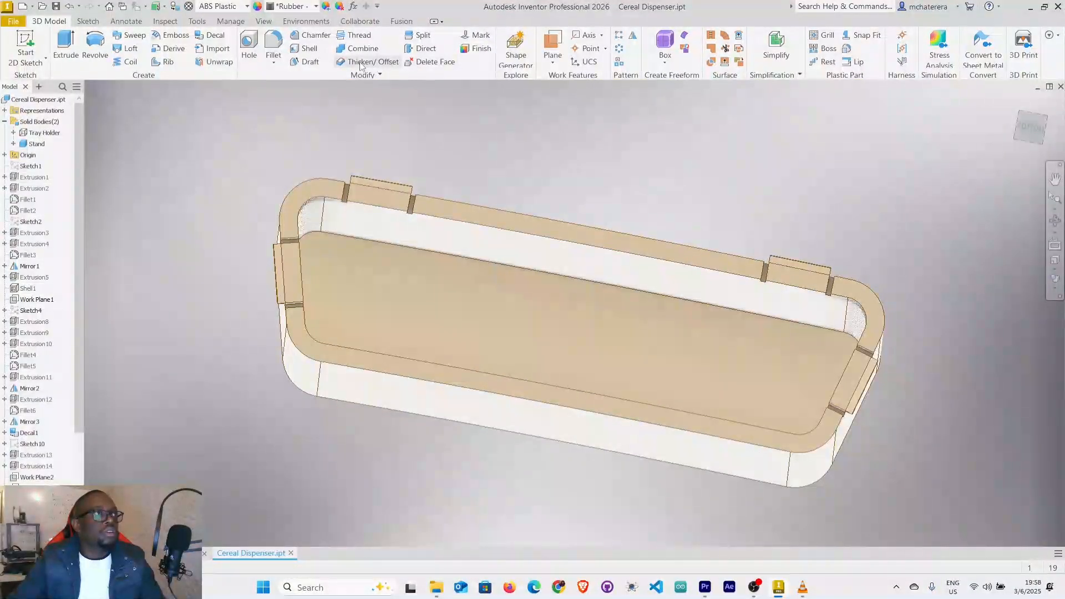
Shell the Stand body to a 1.5 mm wall thickness, removing the plug's inner face at the bottom of the stand's cavity.
{"action": "left_click", "coordinate": [309, 51]}
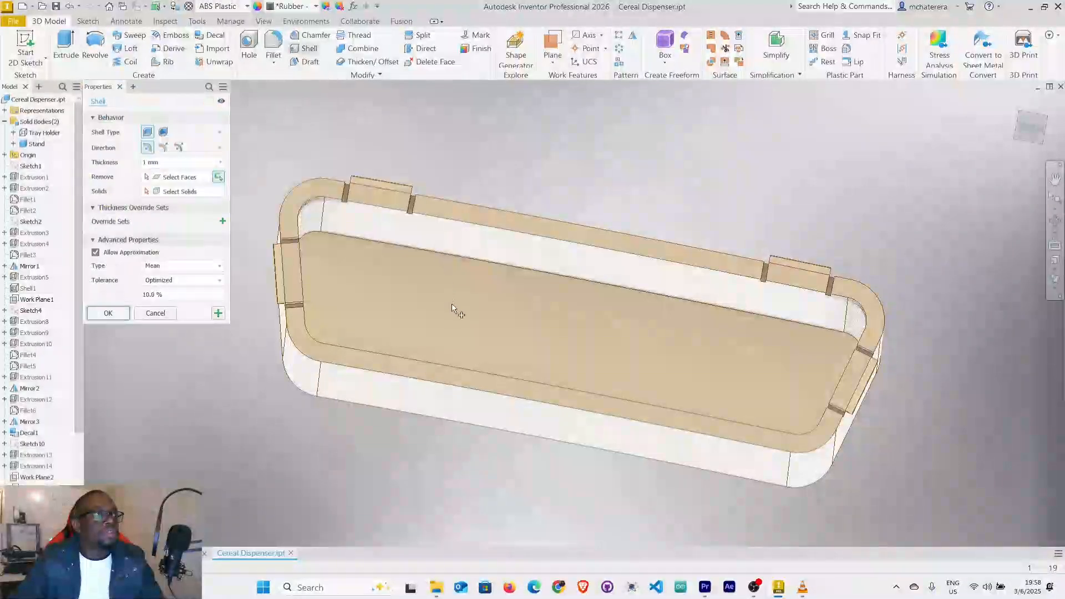
{"action": "left_click", "coordinate": [451, 304]}
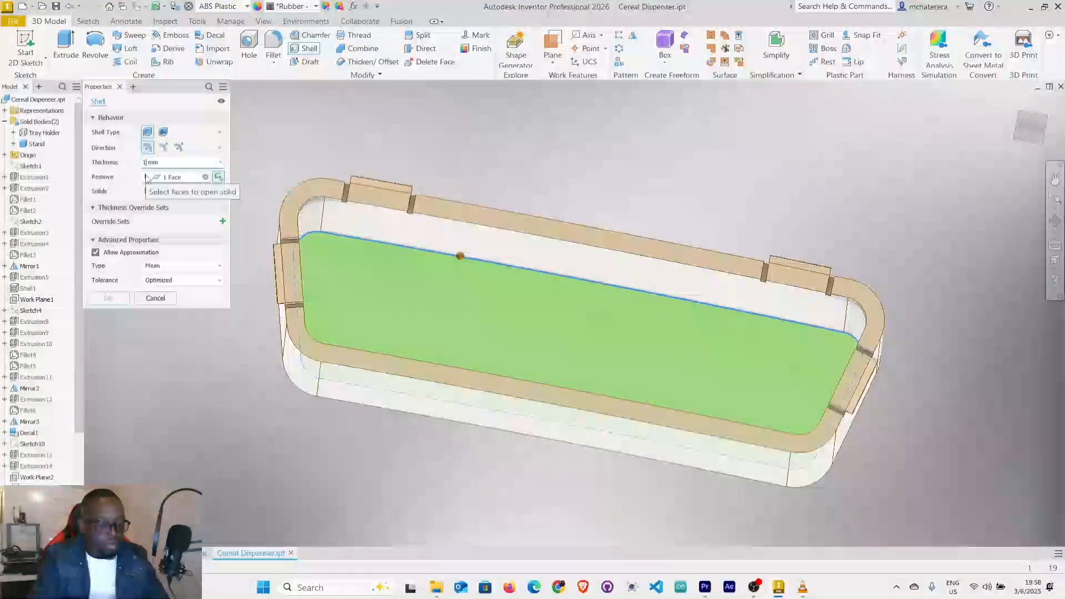
{"action": "type", "text": ".5"}
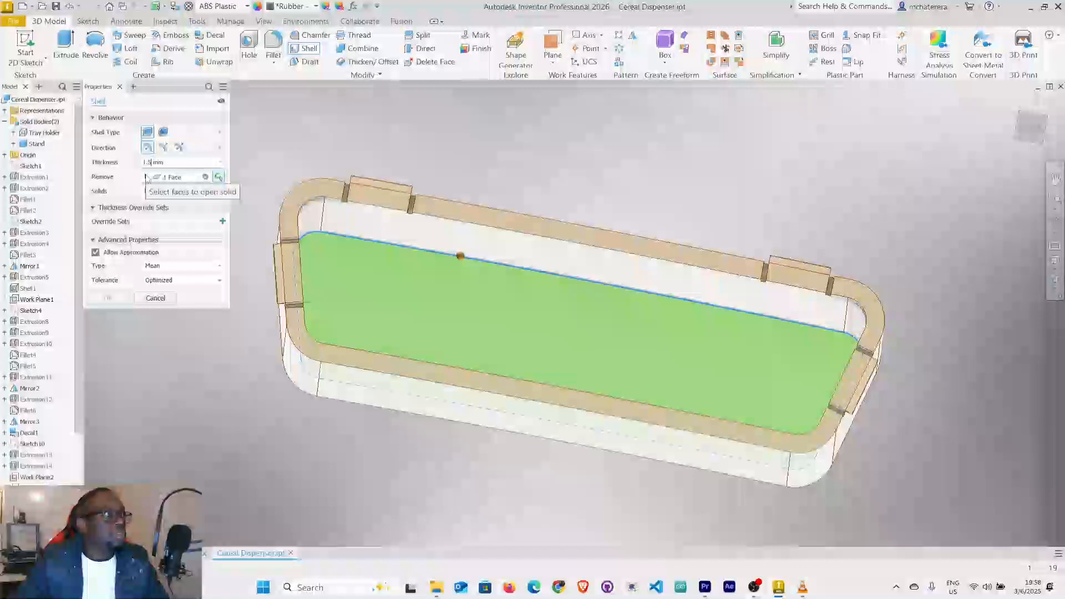
{"action": "left_click", "coordinate": [200, 192]}
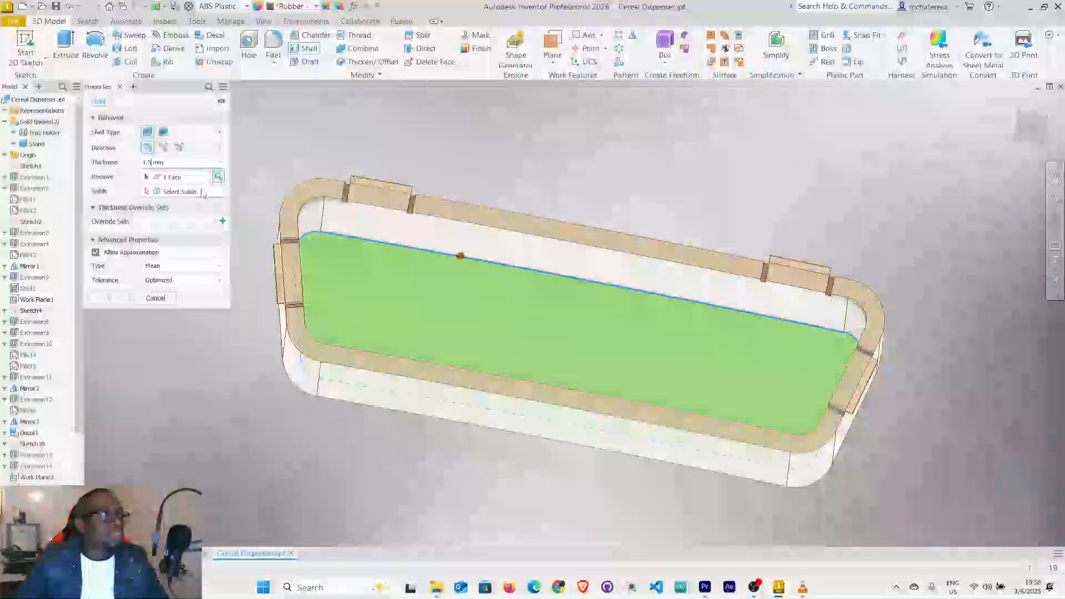
{"action": "left_click", "coordinate": [410, 280]}
{"action": "mouse_move", "coordinate": [561, 334]}
{"action": "middle_mouse_down", "text": "shift"}
{"action": "mouse_move", "coordinate": [571, 333]}
{"action": "mouse_move", "coordinate": [567, 317]}
{"action": "middle_mouse_up", "text": "shift"}
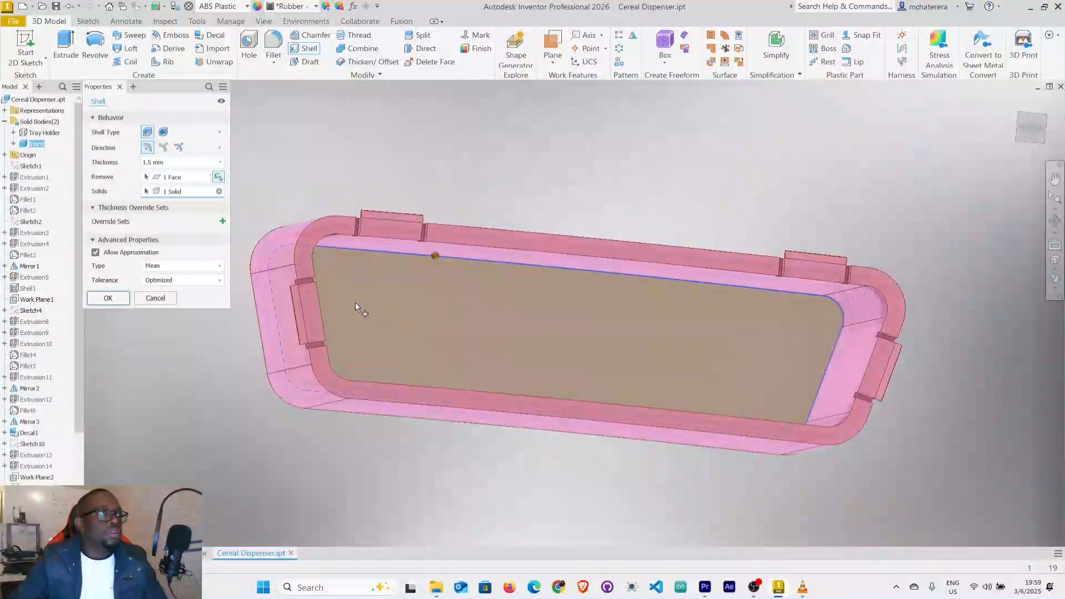
{"action": "left_click", "coordinate": [109, 299]}
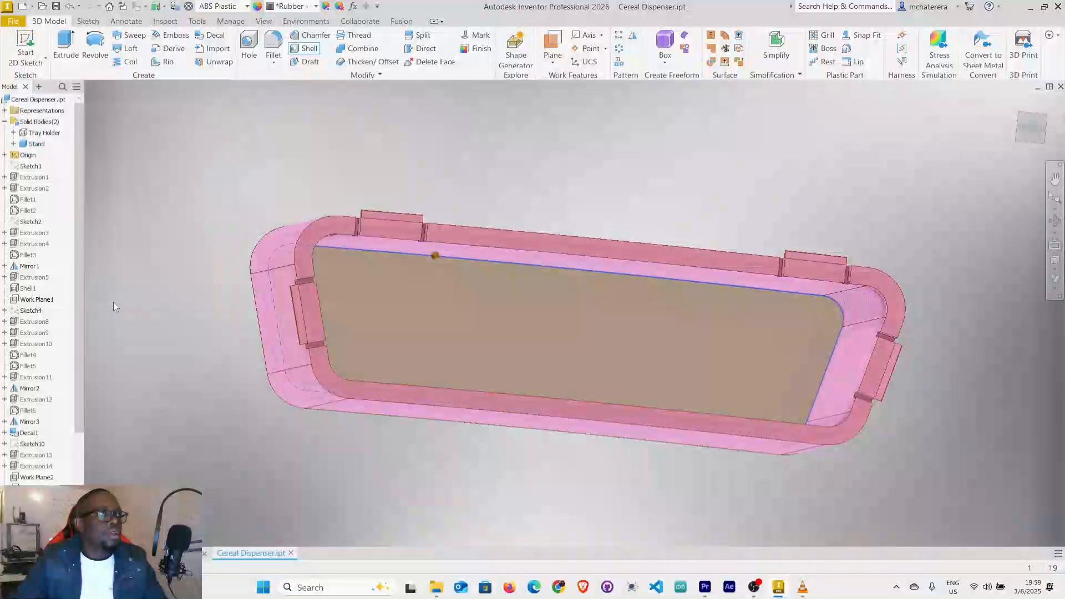
Examine the hollowed plug from inside the stand and from its closed outer end.
{"action": "middle_click_drag", "start_coordinate": [548, 311], "coordinate": [761, 320], "text": "shift"}
{"action": "scroll", "coordinate": [761, 320], "scroll_direction": "up", "scroll_amount": 5}
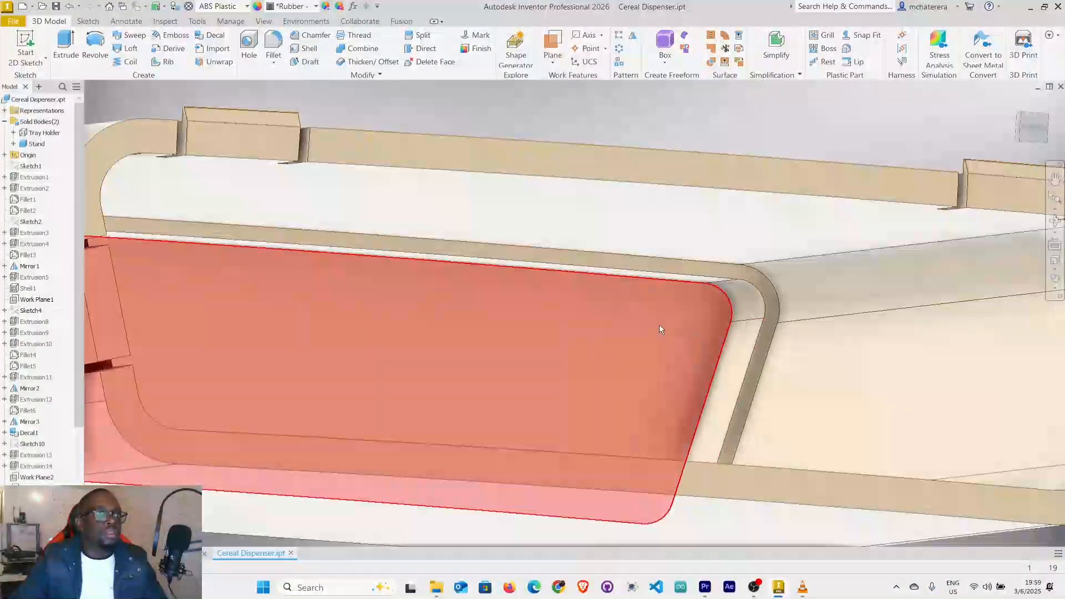
{"action": "scroll", "coordinate": [605, 312], "scroll_direction": "down", "scroll_amount": 5}
{"action": "mouse_move", "coordinate": [588, 305]}
{"action": "middle_mouse_down", "text": "shift"}
{"action": "mouse_move", "coordinate": [537, 360]}
{"action": "mouse_move", "coordinate": [401, 328]}
{"action": "mouse_move", "coordinate": [294, 354]}
{"action": "mouse_move", "coordinate": [322, 334]}
{"action": "mouse_move", "coordinate": [523, 303]}
{"action": "mouse_move", "coordinate": [494, 297]}
{"action": "mouse_move", "coordinate": [390, 315]}
{"action": "mouse_move", "coordinate": [345, 338]}
{"action": "mouse_move", "coordinate": [286, 340]}
{"action": "mouse_move", "coordinate": [572, 351]}
{"action": "middle_mouse_up", "text": "shift"}
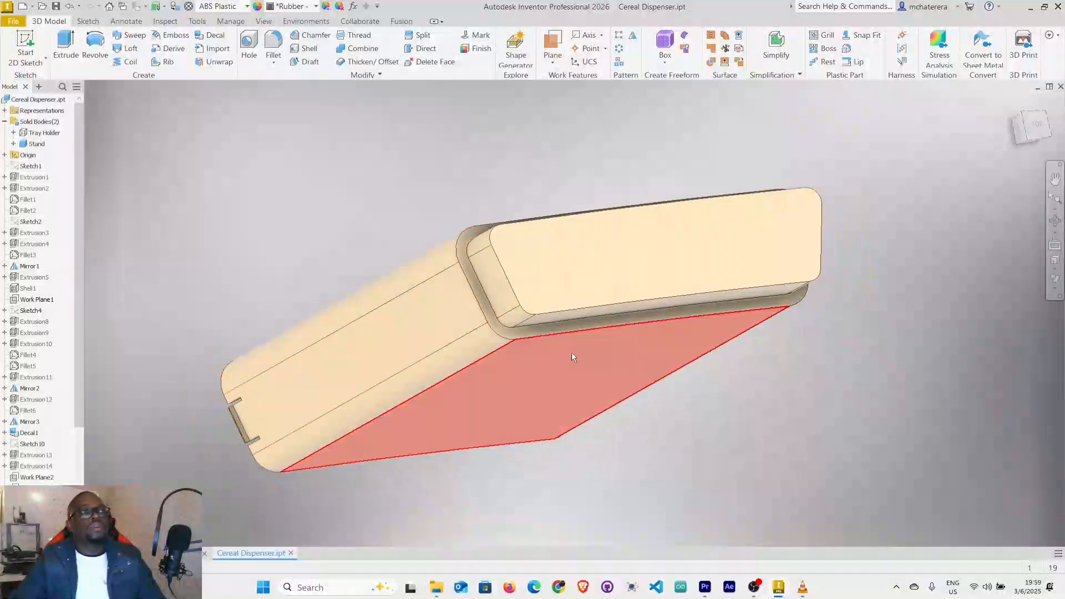
{"action": "scroll", "coordinate": [618, 292], "scroll_direction": "up", "scroll_amount": 5}
{"action": "scroll", "coordinate": [617, 291], "scroll_direction": "down", "scroll_amount": 5}
{"action": "mouse_move", "coordinate": [689, 274]}
{"action": "middle_mouse_down", "text": "shift"}
{"action": "mouse_move", "coordinate": [630, 272]}
{"action": "mouse_move", "coordinate": [634, 281]}
{"action": "middle_mouse_up", "text": "shift"}
{"action": "scroll", "coordinate": [630, 272], "scroll_direction": "down", "scroll_amount": 4}
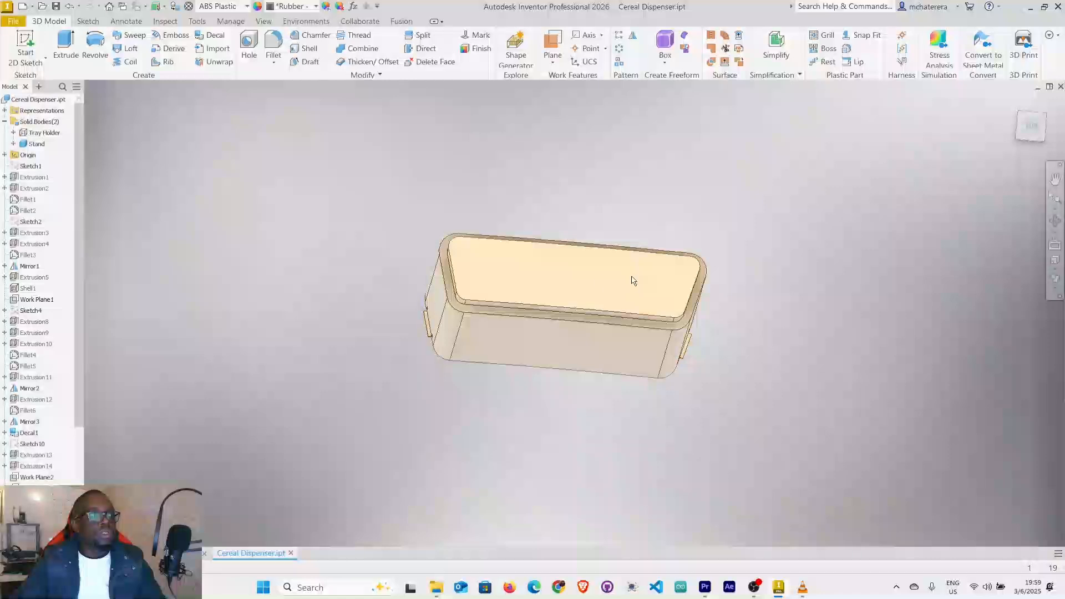
Start a new sketch on the plug's closed end face and project the face's outline into it.
{"action": "right_click", "coordinate": [545, 274]}
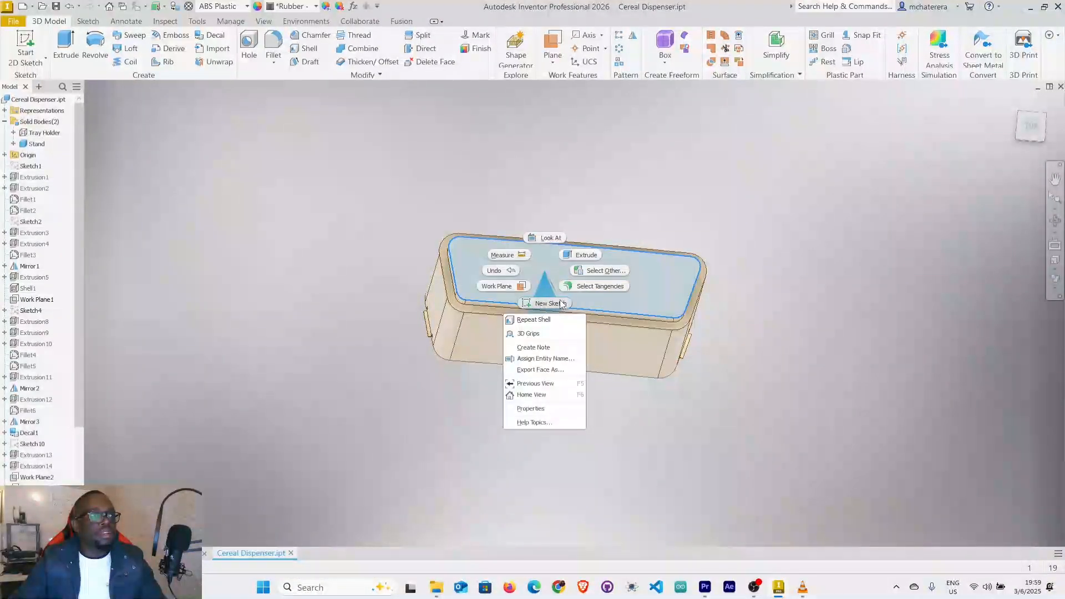
{"action": "left_click", "coordinate": [561, 304]}
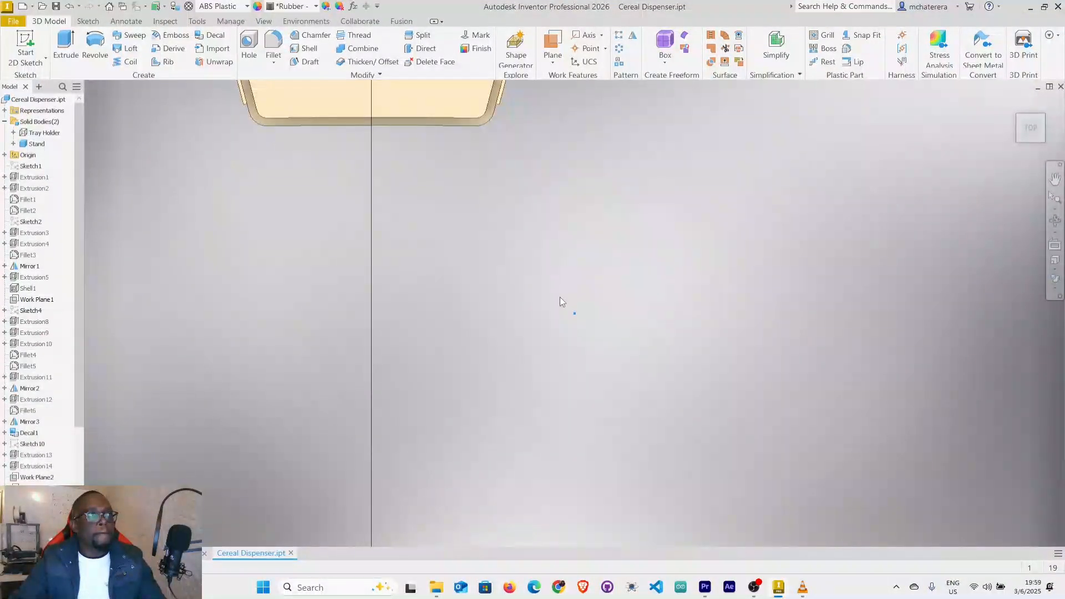
{"action": "scroll", "coordinate": [436, 173], "scroll_direction": "down", "scroll_amount": 5}
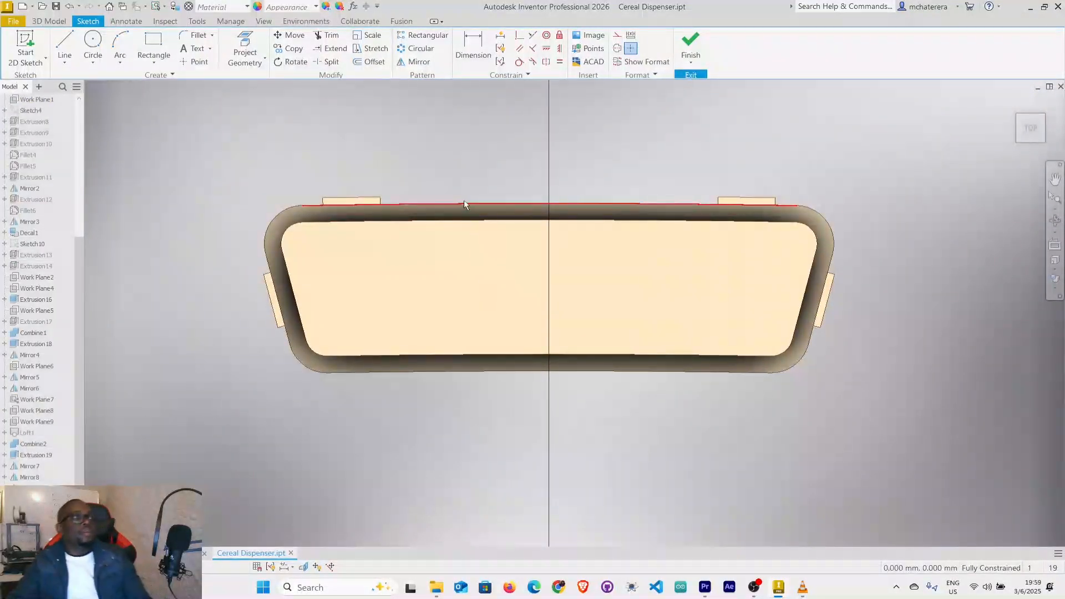
{"action": "left_click", "coordinate": [255, 44]}
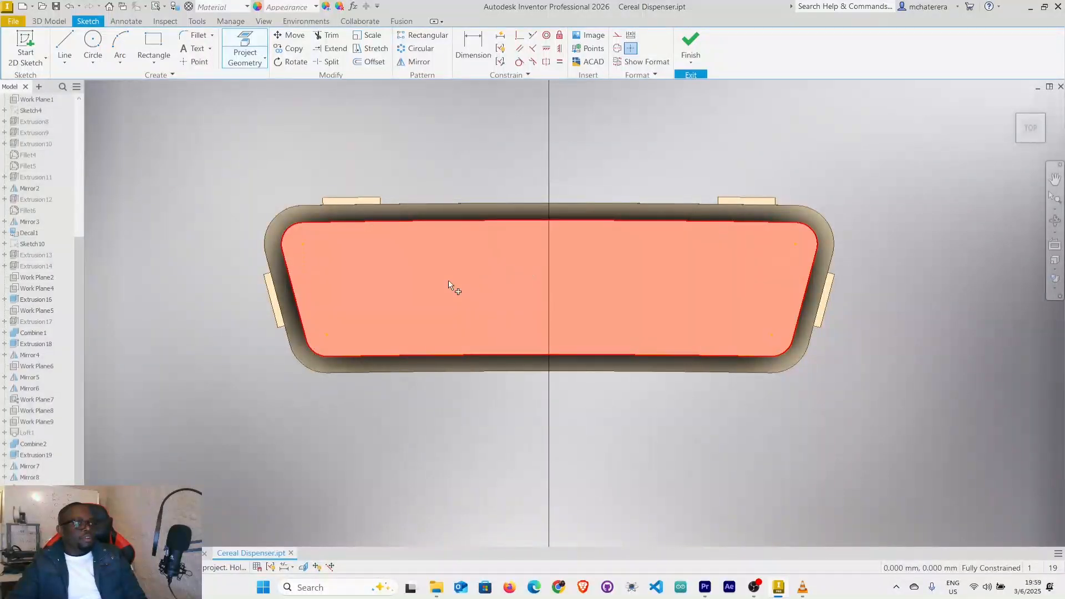
{"action": "left_click", "coordinate": [455, 284]}
{"action": "right_click", "coordinate": [212, 221]}
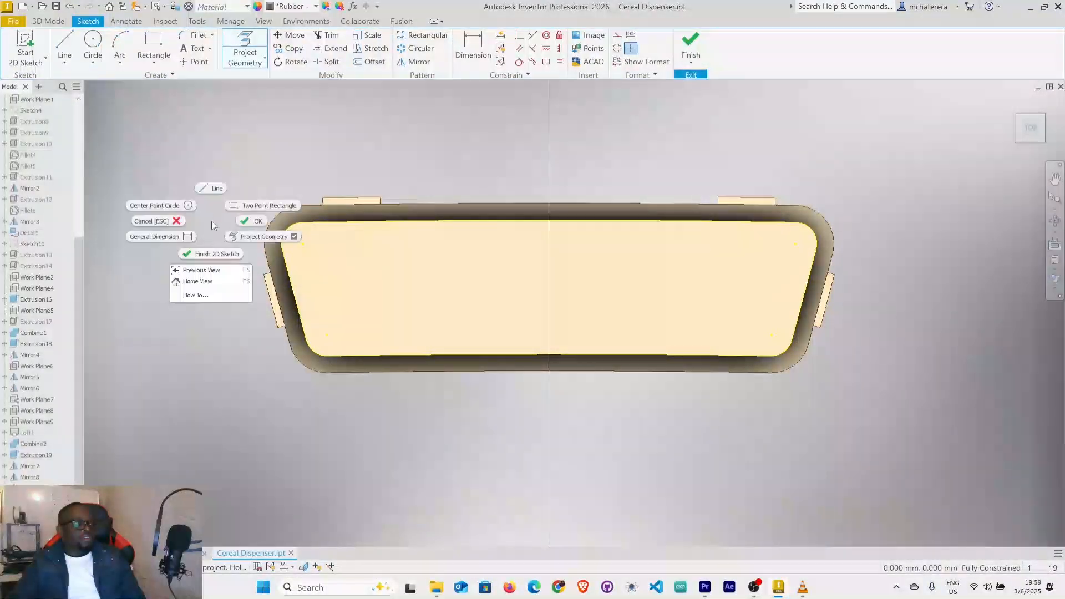
{"action": "left_click", "coordinate": [246, 222]}
{"action": "left_click", "coordinate": [380, 64]}
{"action": "left_click", "coordinate": [506, 221]}
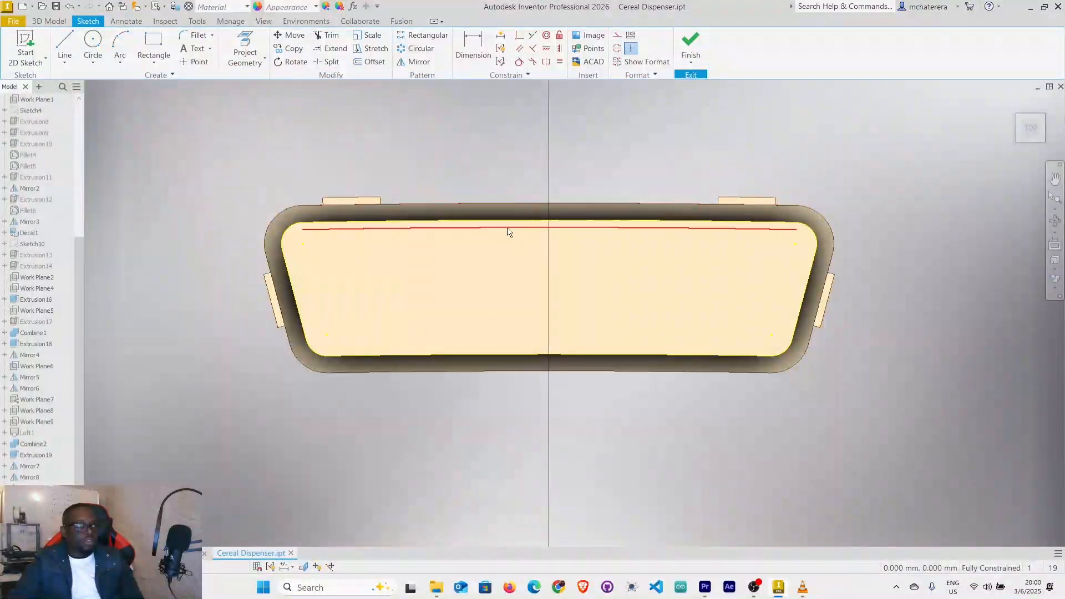
{"action": "key", "text": "Escape"}
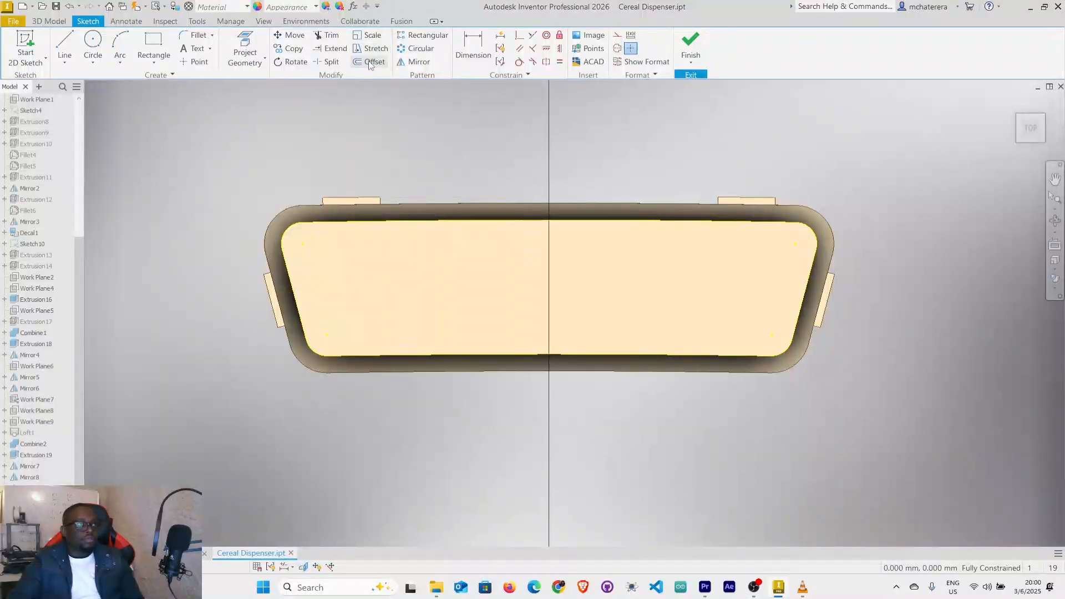
Turn off Loop Select for Offset and offset the projected outline's upper long edge 2 mm inward.
{"action": "key", "text": "o"}
{"action": "right_click", "coordinate": [498, 231]}
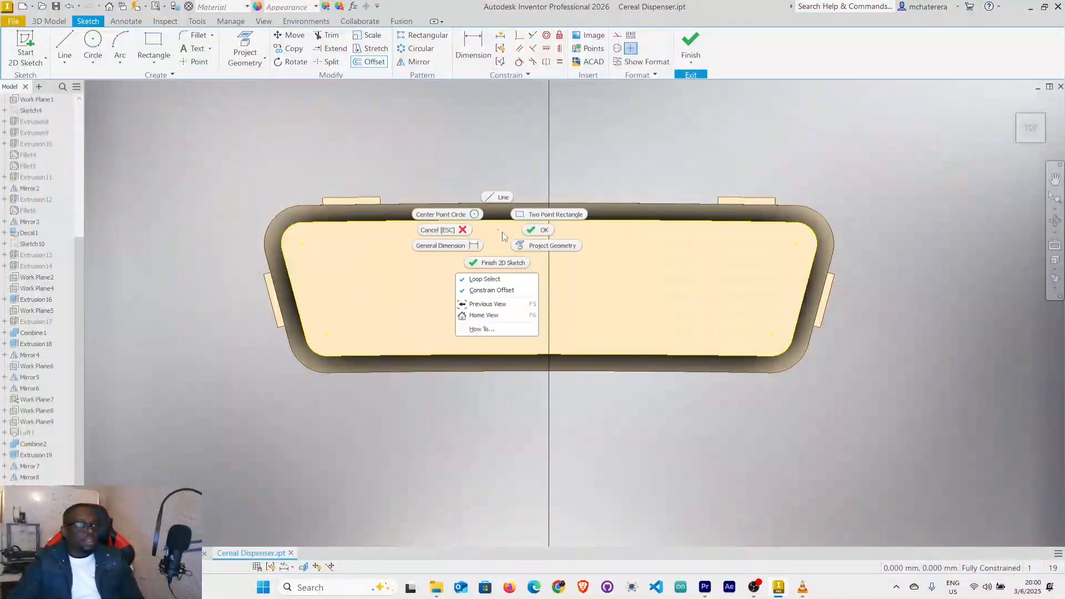
{"action": "left_click", "coordinate": [495, 280]}
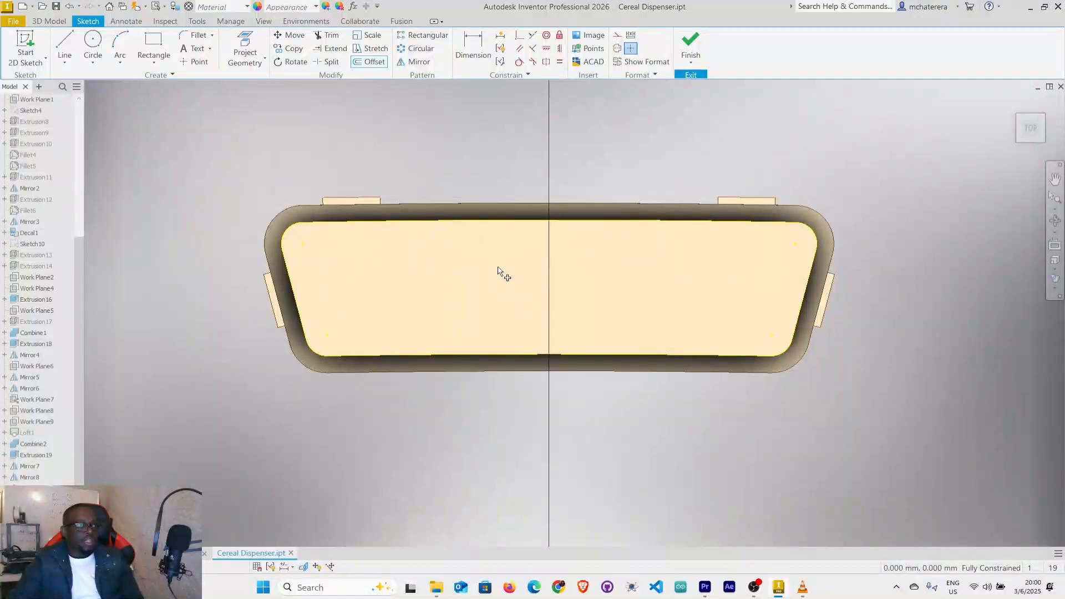
{"action": "left_click", "coordinate": [506, 223]}
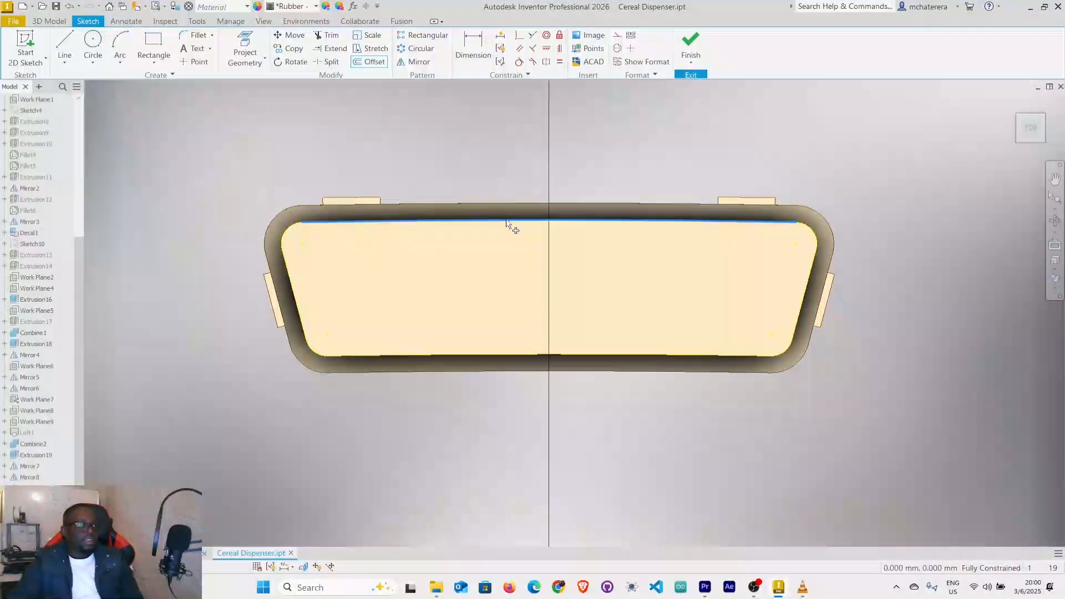
{"action": "right_click", "coordinate": [506, 223]}
{"action": "left_click", "coordinate": [536, 219]}
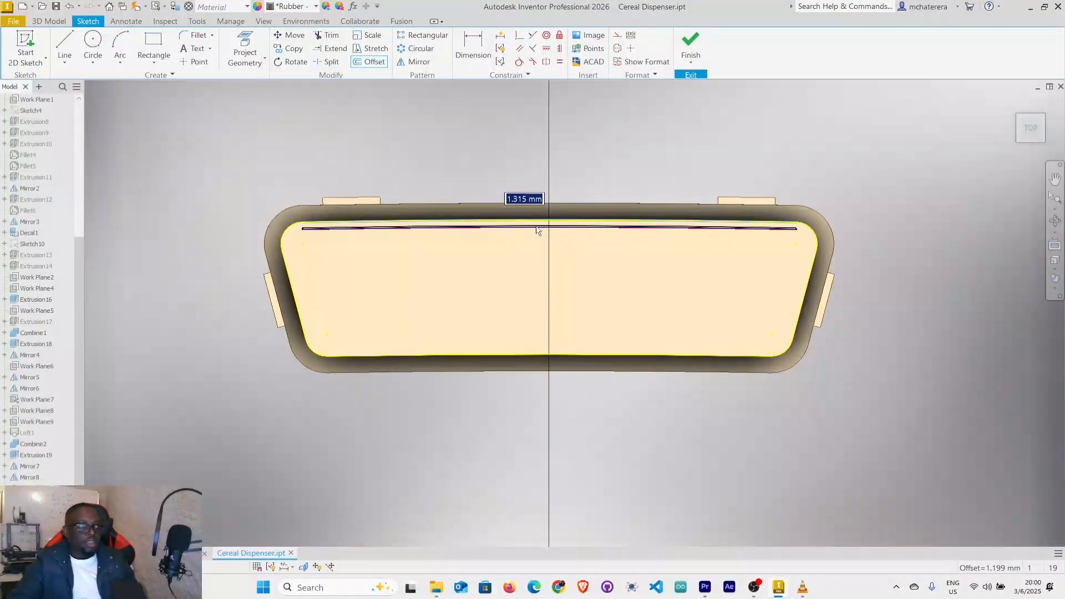
{"action": "type", "text": "2"}
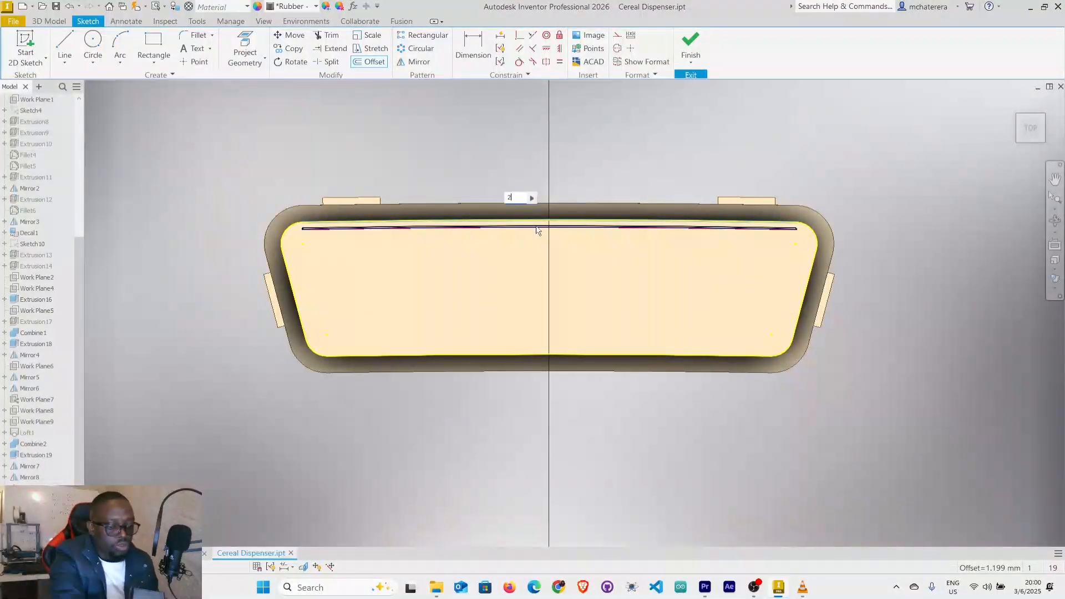
{"action": "key", "text": "Return"}
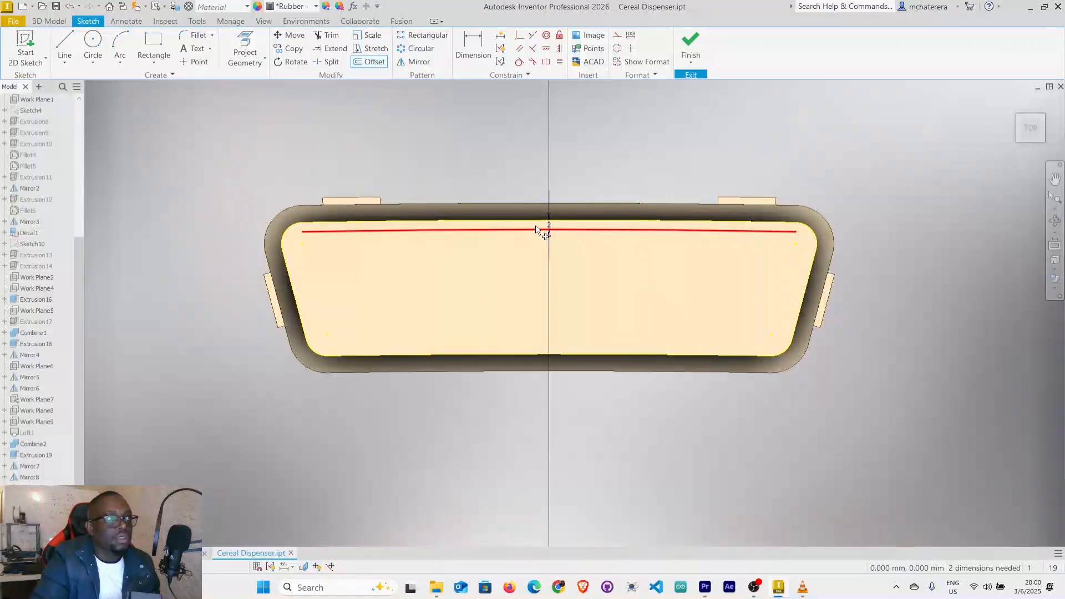
Offset the projected outline's lower long edge 2 mm inward.
{"action": "left_click", "coordinate": [481, 357]}
{"action": "right_click", "coordinate": [481, 356]}
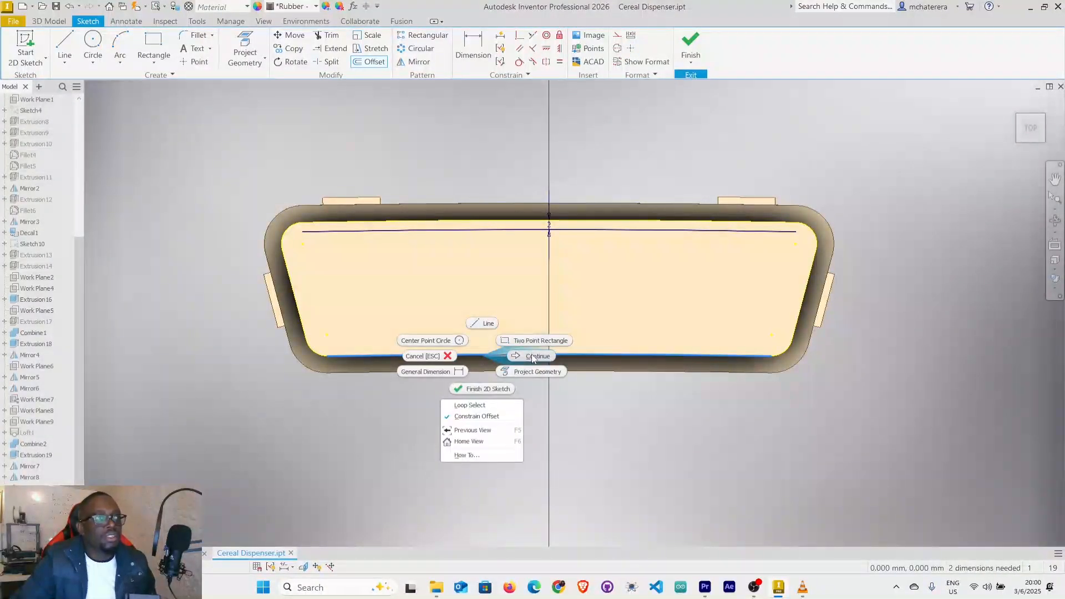
{"action": "left_click", "coordinate": [532, 357]}
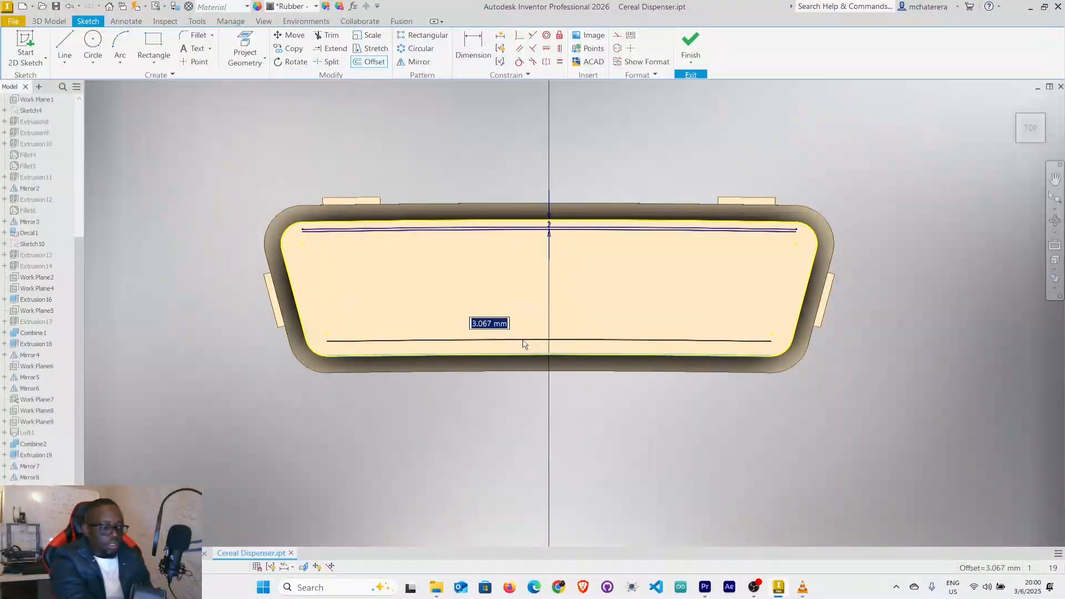
{"action": "type", "text": "2"}
{"action": "key", "text": "Return"}
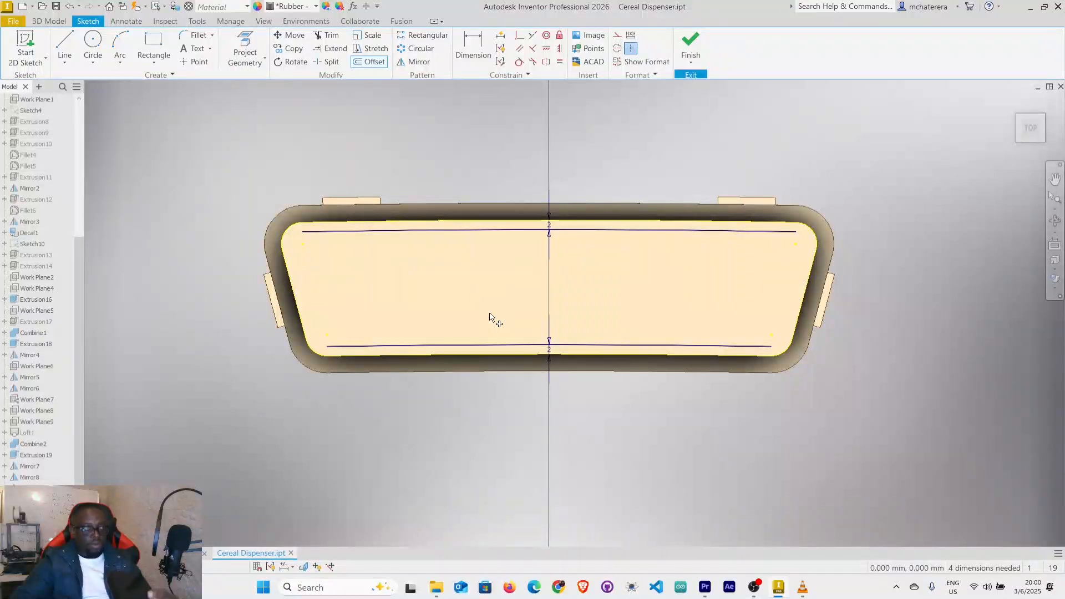
Draw two vertical lines crossing both offset lines, about 21 mm left and 12 mm right of the centre axis, ending above the outline.
{"action": "left_click", "coordinate": [66, 49]}
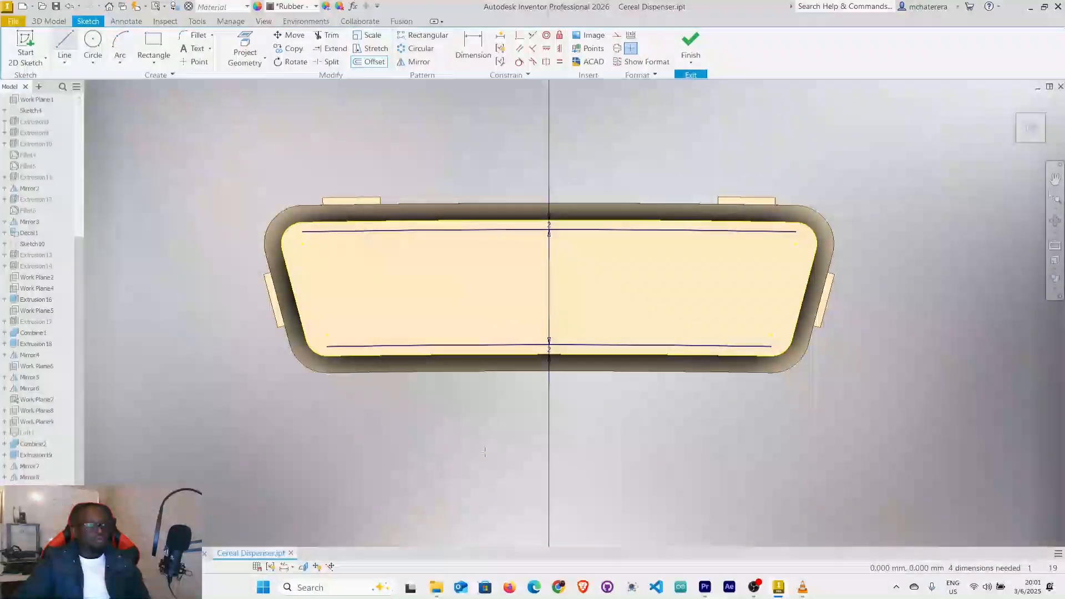
{"action": "left_click", "coordinate": [448, 350]}
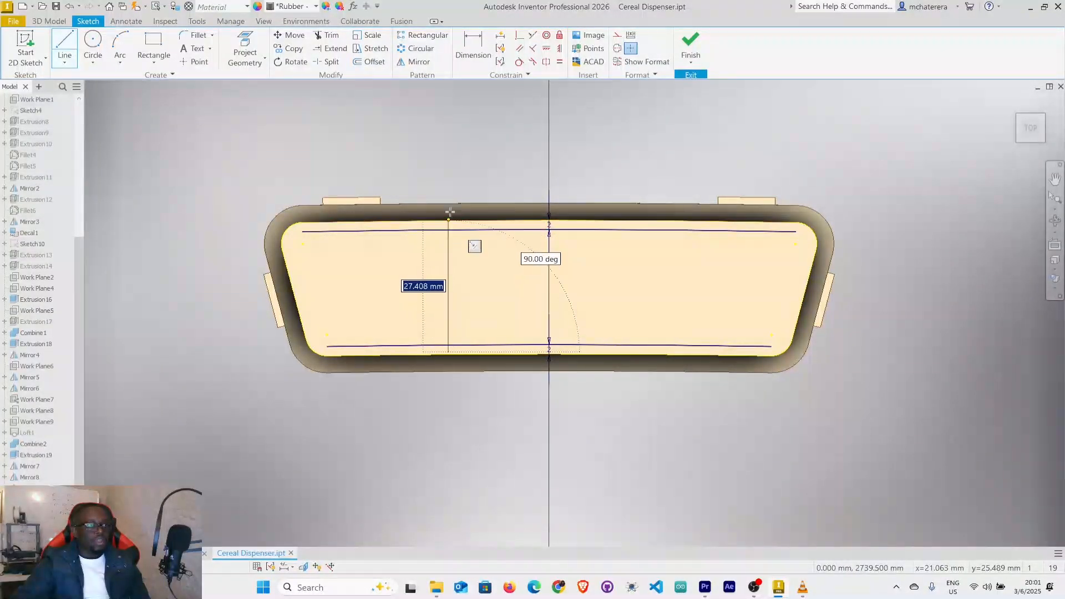
{"action": "left_click", "coordinate": [449, 175]}
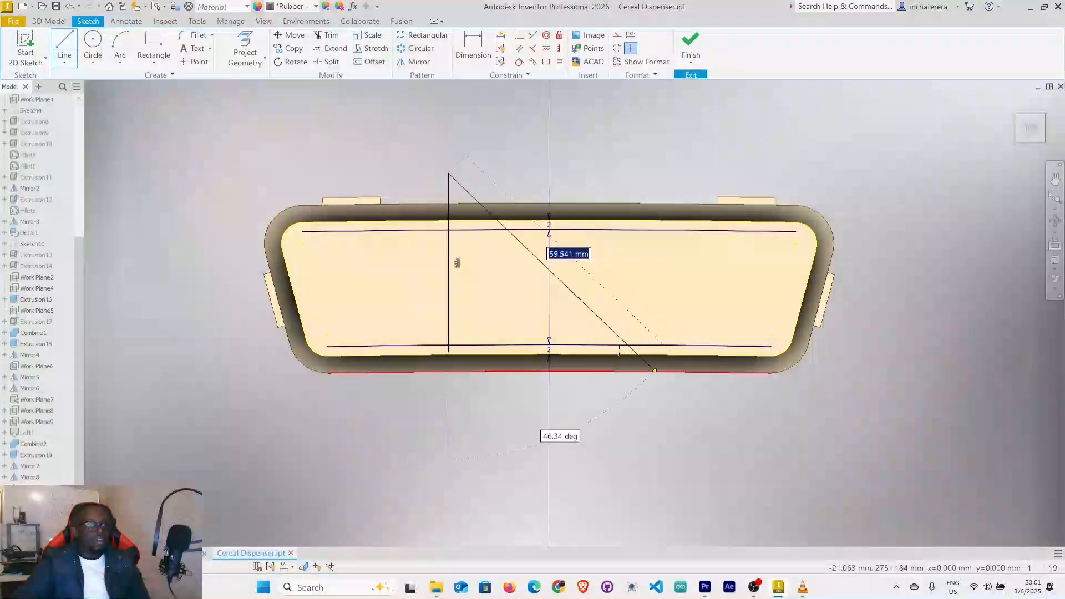
{"action": "right_click", "coordinate": [610, 318]}
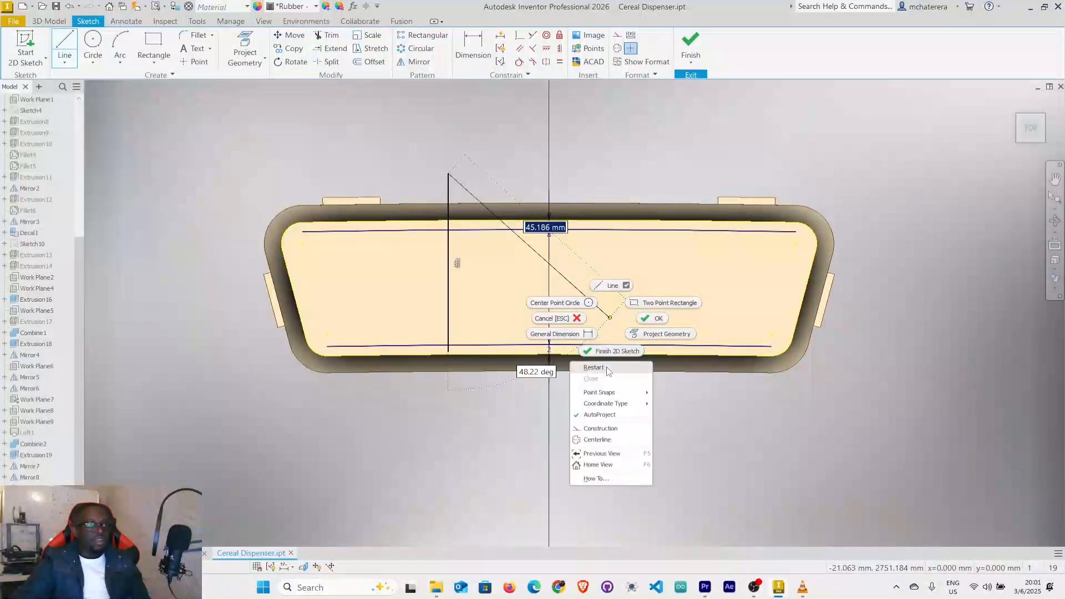
{"action": "left_click", "coordinate": [606, 364]}
{"action": "left_click", "coordinate": [606, 351]}
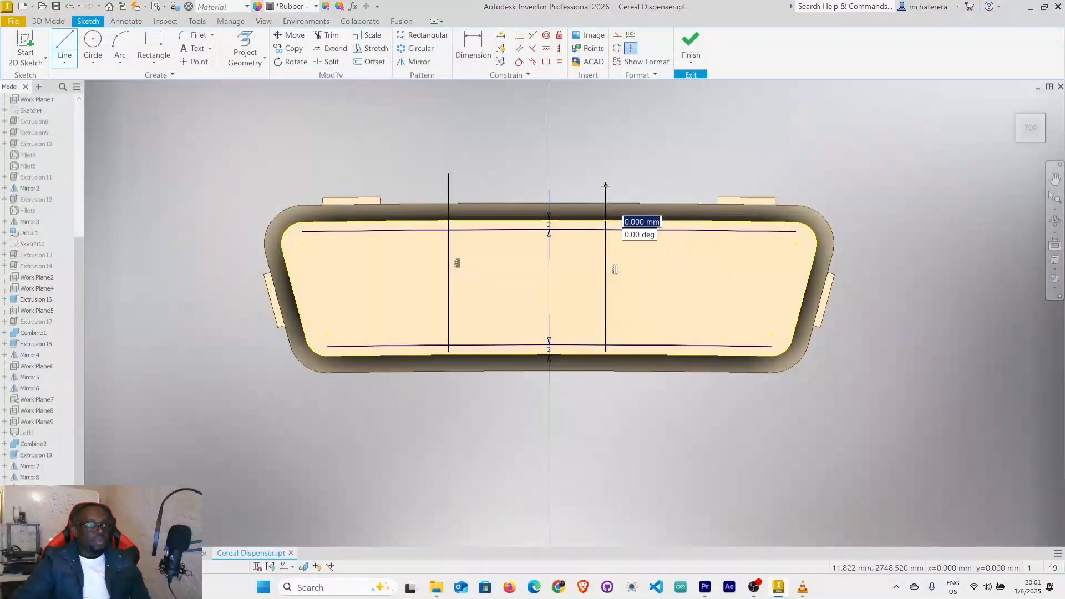
{"action": "right_click", "coordinate": [606, 186]}
{"action": "left_click", "coordinate": [637, 187]}
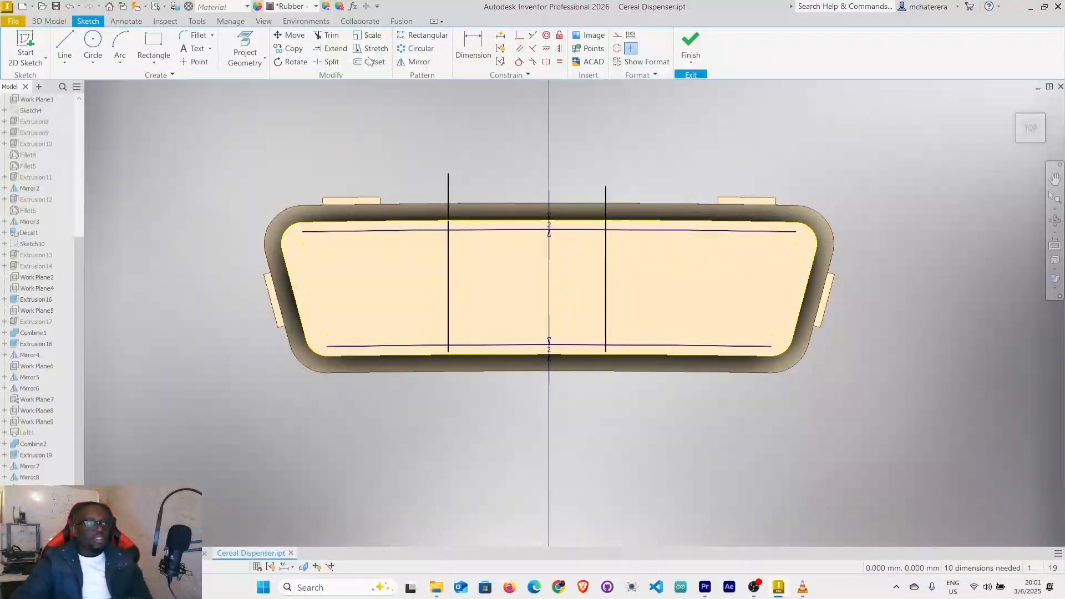
Trim the lower offset line outside the two vertical lines and remove the vertical lines' stubs below it.
{"action": "left_click", "coordinate": [328, 34]}
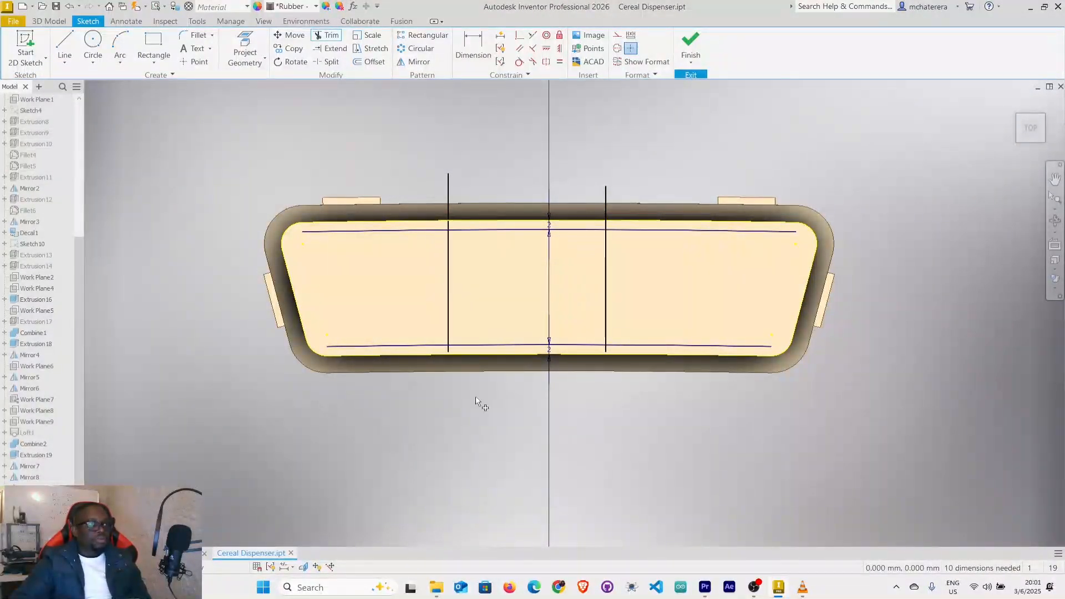
{"action": "left_click", "coordinate": [379, 346]}
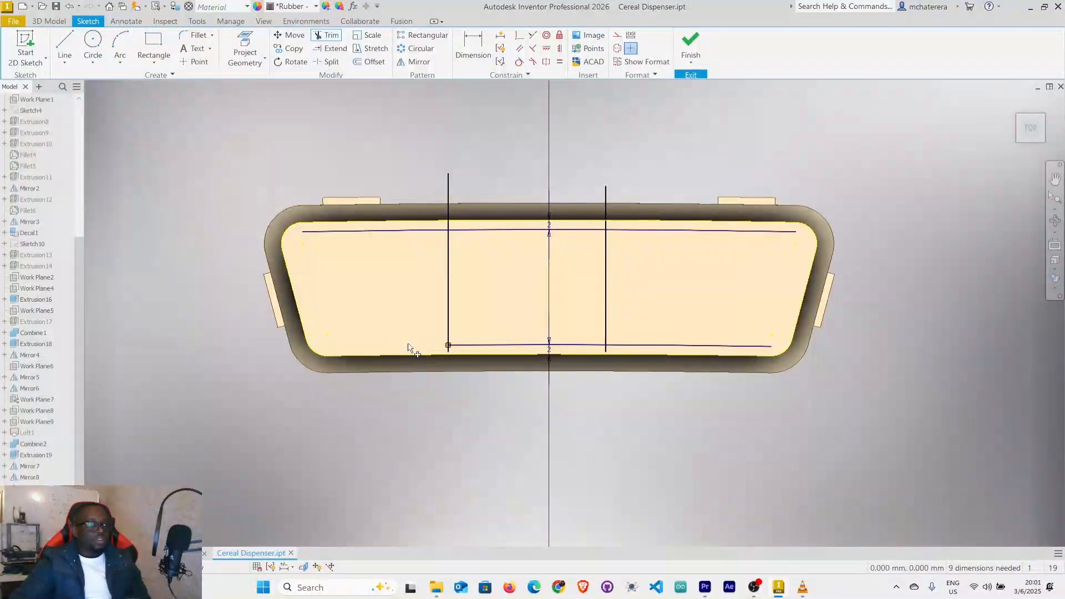
{"action": "scroll", "coordinate": [450, 345], "scroll_direction": "up", "scroll_amount": 5}
{"action": "left_click", "coordinate": [461, 432]}
{"action": "scroll", "coordinate": [456, 424], "scroll_direction": "down", "scroll_amount": 5}
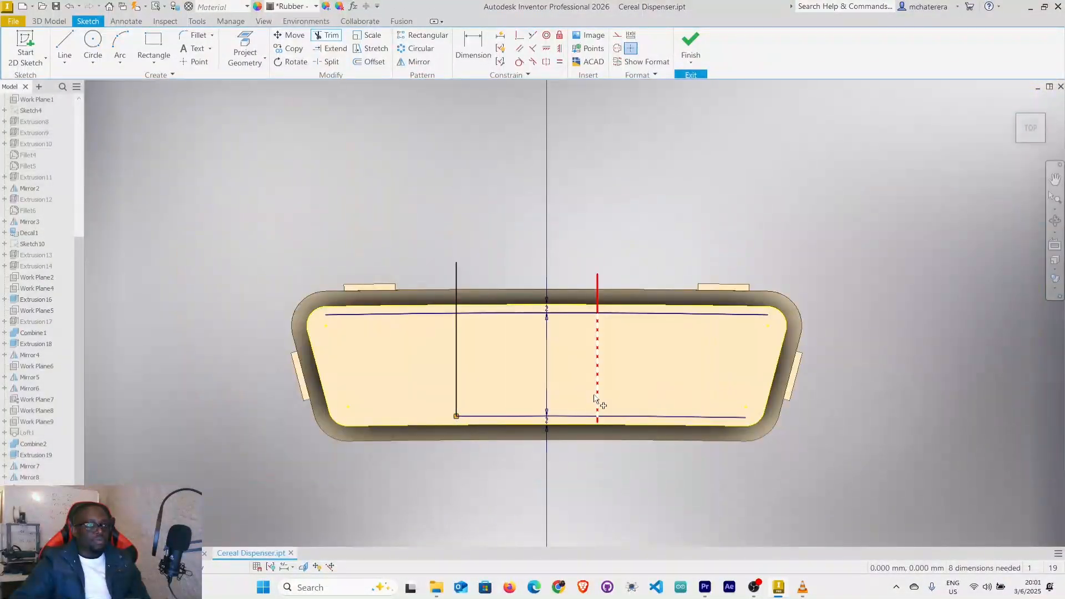
{"action": "left_click", "coordinate": [617, 417]}
{"action": "scroll", "coordinate": [605, 405], "scroll_direction": "up", "scroll_amount": 6}
{"action": "scroll", "coordinate": [607, 409], "scroll_direction": "down", "scroll_amount": 4}
{"action": "scroll", "coordinate": [610, 396], "scroll_direction": "down", "scroll_amount": 2}
{"action": "scroll", "coordinate": [632, 485], "scroll_direction": "up", "scroll_amount": 3}
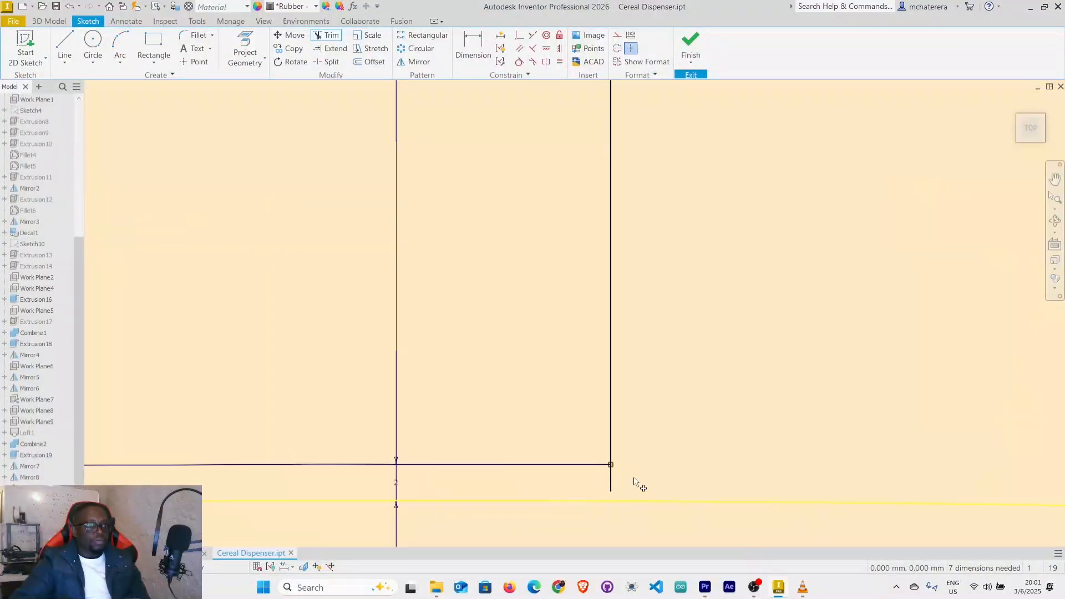
{"action": "left_click", "coordinate": [613, 488]}
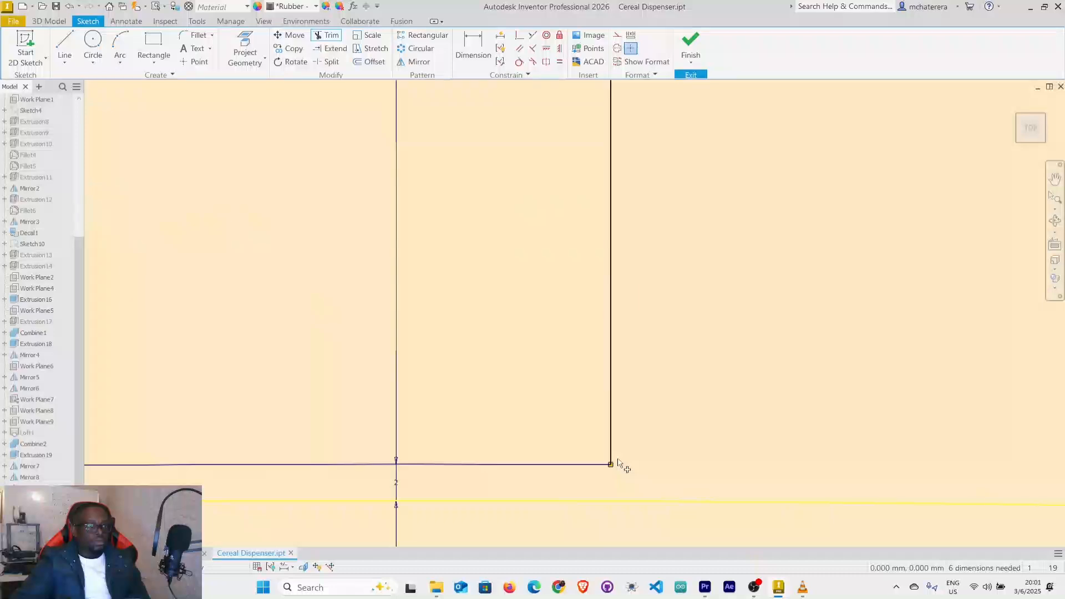
Trim the upper offset line outside the verticals and their ends above it, leaving a closed central rectangle.
{"action": "scroll", "coordinate": [618, 466], "scroll_direction": "down", "scroll_amount": 4}
{"action": "left_click", "coordinate": [647, 364]}
{"action": "left_click", "coordinate": [450, 363]}
{"action": "left_click", "coordinate": [483, 333]}
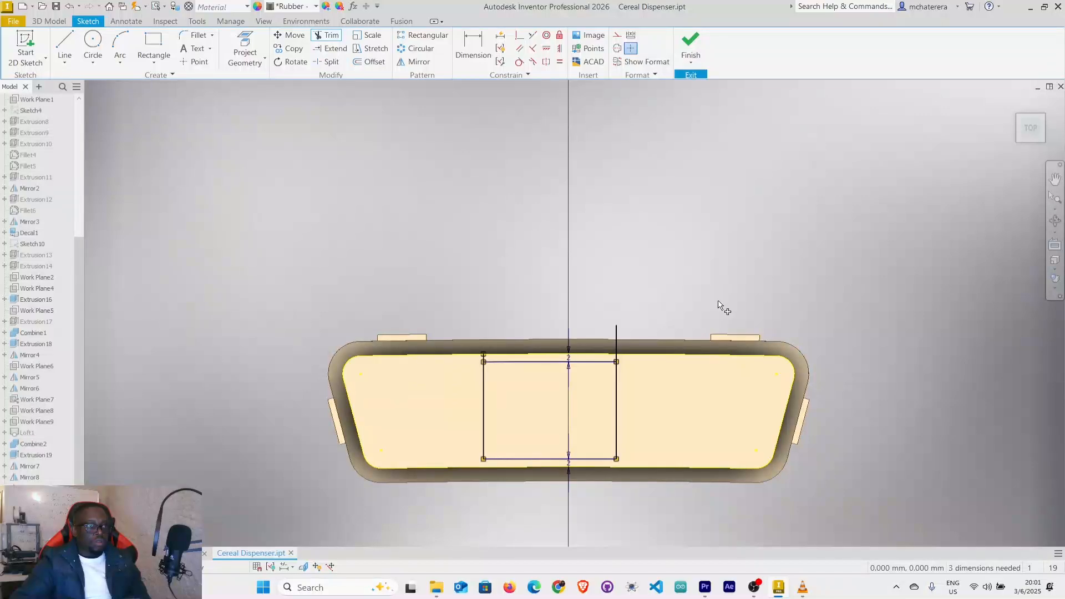
{"action": "left_click", "coordinate": [618, 336]}
{"action": "scroll", "coordinate": [620, 342], "scroll_direction": "up", "scroll_amount": 5}
{"action": "left_click", "coordinate": [606, 380]}
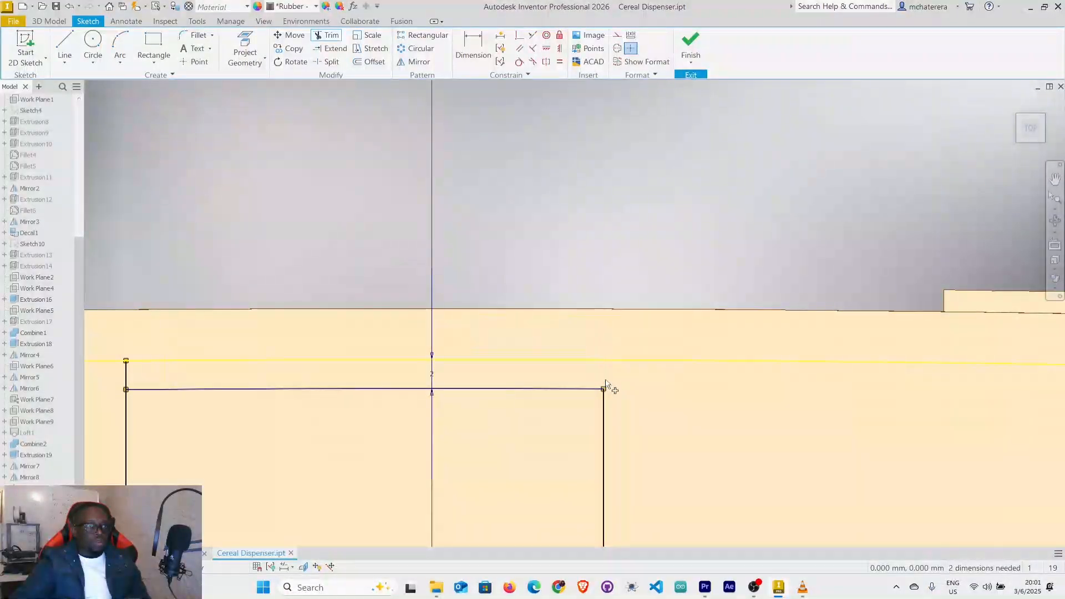
{"action": "left_click", "coordinate": [127, 377]}
{"action": "scroll", "coordinate": [340, 371], "scroll_direction": "down", "scroll_amount": 5}
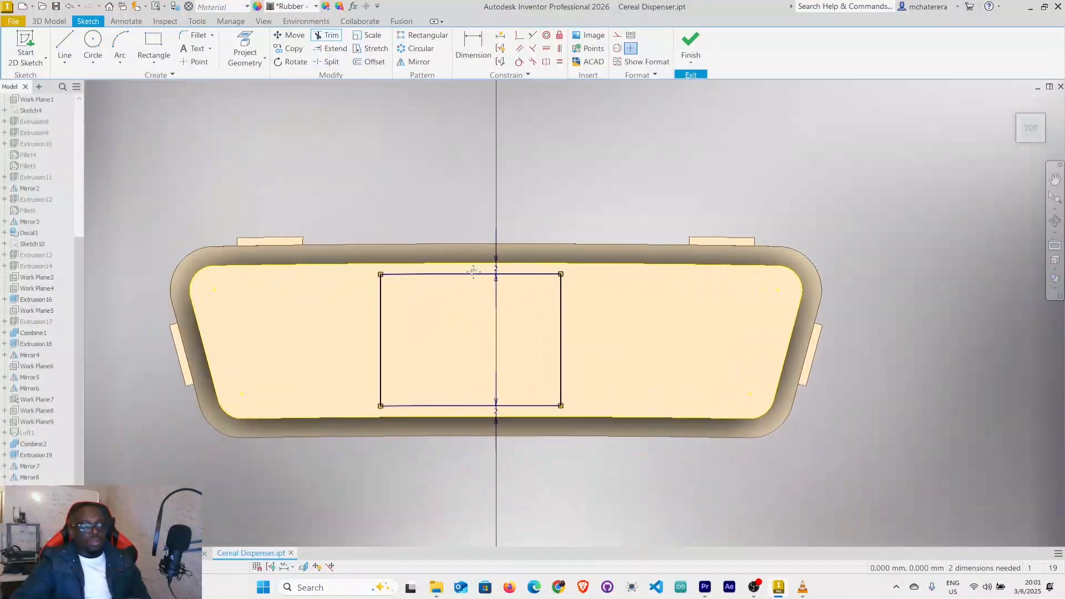
{"action": "right_click", "coordinate": [384, 131]}
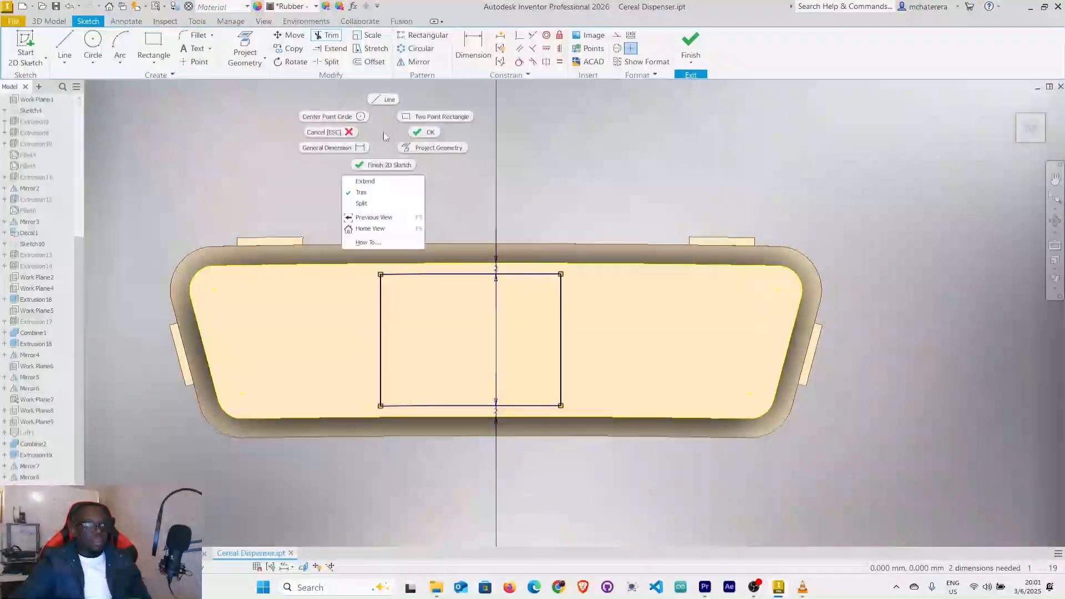
{"action": "left_click", "coordinate": [414, 134]}
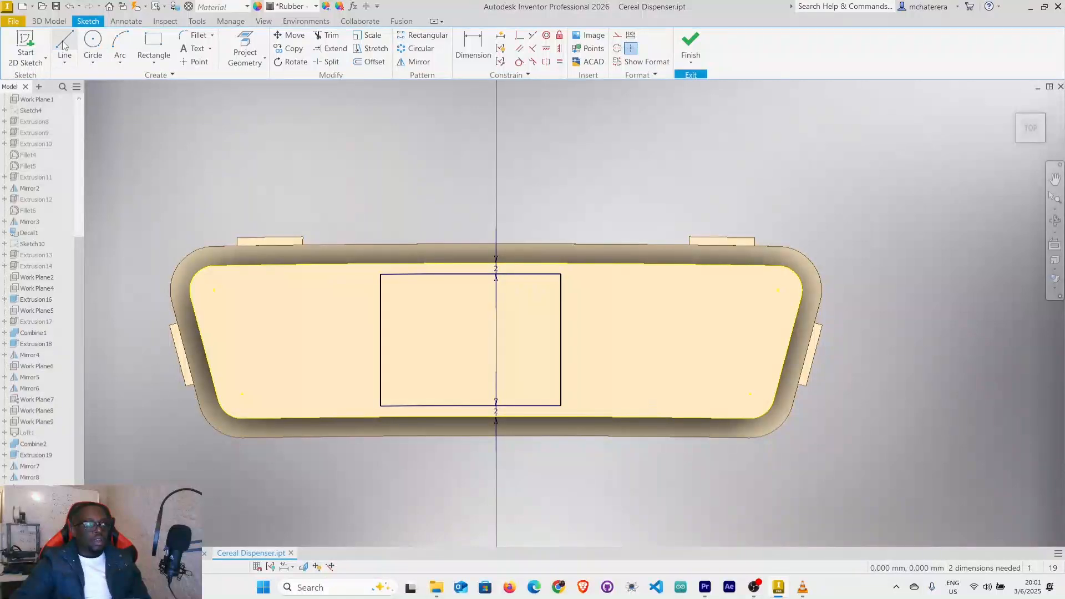
Draw a vertical line on the centre axis between the outline's lower and upper edges and make it construction.
{"action": "key", "text": "l"}
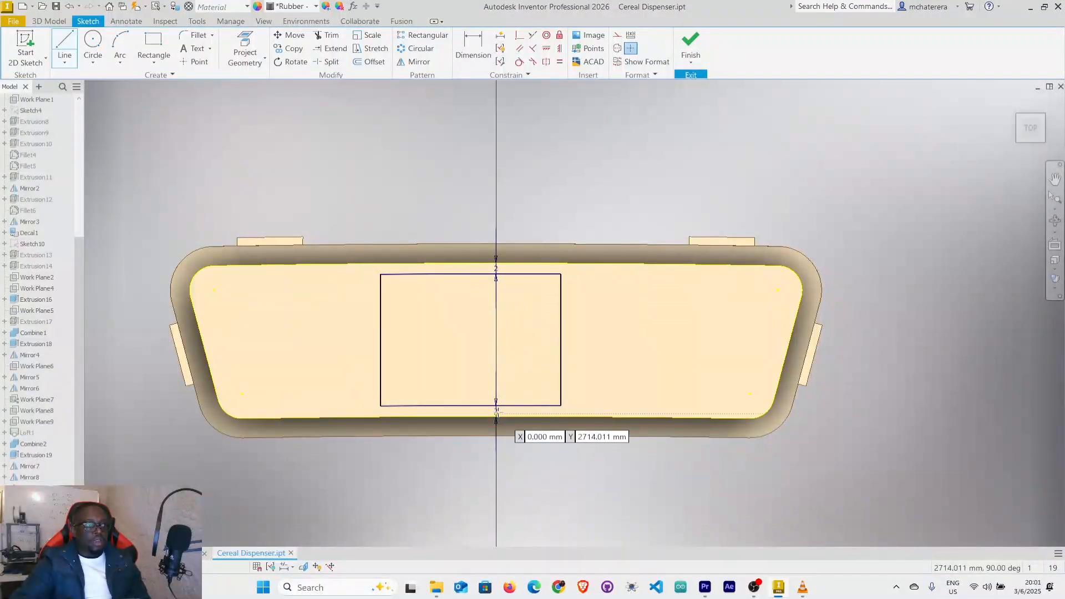
{"action": "left_click", "coordinate": [496, 416]}
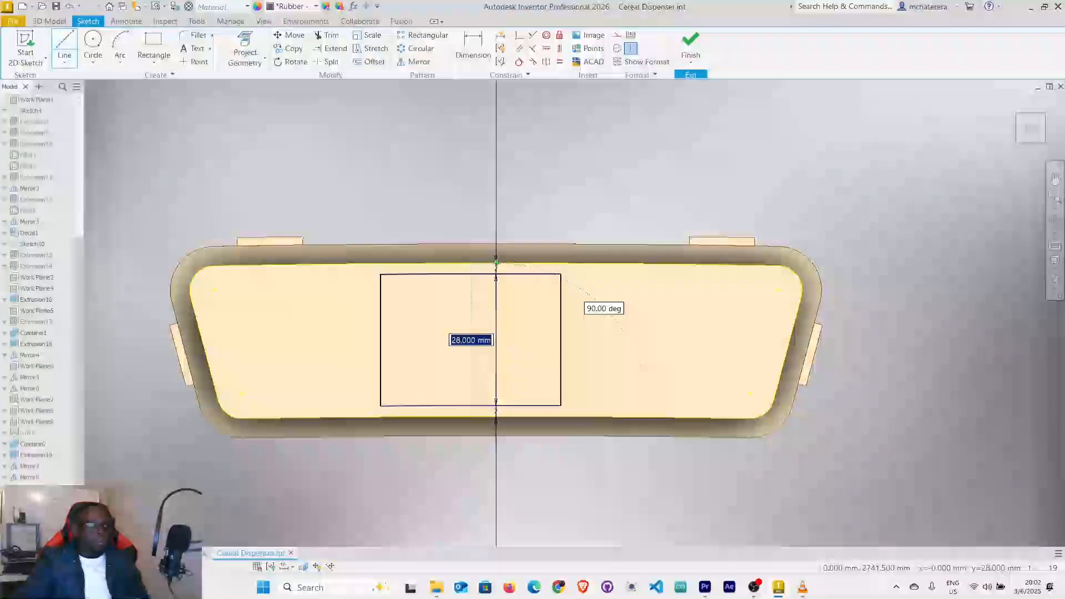
{"action": "left_click", "coordinate": [496, 262]}
{"action": "right_click", "coordinate": [496, 263]}
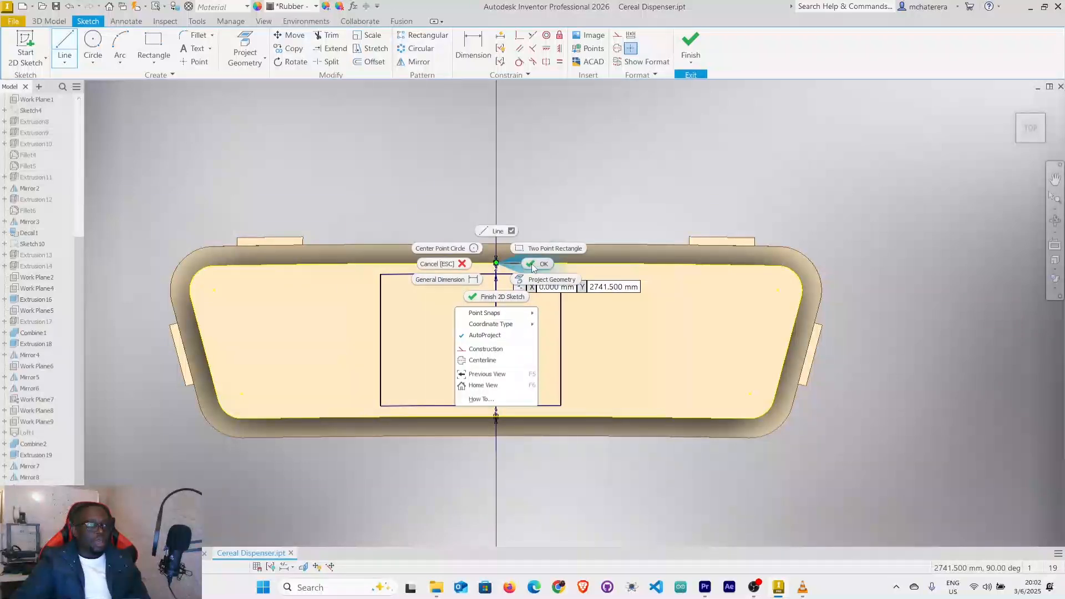
{"action": "left_click", "coordinate": [533, 265]}
{"action": "right_click", "coordinate": [497, 323]}
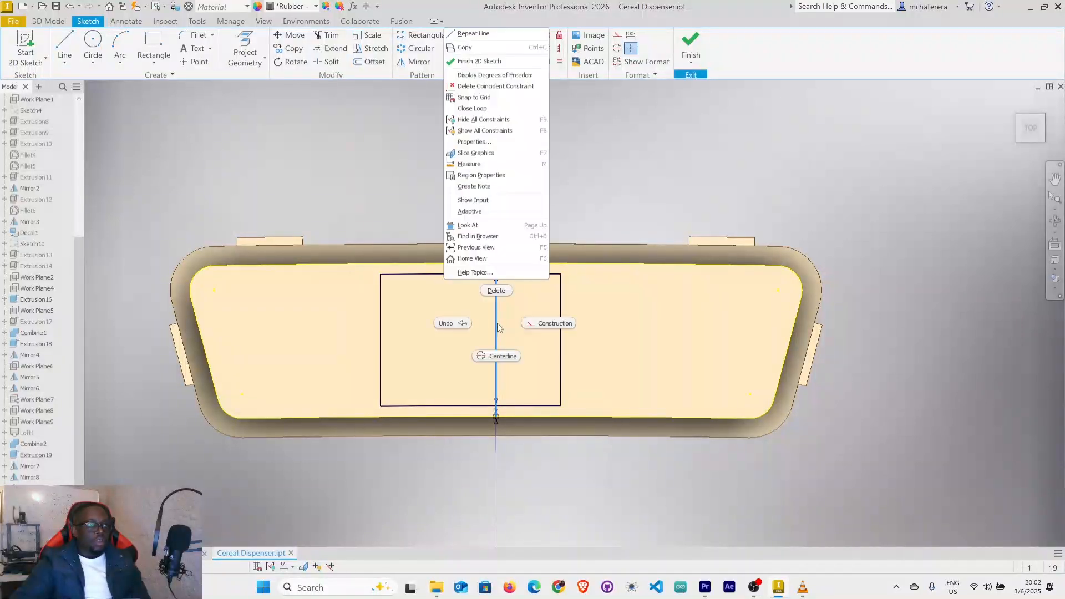
{"action": "left_click", "coordinate": [549, 323]}
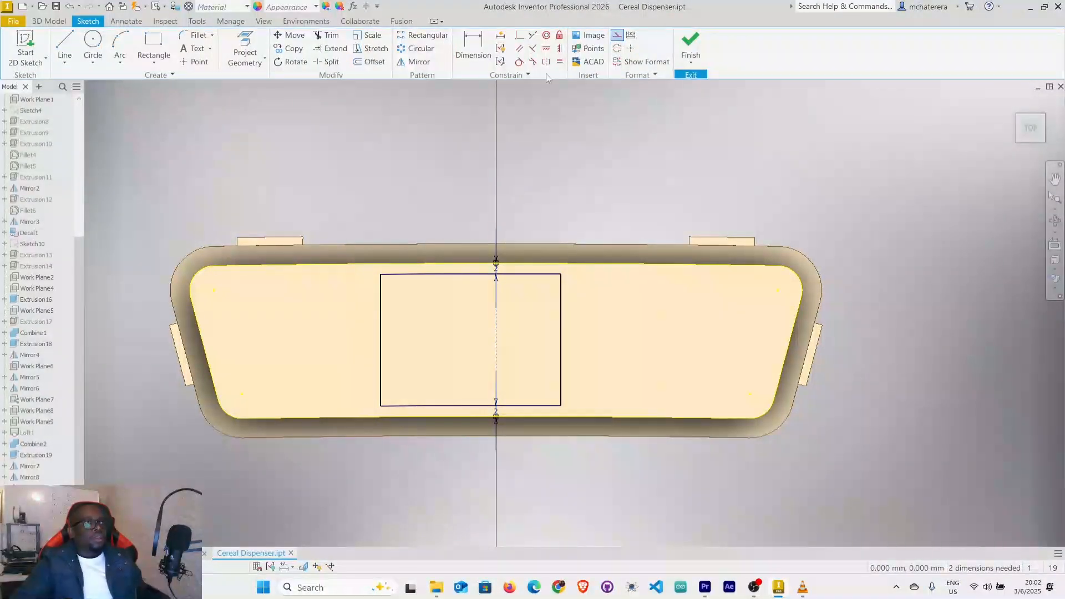
Constrain the rectangle's two vertical sides symmetric about the central construction line.
{"action": "left_click", "coordinate": [547, 62]}
{"action": "left_click", "coordinate": [381, 348]}
{"action": "left_click", "coordinate": [557, 343]}
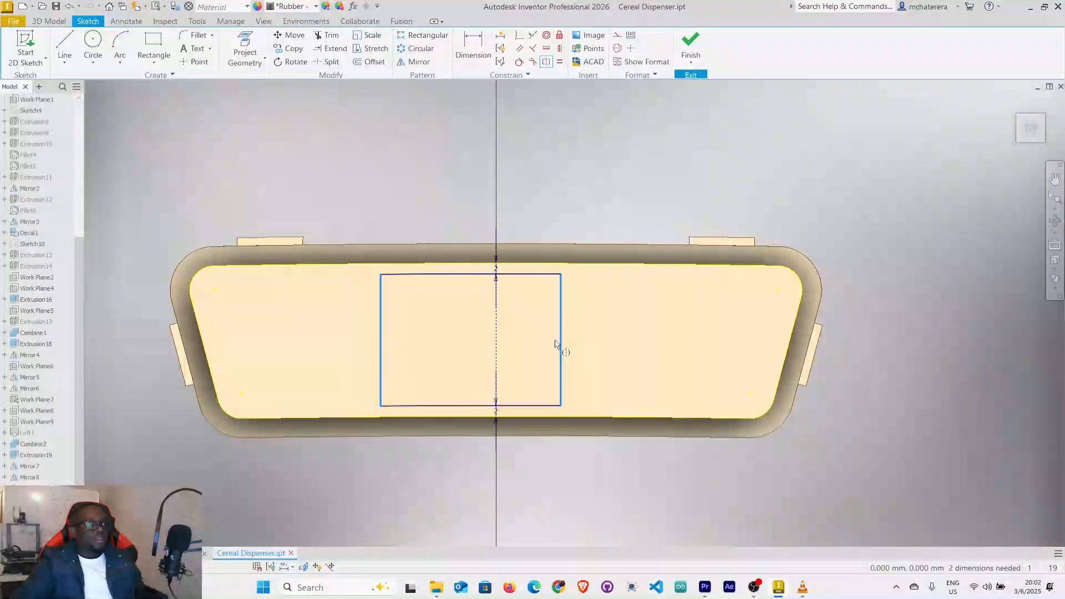
{"action": "left_click", "coordinate": [498, 351]}
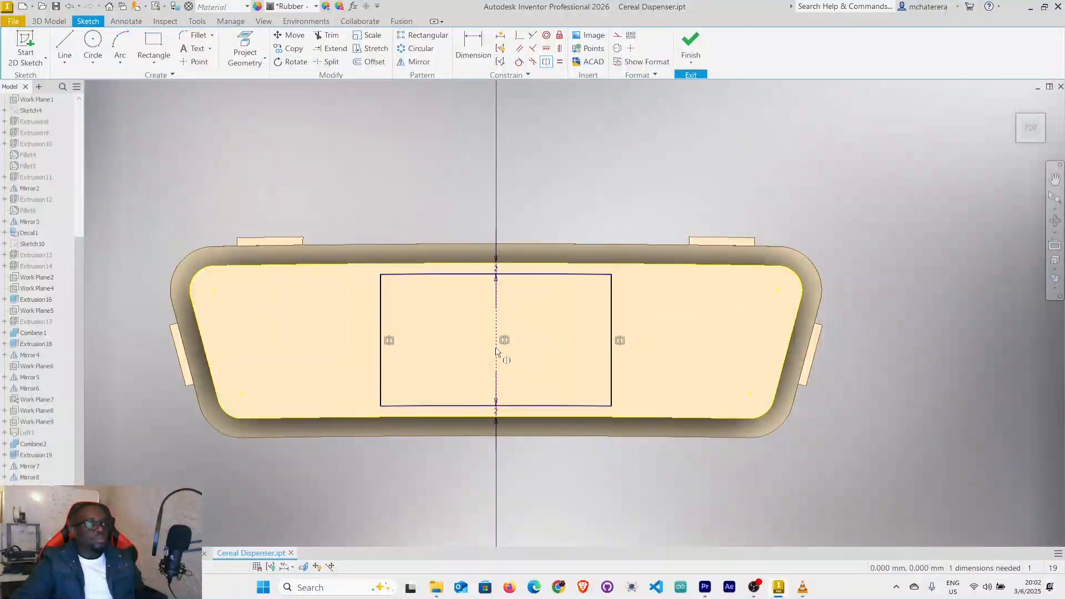
{"action": "right_click", "coordinate": [314, 341]}
{"action": "left_click", "coordinate": [351, 339]}
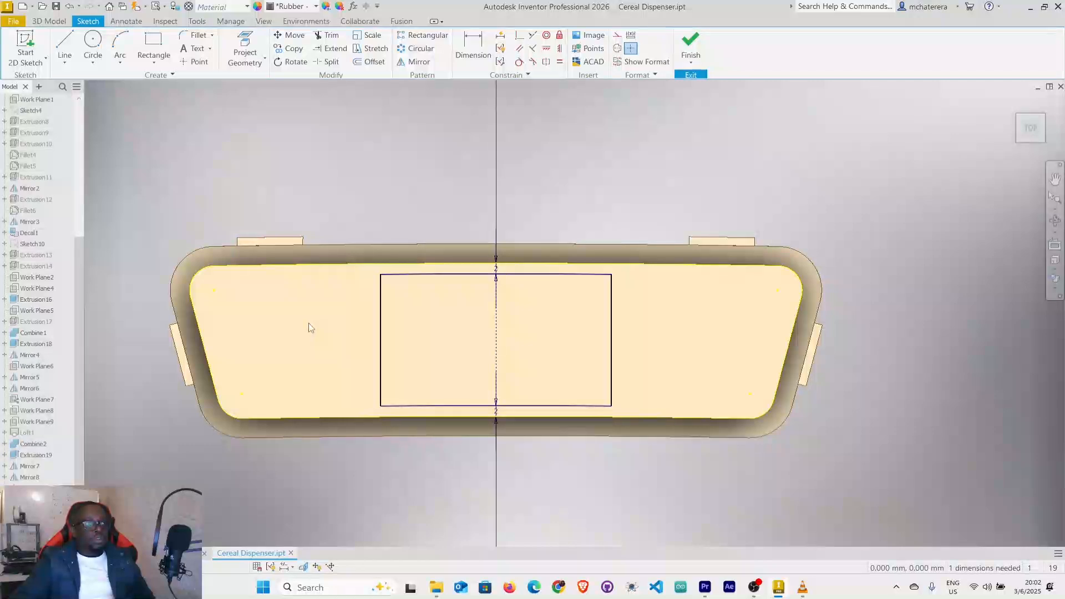
Dimension the distance between the rectangle's vertical sides as 40 mm.
{"action": "left_click", "coordinate": [484, 51]}
{"action": "left_click", "coordinate": [381, 380]}
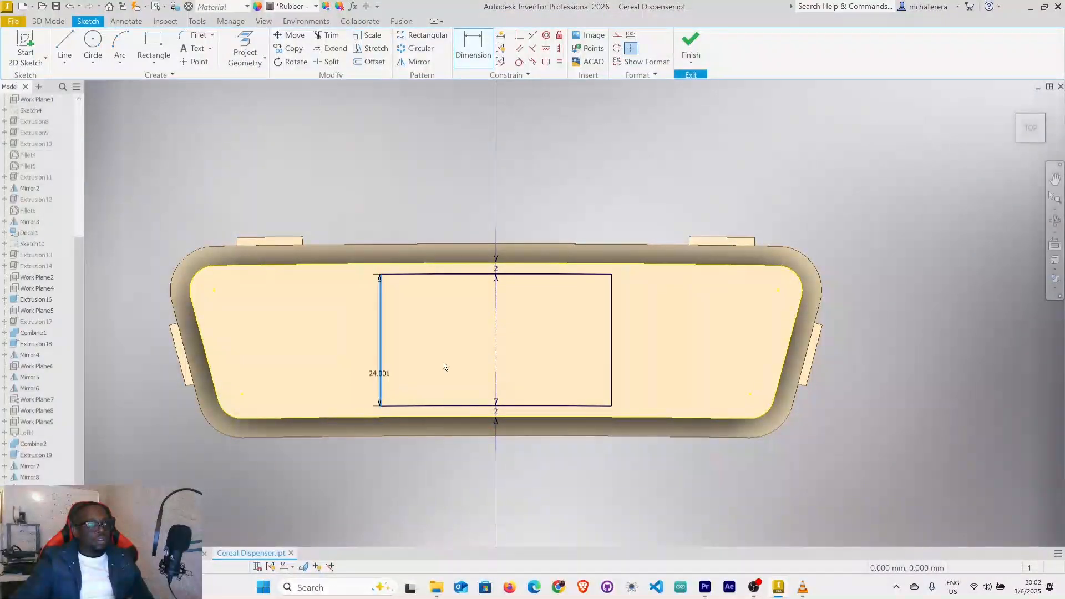
{"action": "left_click", "coordinate": [612, 370]}
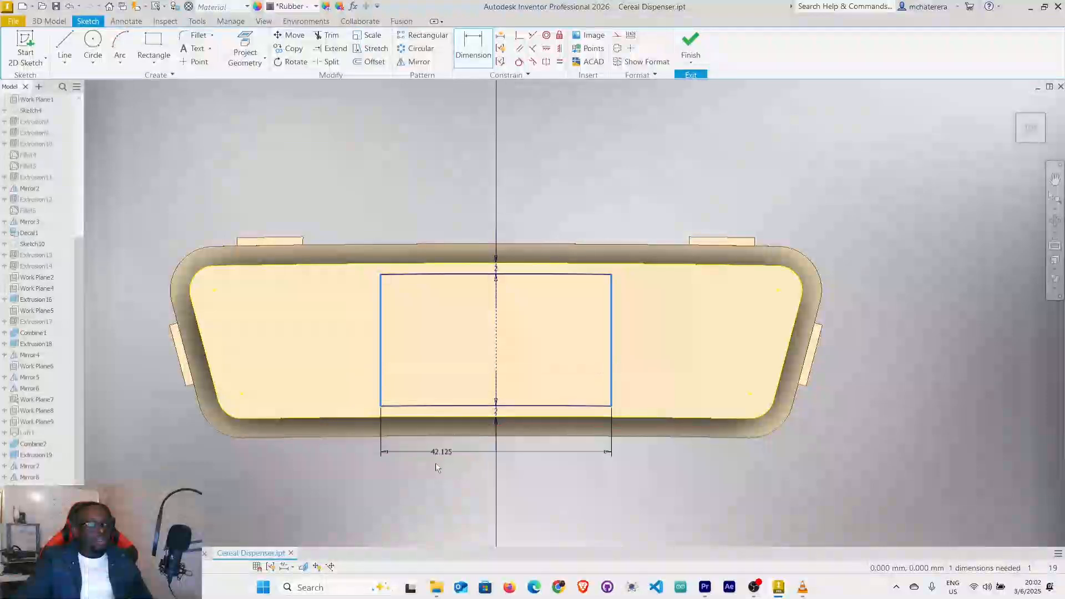
{"action": "left_click", "coordinate": [477, 458]}
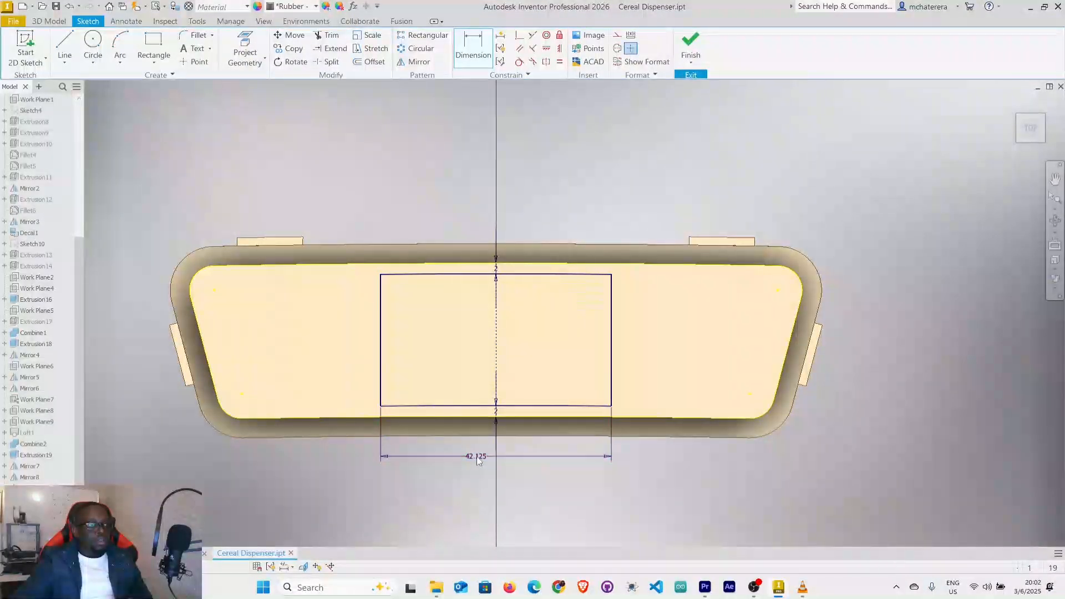
{"action": "type", "text": "40"}
{"action": "key", "text": "Return"}
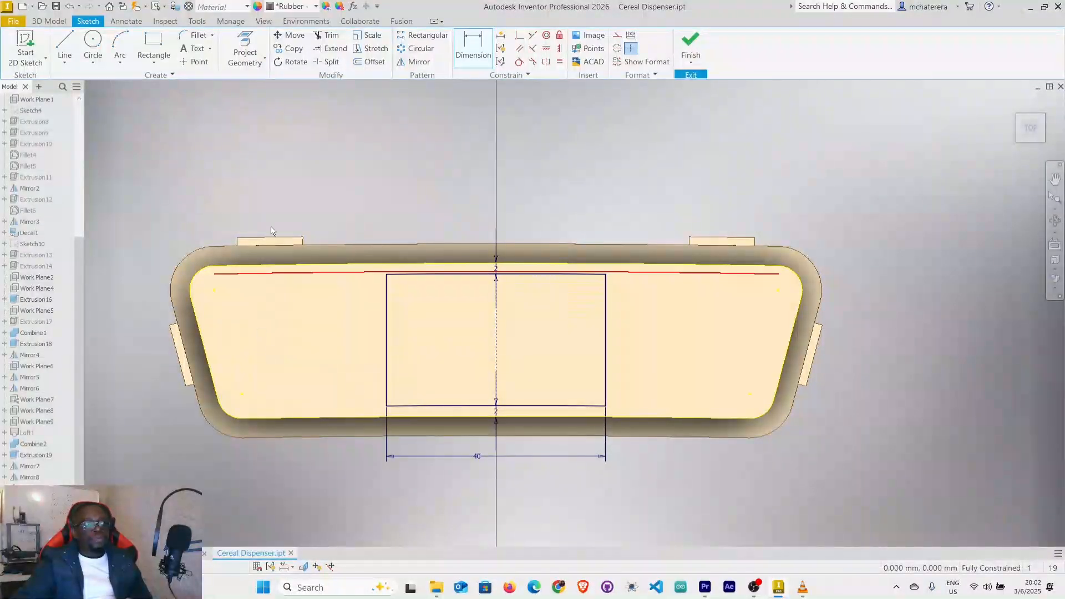
Draw two concentric circles of 9.2 mm and 6.3 mm diameter, about 38 mm left of the centre axis.
{"action": "left_click", "coordinate": [94, 43]}
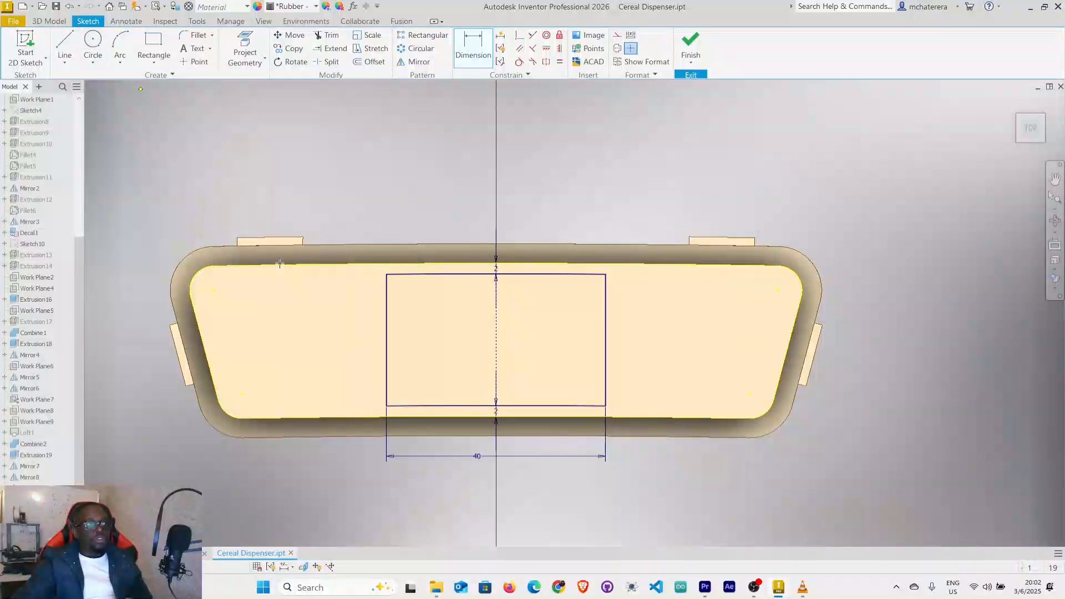
{"action": "left_click", "coordinate": [286, 329]}
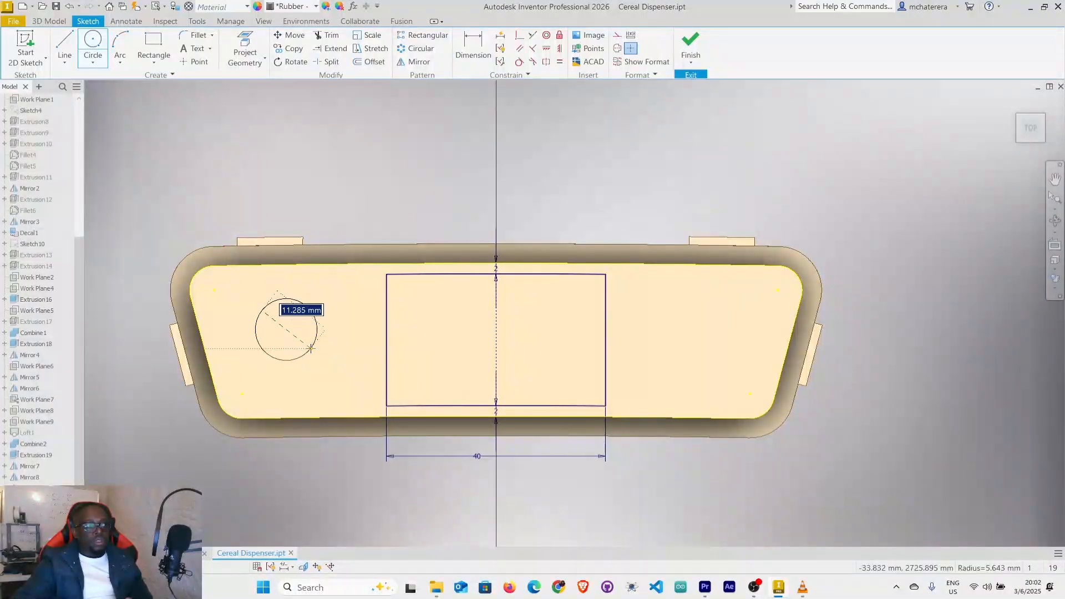
{"action": "type", "text": "9"}
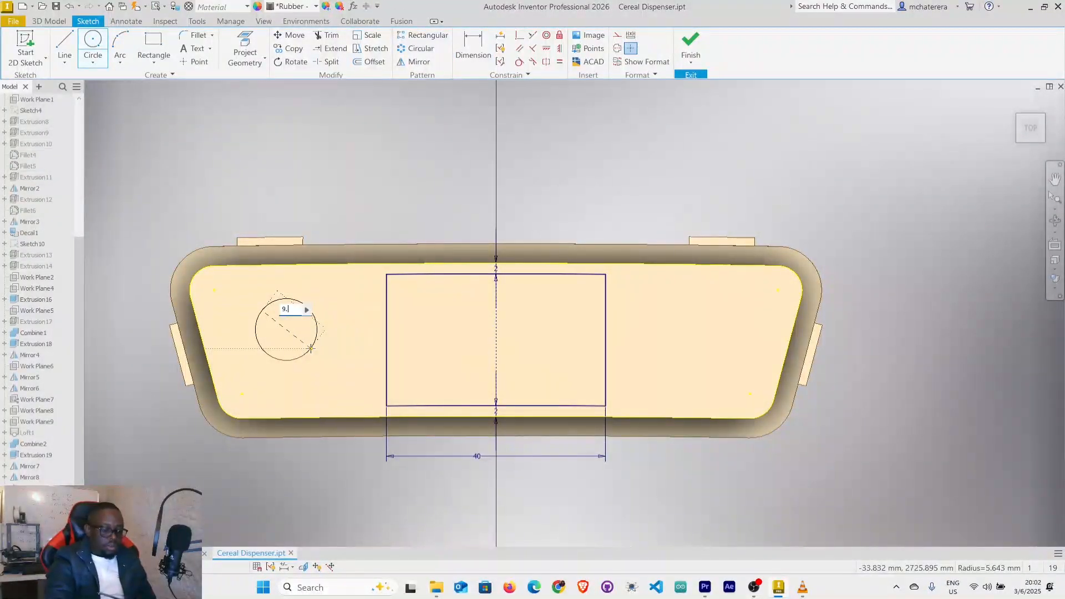
{"action": "key", "text": "Return"}
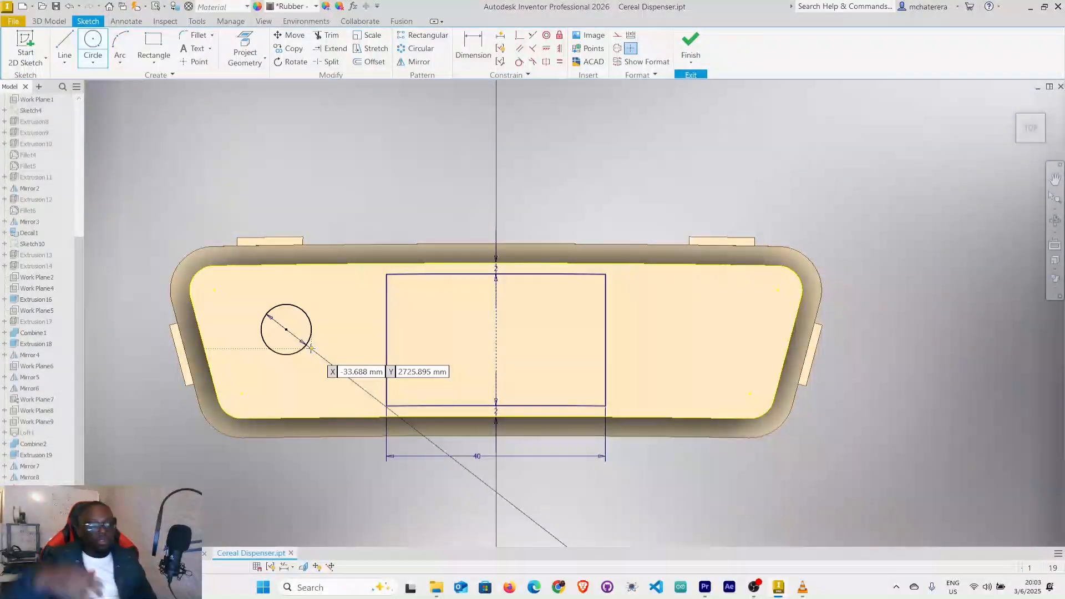
{"action": "left_click", "coordinate": [287, 329]}
{"action": "type", "text": "6.300"}
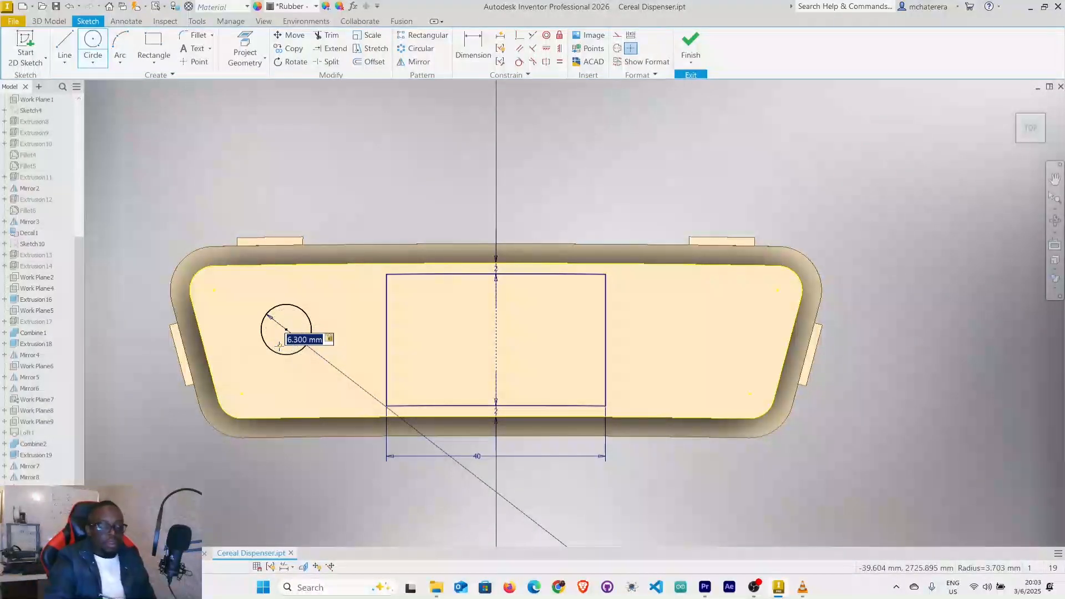
{"action": "key", "text": "Return"}
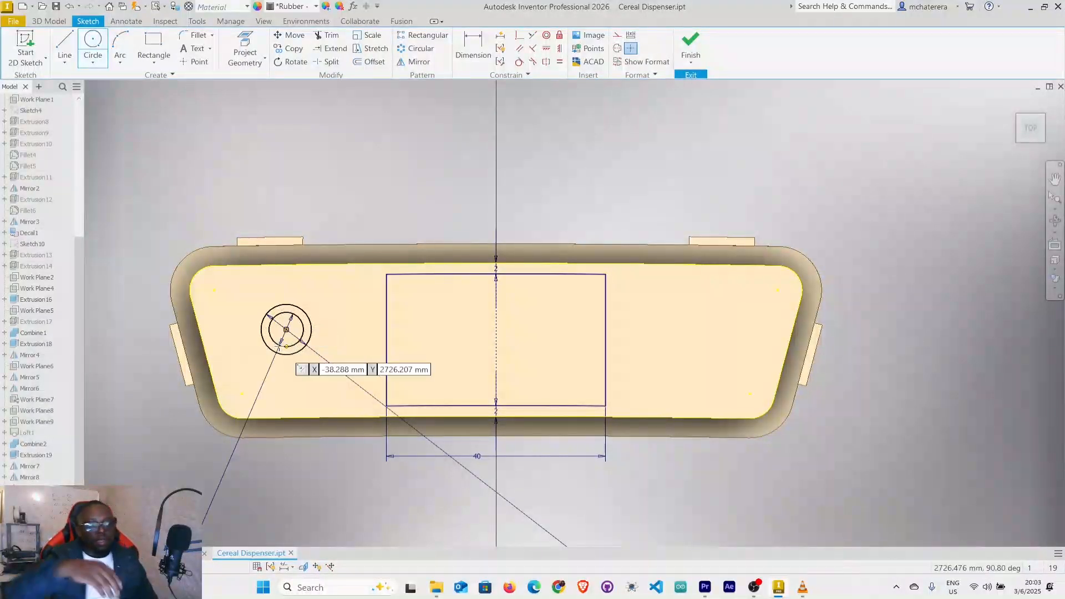
{"action": "right_click", "coordinate": [250, 172]}
{"action": "left_click", "coordinate": [284, 173]}
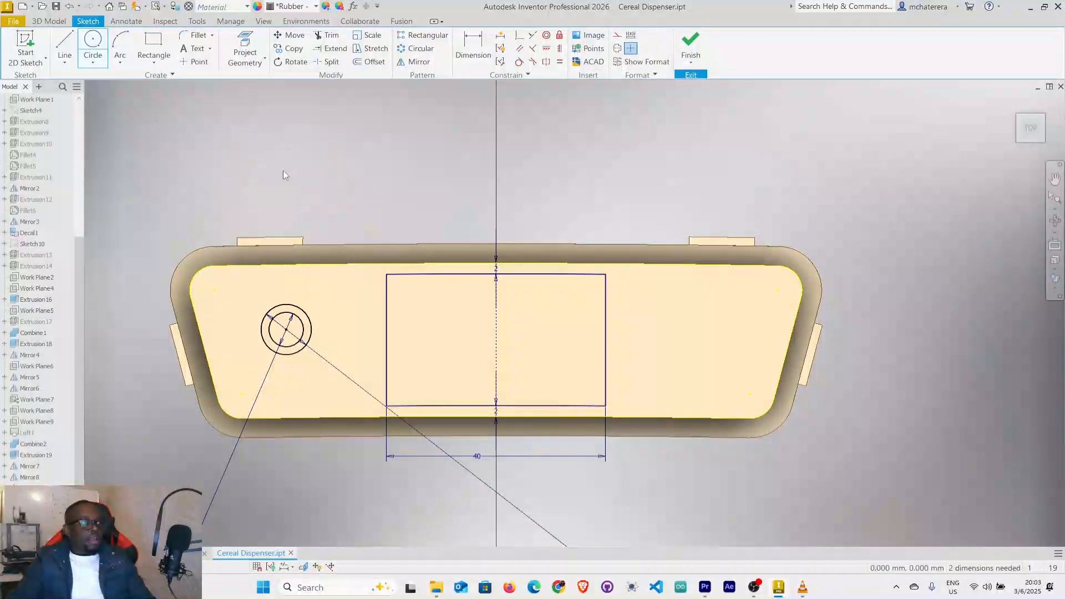
Move the 6.3 mm and 9.2 mm diameter dimension labels inside the concentric circles.
{"action": "scroll", "coordinate": [325, 244], "scroll_direction": "down", "scroll_amount": 5}
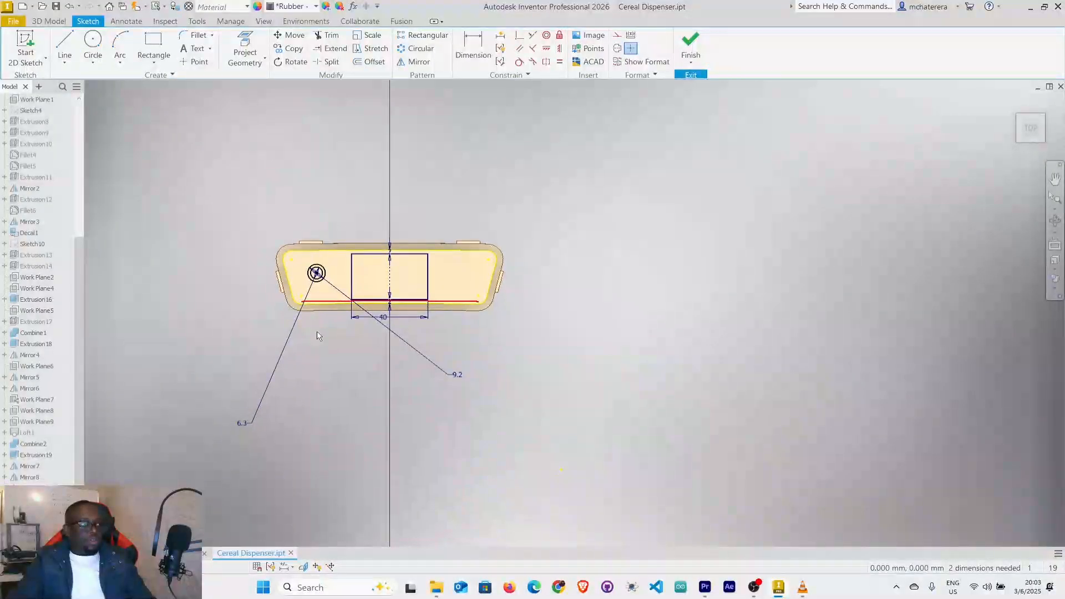
{"action": "scroll", "coordinate": [233, 439], "scroll_direction": "up", "scroll_amount": 3}
{"action": "middle_click_drag", "start_coordinate": [304, 380], "coordinate": [313, 457]}
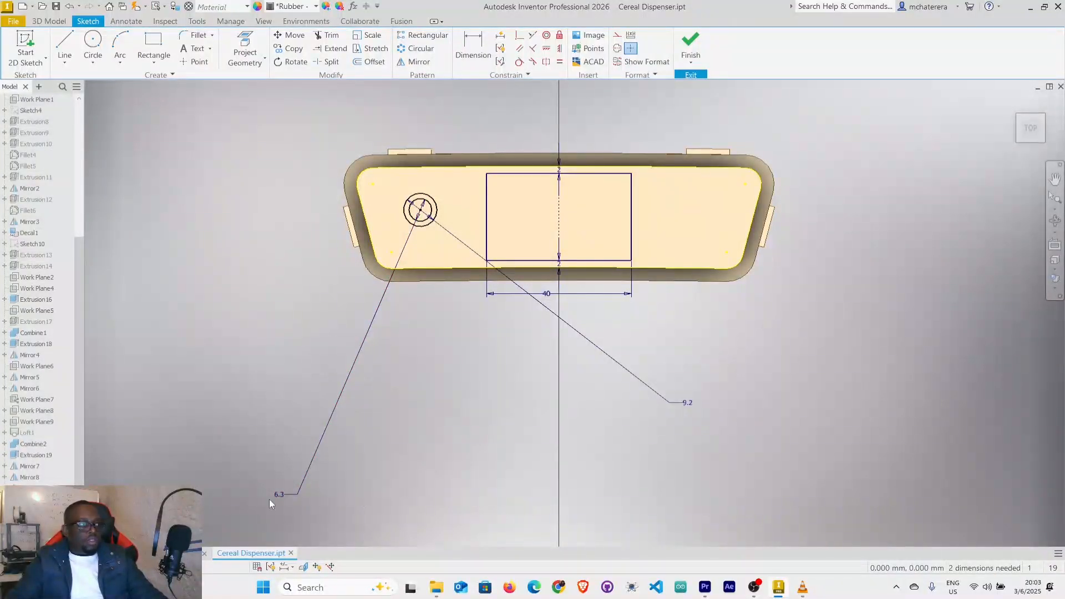
{"action": "left_click_drag", "start_coordinate": [277, 495], "coordinate": [418, 208]}
{"action": "mouse_move", "coordinate": [687, 402]}
{"action": "left_mouse_down"}
{"action": "mouse_move", "coordinate": [611, 386]}
{"action": "mouse_move", "coordinate": [329, 172]}
{"action": "mouse_move", "coordinate": [428, 224]}
{"action": "mouse_move", "coordinate": [420, 211]}
{"action": "left_mouse_up"}
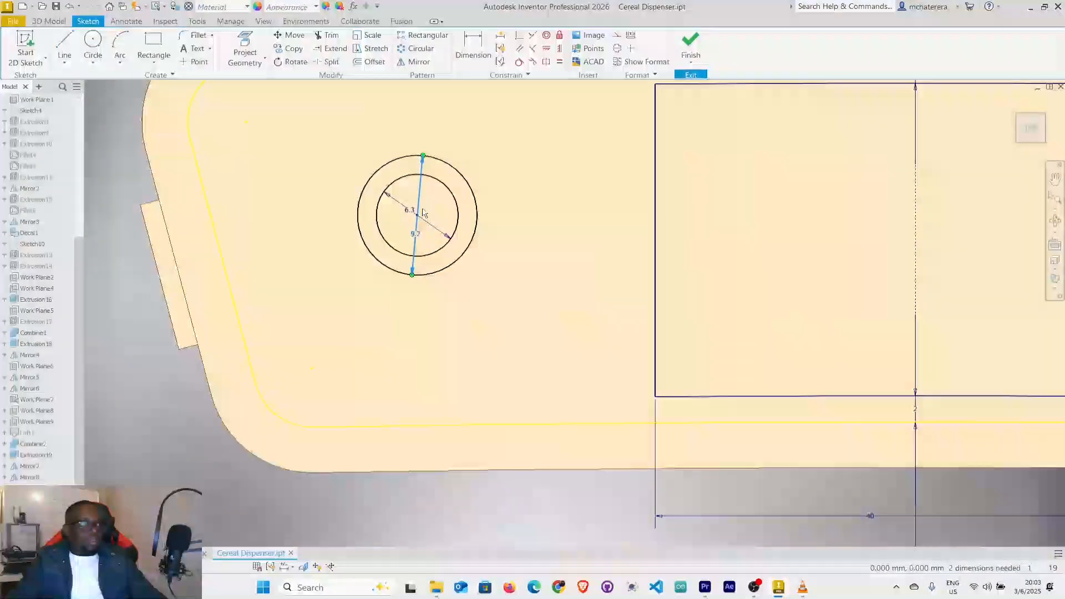
Constrain the concentric circles' centre horizontally level with the midpoint of the outline's left slanted edge.
{"action": "scroll", "coordinate": [422, 212], "scroll_direction": "up", "scroll_amount": 3}
{"action": "middle_click_drag", "start_coordinate": [376, 223], "coordinate": [288, 267]}
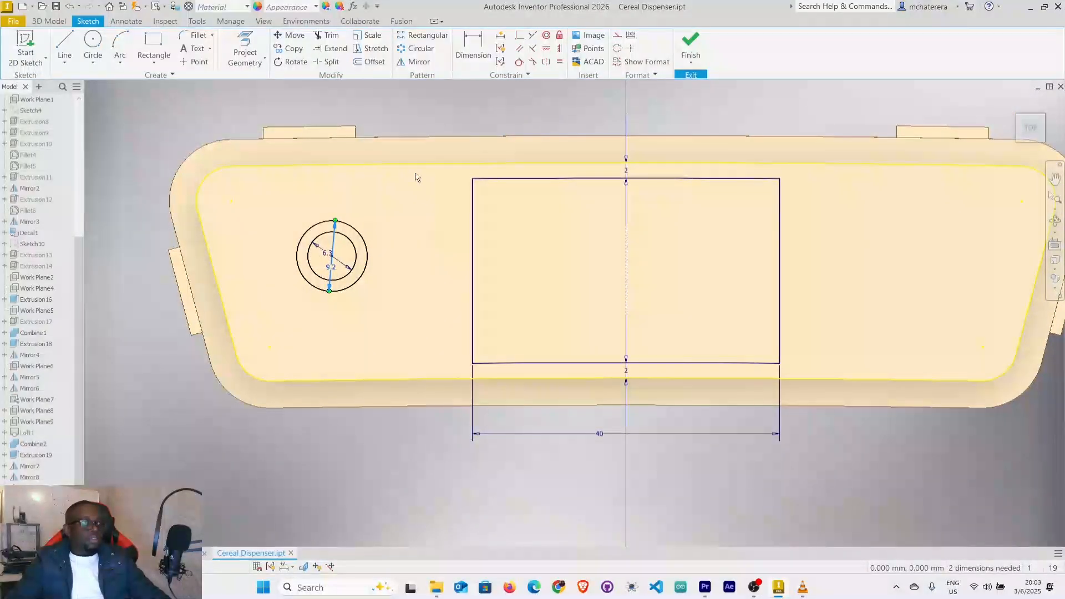
{"action": "left_click", "coordinate": [549, 49]}
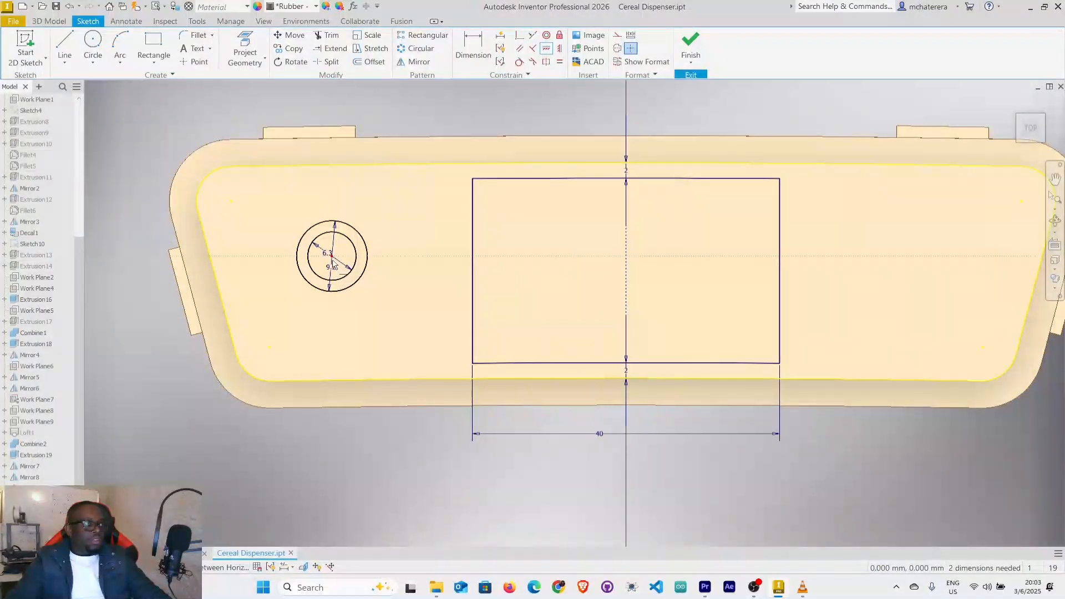
{"action": "left_click", "coordinate": [216, 284]}
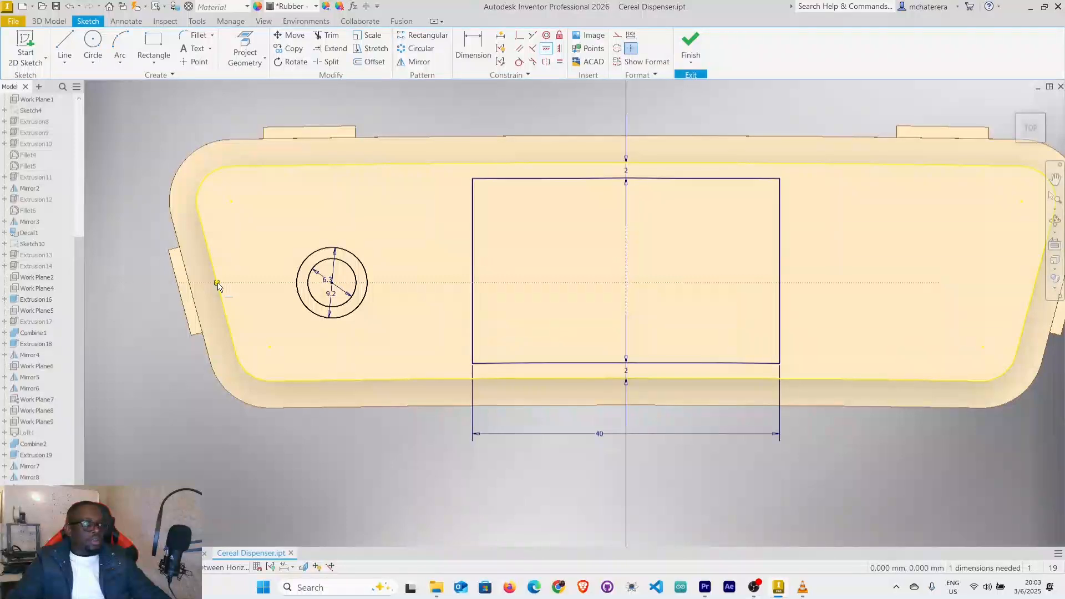
Dimension the horizontal distance from the concentric circles' centre to the vertical centre axis as 30 mm.
{"action": "right_click", "coordinate": [388, 239]}
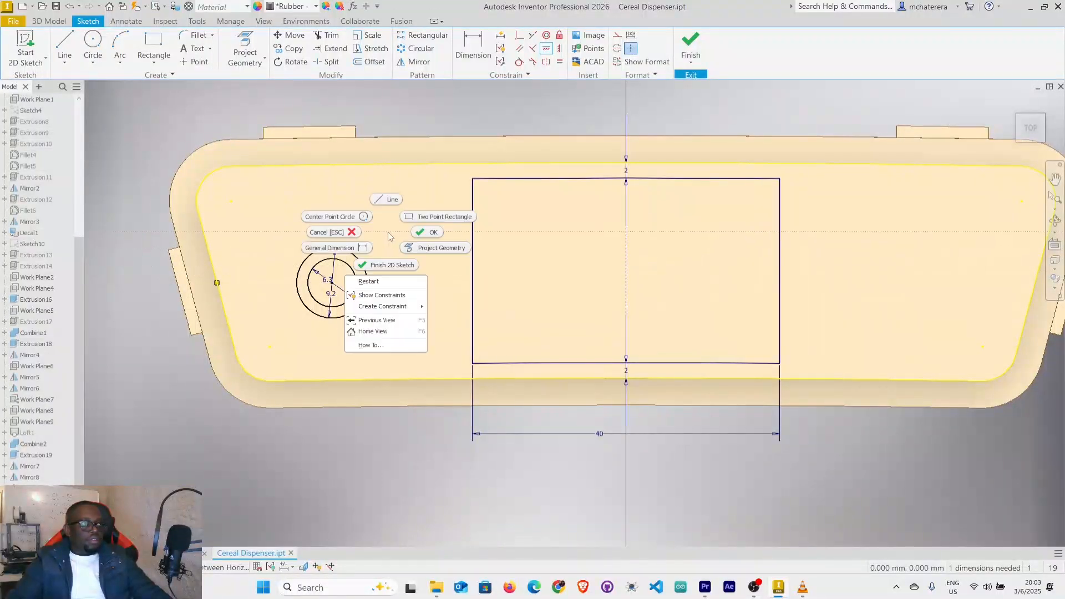
{"action": "left_click", "coordinate": [419, 235]}
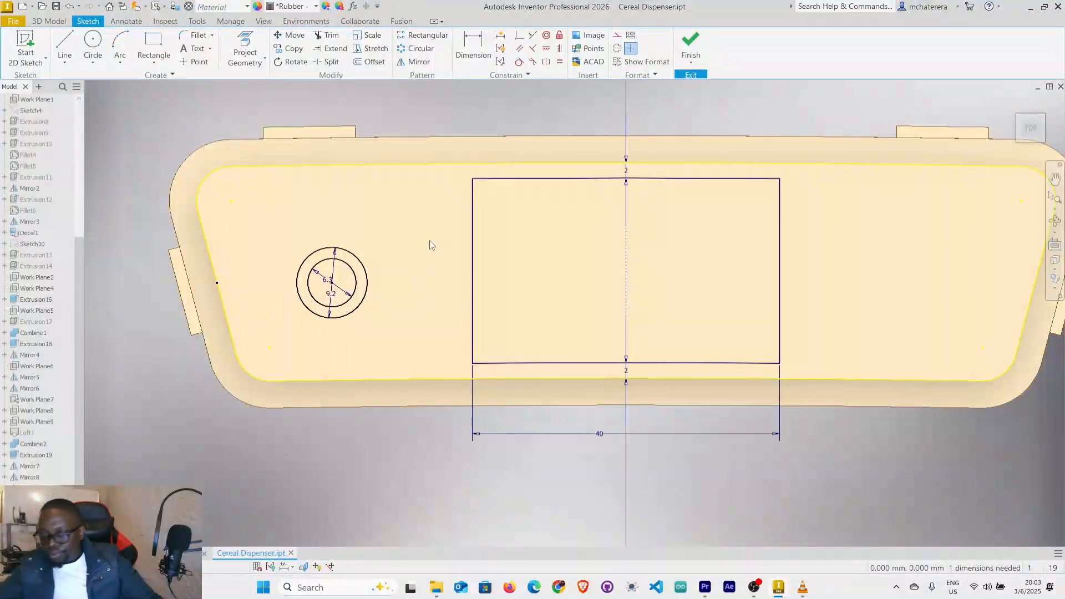
{"action": "left_click", "coordinate": [482, 54]}
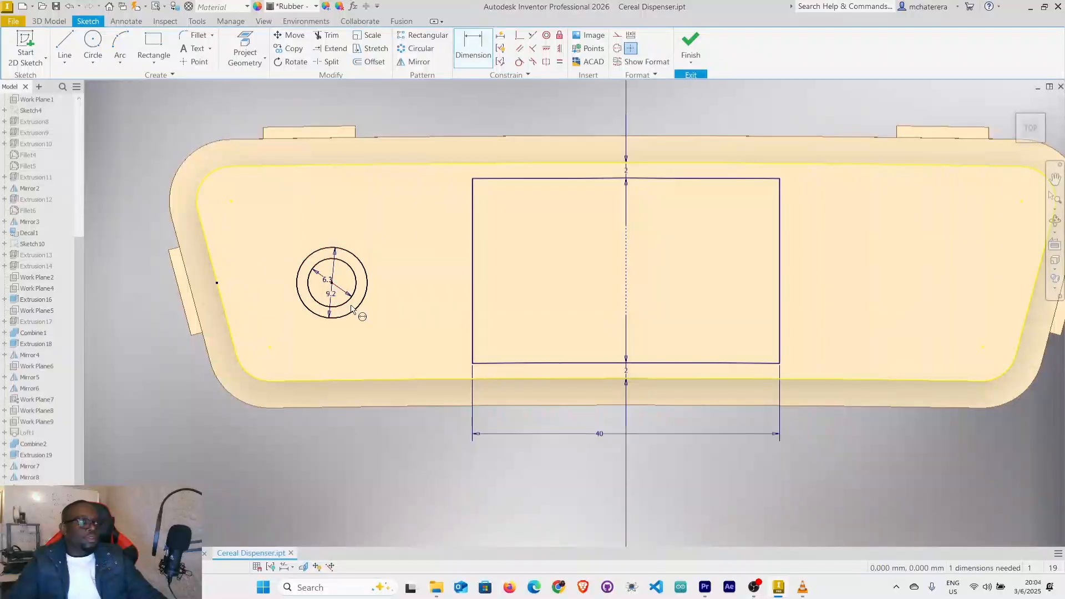
{"action": "left_click", "coordinate": [354, 312]}
{"action": "left_click", "coordinate": [625, 294]}
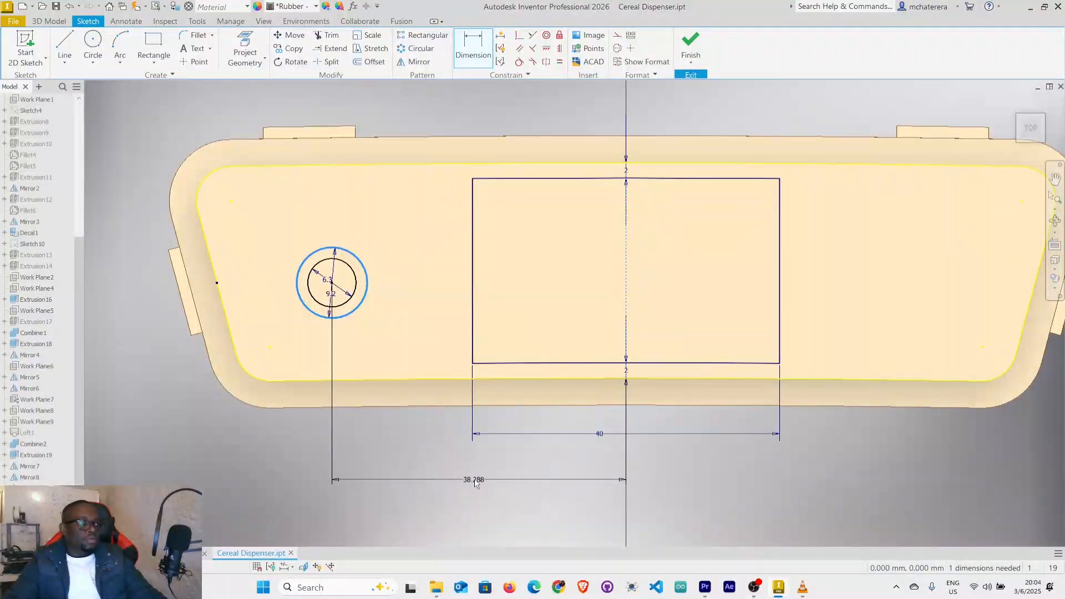
{"action": "left_click", "coordinate": [476, 480]}
{"action": "double_click", "coordinate": [476, 478]}
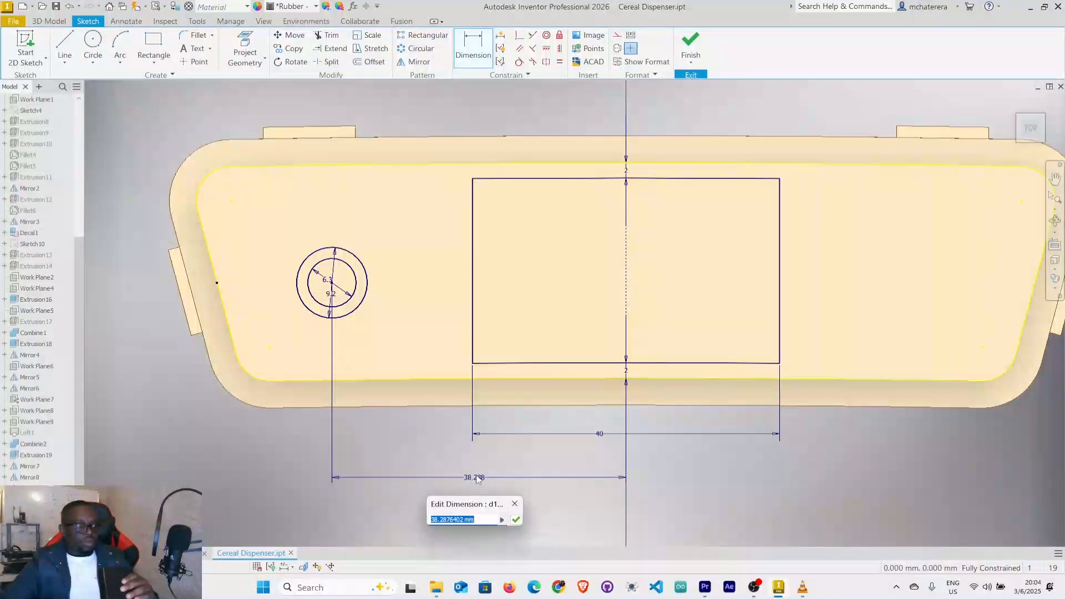
{"action": "type", "text": "3"}
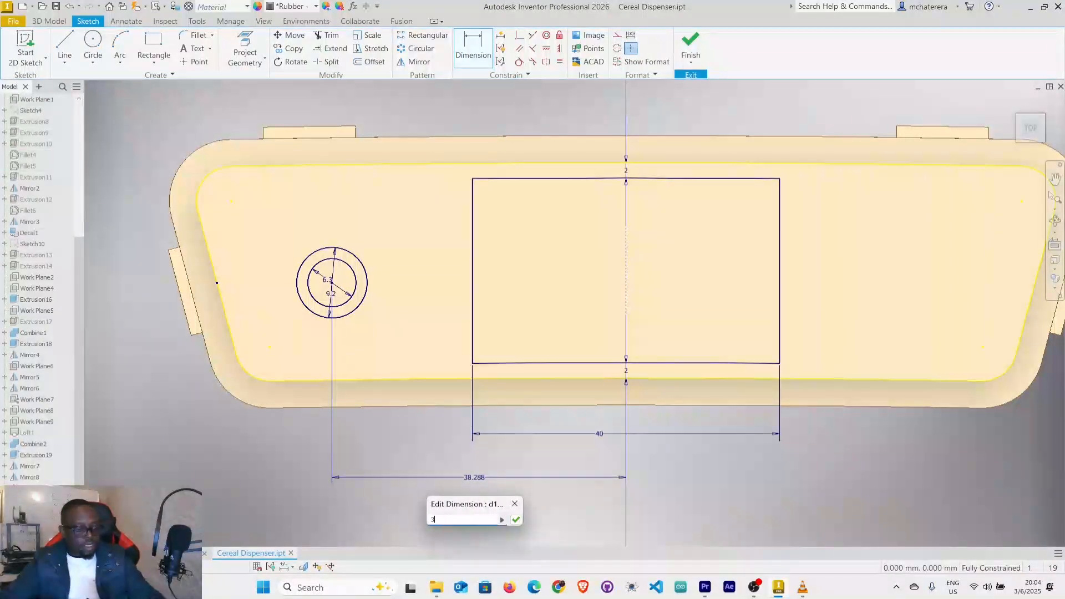
{"action": "type", "text": "0"}
{"action": "key", "text": "Return"}
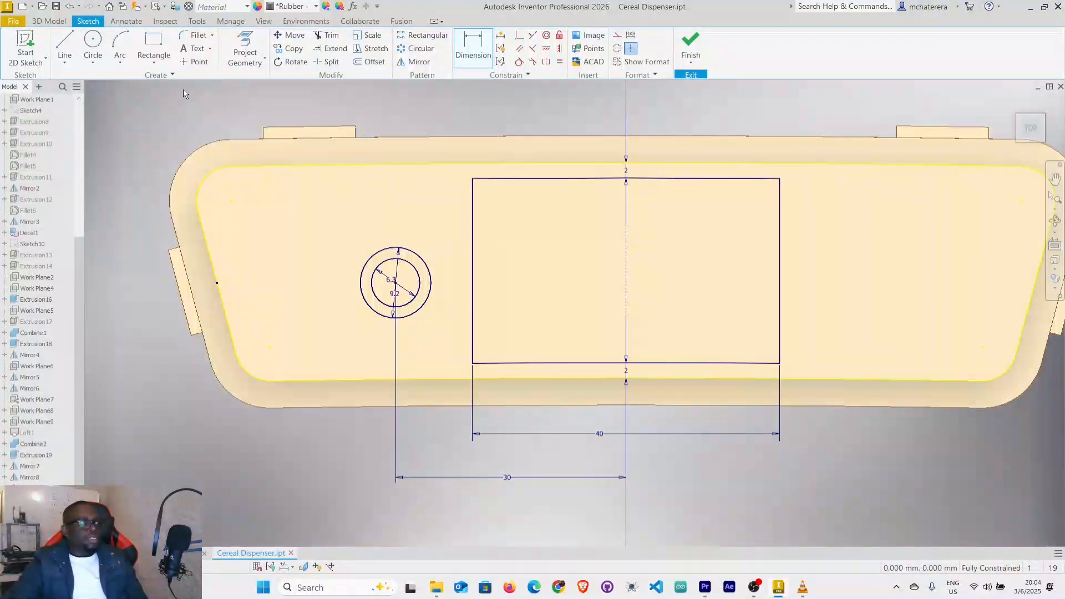
Round all four corners of the central rectangle with 2 mm sketch fillets and finish the sketch.
{"action": "left_click", "coordinate": [195, 35]}
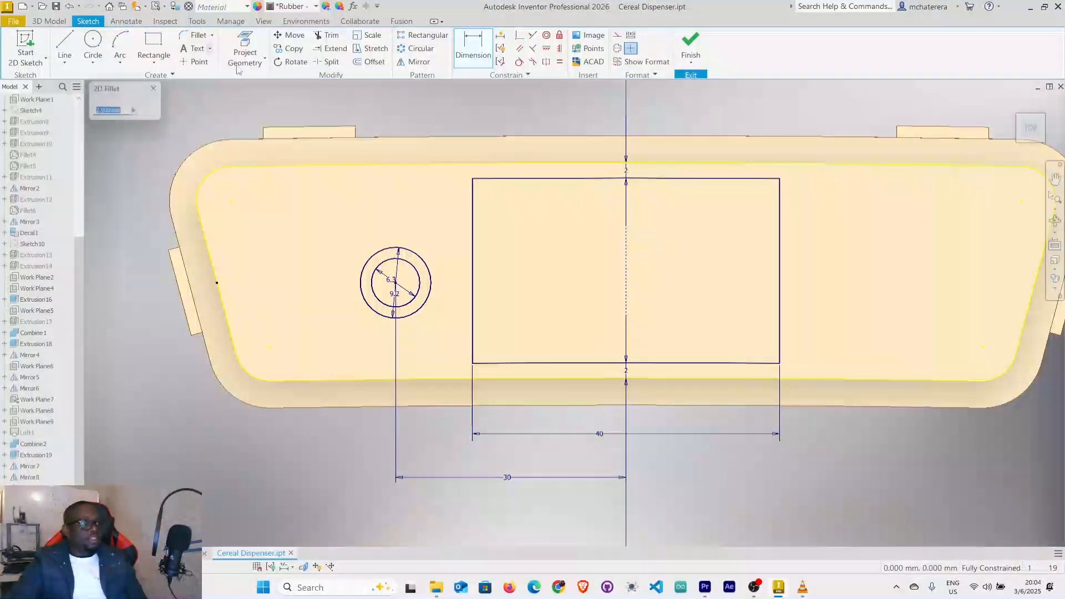
{"action": "left_click", "coordinate": [474, 208]}
{"action": "left_click", "coordinate": [497, 179]}
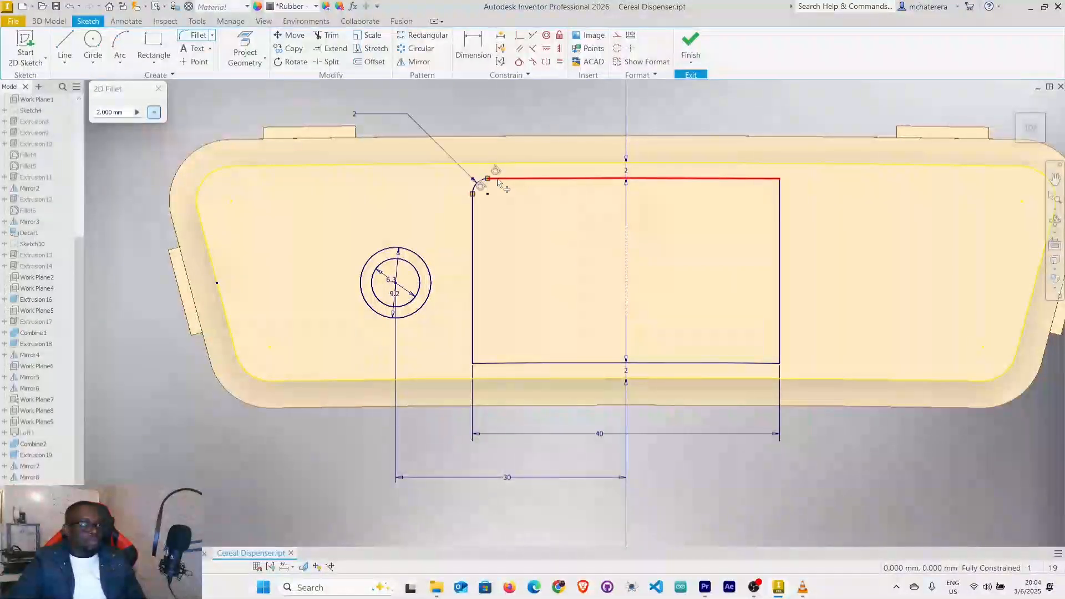
{"action": "scroll", "coordinate": [473, 367], "scroll_direction": "down", "scroll_amount": 5}
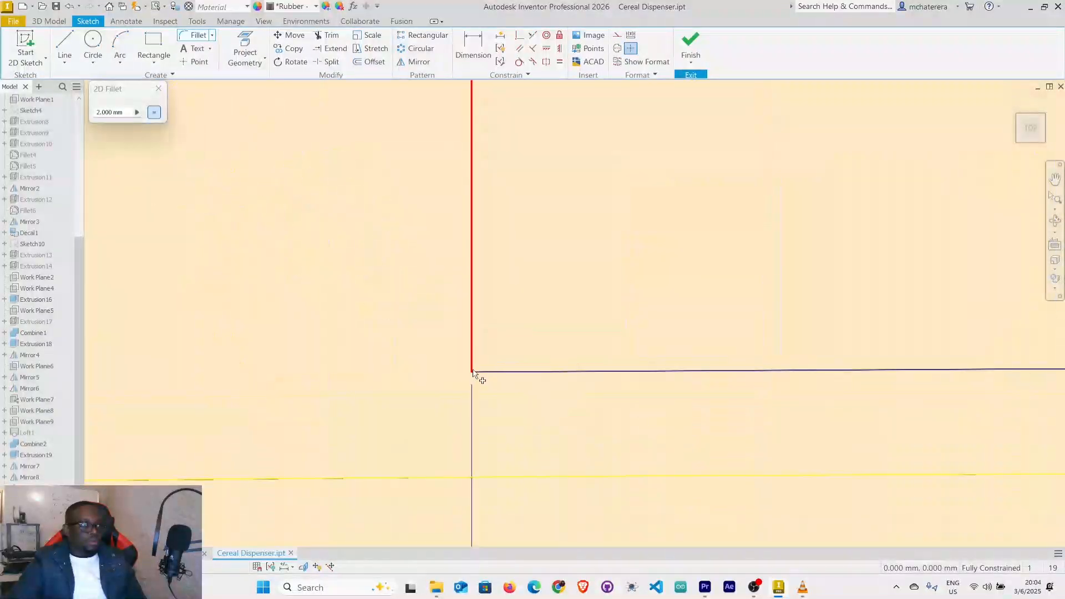
{"action": "left_click", "coordinate": [473, 355]}
{"action": "left_click", "coordinate": [499, 371]}
{"action": "scroll", "coordinate": [572, 369], "scroll_direction": "up", "scroll_amount": 5}
{"action": "scroll", "coordinate": [571, 369], "scroll_direction": "up", "scroll_amount": 4}
{"action": "scroll", "coordinate": [670, 371], "scroll_direction": "down", "scroll_amount": 5}
{"action": "left_click", "coordinate": [788, 361]}
{"action": "left_click", "coordinate": [835, 324]}
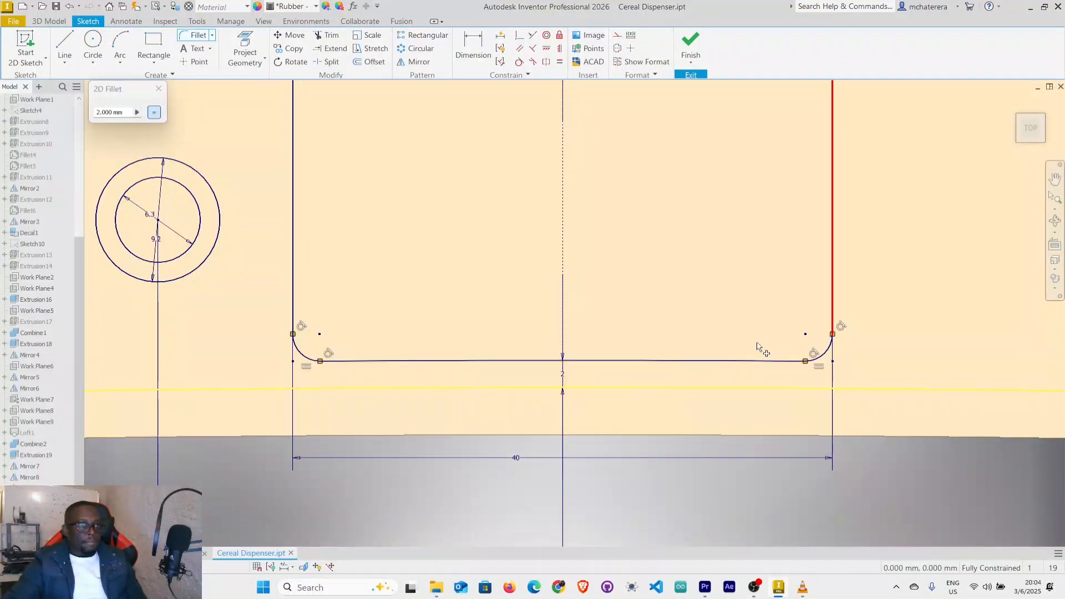
{"action": "scroll", "coordinate": [757, 347], "scroll_direction": "up", "scroll_amount": 6}
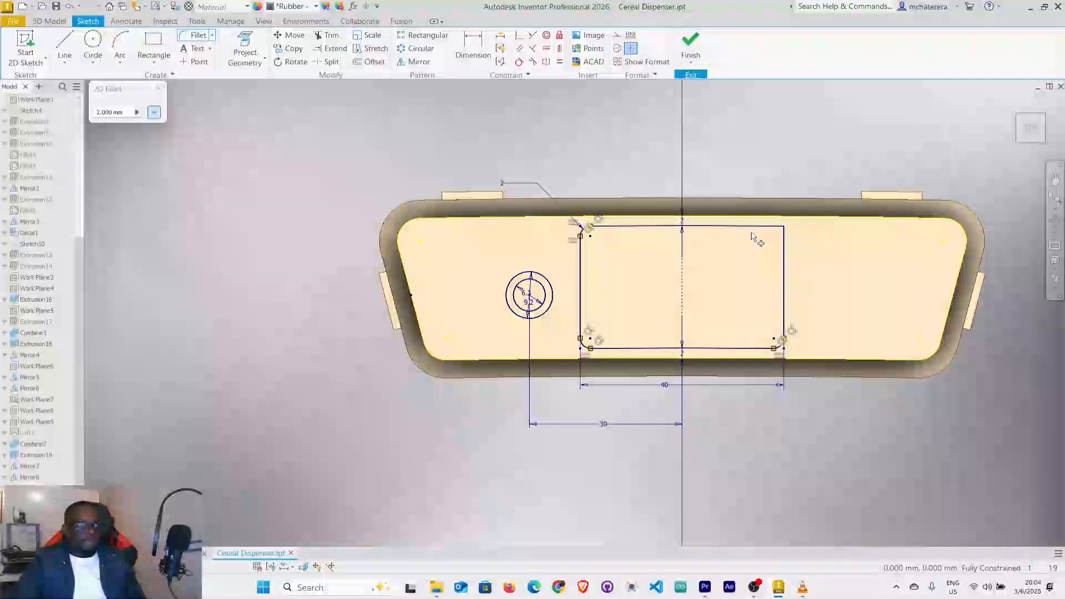
{"action": "scroll", "coordinate": [727, 227], "scroll_direction": "down", "scroll_amount": 3}
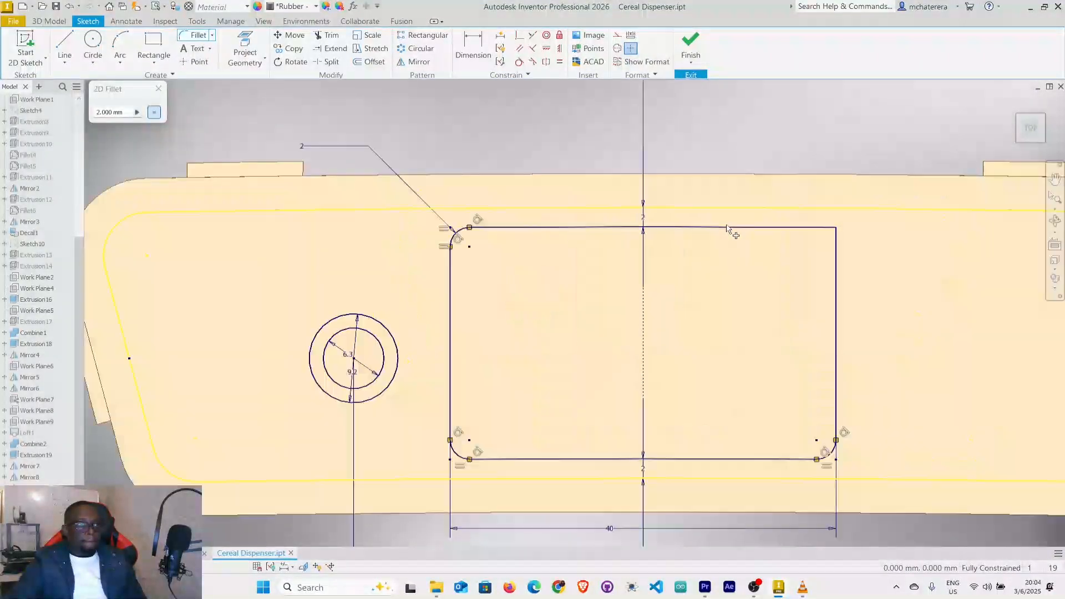
{"action": "left_click", "coordinate": [837, 340]}
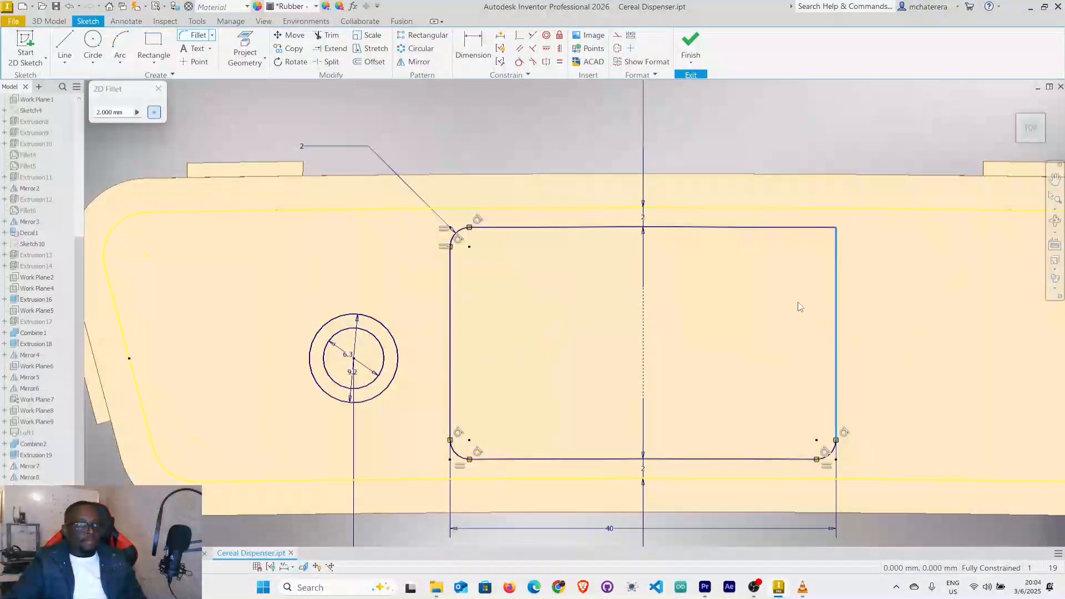
{"action": "left_click", "coordinate": [781, 229]}
{"action": "right_click", "coordinate": [771, 271]}
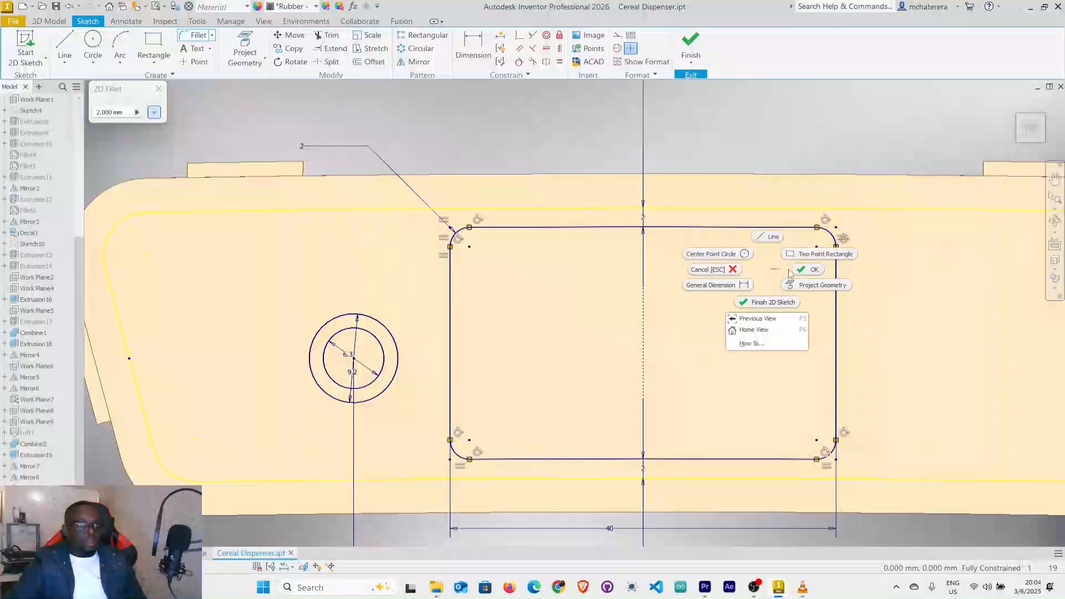
{"action": "left_click", "coordinate": [803, 273]}
{"action": "scroll", "coordinate": [770, 318], "scroll_direction": "up", "scroll_amount": 4}
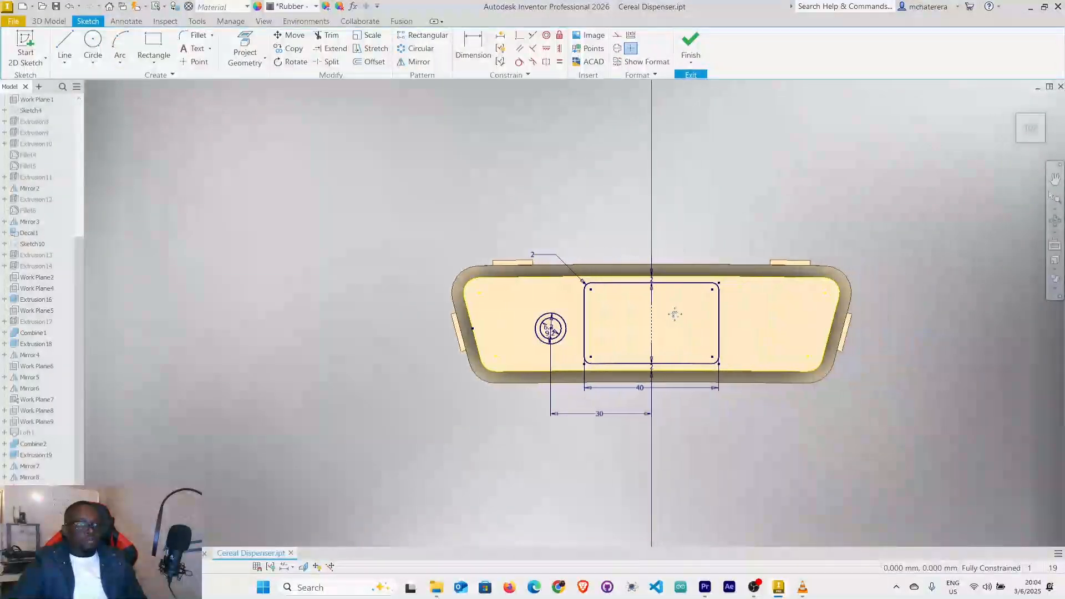
{"action": "left_click", "coordinate": [691, 43]}
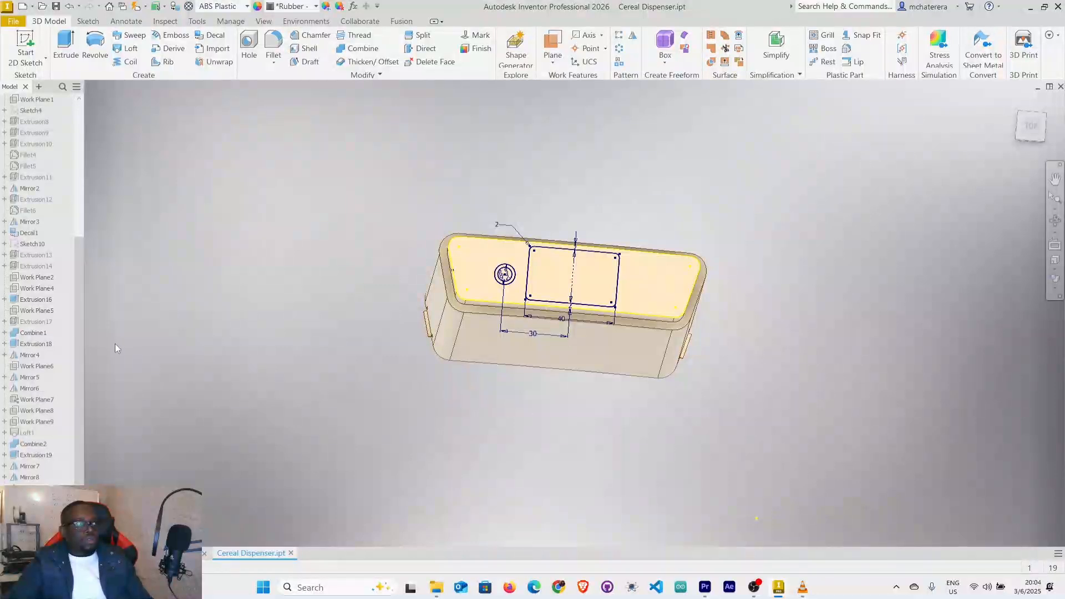
Extrude the rounded rectangle as a 15 mm deep cut into the stand body through the plug's end face.
{"action": "left_click", "coordinate": [66, 45]}
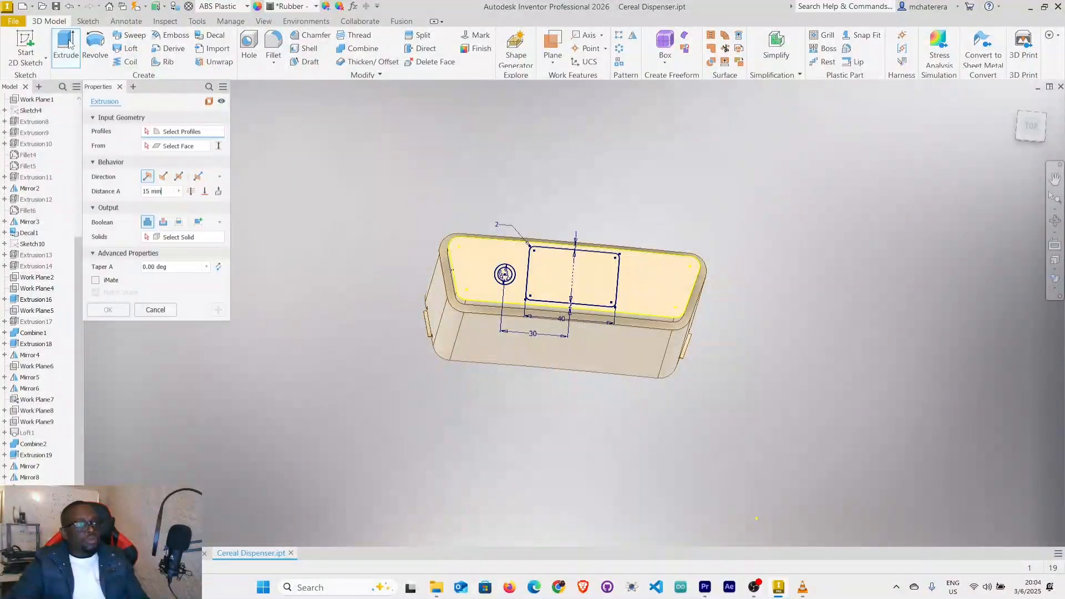
{"action": "left_click", "coordinate": [163, 222]}
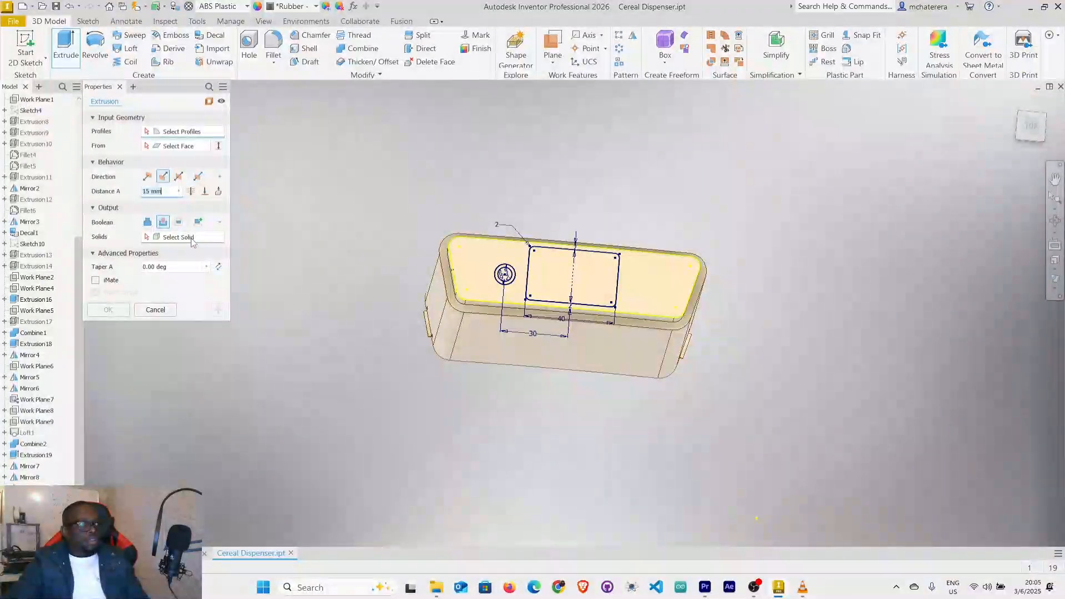
{"action": "left_click", "coordinate": [665, 287]}
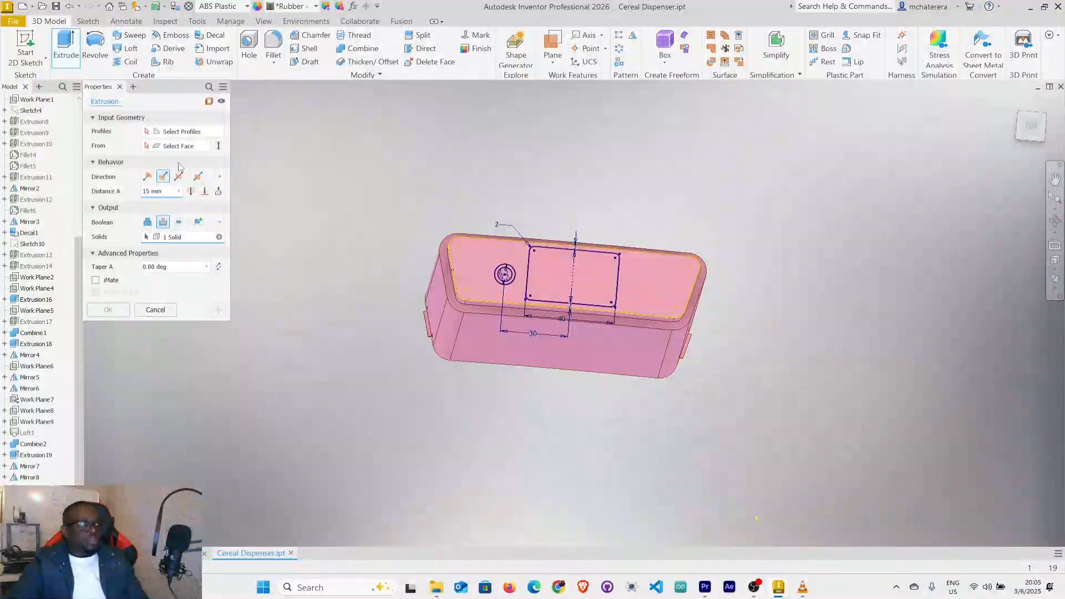
{"action": "left_click", "coordinate": [561, 282]}
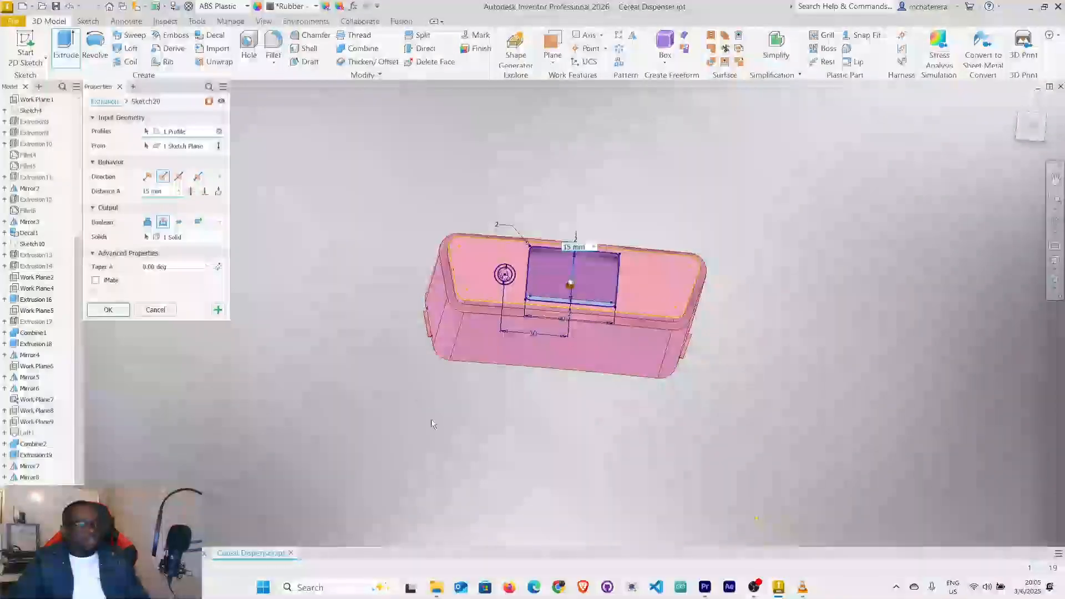
{"action": "middle_click_drag", "start_coordinate": [468, 442], "coordinate": [540, 442], "text": "shift"}
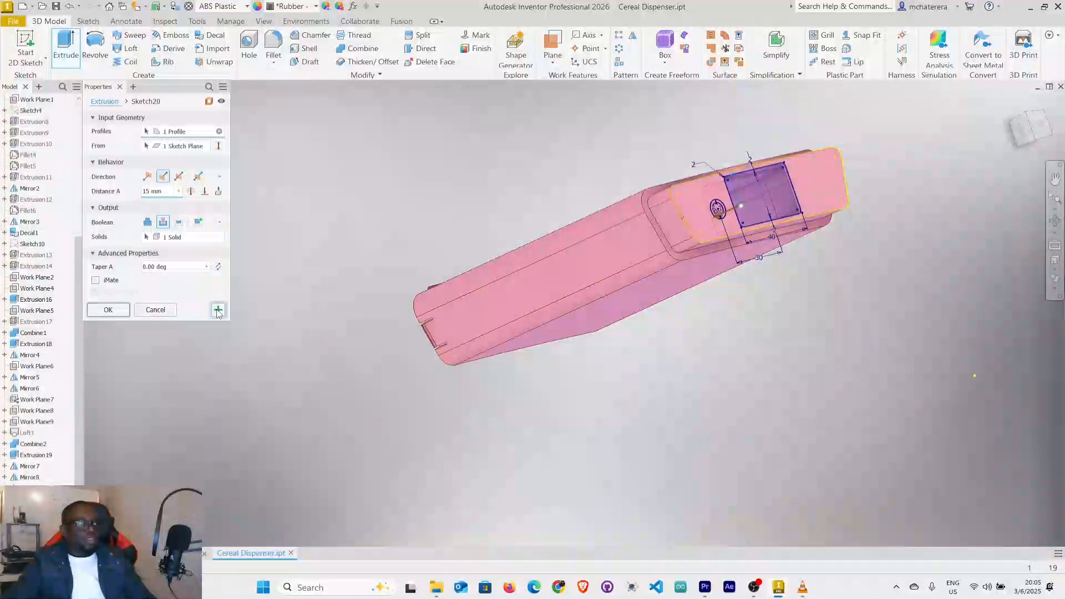
{"action": "left_click", "coordinate": [218, 309]}
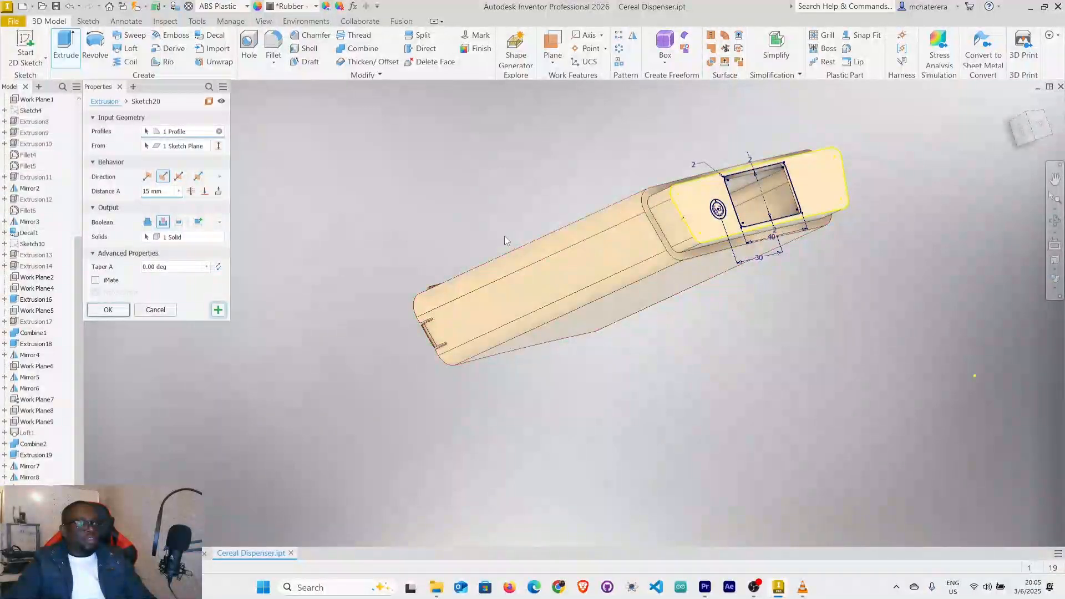
Set up a joined outward extrusion of the ring between the concentric circles with a distance of 8.5 mm.
{"action": "left_click", "coordinate": [150, 227]}
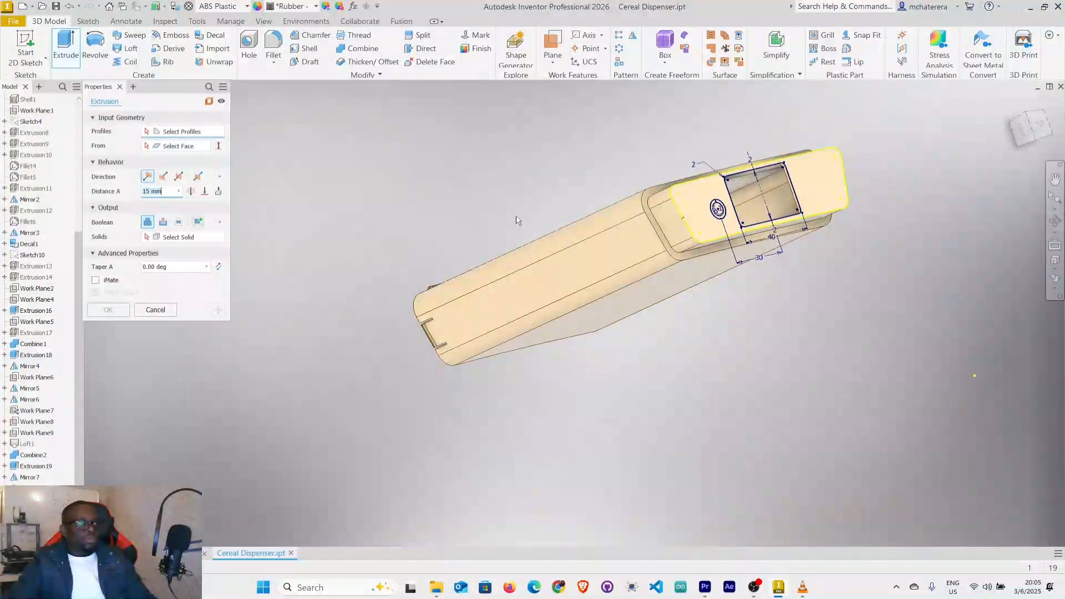
{"action": "scroll", "coordinate": [730, 195], "scroll_direction": "down", "scroll_amount": 3}
{"action": "scroll", "coordinate": [710, 234], "scroll_direction": "down", "scroll_amount": 4}
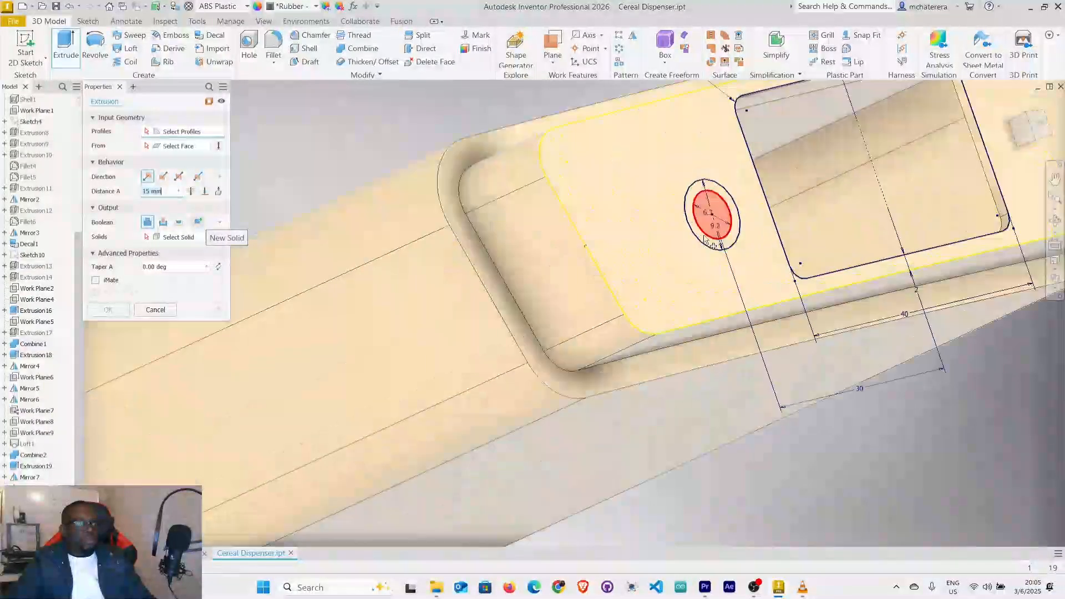
{"action": "left_click", "coordinate": [700, 243]}
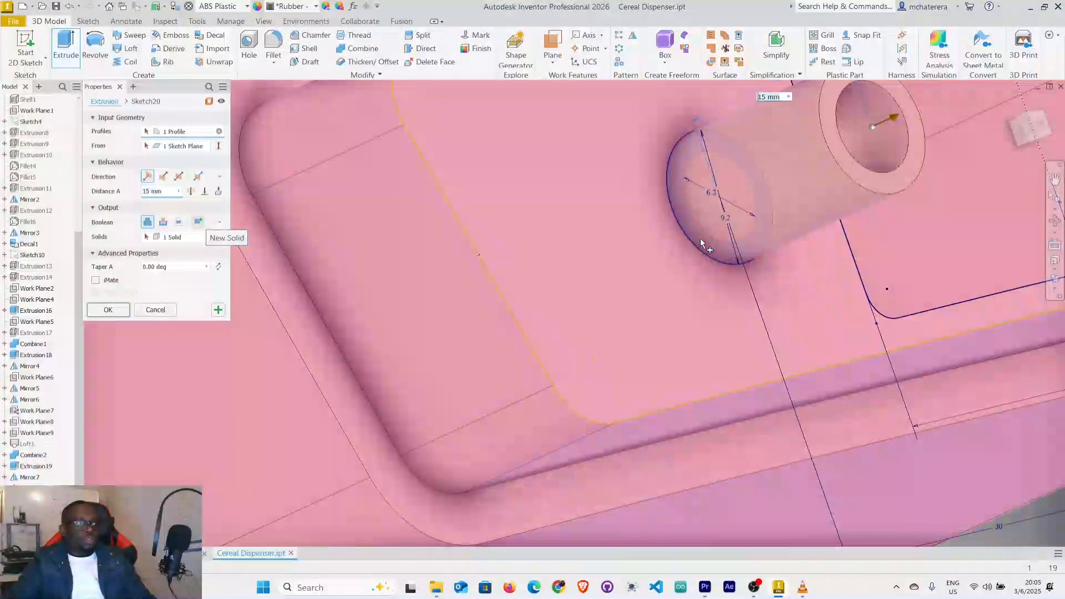
{"action": "scroll", "coordinate": [705, 242], "scroll_direction": "up", "scroll_amount": 5}
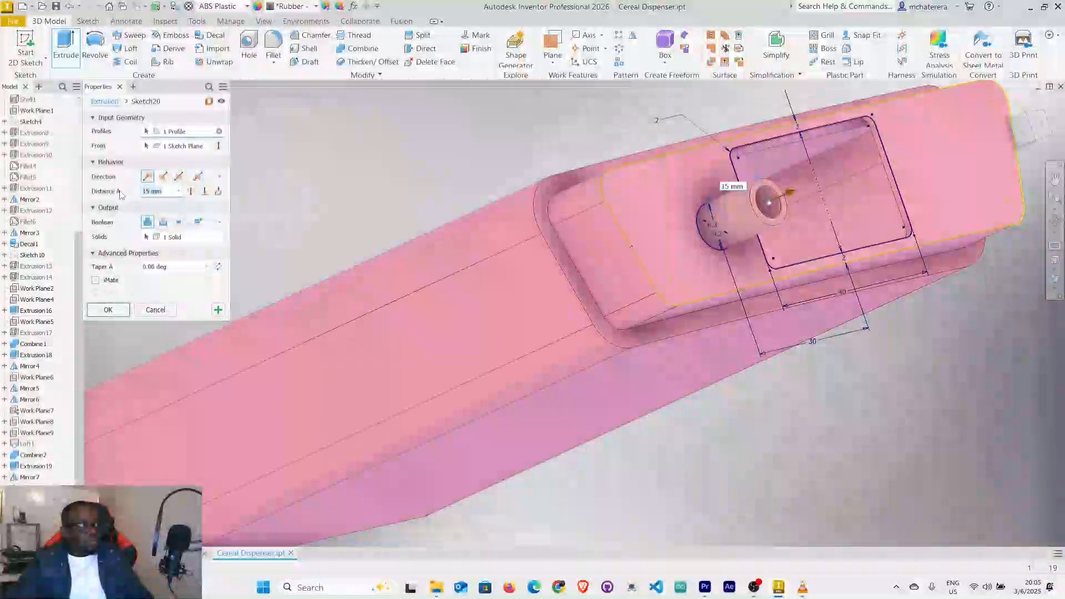
{"action": "type", "text": "8.5"}
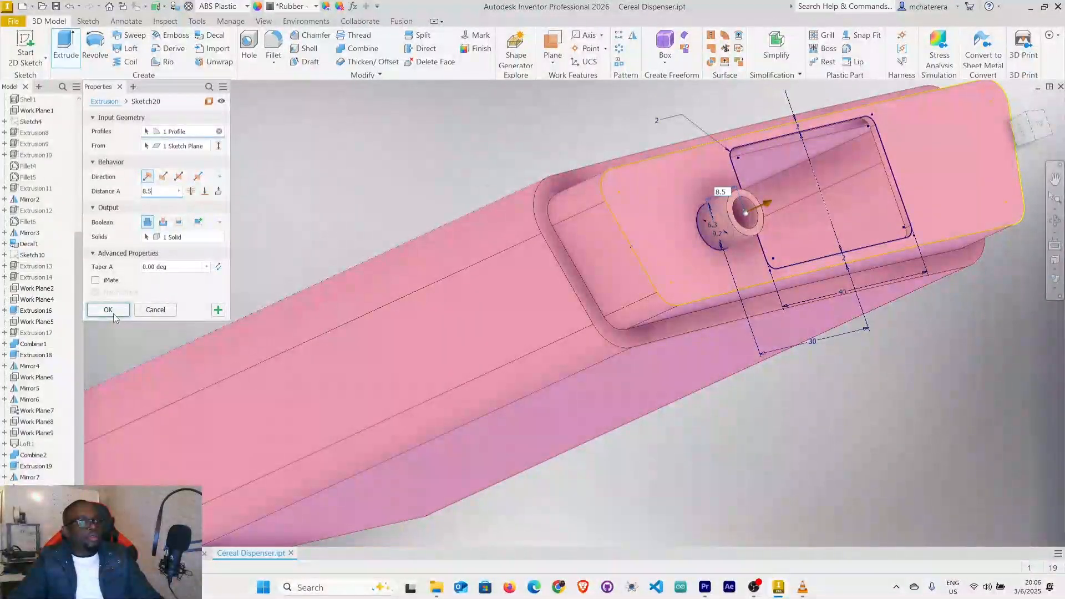
{"action": "scroll", "coordinate": [739, 226], "scroll_direction": "up", "scroll_amount": 5}
{"action": "mouse_move", "coordinate": [744, 253]}
{"action": "middle_mouse_down", "text": "shift"}
{"action": "mouse_move", "coordinate": [780, 250]}
{"action": "mouse_move", "coordinate": [762, 229]}
{"action": "middle_mouse_up", "text": "shift"}
{"action": "scroll", "coordinate": [756, 199], "scroll_direction": "down", "scroll_amount": 6}
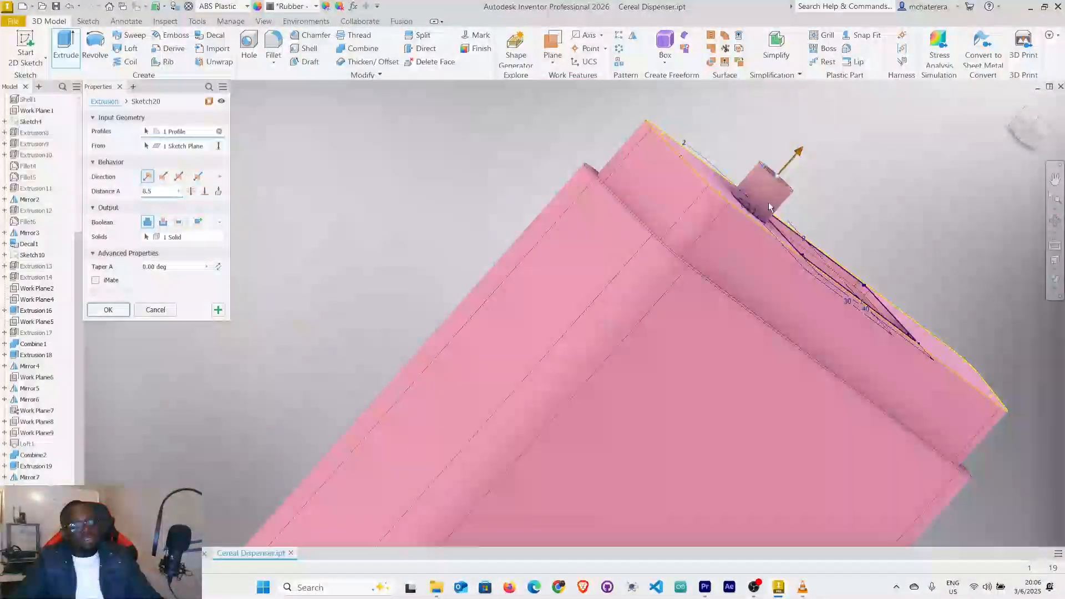
{"action": "scroll", "coordinate": [769, 200], "scroll_direction": "up", "scroll_amount": 5}
{"action": "middle_click_drag", "start_coordinate": [770, 199], "coordinate": [672, 303]}
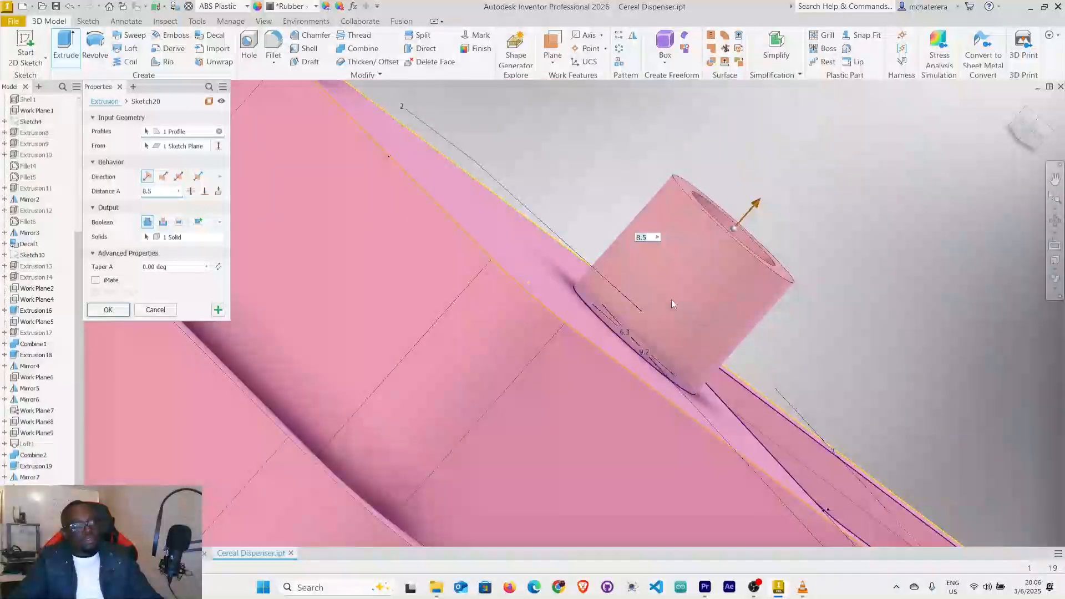
Set the ring extrusion's distance to 10 mm and create the hollow boss on the plug's end face.
{"action": "left_click_drag", "start_coordinate": [155, 191], "coordinate": [121, 194]}
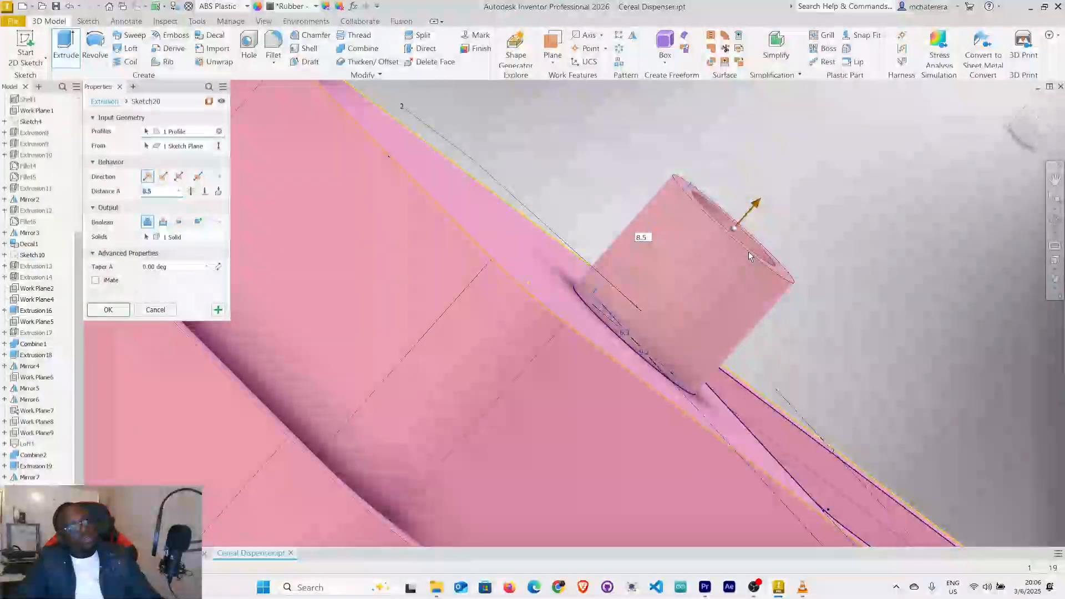
{"action": "type", "text": "1"}
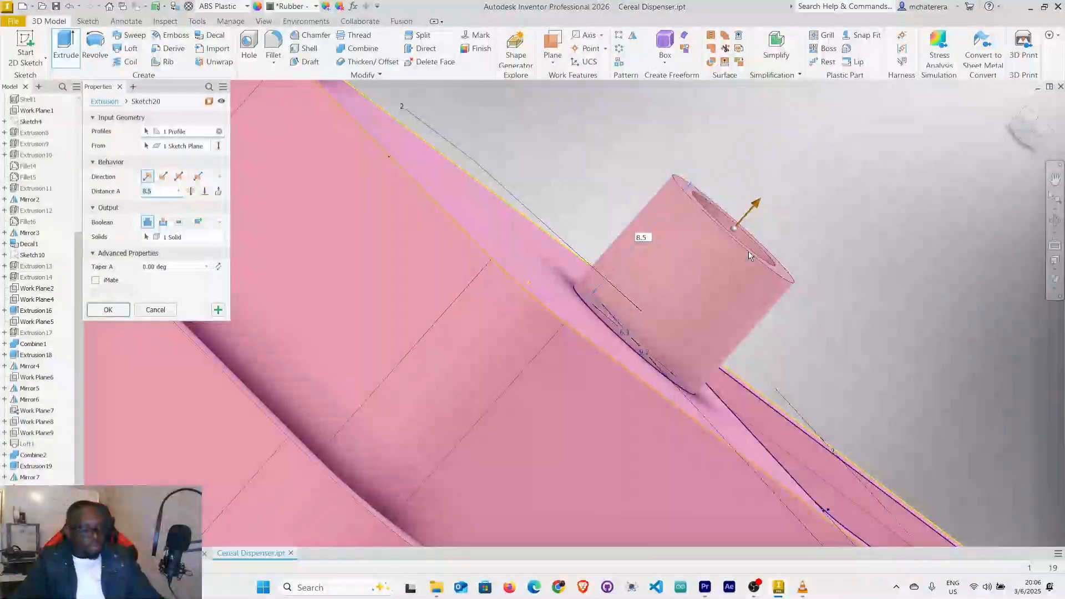
{"action": "type", "text": "0"}
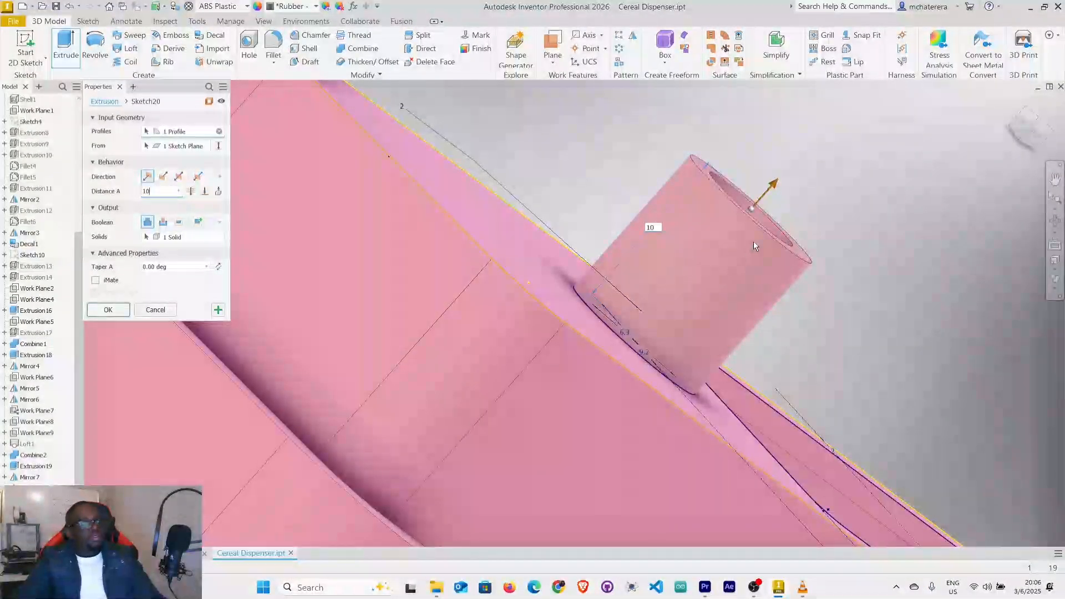
{"action": "left_click", "coordinate": [109, 310]}
{"action": "scroll", "coordinate": [570, 392], "scroll_direction": "down", "scroll_amount": 5}
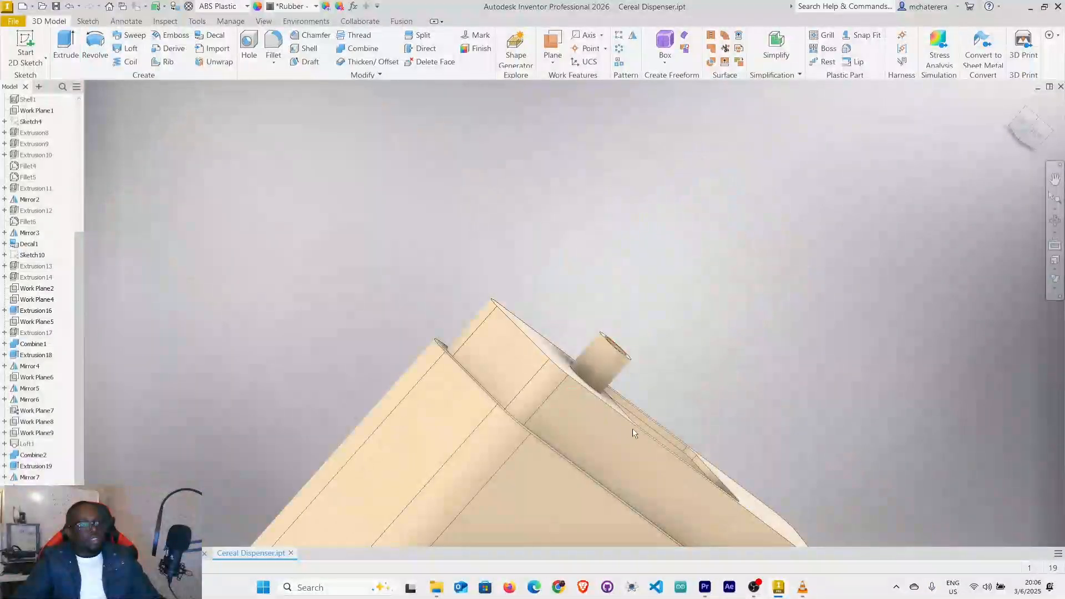
{"action": "scroll", "coordinate": [628, 364], "scroll_direction": "down", "scroll_amount": 2}
{"action": "middle_click_drag", "start_coordinate": [632, 369], "coordinate": [661, 237], "text": "shift"}
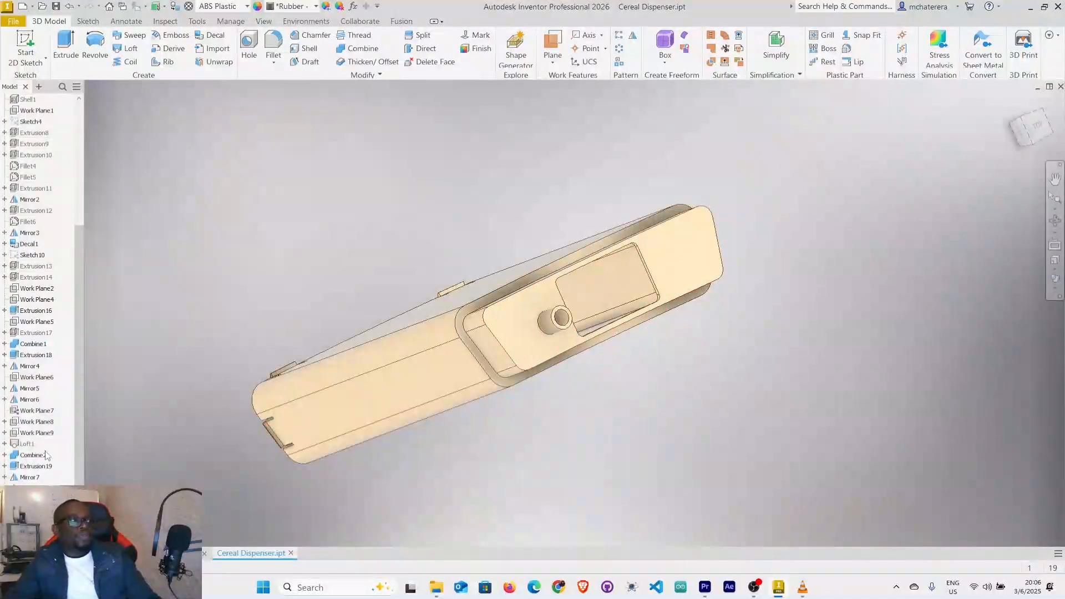
Show Work Plane6 and mirror the hollow boss across it to the other side of the plug's rectangular opening.
{"action": "right_click", "coordinate": [46, 378]}
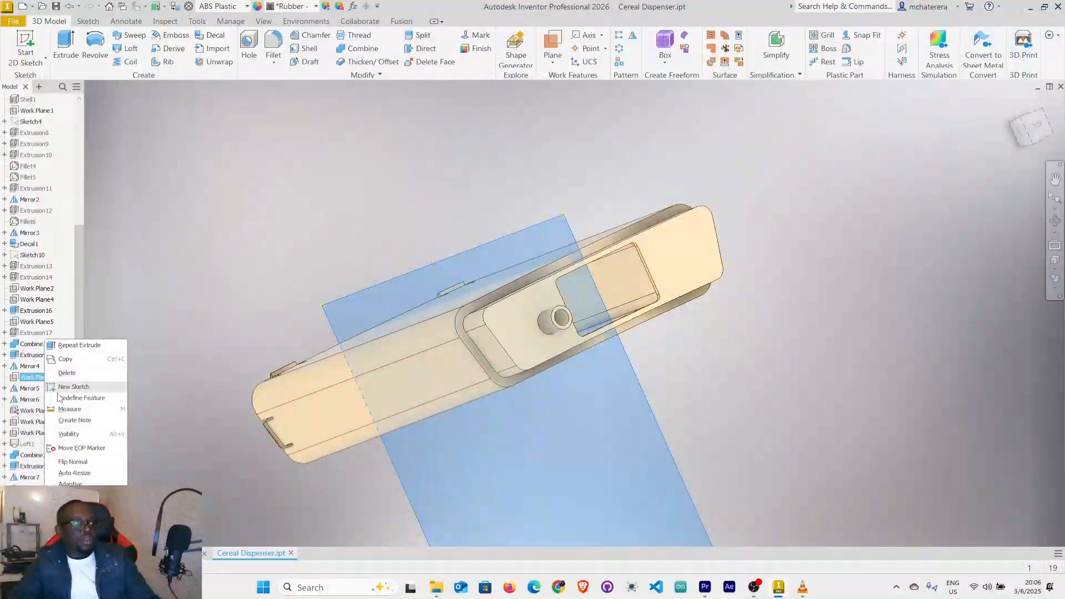
{"action": "left_click", "coordinate": [86, 435]}
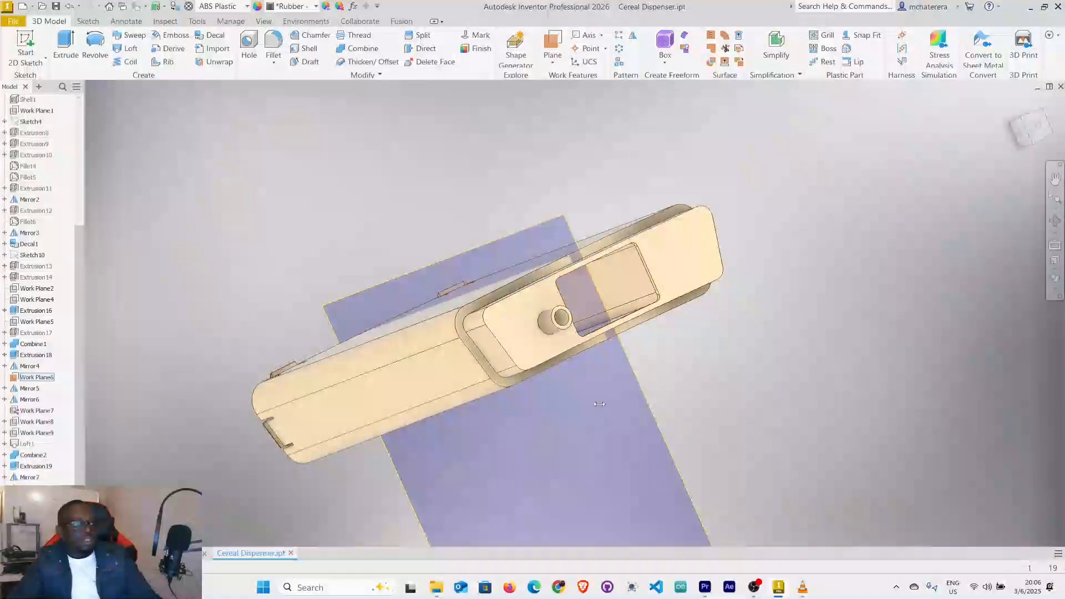
{"action": "mouse_move", "coordinate": [783, 407]}
{"action": "middle_mouse_down", "text": "shift"}
{"action": "mouse_move", "coordinate": [783, 366]}
{"action": "mouse_move", "coordinate": [732, 402]}
{"action": "middle_mouse_up", "text": "shift"}
{"action": "scroll", "coordinate": [45, 421], "scroll_direction": "down", "scroll_amount": 1}
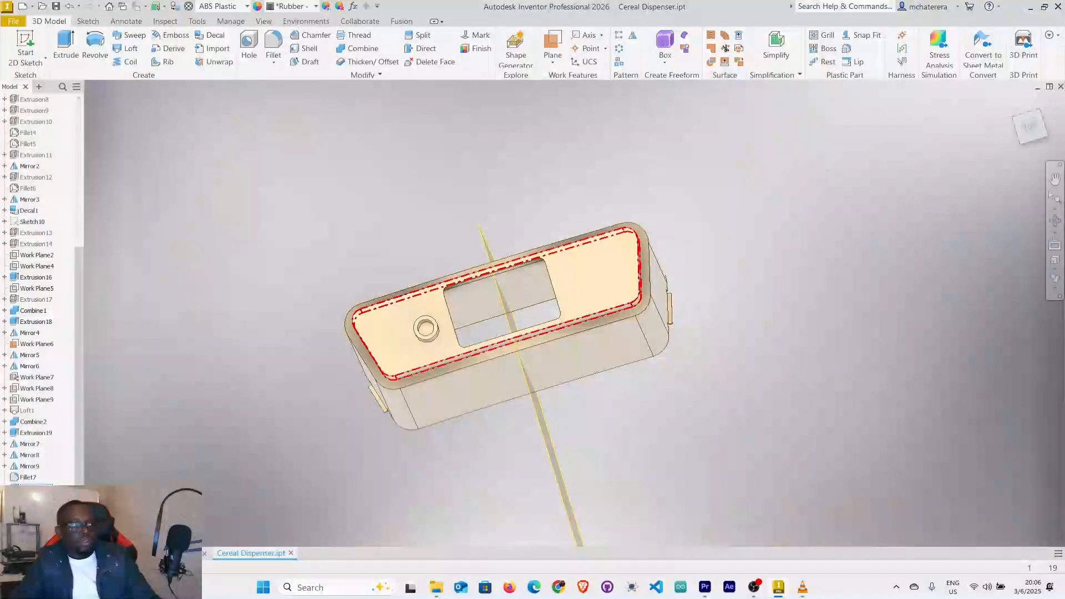
{"action": "left_click", "coordinate": [426, 330]}
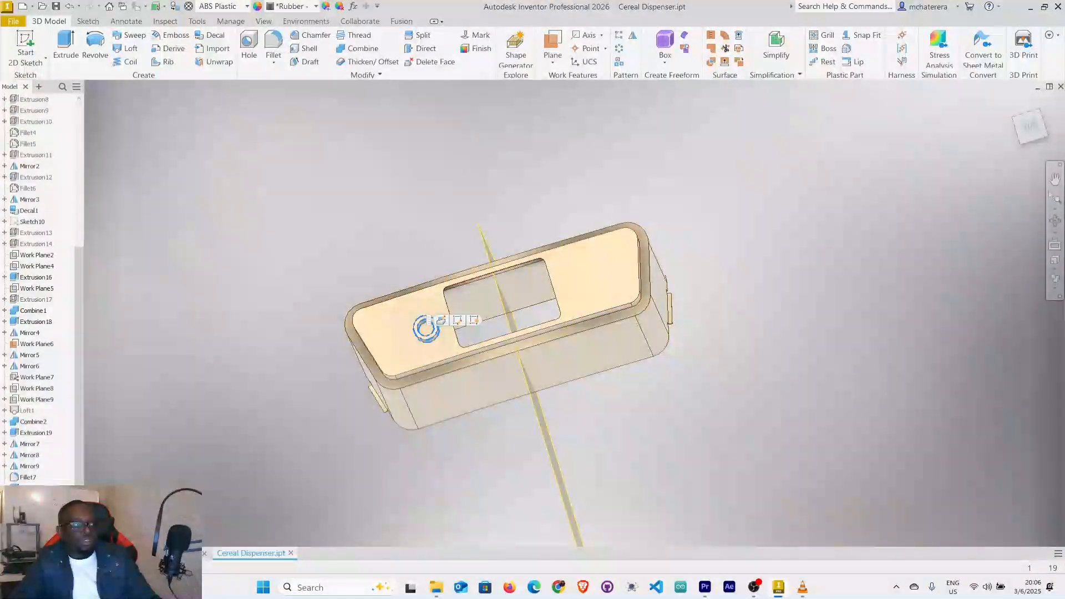
{"action": "left_click", "coordinate": [633, 36]}
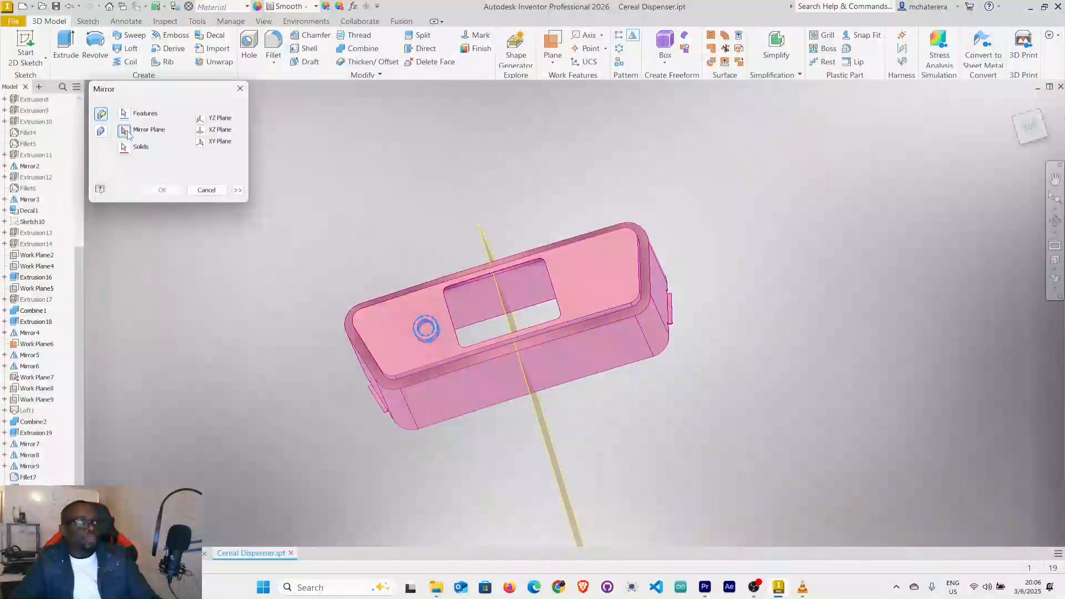
{"action": "left_click", "coordinate": [487, 249]}
{"action": "left_click", "coordinate": [162, 191]}
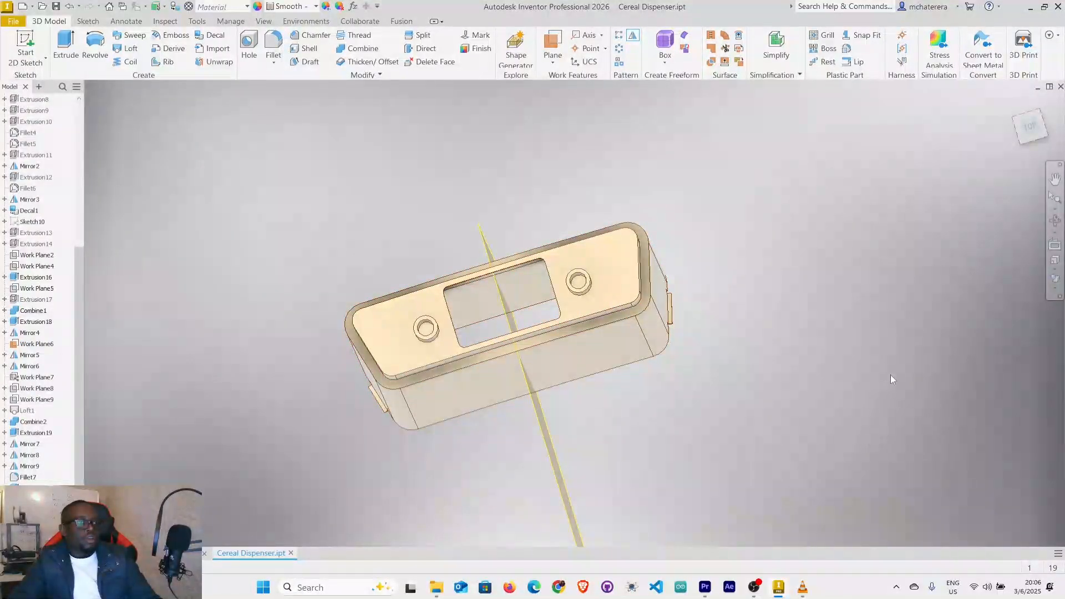
Hide the work plane that served as the mirror plane for the bosses.
{"action": "middle_click_drag", "start_coordinate": [930, 337], "coordinate": [914, 337], "text": "shift"}
{"action": "scroll", "coordinate": [753, 335], "scroll_direction": "down", "scroll_amount": 3}
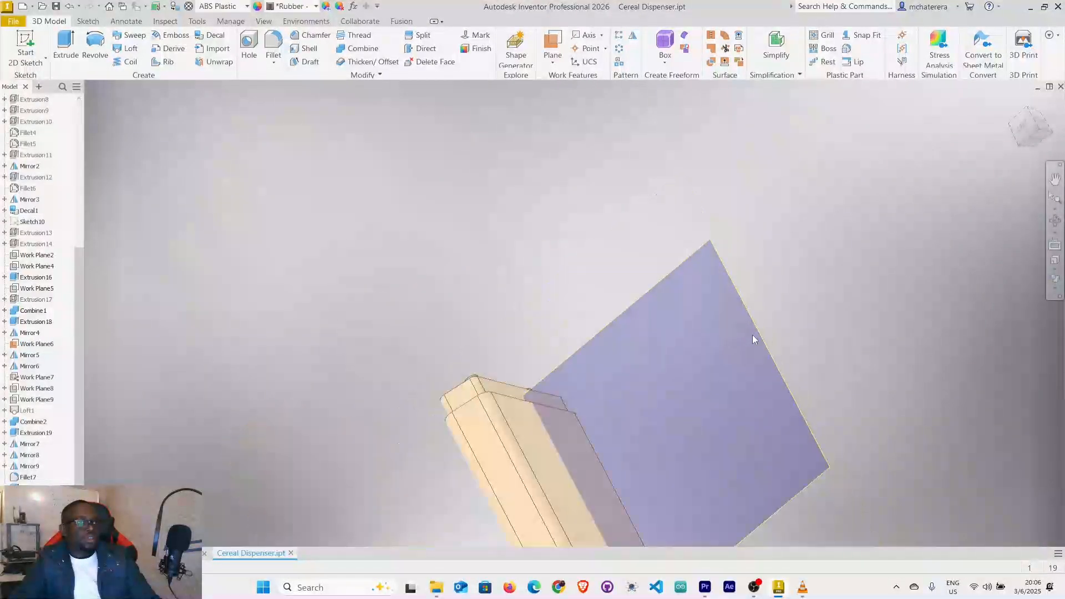
{"action": "middle_click_drag", "start_coordinate": [835, 334], "coordinate": [849, 366], "text": "shift"}
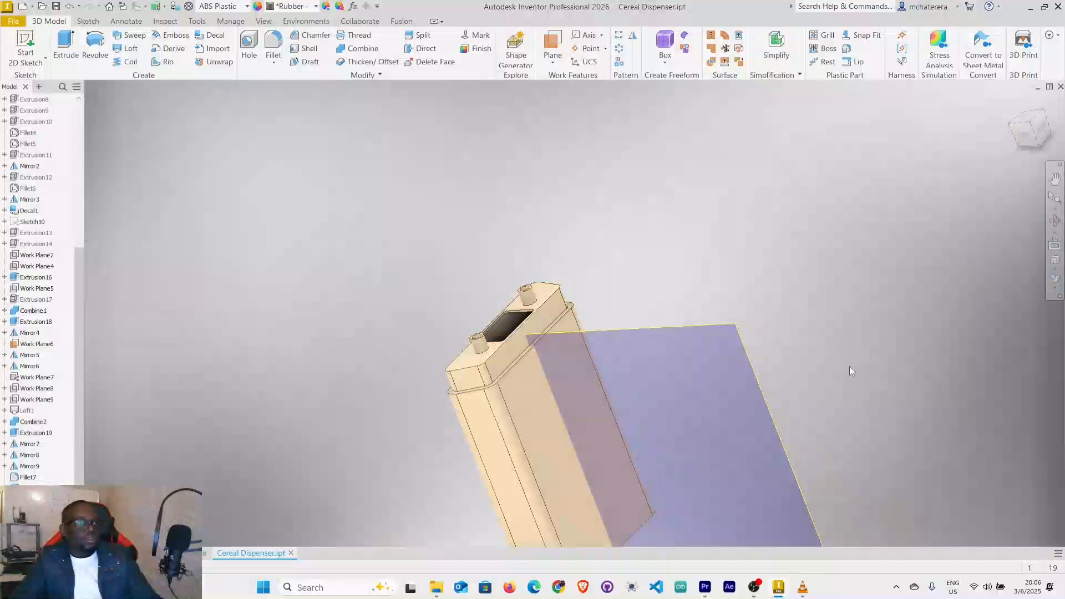
{"action": "left_click", "coordinate": [754, 374]}
{"action": "right_click", "coordinate": [754, 373]}
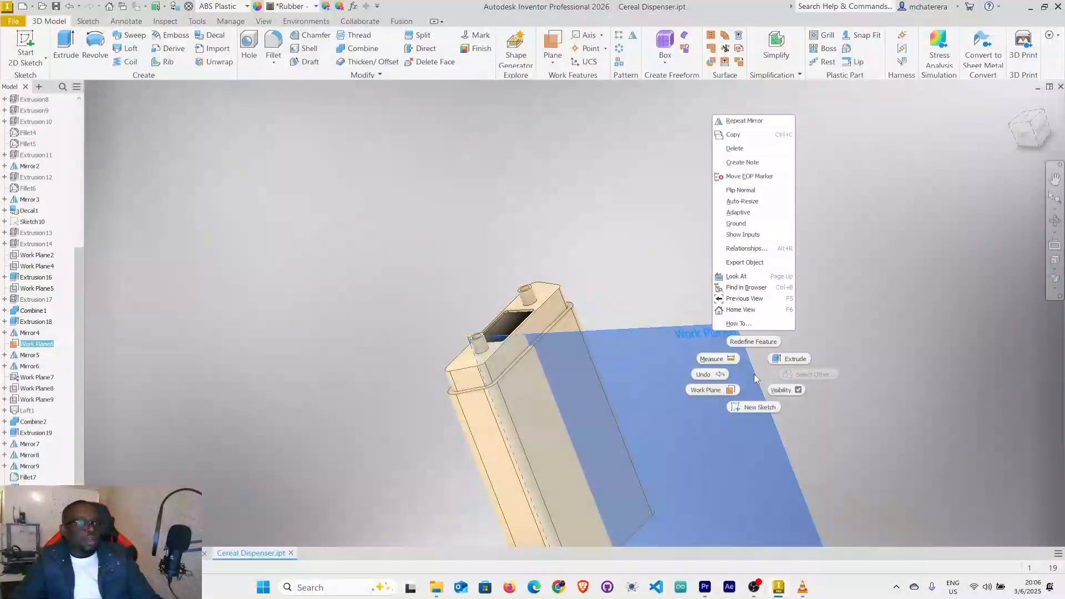
{"action": "left_click", "coordinate": [789, 391]}
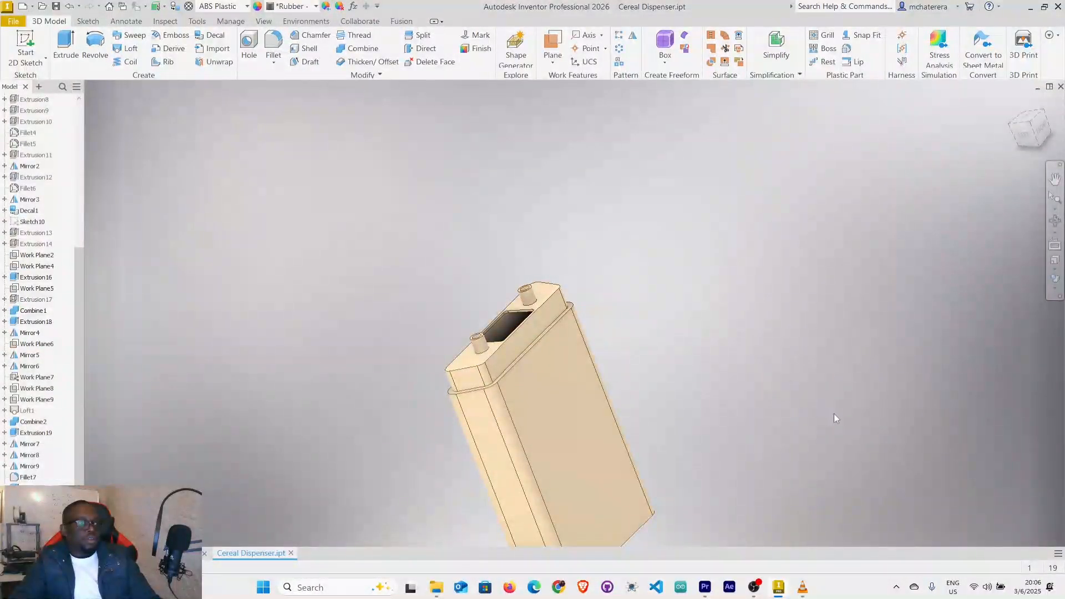
Assign the Rubber - Black appearance to the Stand solid body.
{"action": "mouse_move", "coordinate": [614, 321]}
{"action": "middle_mouse_down"}
{"action": "mouse_move", "coordinate": [547, 188]}
{"action": "mouse_move", "coordinate": [631, 255]}
{"action": "mouse_move", "coordinate": [605, 207]}
{"action": "mouse_move", "coordinate": [604, 292]}
{"action": "middle_mouse_up"}
{"action": "scroll", "coordinate": [487, 273], "scroll_direction": "up", "scroll_amount": 3}
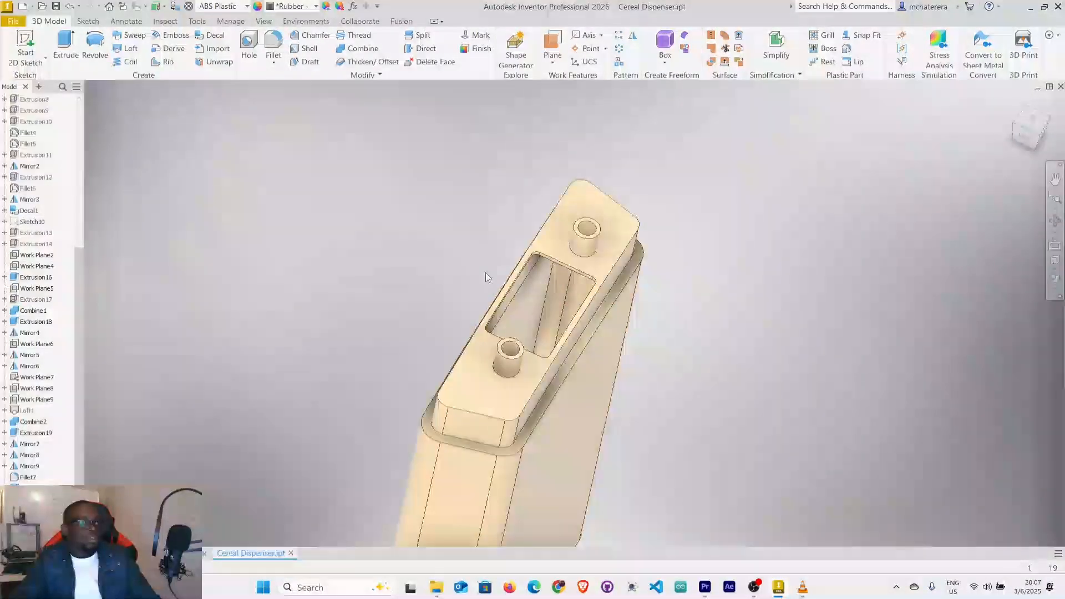
{"action": "scroll", "coordinate": [487, 273], "scroll_direction": "down", "scroll_amount": 2}
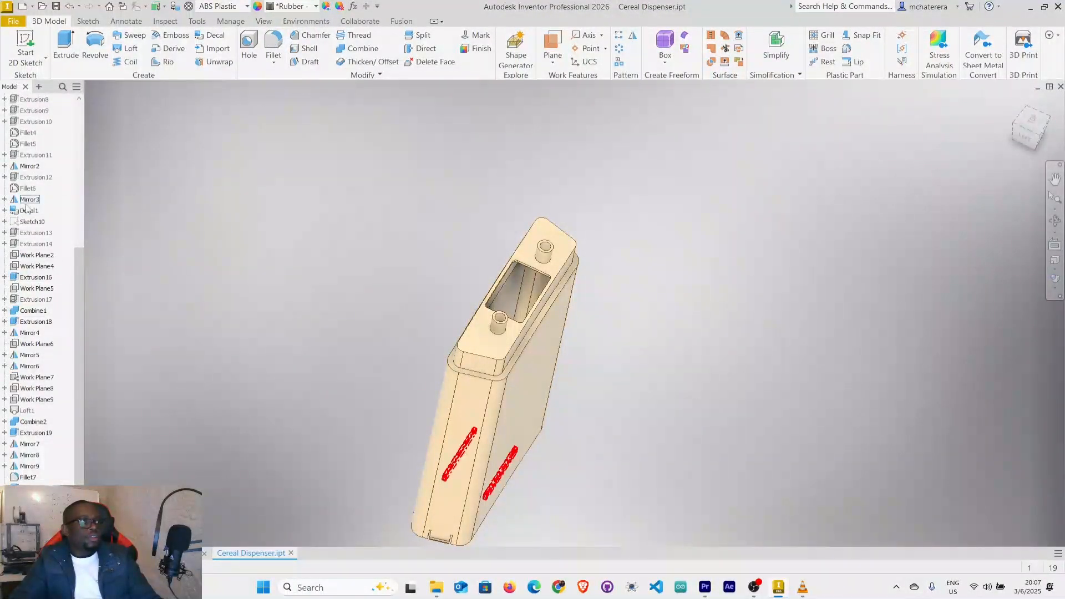
{"action": "scroll", "coordinate": [46, 209], "scroll_direction": "up", "scroll_amount": 7}
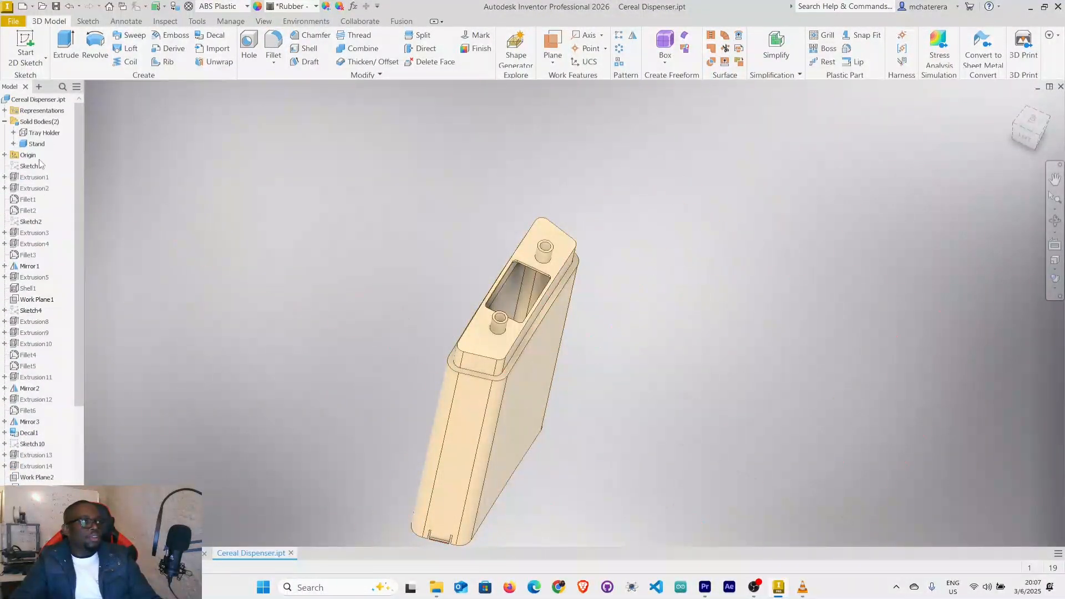
{"action": "left_click", "coordinate": [36, 144]}
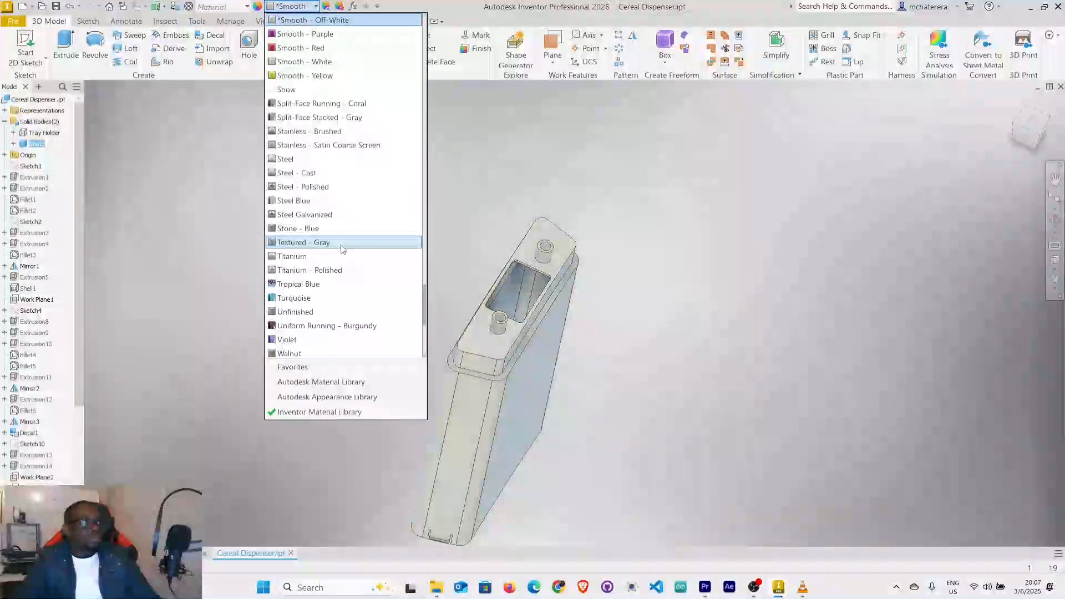
{"action": "scroll", "coordinate": [333, 244], "scroll_direction": "up", "scroll_amount": 4}
{"action": "scroll", "coordinate": [325, 242], "scroll_direction": "up", "scroll_amount": 6}
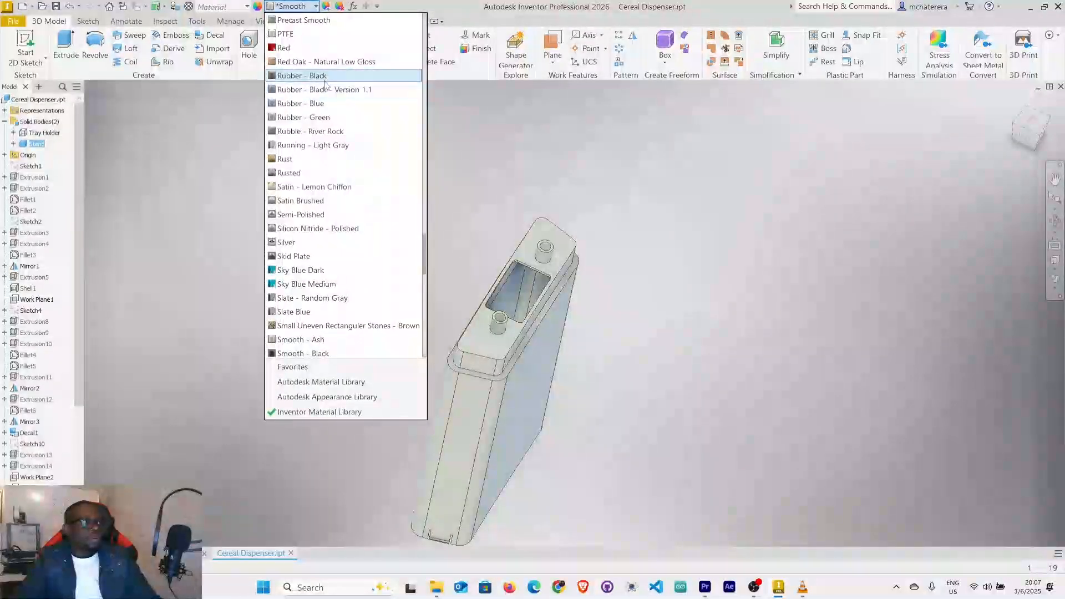
{"action": "left_click", "coordinate": [324, 78]}
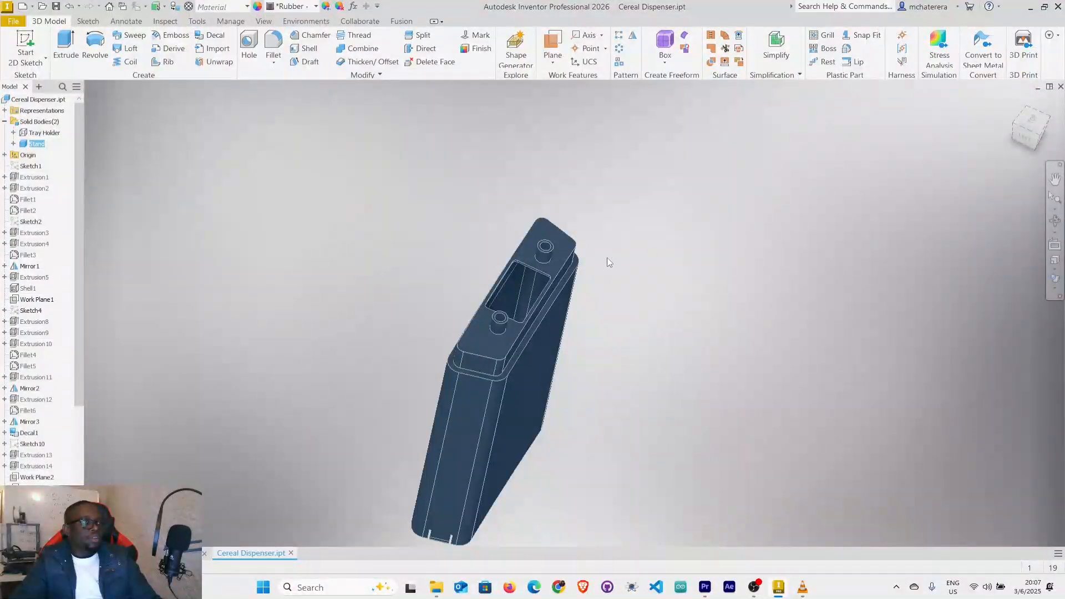
{"action": "left_click", "coordinate": [778, 251]}
Show all solid bodies so the Tray Holder is displayed with the Stand, and save the part.
{"action": "left_click", "coordinate": [42, 133]}
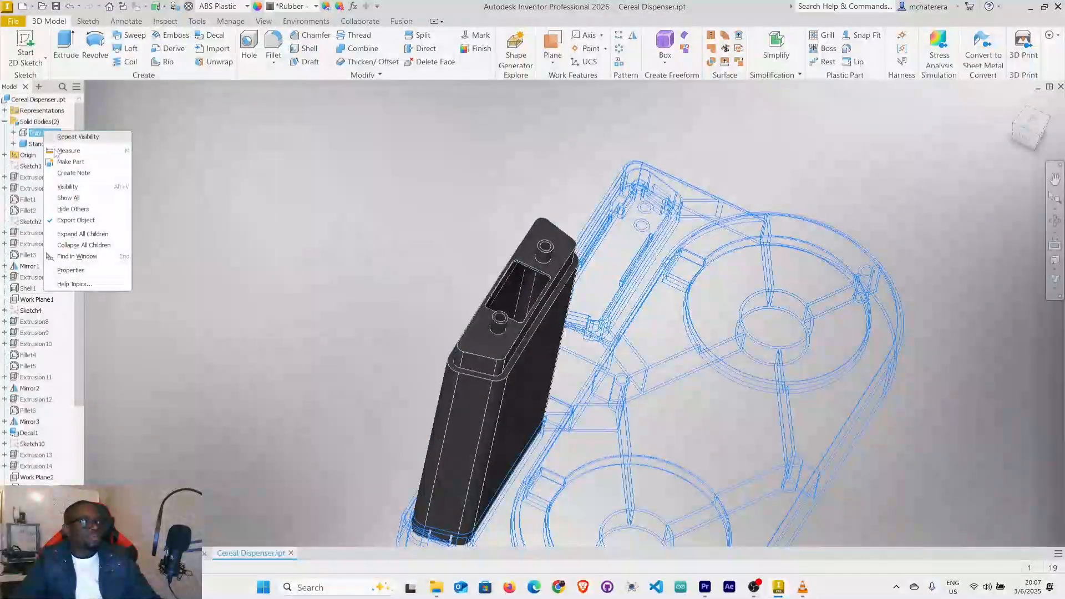
{"action": "left_click", "coordinate": [68, 197]}
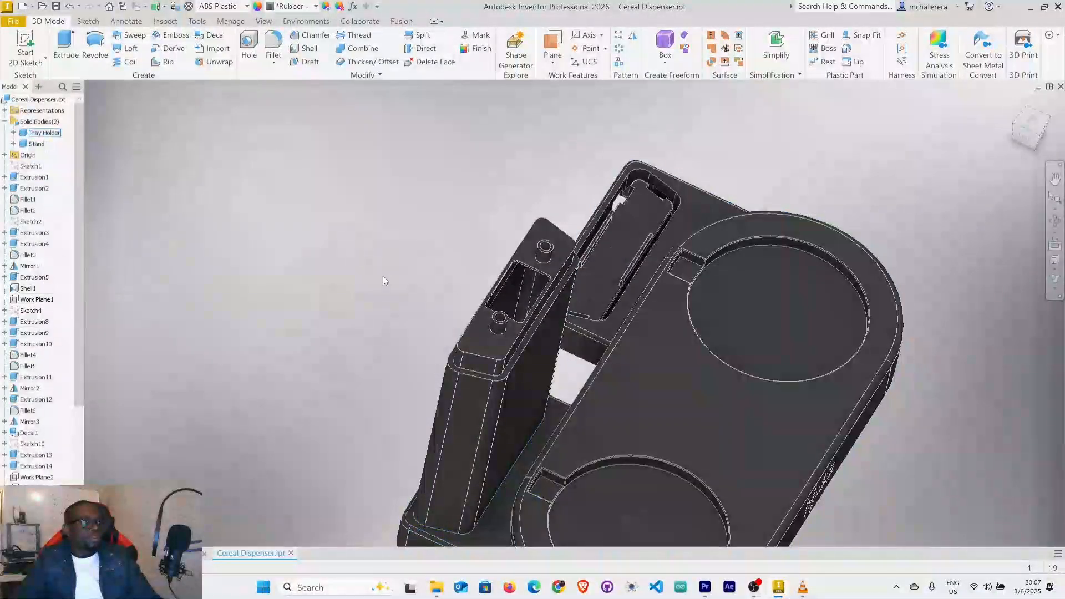
{"action": "mouse_move", "coordinate": [383, 275]}
{"action": "middle_mouse_down", "text": "shift"}
{"action": "mouse_move", "coordinate": [456, 275]}
{"action": "mouse_move", "coordinate": [385, 298]}
{"action": "mouse_move", "coordinate": [389, 314]}
{"action": "middle_mouse_up", "text": "shift"}
{"action": "scroll", "coordinate": [471, 306], "scroll_direction": "up", "scroll_amount": 4}
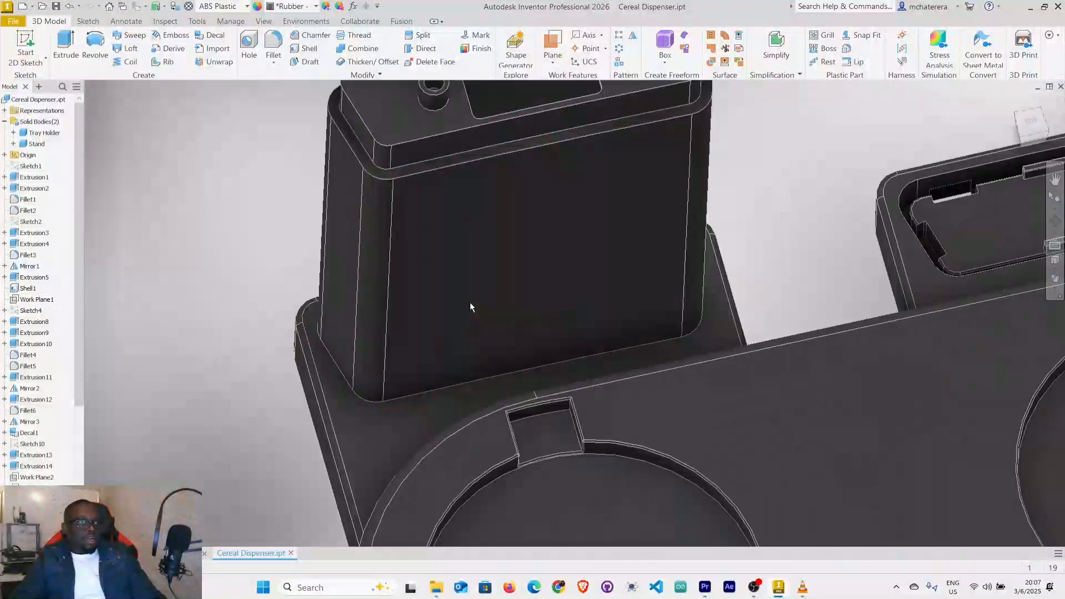
{"action": "scroll", "coordinate": [471, 307], "scroll_direction": "down", "scroll_amount": 4}
{"action": "mouse_move", "coordinate": [472, 293]}
{"action": "middle_mouse_down", "text": "shift"}
{"action": "mouse_move", "coordinate": [551, 255]}
{"action": "mouse_move", "coordinate": [563, 280]}
{"action": "mouse_move", "coordinate": [508, 303]}
{"action": "mouse_move", "coordinate": [544, 257]}
{"action": "mouse_move", "coordinate": [554, 305]}
{"action": "mouse_move", "coordinate": [523, 278]}
{"action": "mouse_move", "coordinate": [532, 264]}
{"action": "middle_mouse_up", "text": "shift"}
{"action": "scroll", "coordinate": [473, 192], "scroll_direction": "up", "scroll_amount": 3}
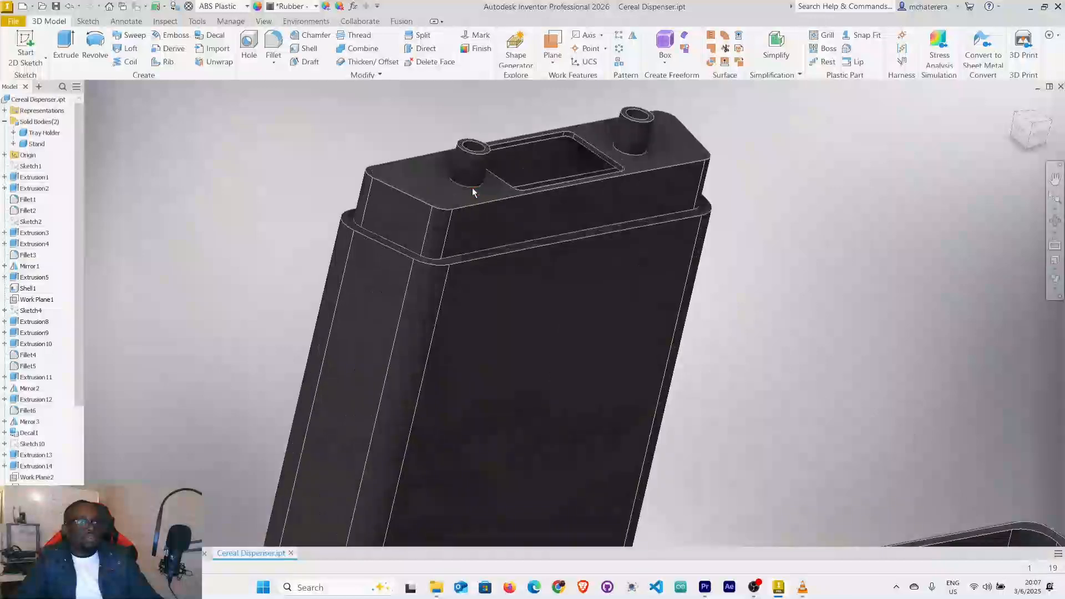
{"action": "mouse_move", "coordinate": [474, 192]}
{"action": "middle_mouse_down", "text": "shift"}
{"action": "mouse_move", "coordinate": [485, 173]}
{"action": "mouse_move", "coordinate": [469, 190]}
{"action": "mouse_move", "coordinate": [482, 183]}
{"action": "mouse_move", "coordinate": [495, 270]}
{"action": "mouse_move", "coordinate": [502, 222]}
{"action": "mouse_move", "coordinate": [496, 245]}
{"action": "middle_mouse_up", "text": "shift"}
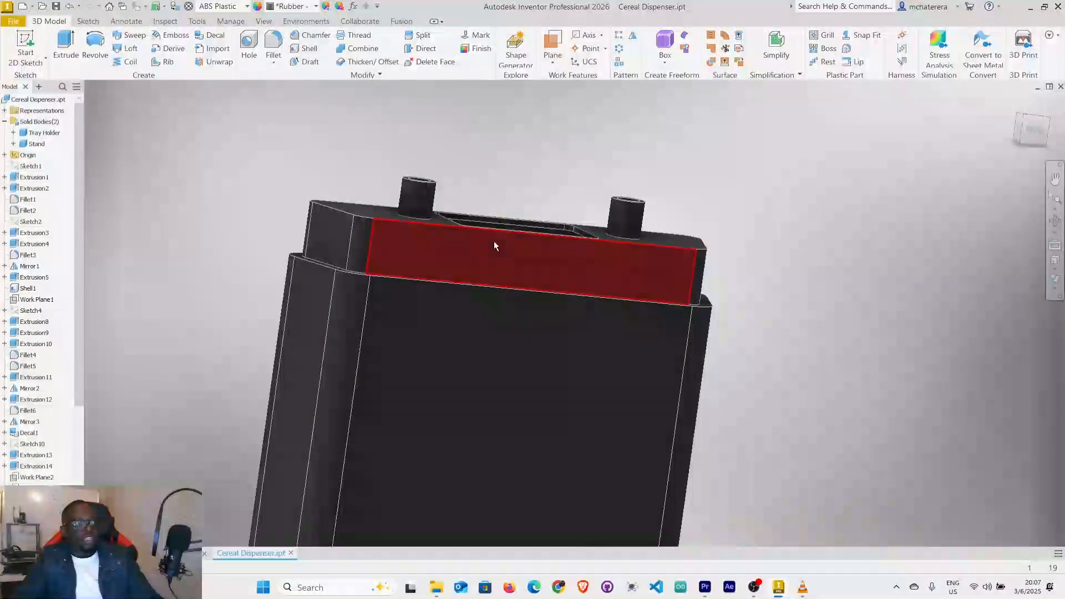
{"action": "mouse_move", "coordinate": [430, 254]}
{"action": "middle_mouse_down", "text": "shift"}
{"action": "mouse_move", "coordinate": [468, 244]}
{"action": "mouse_move", "coordinate": [480, 286]}
{"action": "middle_mouse_up", "text": "shift"}
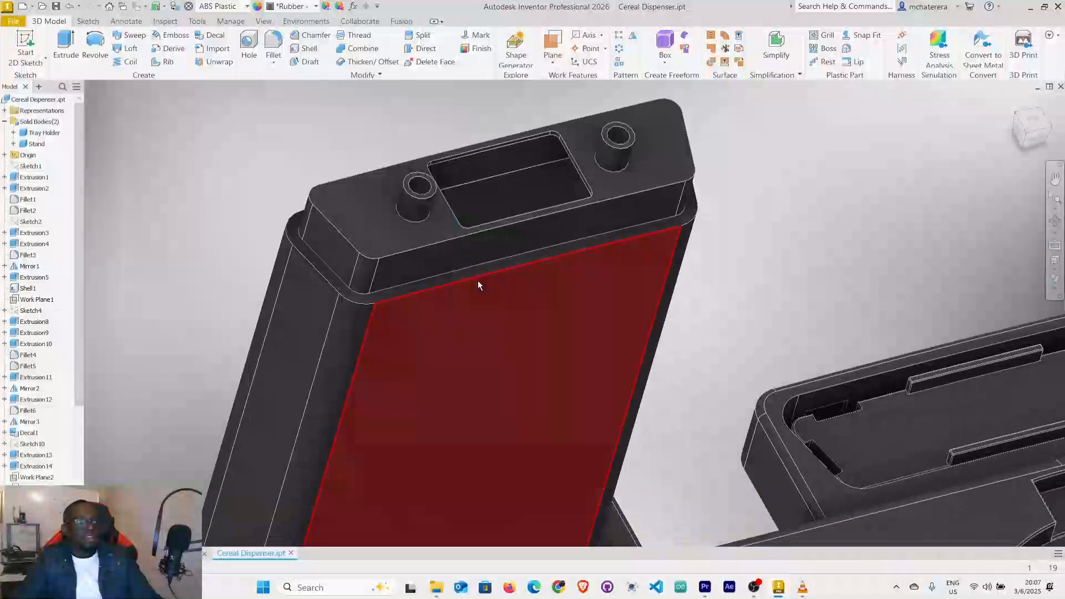
{"action": "left_click", "coordinate": [58, 8]}
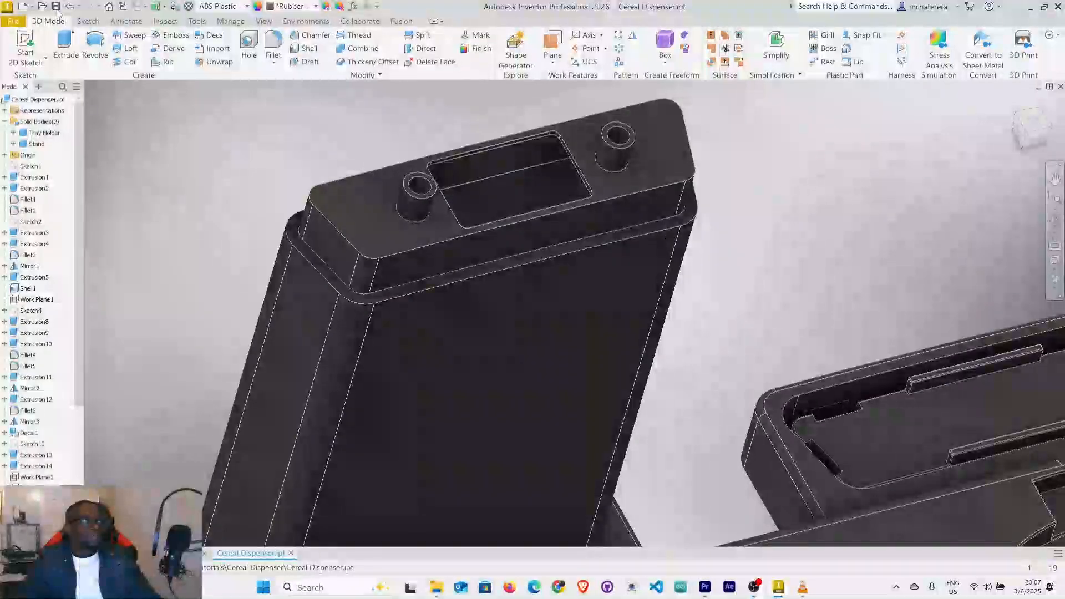
Examine the stand on the tray holder from several angles, including the plug's opening and bosses.
{"action": "scroll", "coordinate": [559, 380], "scroll_direction": "down", "scroll_amount": 3}
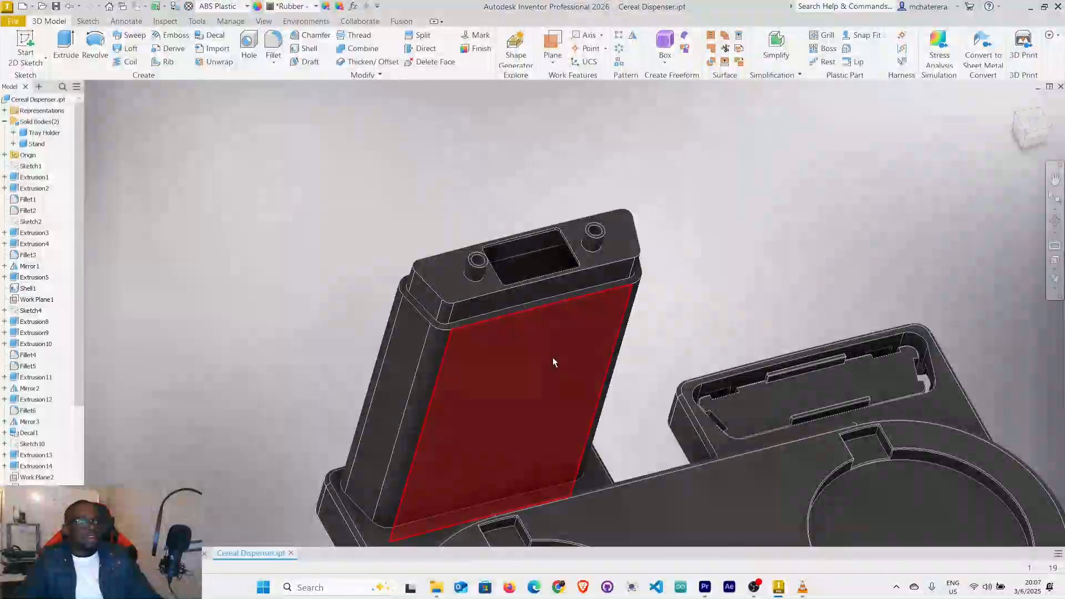
{"action": "mouse_move", "coordinate": [558, 352]}
{"action": "middle_mouse_down", "text": "shift"}
{"action": "mouse_move", "coordinate": [577, 344]}
{"action": "mouse_move", "coordinate": [577, 267]}
{"action": "middle_mouse_up", "text": "shift"}
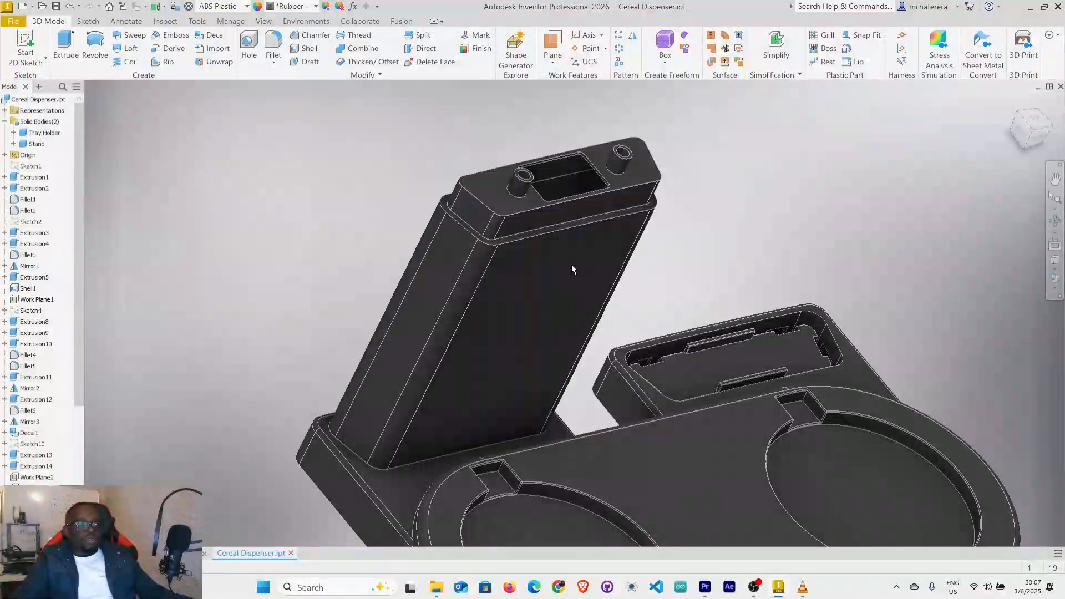
{"action": "scroll", "coordinate": [481, 278], "scroll_direction": "up", "scroll_amount": 5}
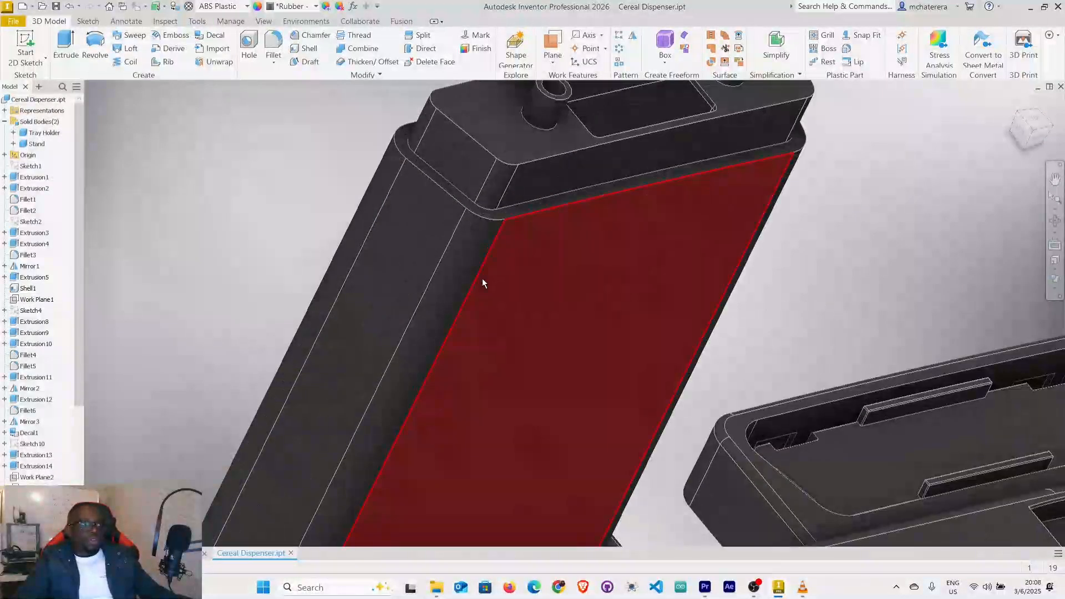
{"action": "scroll", "coordinate": [472, 284], "scroll_direction": "down", "scroll_amount": 8}
{"action": "scroll", "coordinate": [464, 288], "scroll_direction": "up", "scroll_amount": 4}
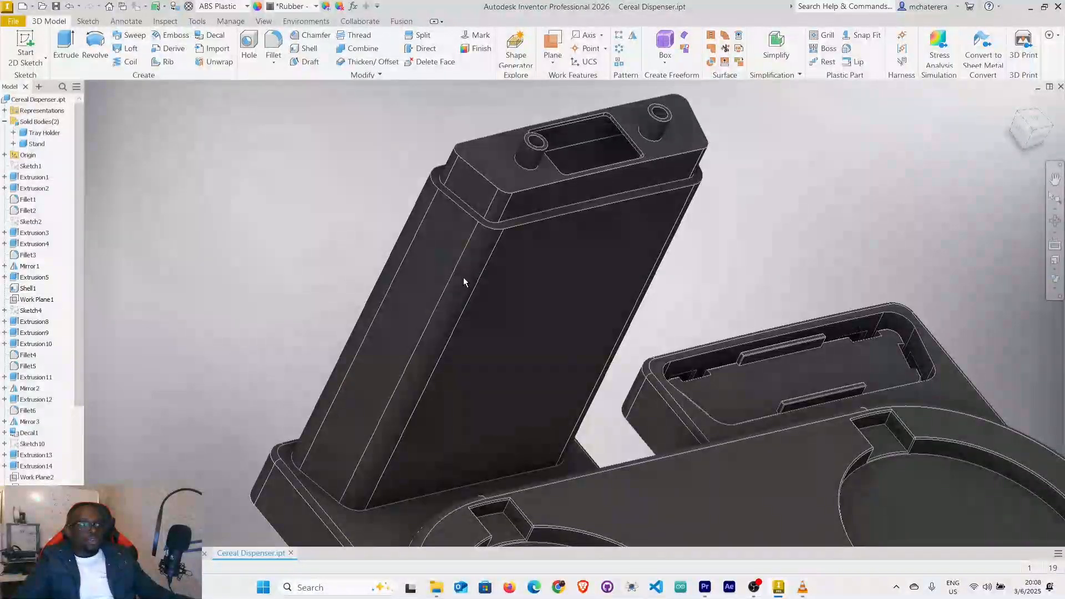
{"action": "middle_click_drag", "start_coordinate": [464, 264], "coordinate": [515, 302]}
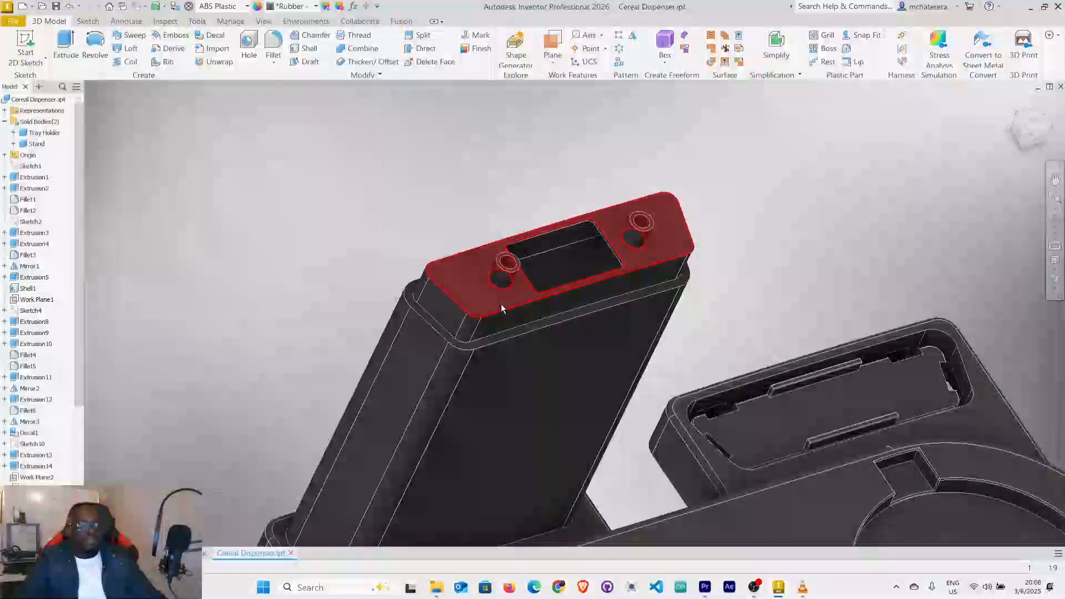
{"action": "scroll", "coordinate": [598, 319], "scroll_direction": "down", "scroll_amount": 6}
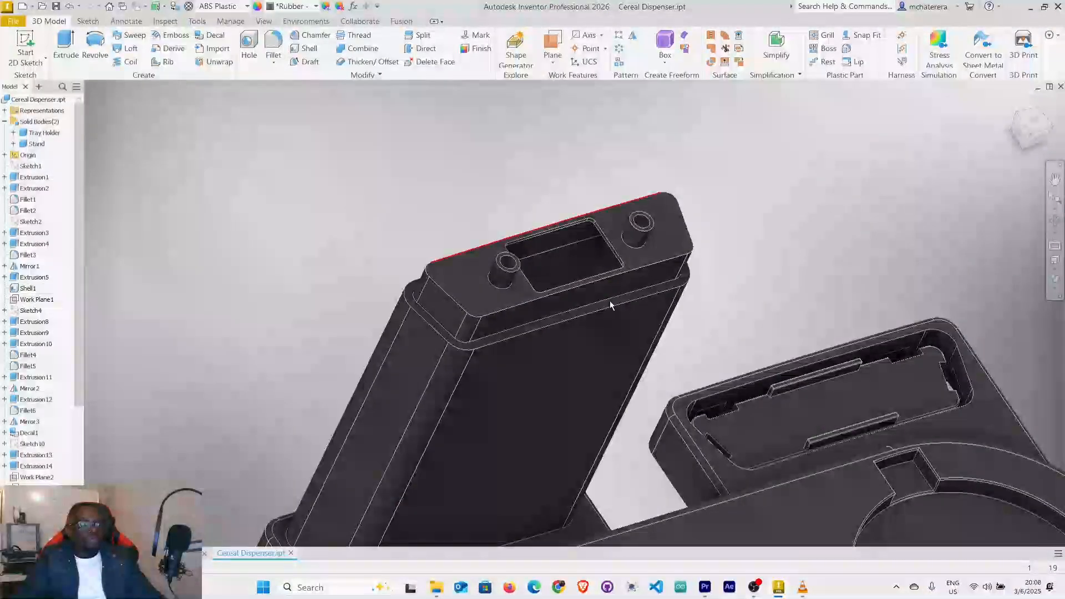
{"action": "middle_click_drag", "start_coordinate": [598, 319], "coordinate": [490, 222]}
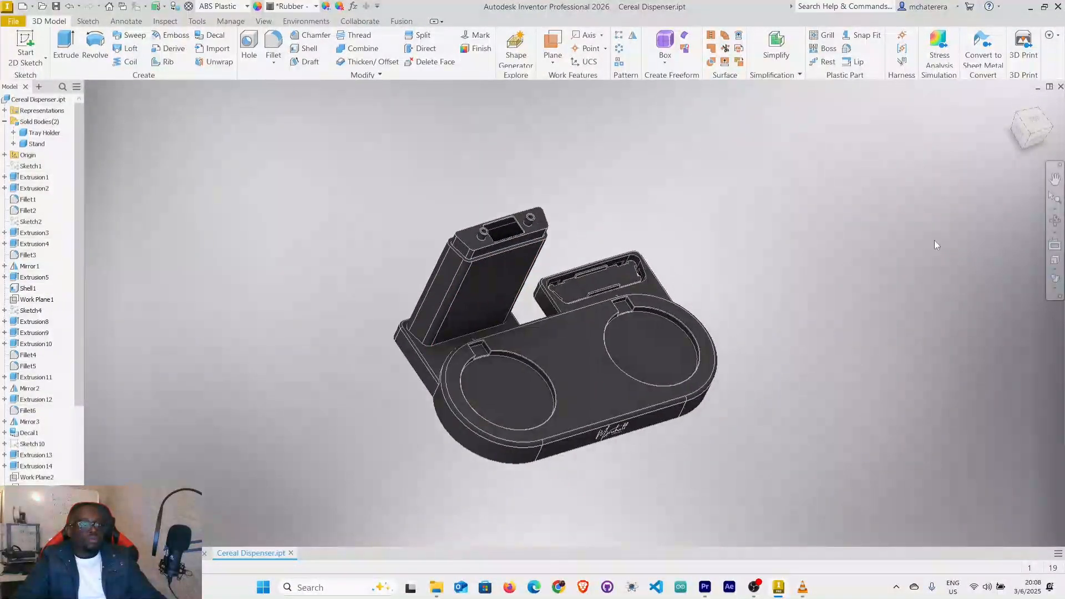
Switch the model's visual style to Realistic.
{"action": "left_click", "coordinate": [1055, 288]}
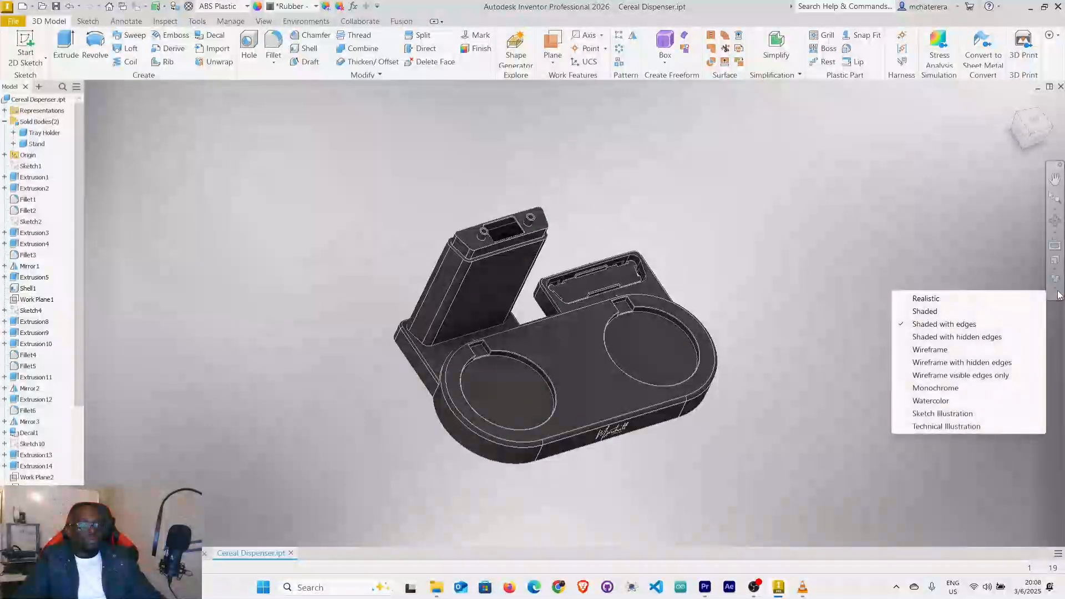
{"action": "left_click", "coordinate": [947, 299]}
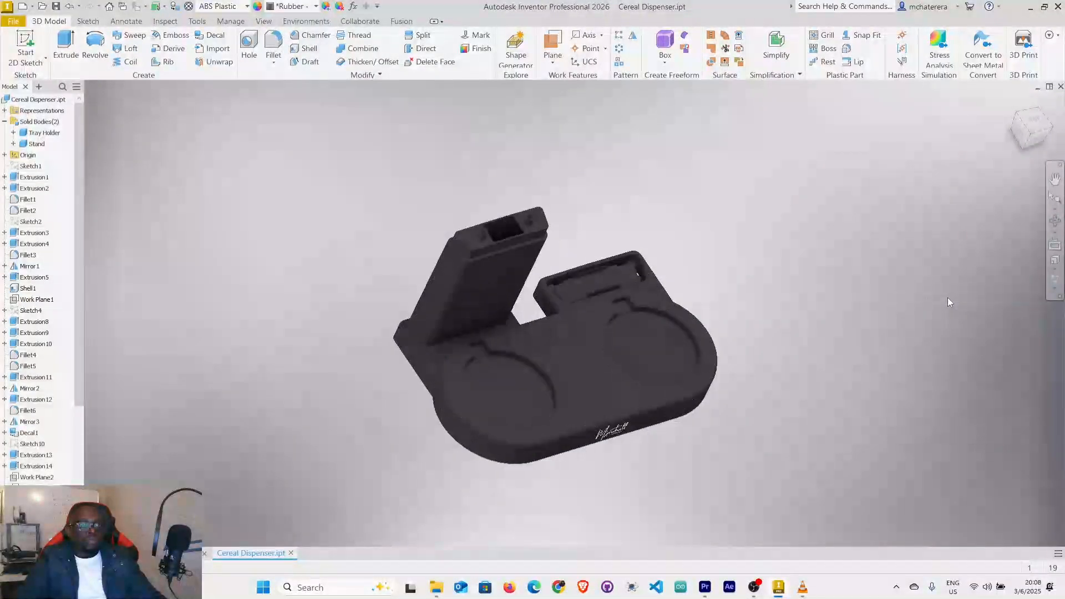
{"action": "scroll", "coordinate": [506, 263], "scroll_direction": "up", "scroll_amount": 3}
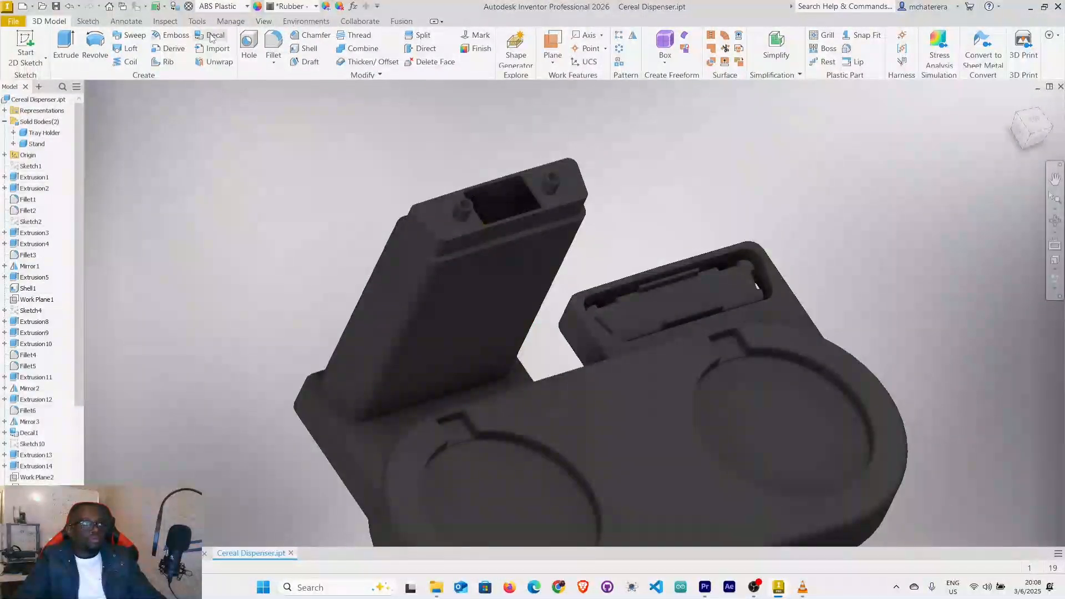
Change the scene's lighting style from Default IBL to Photo Booth.
{"action": "left_click", "coordinate": [260, 22]}
{"action": "left_click", "coordinate": [305, 68]}
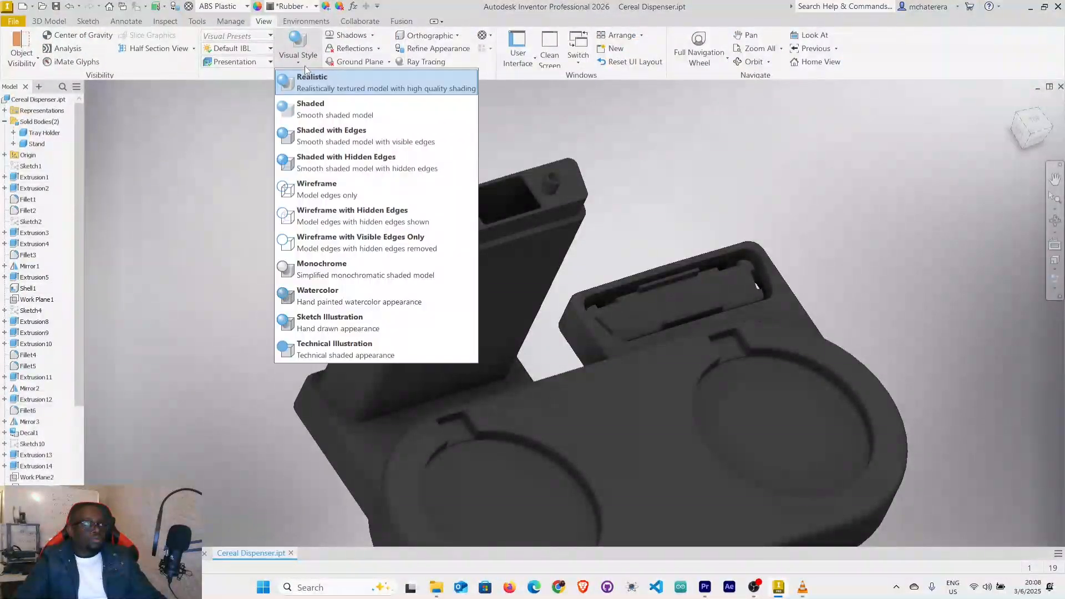
{"action": "left_click", "coordinate": [269, 51]}
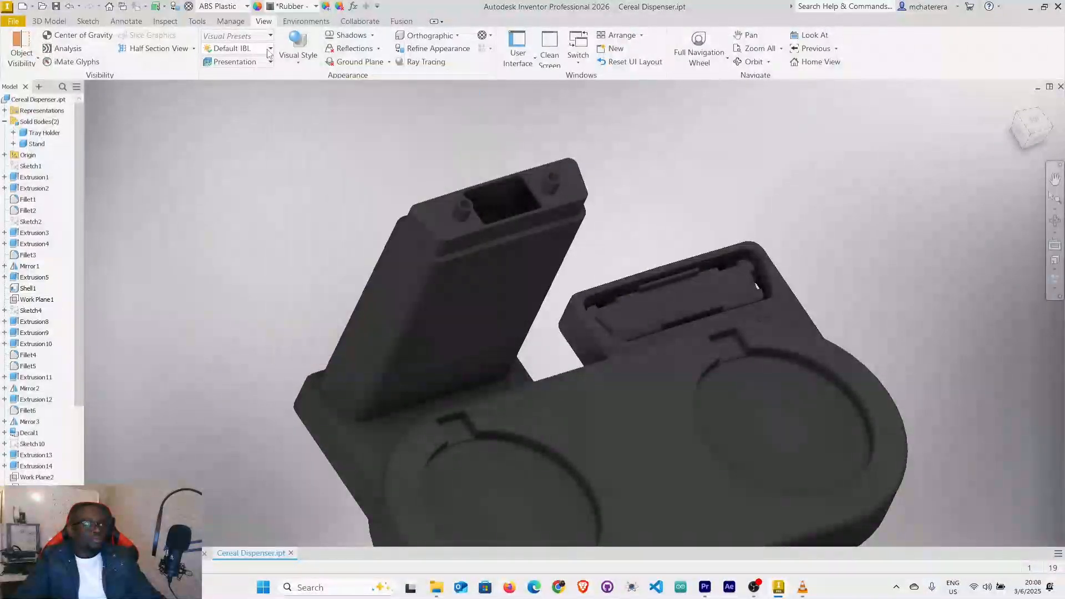
{"action": "left_click", "coordinate": [268, 50]}
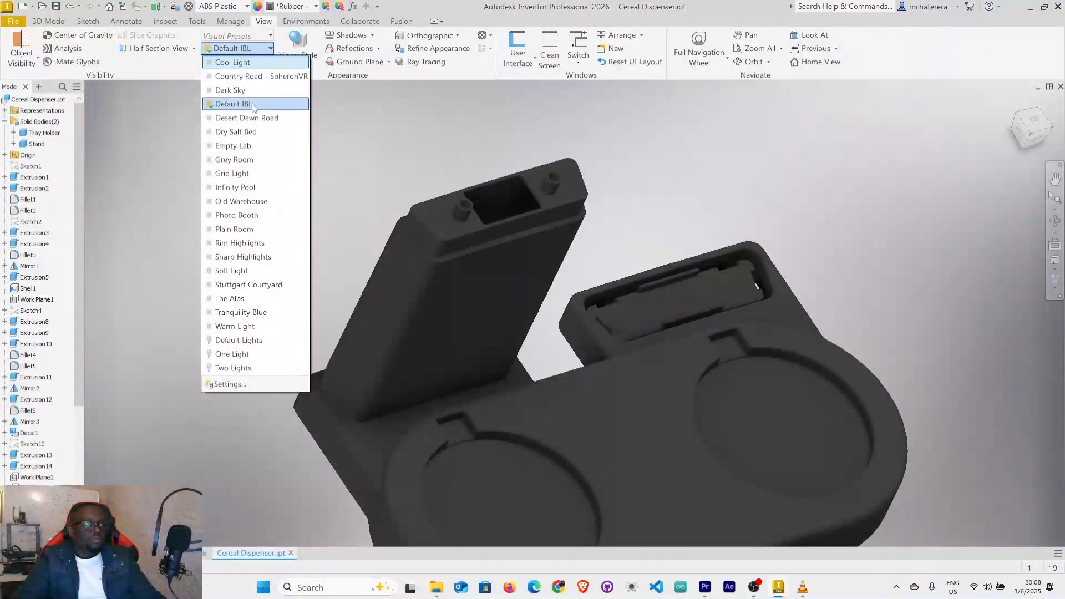
{"action": "left_click", "coordinate": [239, 216]}
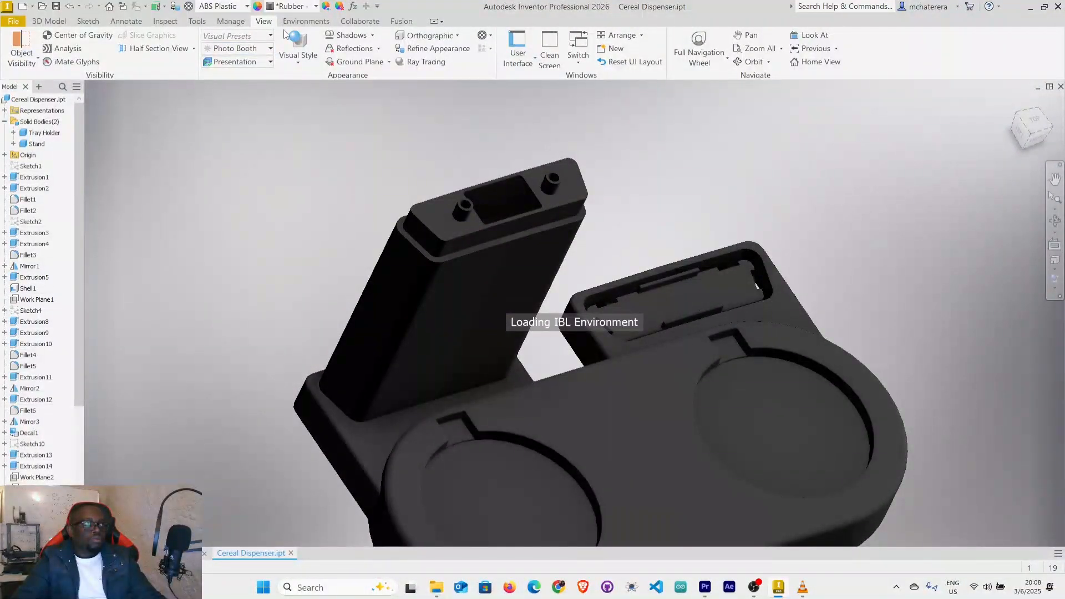
Turn on Ground Shadows and Reflections for the displayed model.
{"action": "left_click", "coordinate": [372, 36]}
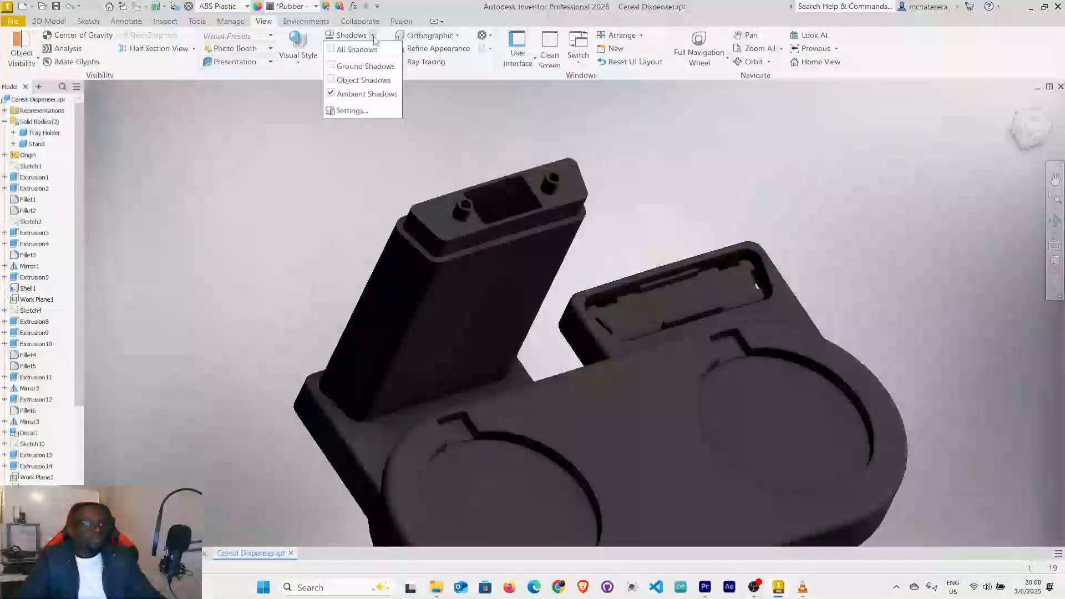
{"action": "left_click", "coordinate": [334, 69]}
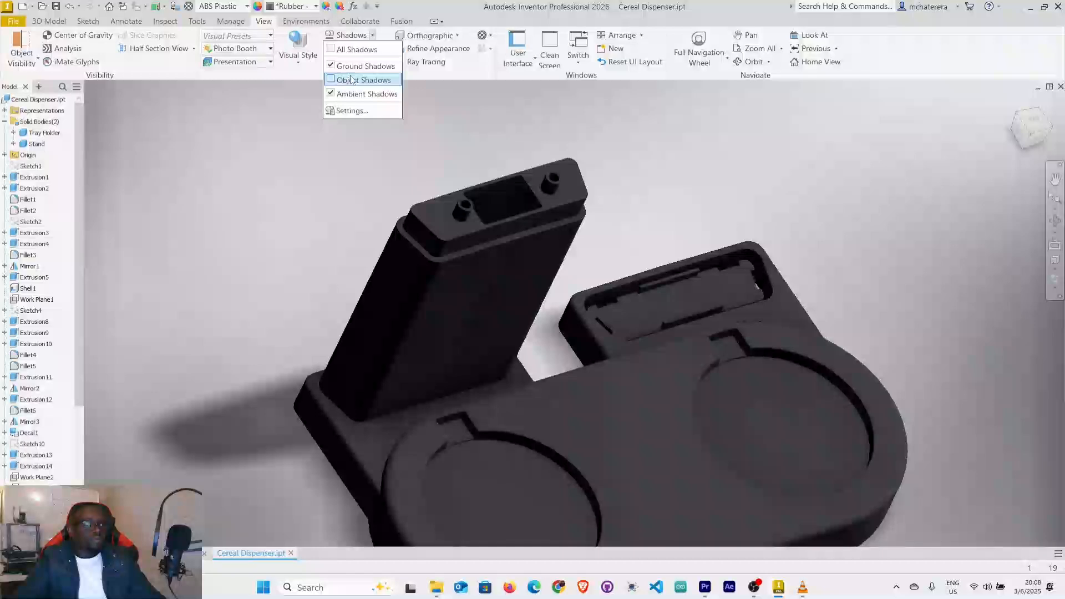
{"action": "left_click", "coordinate": [254, 129]}
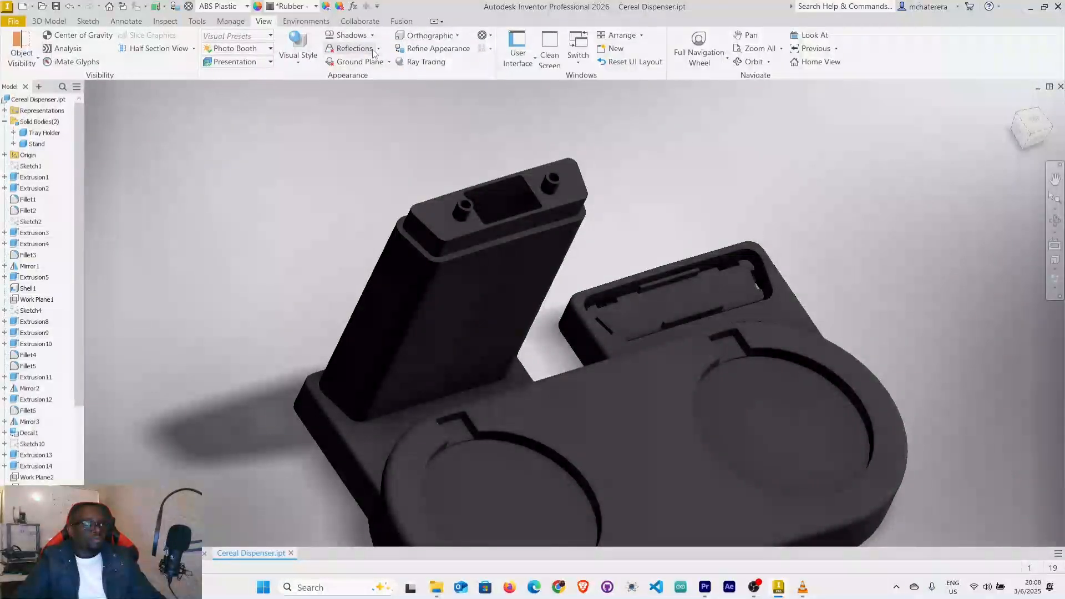
{"action": "left_click", "coordinate": [333, 63]}
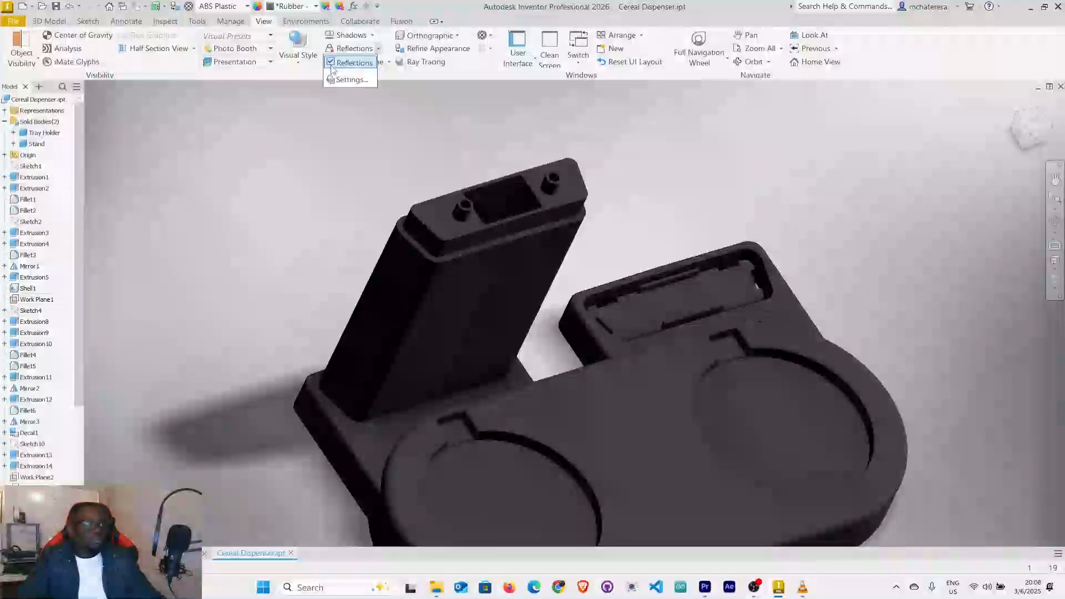